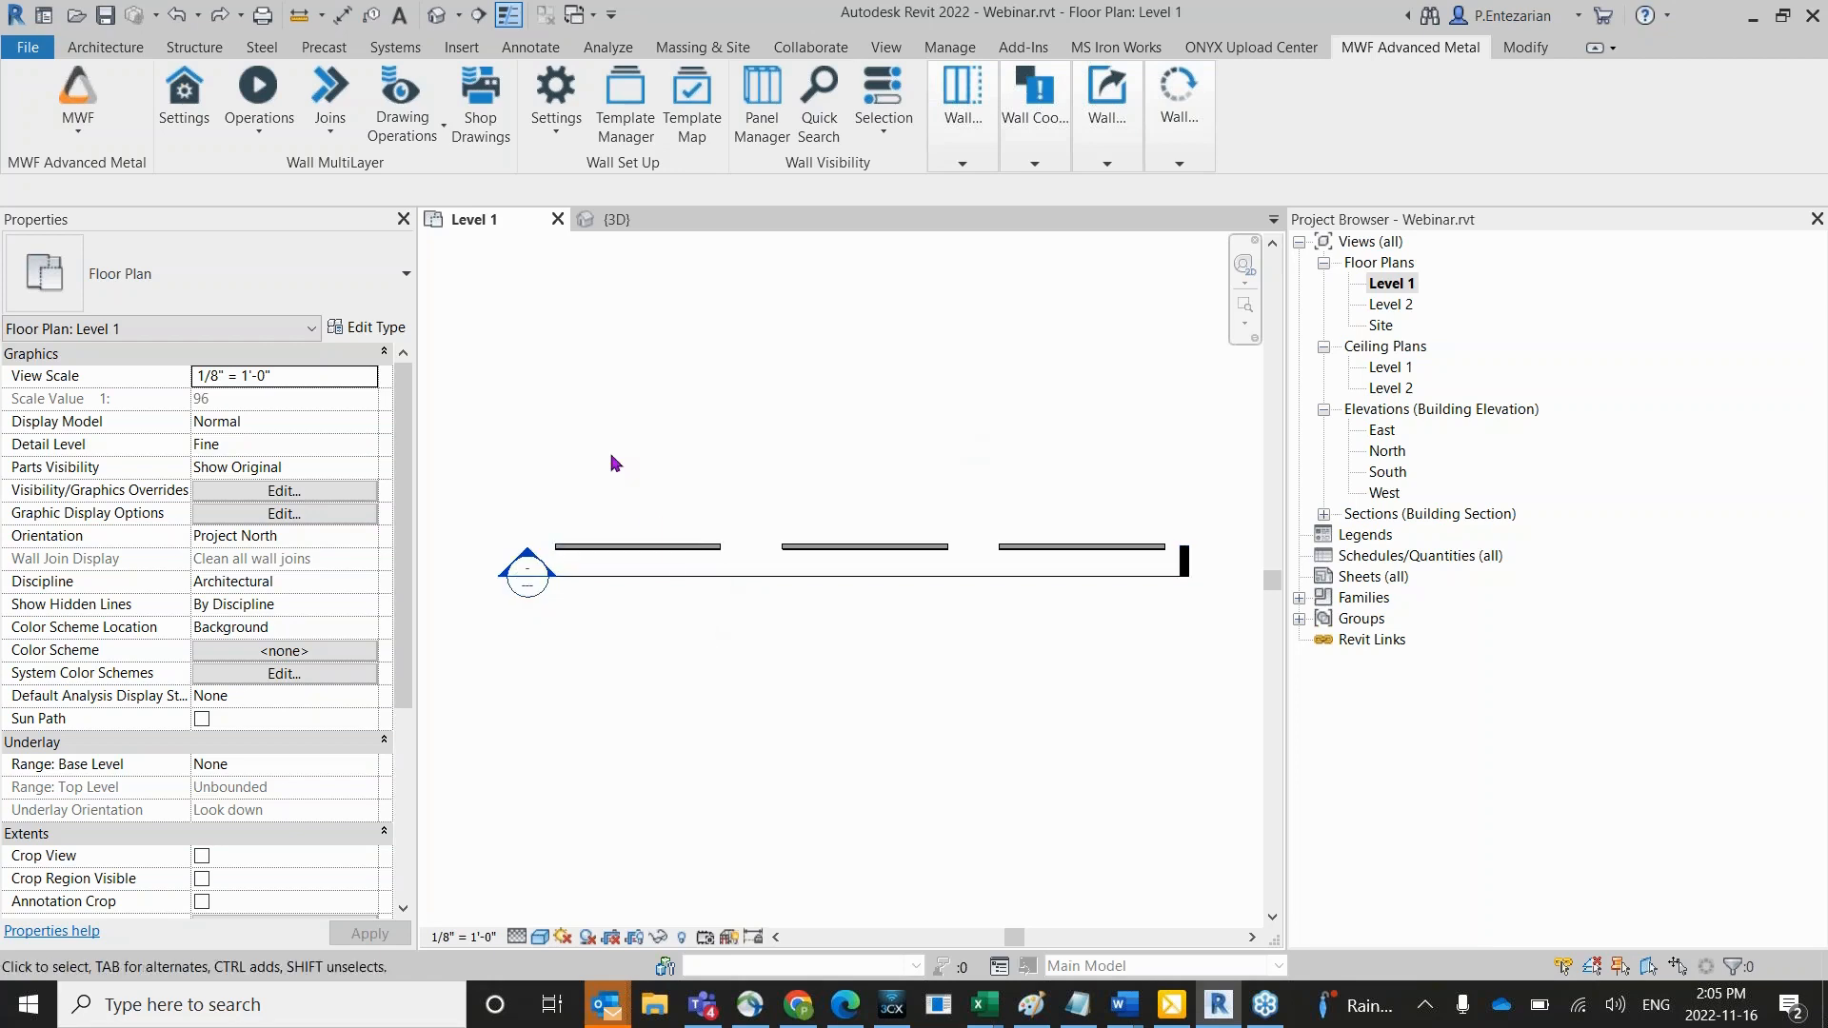
Examine the assembly layers of the Generic - 6" wall type through one of the three walls on Level 1.
scroll(614, 463, up, 1)
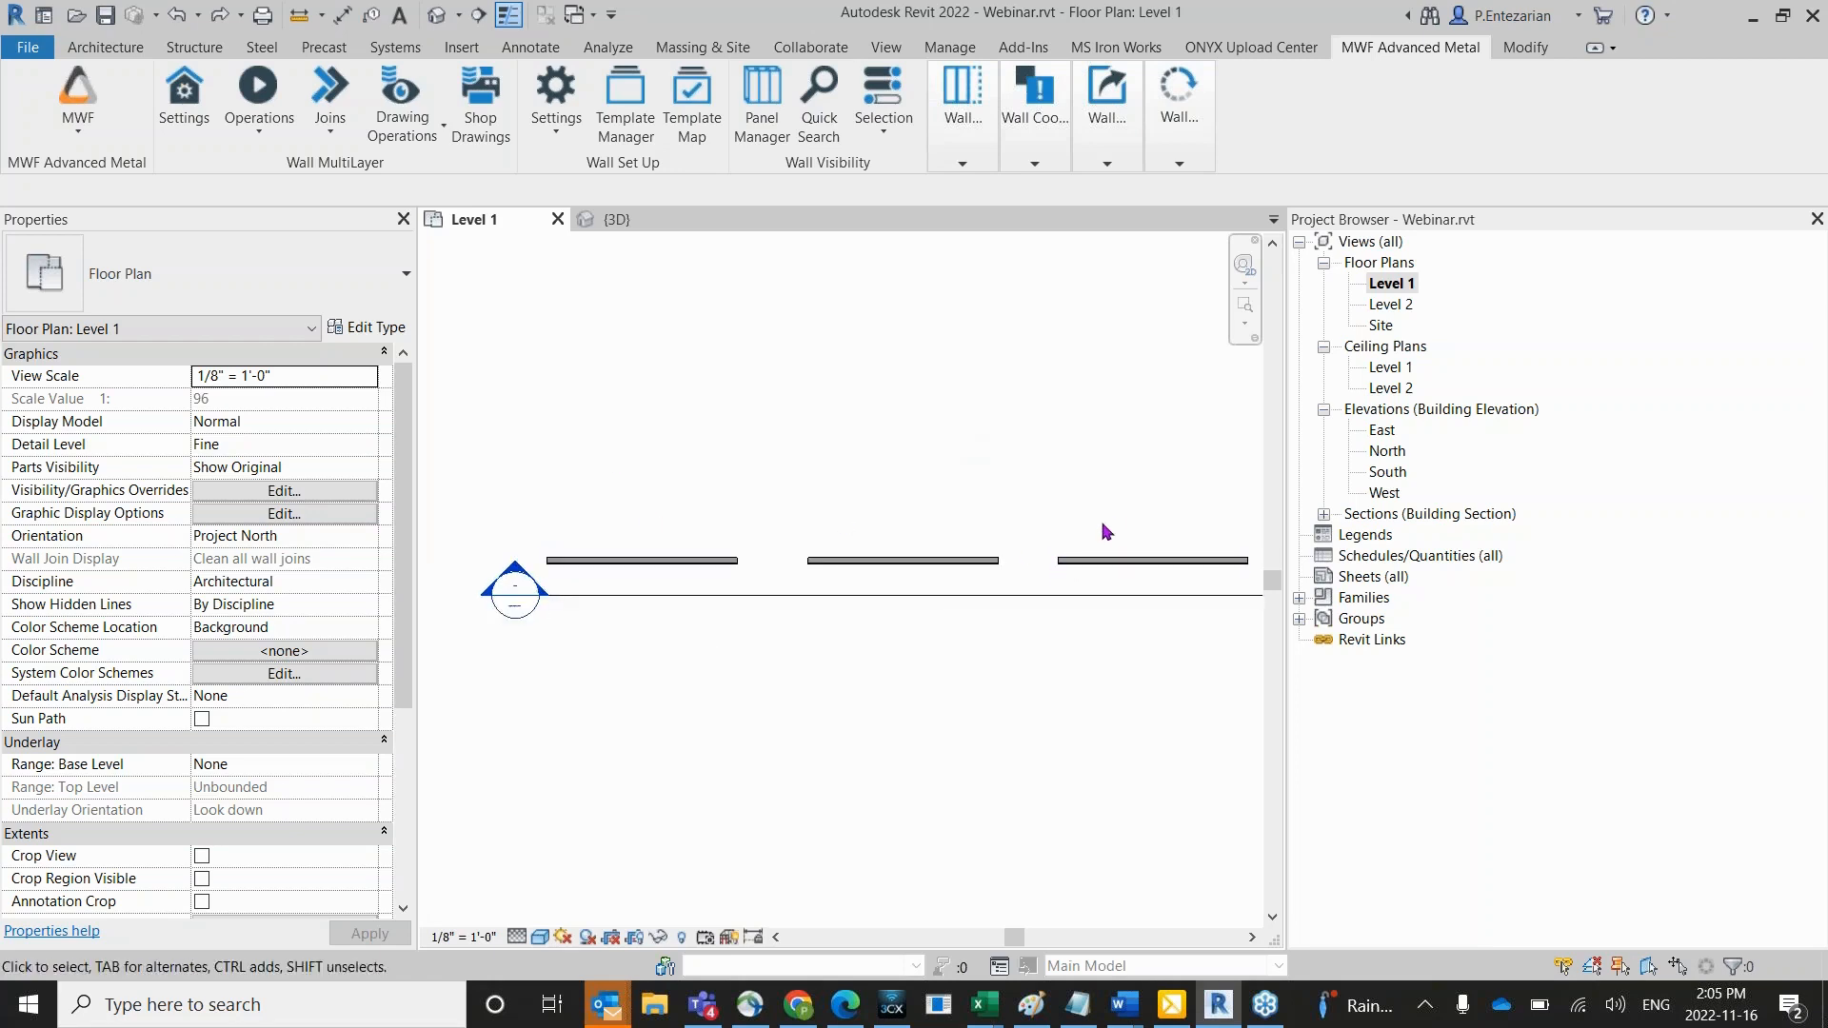
drag(1109, 511, 655, 615)
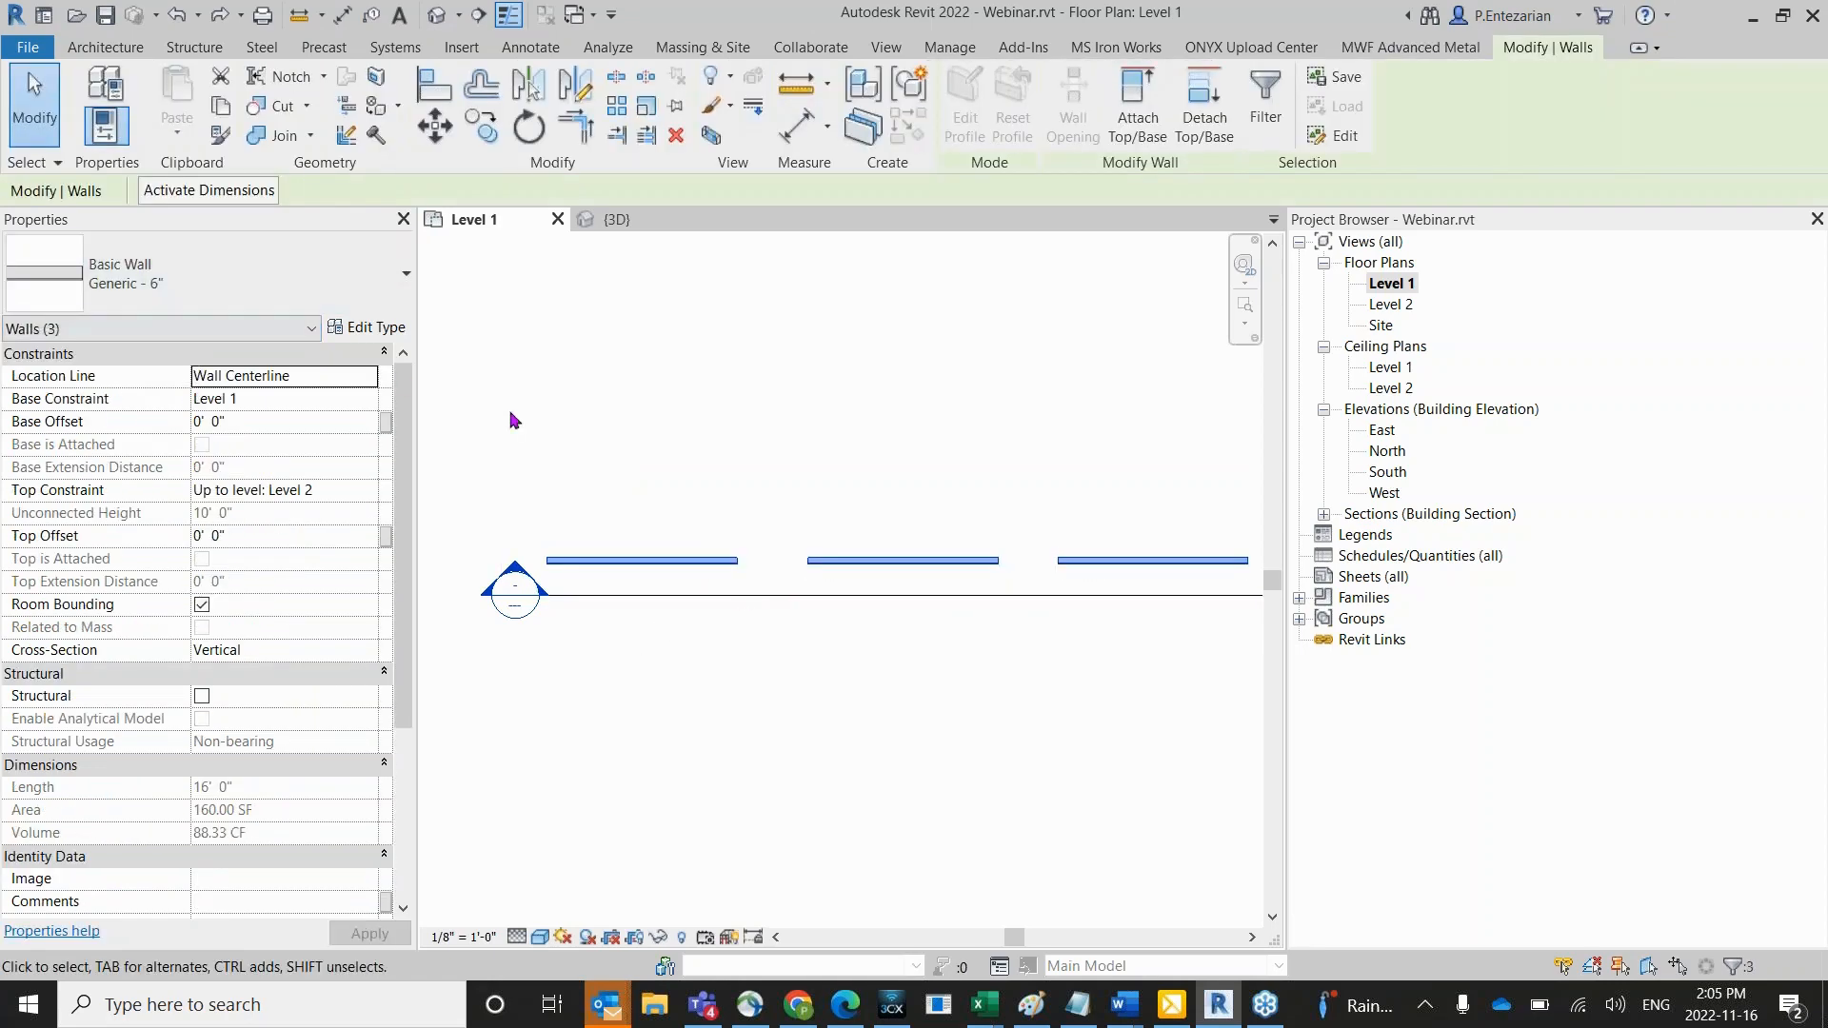
click(597, 452)
scroll(592, 579, up, 8)
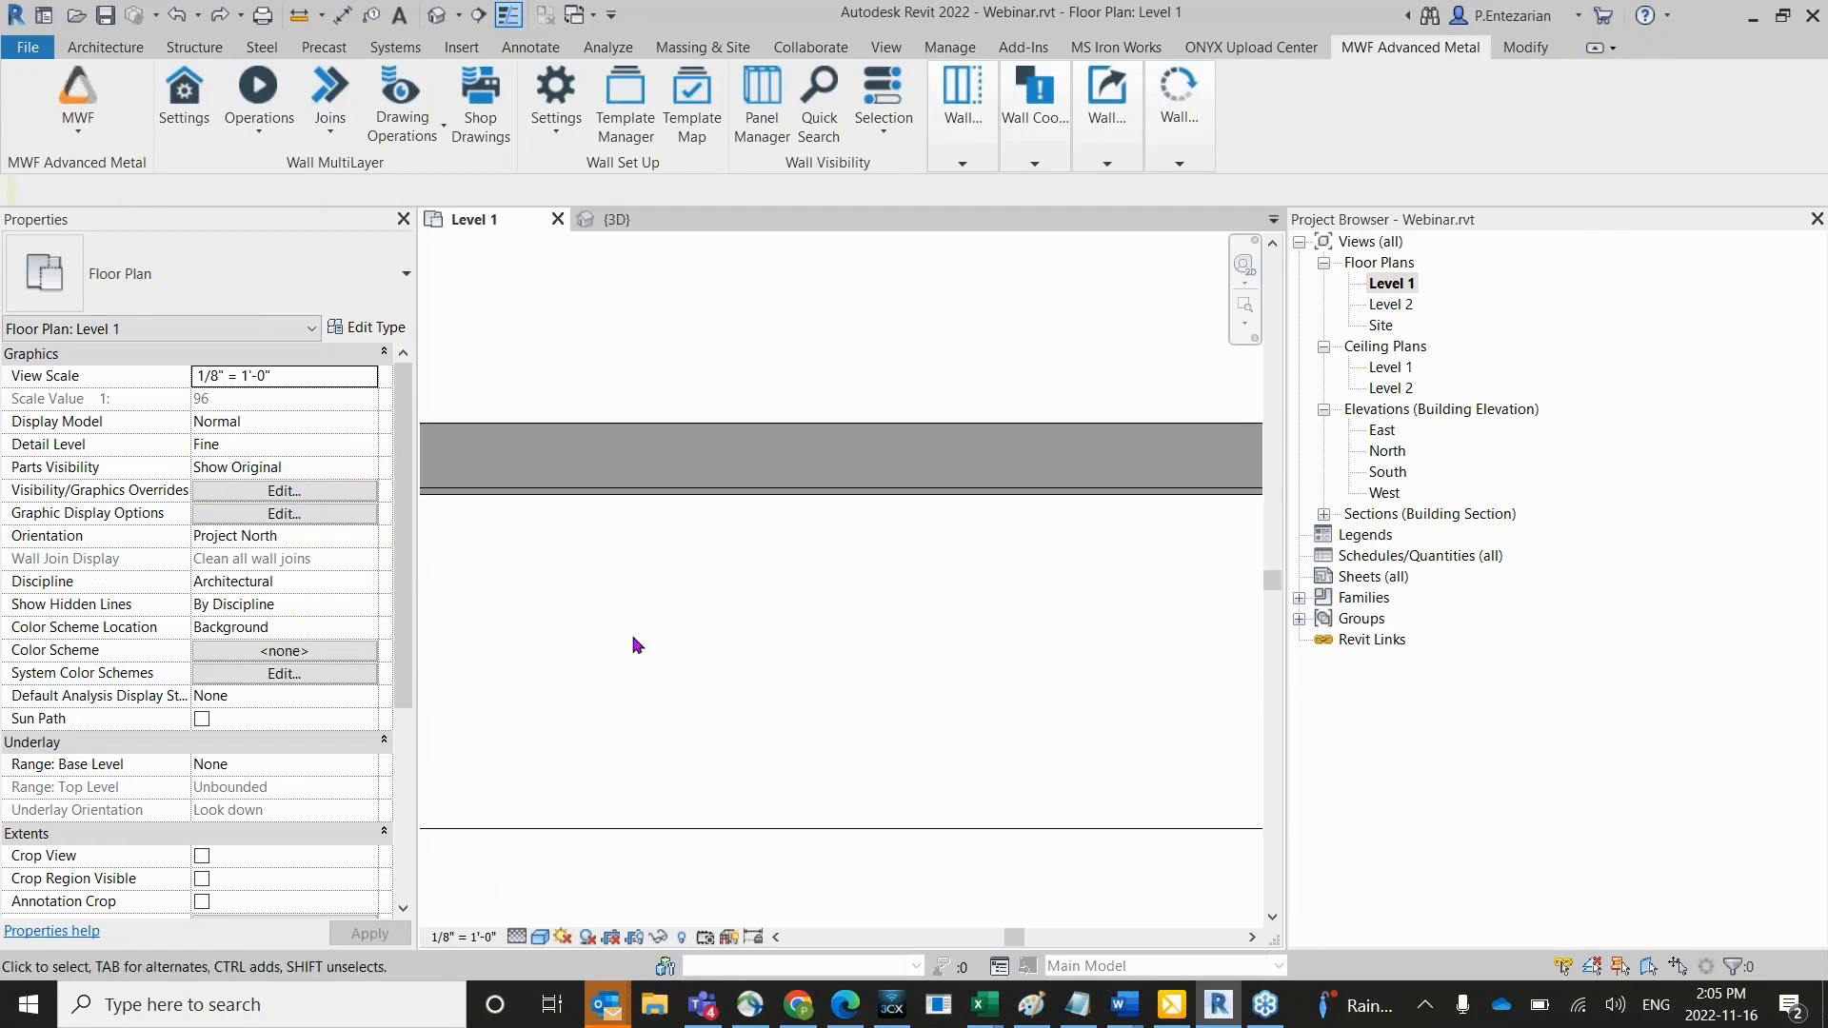
click(609, 472)
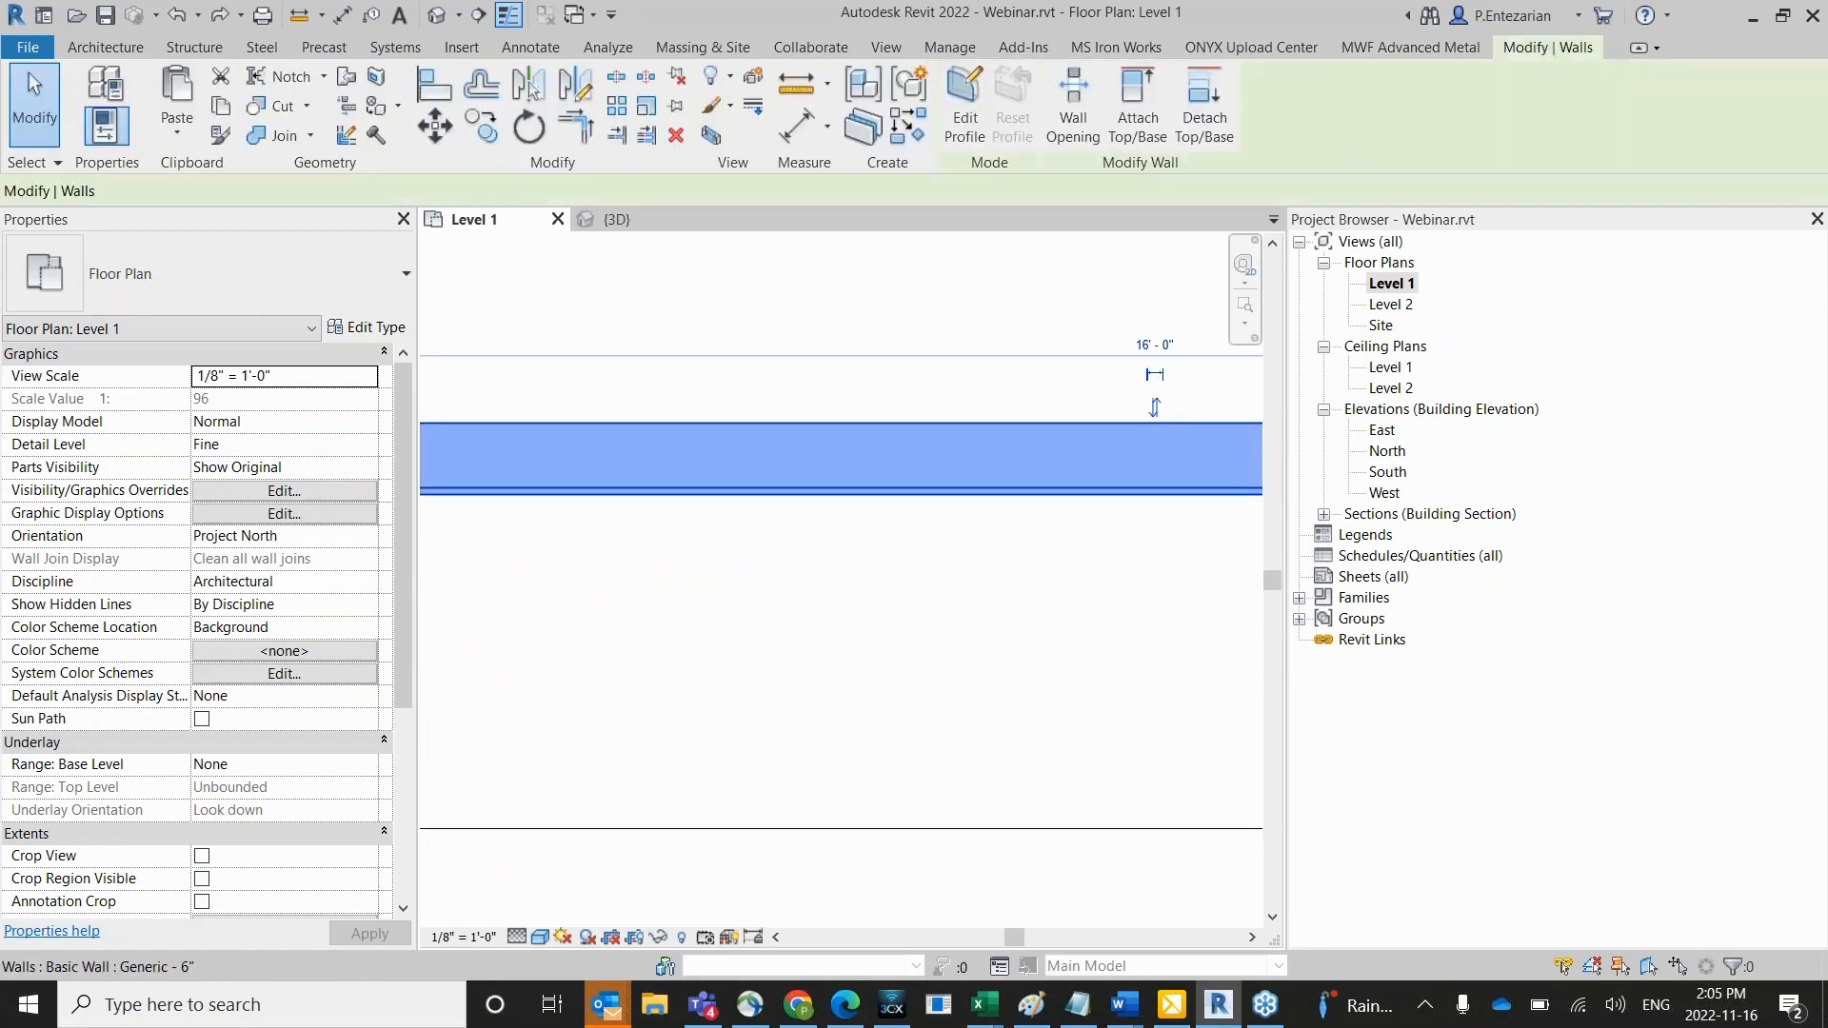
click(370, 329)
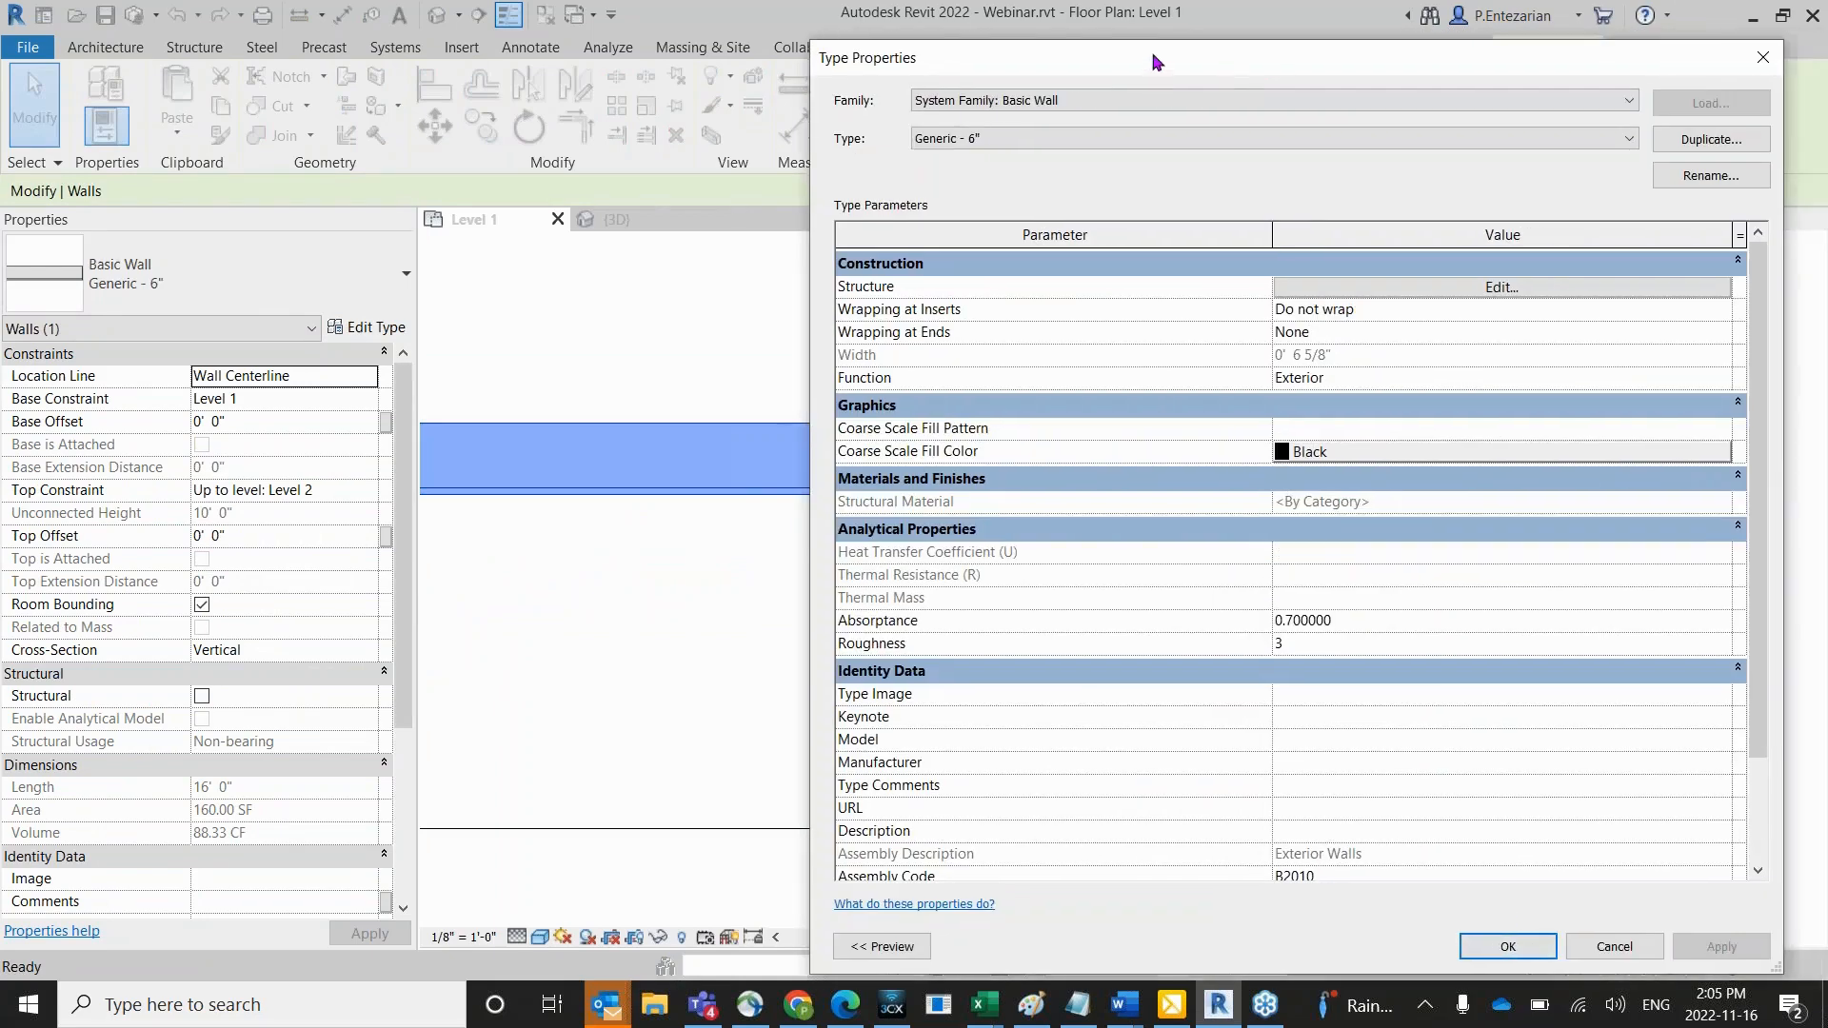
drag(1156, 62, 760, 62)
click(1106, 287)
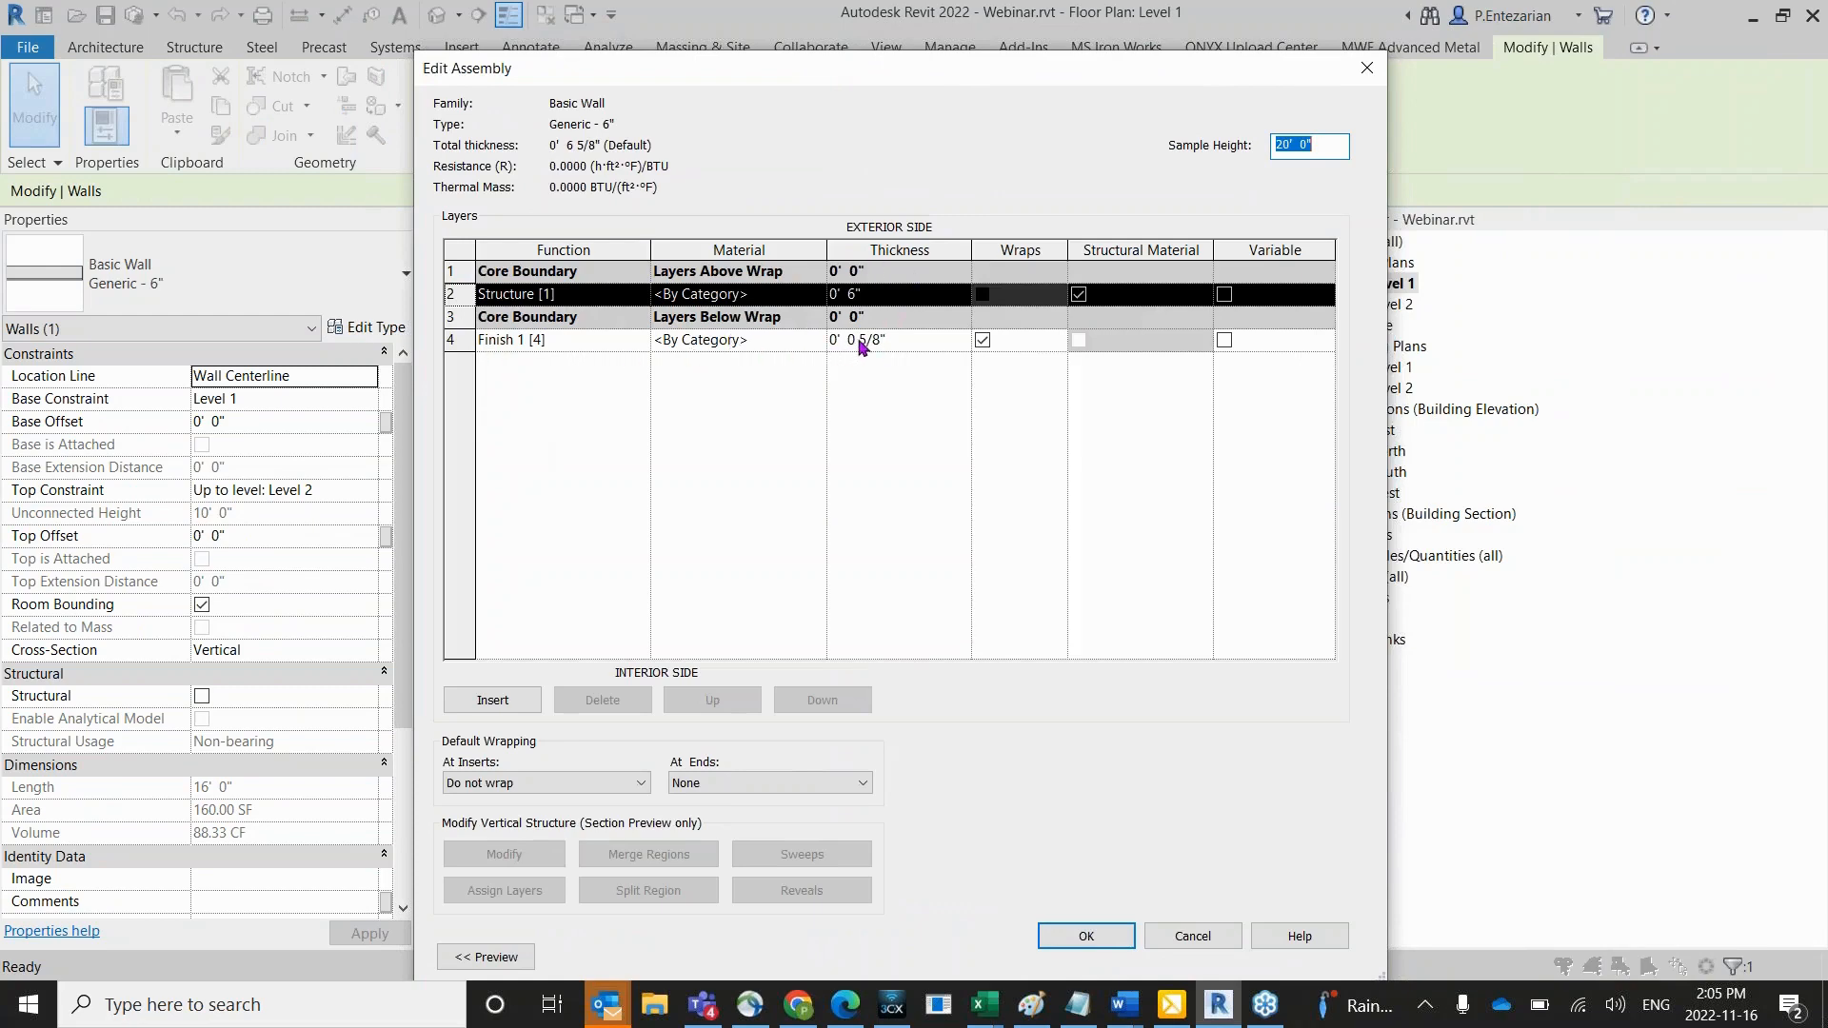
click(1085, 933)
click(1112, 955)
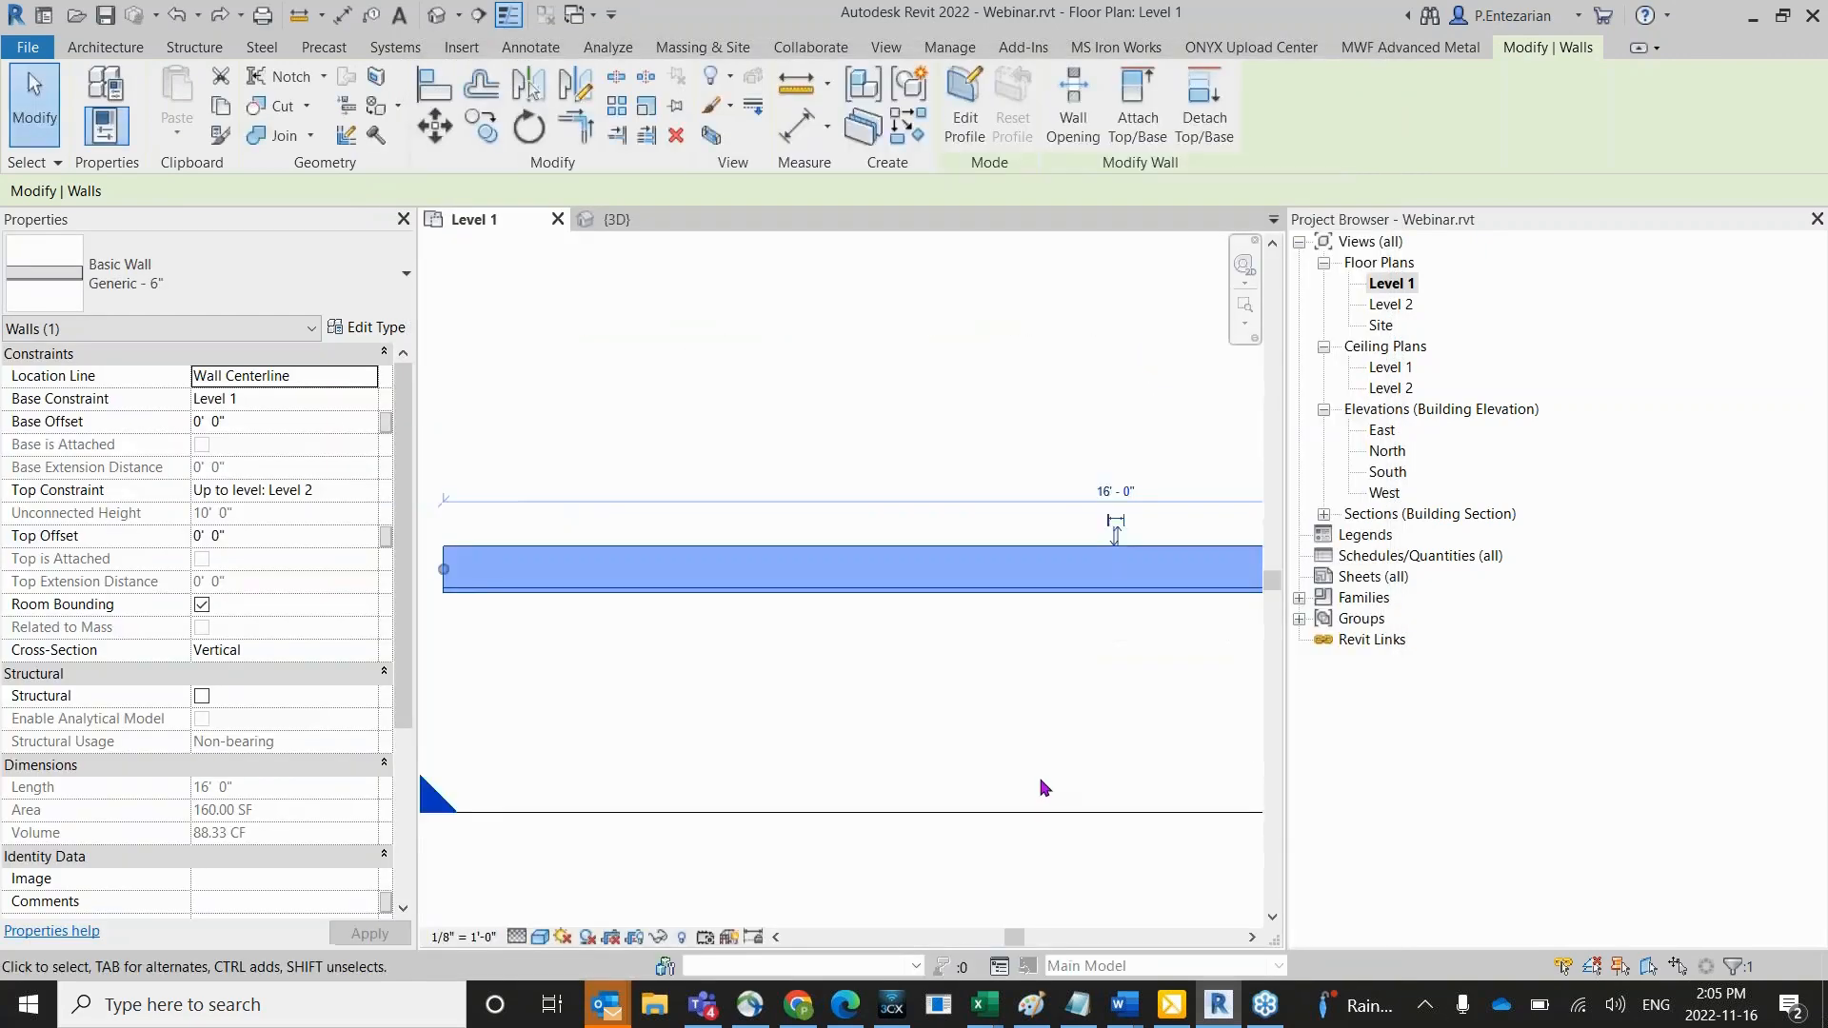
Open the MWF Advanced Metal project settings for the selected wall and reposition the window for full view.
scroll(1043, 788, down, 3)
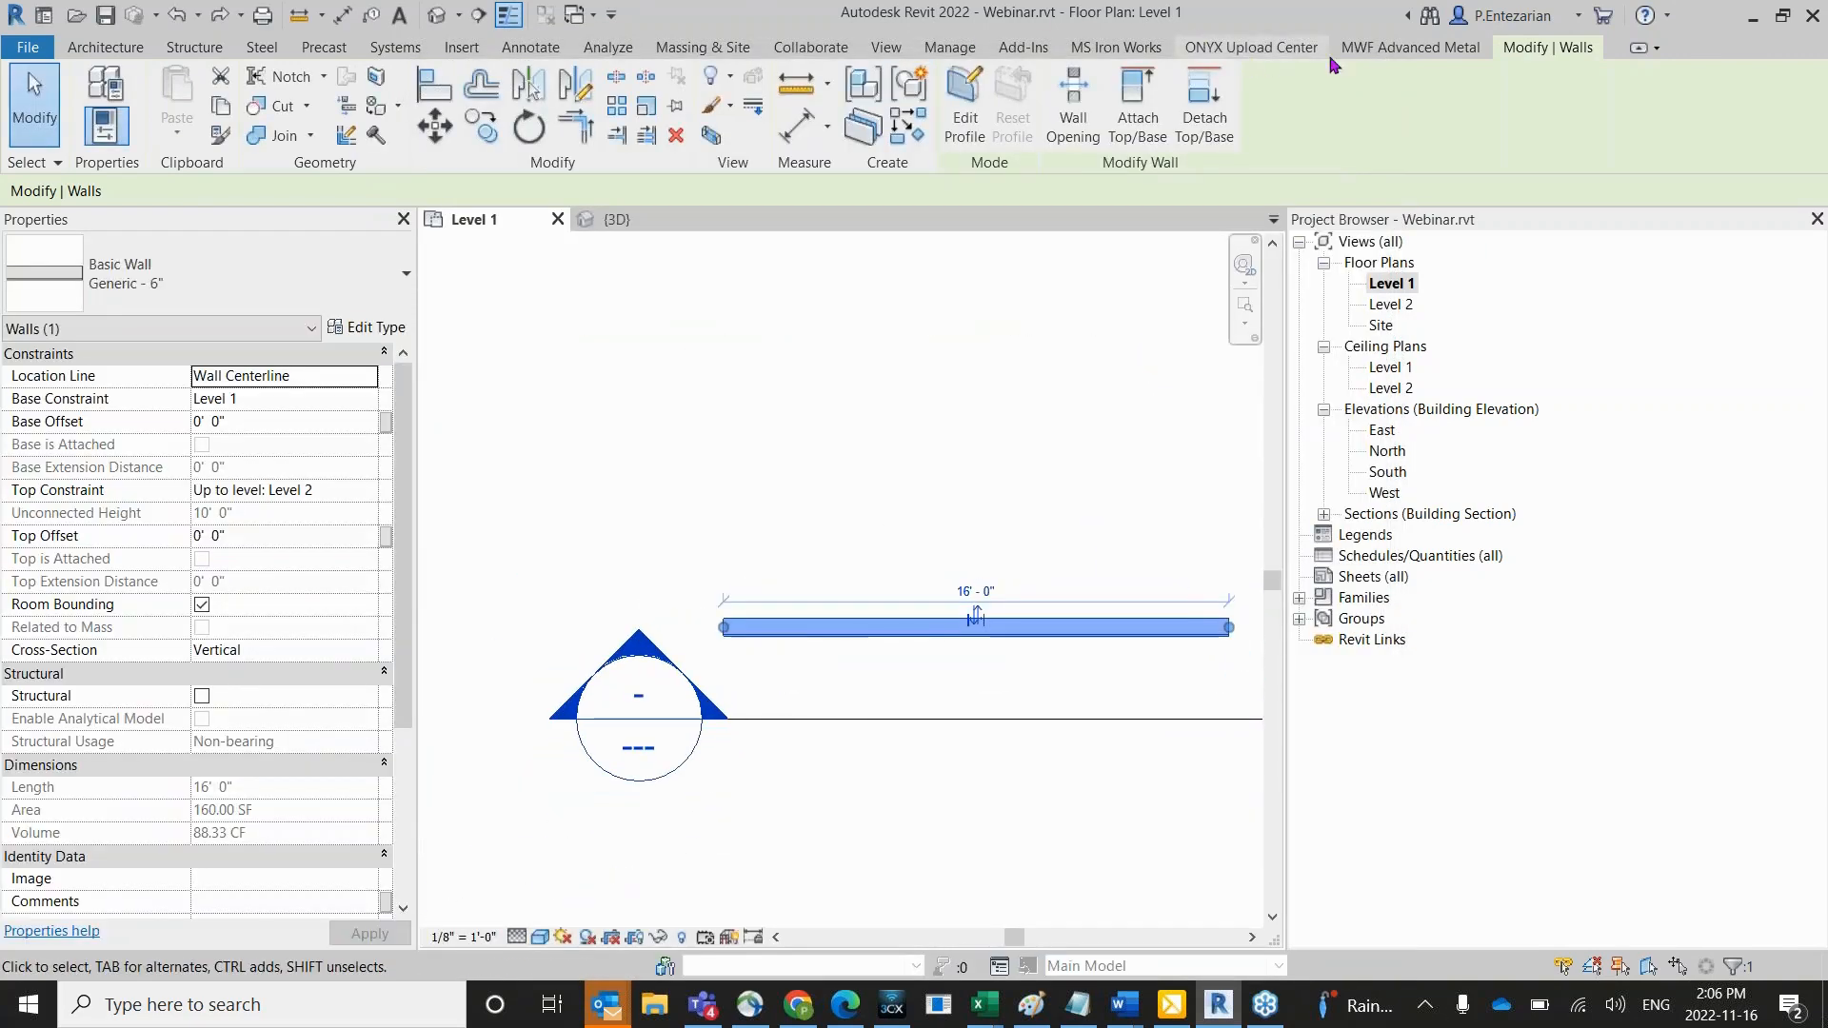
click(1396, 49)
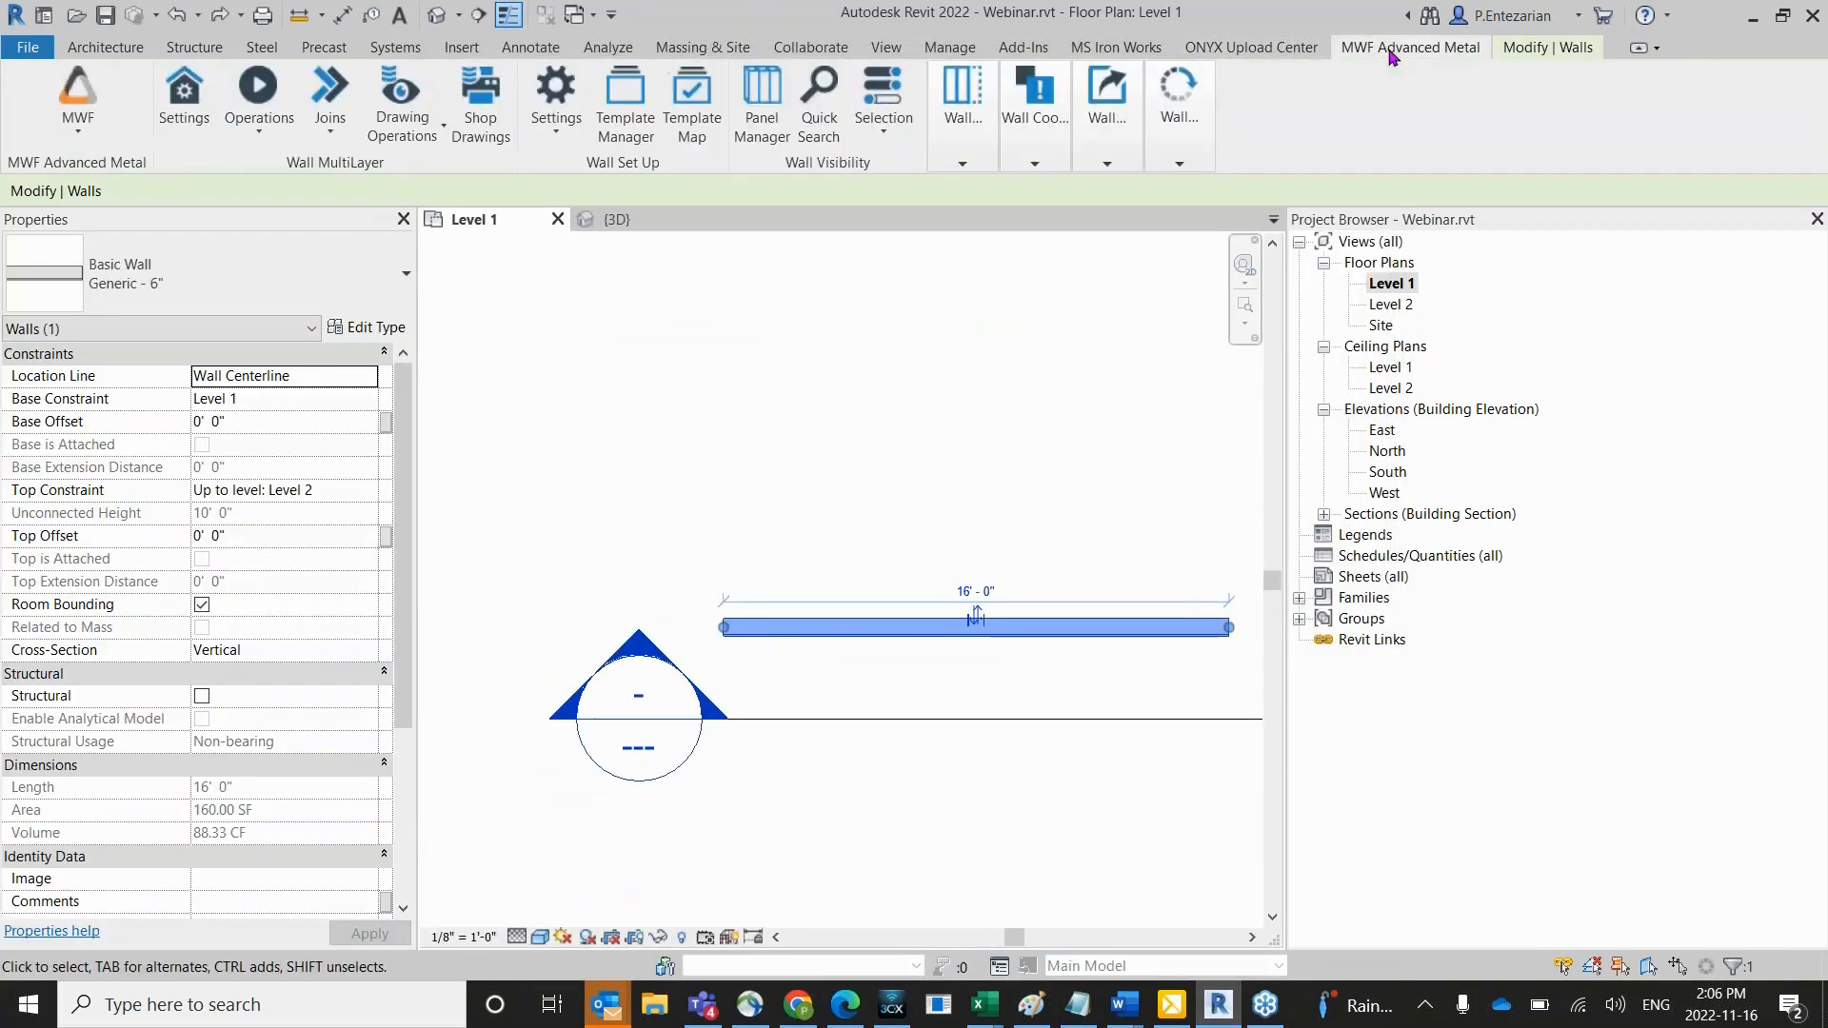
click(188, 132)
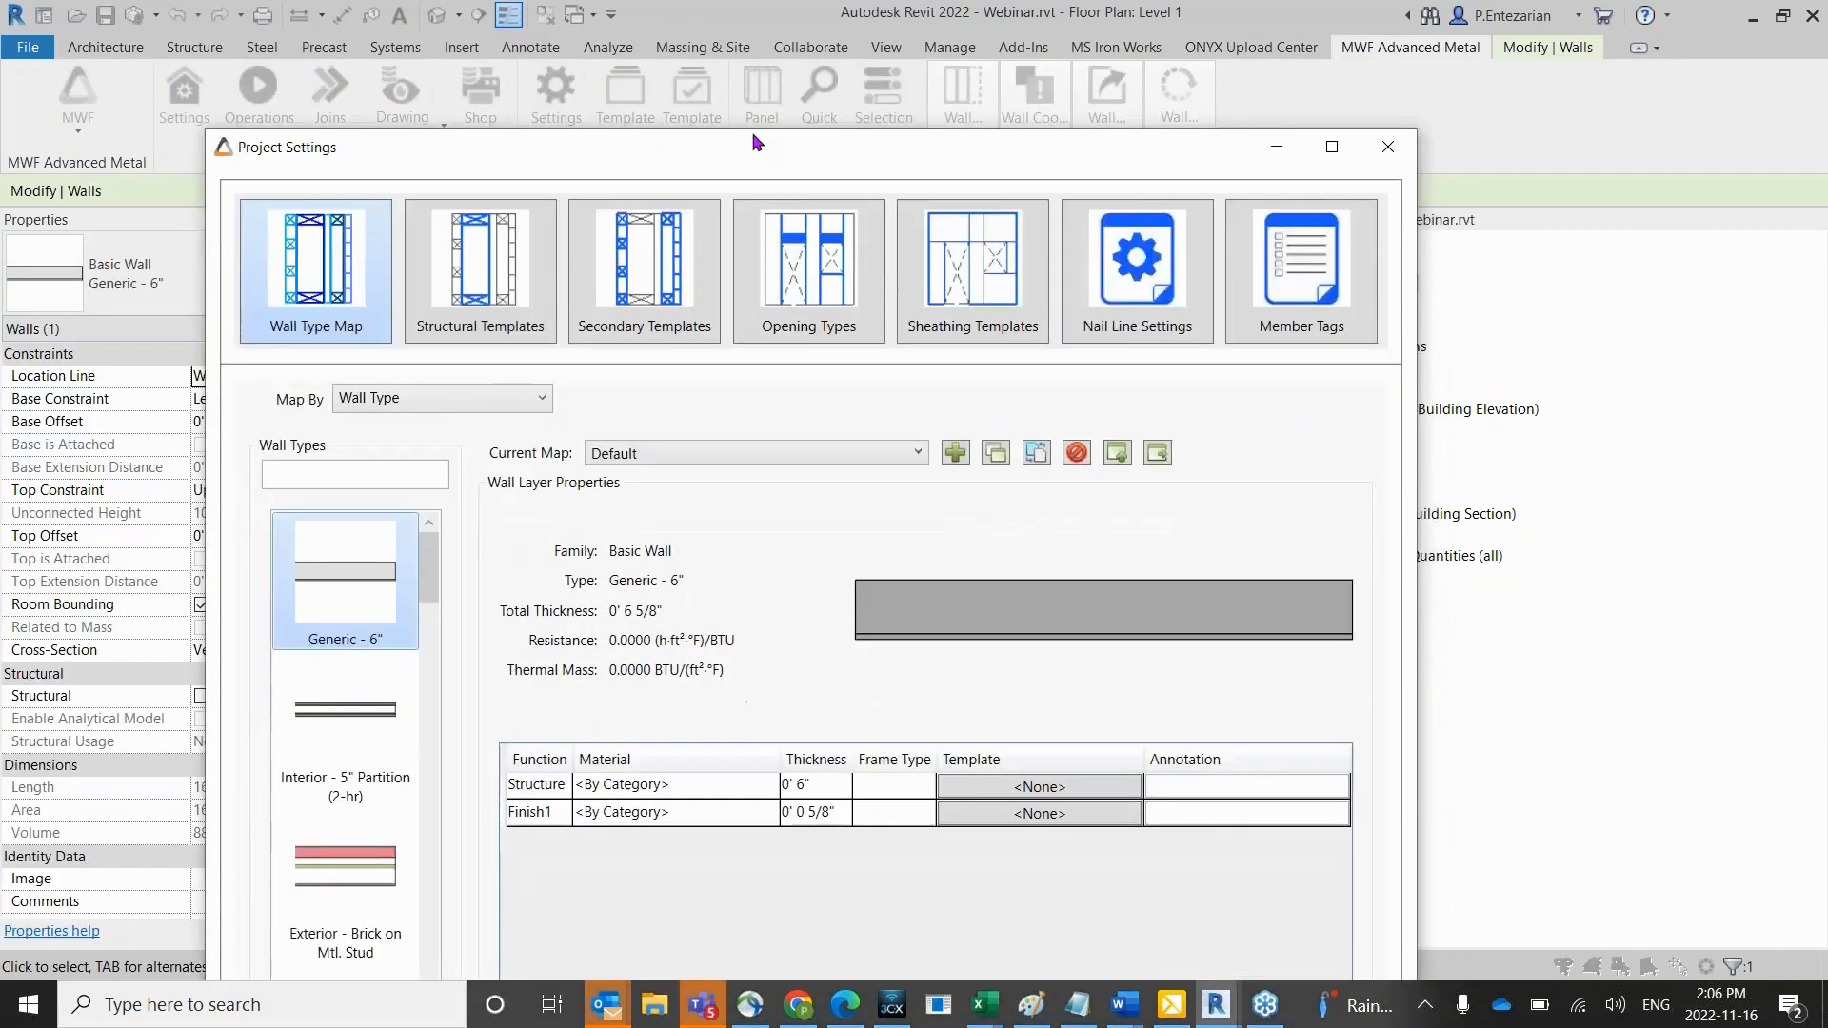
drag(773, 246, 729, 4)
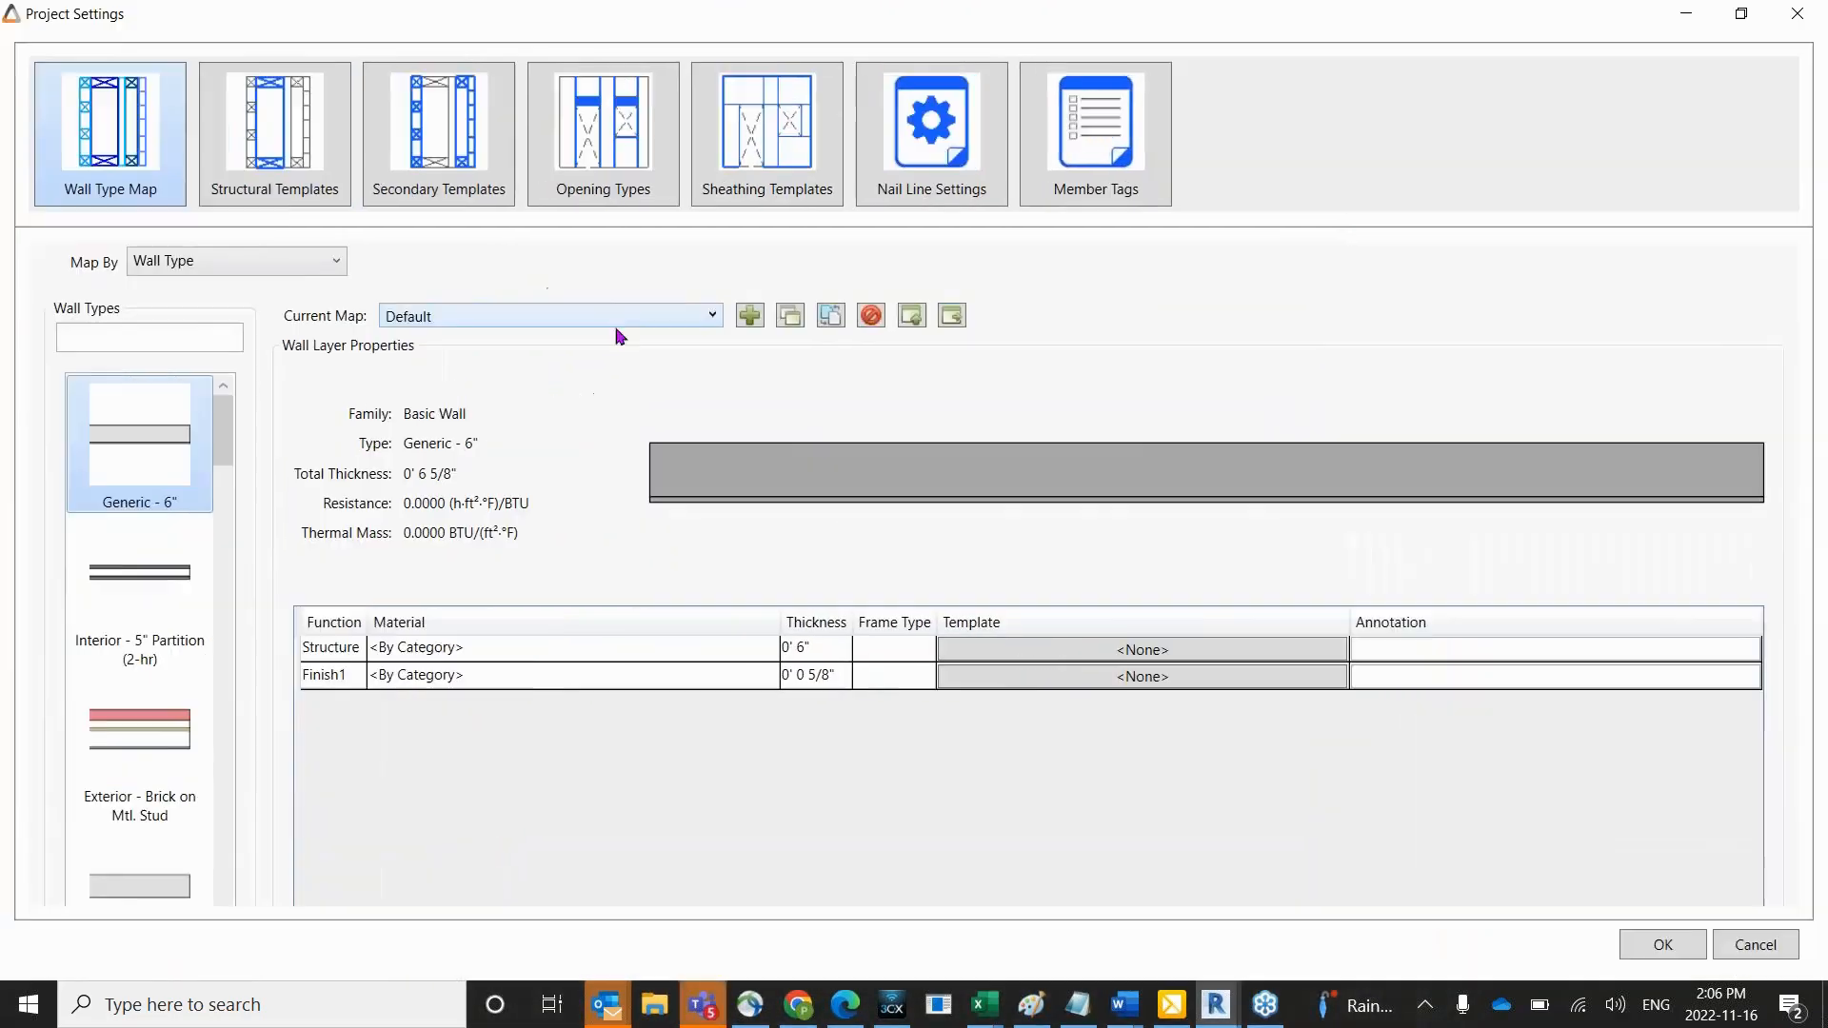
click(1741, 13)
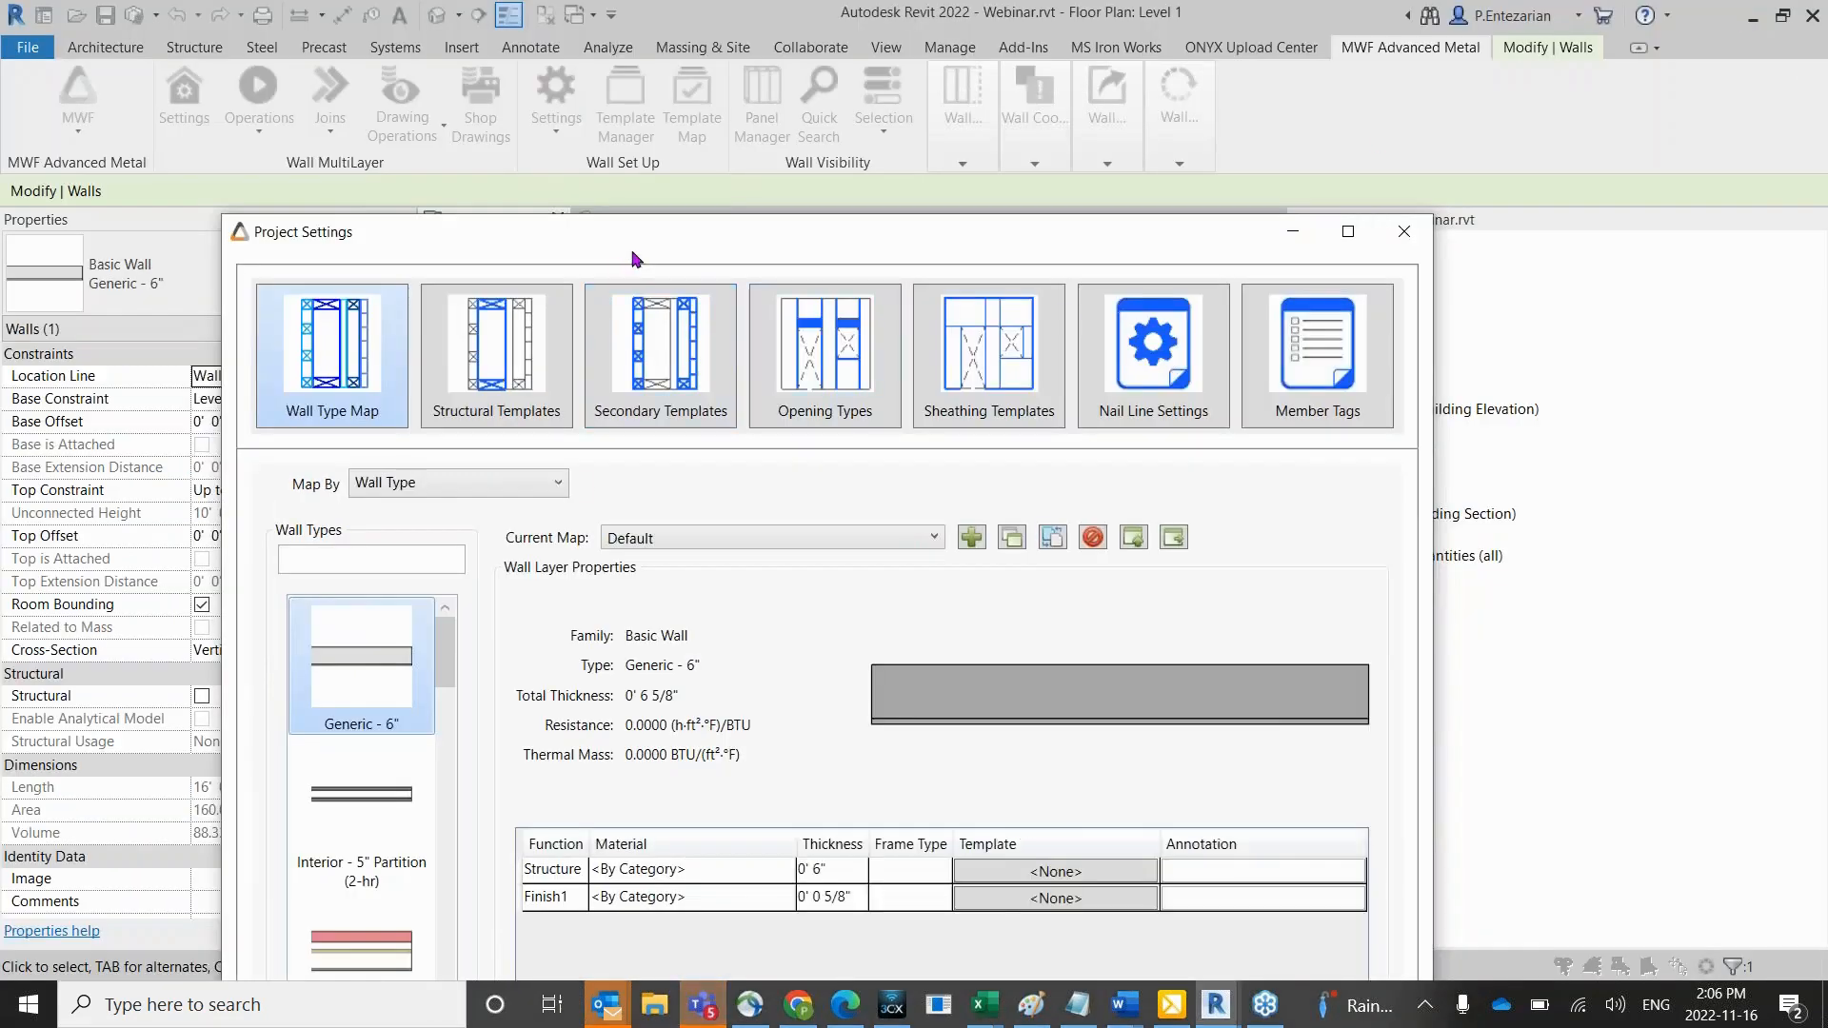
drag(627, 225, 553, 11)
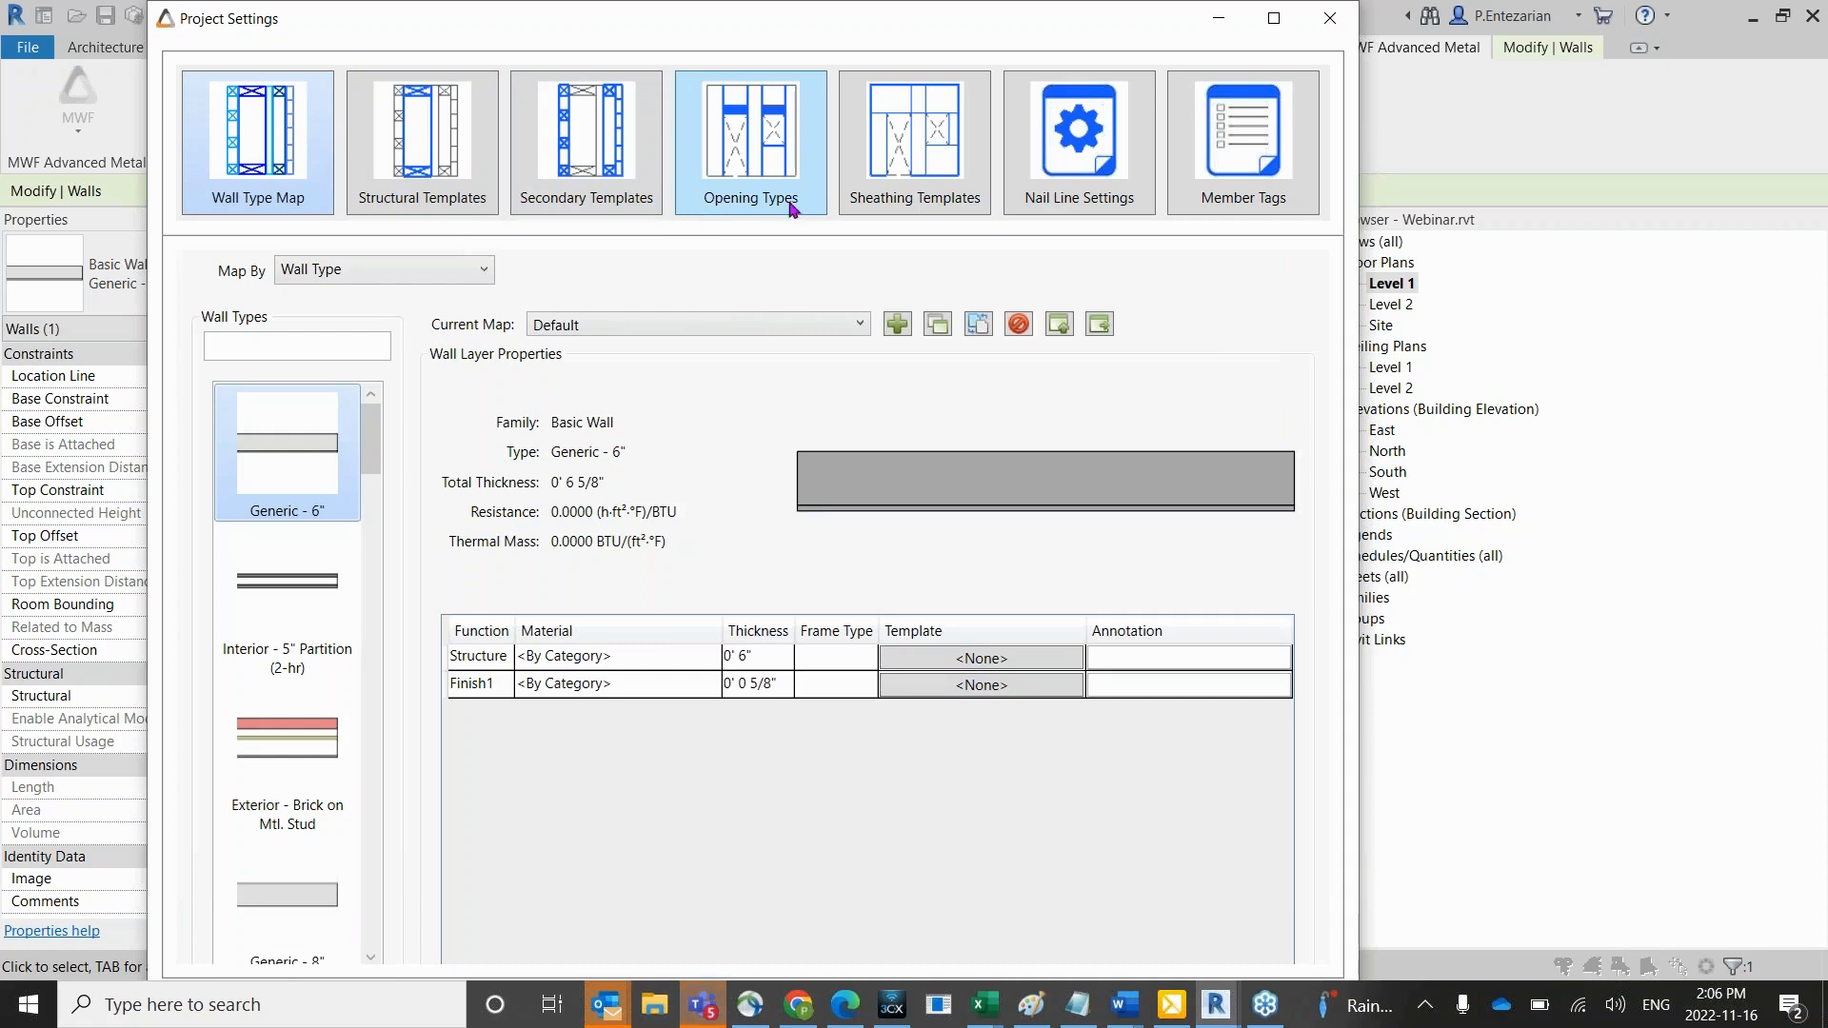
Copy the Default Template among the sheathing templates and name the copy "Horizontally Staggered".
click(912, 202)
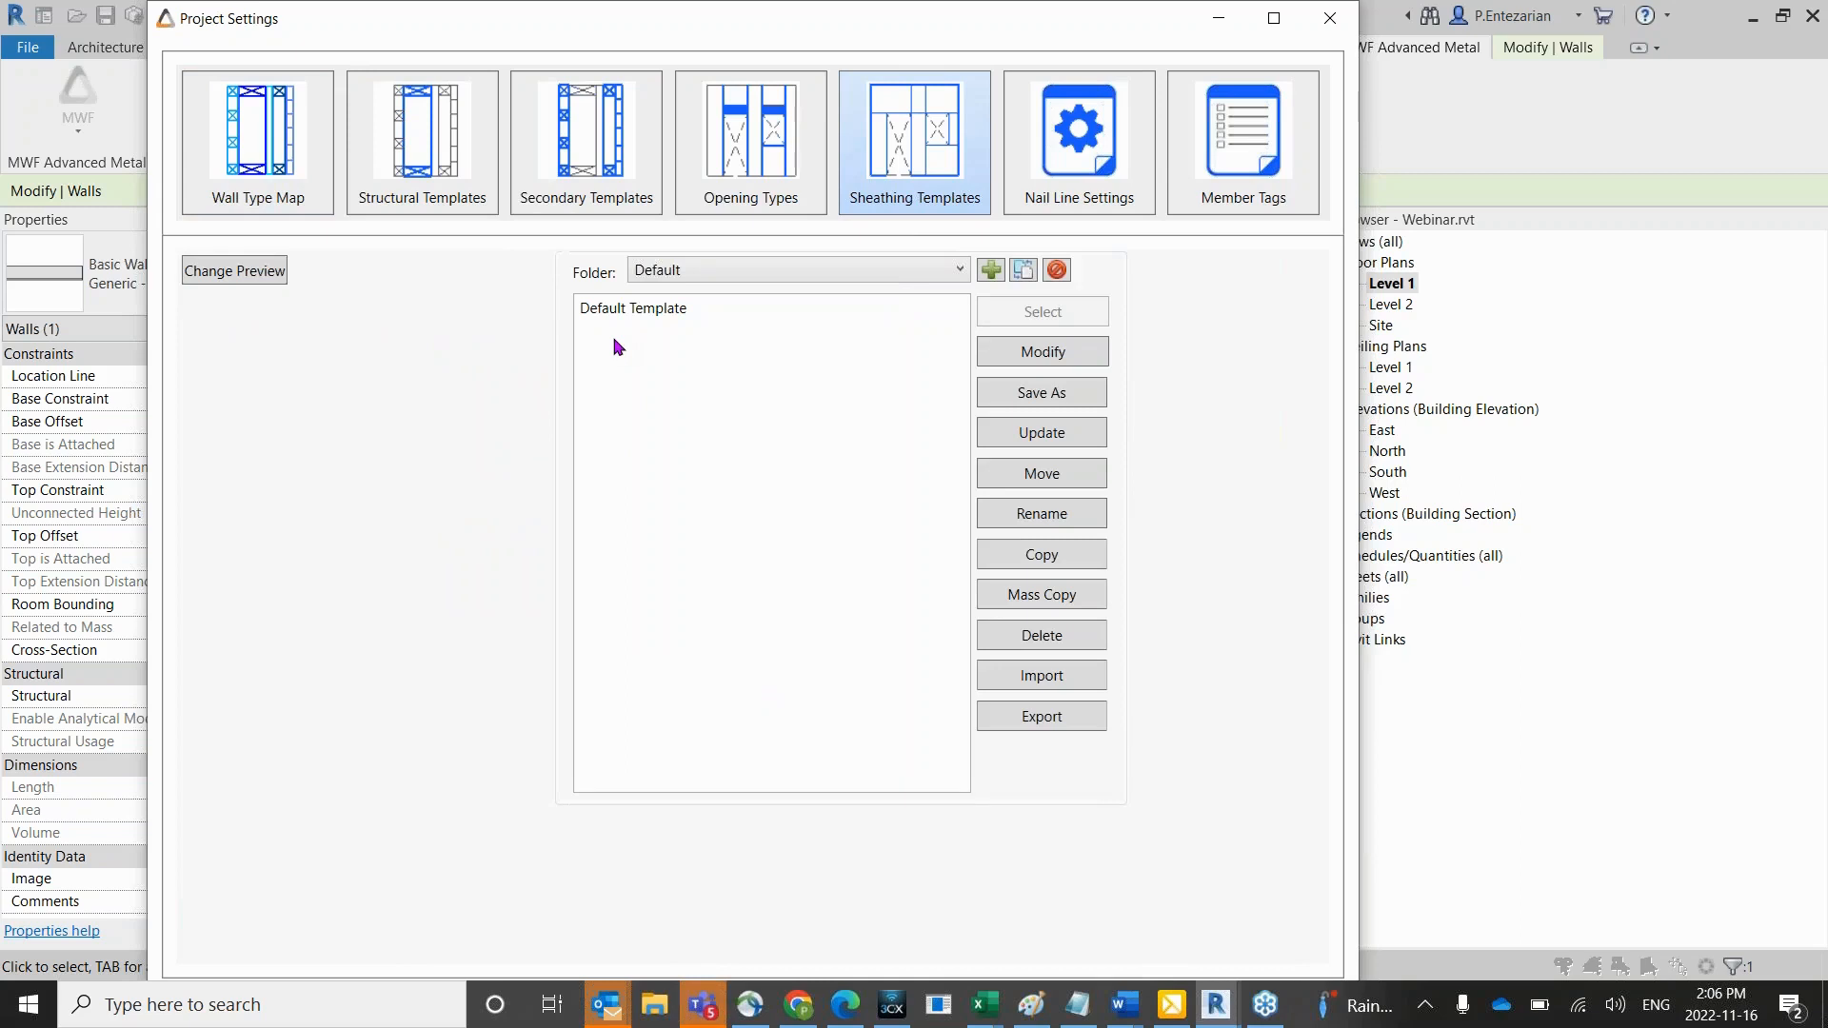
click(624, 312)
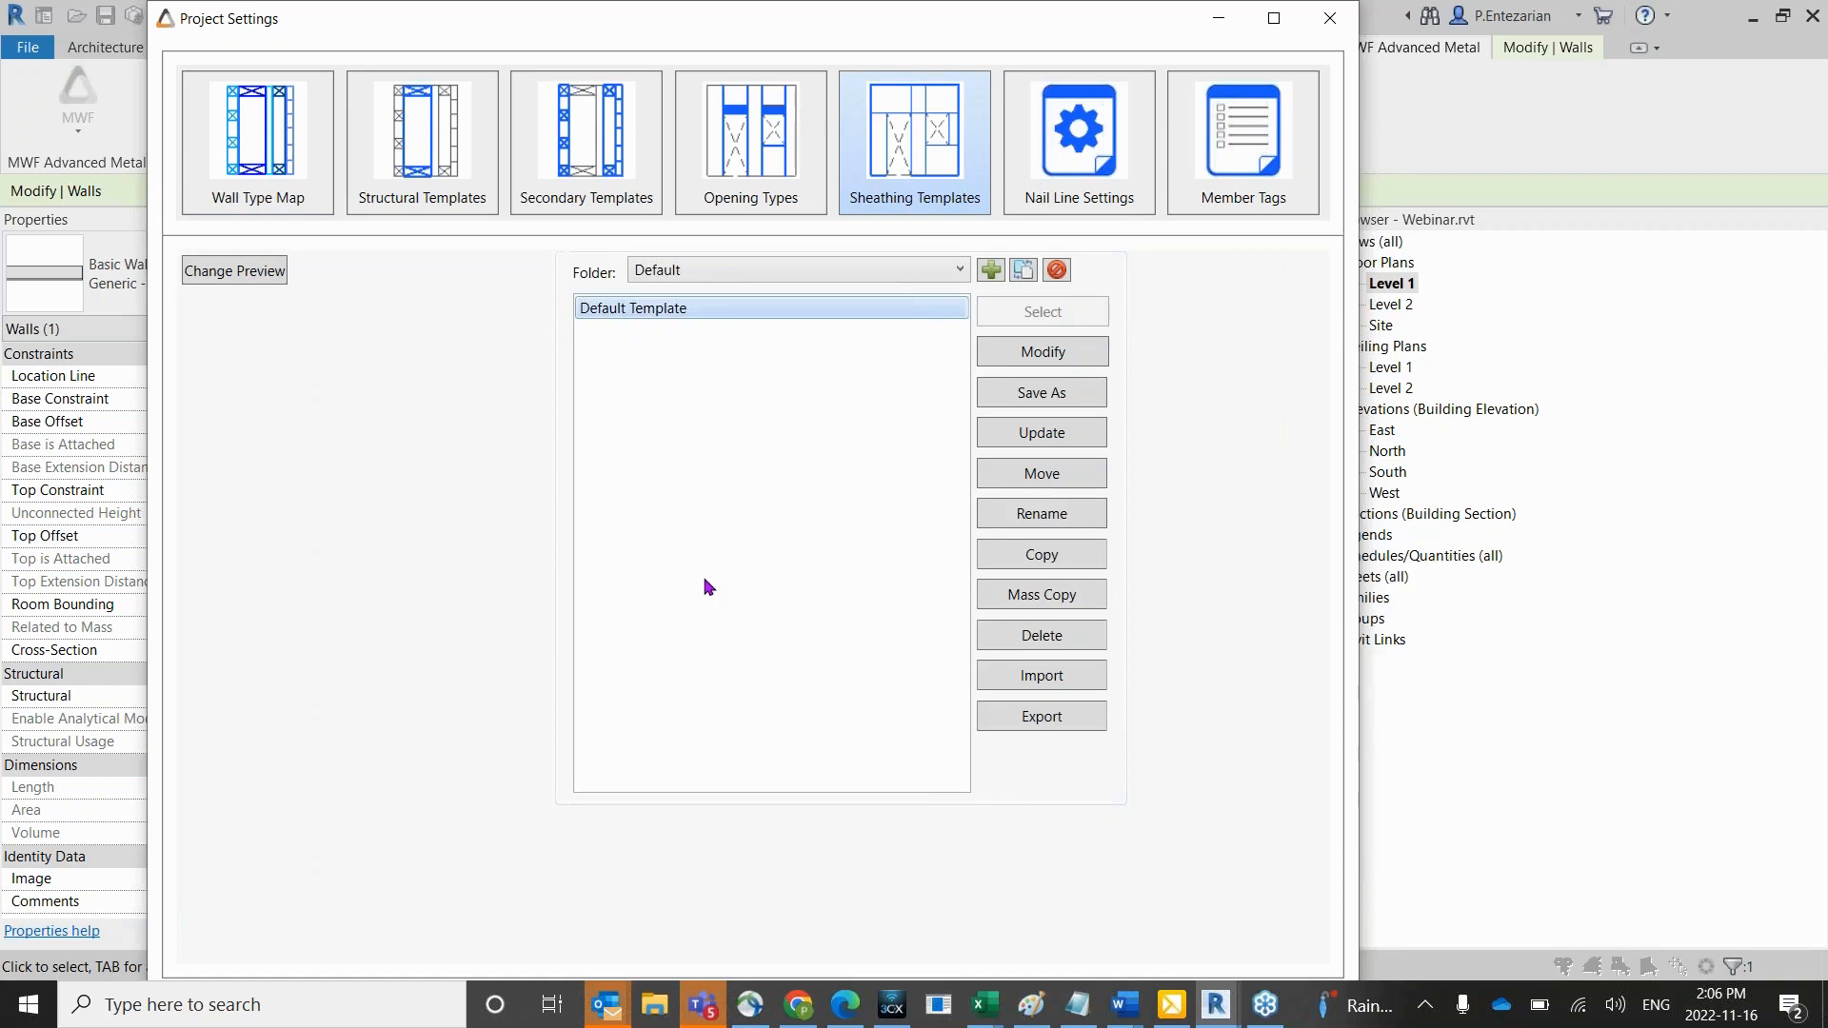
click(1040, 556)
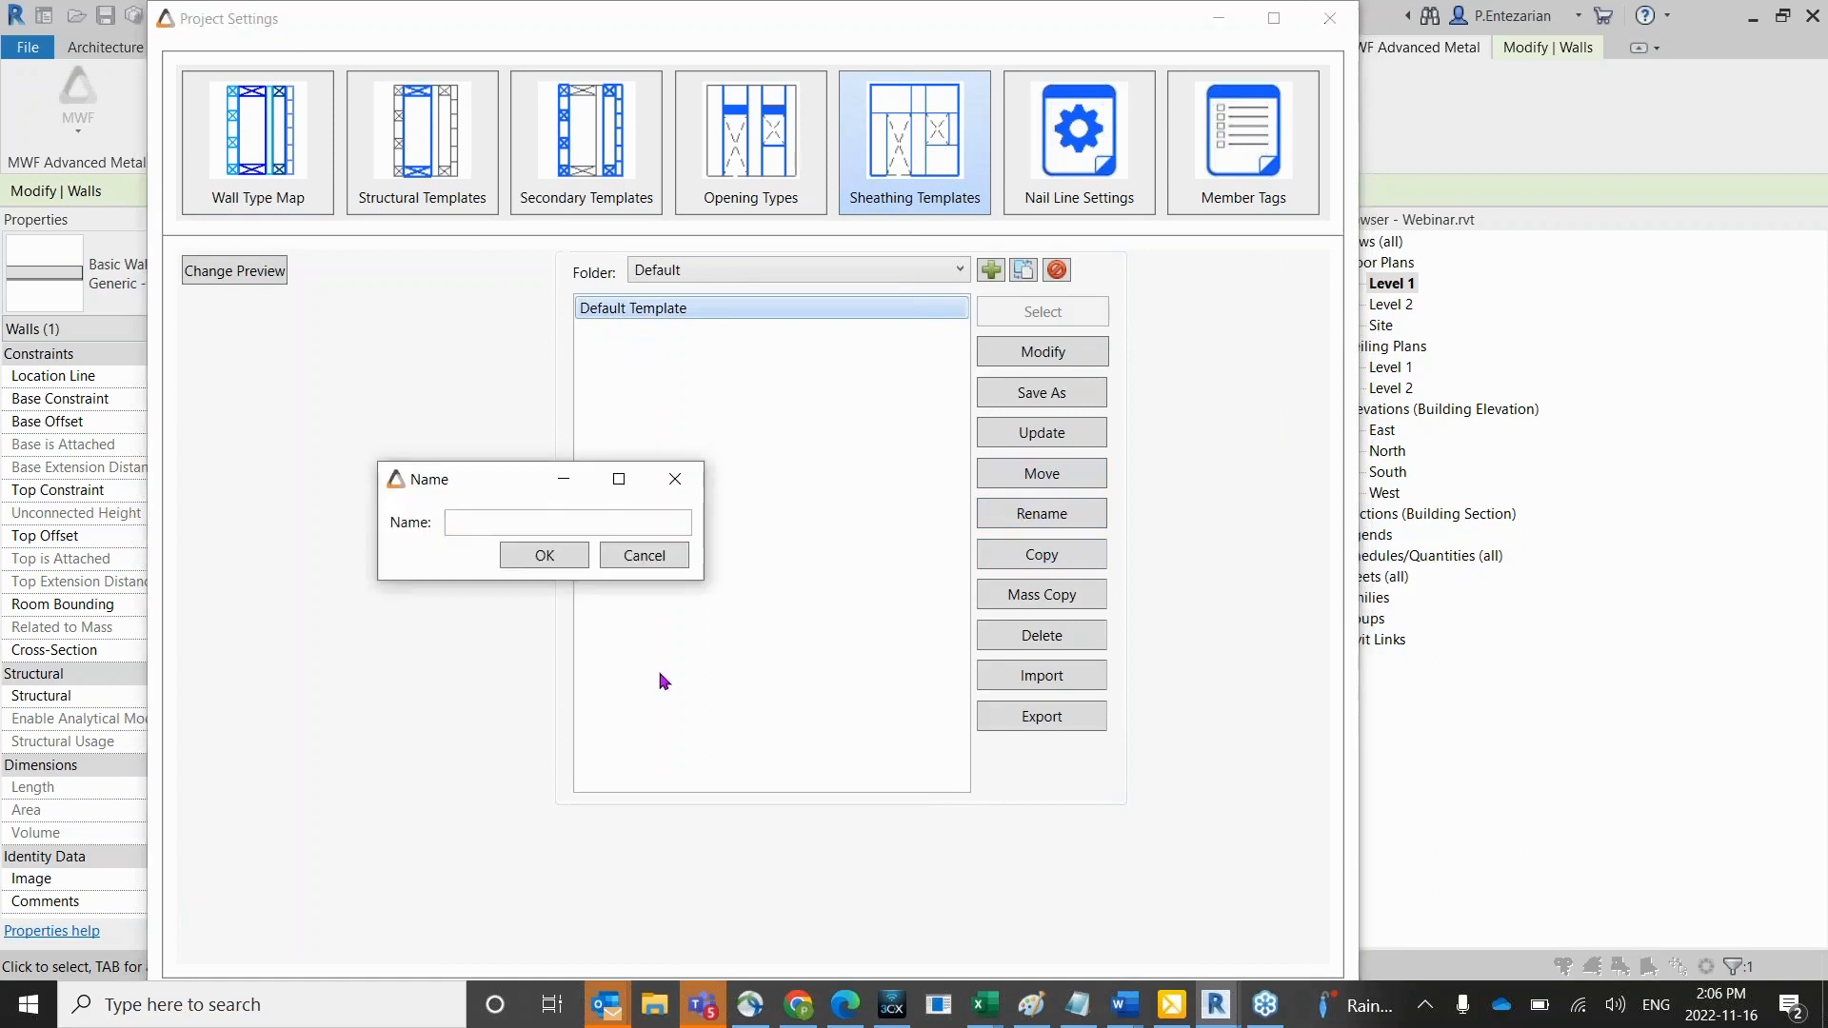
drag(521, 488, 709, 489)
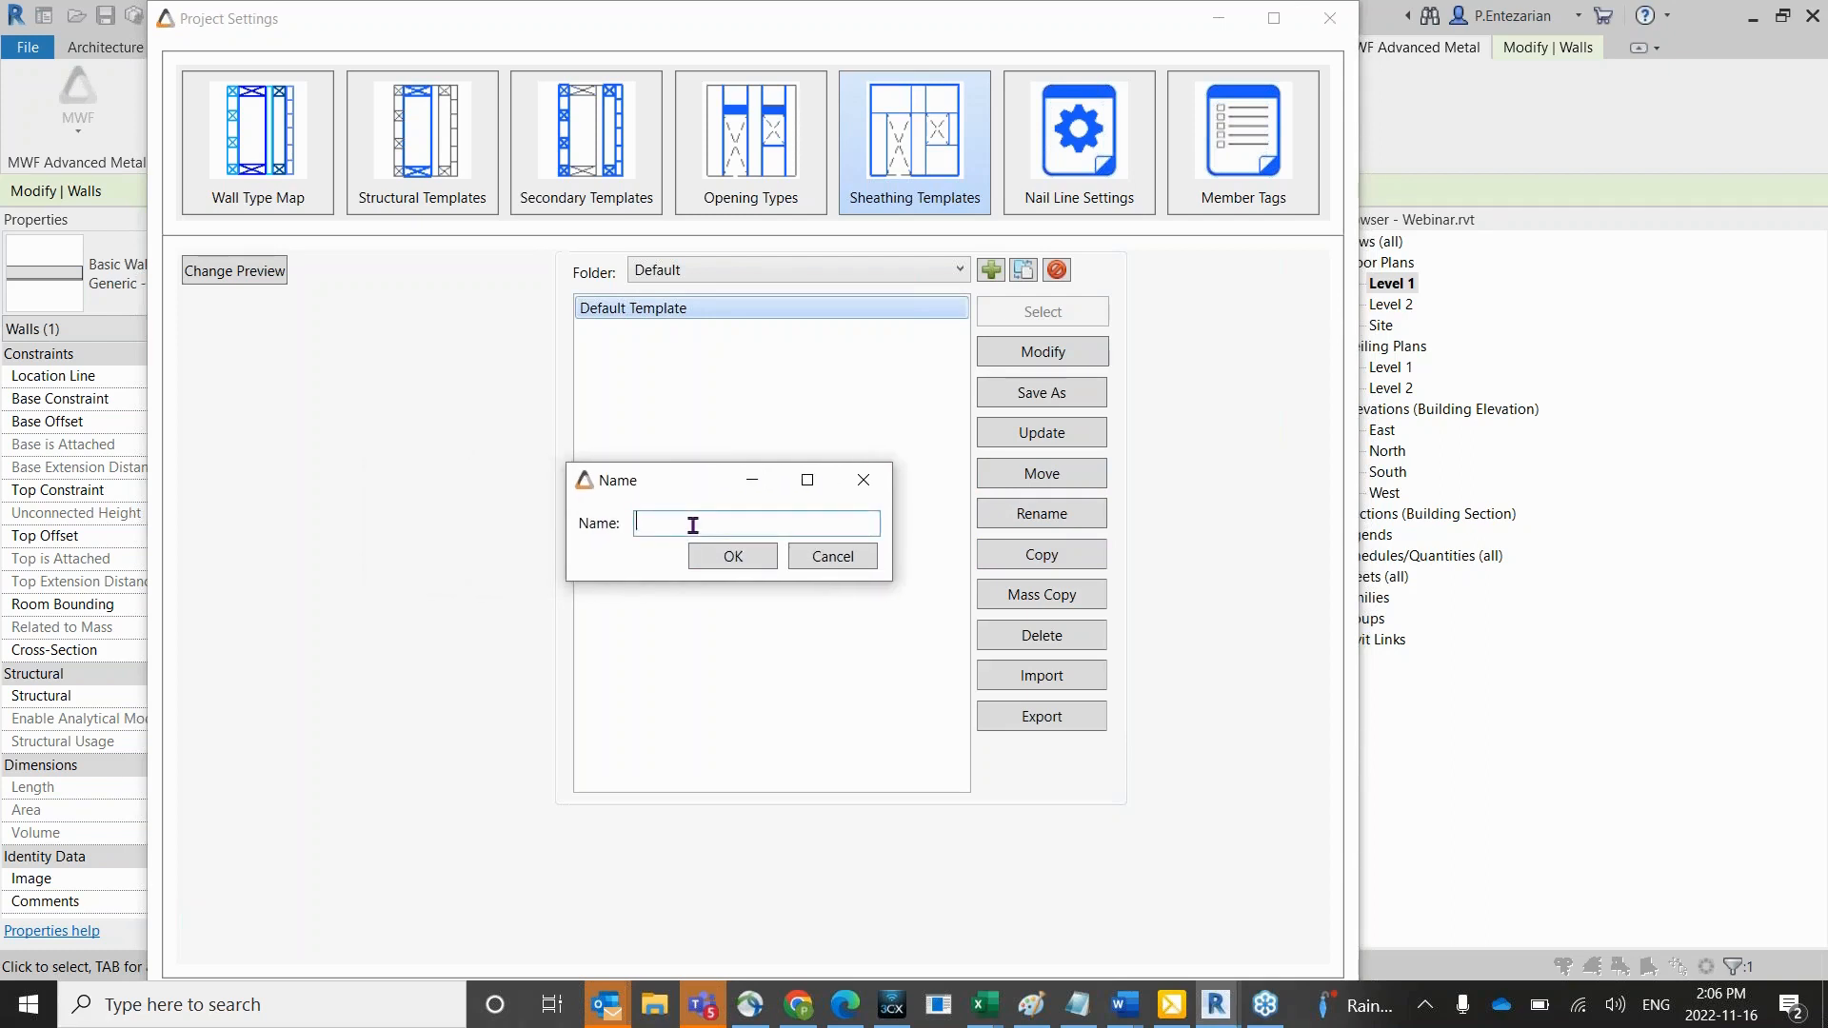
text(Horizontally Staggered)
click(724, 560)
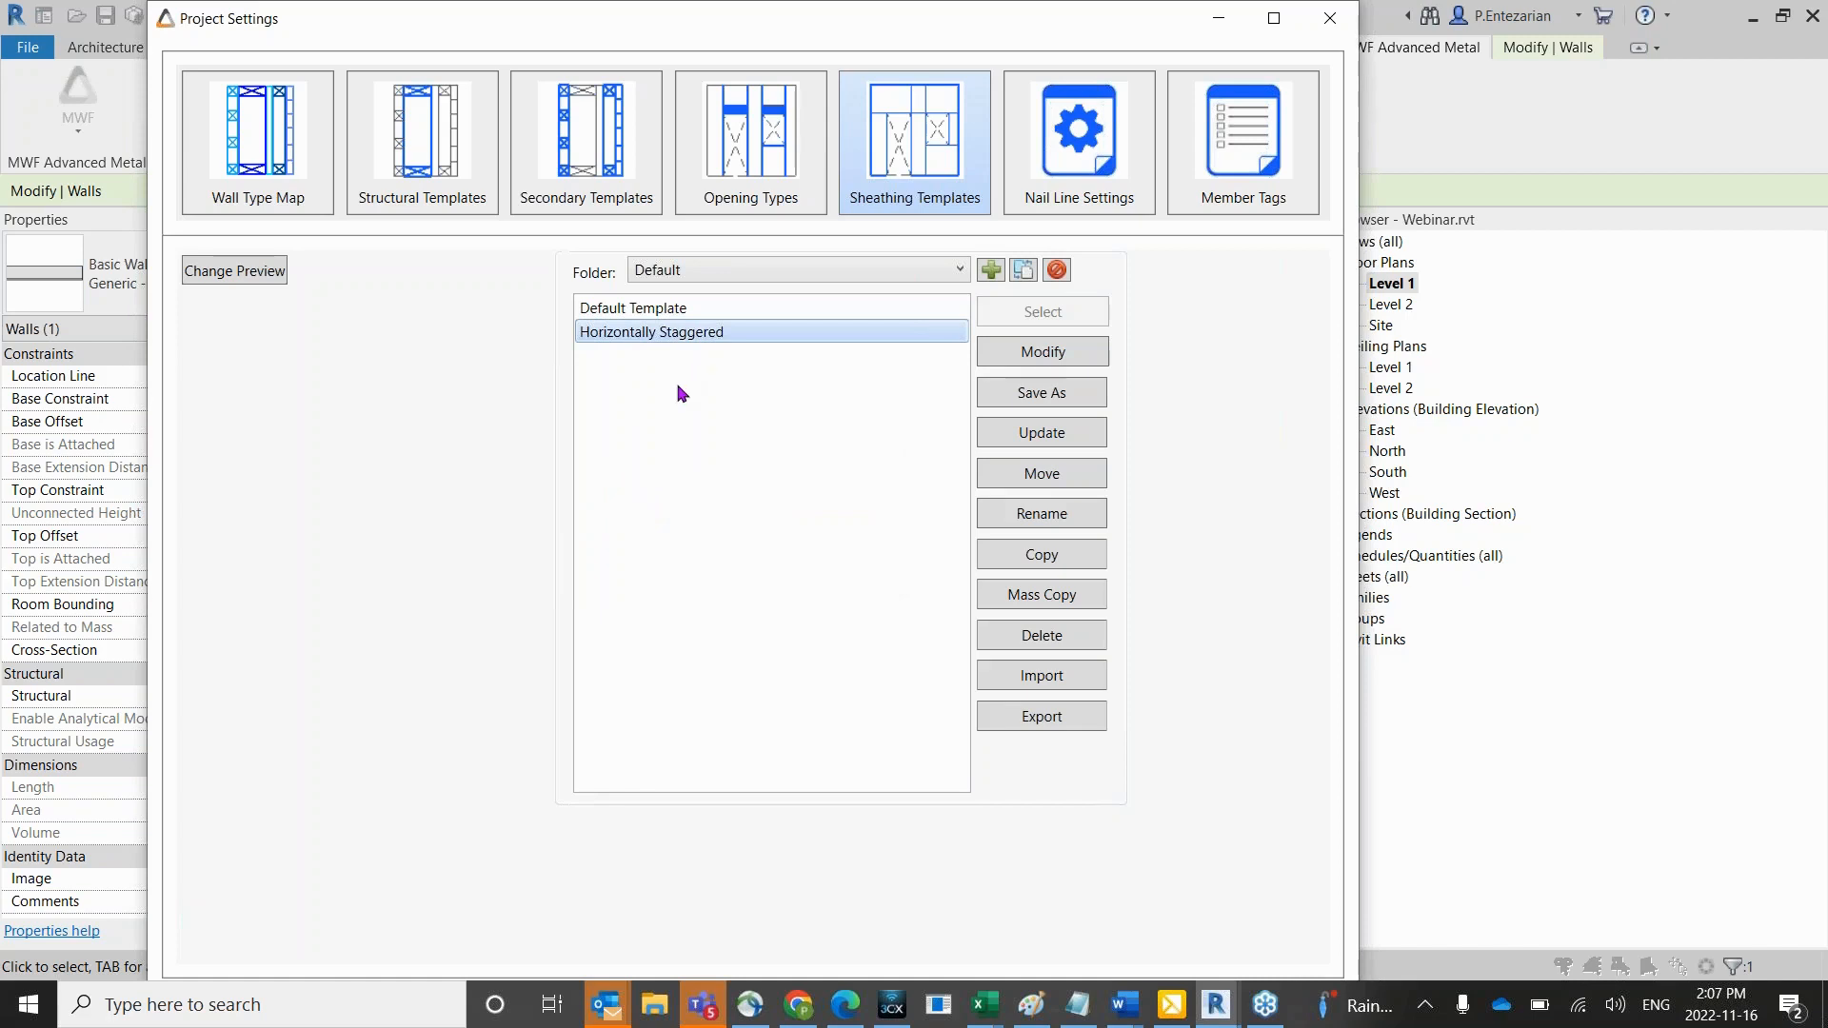
Open the Horizontally Staggered sheathing template for editing and review its general settings, including the sheathing family and label prefix.
click(1019, 354)
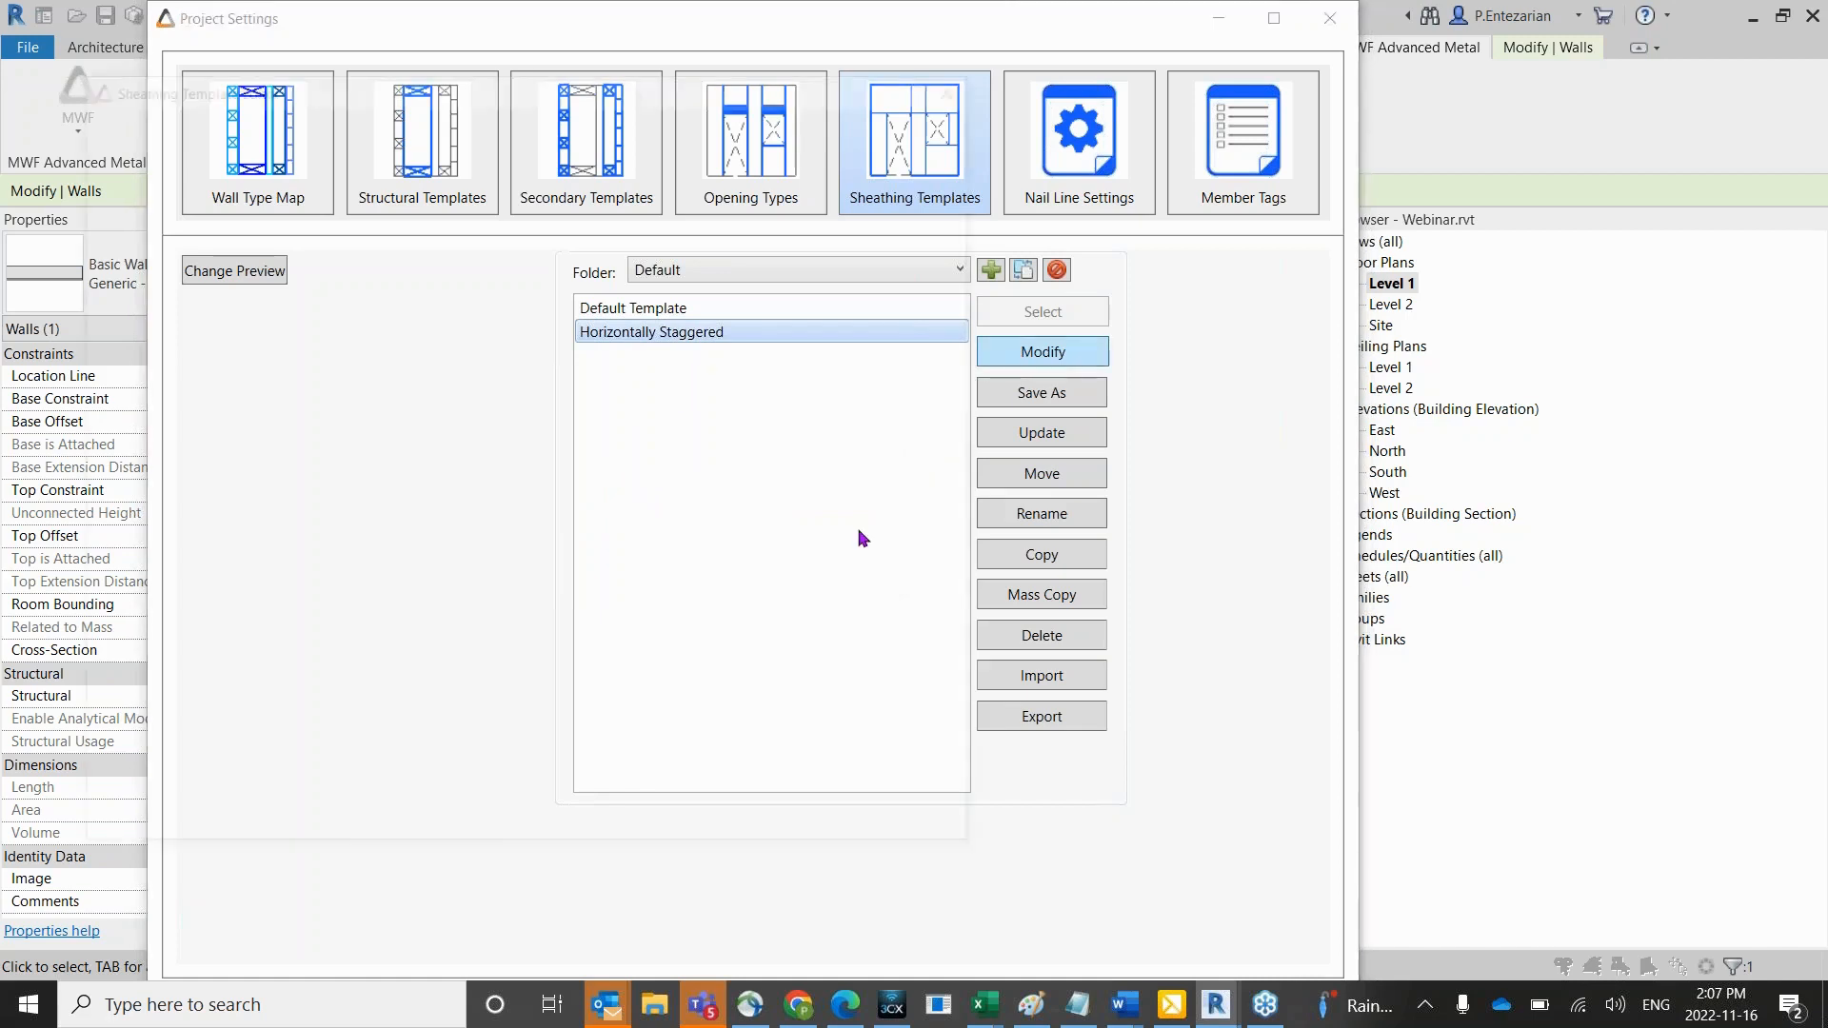
drag(634, 86, 871, 103)
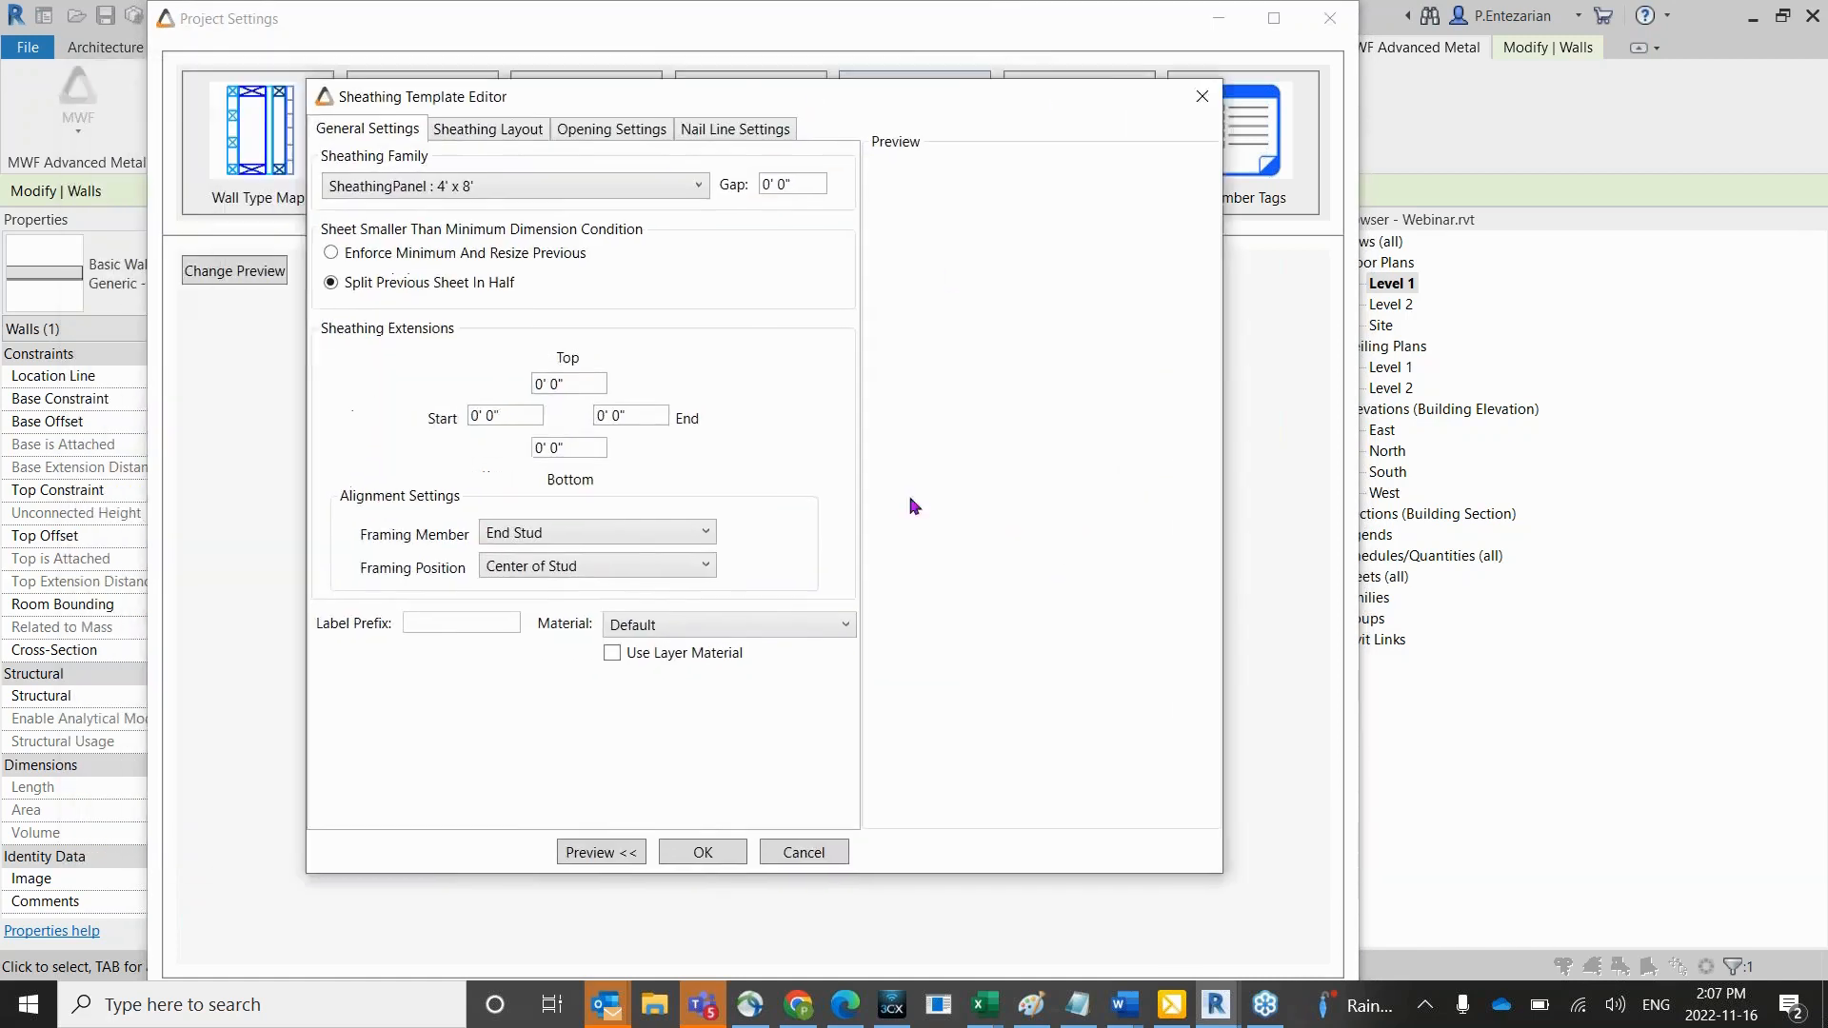
click(562, 196)
click(562, 196)
click(456, 618)
Compare the vertical, horizontal, staggered and optimized sheathing layouts and view the available layout directions.
click(469, 133)
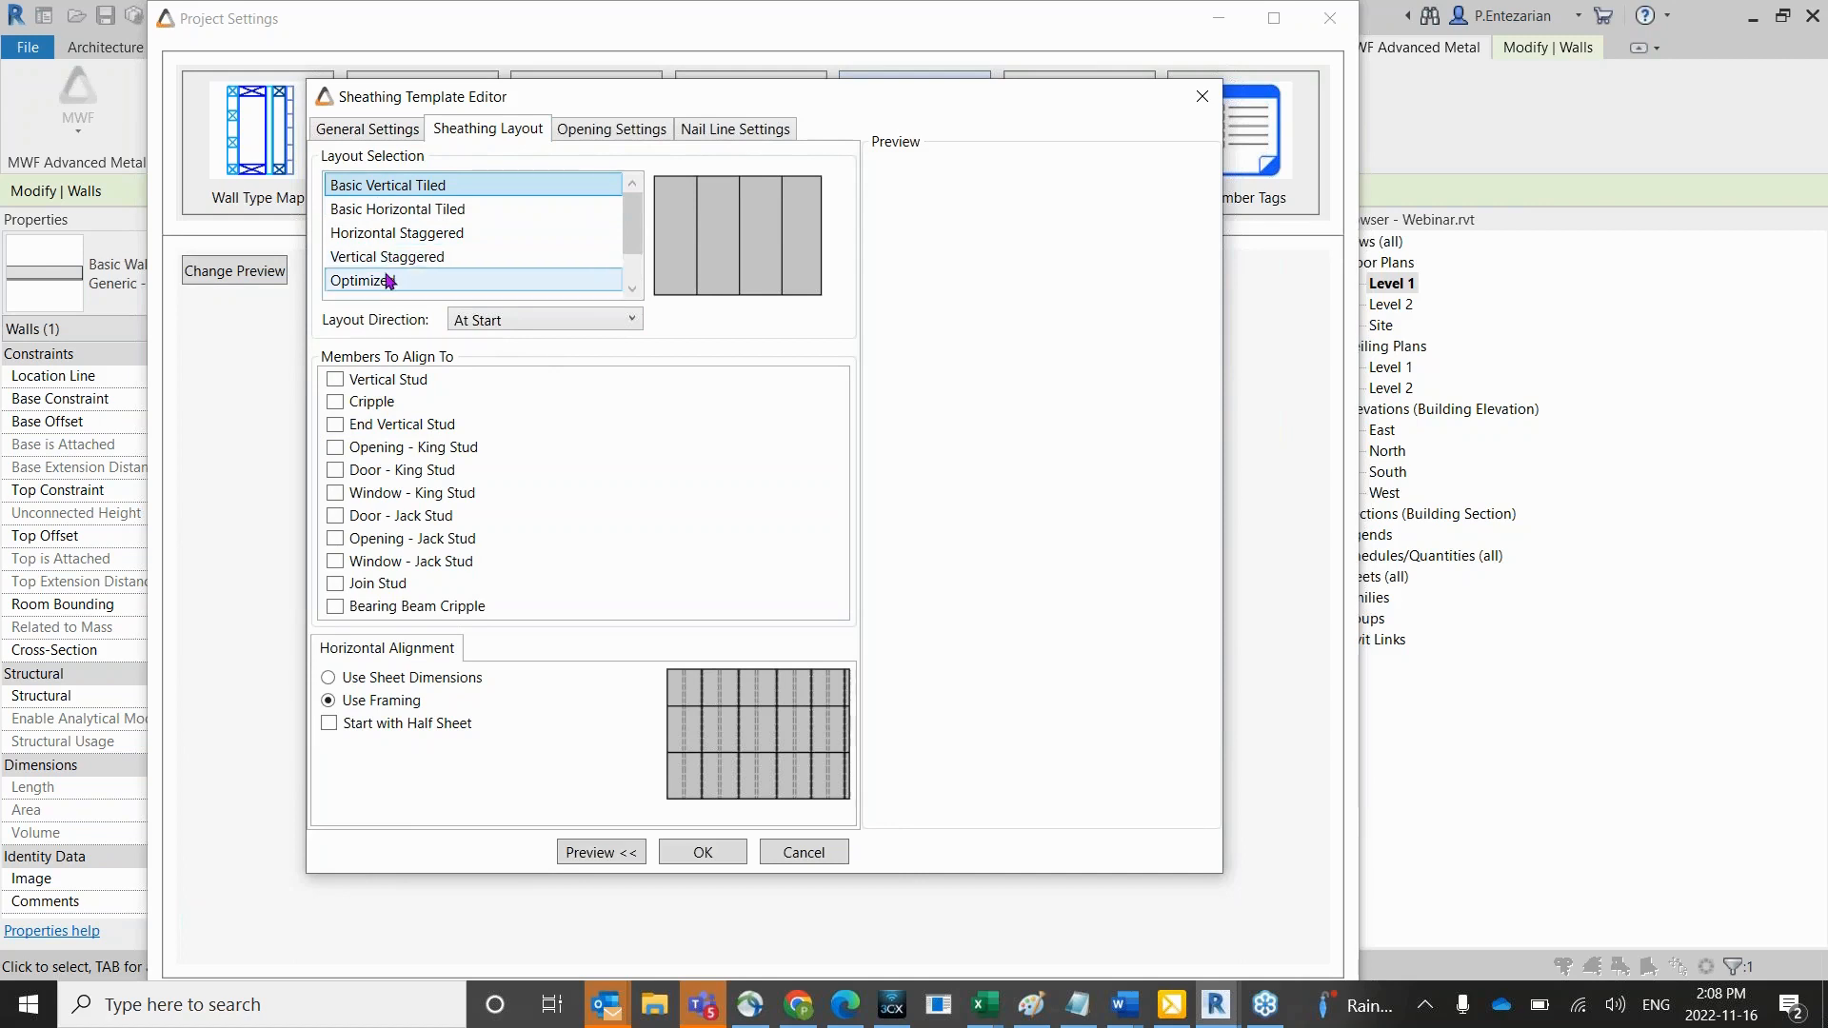
click(398, 213)
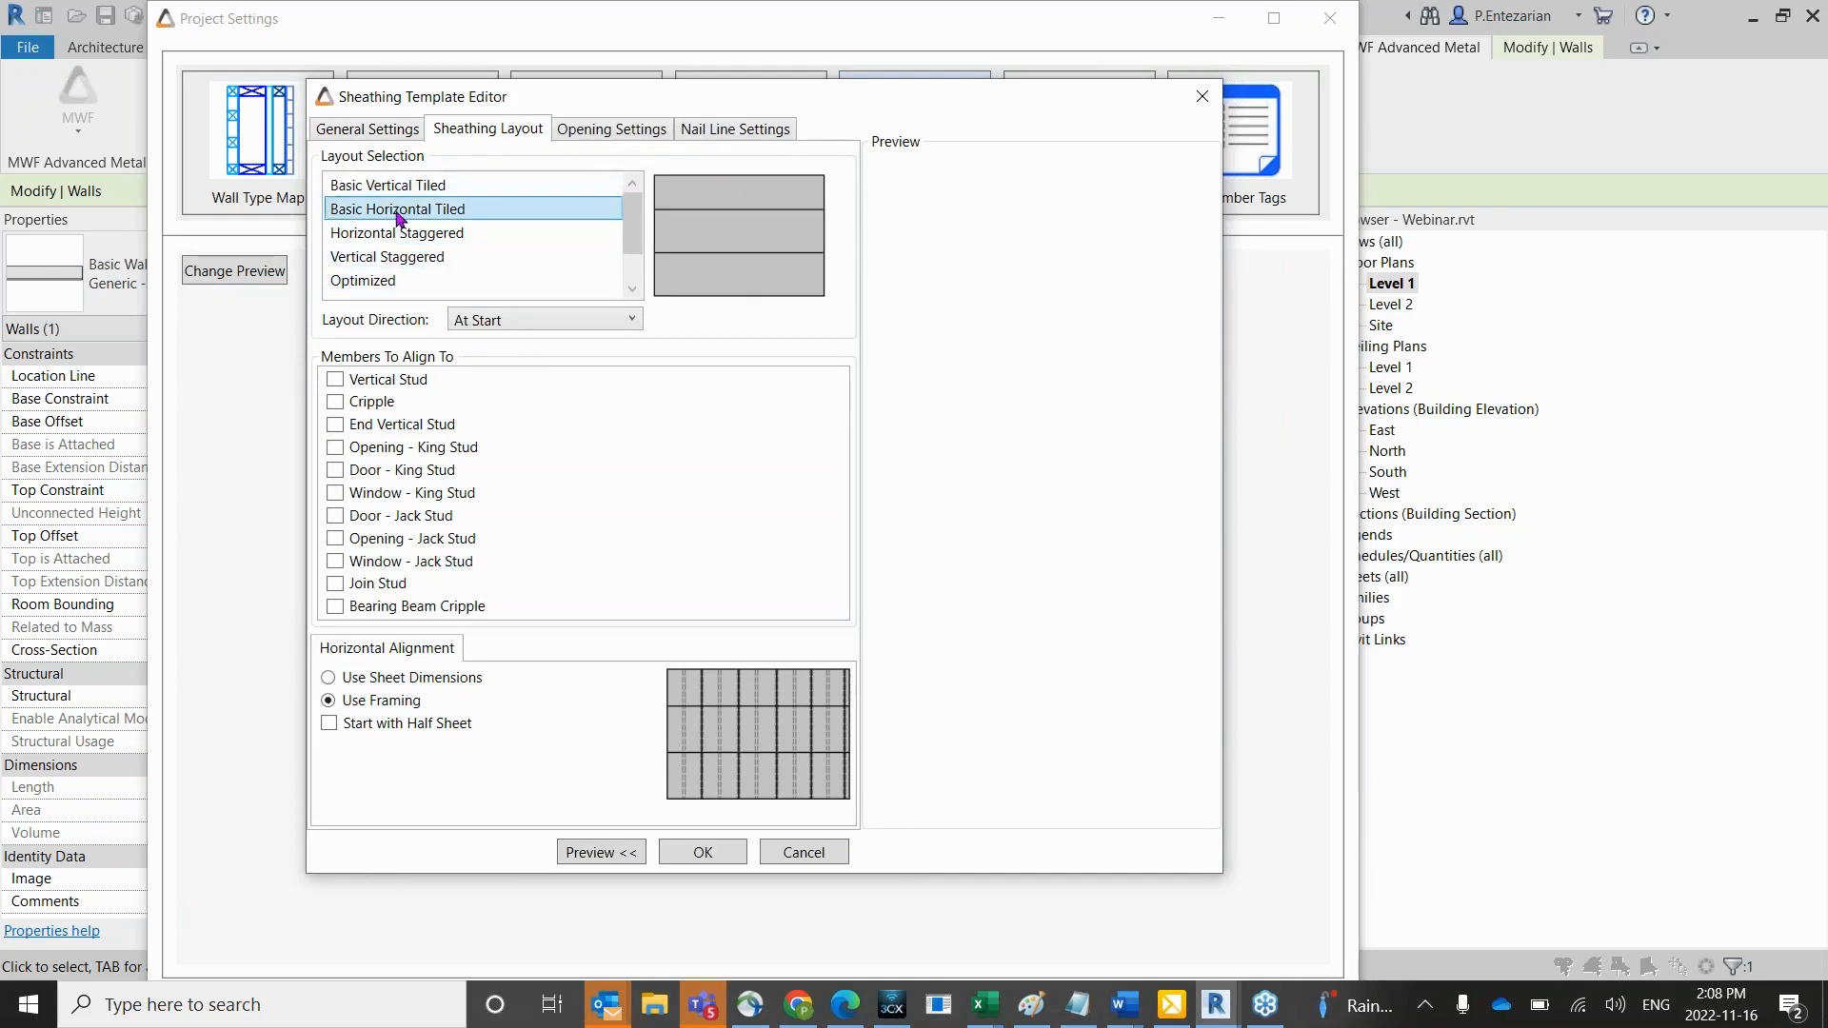
click(397, 236)
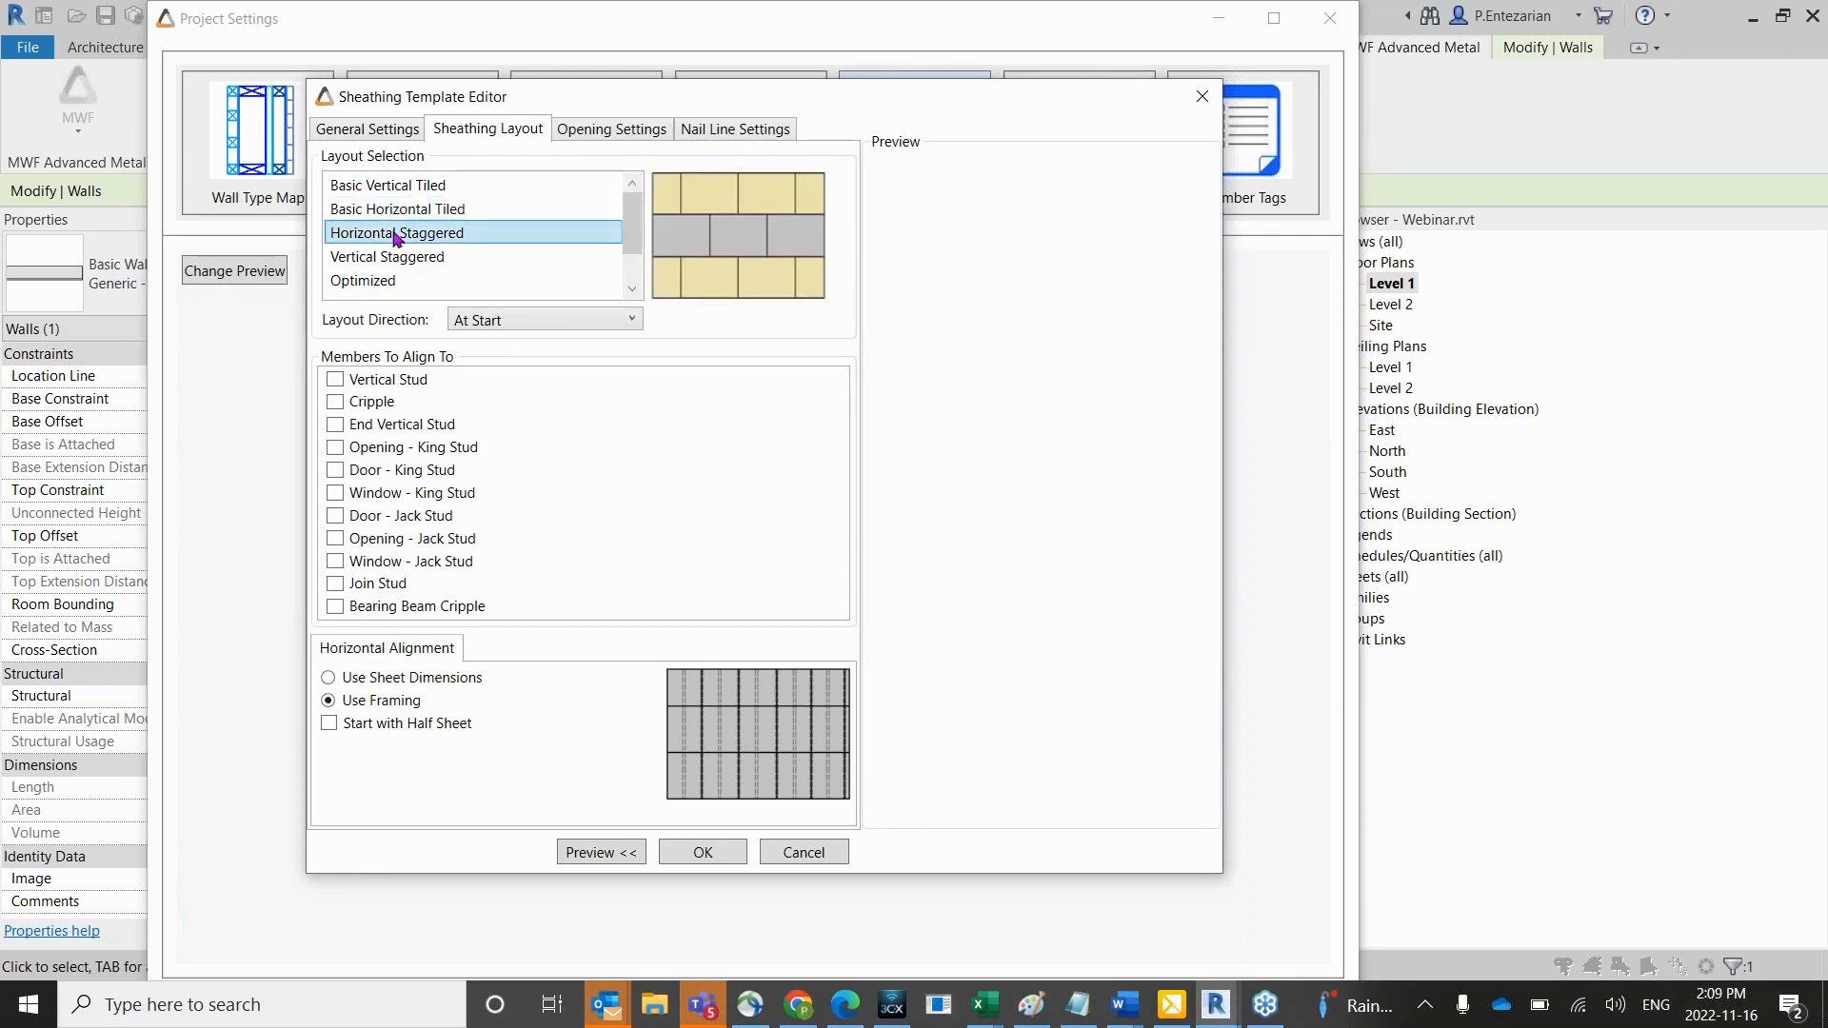
click(394, 258)
click(385, 282)
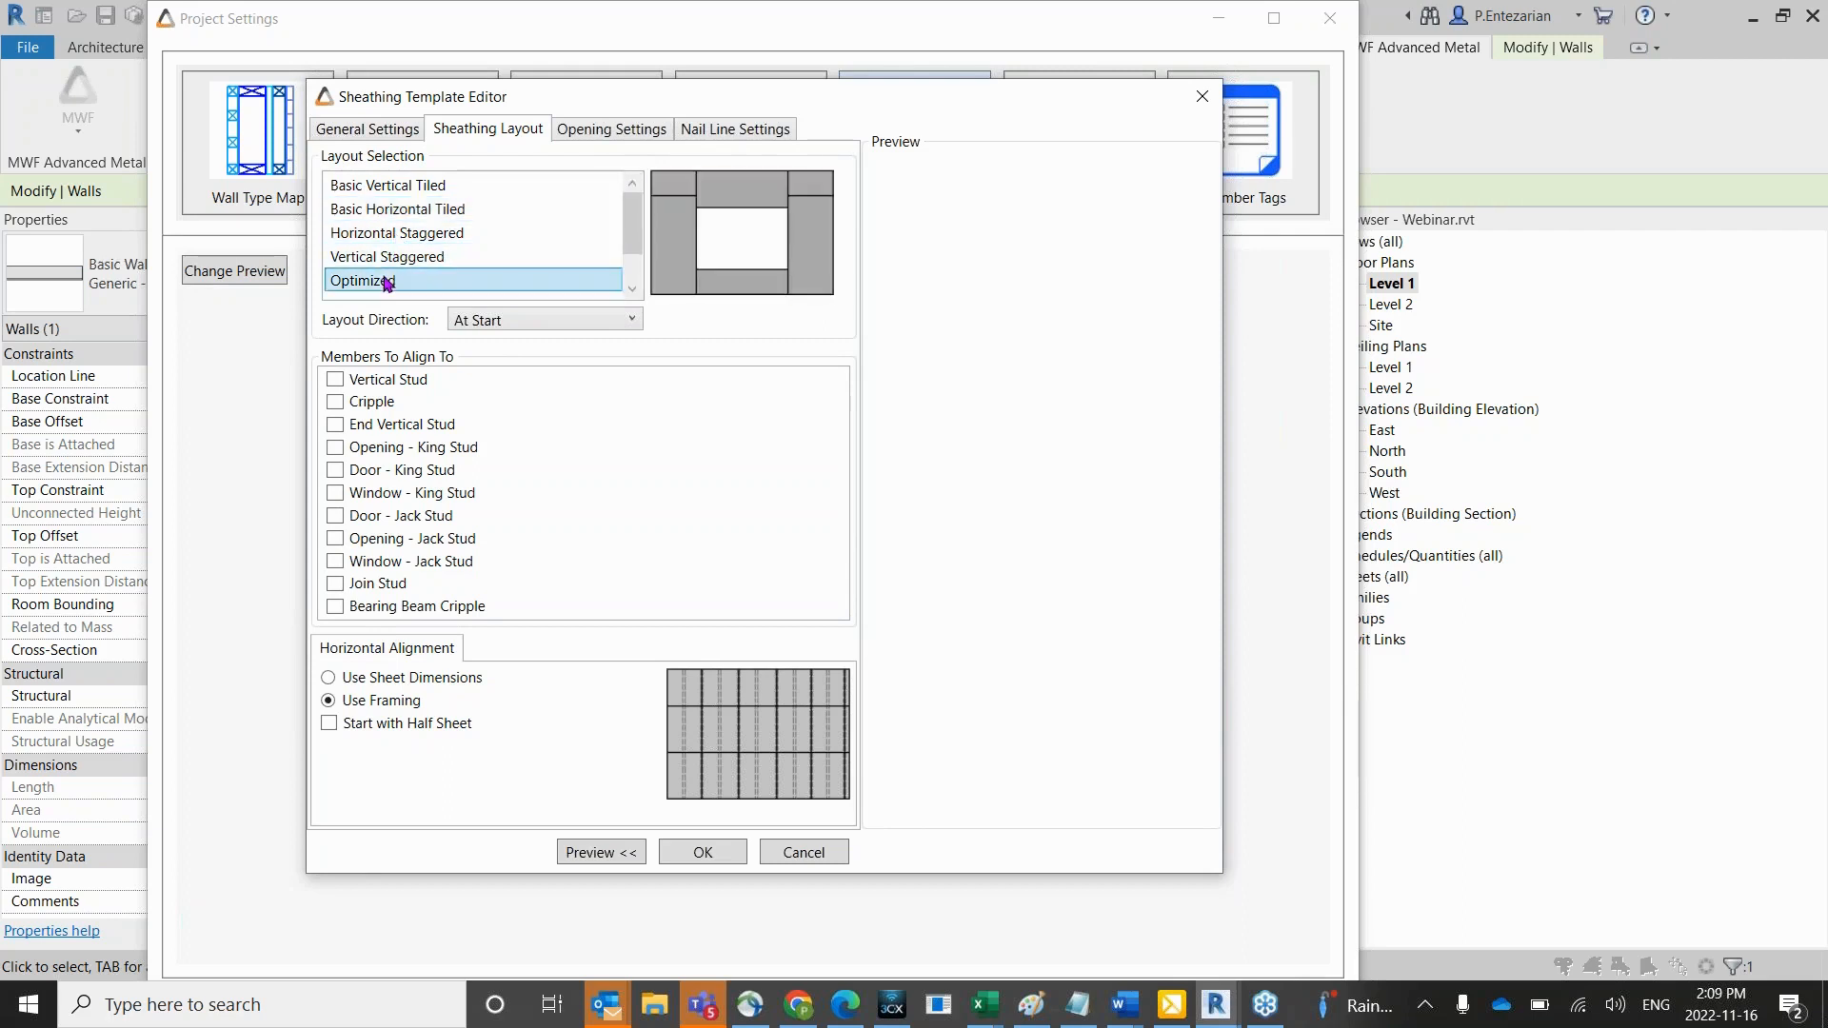
click(392, 258)
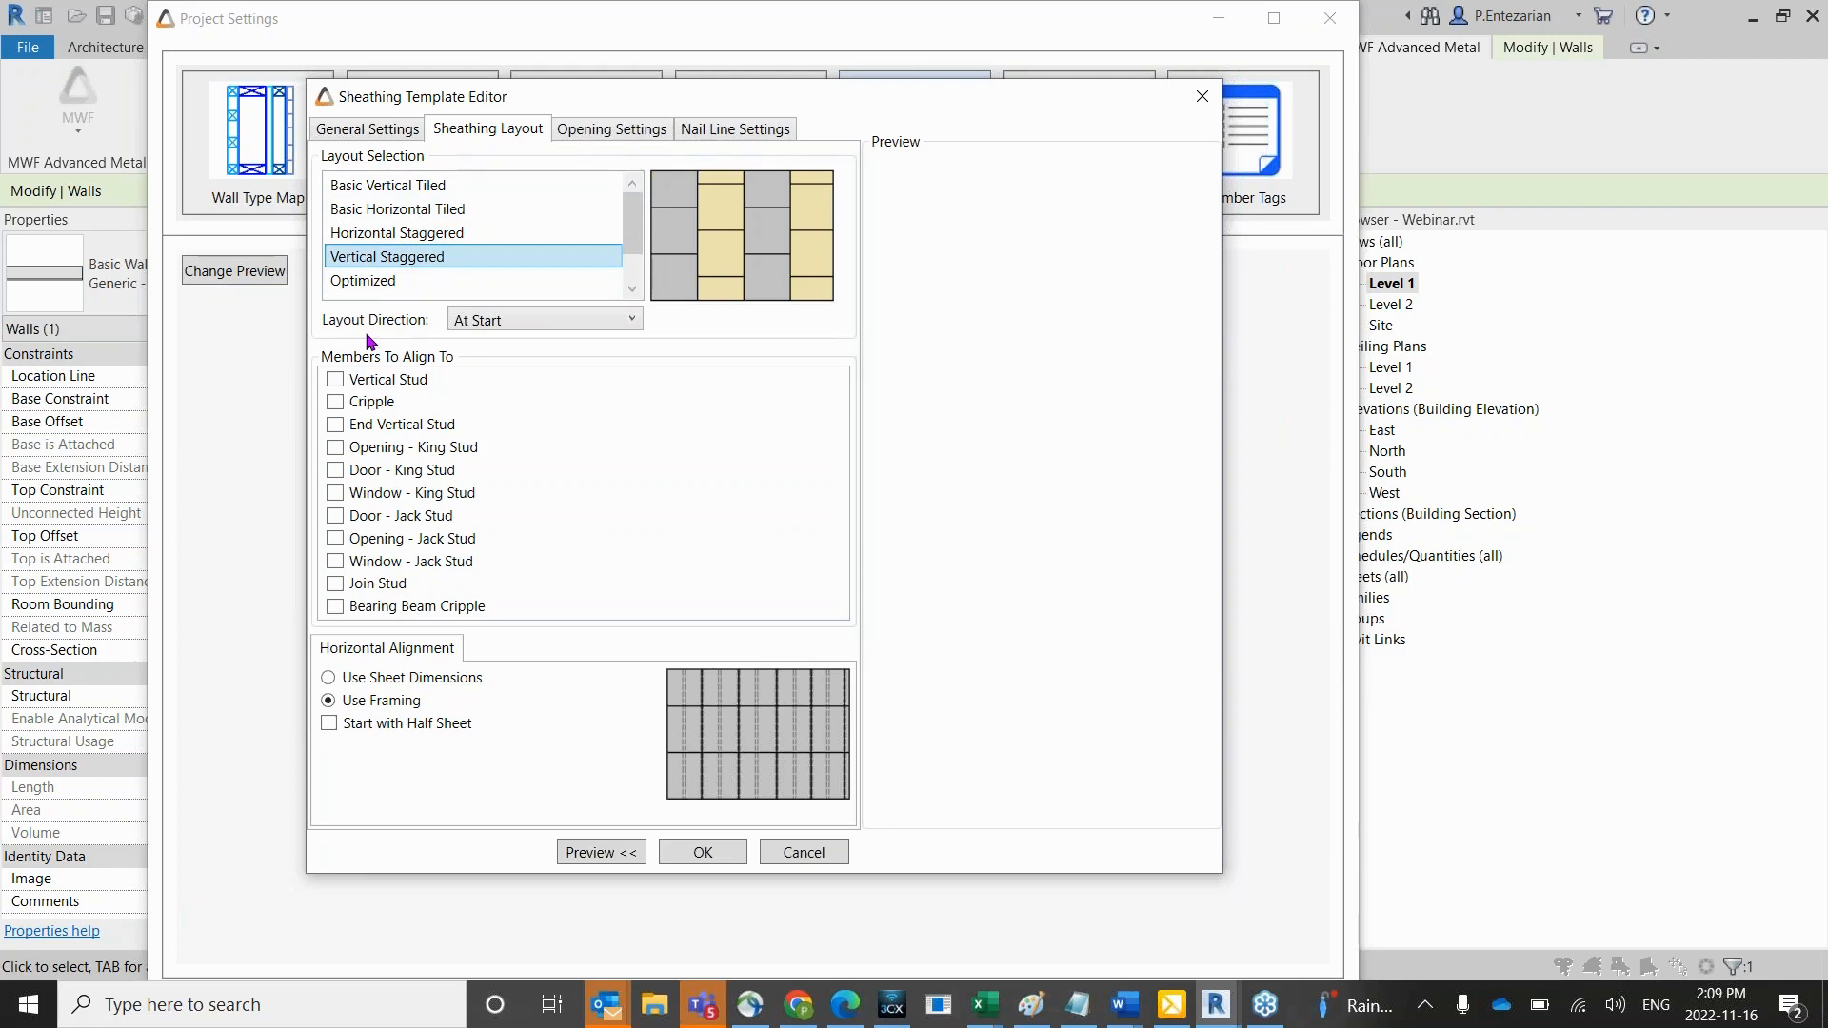
click(632, 321)
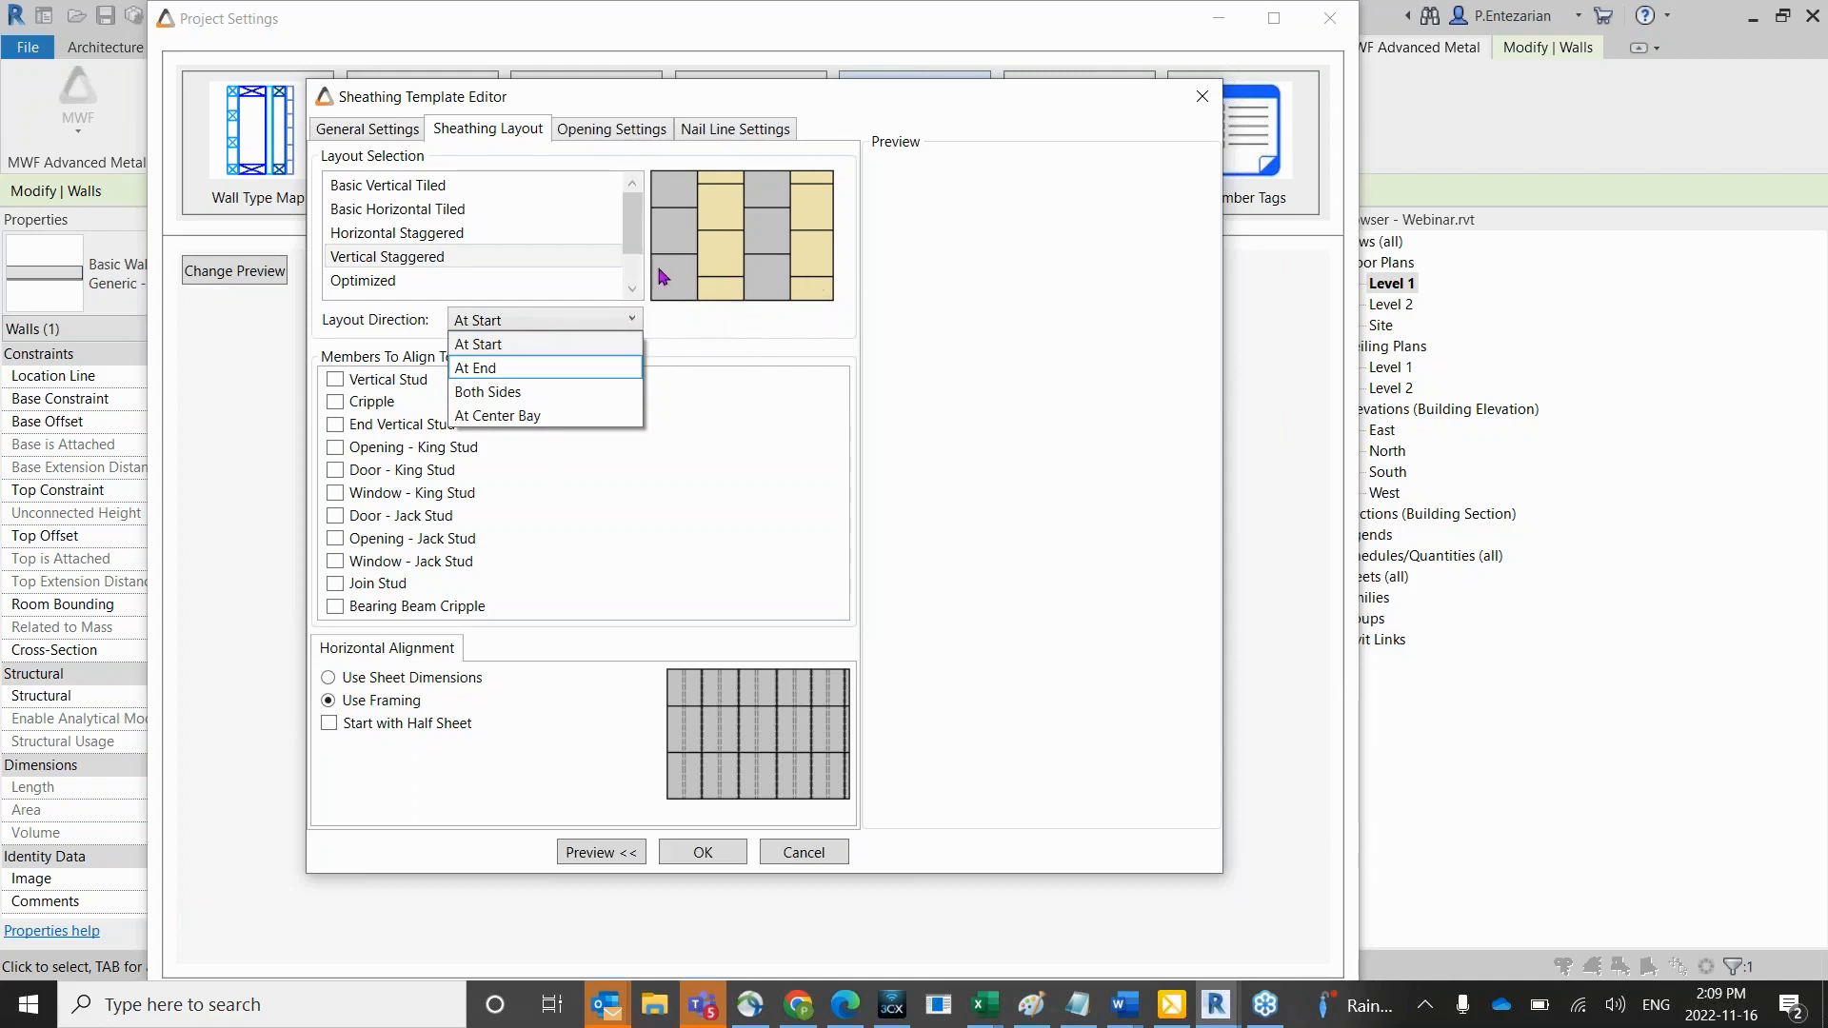
click(672, 340)
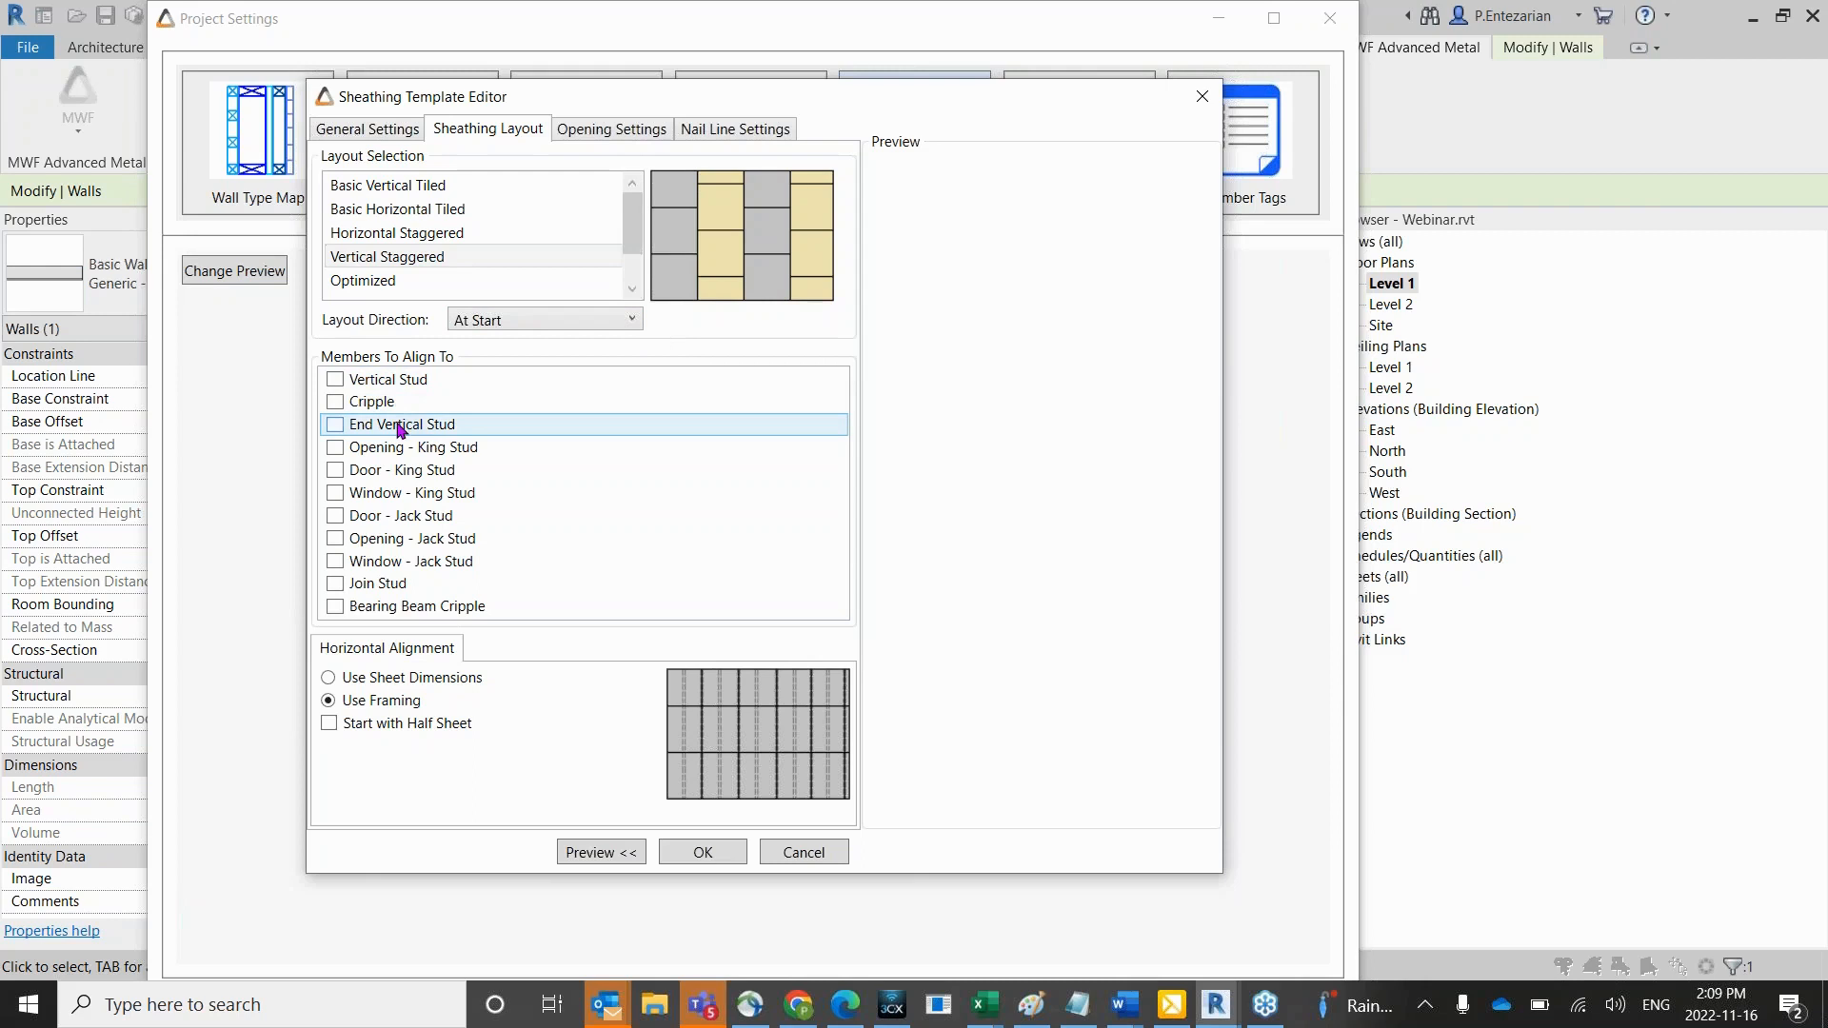
Align the sheathing to Vertical Stud, Cripple, End Vertical Stud, and the Opening, Door and Window King Studs.
click(337, 381)
click(336, 403)
click(336, 426)
click(337, 448)
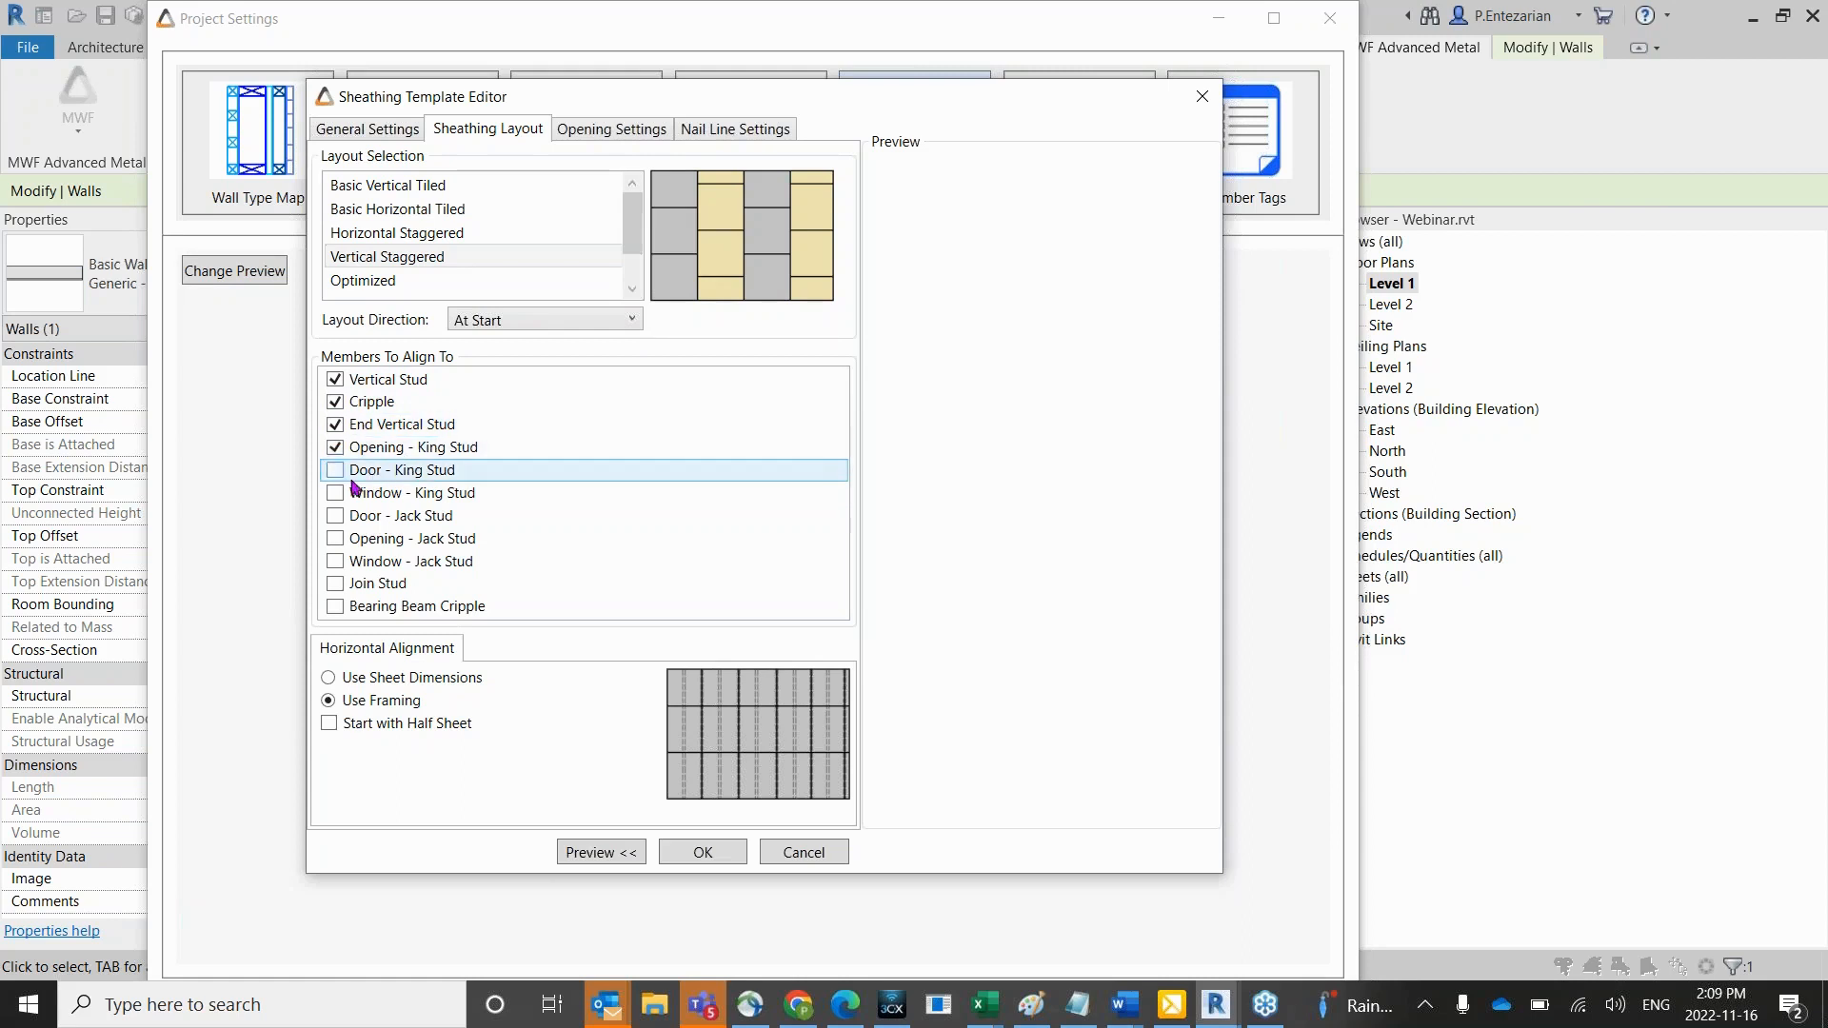
click(336, 471)
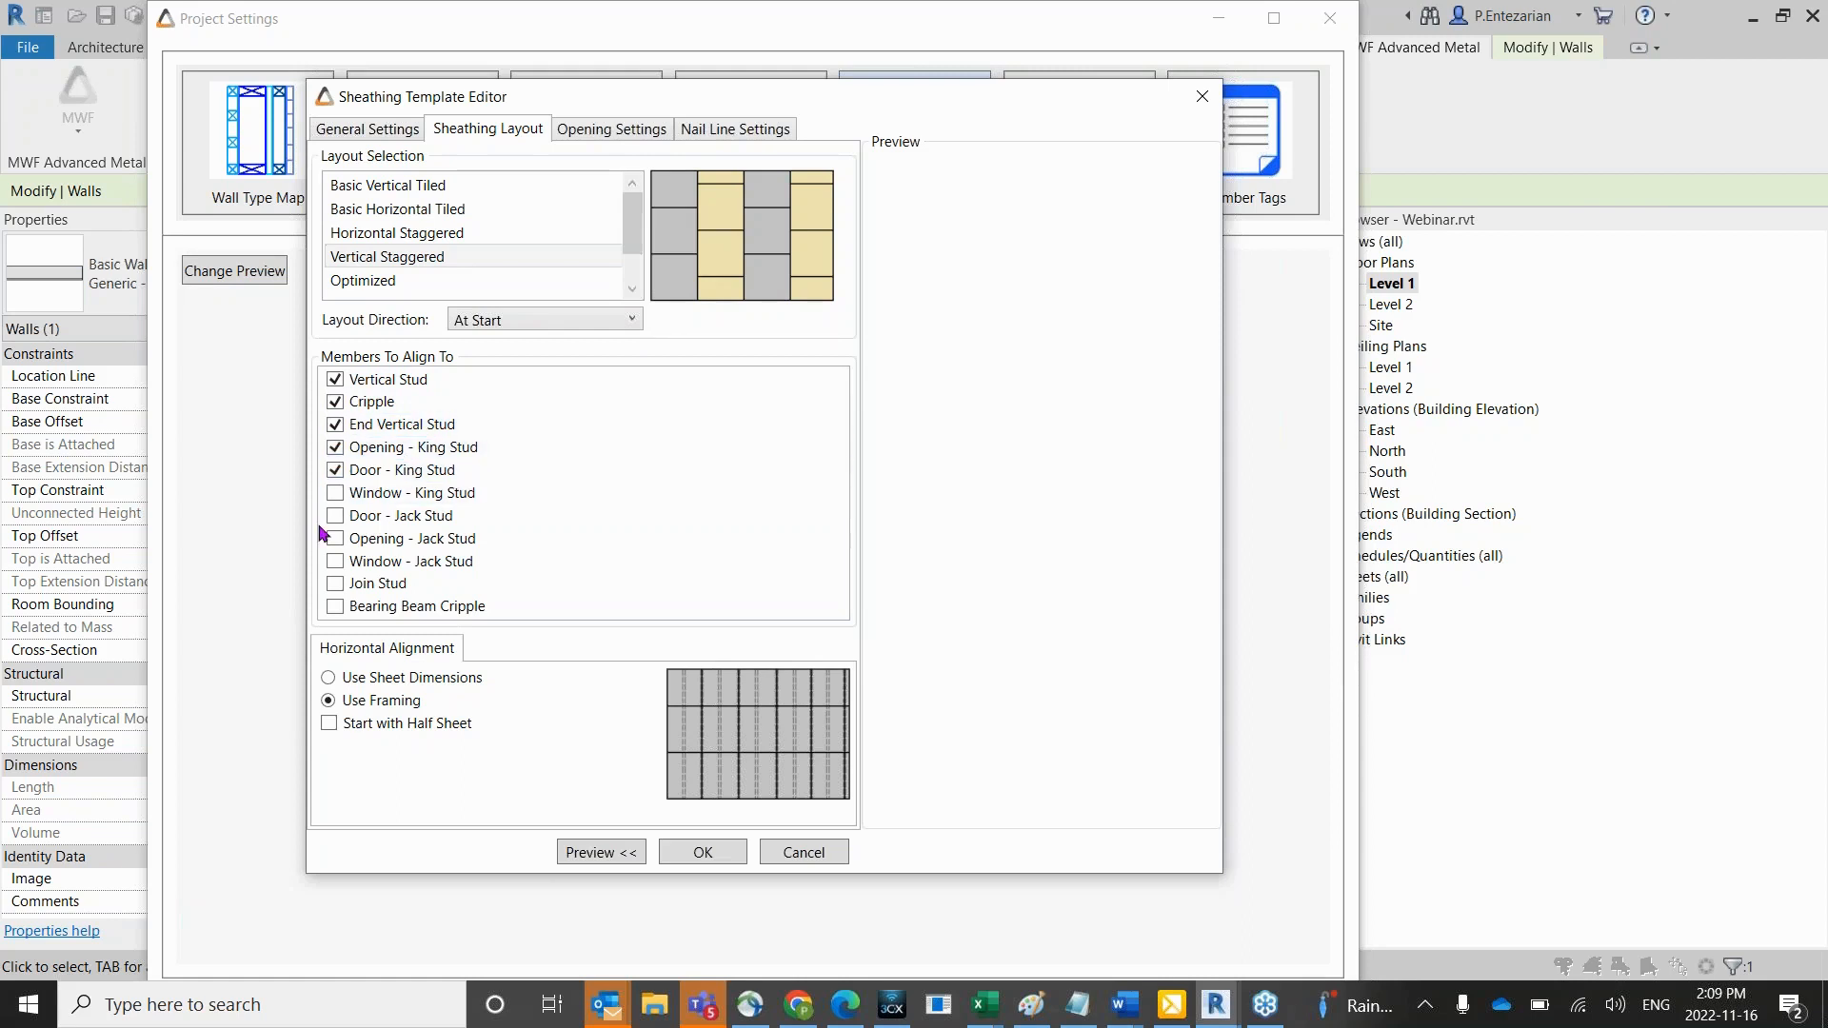
click(338, 497)
Recheck the template's general settings and set its sheathing layout to Horizontal Staggered.
click(351, 135)
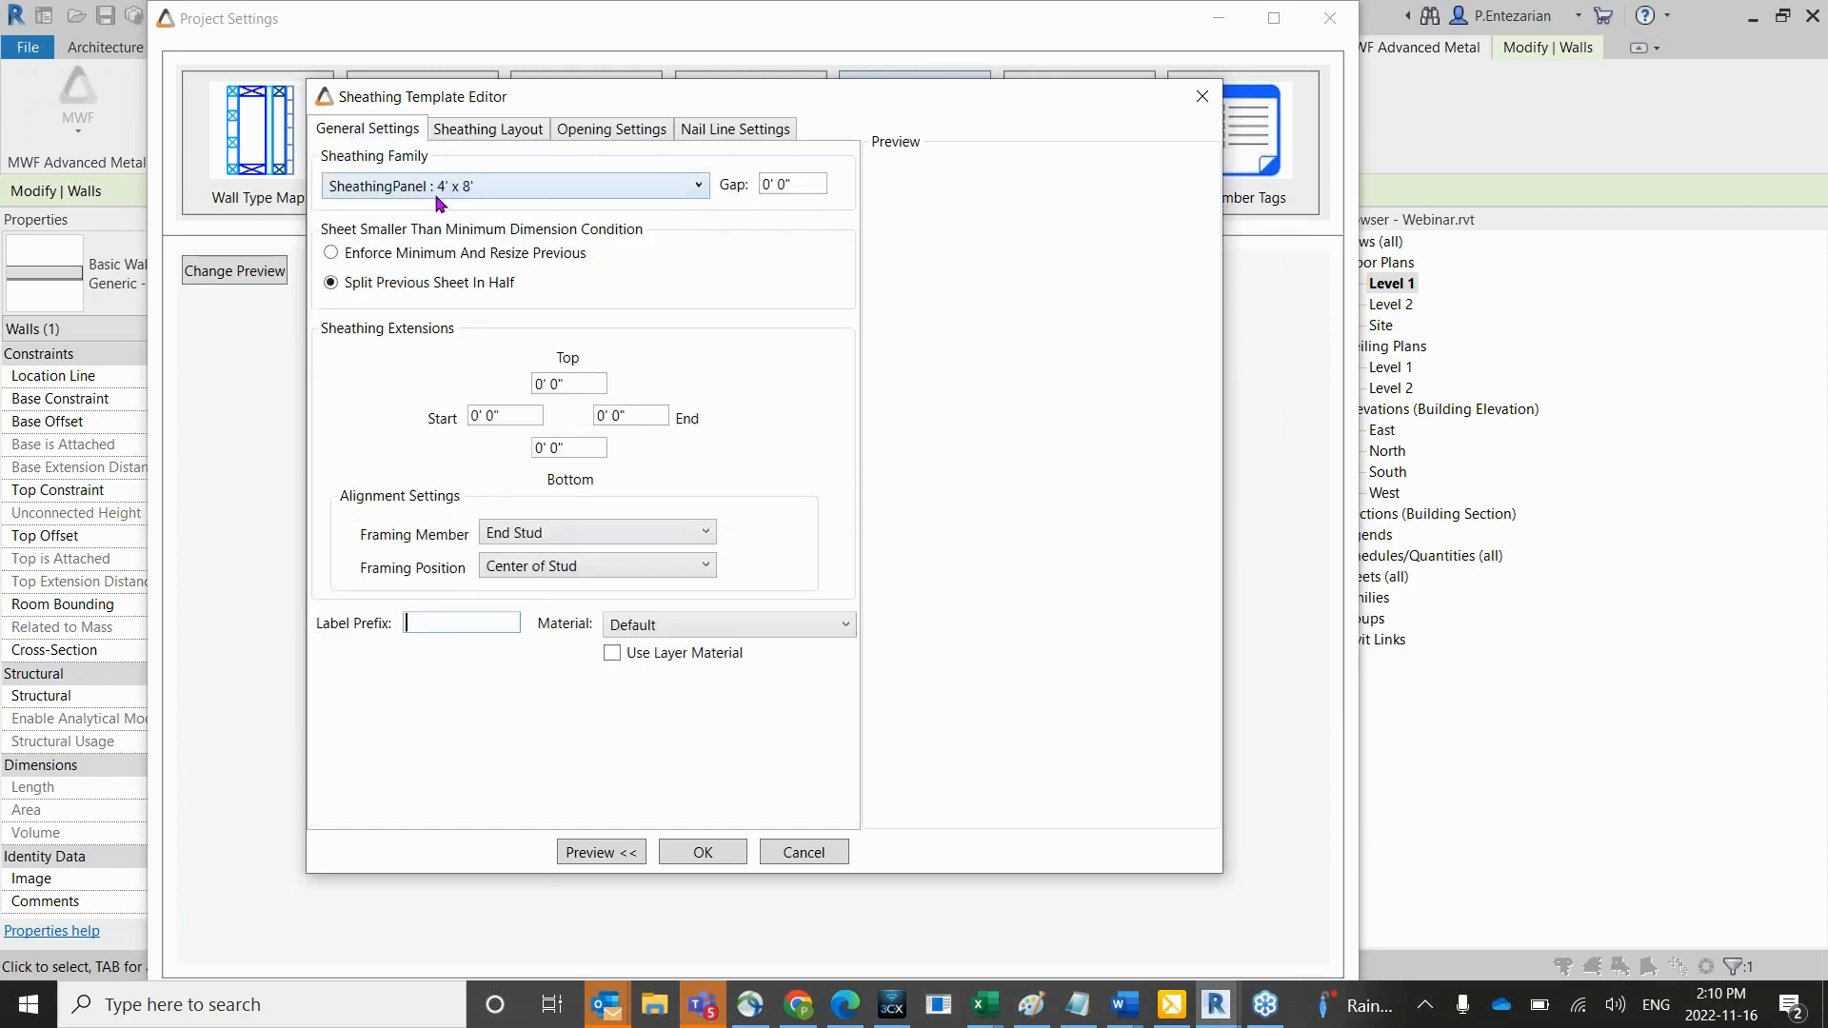
click(509, 136)
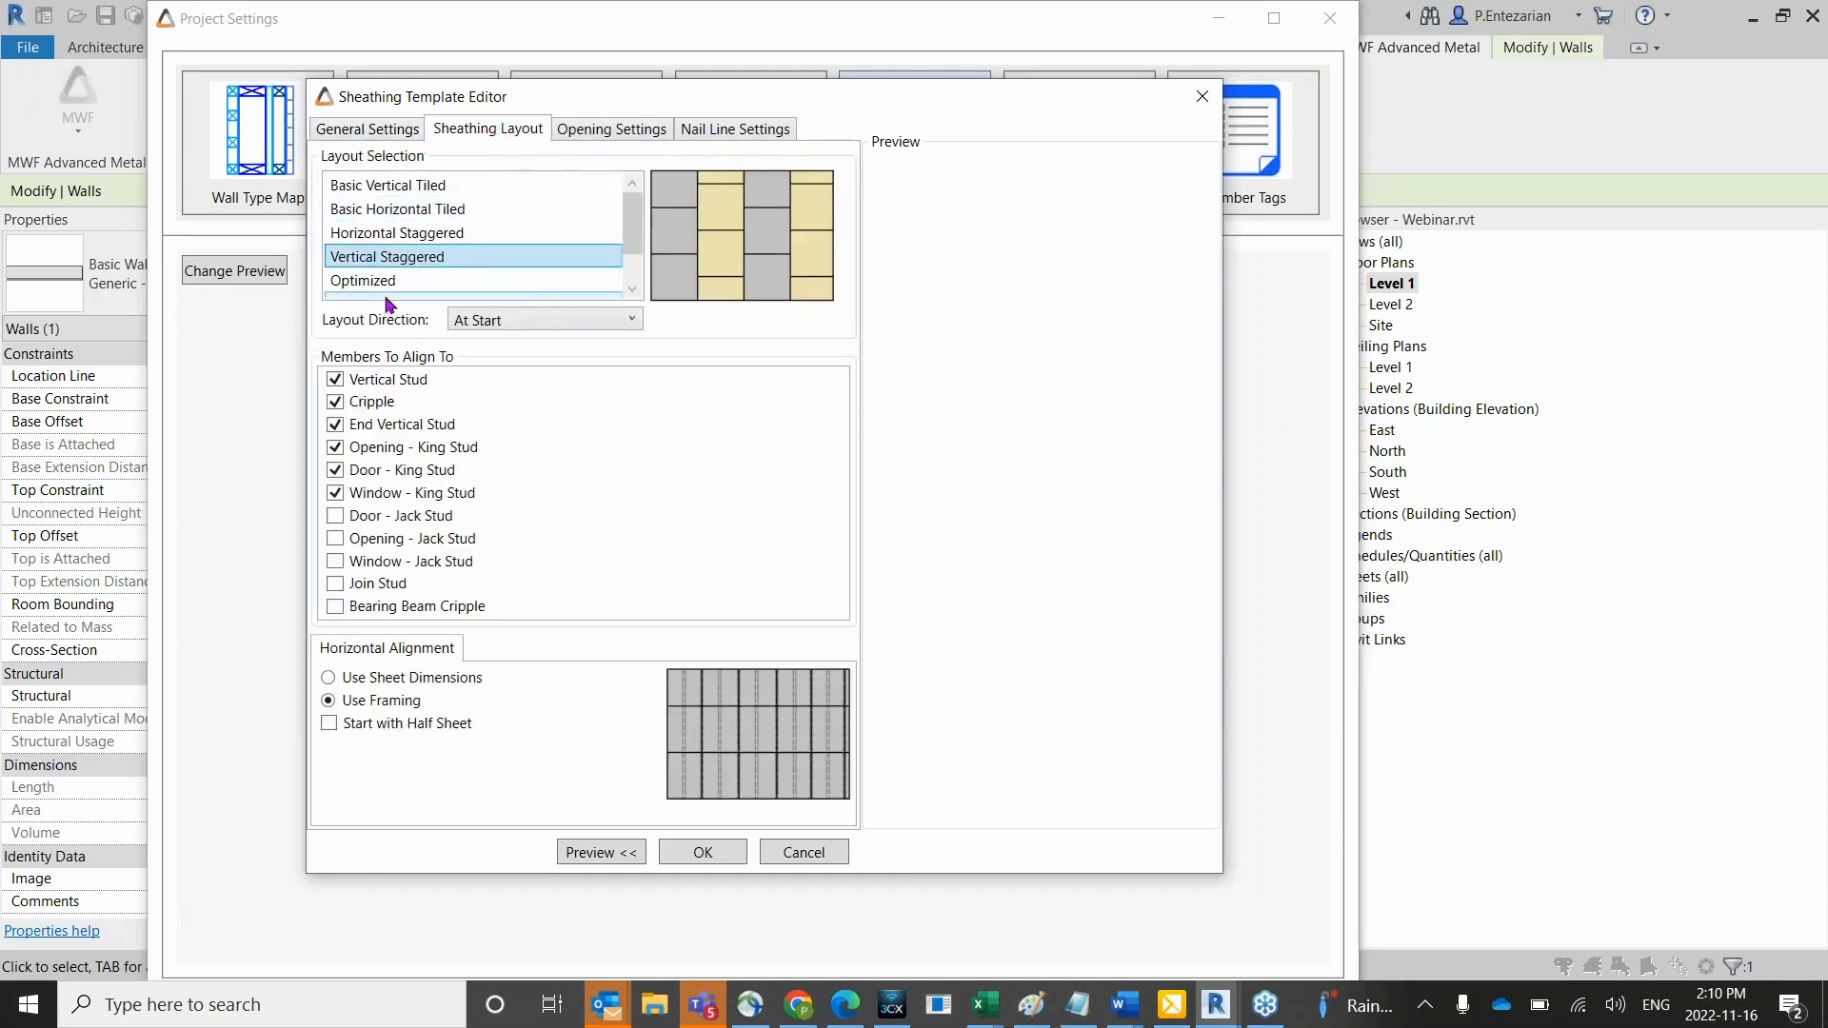
click(383, 185)
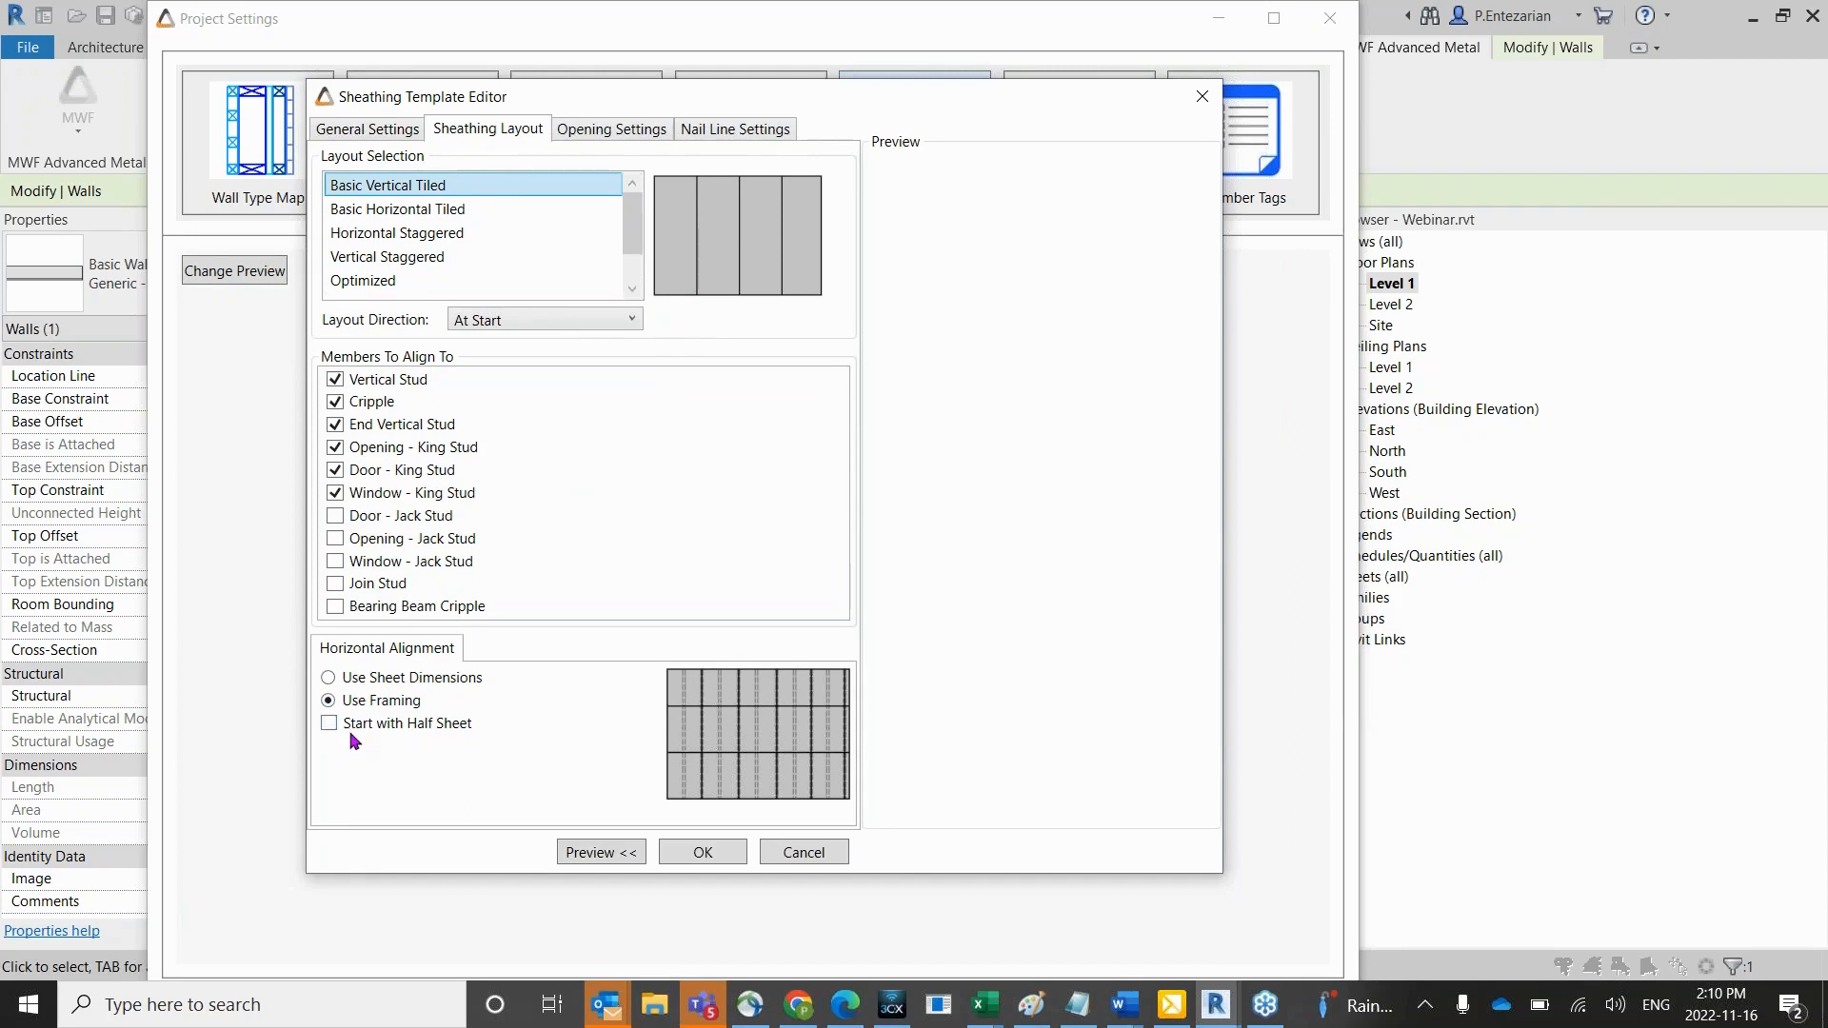
click(396, 233)
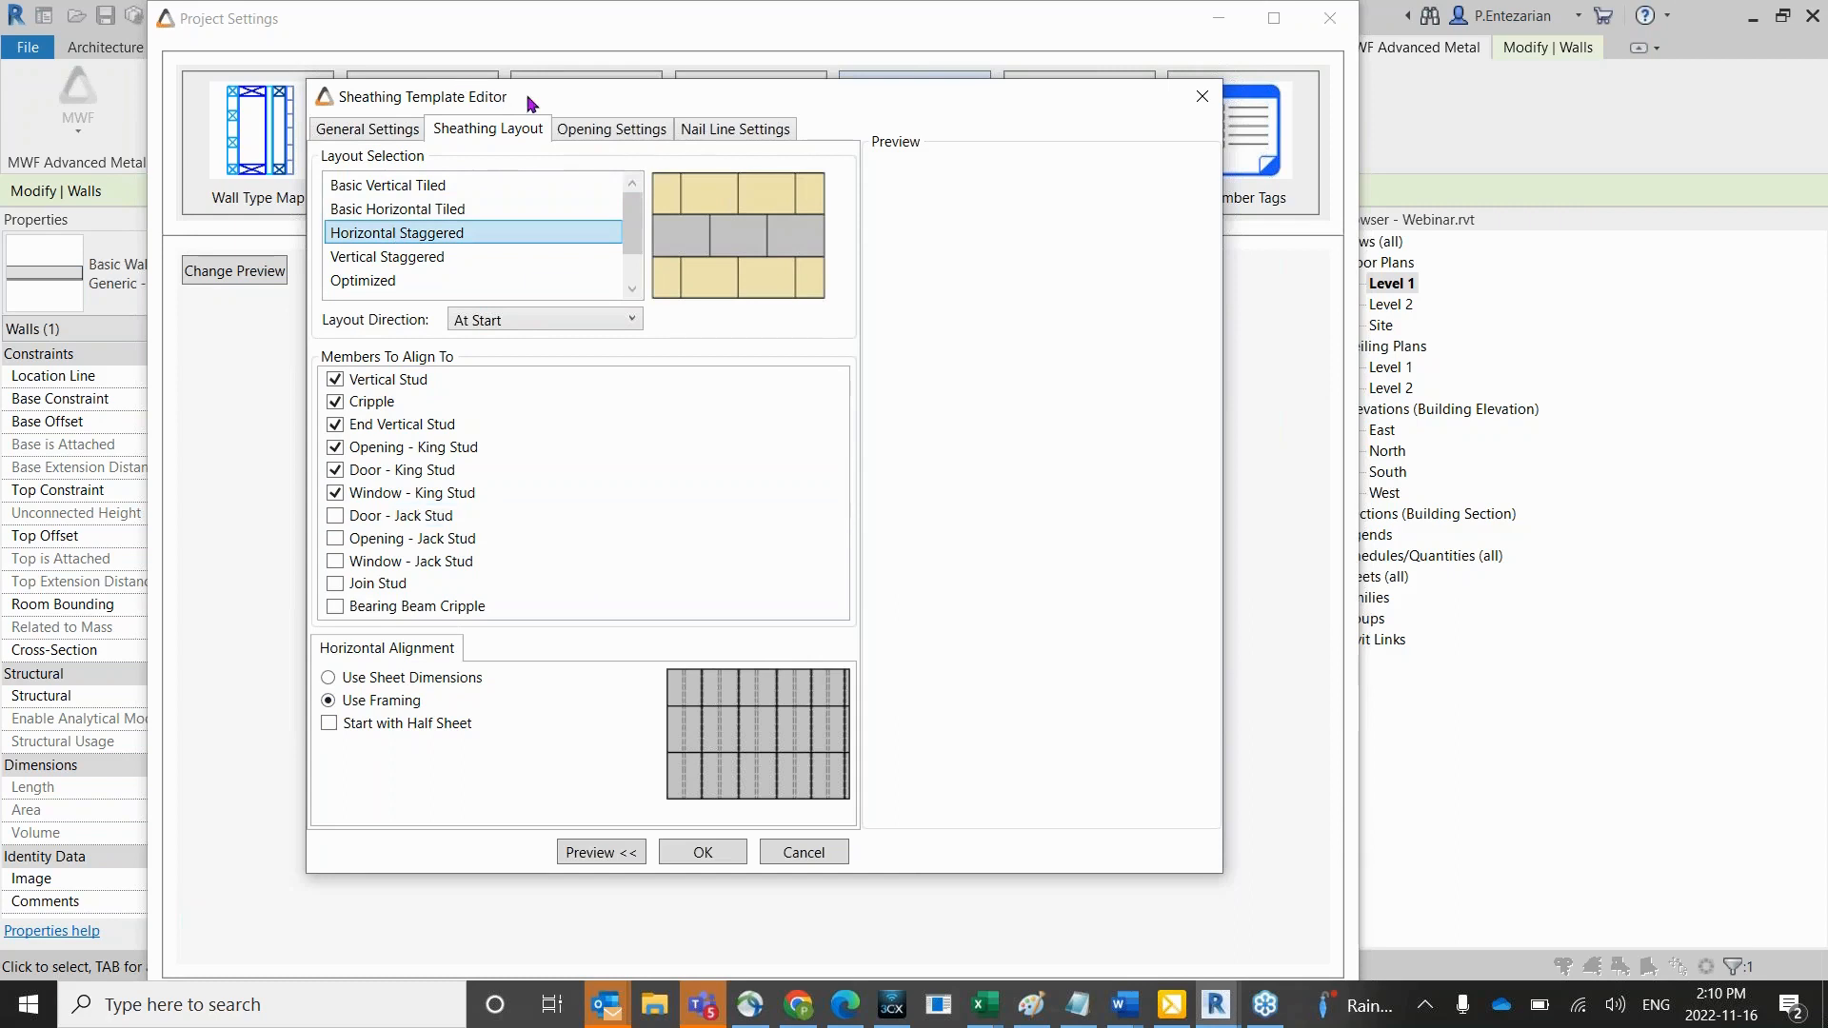
Open the template's opening settings and compare the door, window and opening previews with Ignore All Openings on and off.
drag(528, 100, 1077, 165)
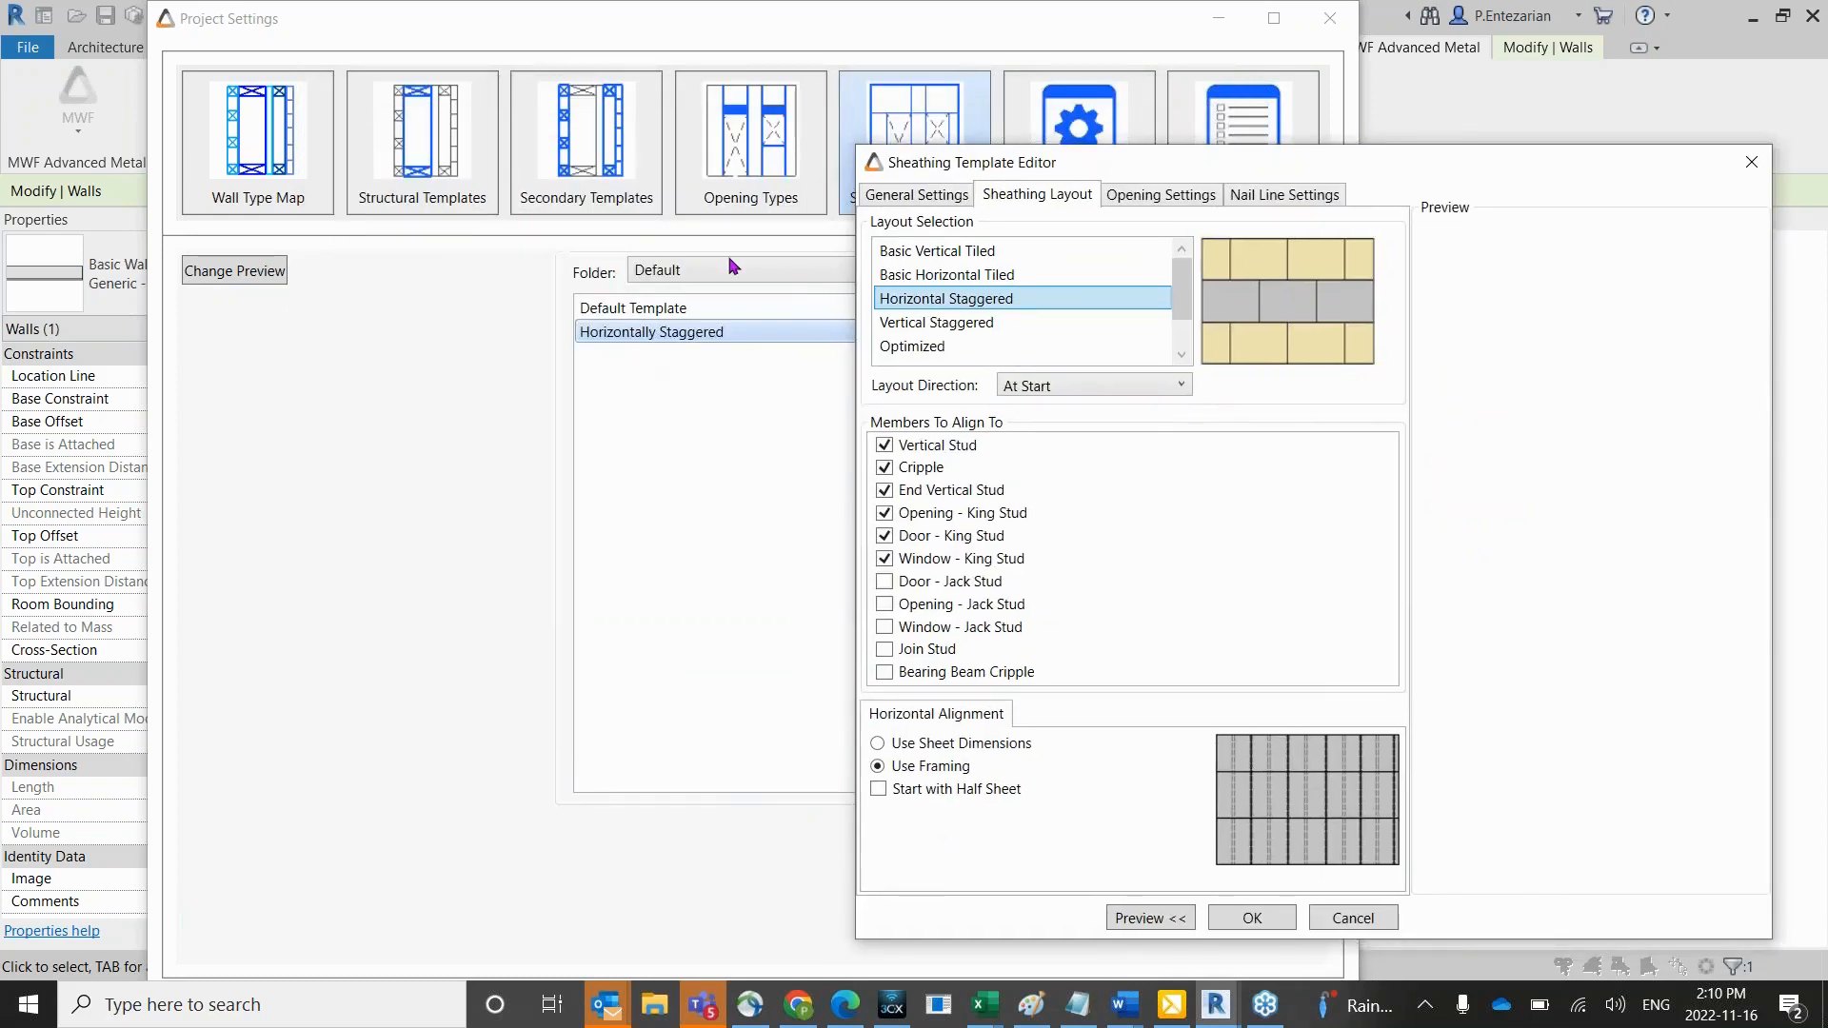
click(1123, 196)
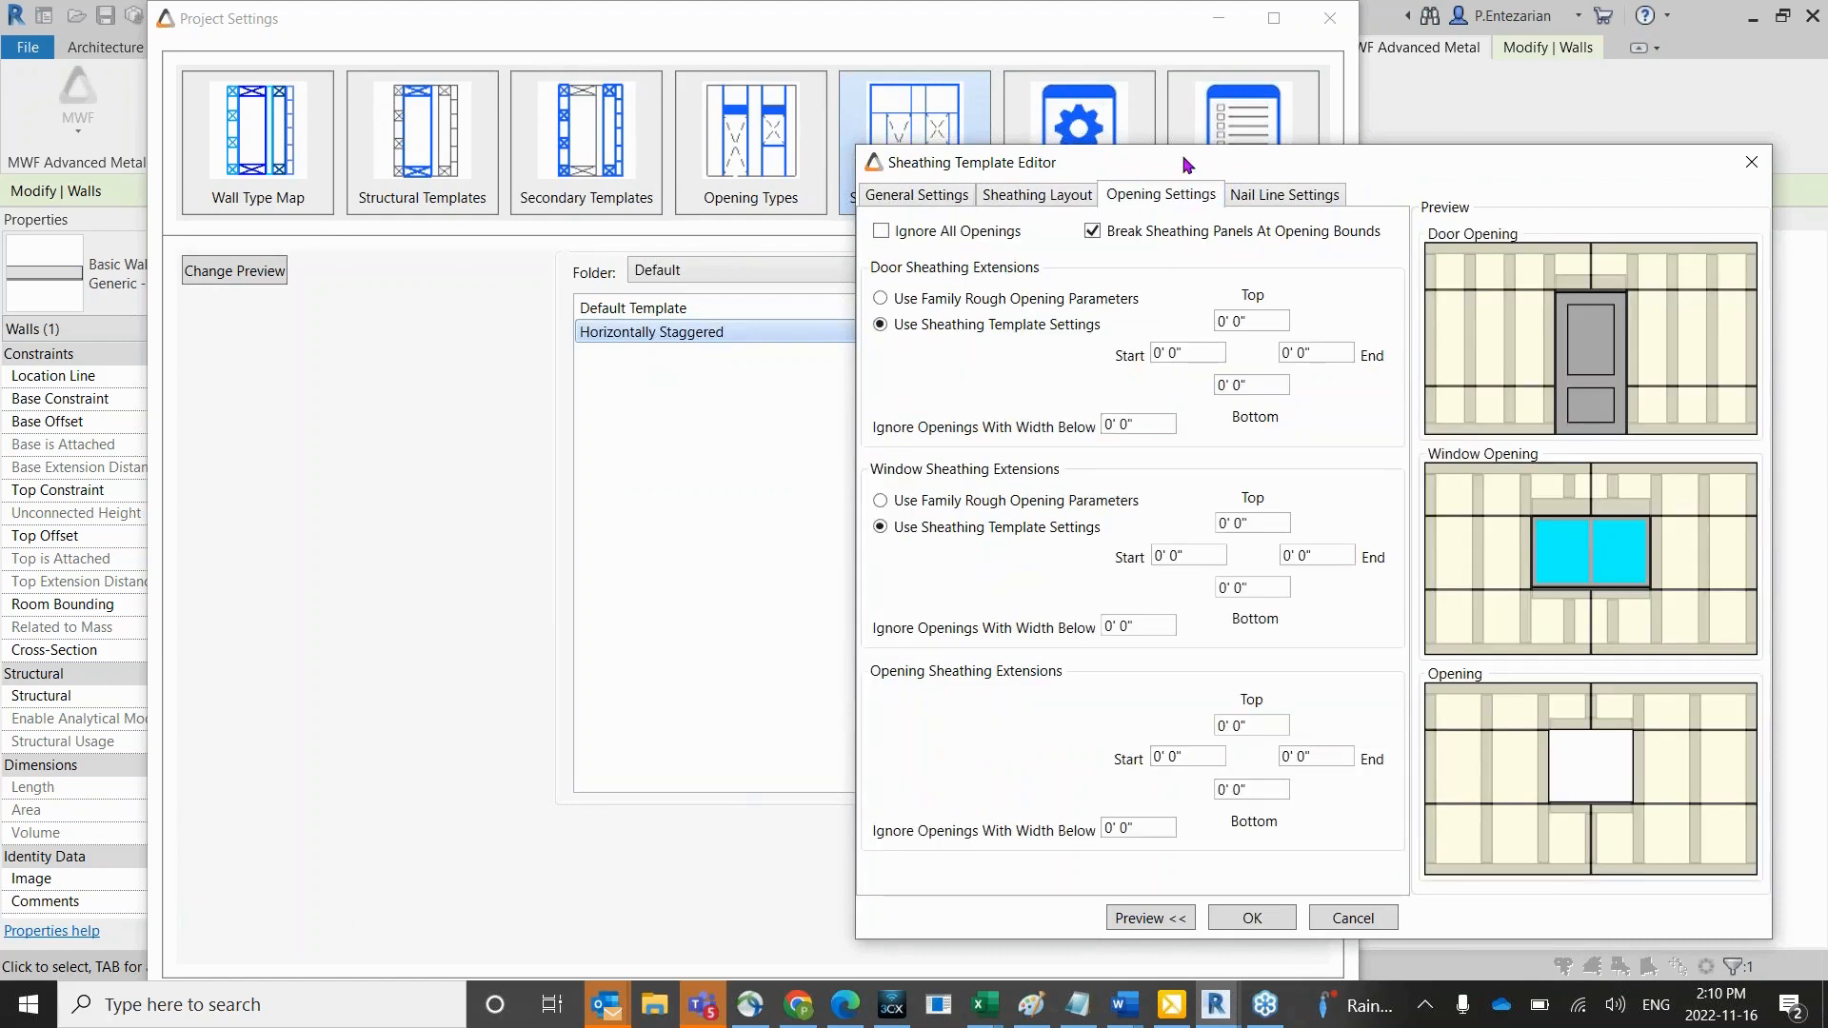
drag(1185, 163, 807, 103)
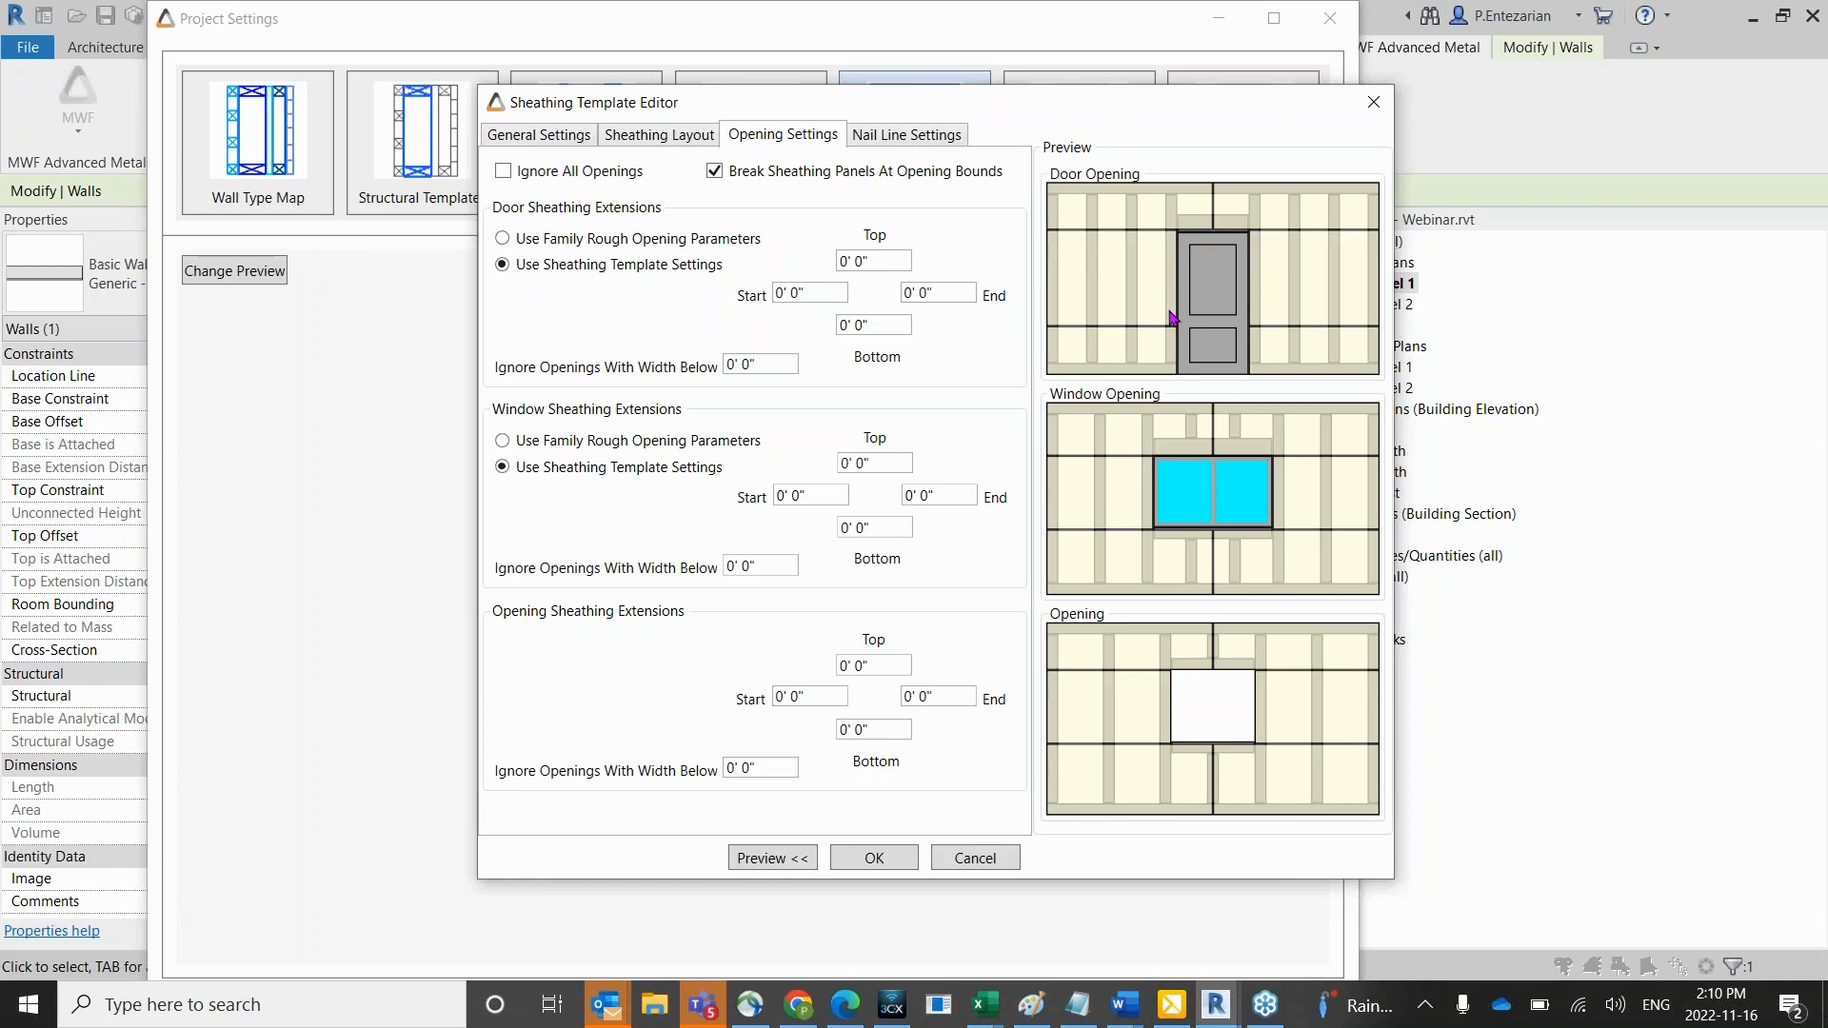
click(510, 177)
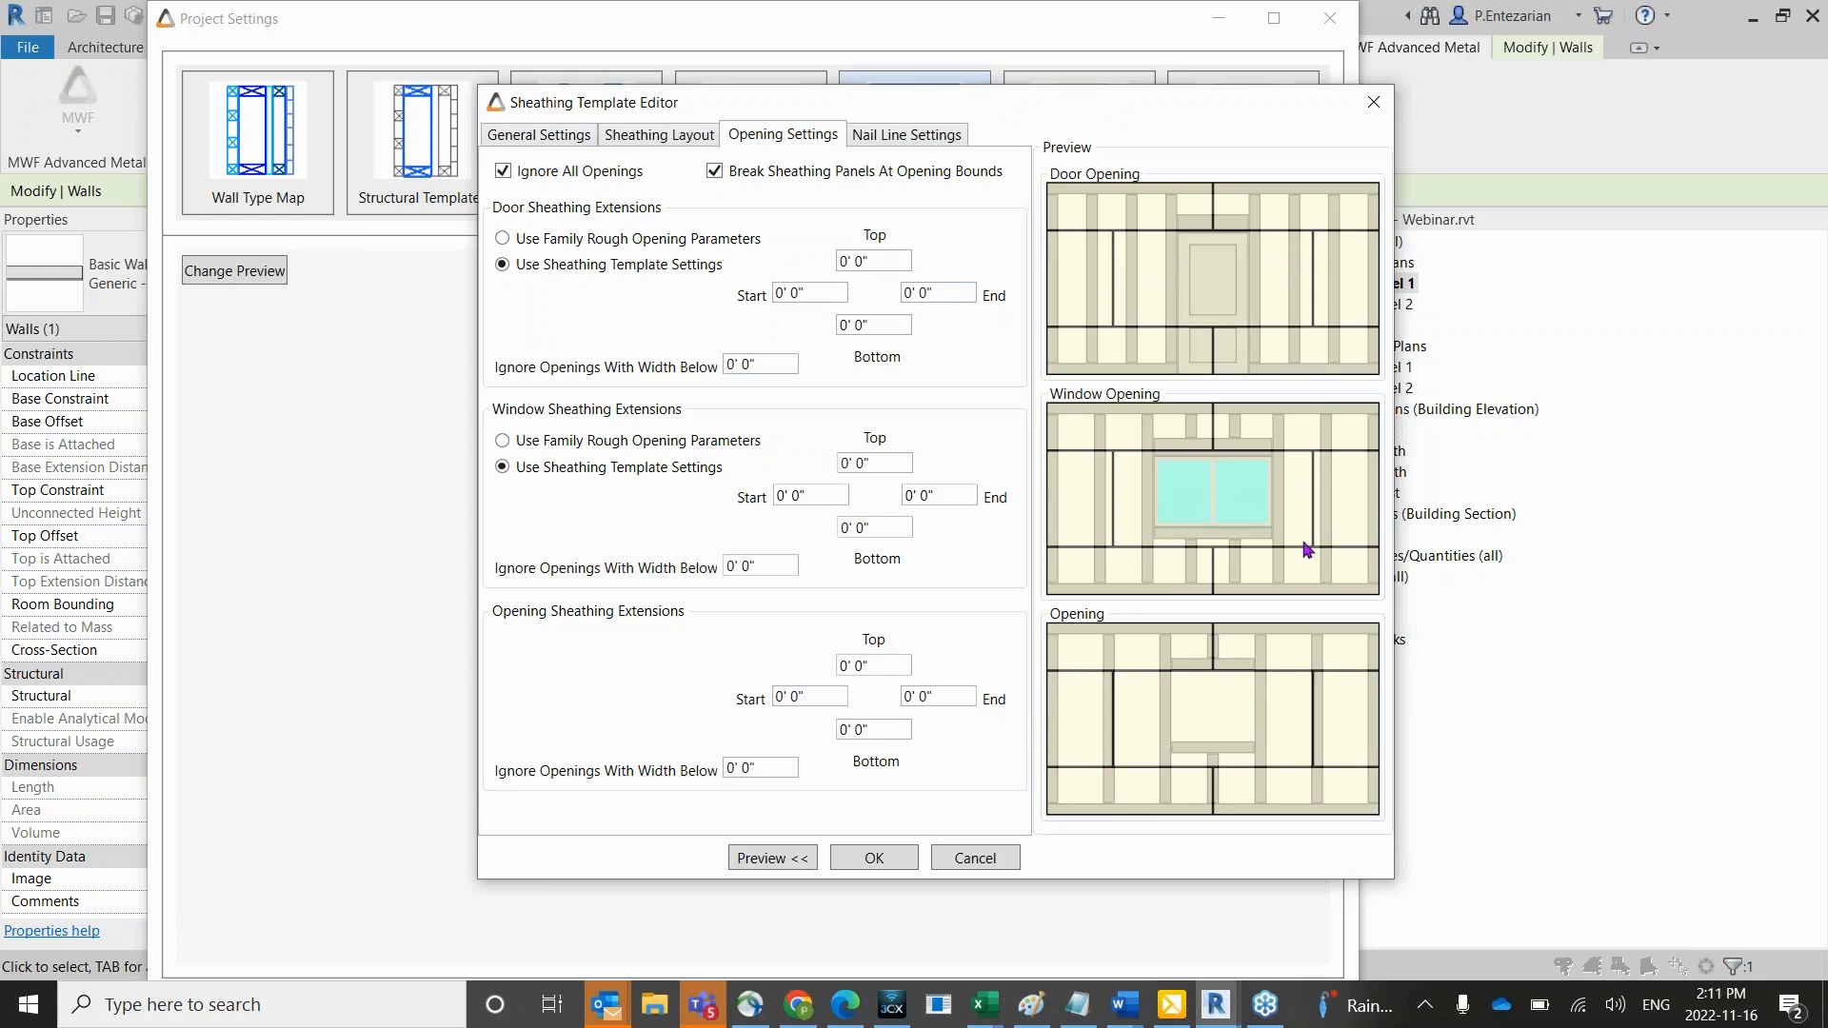
click(504, 171)
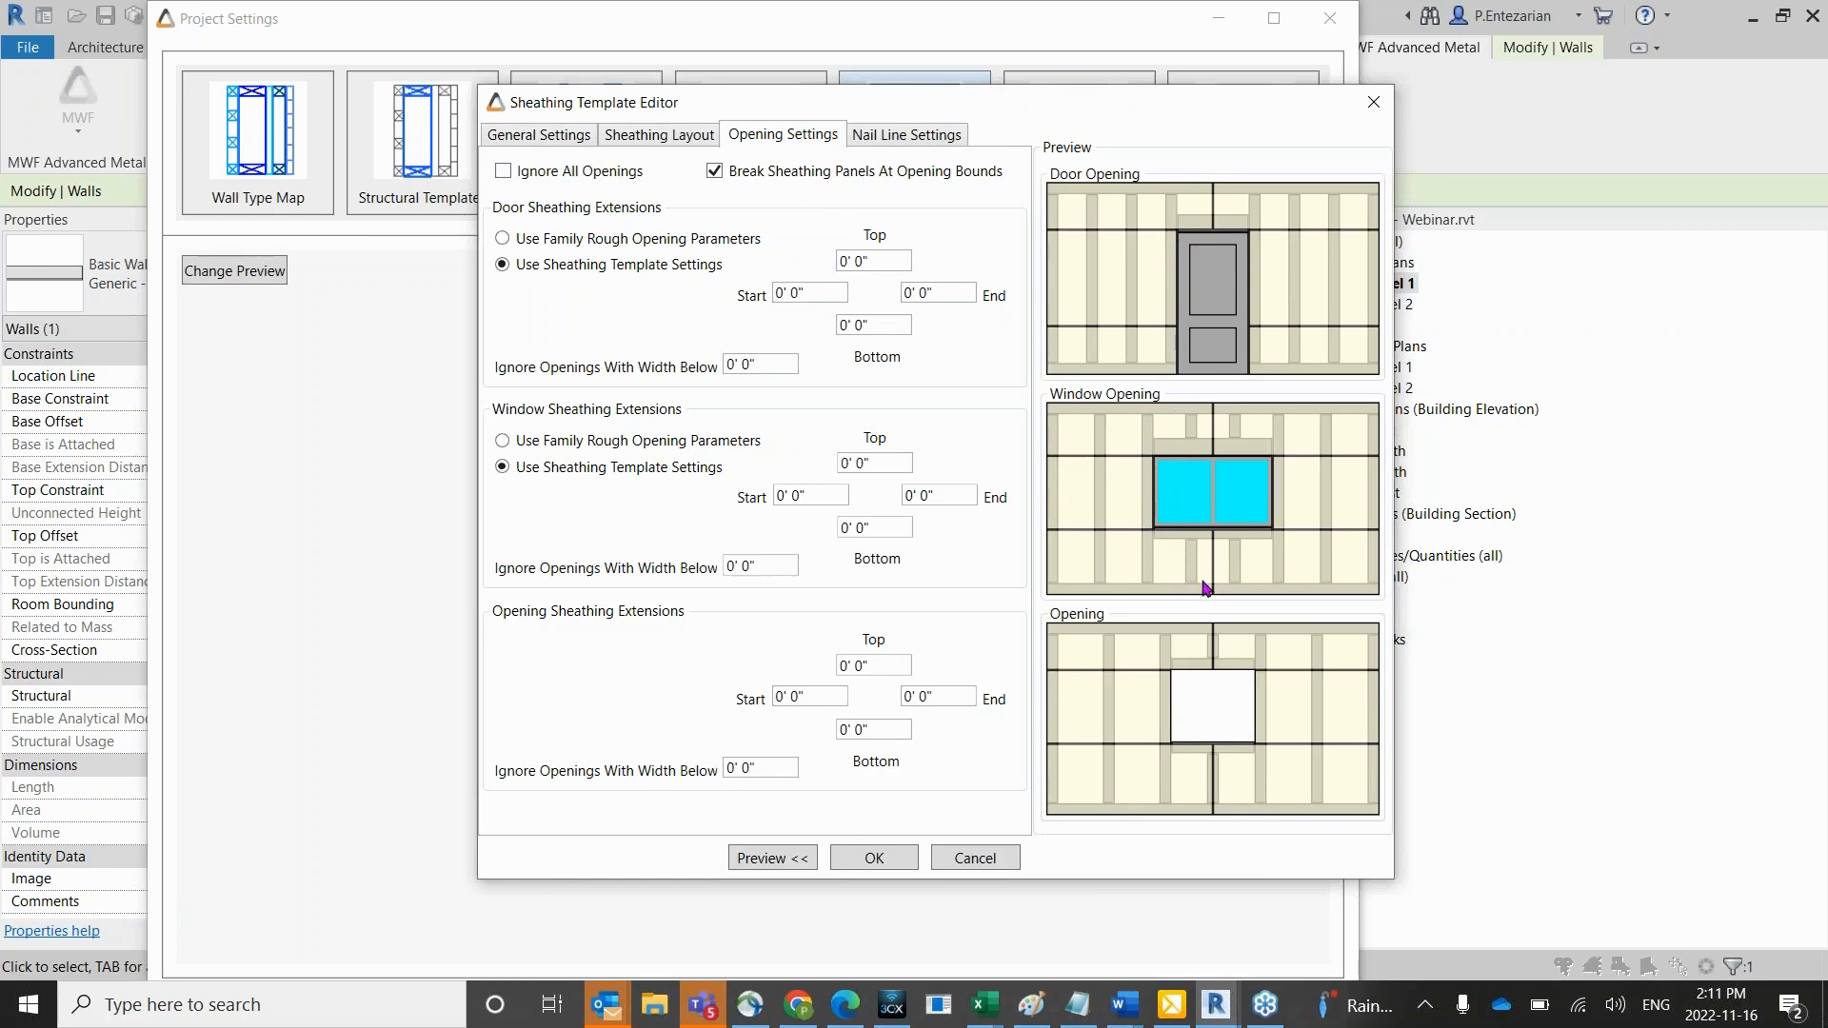
Turn off Break Sheathing Panels At Opening Bounds for the Horizontally Staggered template and accept its settings.
click(714, 171)
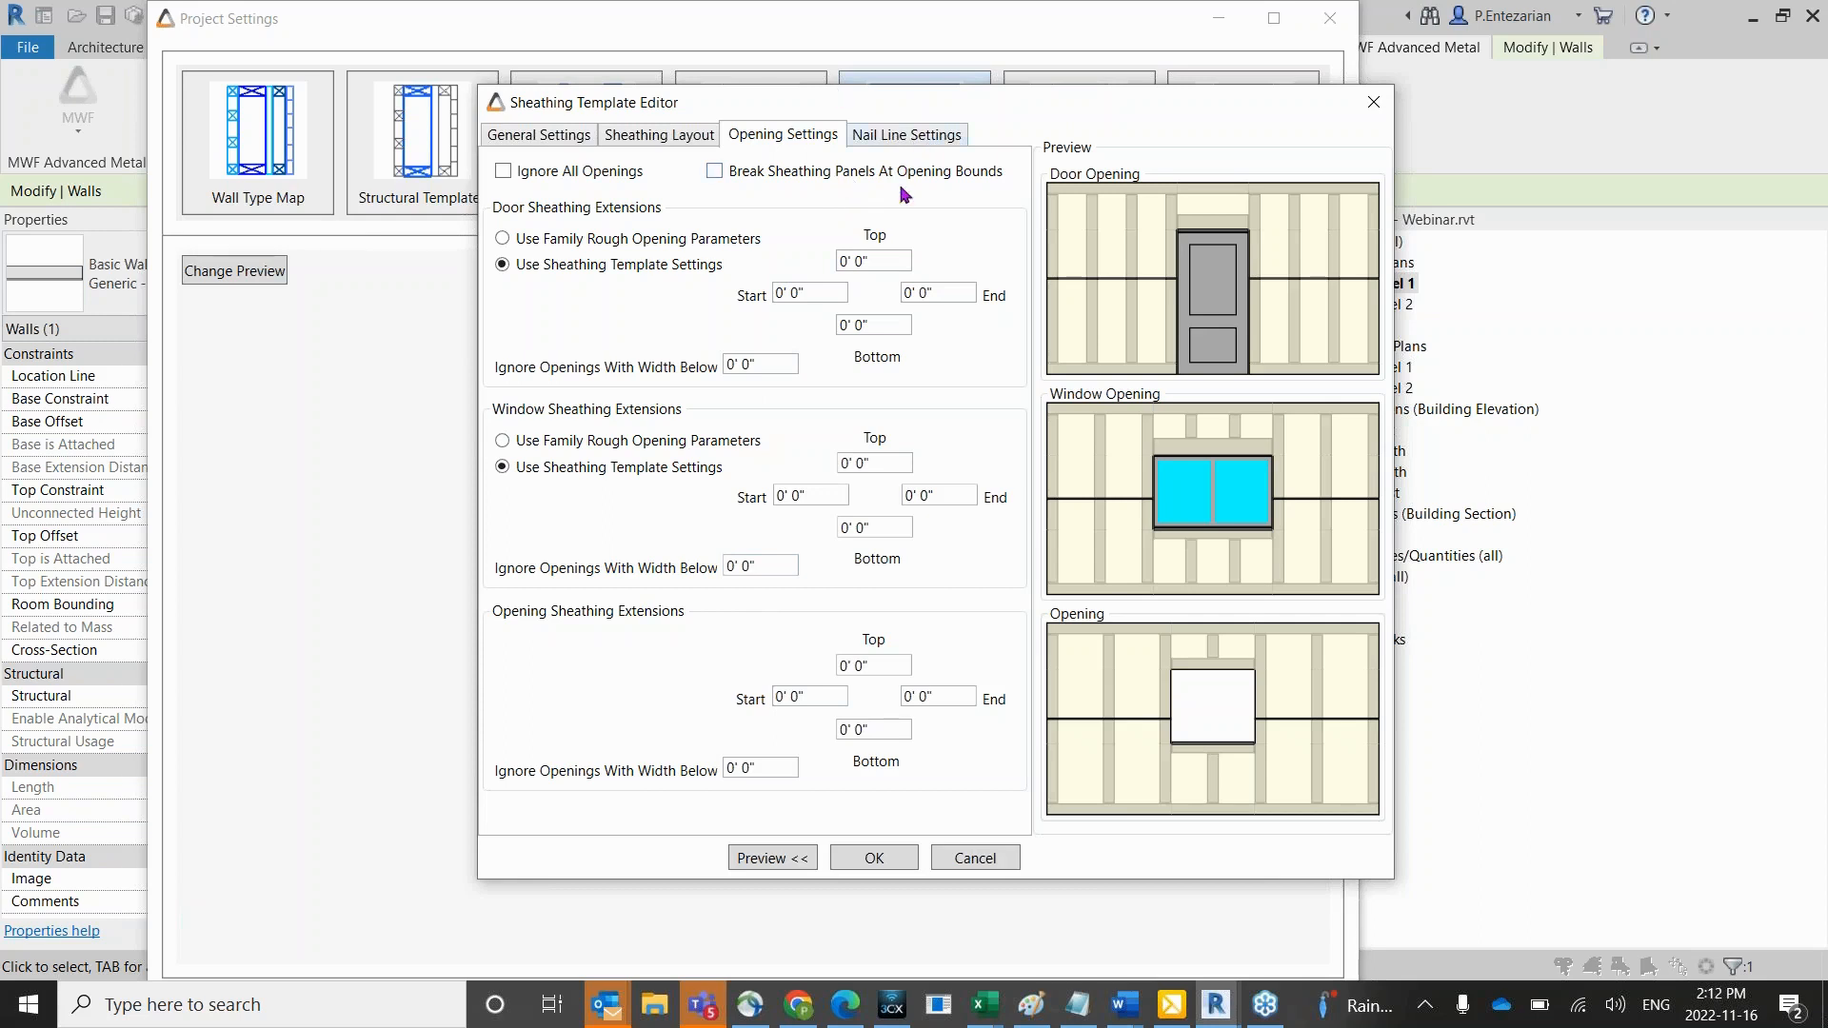
click(638, 141)
click(539, 141)
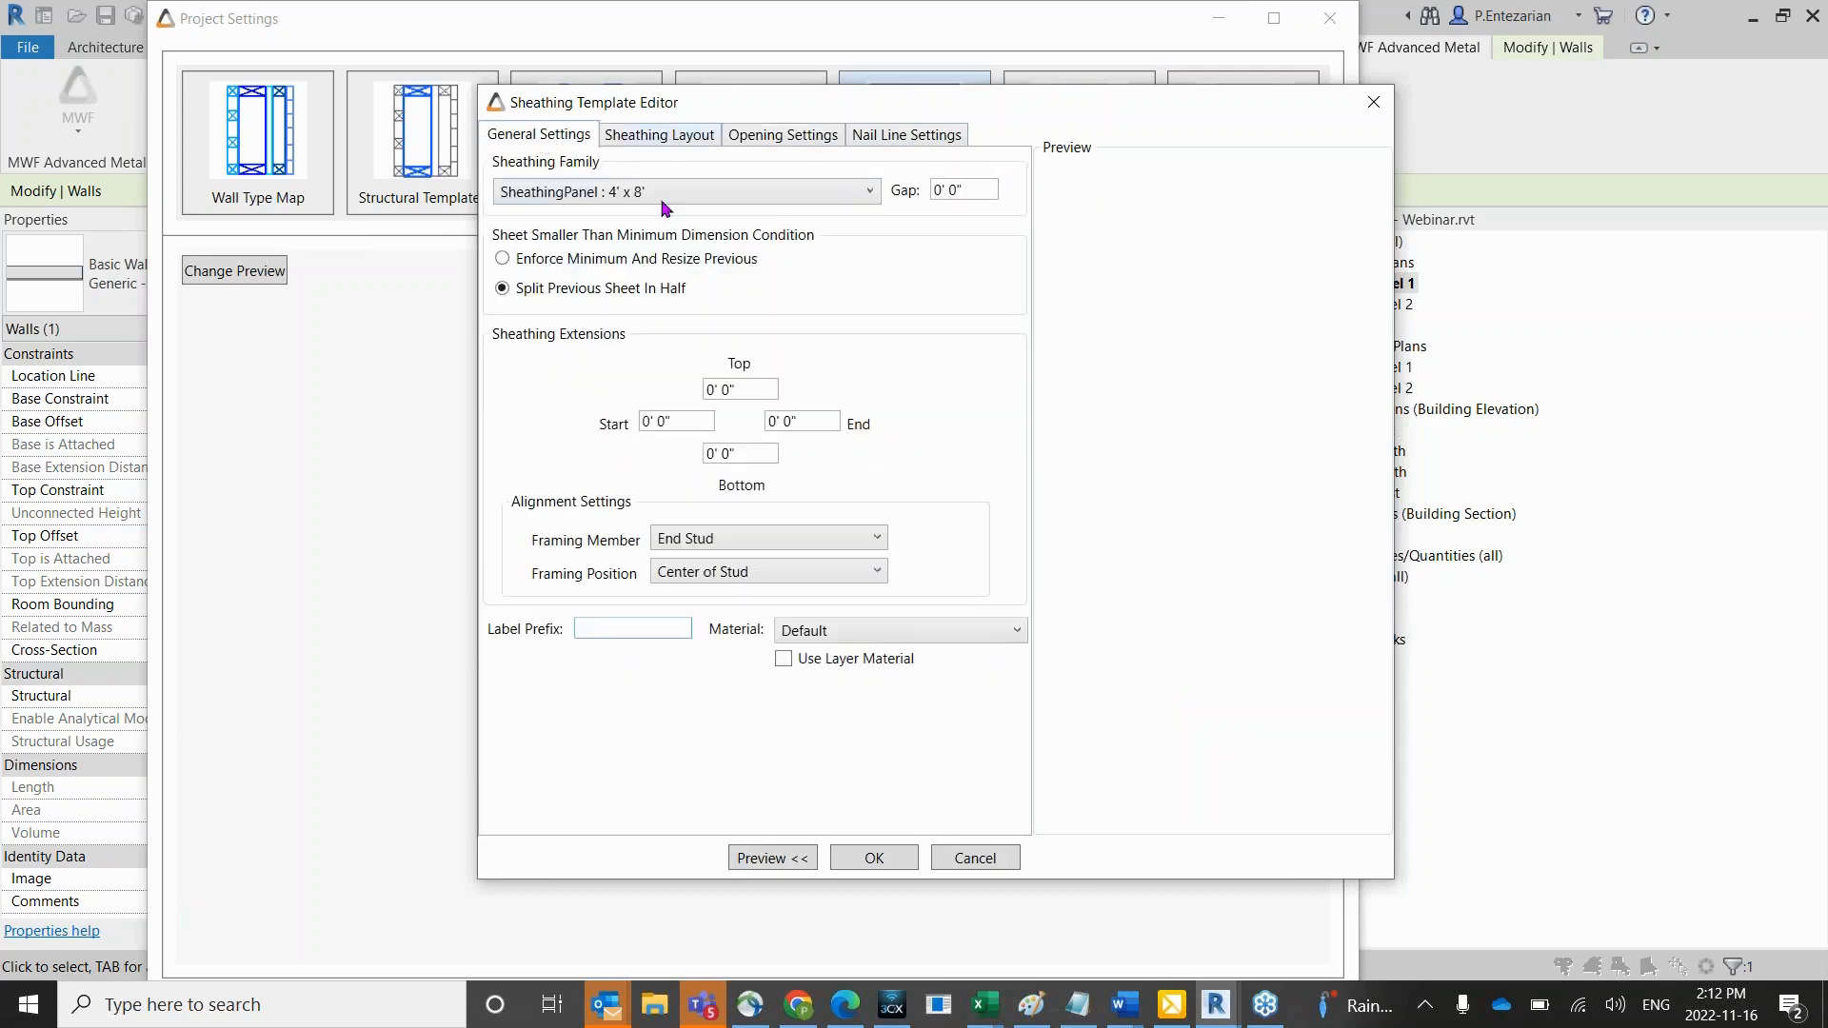
click(873, 858)
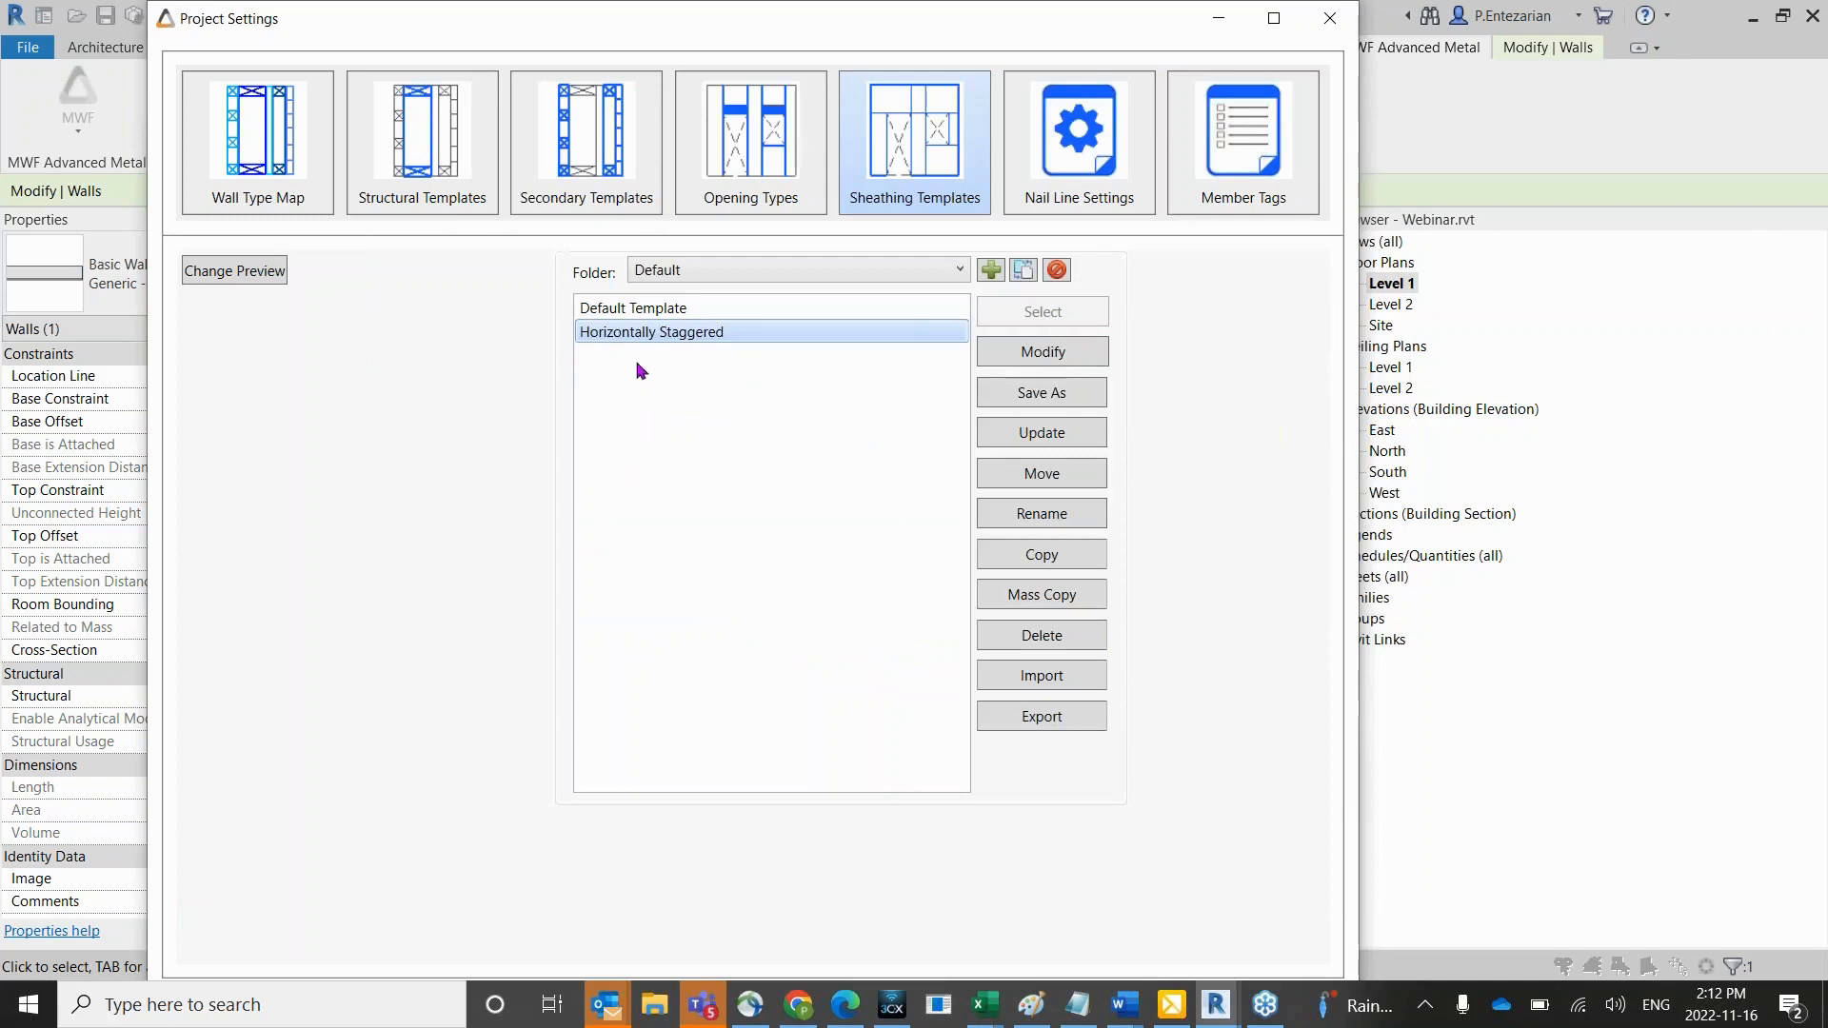
Copy the Default Template sheathing template under the name "Vertically Staggered".
click(638, 310)
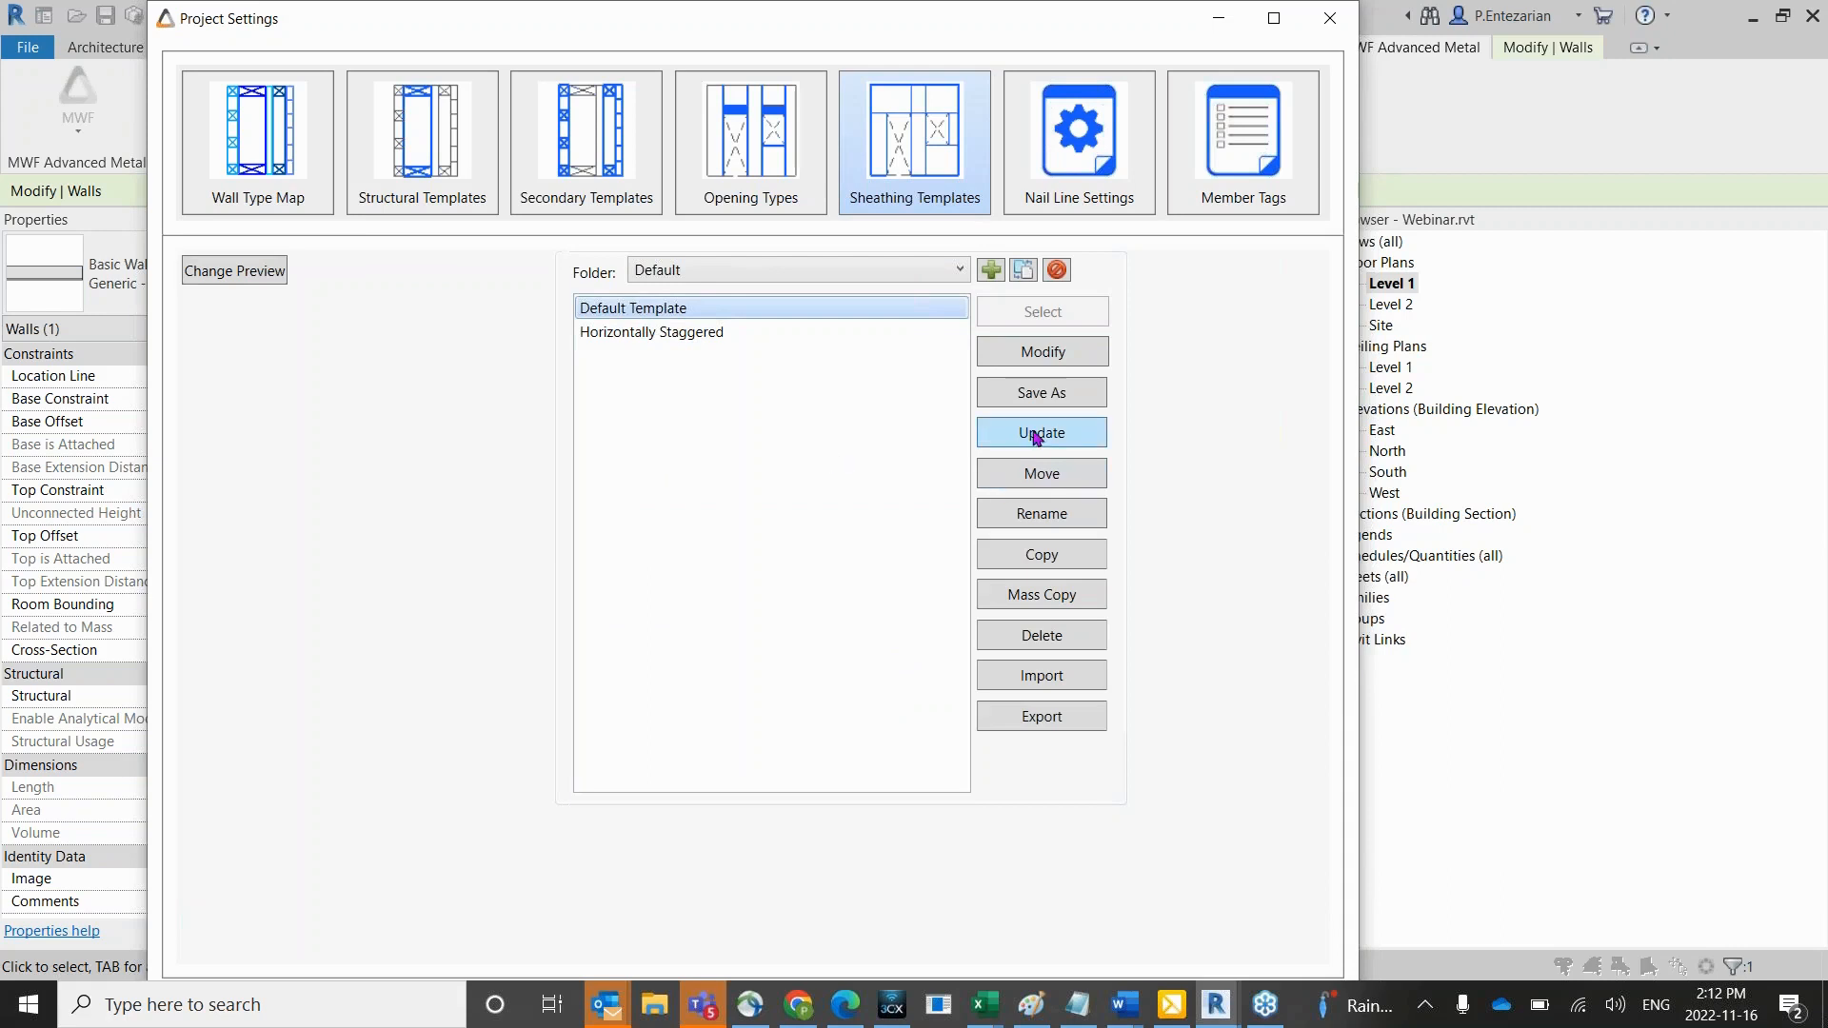
click(1033, 556)
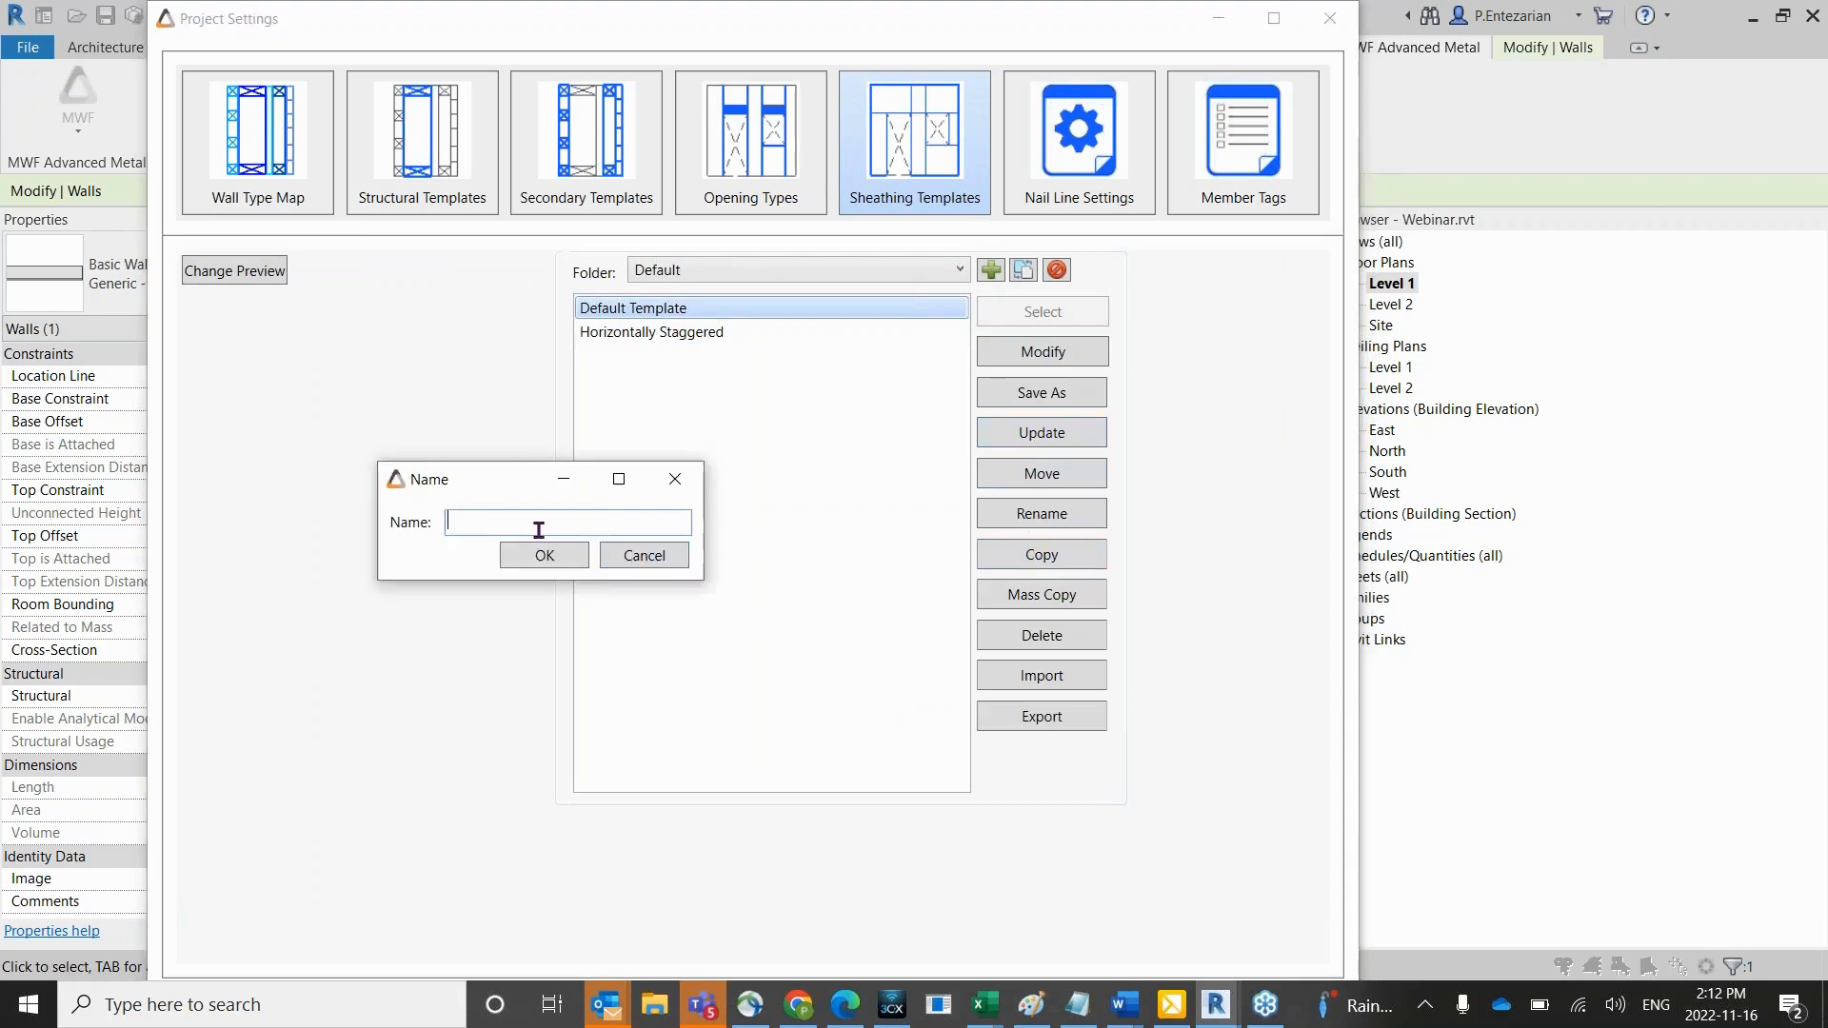
text(Vertically Staggered)
click(541, 557)
Set the sheathing layout of the Vertically Staggered template to Vertical Staggered and accept the change.
click(640, 363)
click(1019, 354)
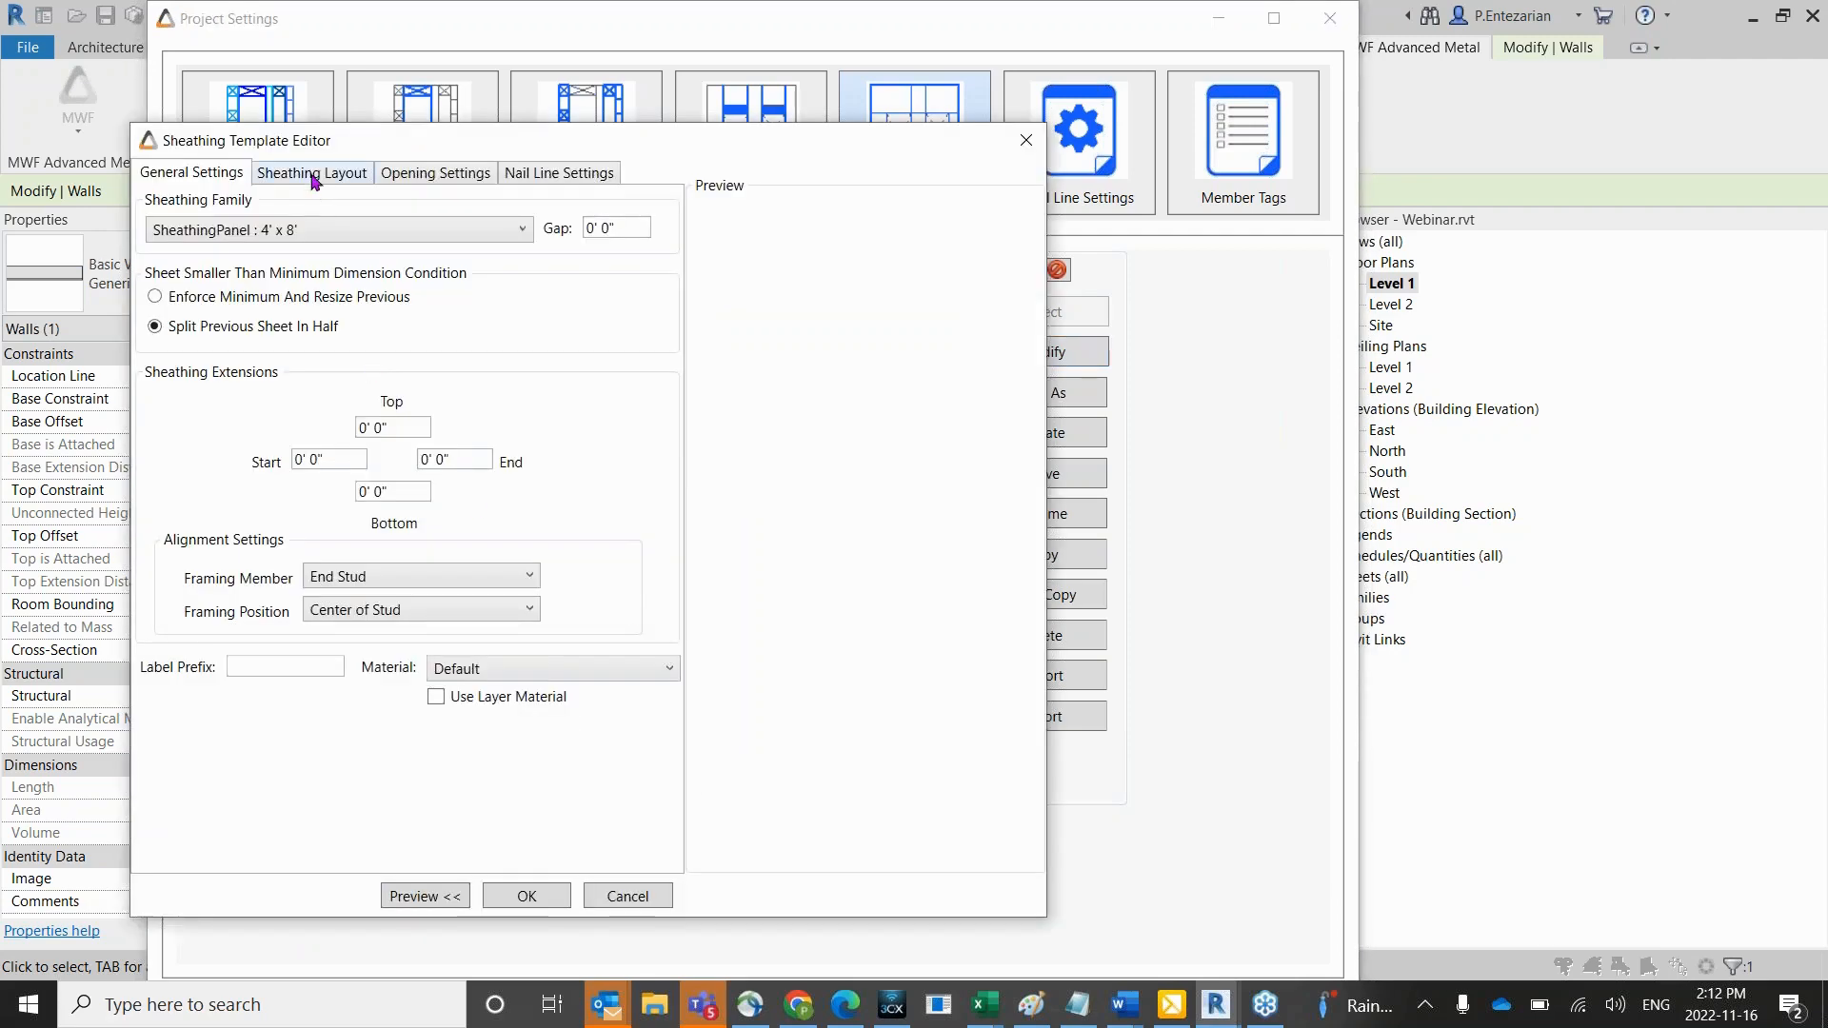
click(313, 177)
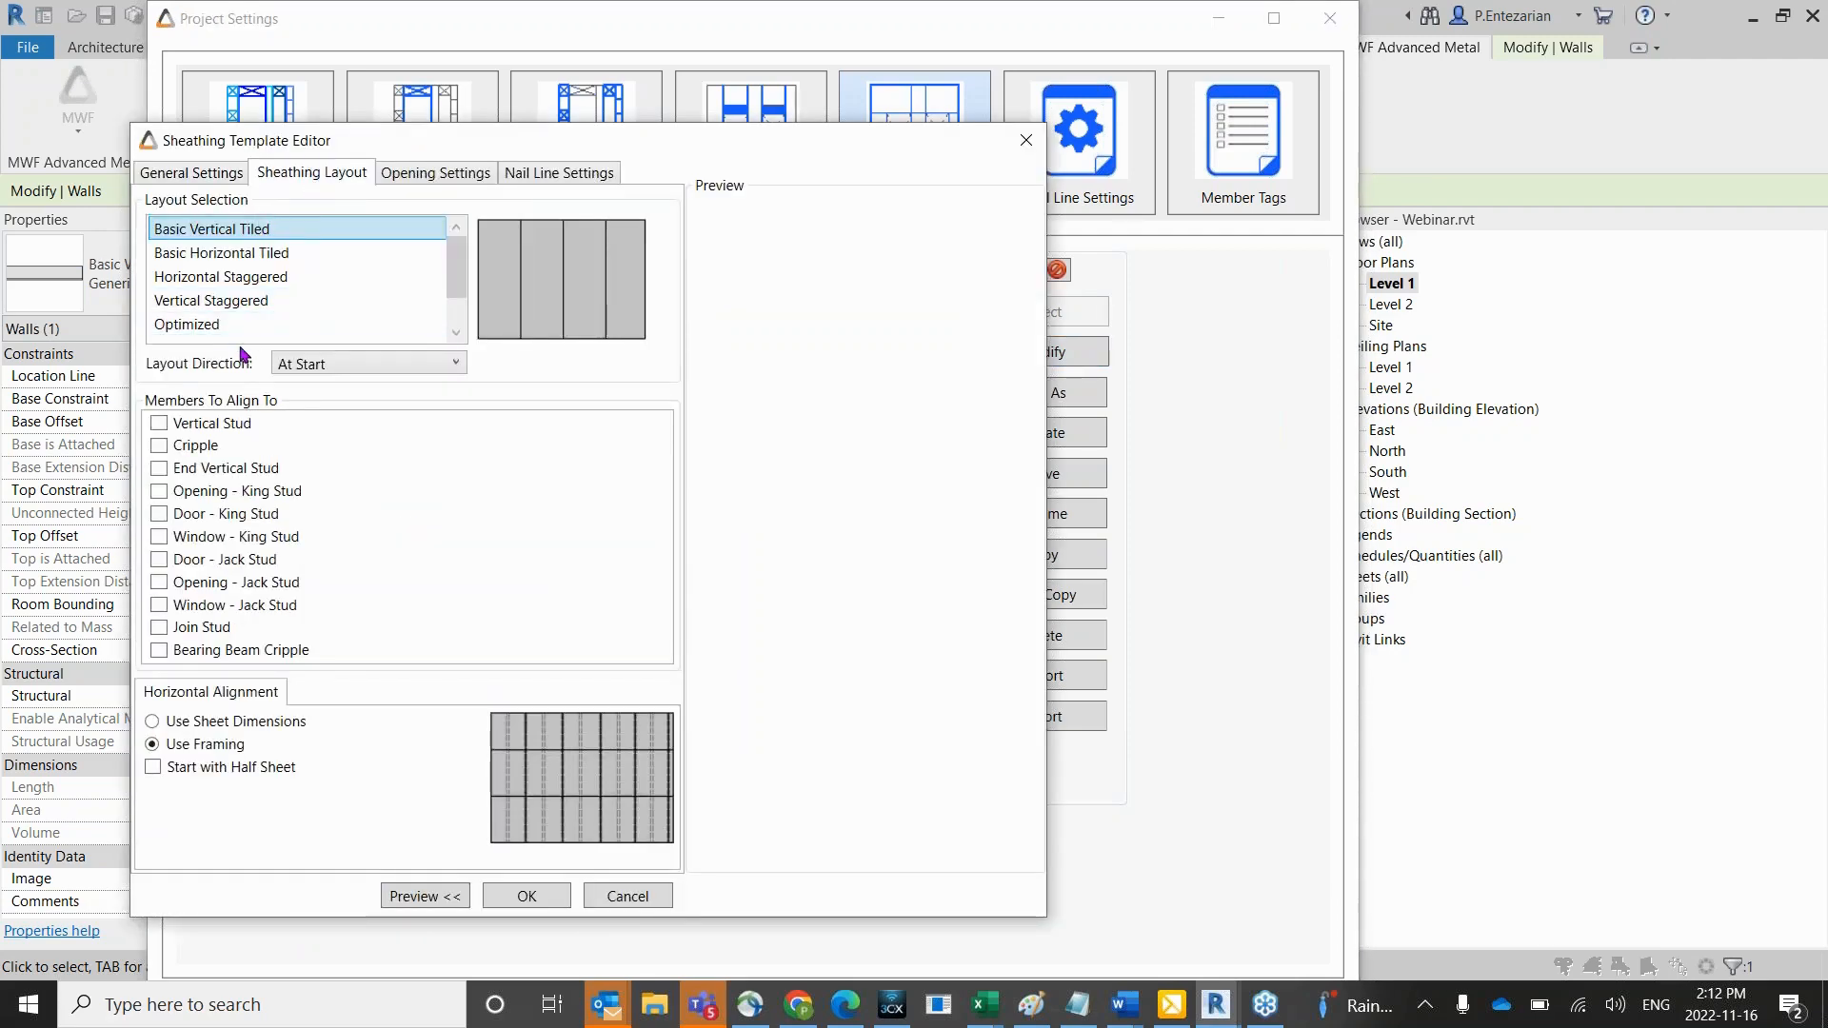
click(245, 300)
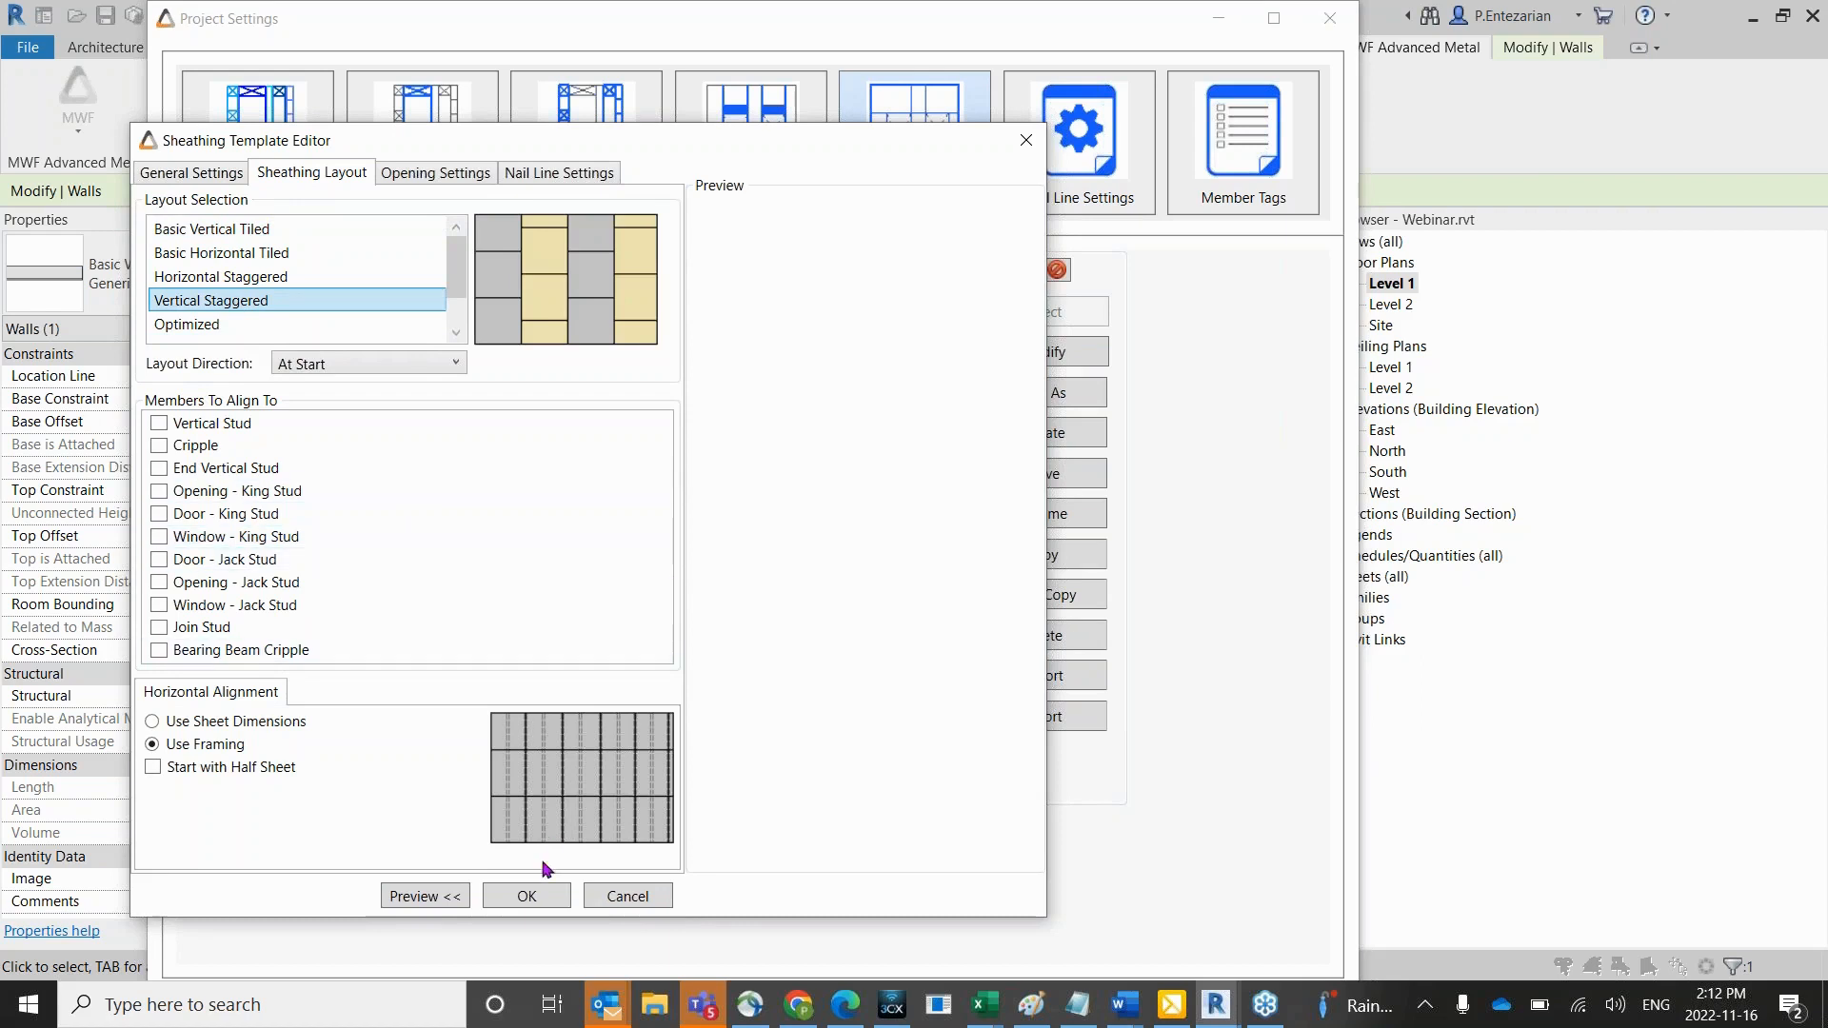
click(536, 898)
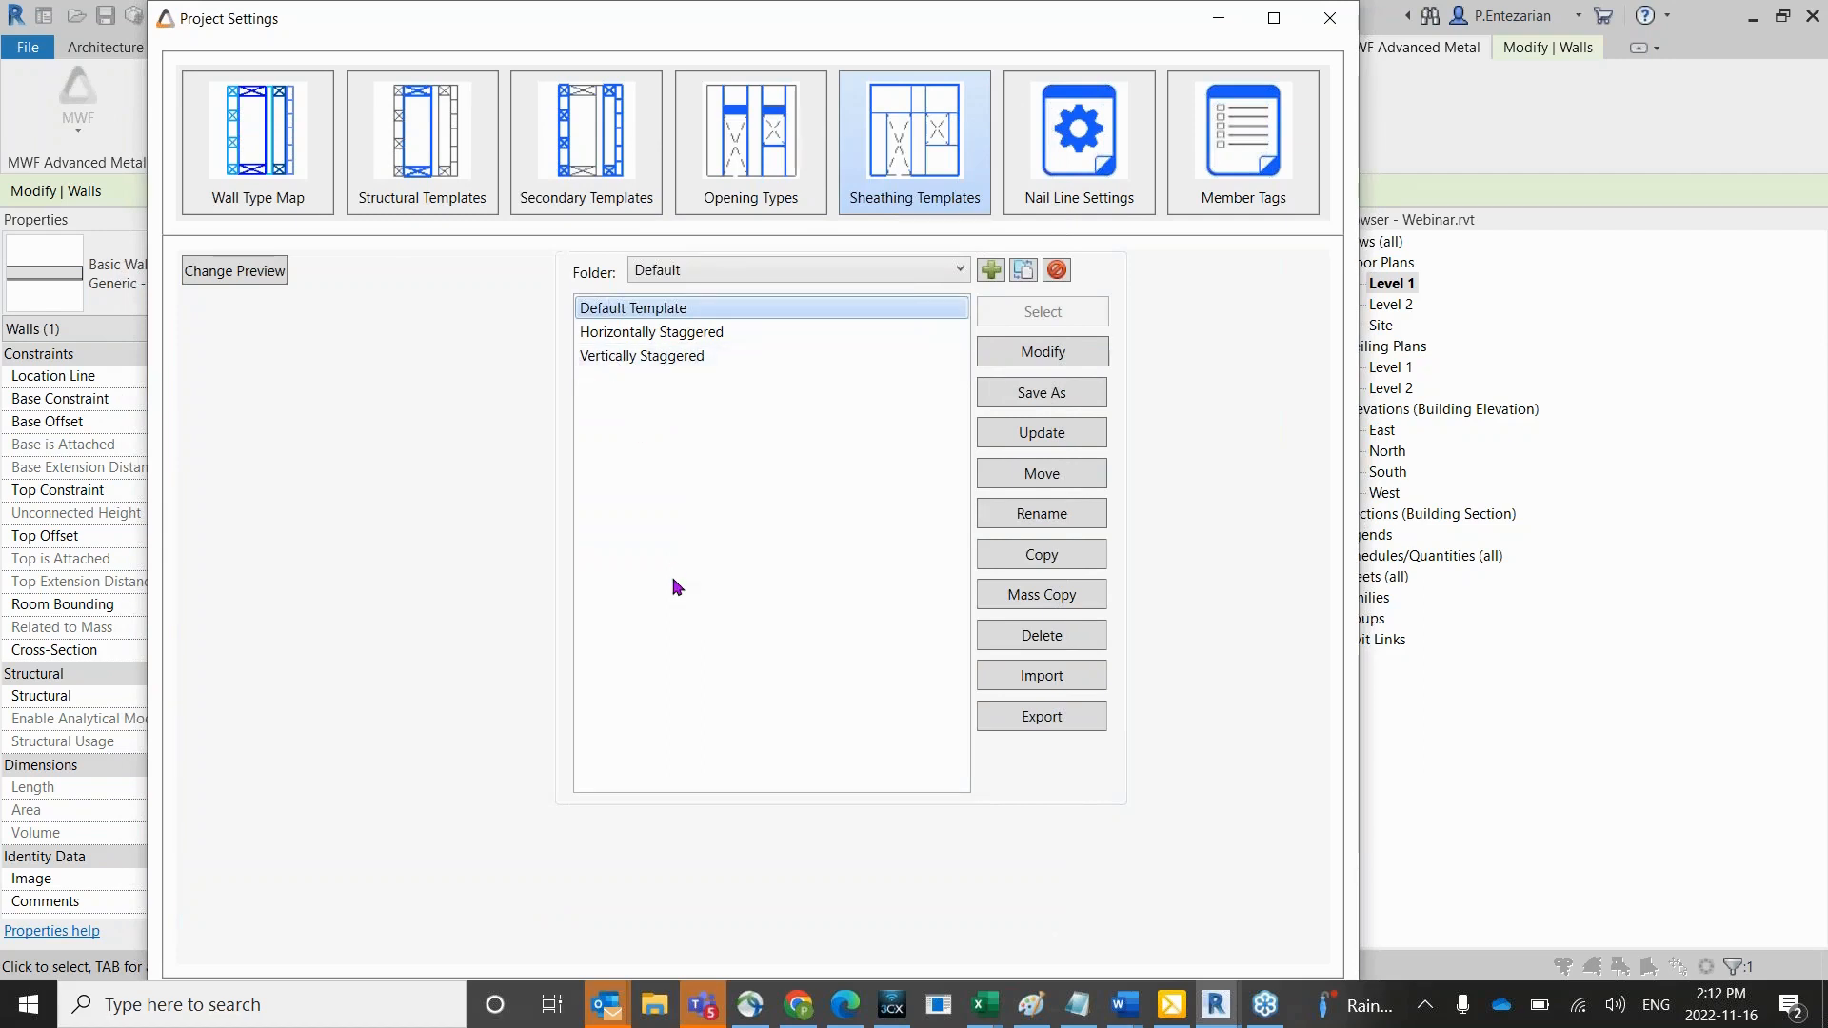
Copy the Default Template sheathing template under the name "Vertical".
click(1062, 561)
text(Vertical)
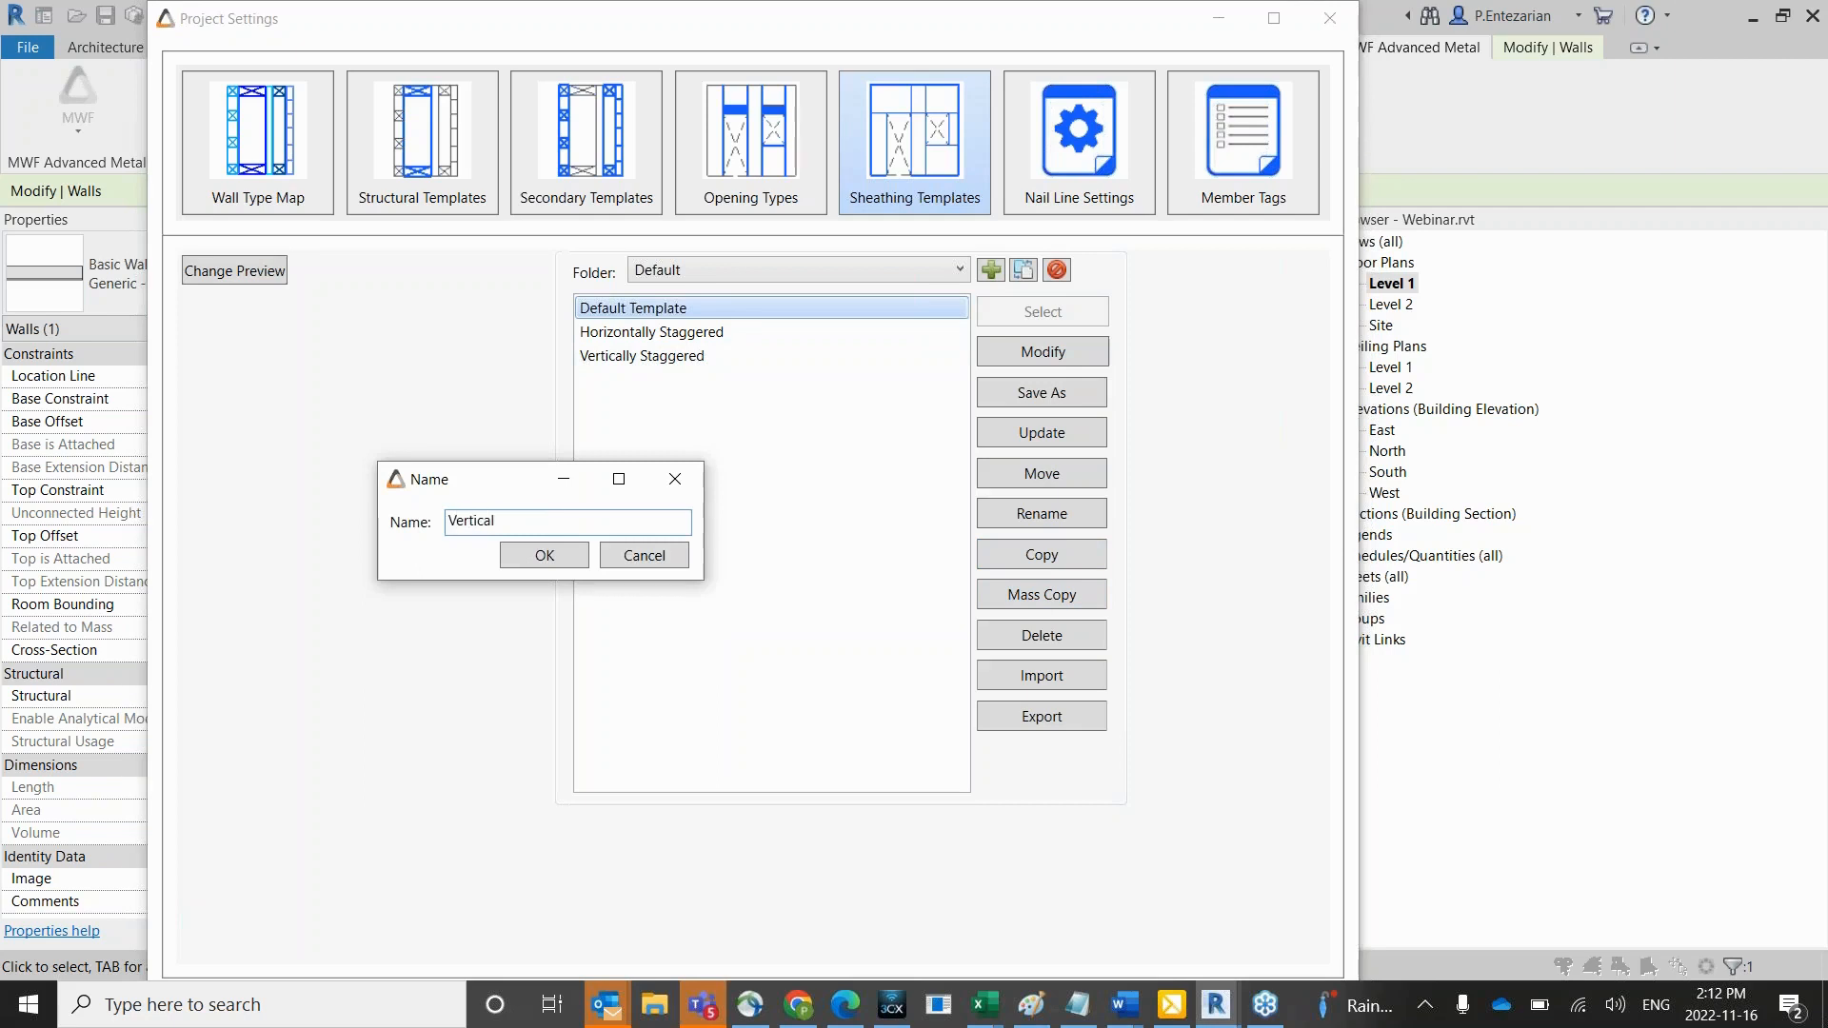
click(557, 557)
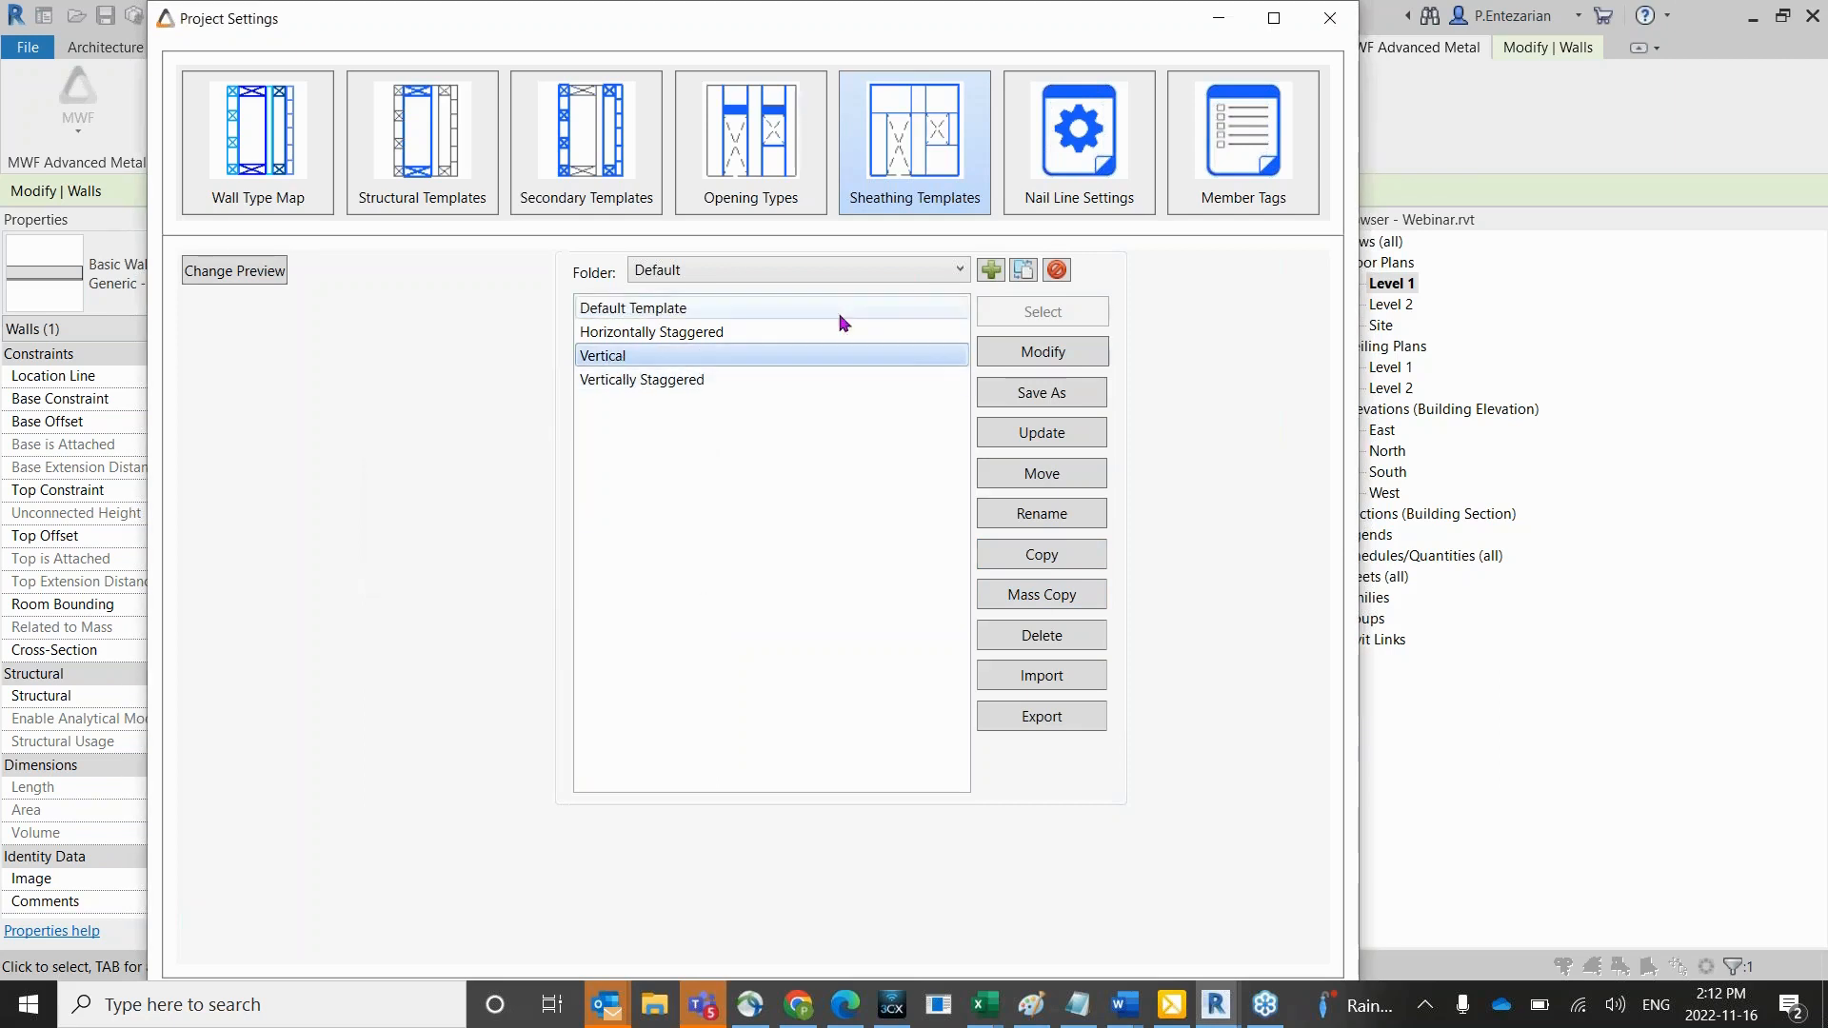
Set the Vertical template's layout direction to At Start and align it to Vertical Stud, Cripple, End Vertical Stud, and the Opening, Door and Window King Studs.
key(Return)
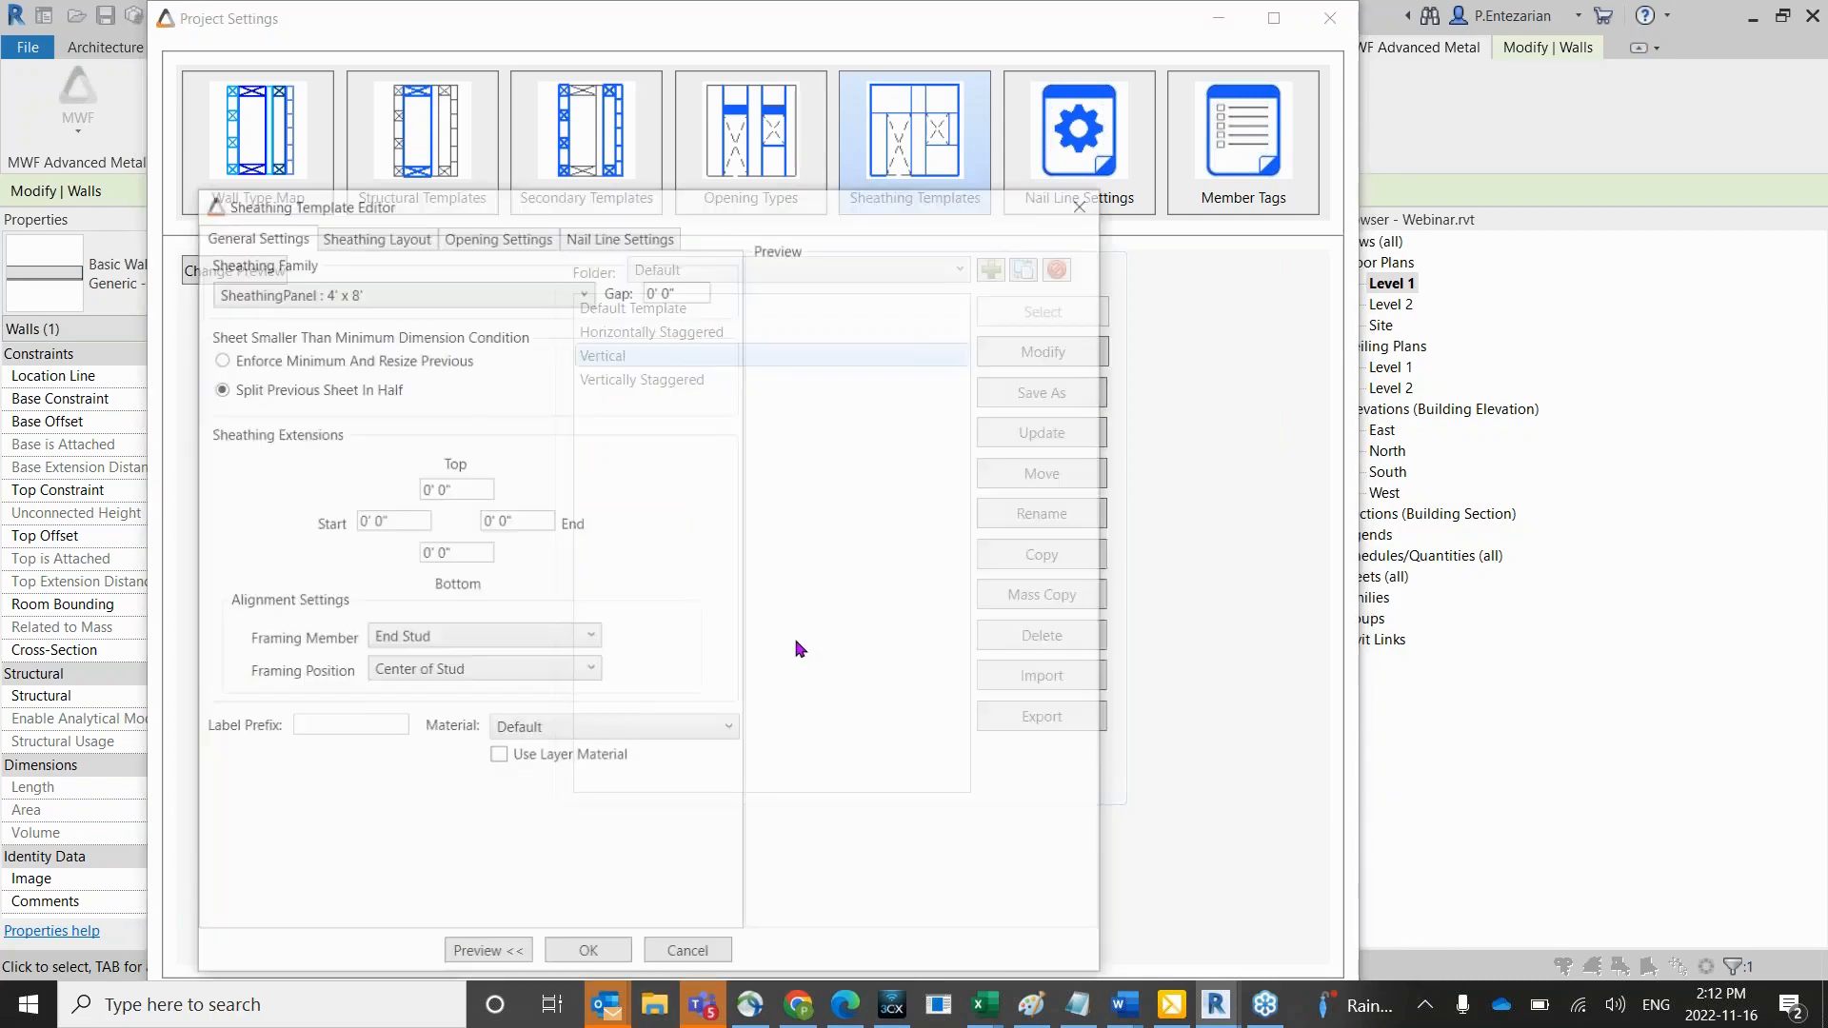
click(341, 233)
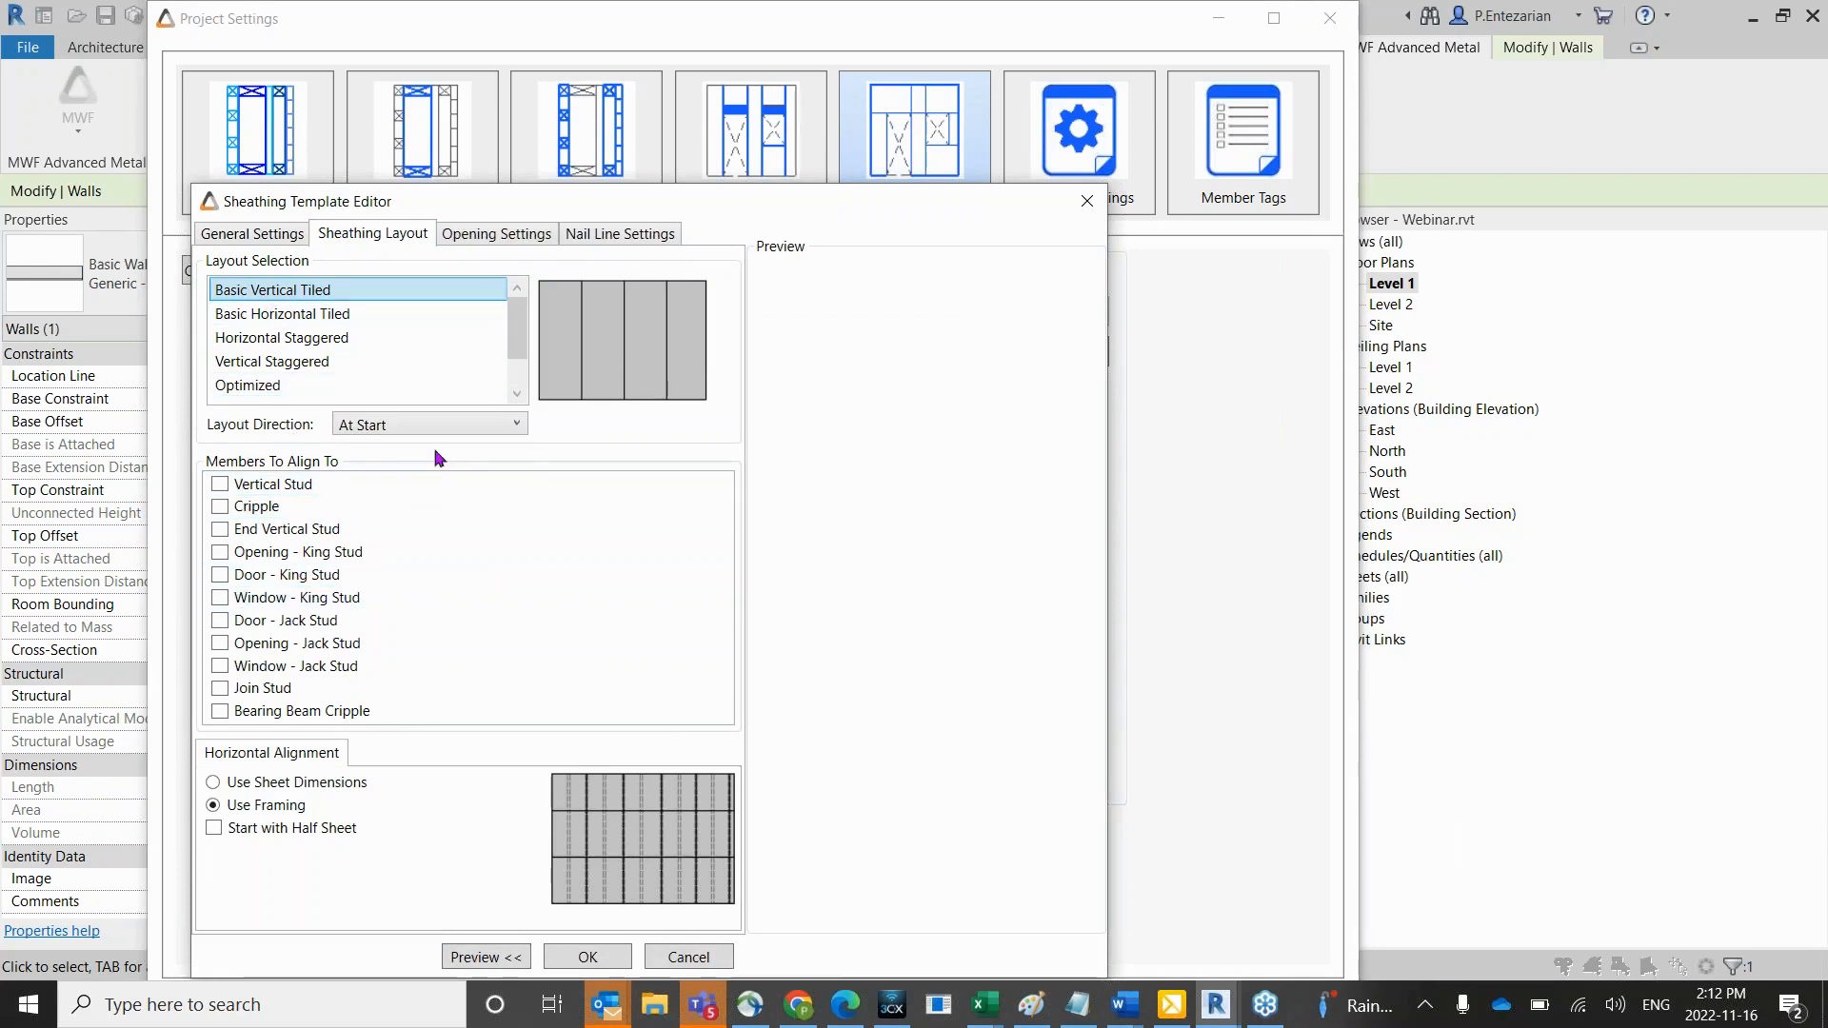
click(464, 423)
click(373, 455)
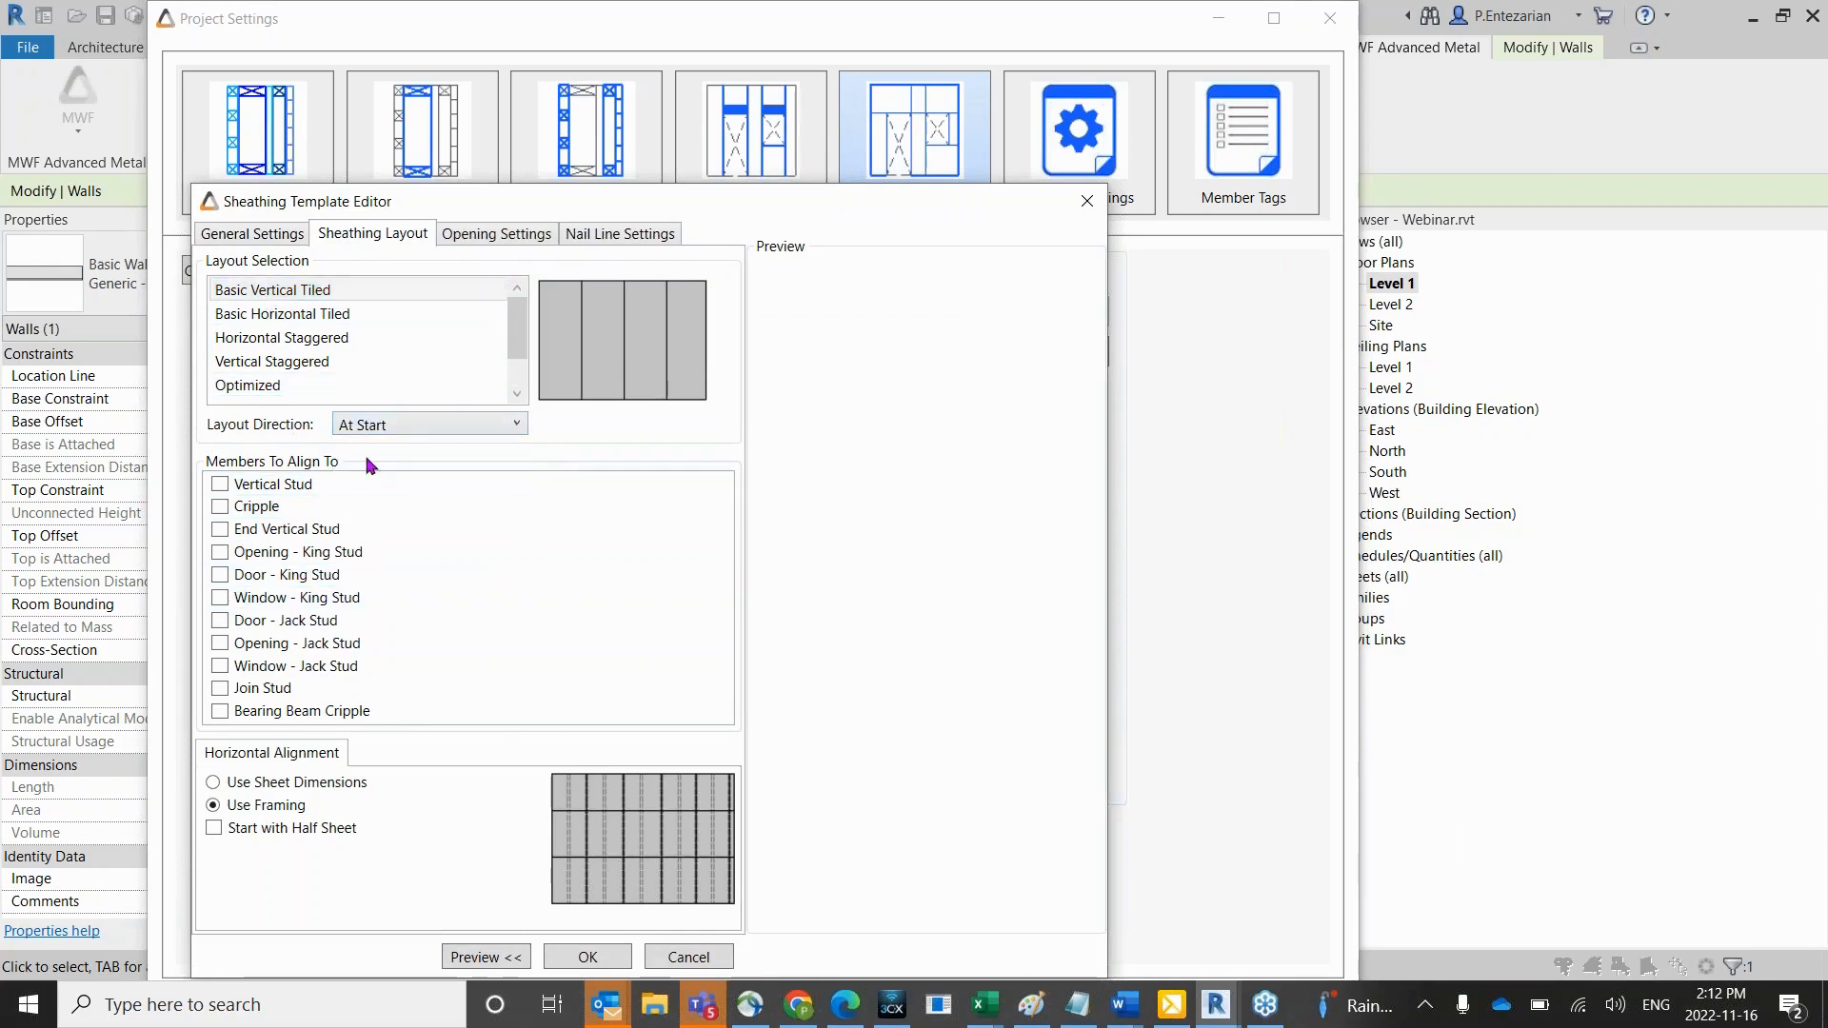
click(220, 483)
click(220, 507)
click(220, 529)
click(220, 553)
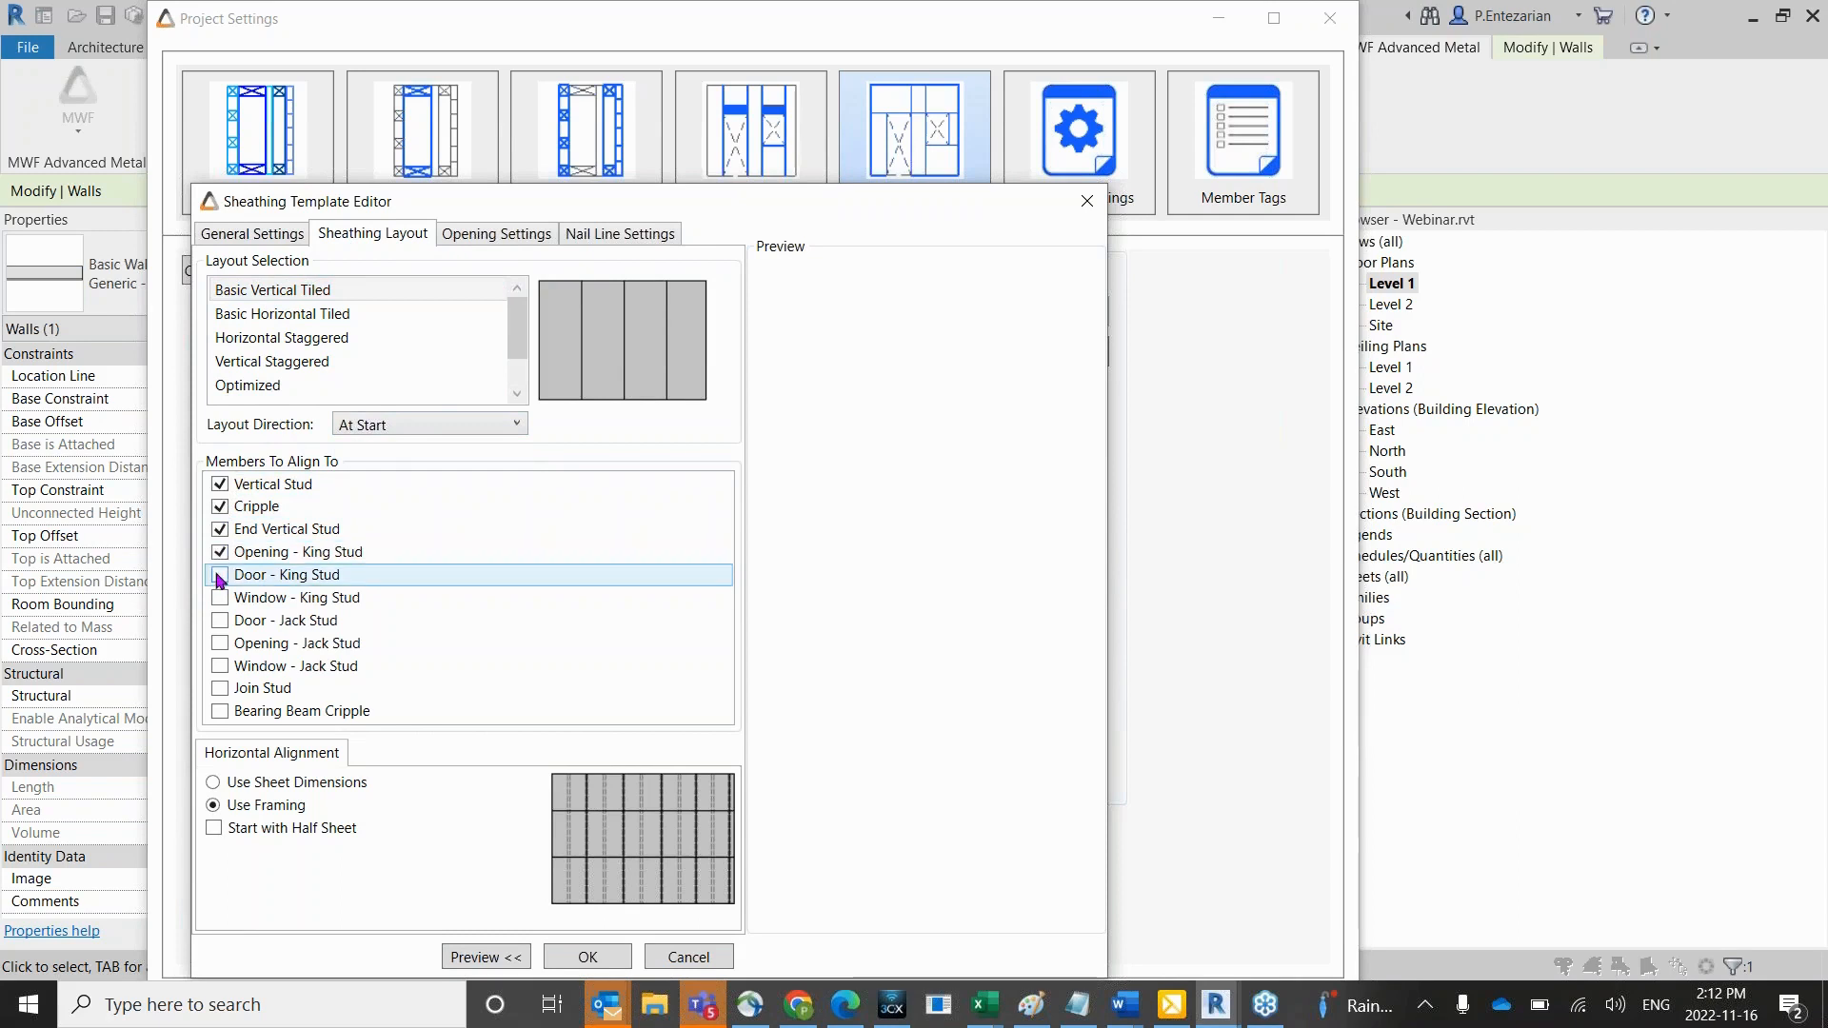
click(220, 576)
click(585, 959)
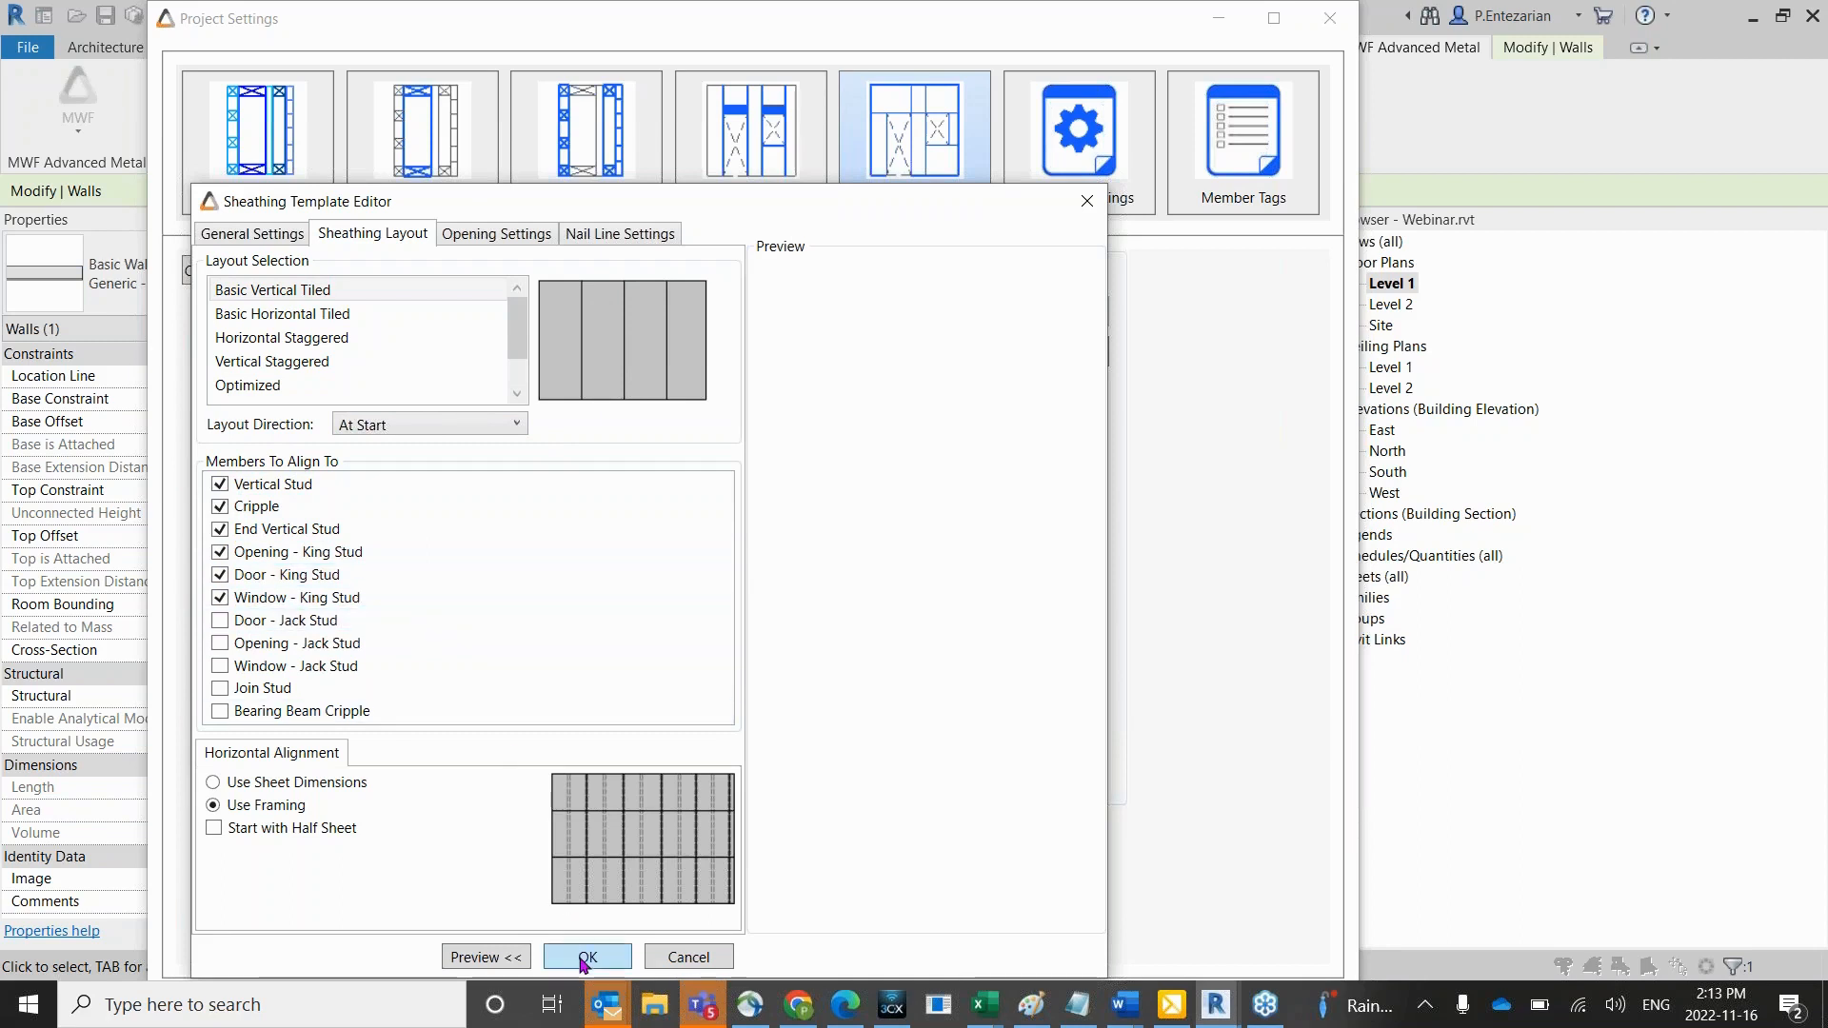
Align the Vertically Staggered template's sheathing to Vertical Stud, Cripple, End Vertical Stud, and the Opening, Door and Window King Studs.
click(639, 382)
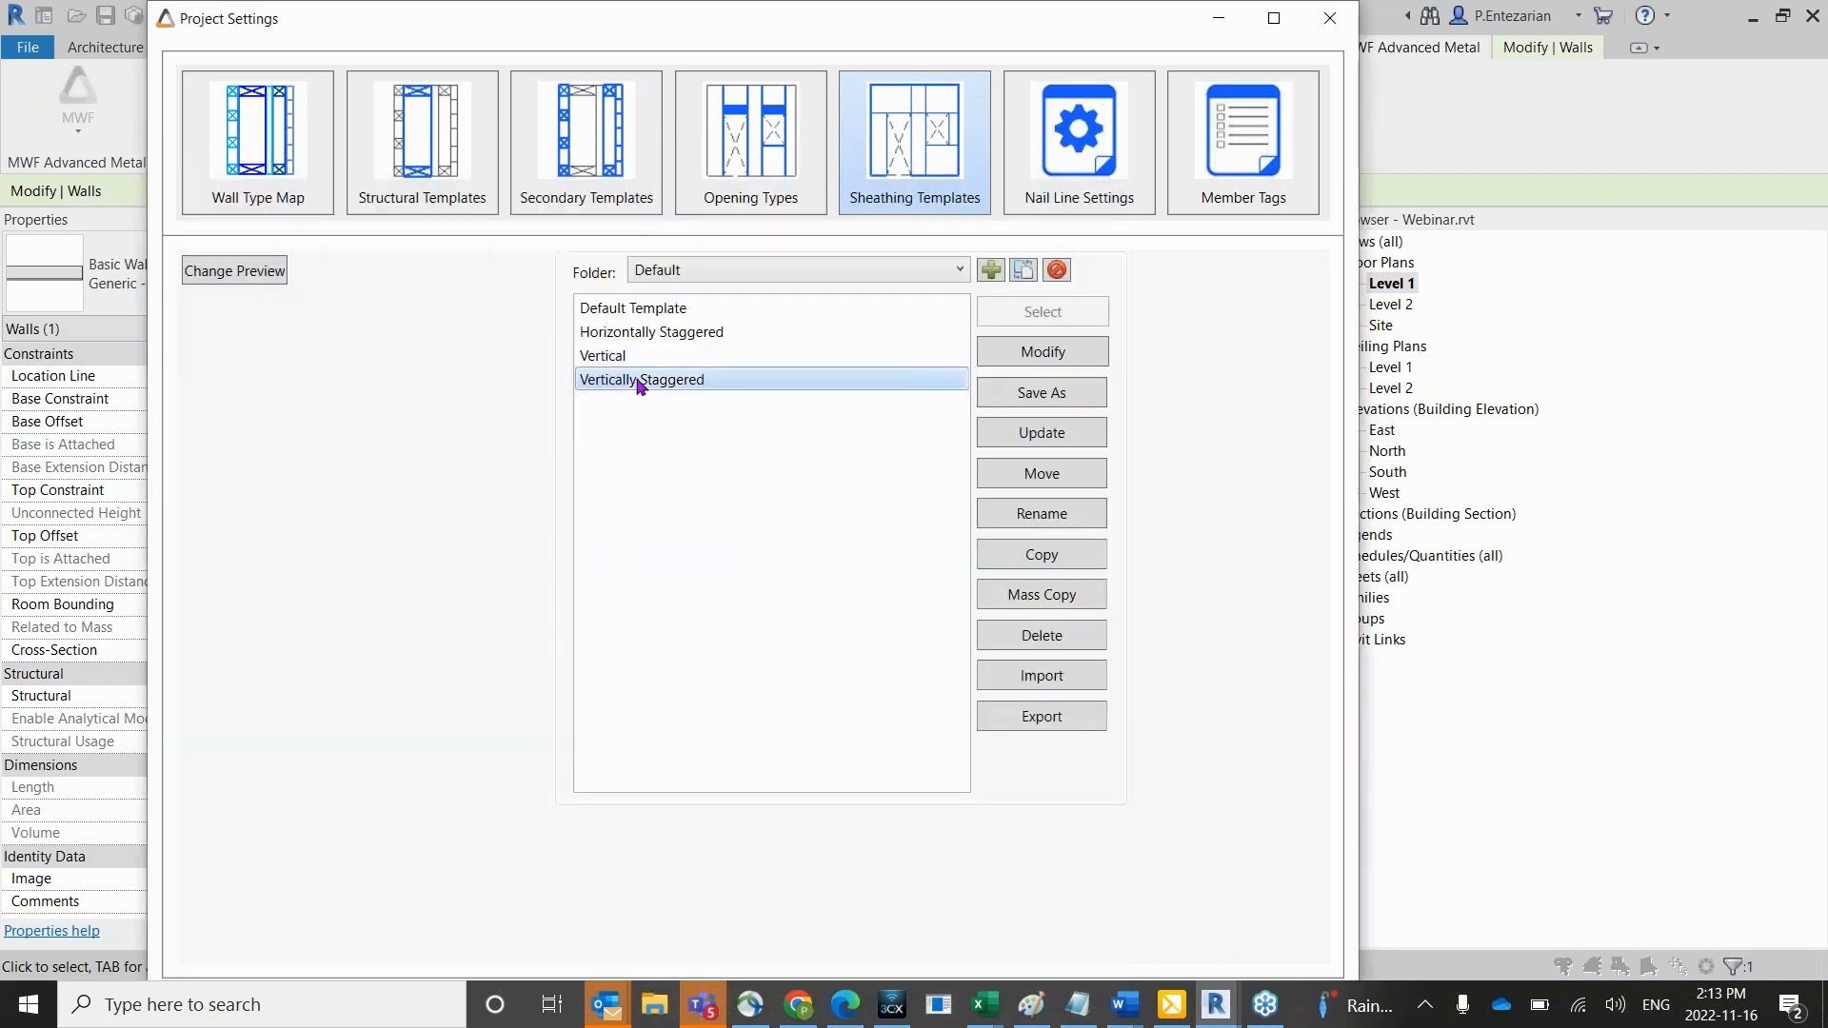
click(1039, 360)
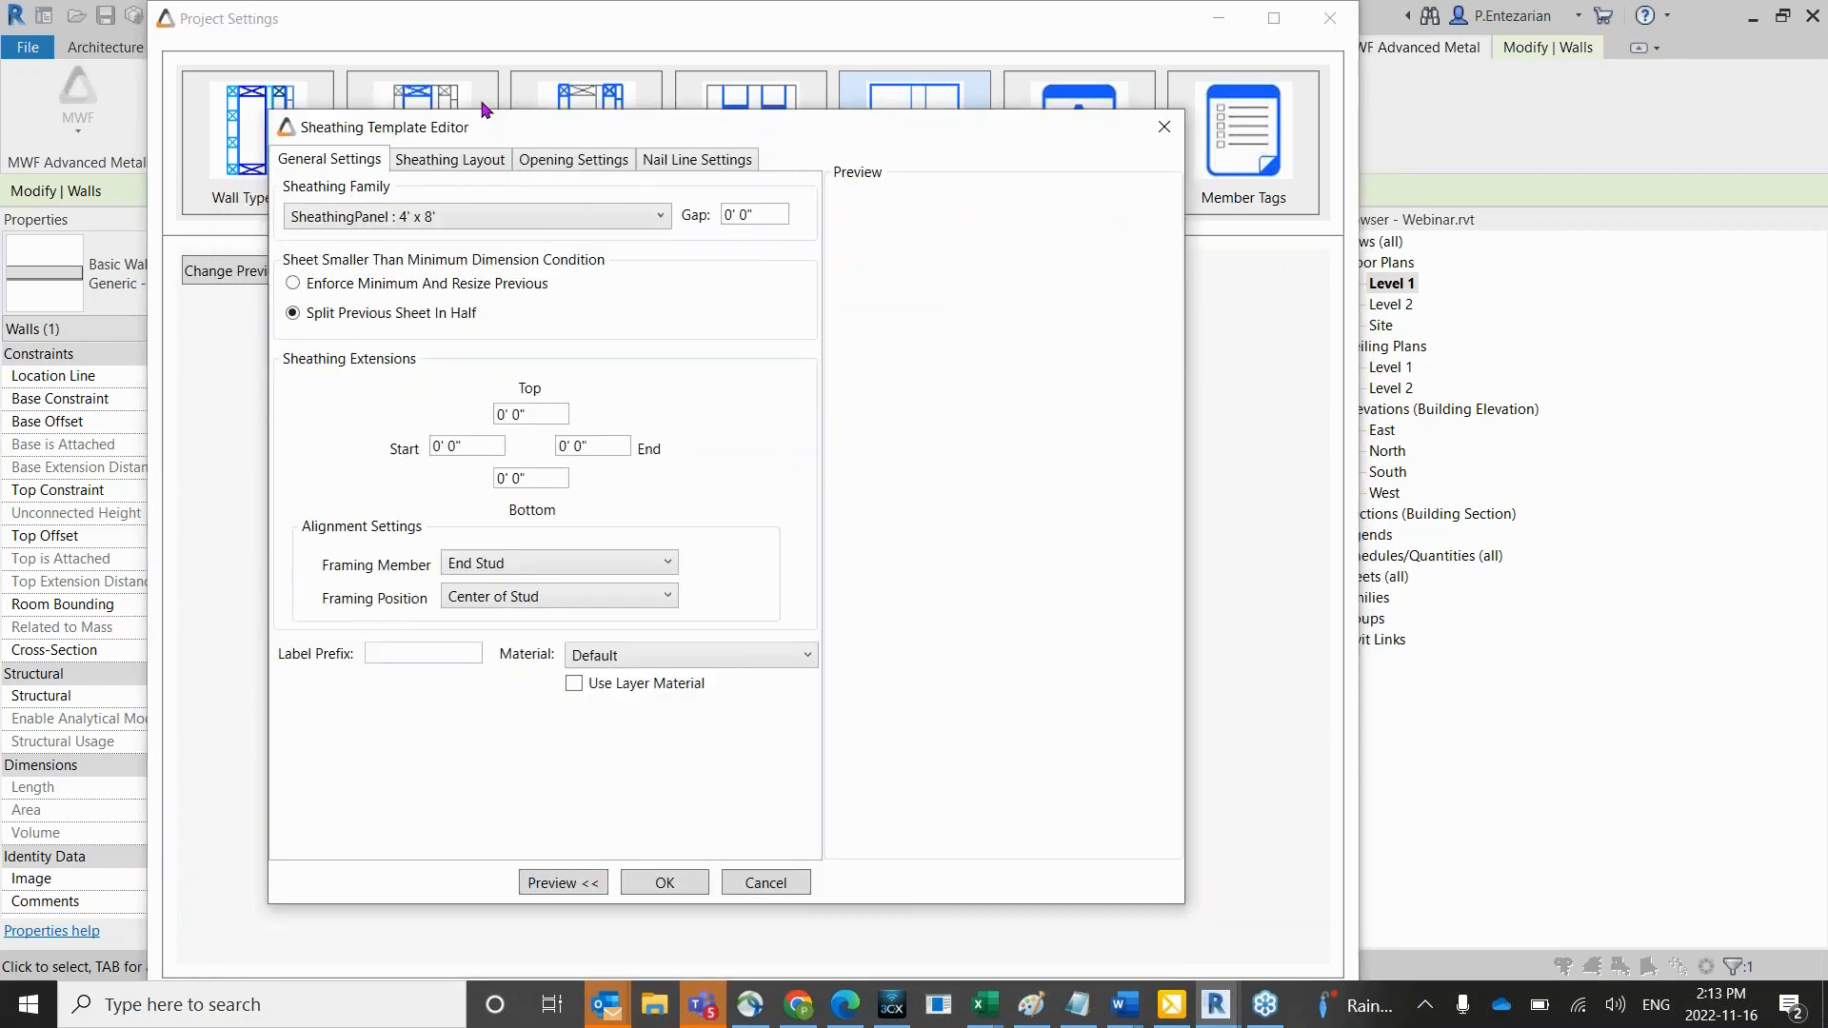
click(449, 158)
click(304, 392)
click(303, 415)
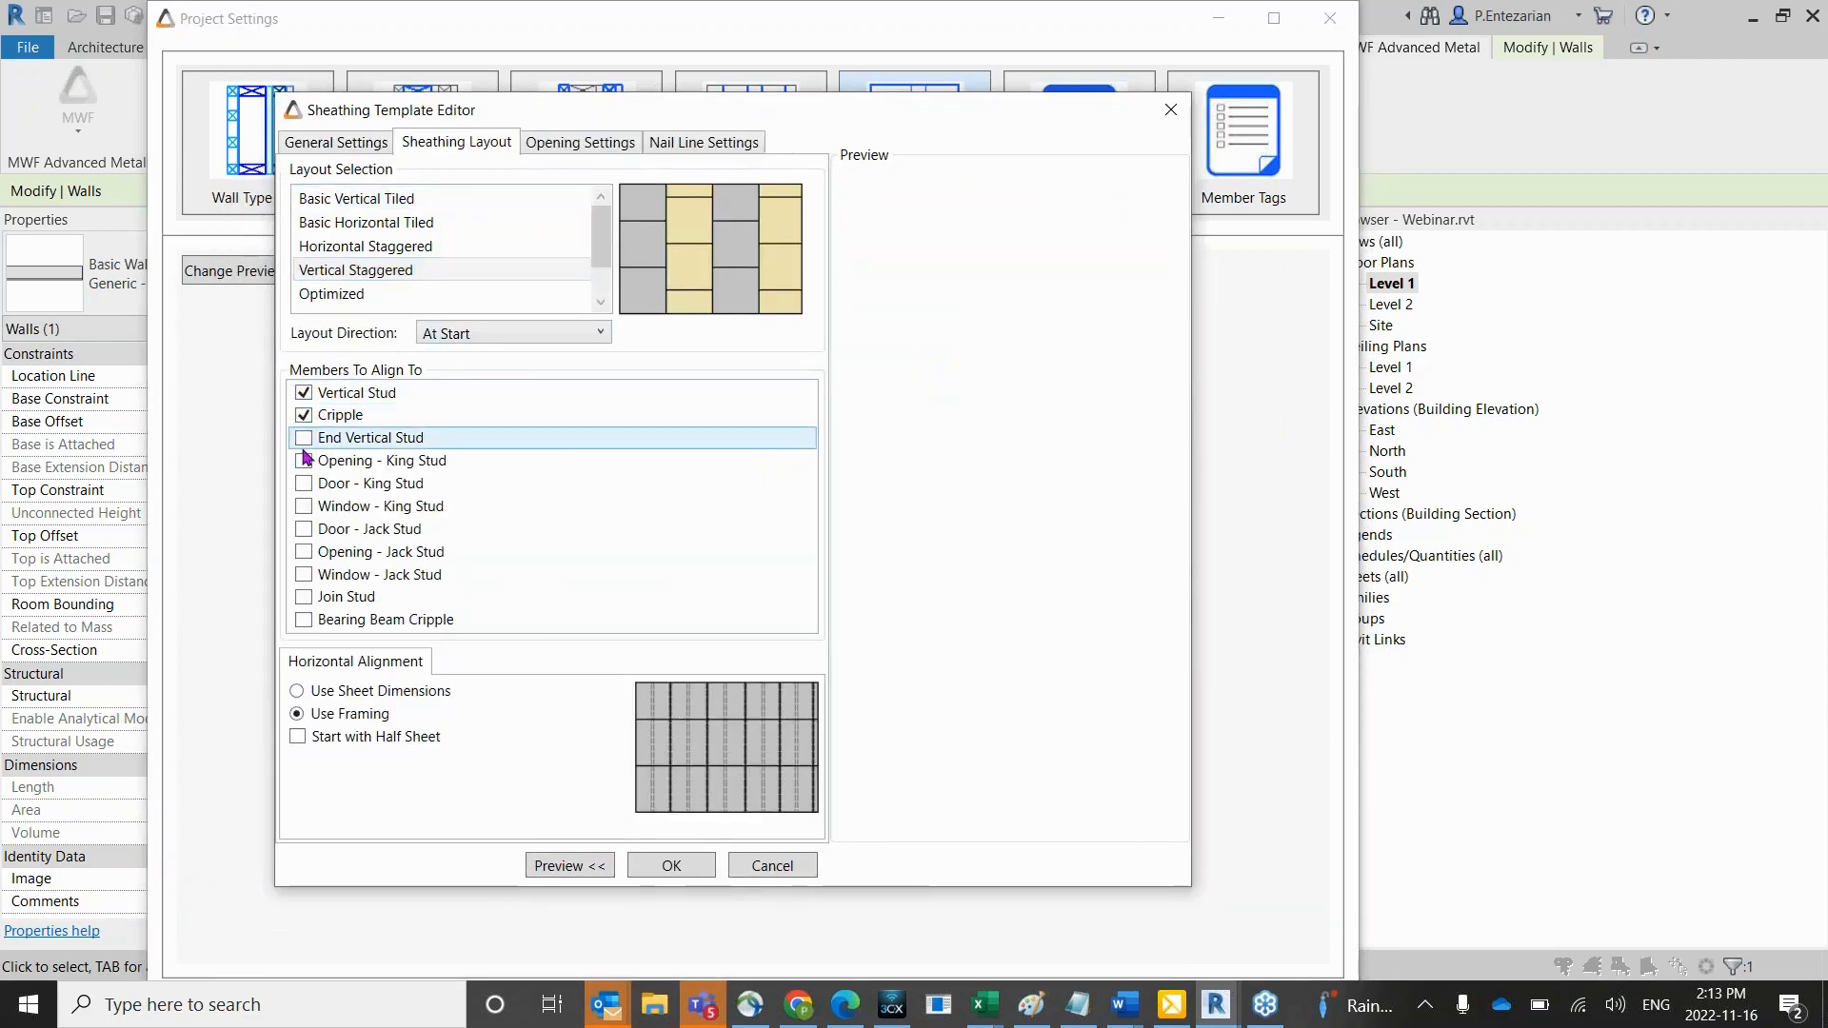
click(304, 437)
click(304, 460)
click(304, 483)
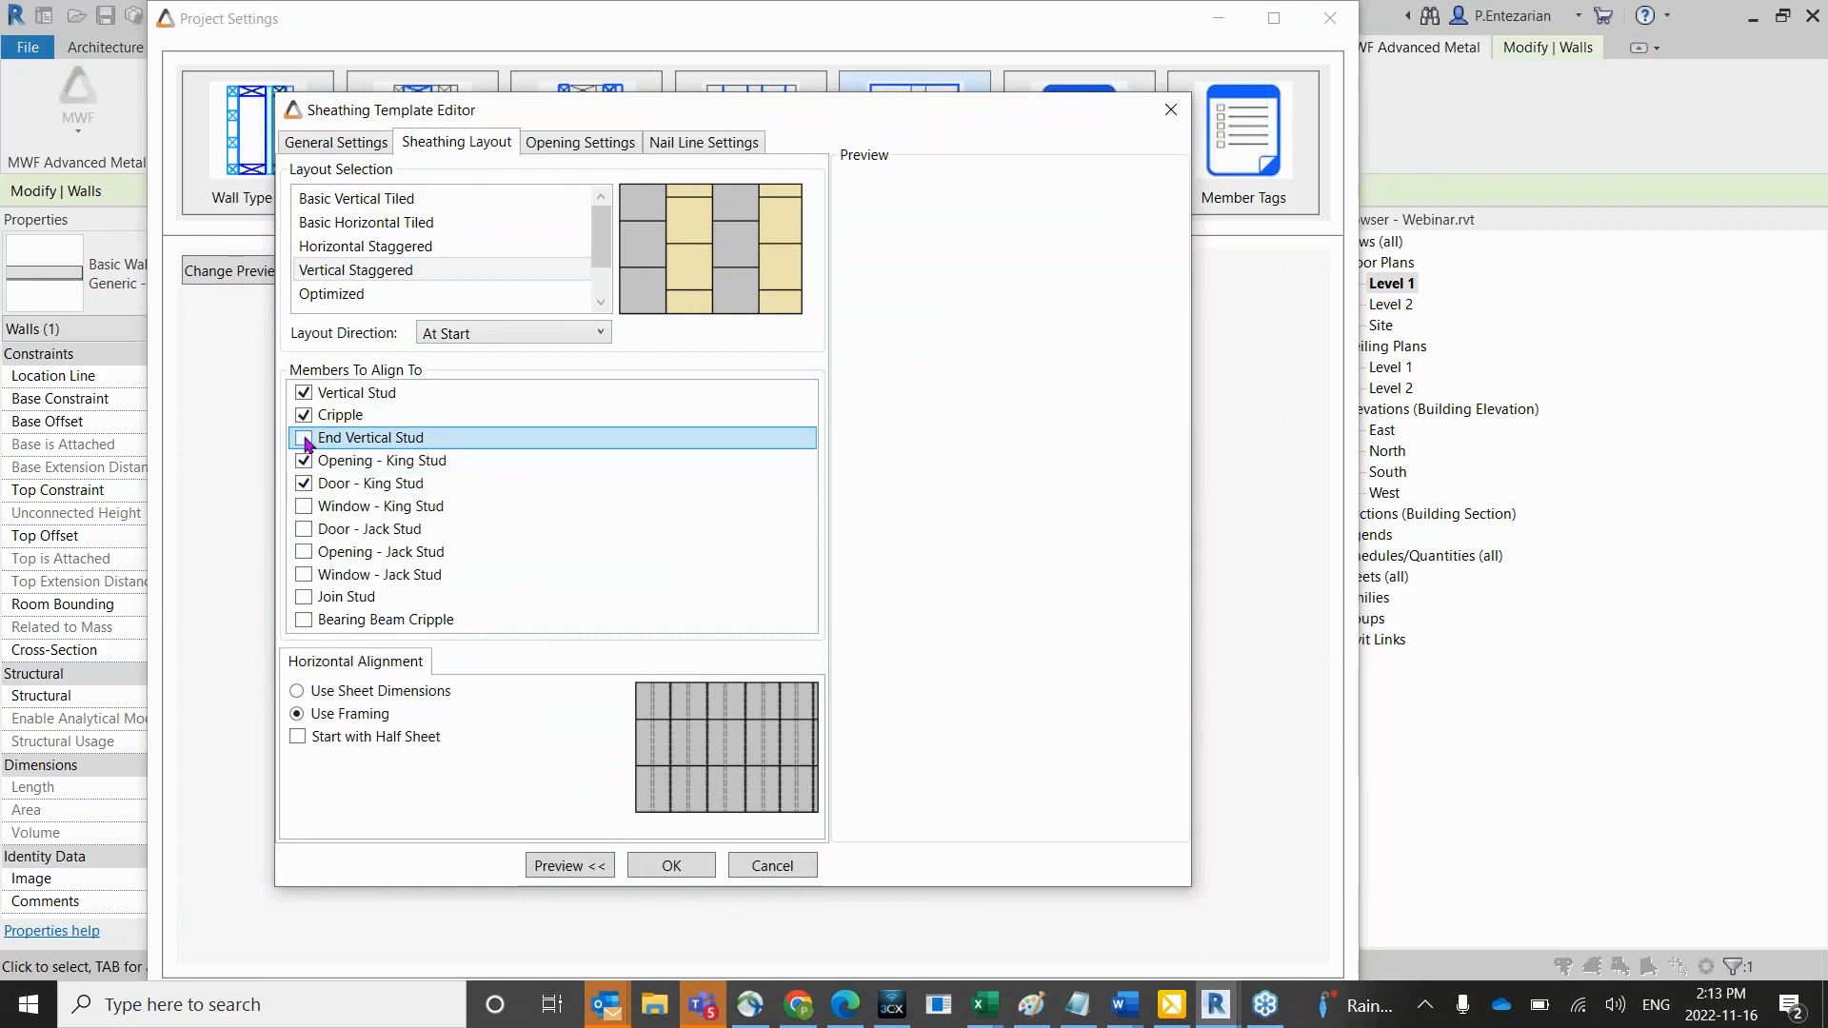
click(305, 508)
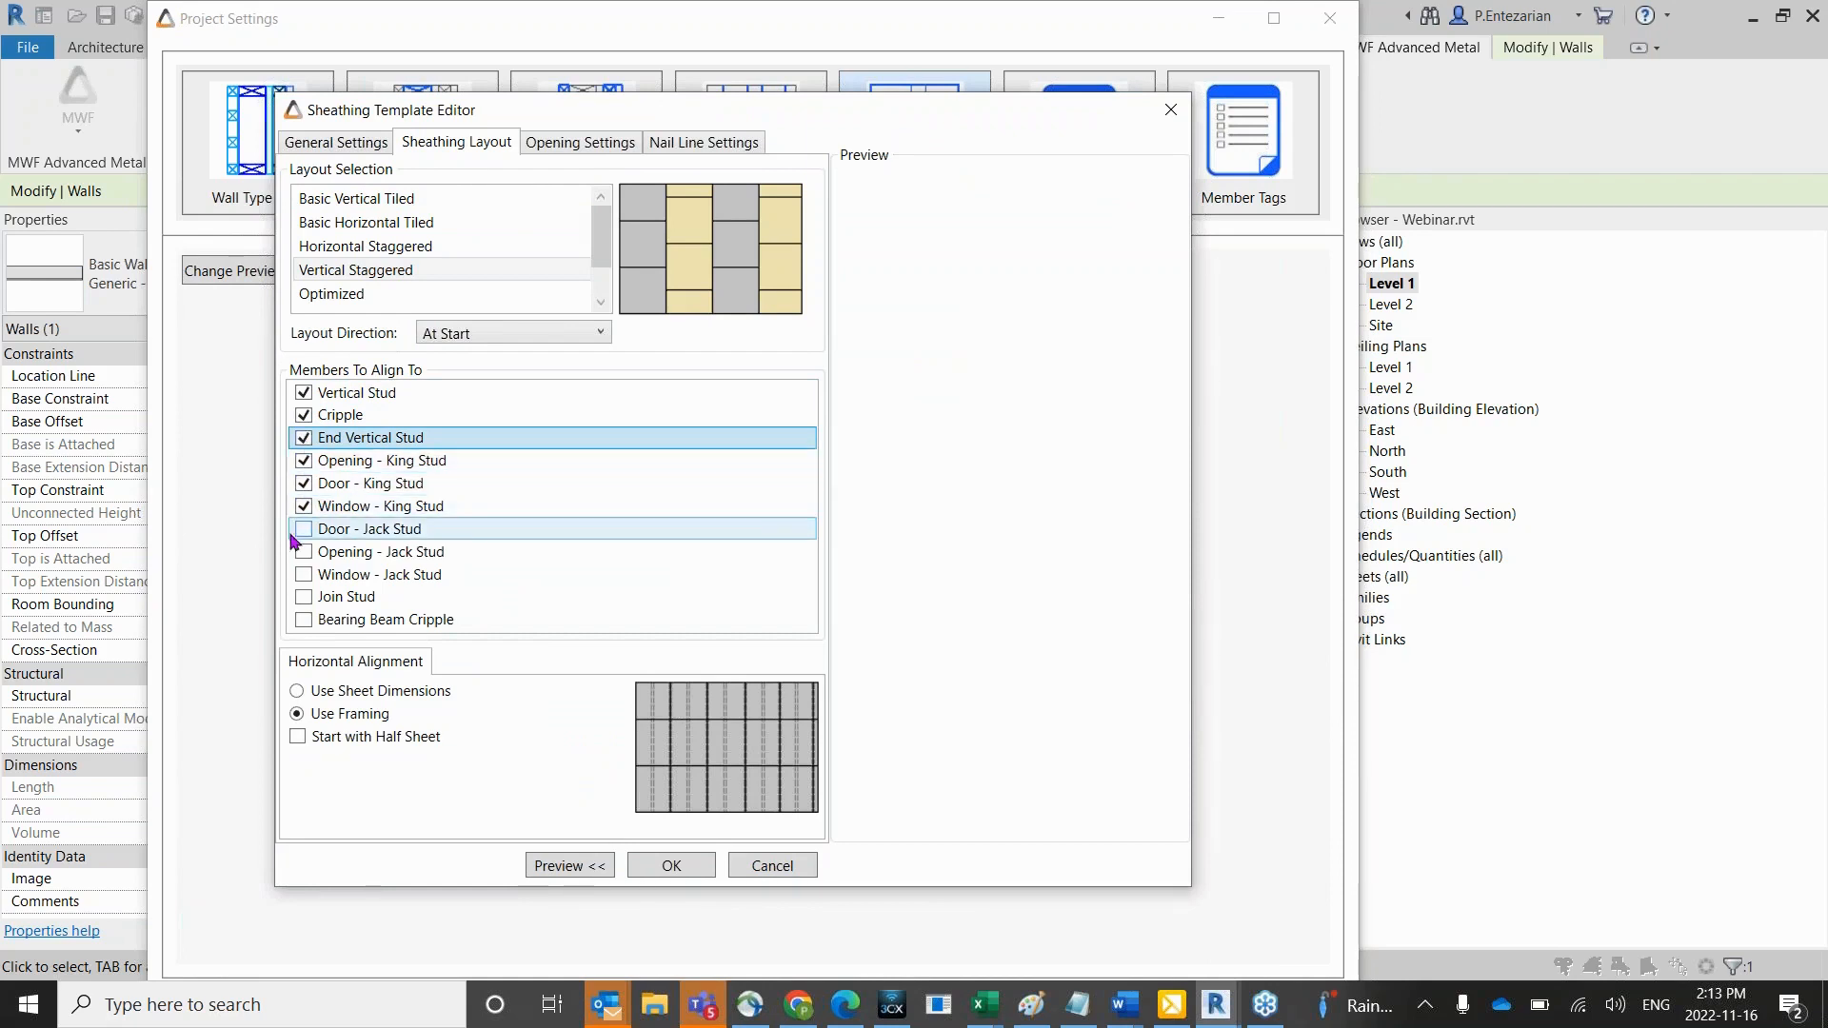
click(655, 867)
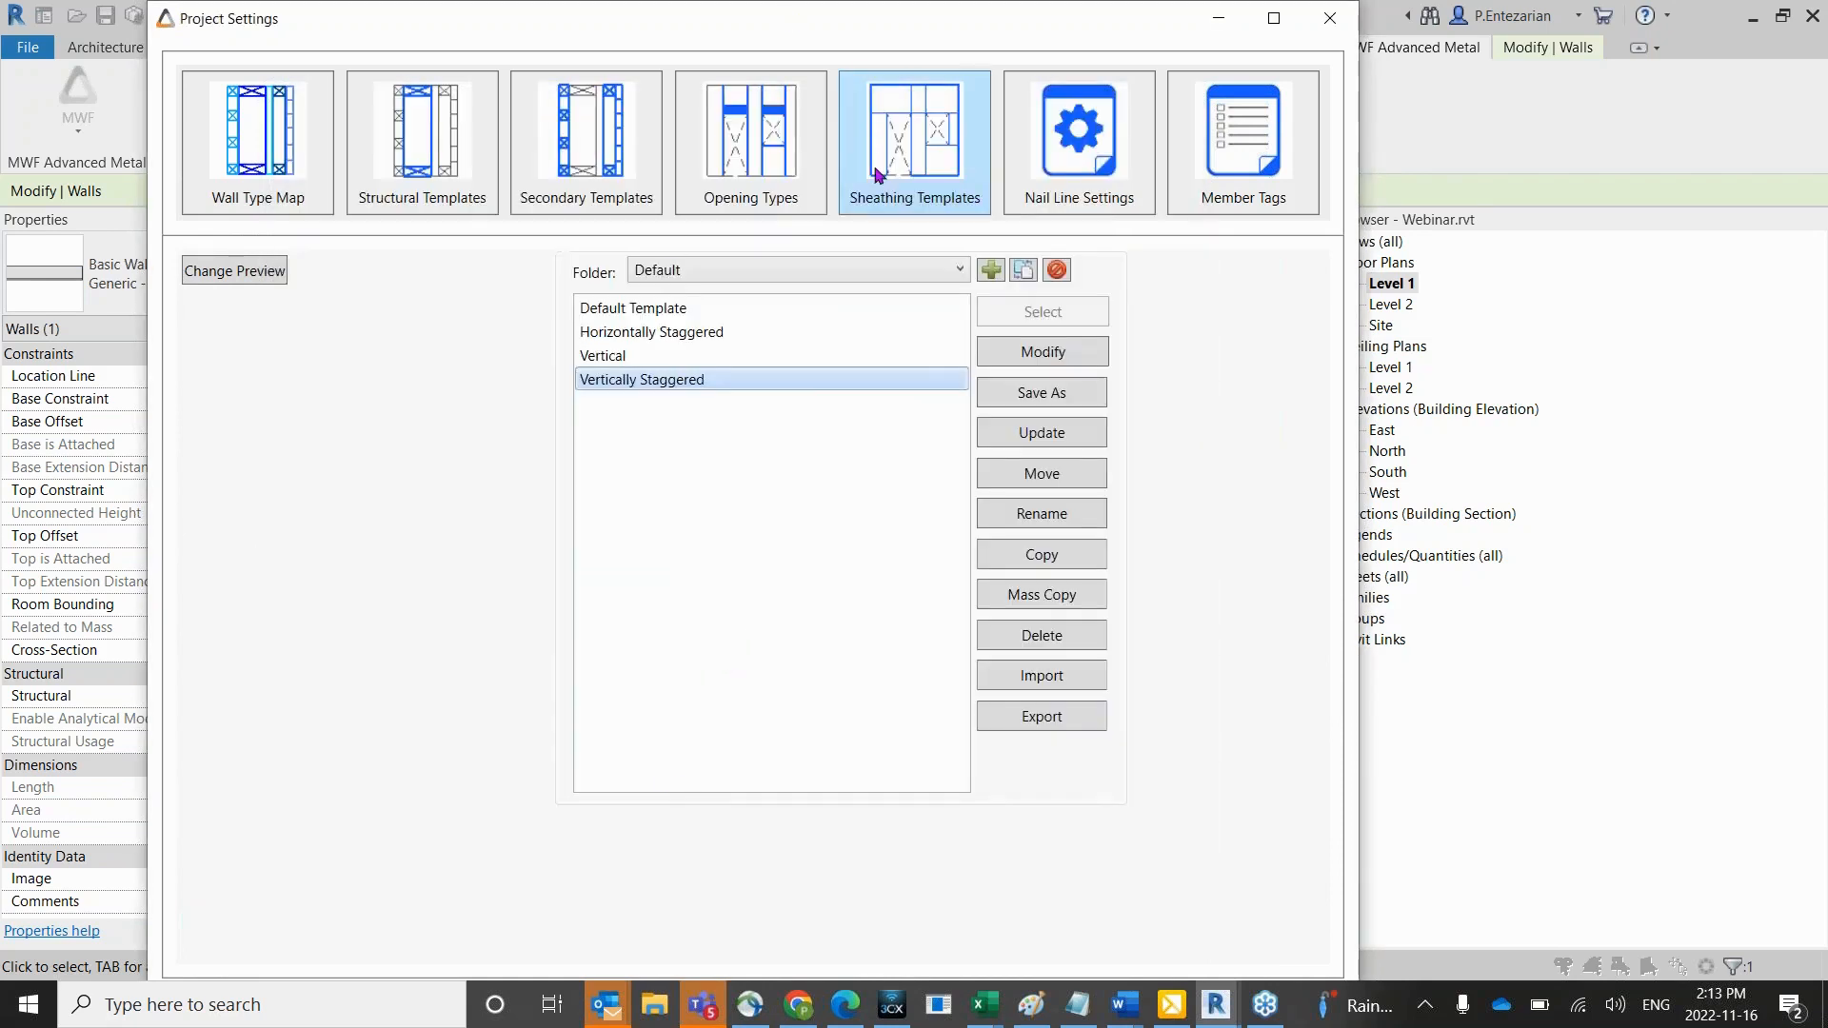
In the wall type map, assign the Light Gauge structural template to the Structure layer of the Generic - 6" wall.
click(288, 188)
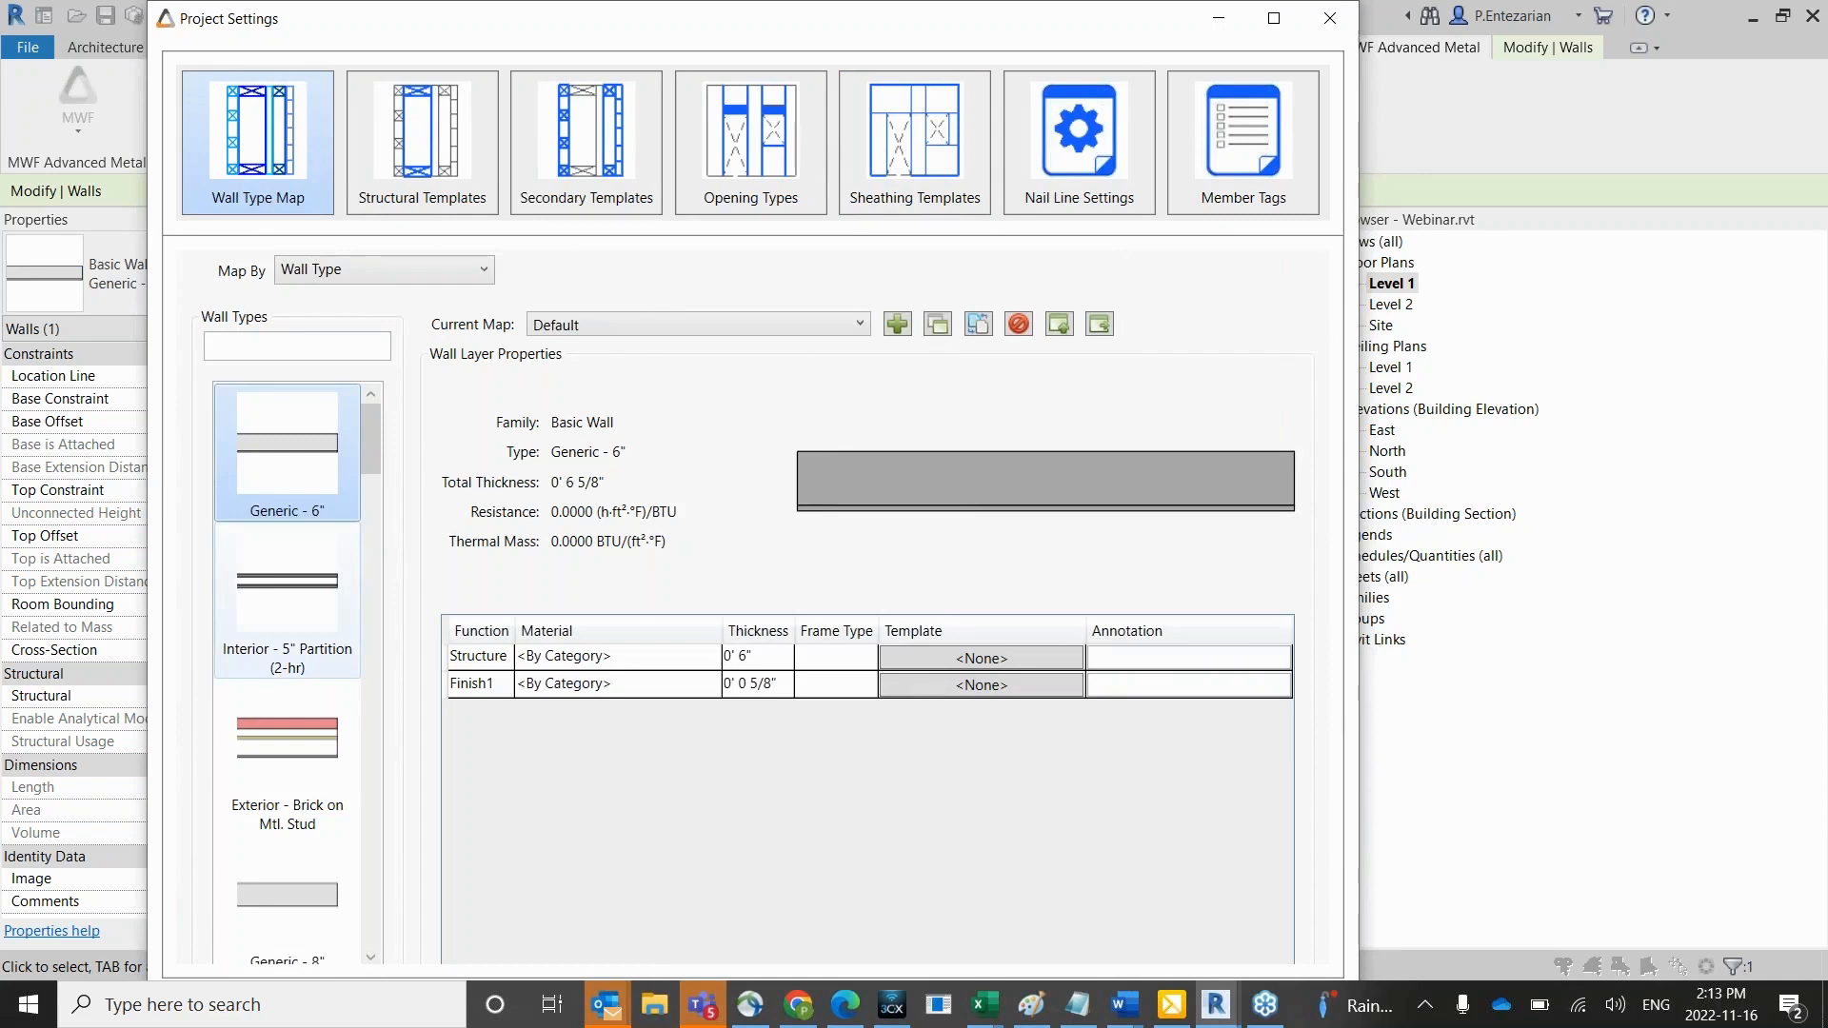
click(978, 686)
click(609, 265)
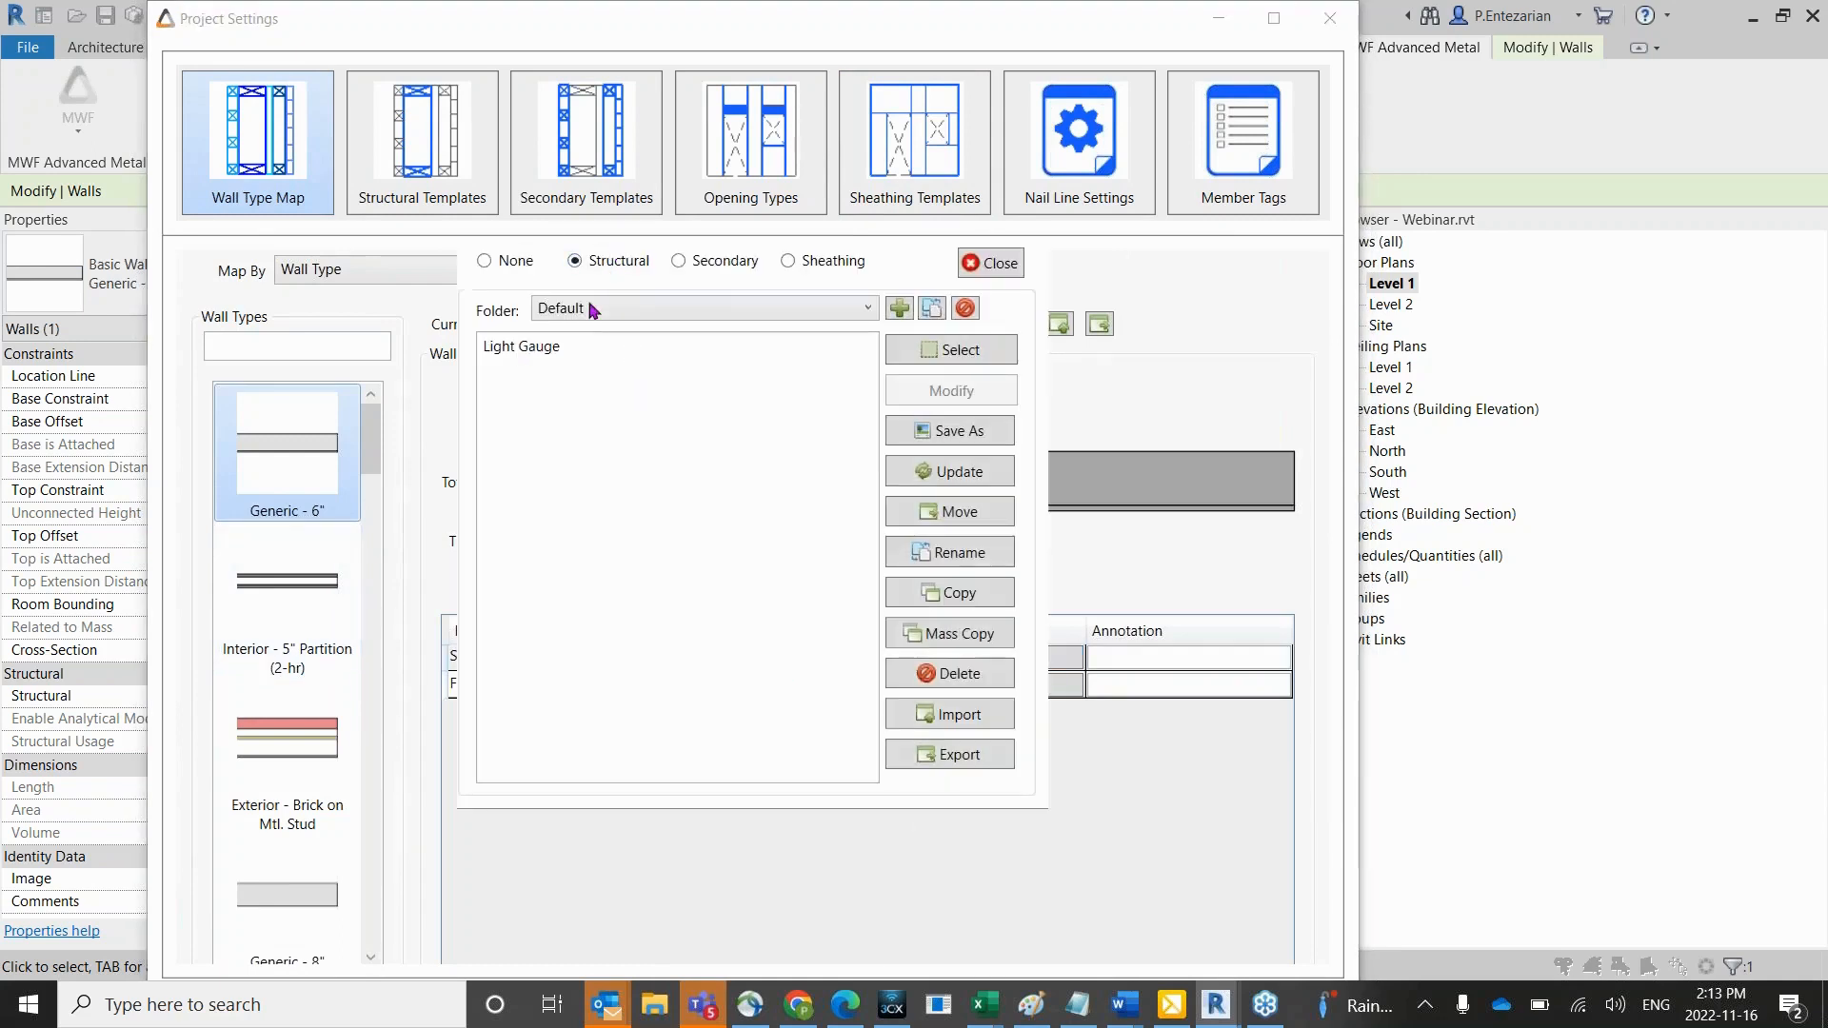
click(533, 350)
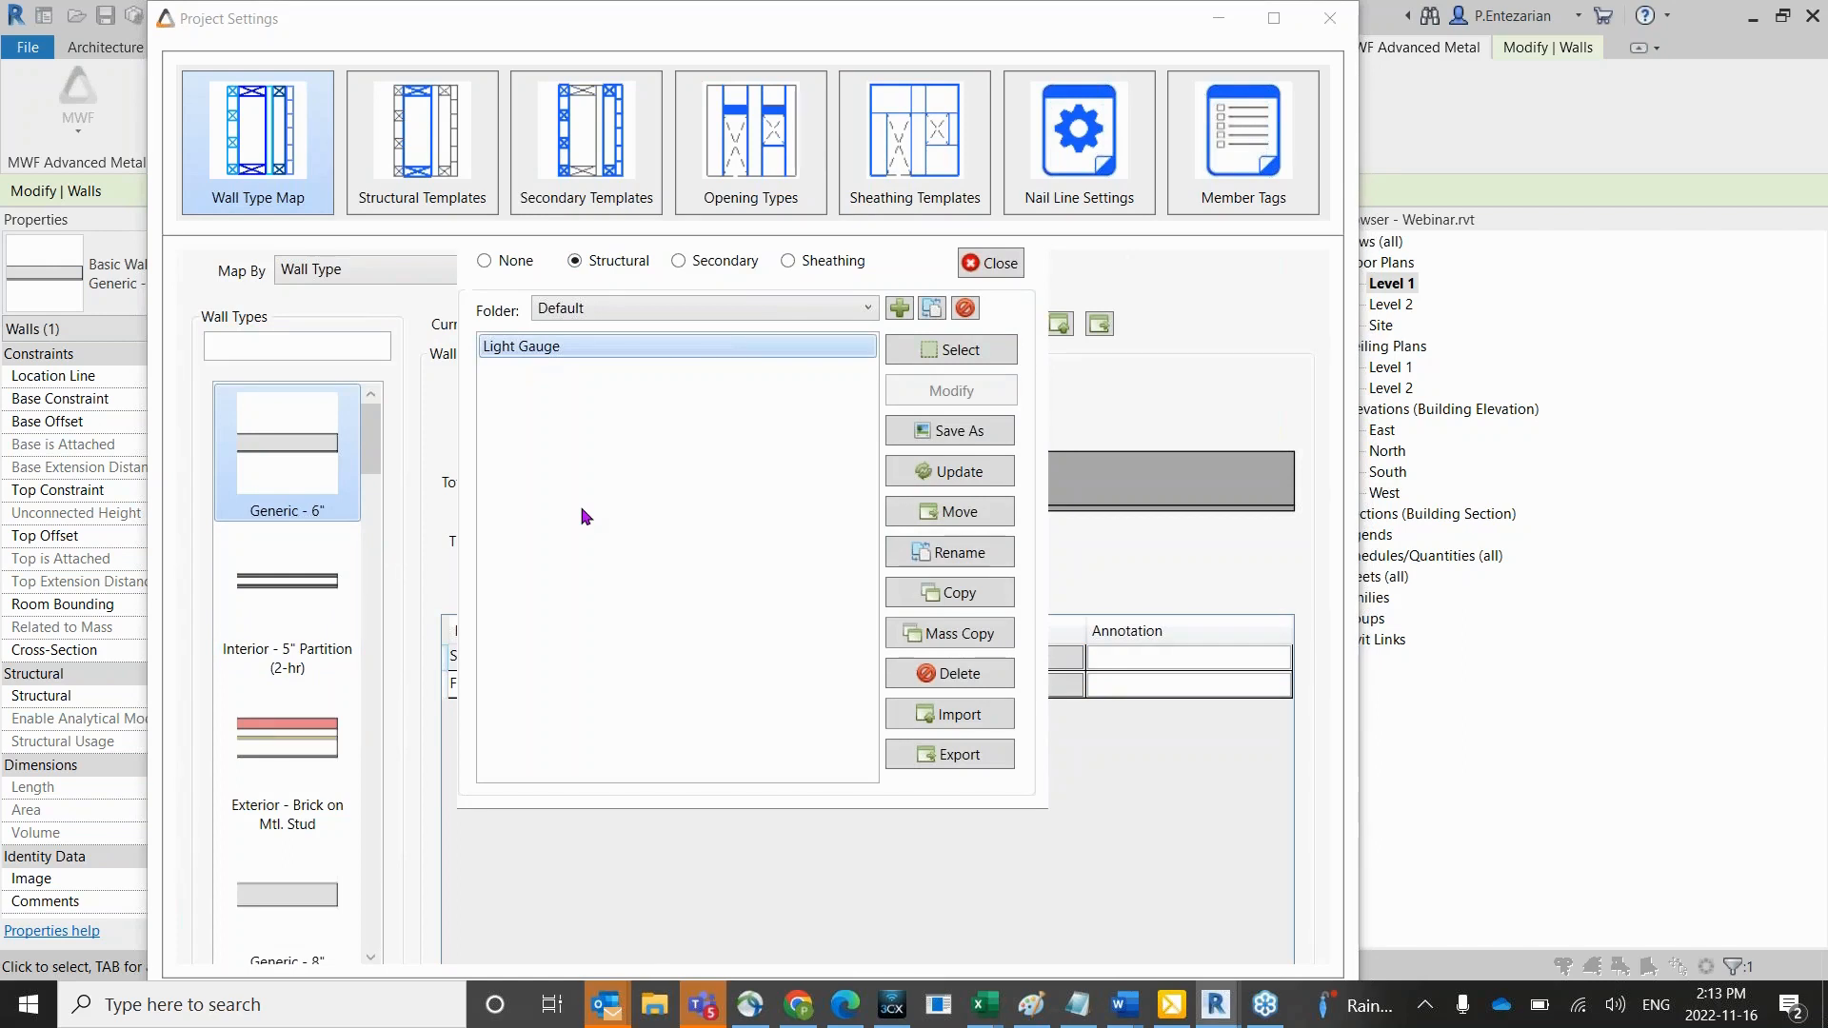
click(952, 353)
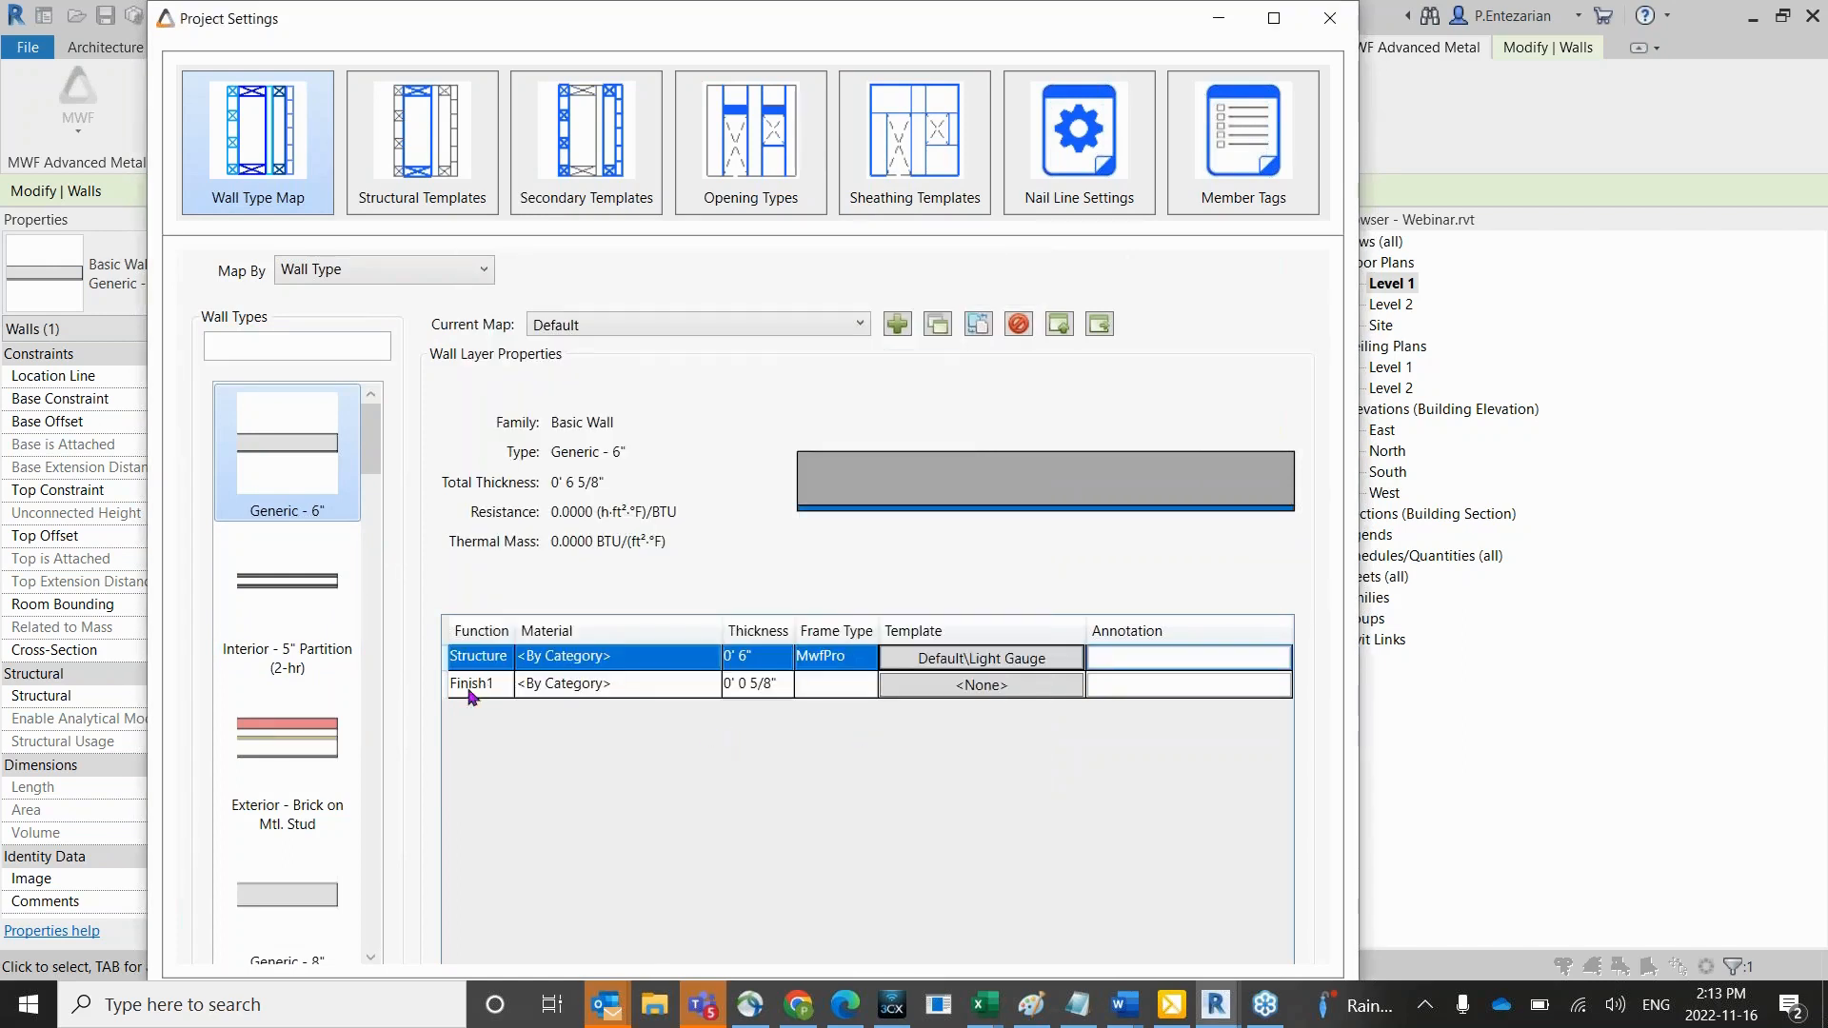
Assign the Horizontally Staggered sheathing template to the Finish1 layer of the Generic - 6" wall.
click(1014, 686)
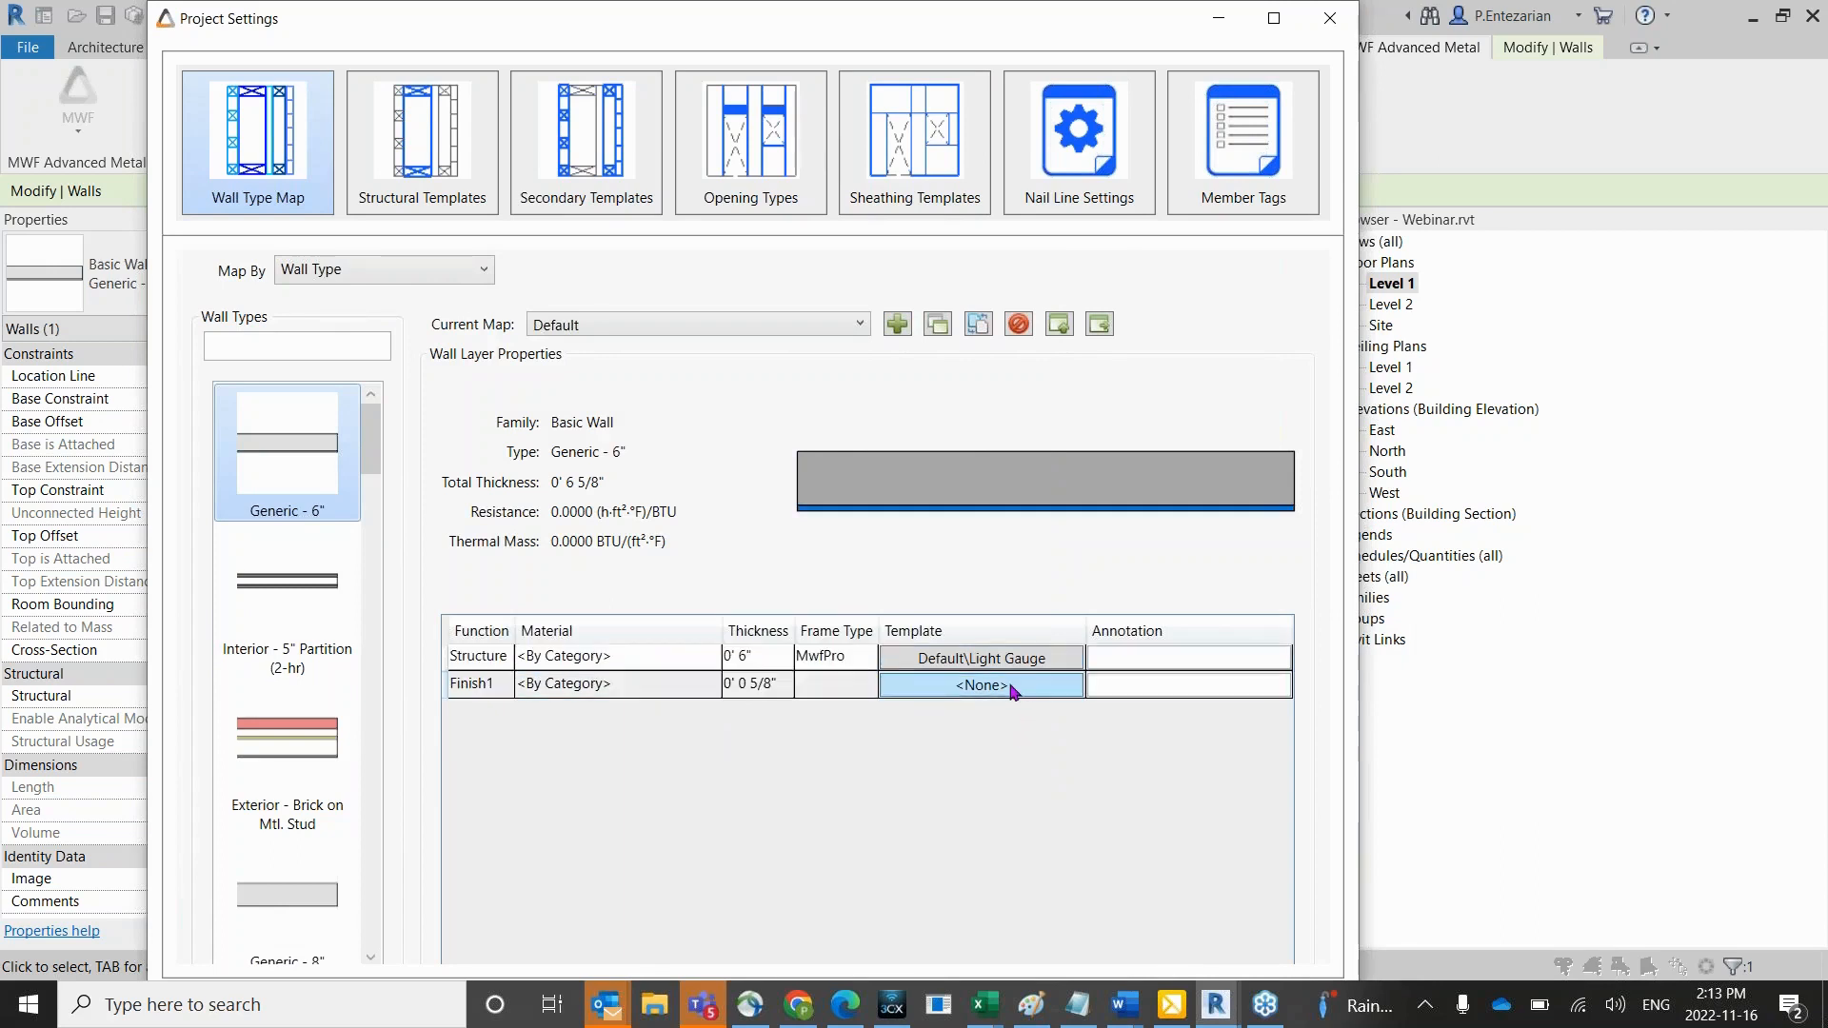
click(826, 274)
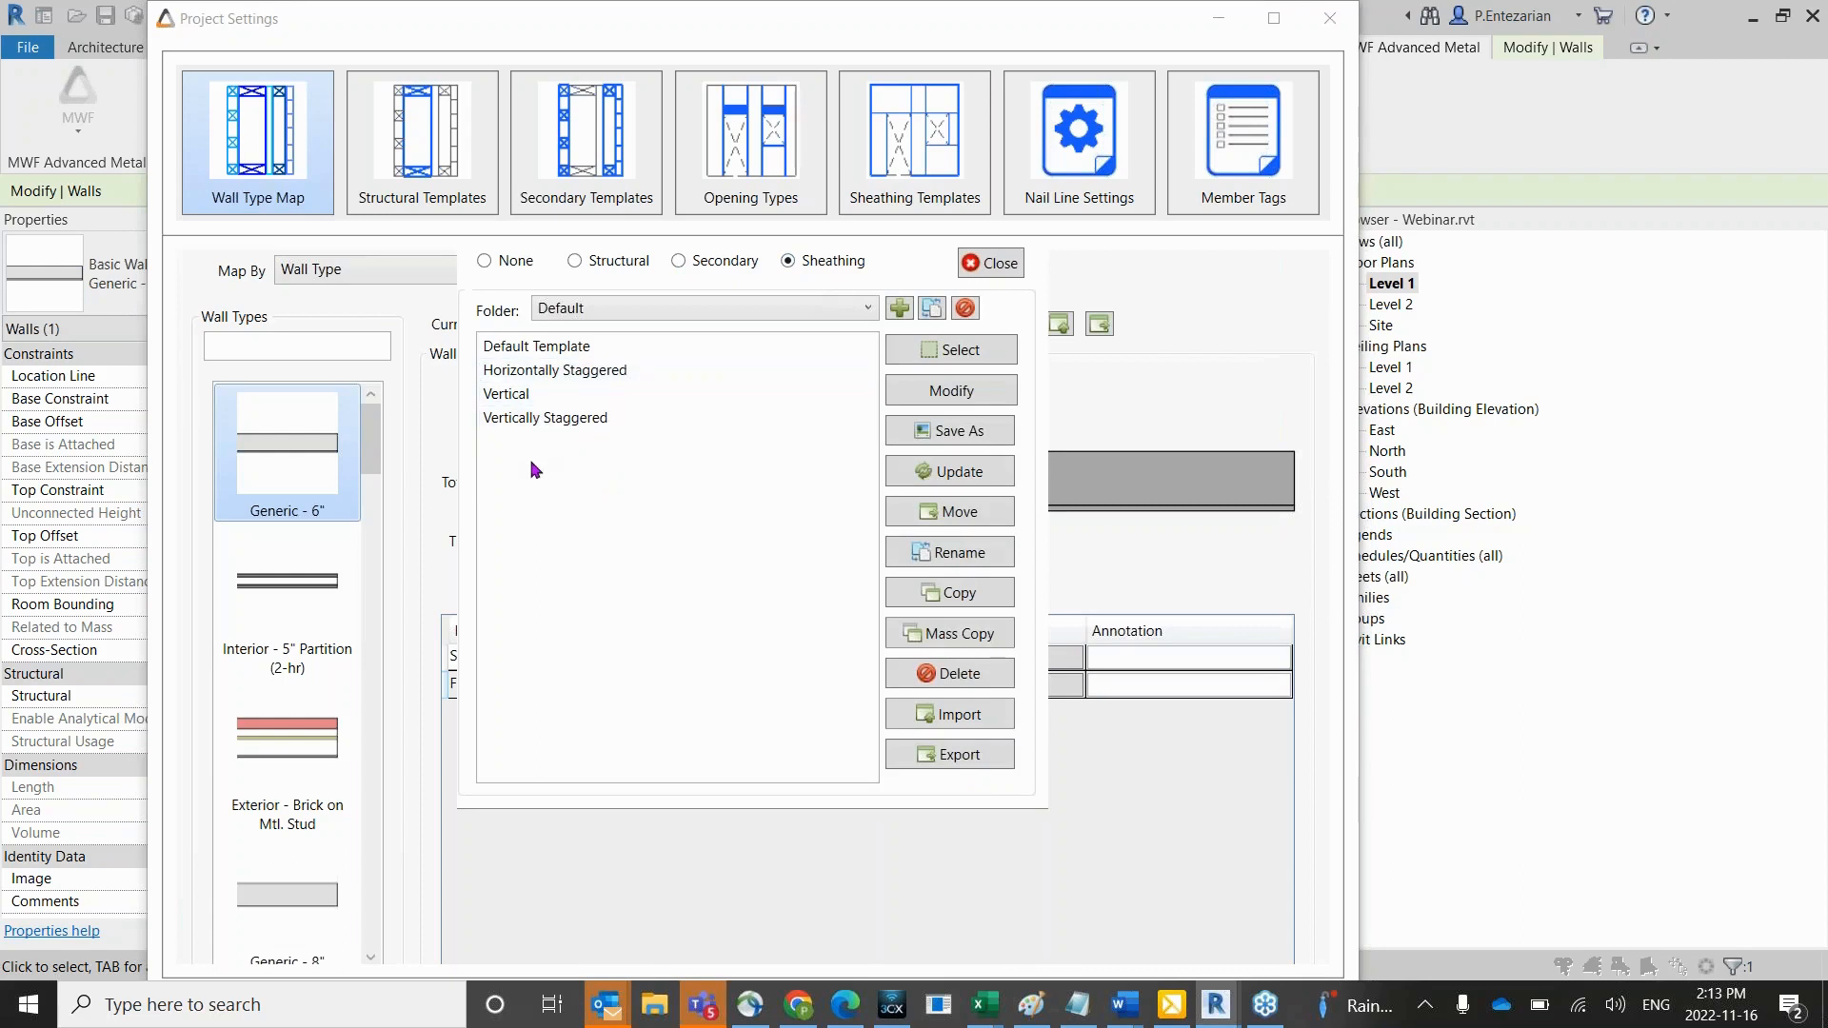
click(540, 370)
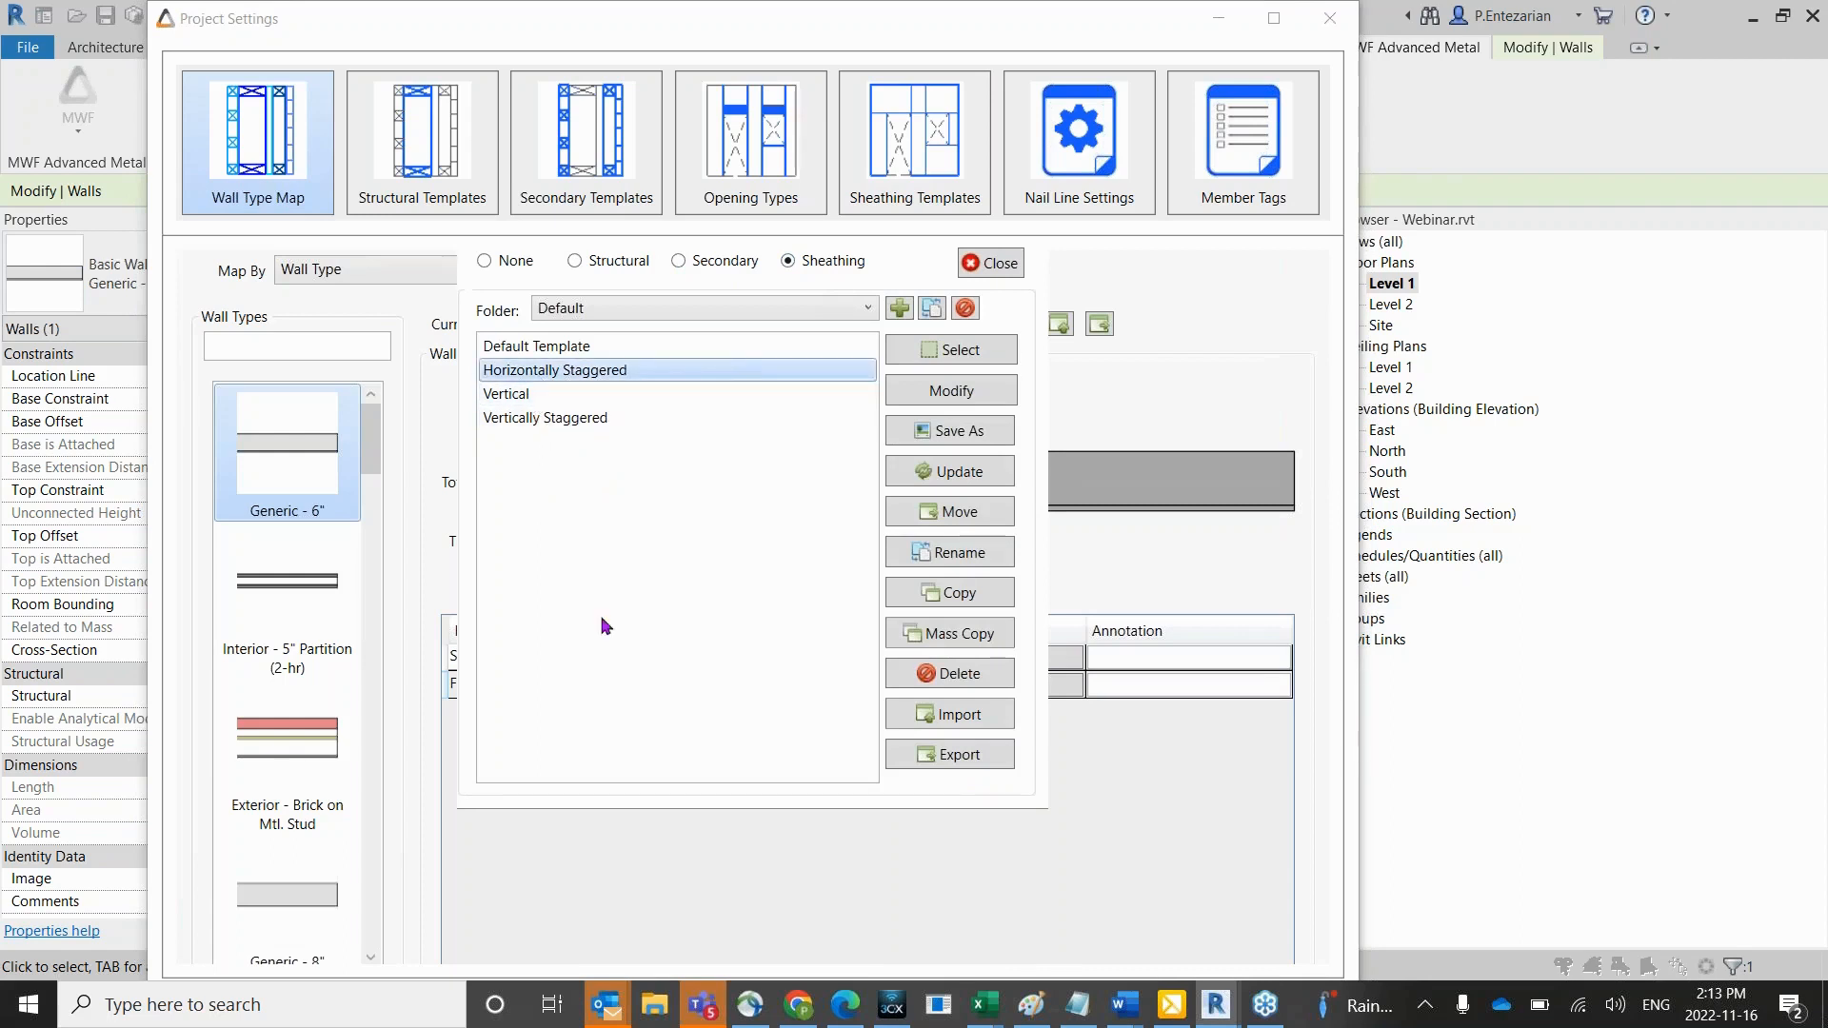
click(945, 350)
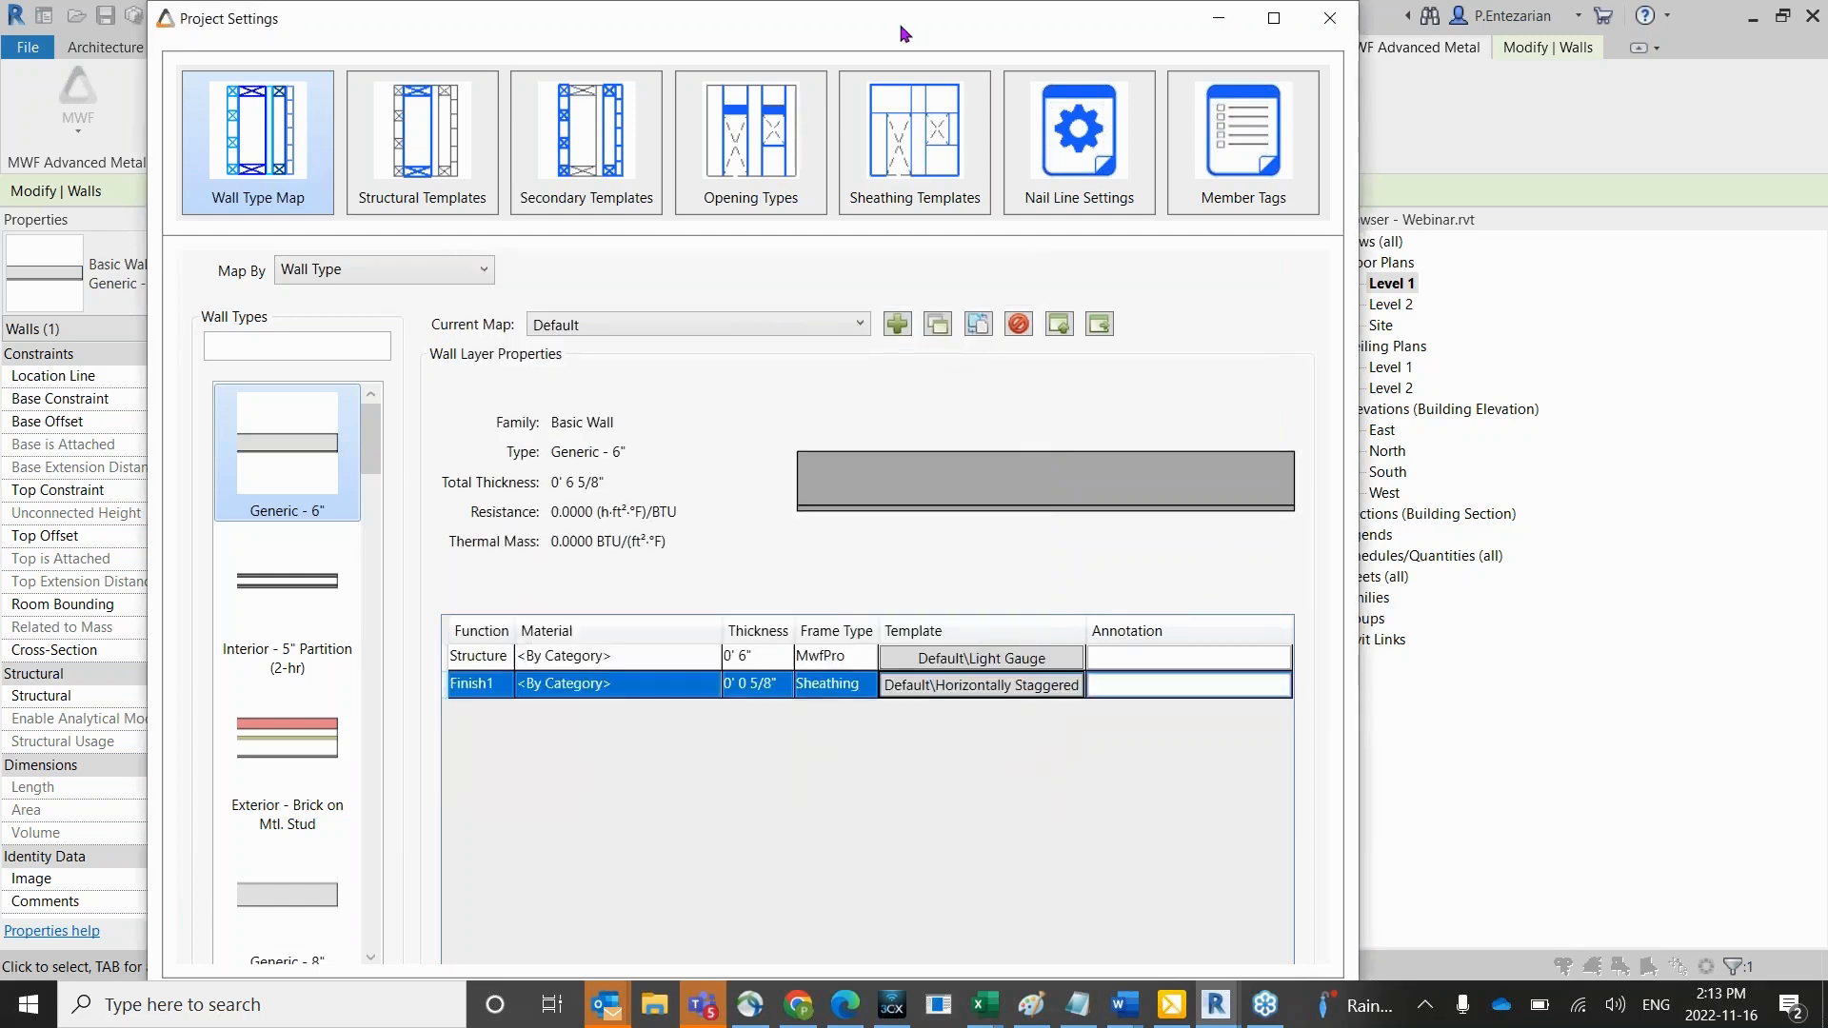
Save the wall type map with the Generic - 6" wall's framing and sheathing templates in the project settings.
drag(904, 35, 861, 1)
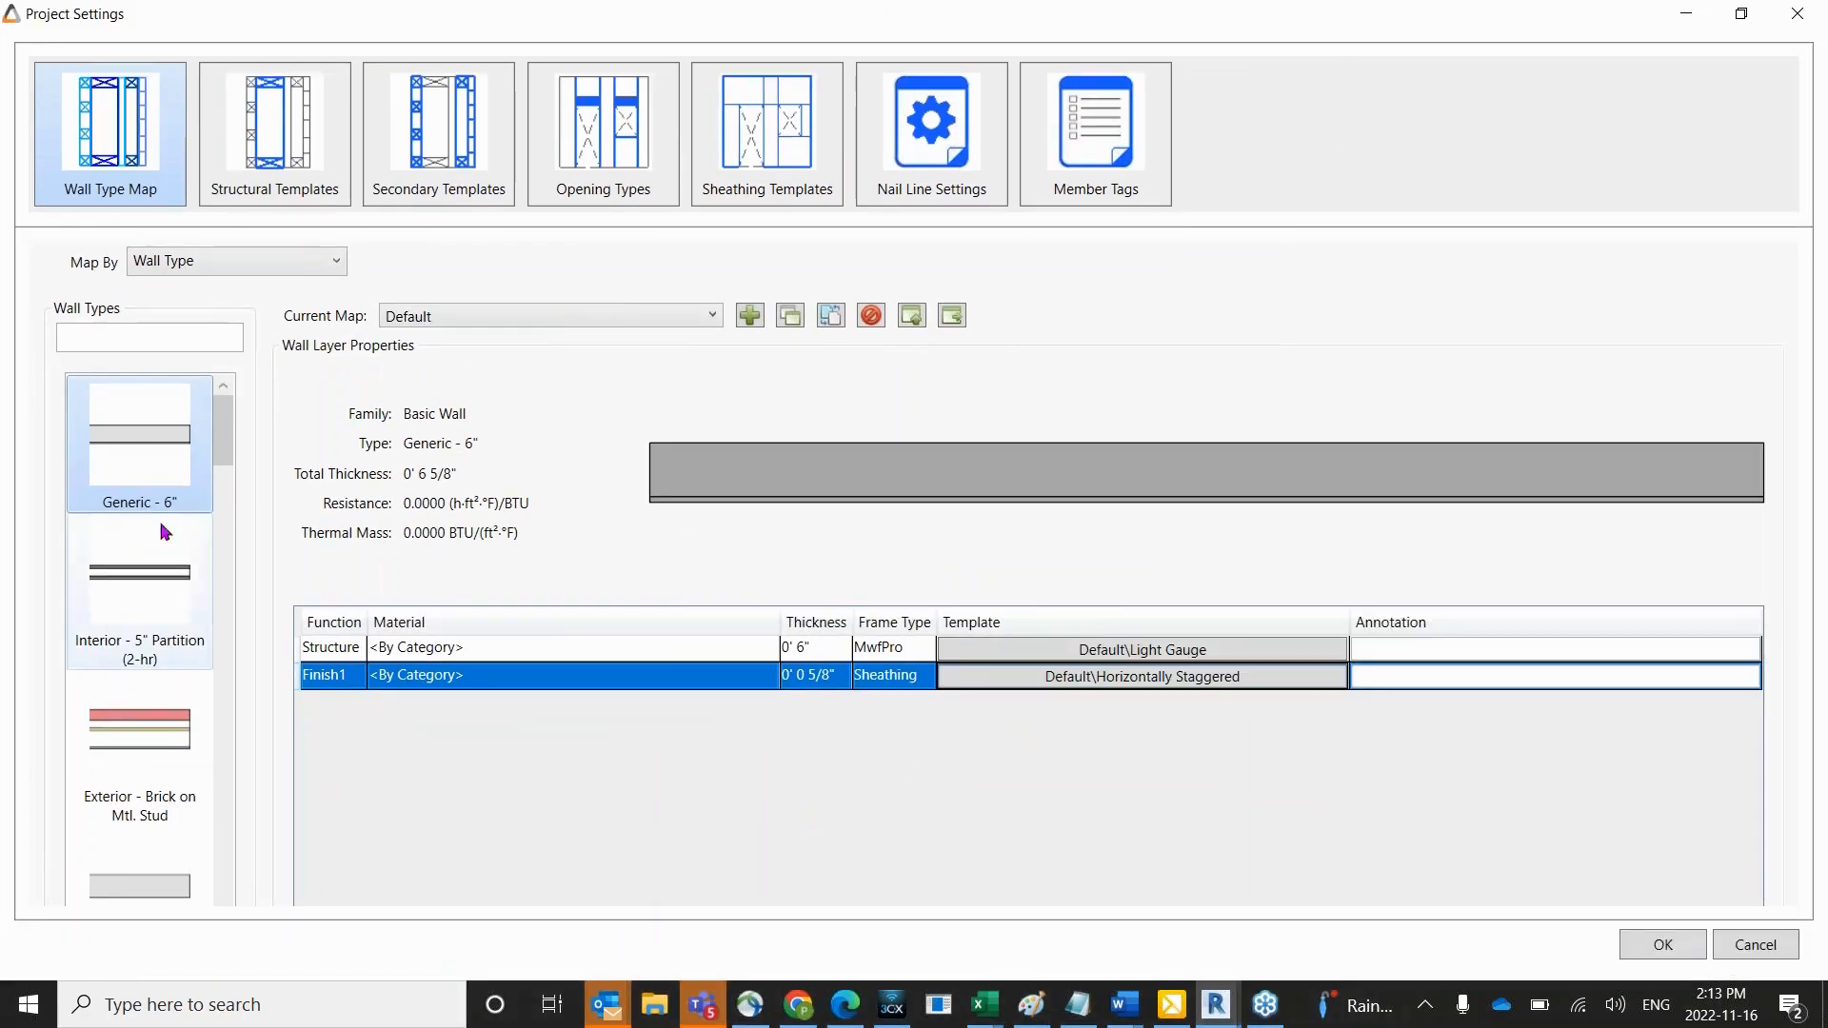
click(1635, 950)
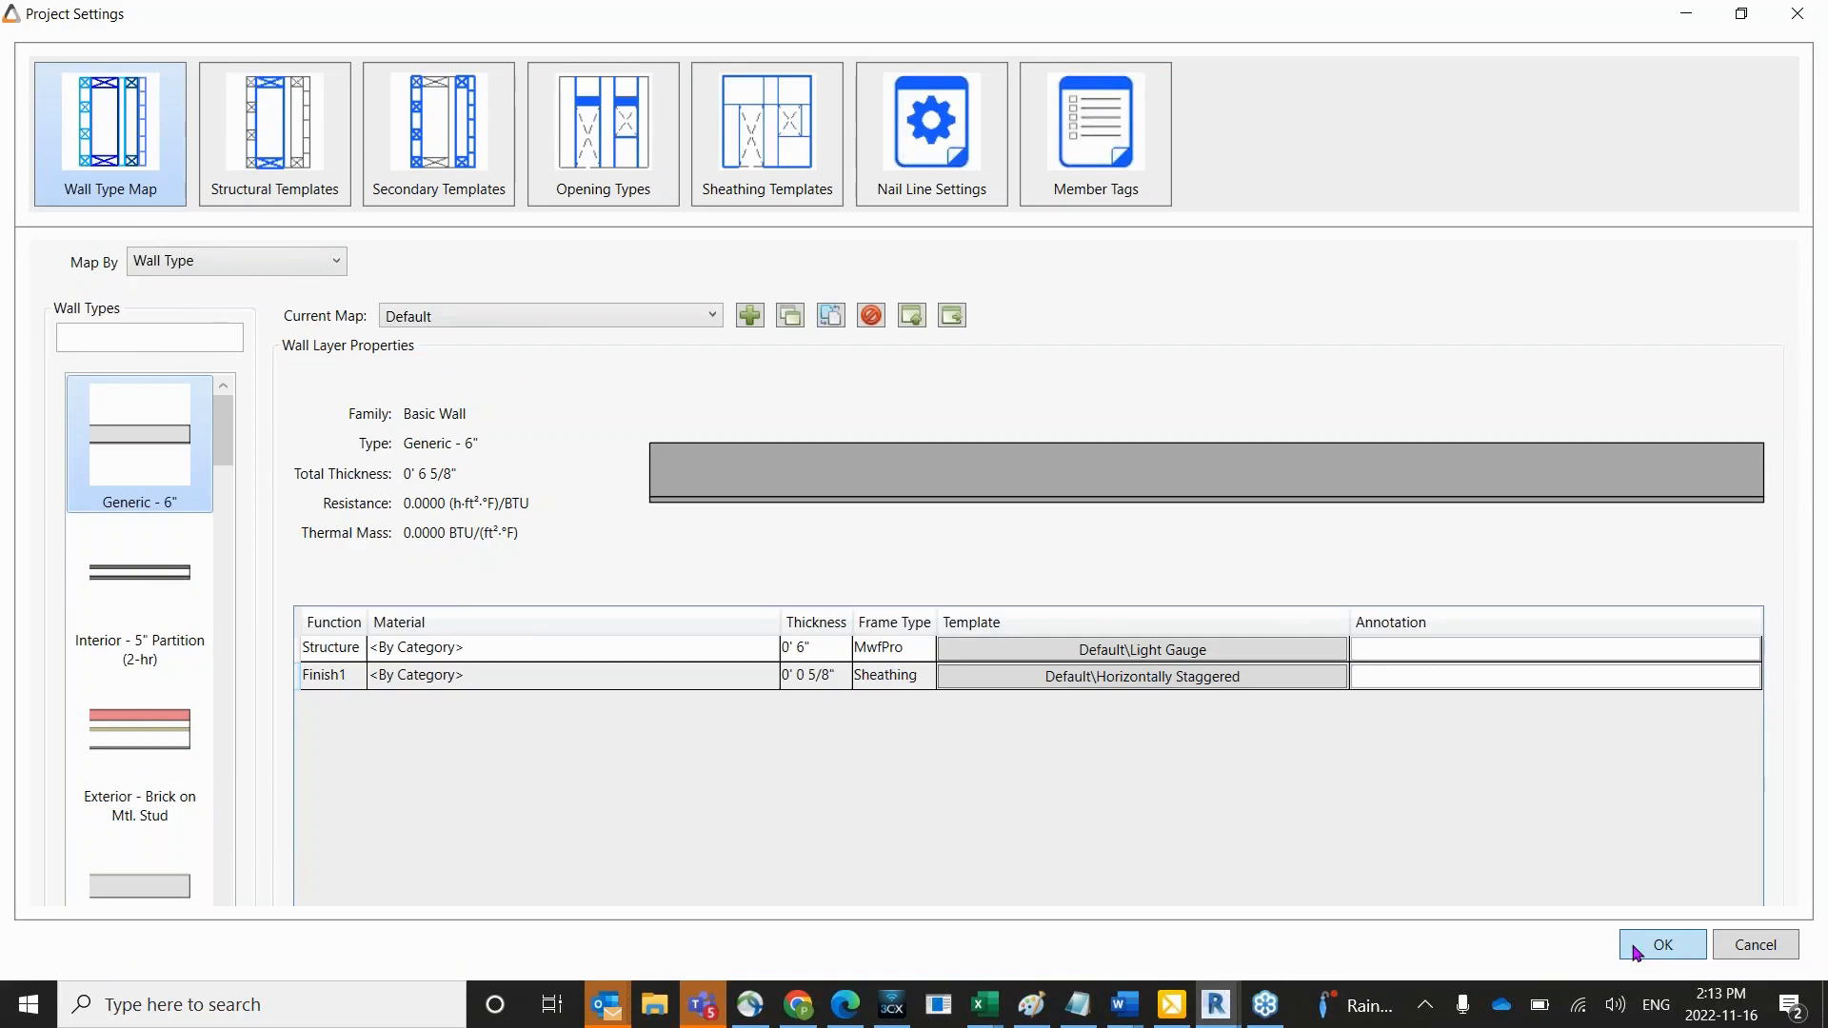
click(1635, 950)
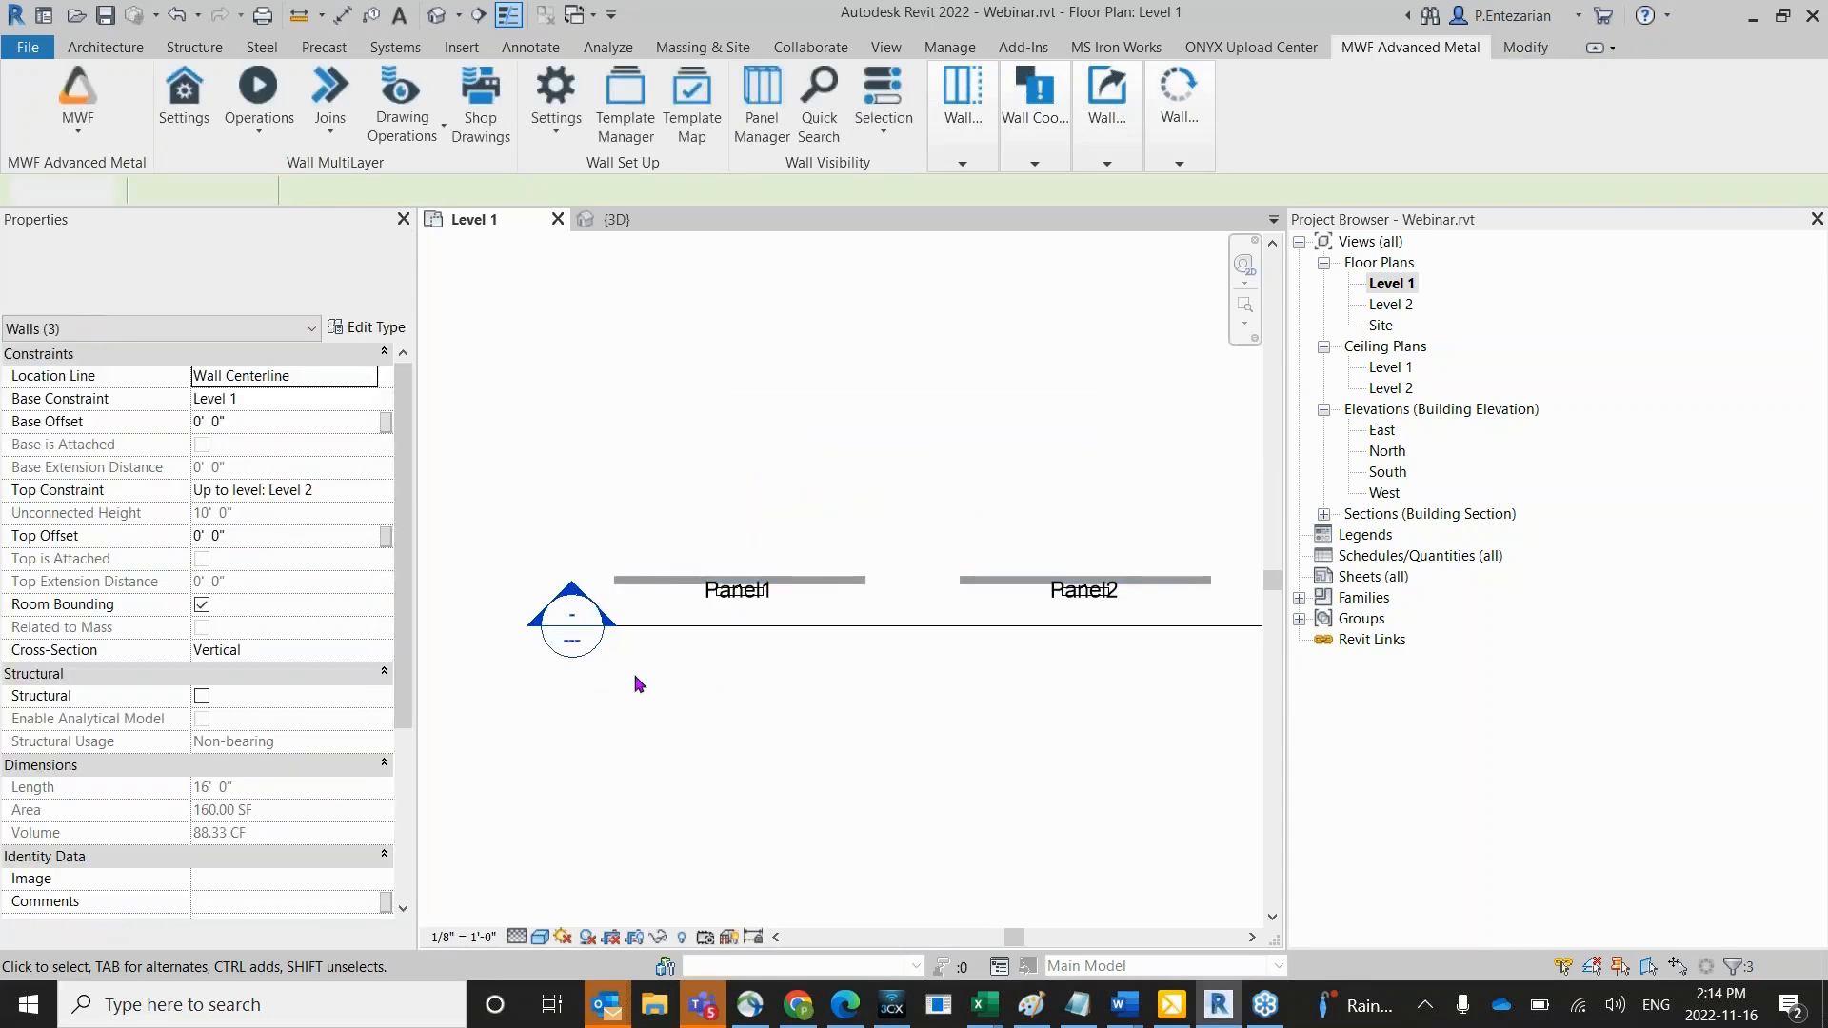
In the Section 1 view, set the detail level to Fine and show the panels with shaded surfaces.
scroll(579, 623, up, 1)
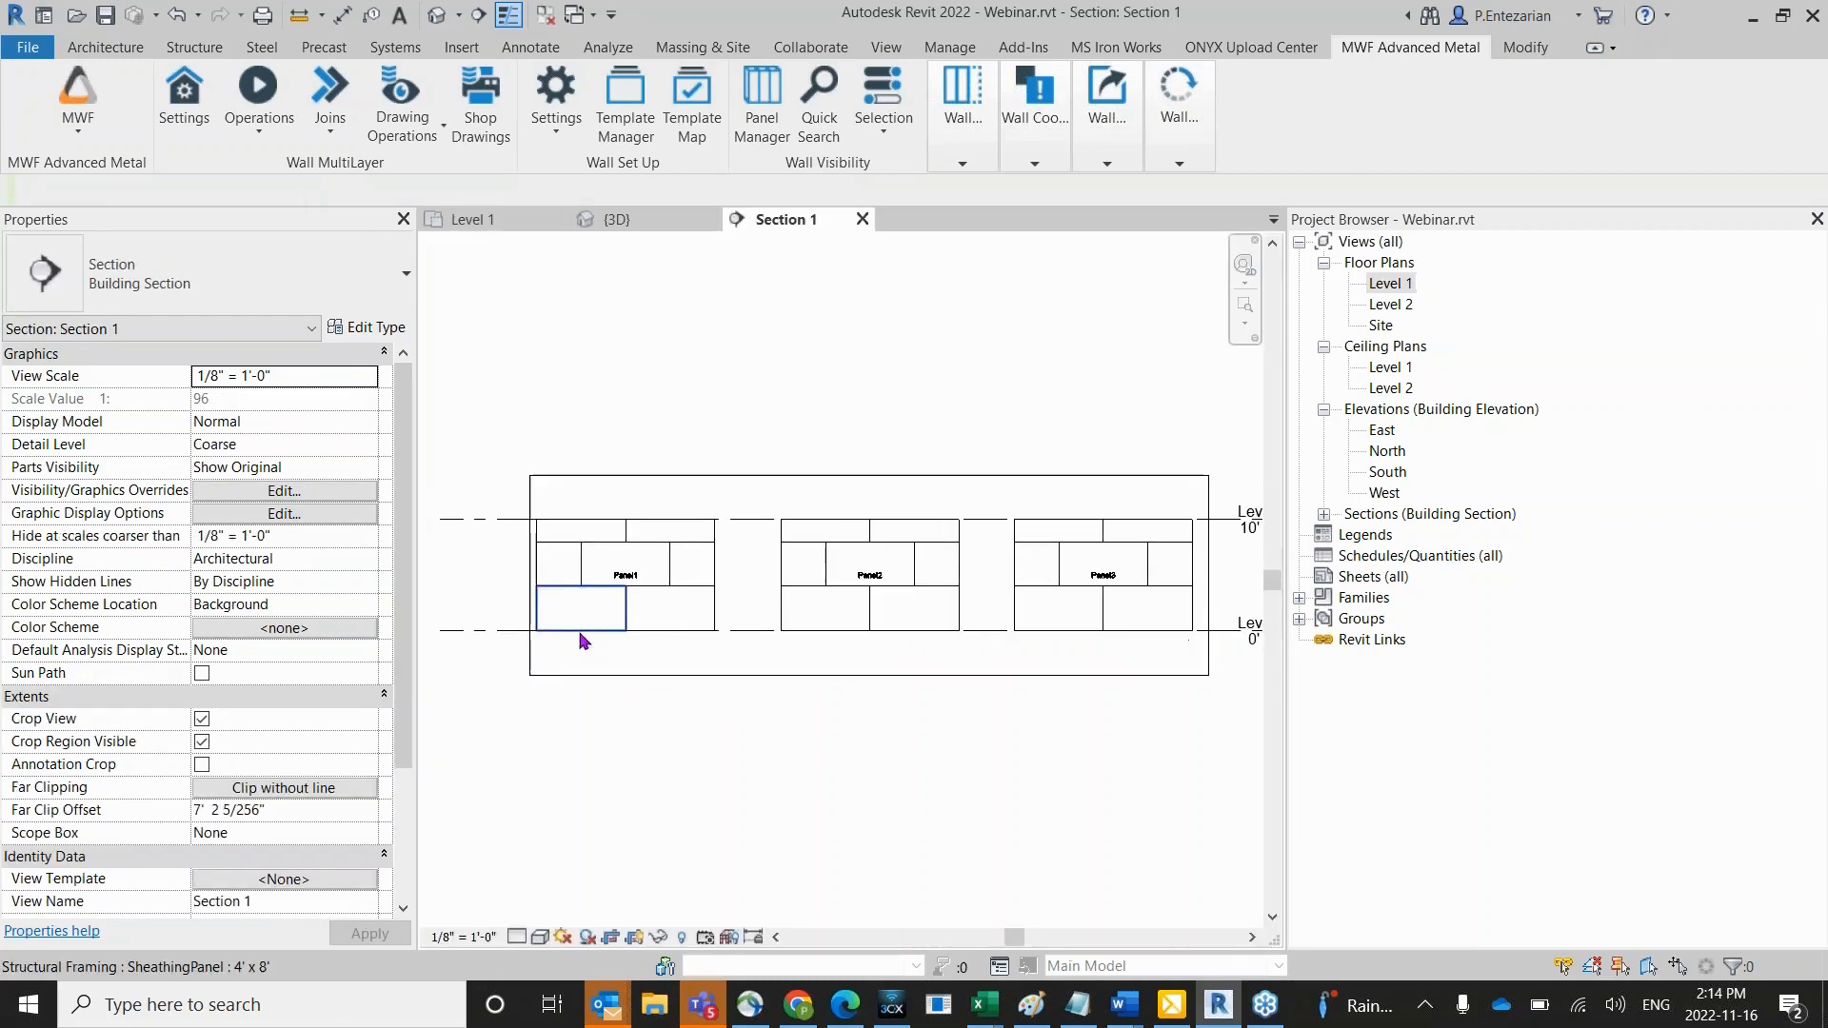
click(519, 937)
click(545, 911)
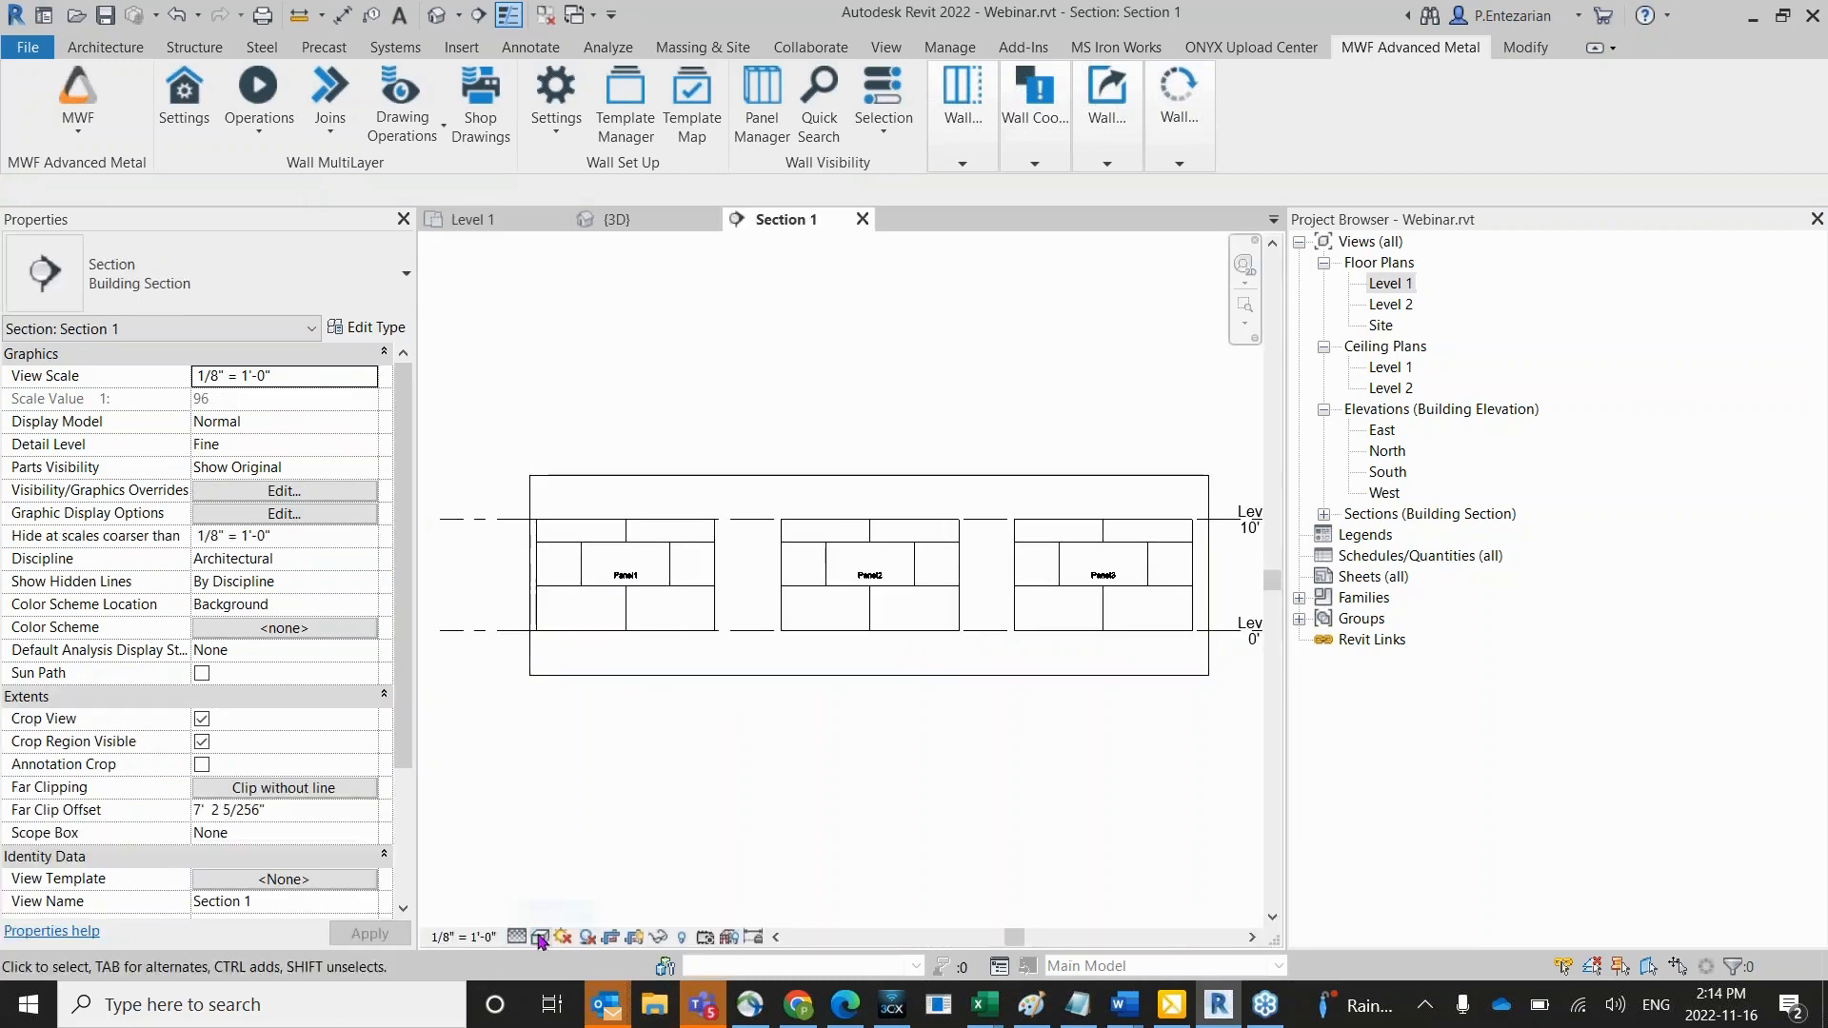
click(540, 937)
click(580, 864)
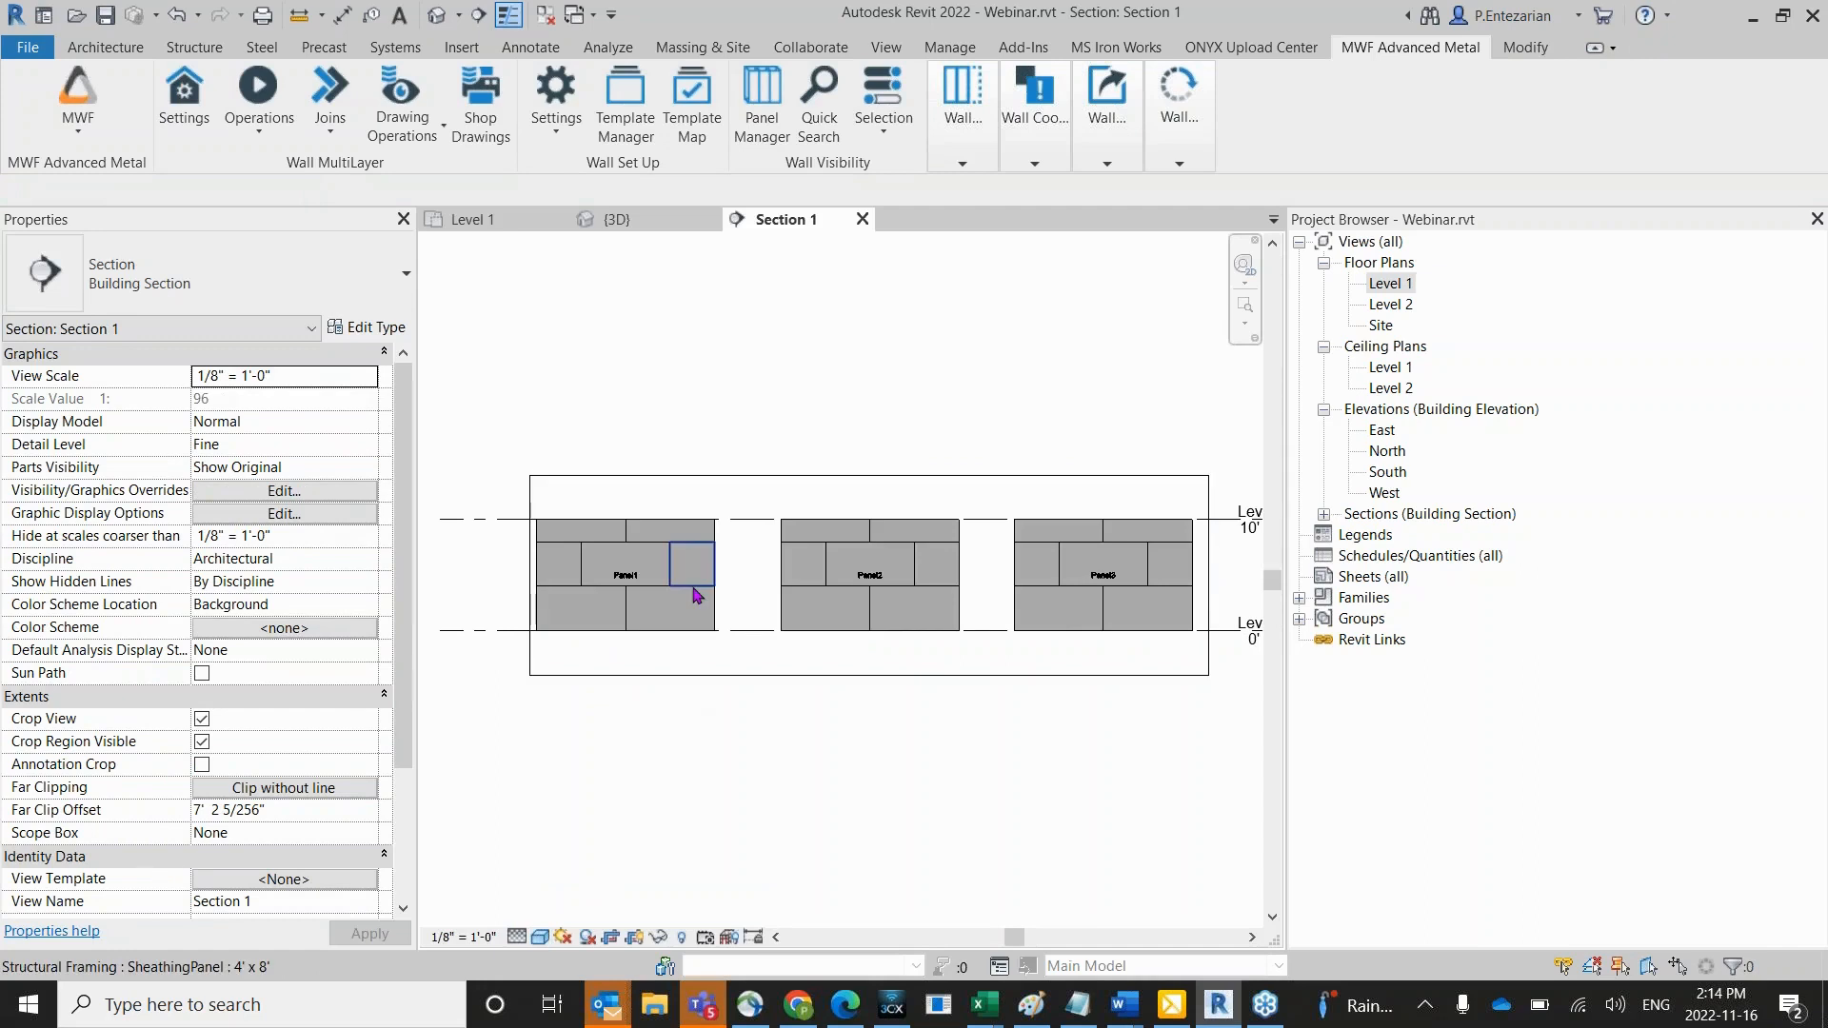
Extend the Section 1 crop region slightly outward beyond the outer end of Panel1.
scroll(718, 636, down, 1)
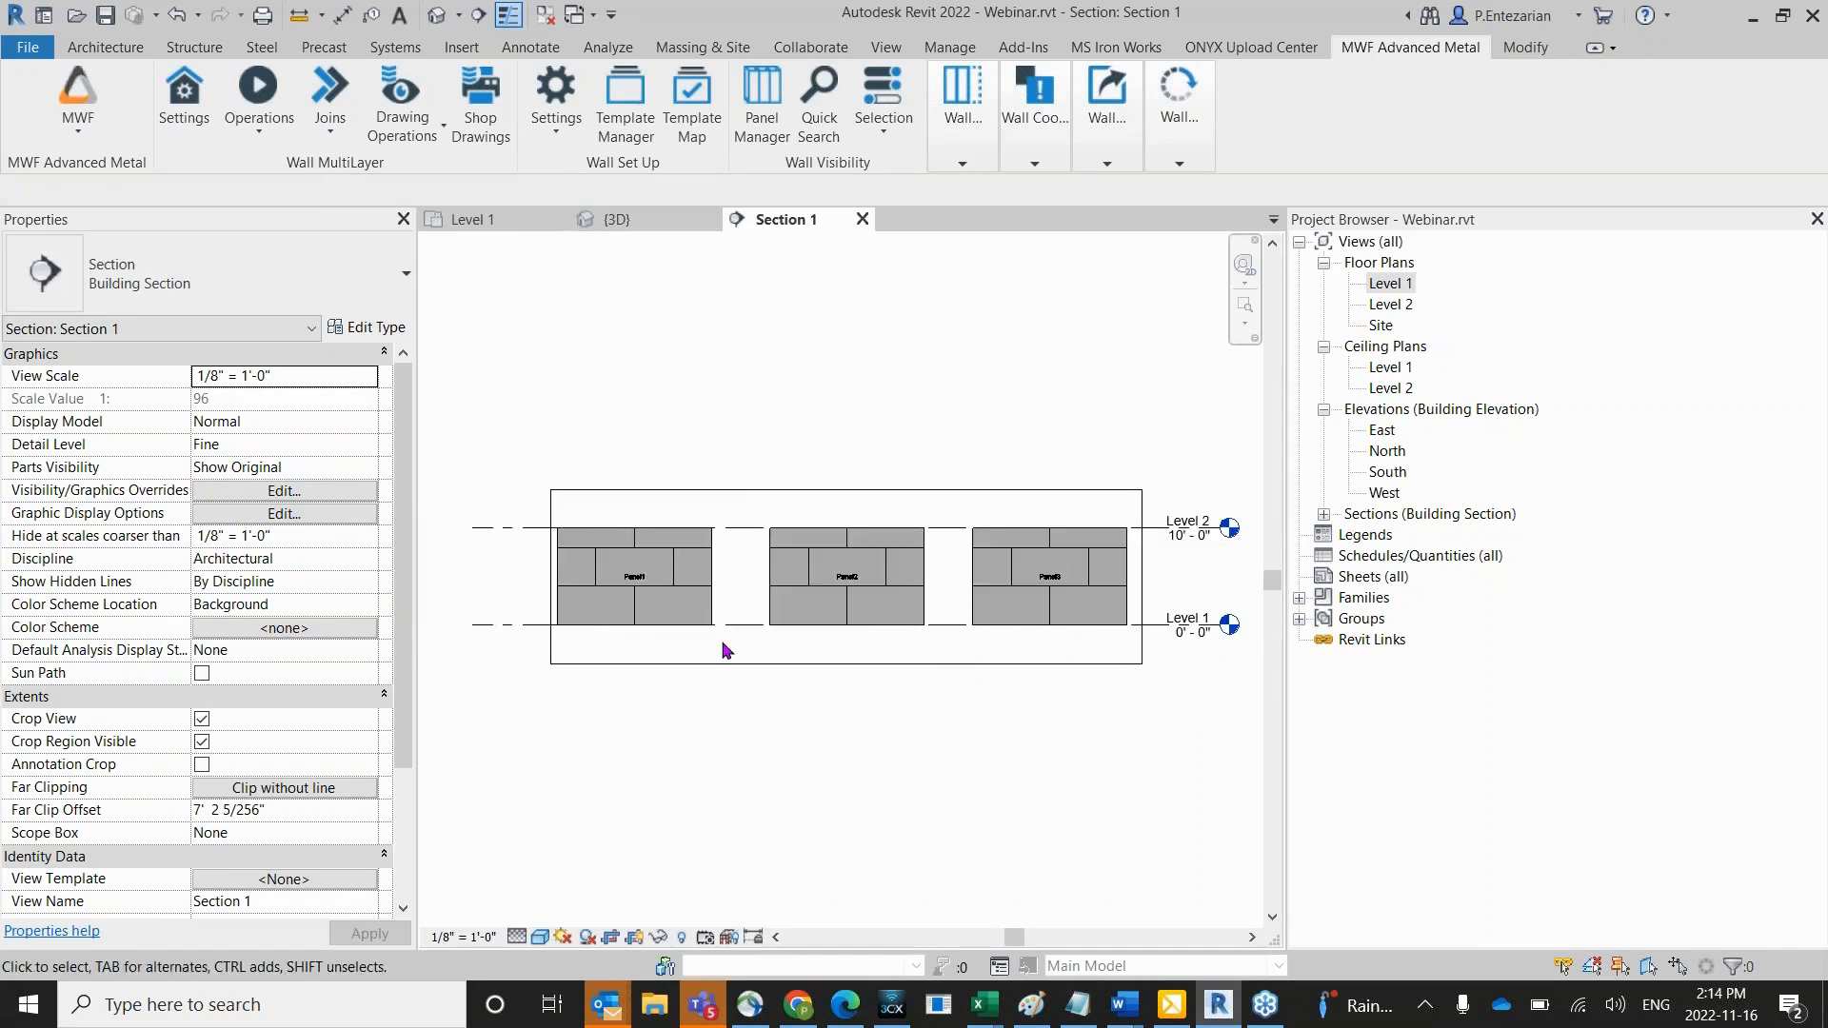
click(550, 629)
drag(549, 629, 532, 628)
click(617, 737)
scroll(920, 483, up, 2)
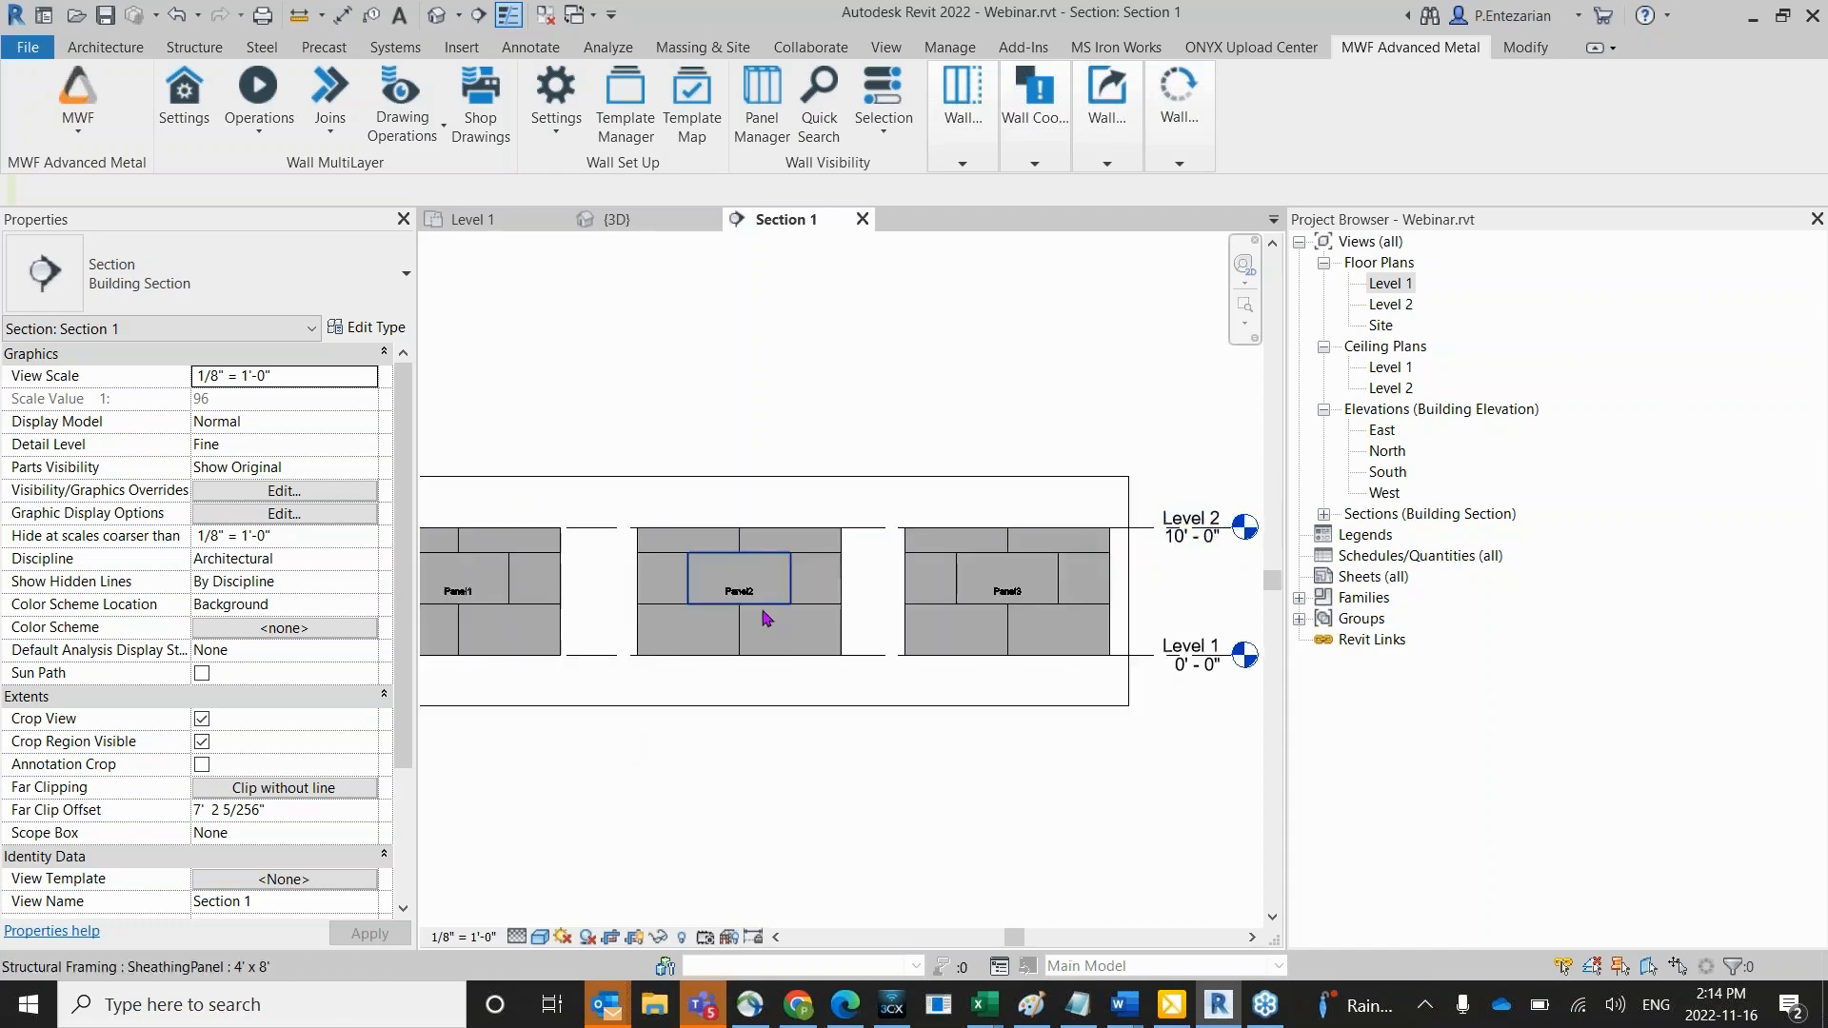
In Panel2's wall properties, unlock the Finish1 layer and assign it the Vertically Staggered sheathing template.
click(739, 592)
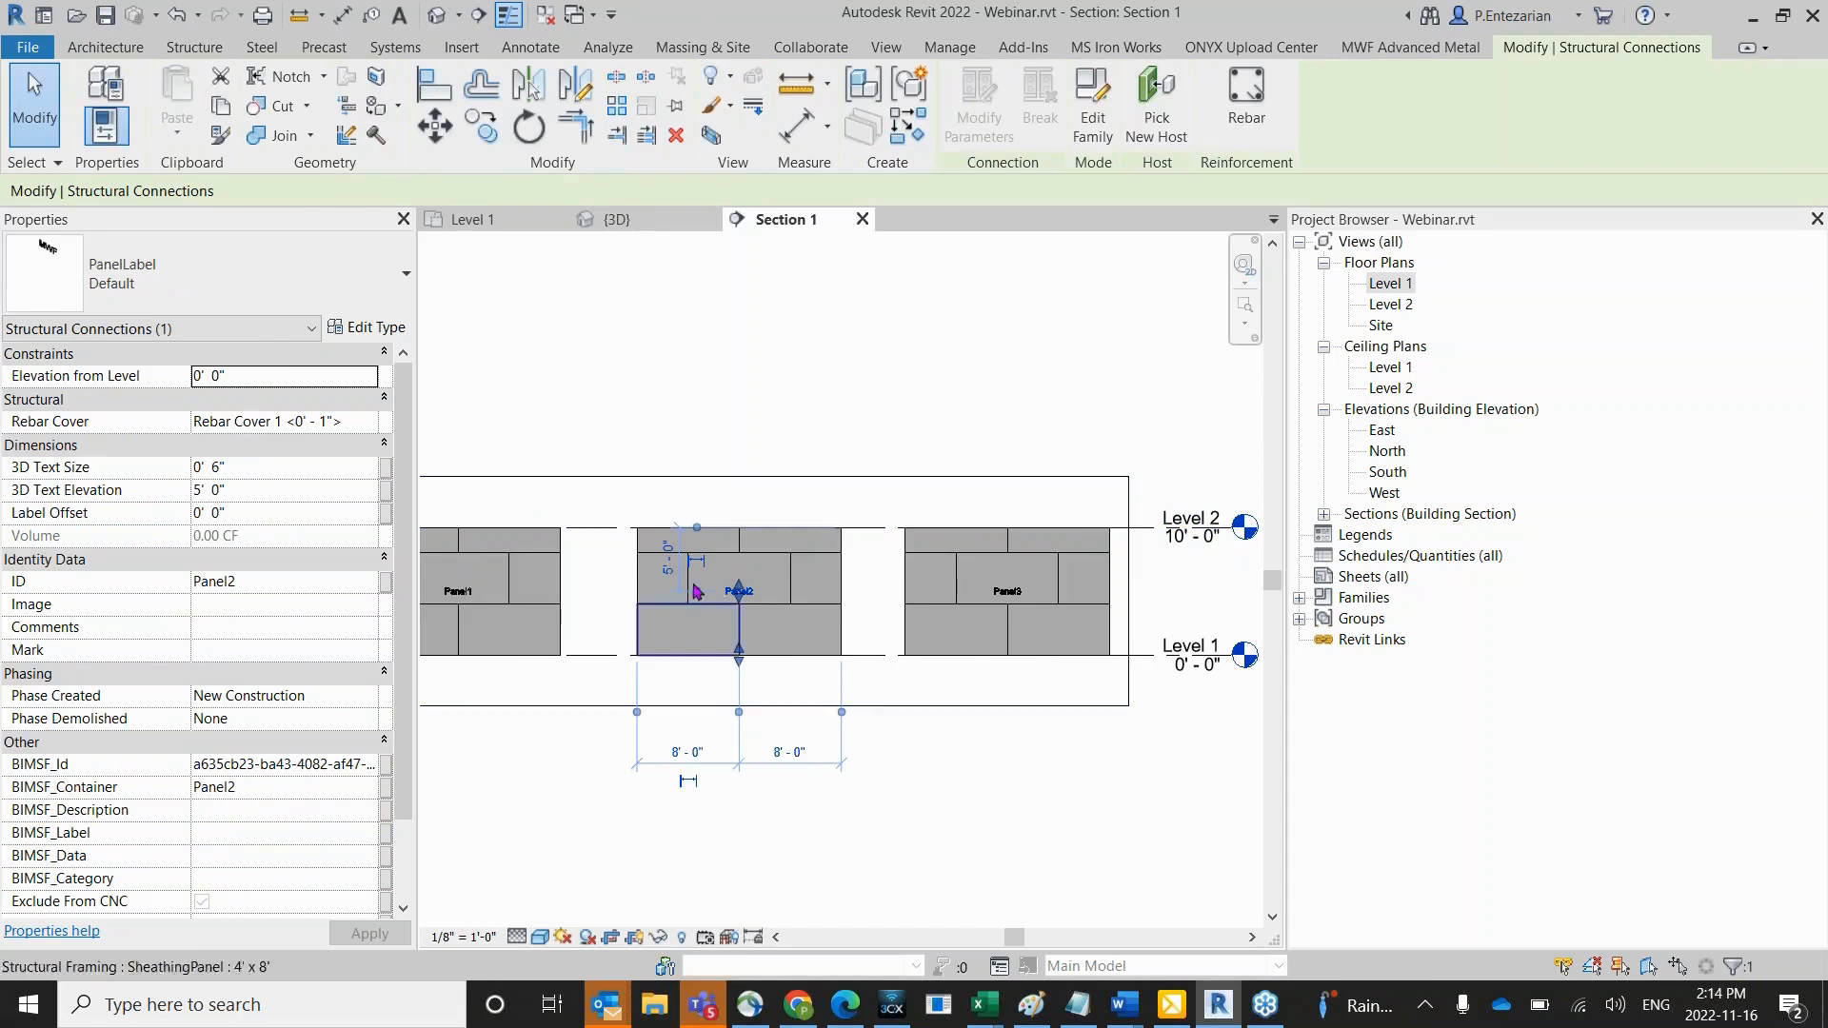
click(1385, 48)
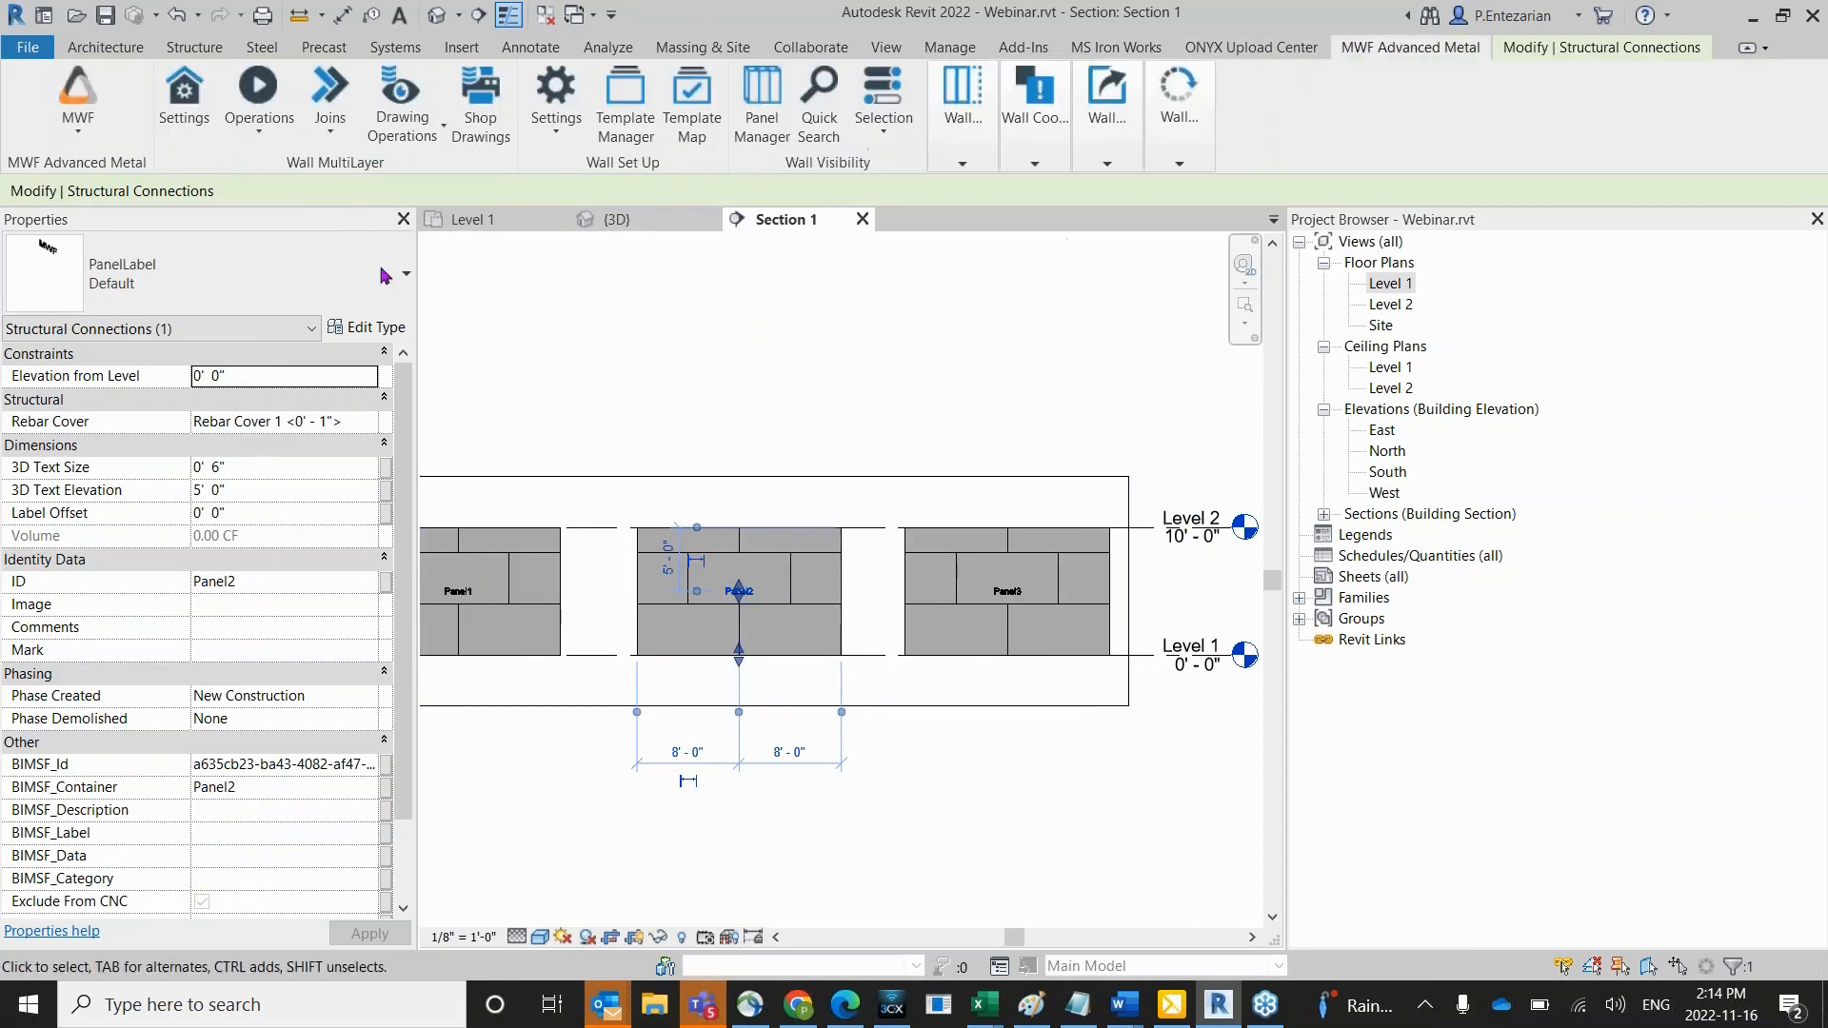
click(276, 136)
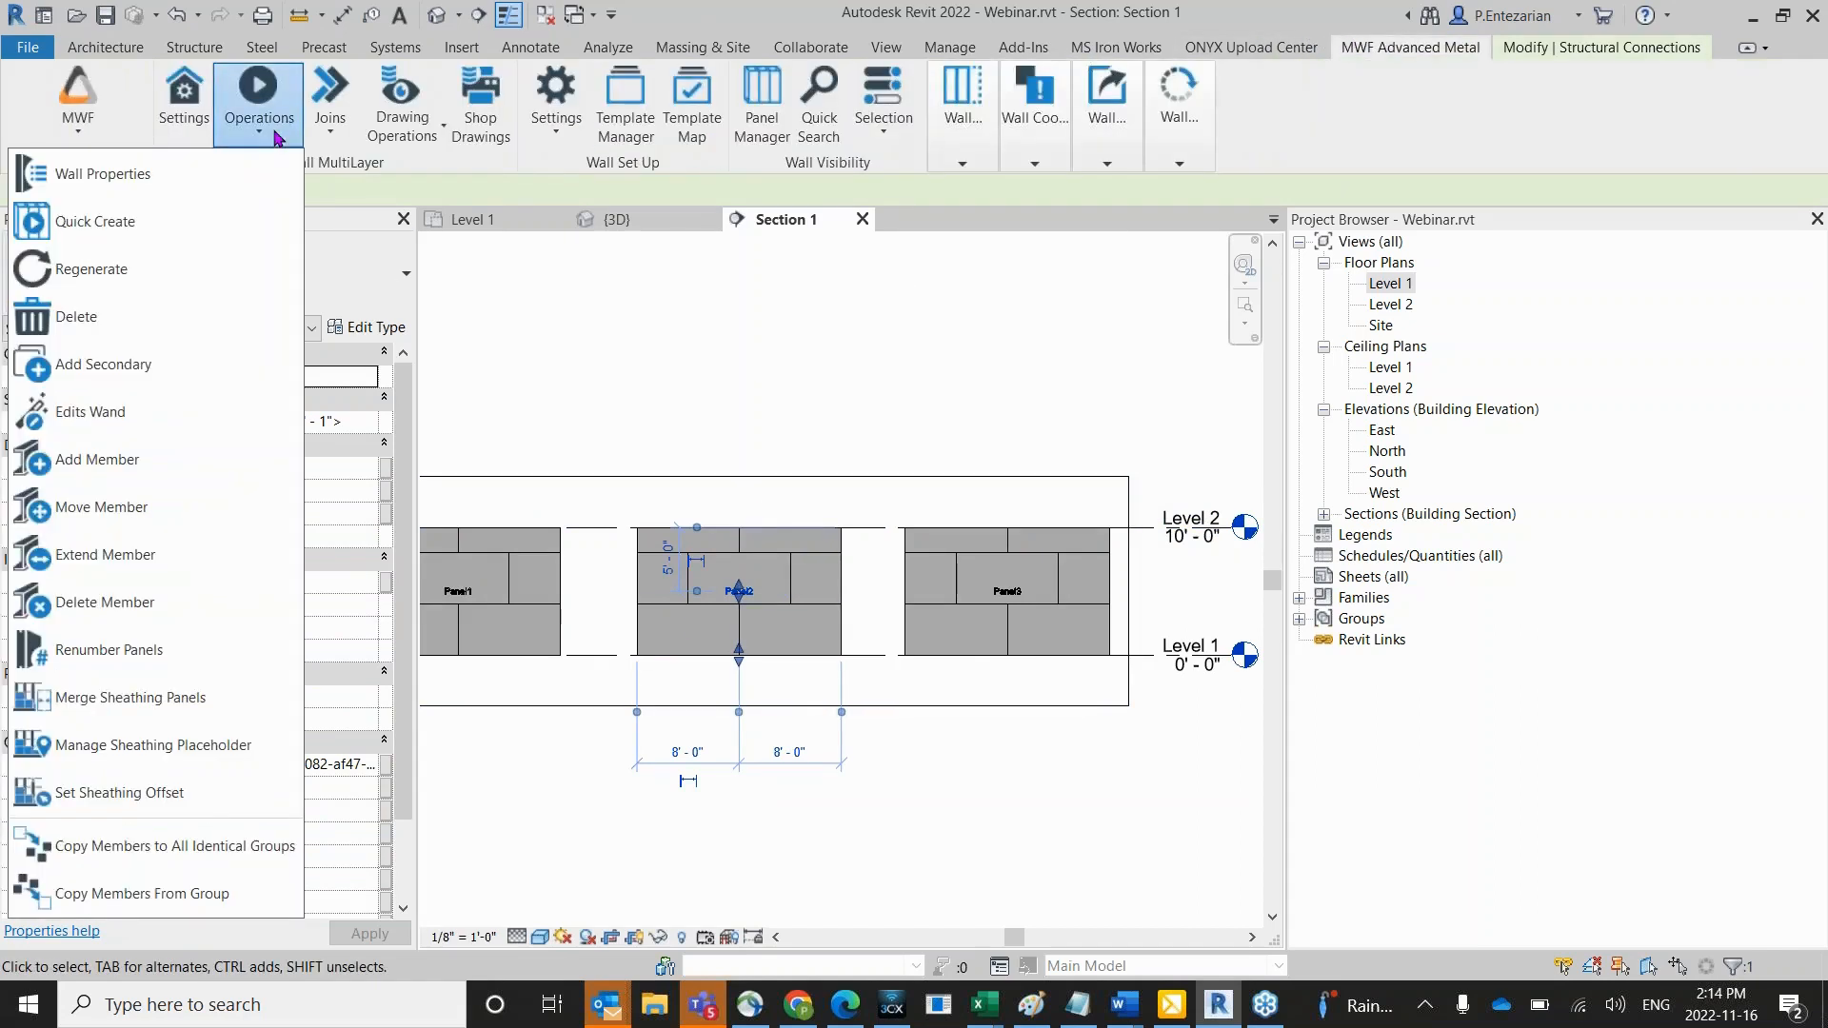
click(95, 173)
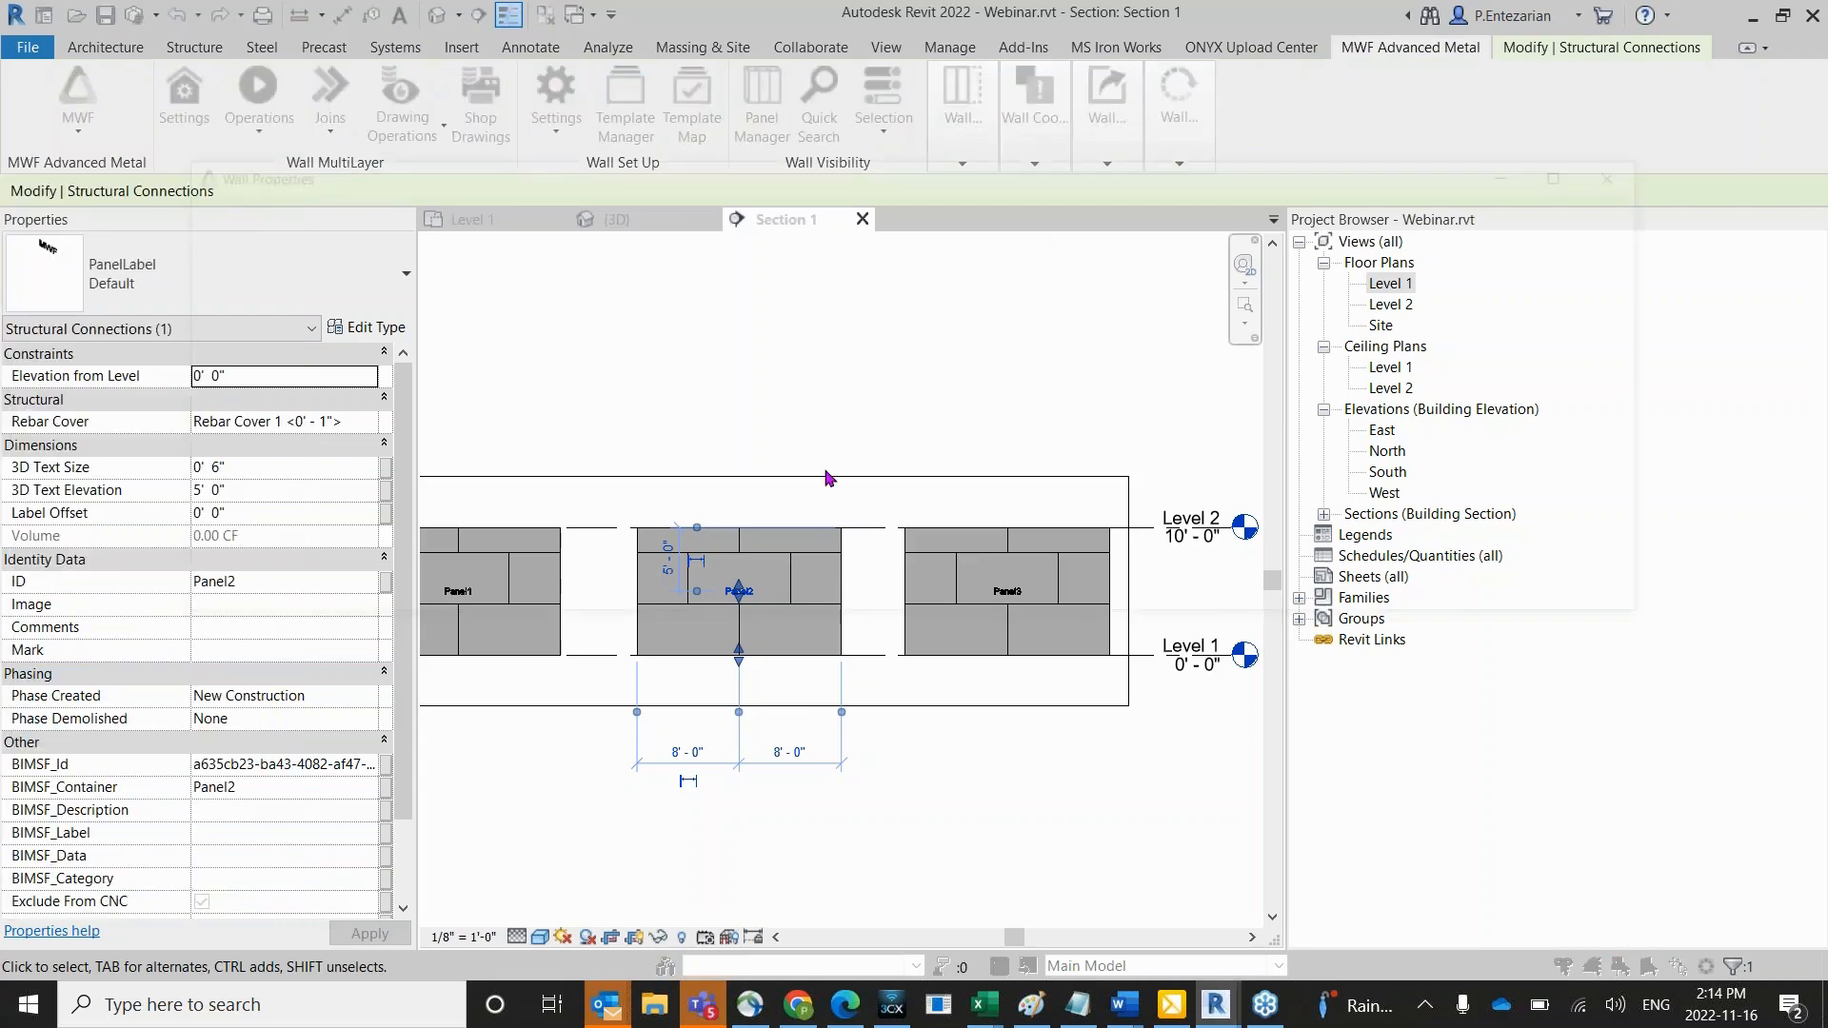
drag(885, 184, 713, 239)
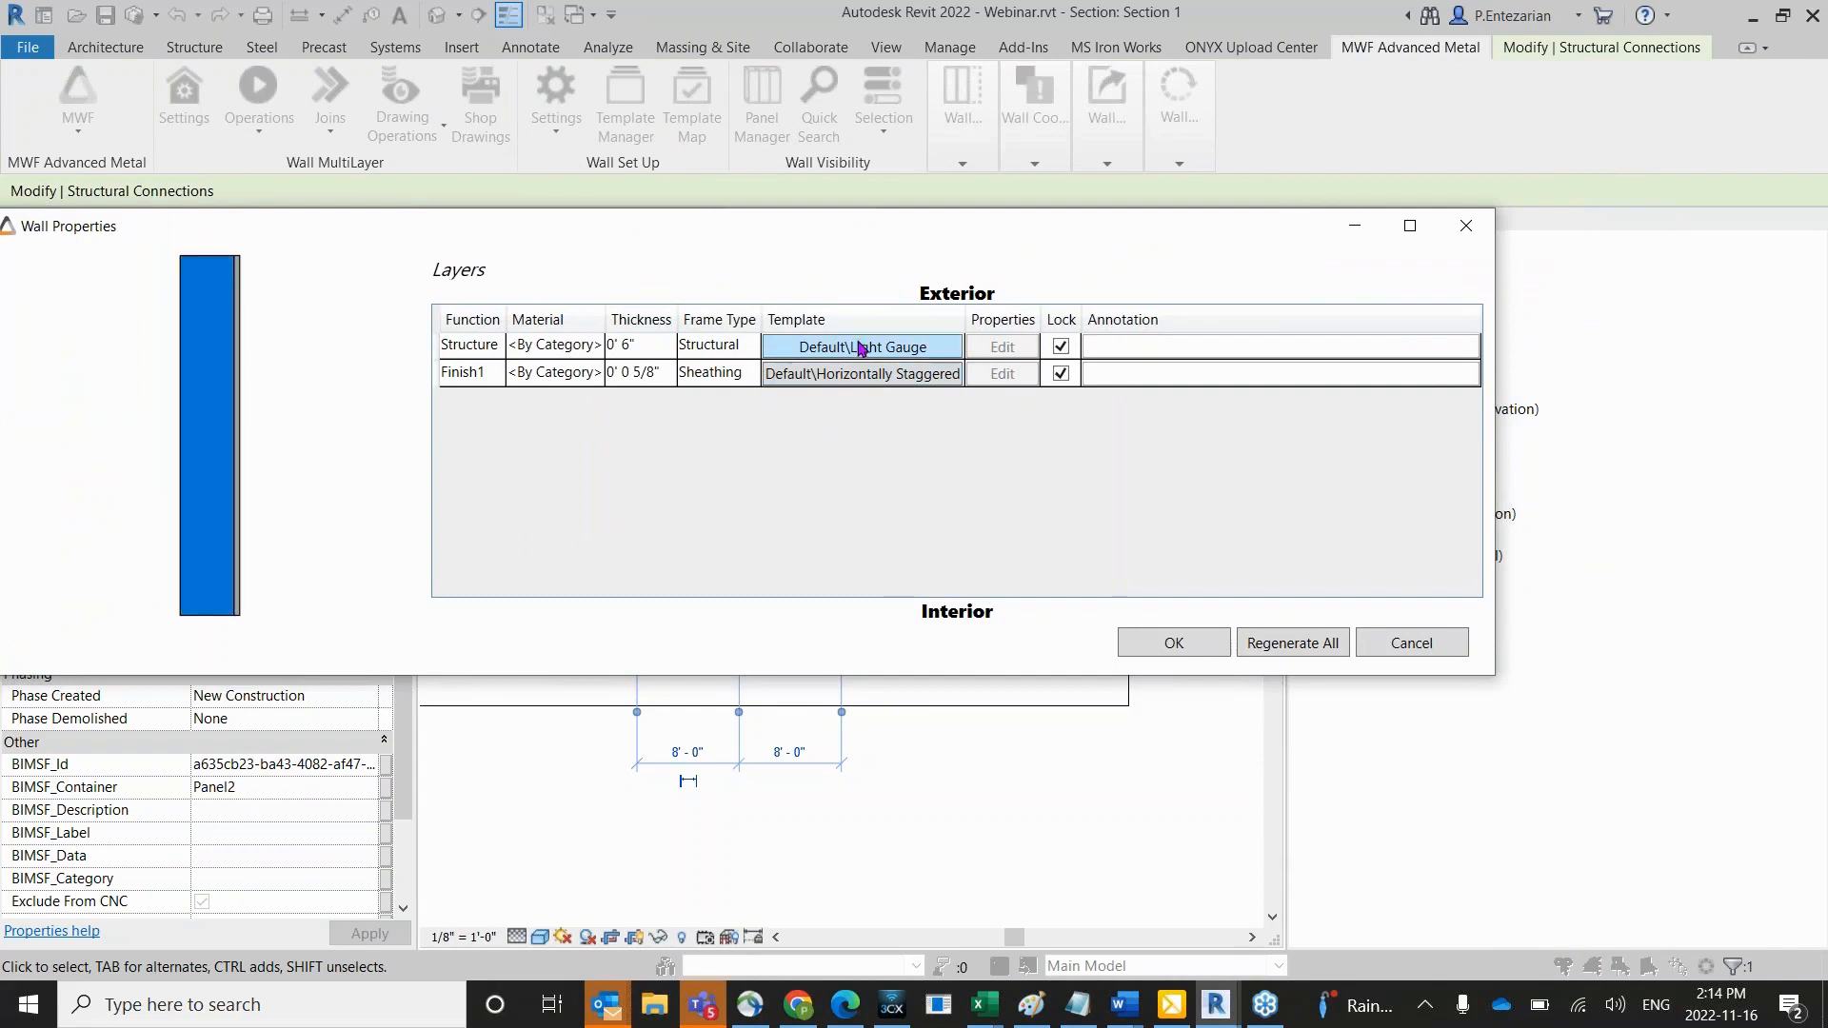
click(1060, 373)
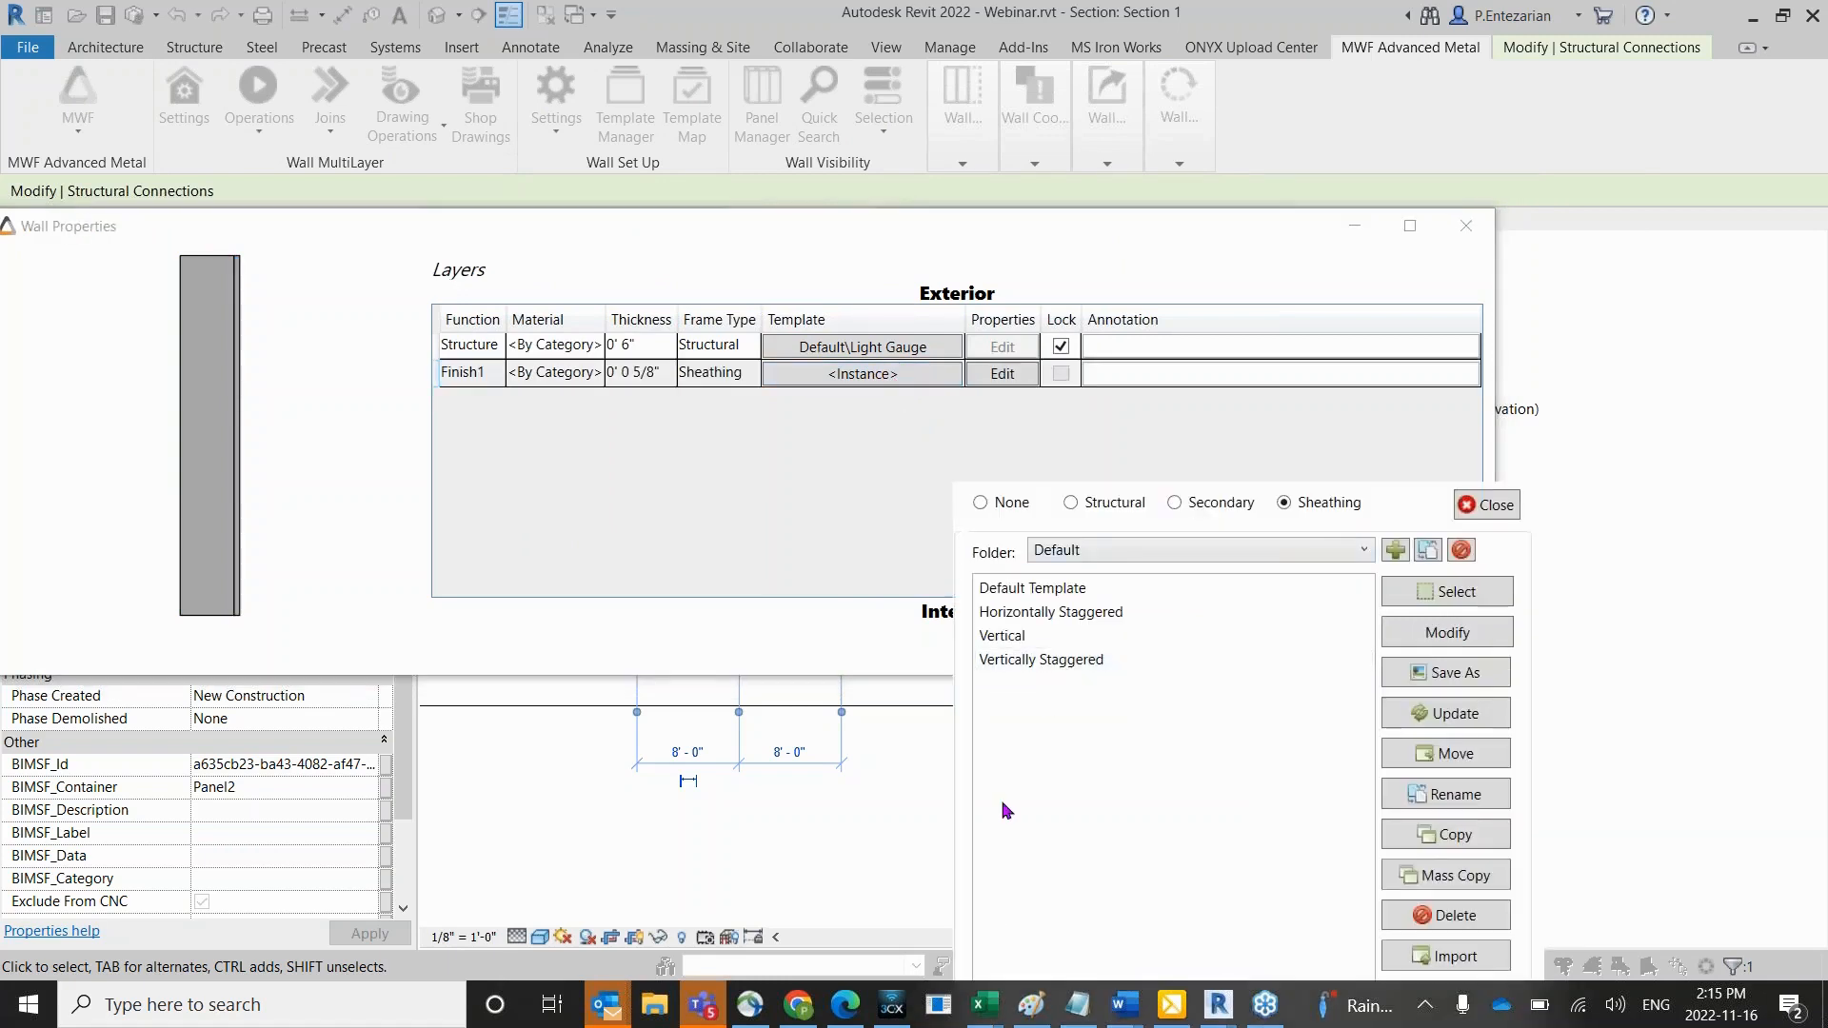
click(1038, 662)
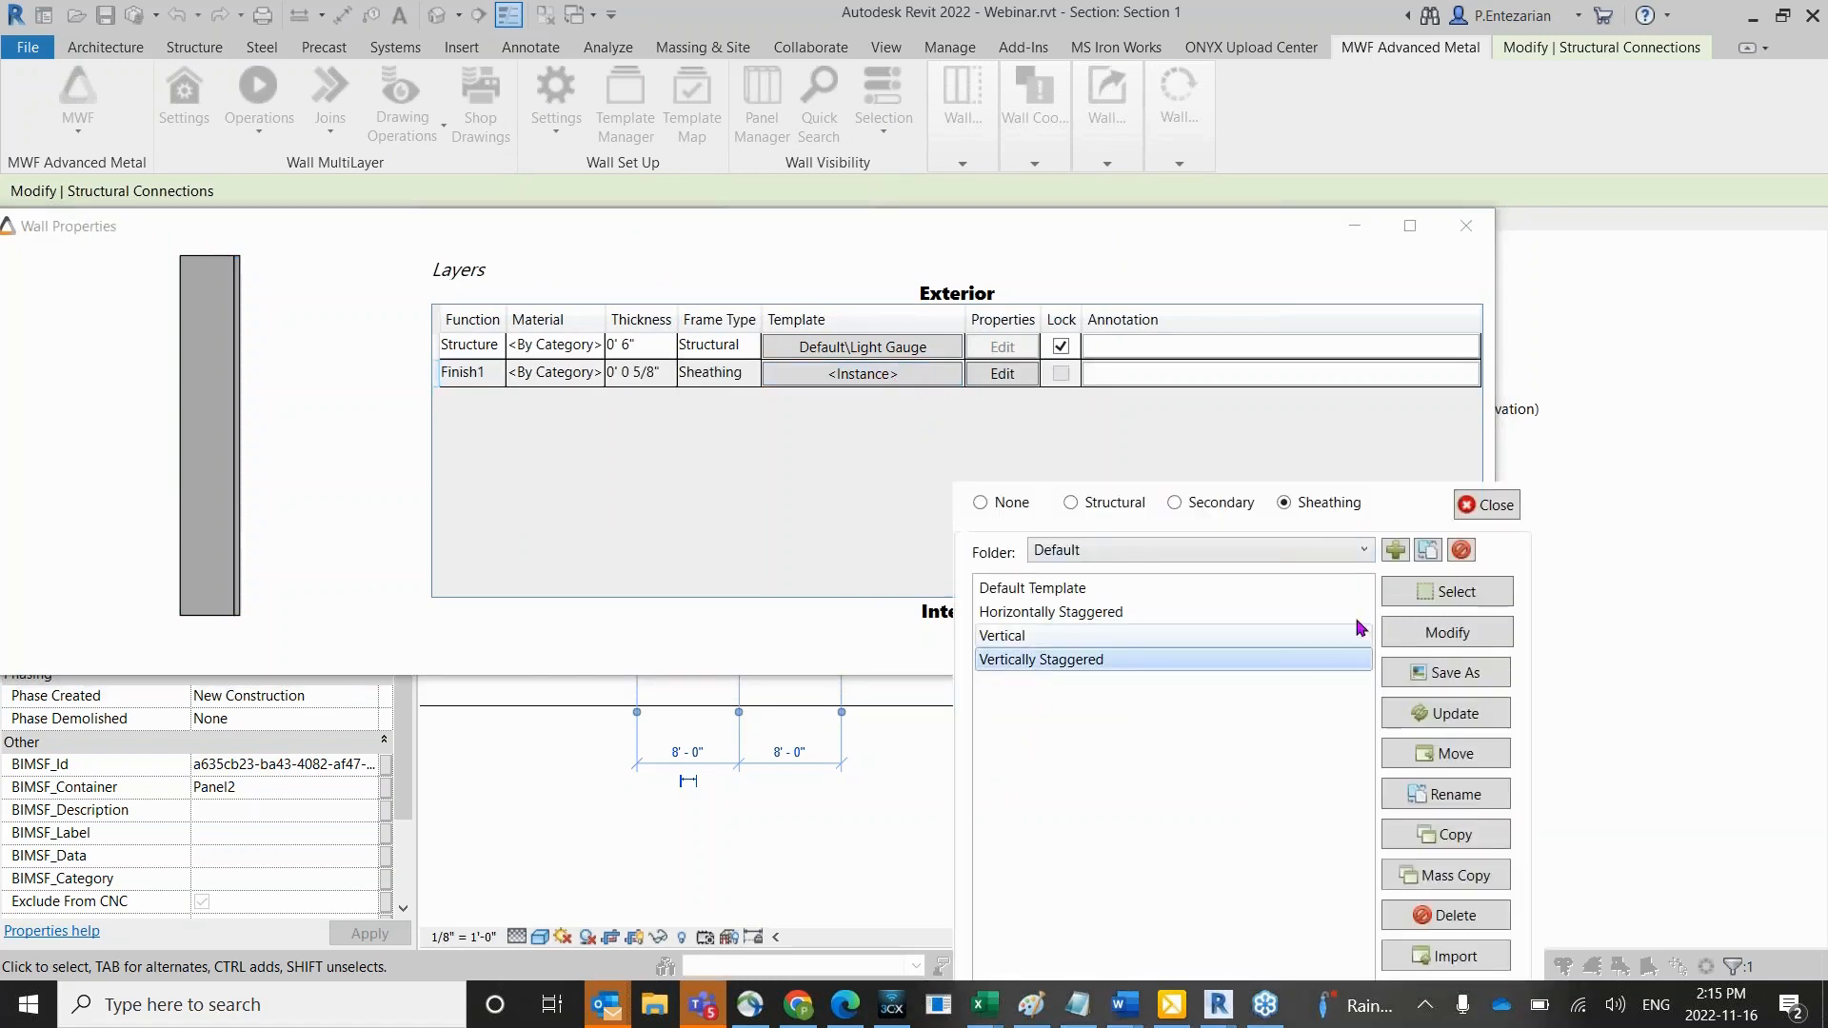
click(1449, 591)
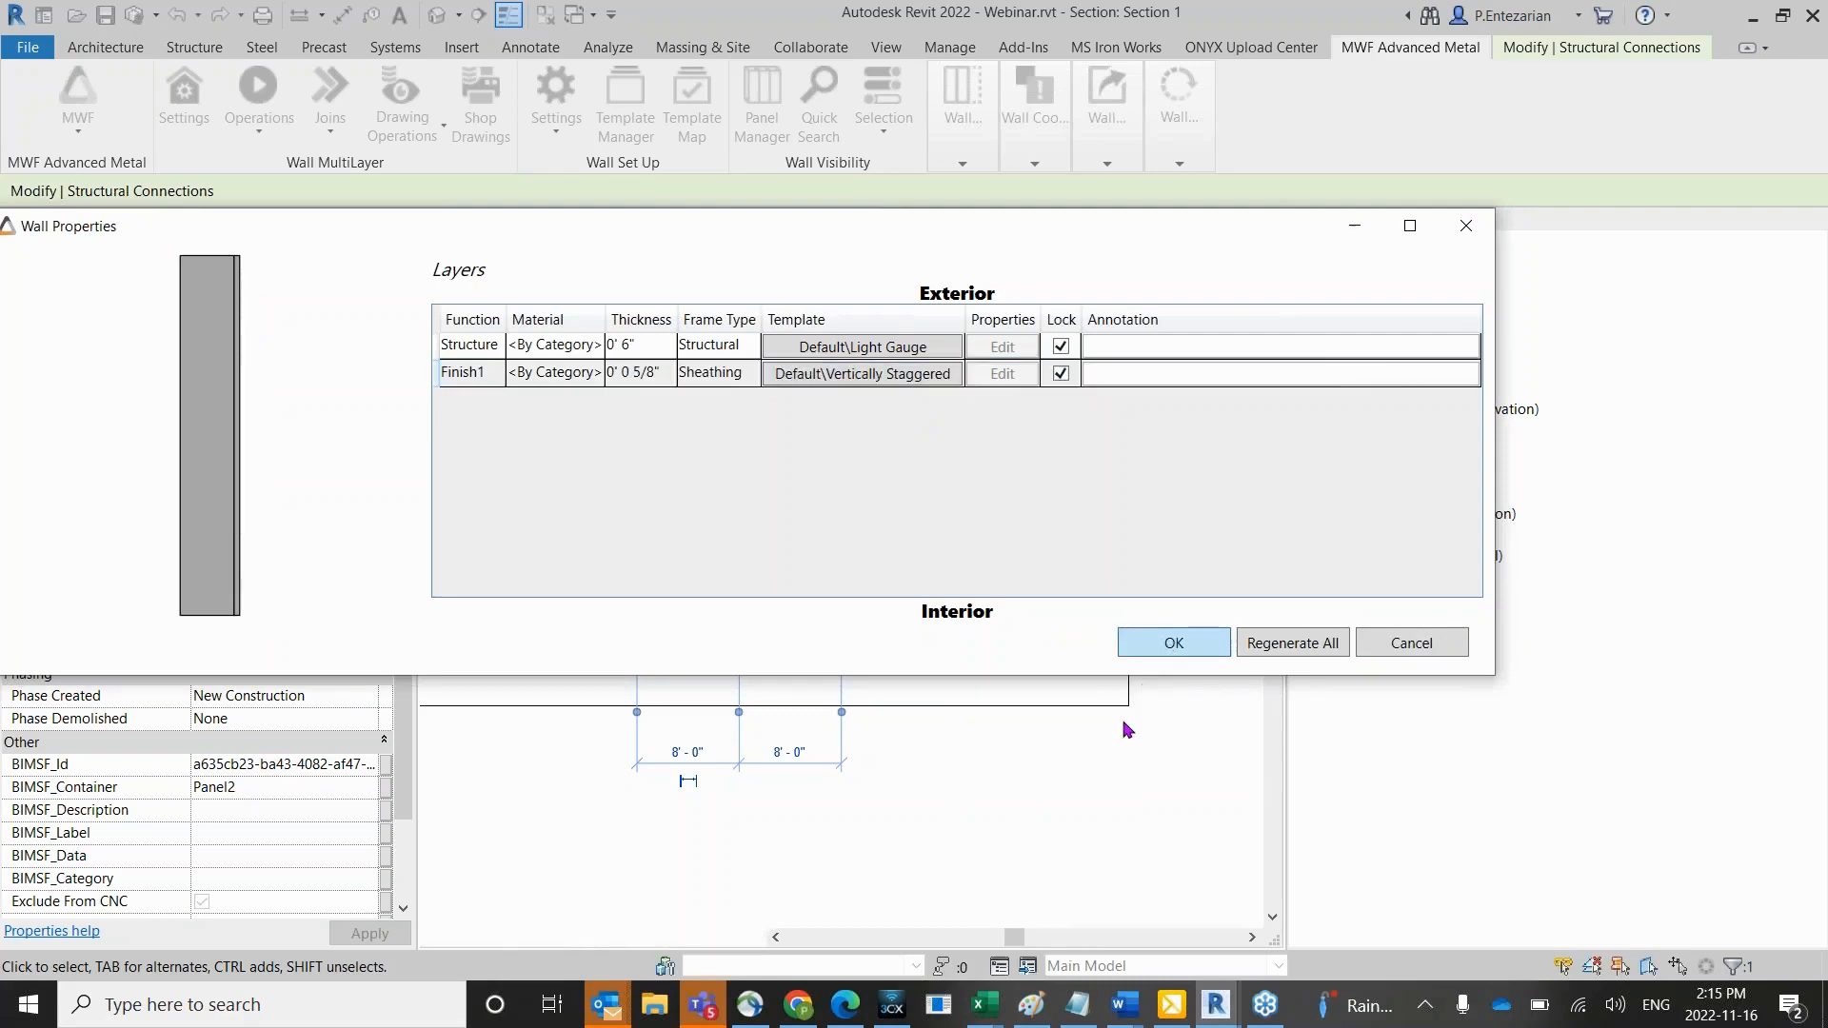
click(1105, 842)
scroll(704, 595, up, 2)
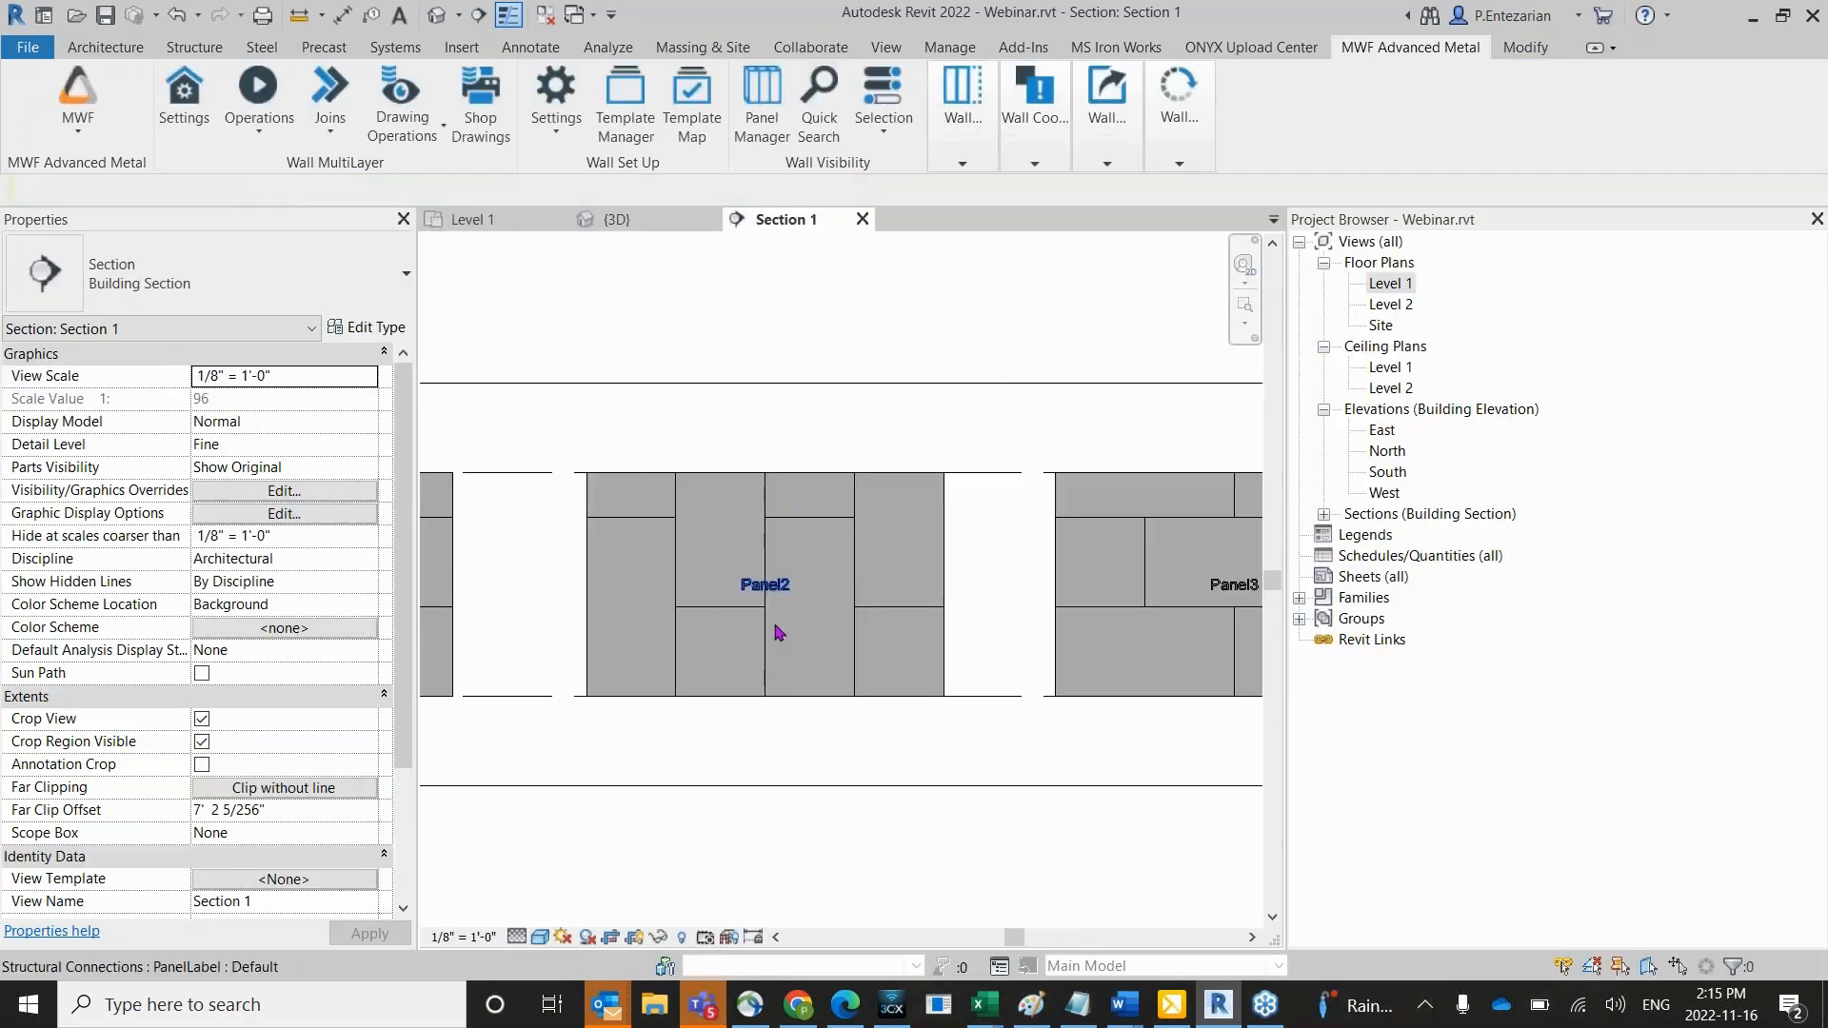
scroll(779, 624, down, 2)
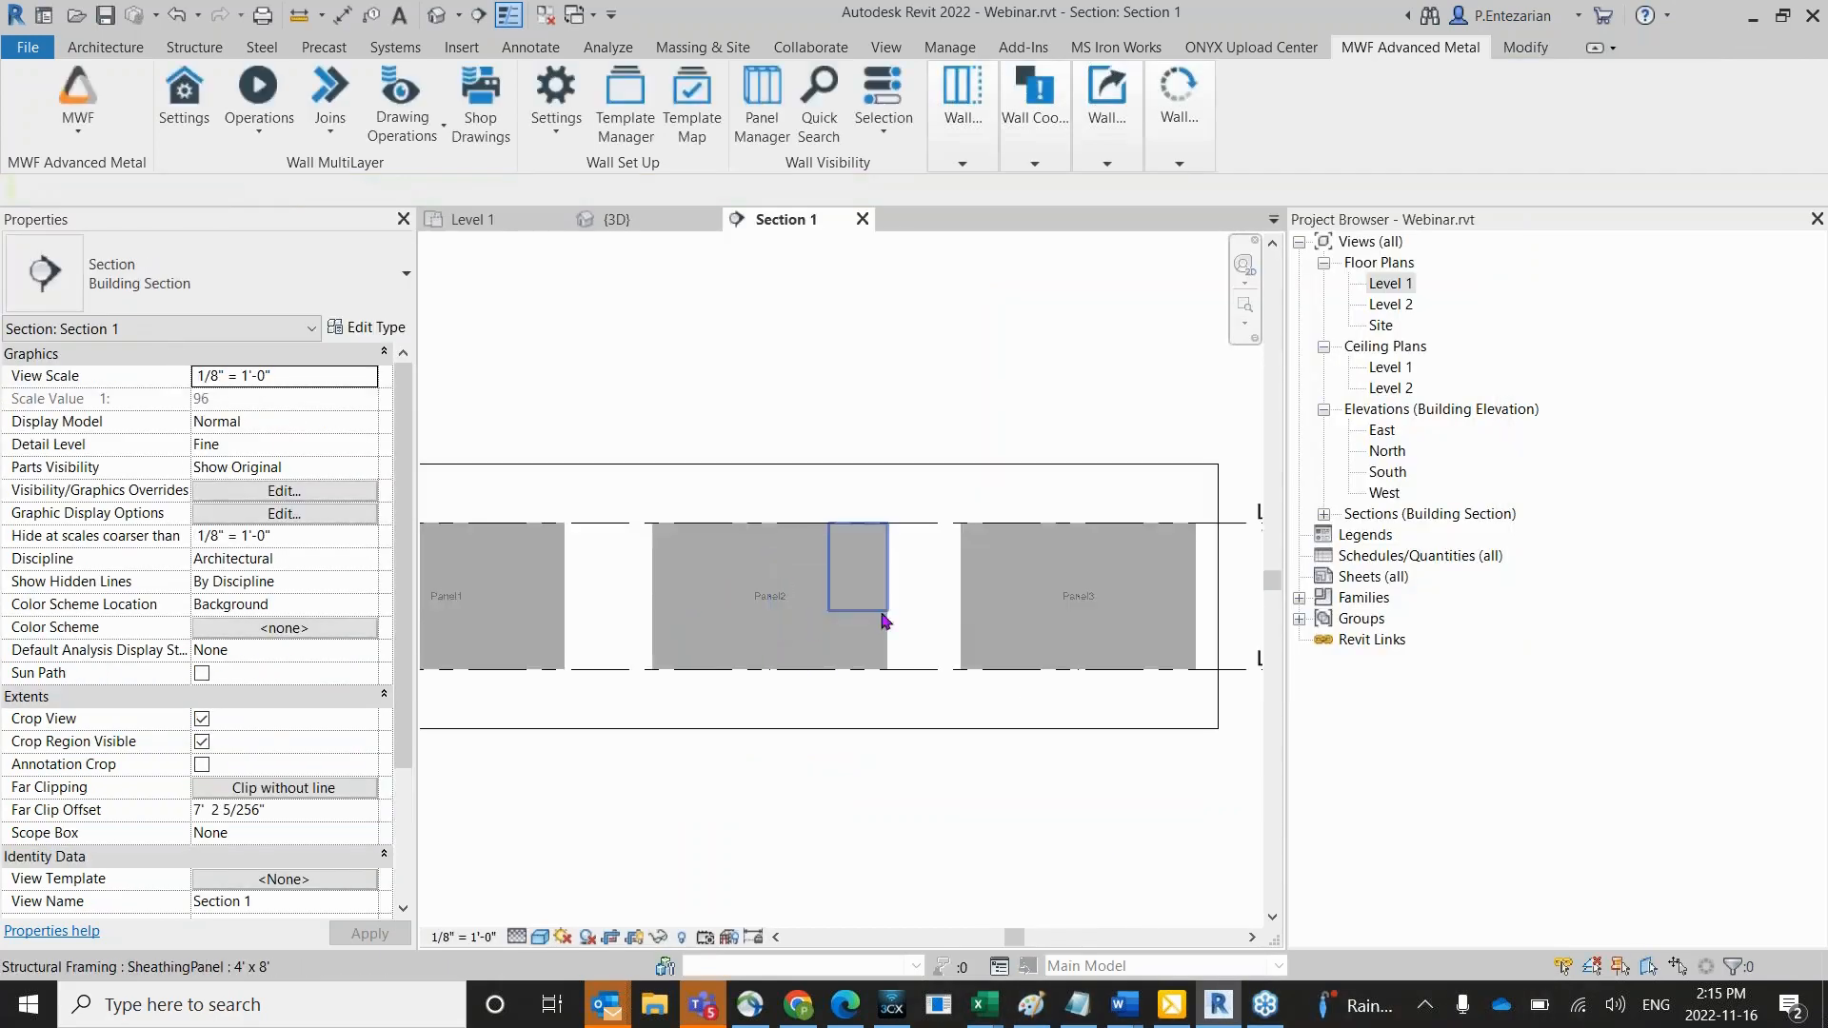
In Panel3's wall properties, unlock the Finish1 layer and assign it the Vertical sheathing template.
click(1023, 757)
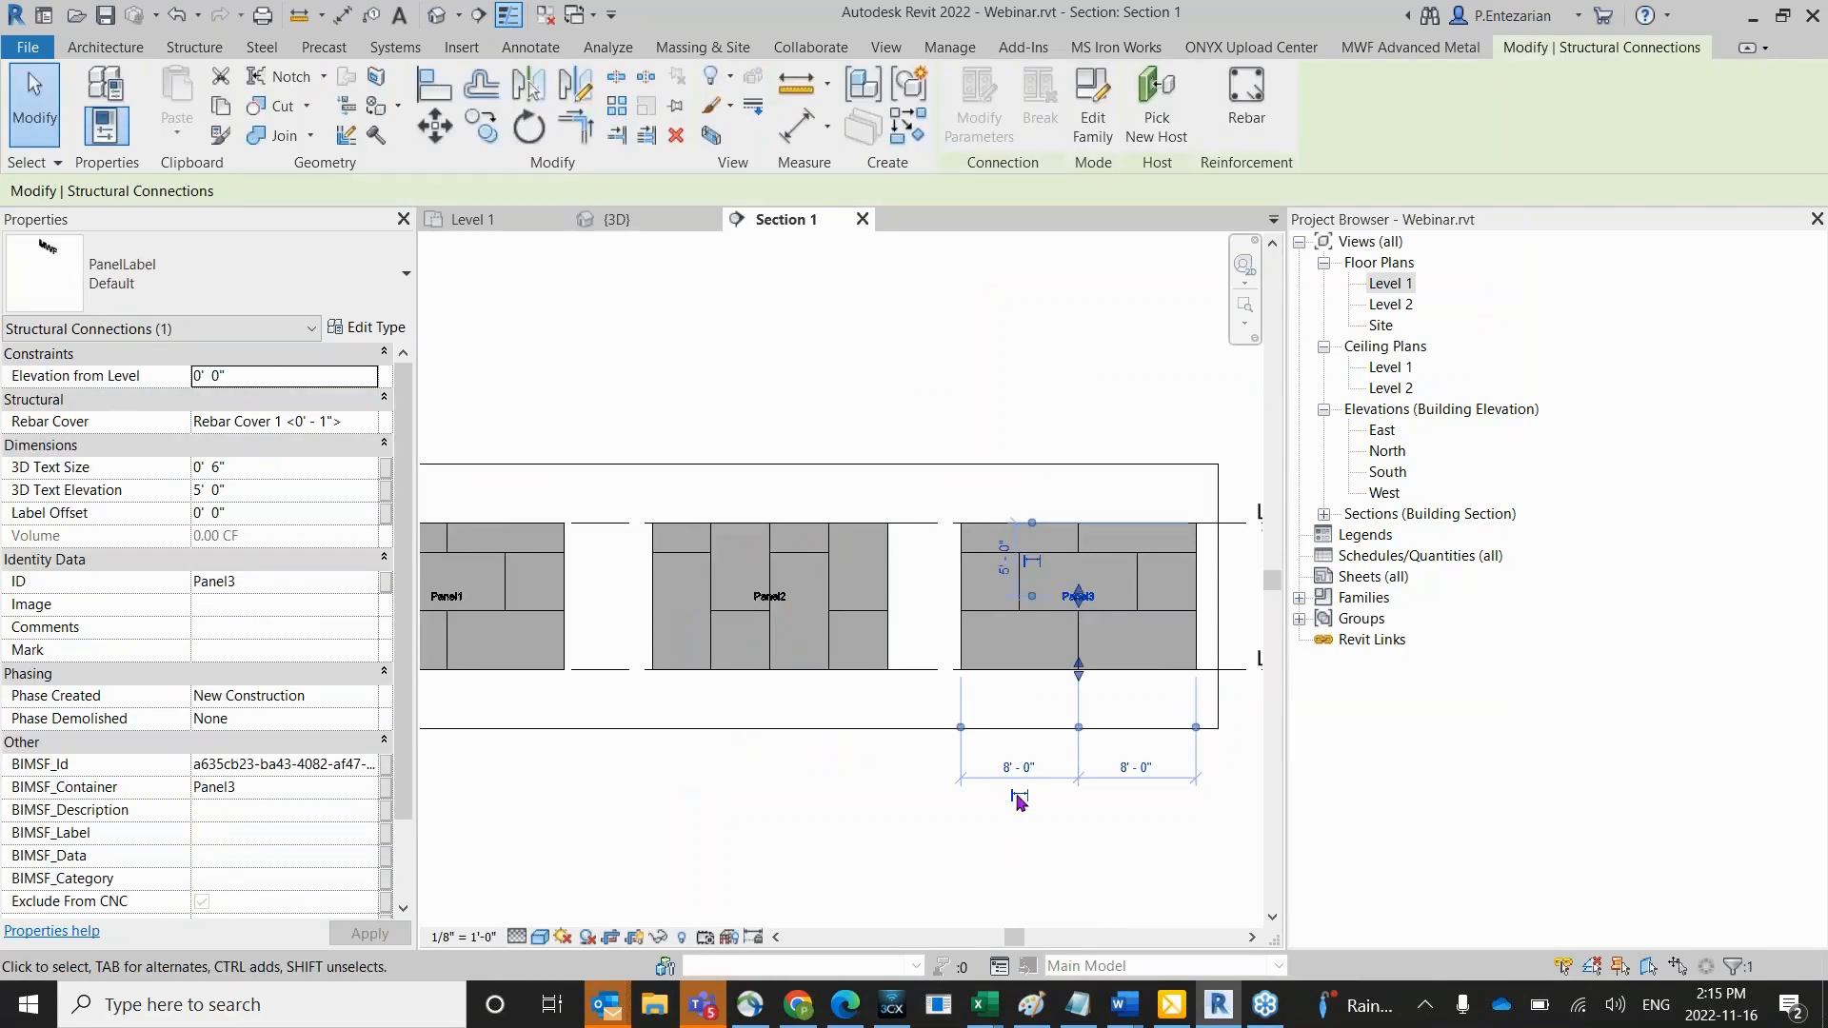
click(1411, 48)
click(267, 142)
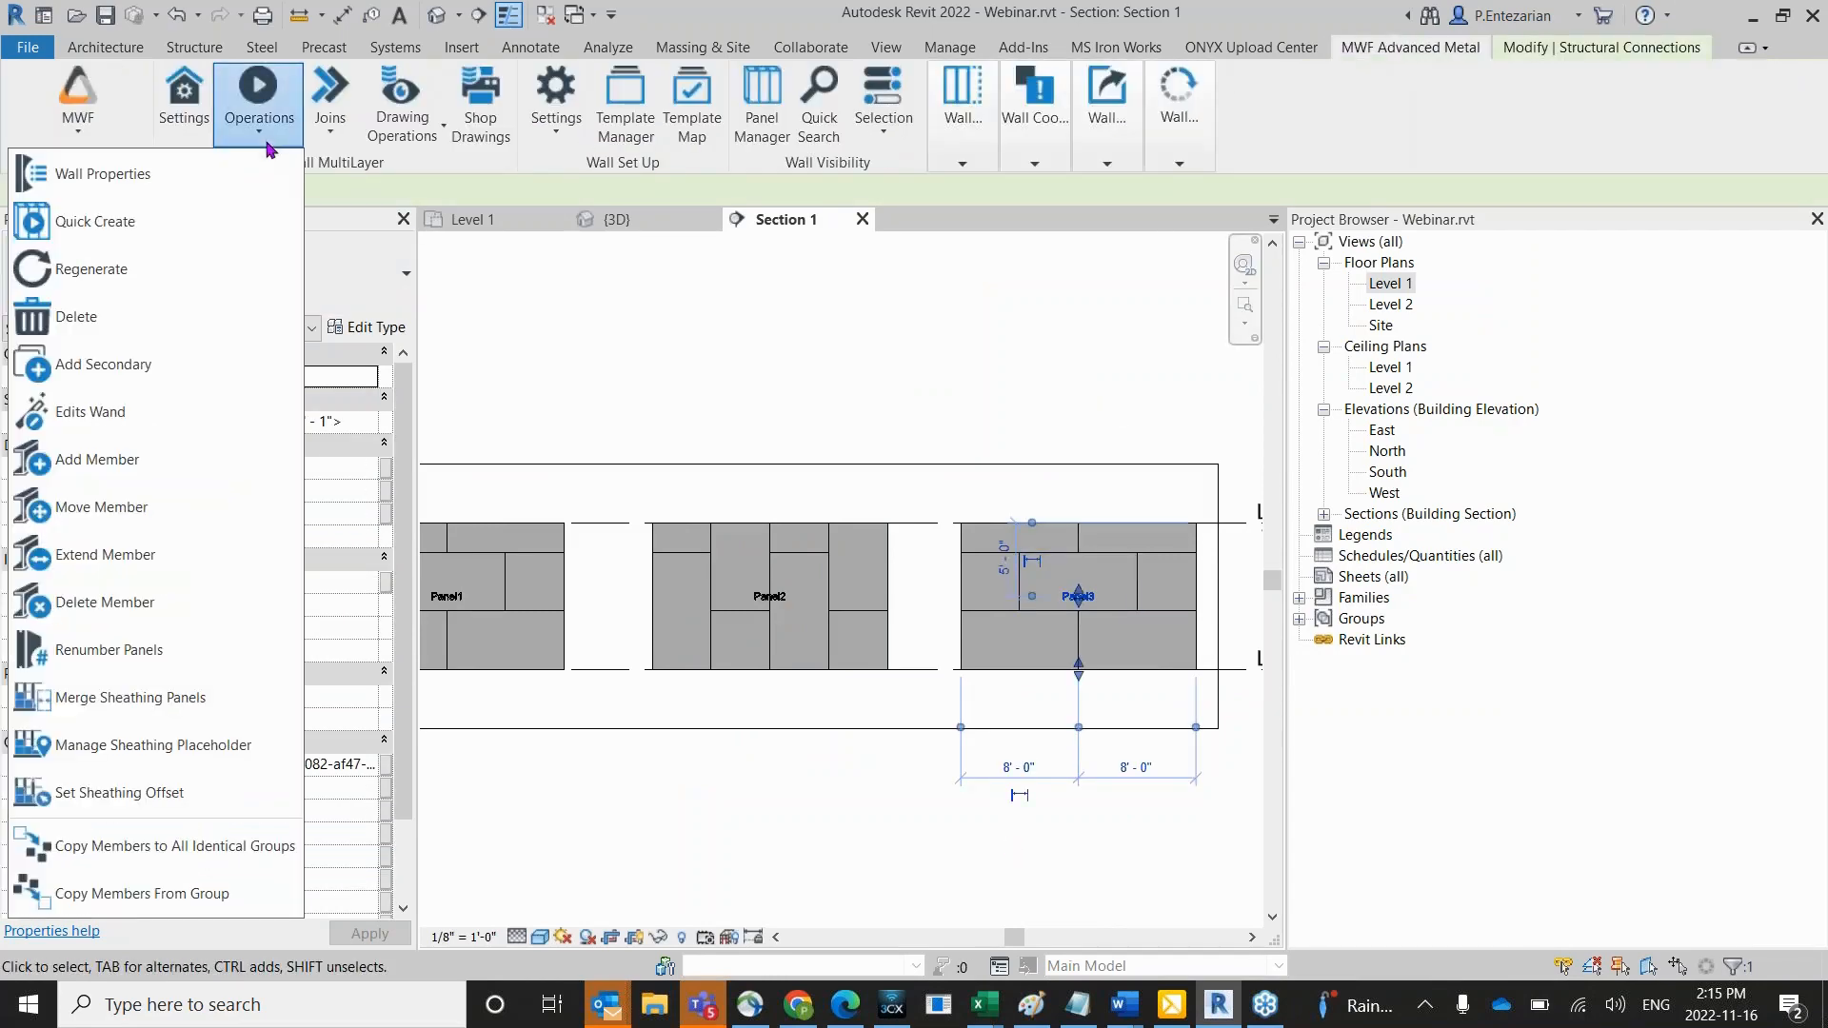
click(219, 175)
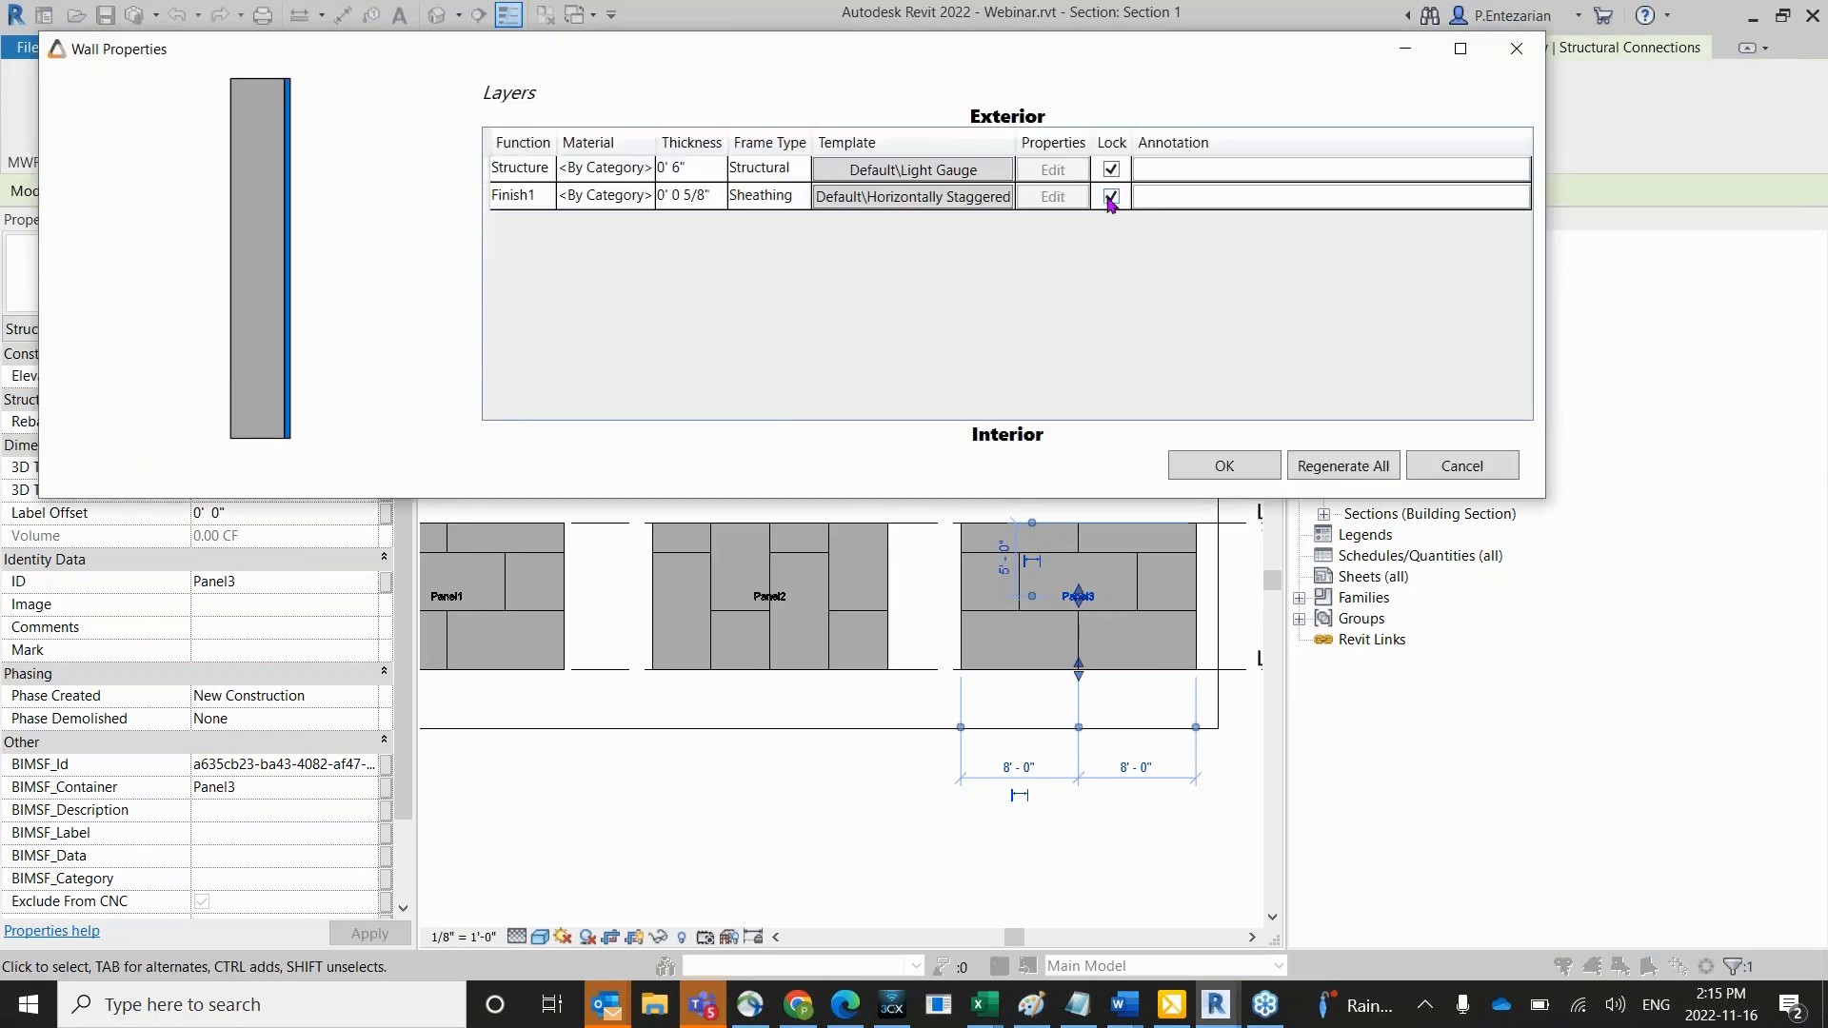
click(1110, 197)
click(928, 196)
click(1057, 414)
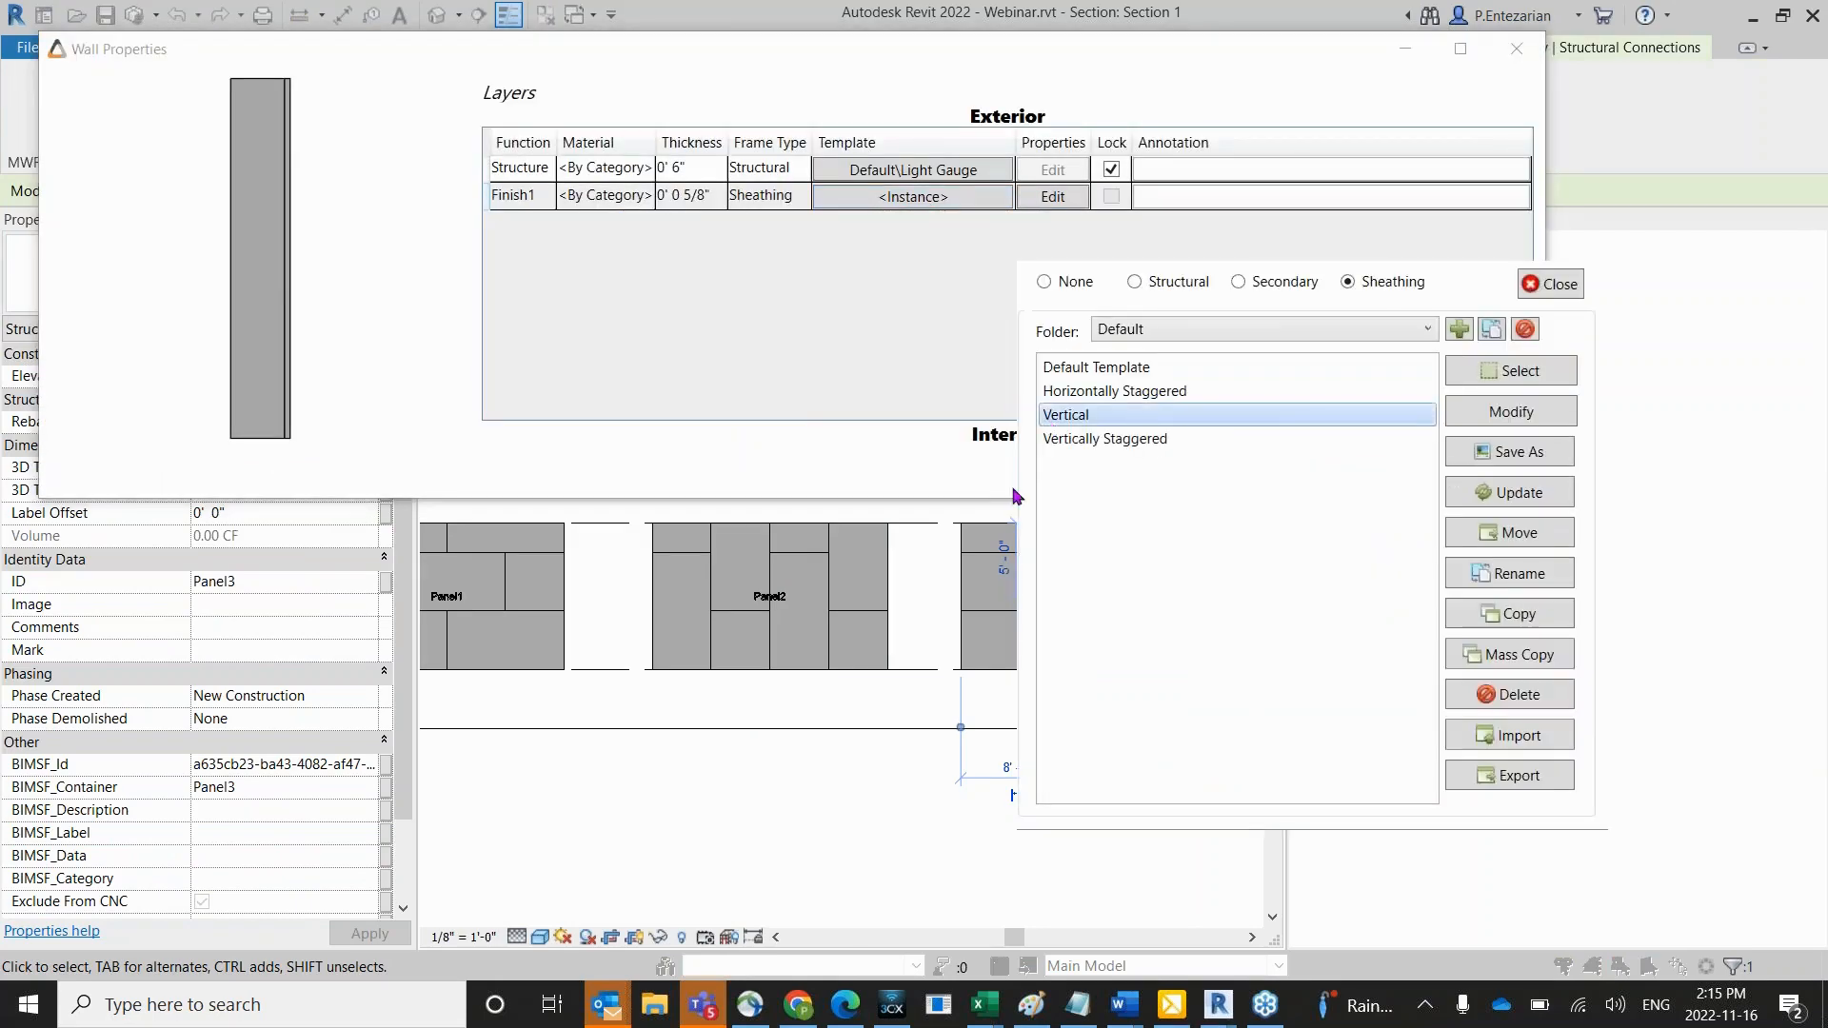
drag(1105, 271, 912, 269)
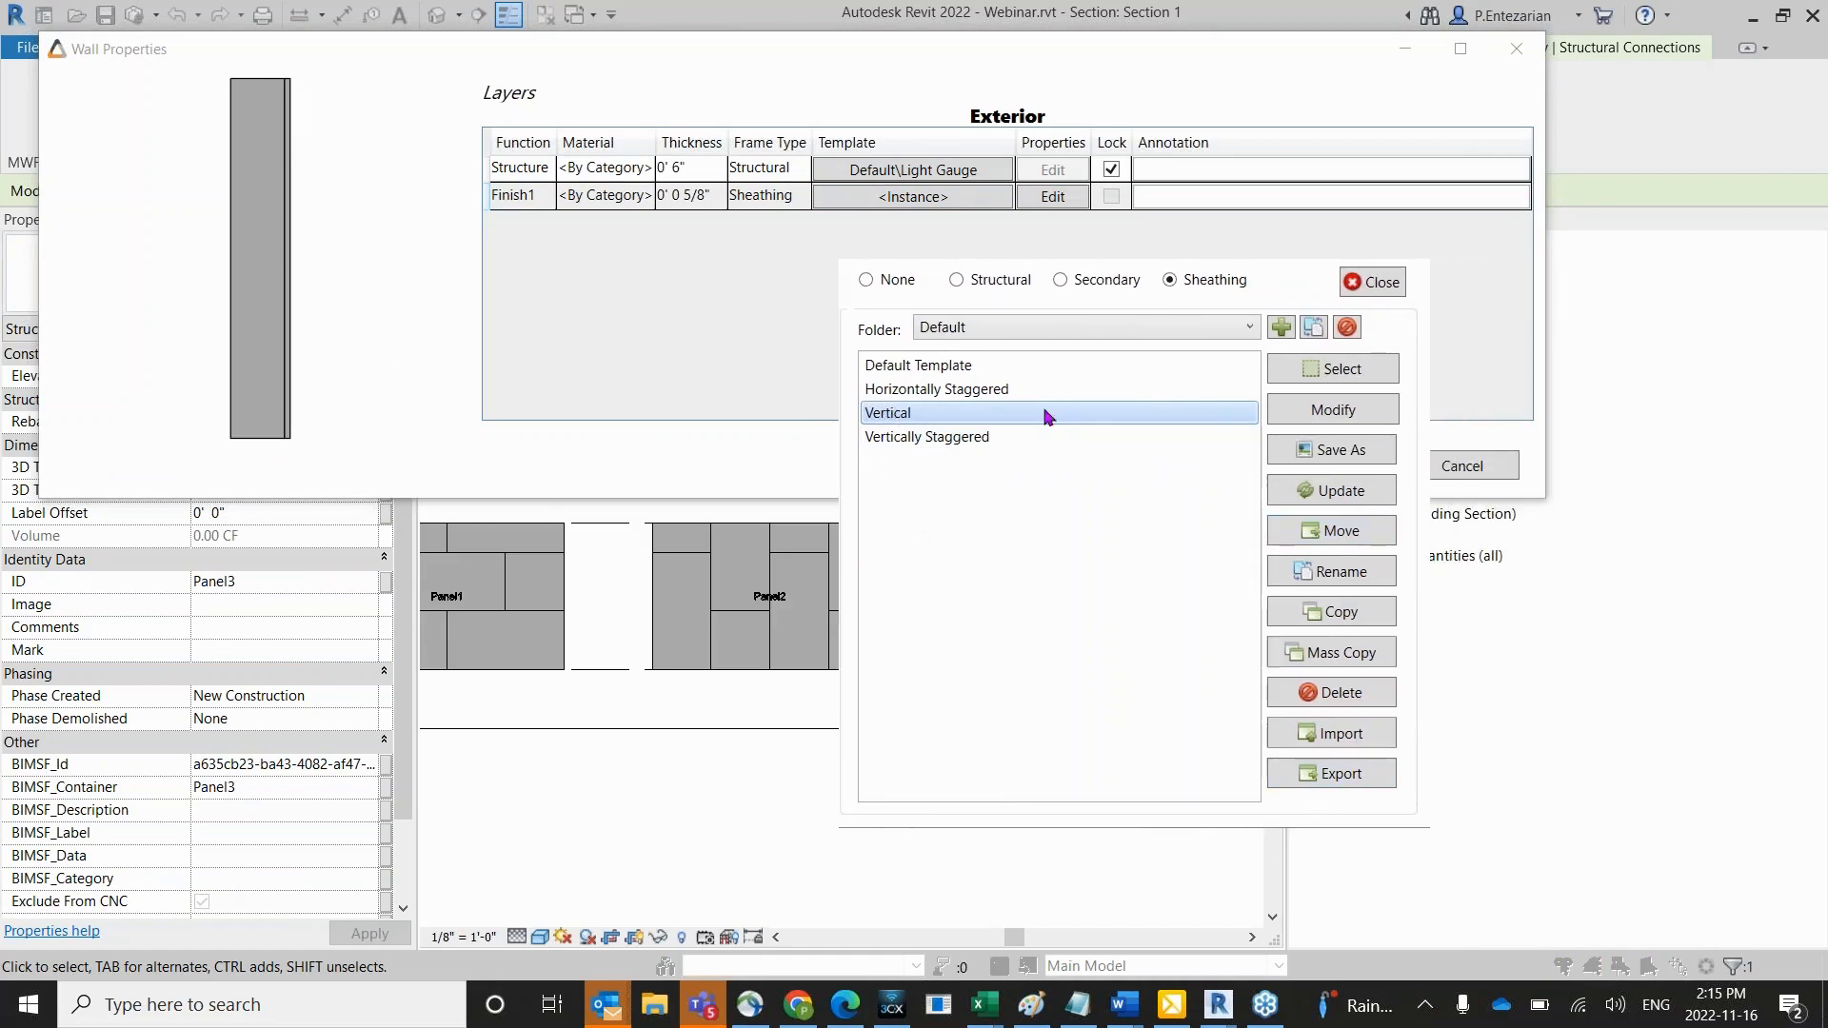
click(1370, 377)
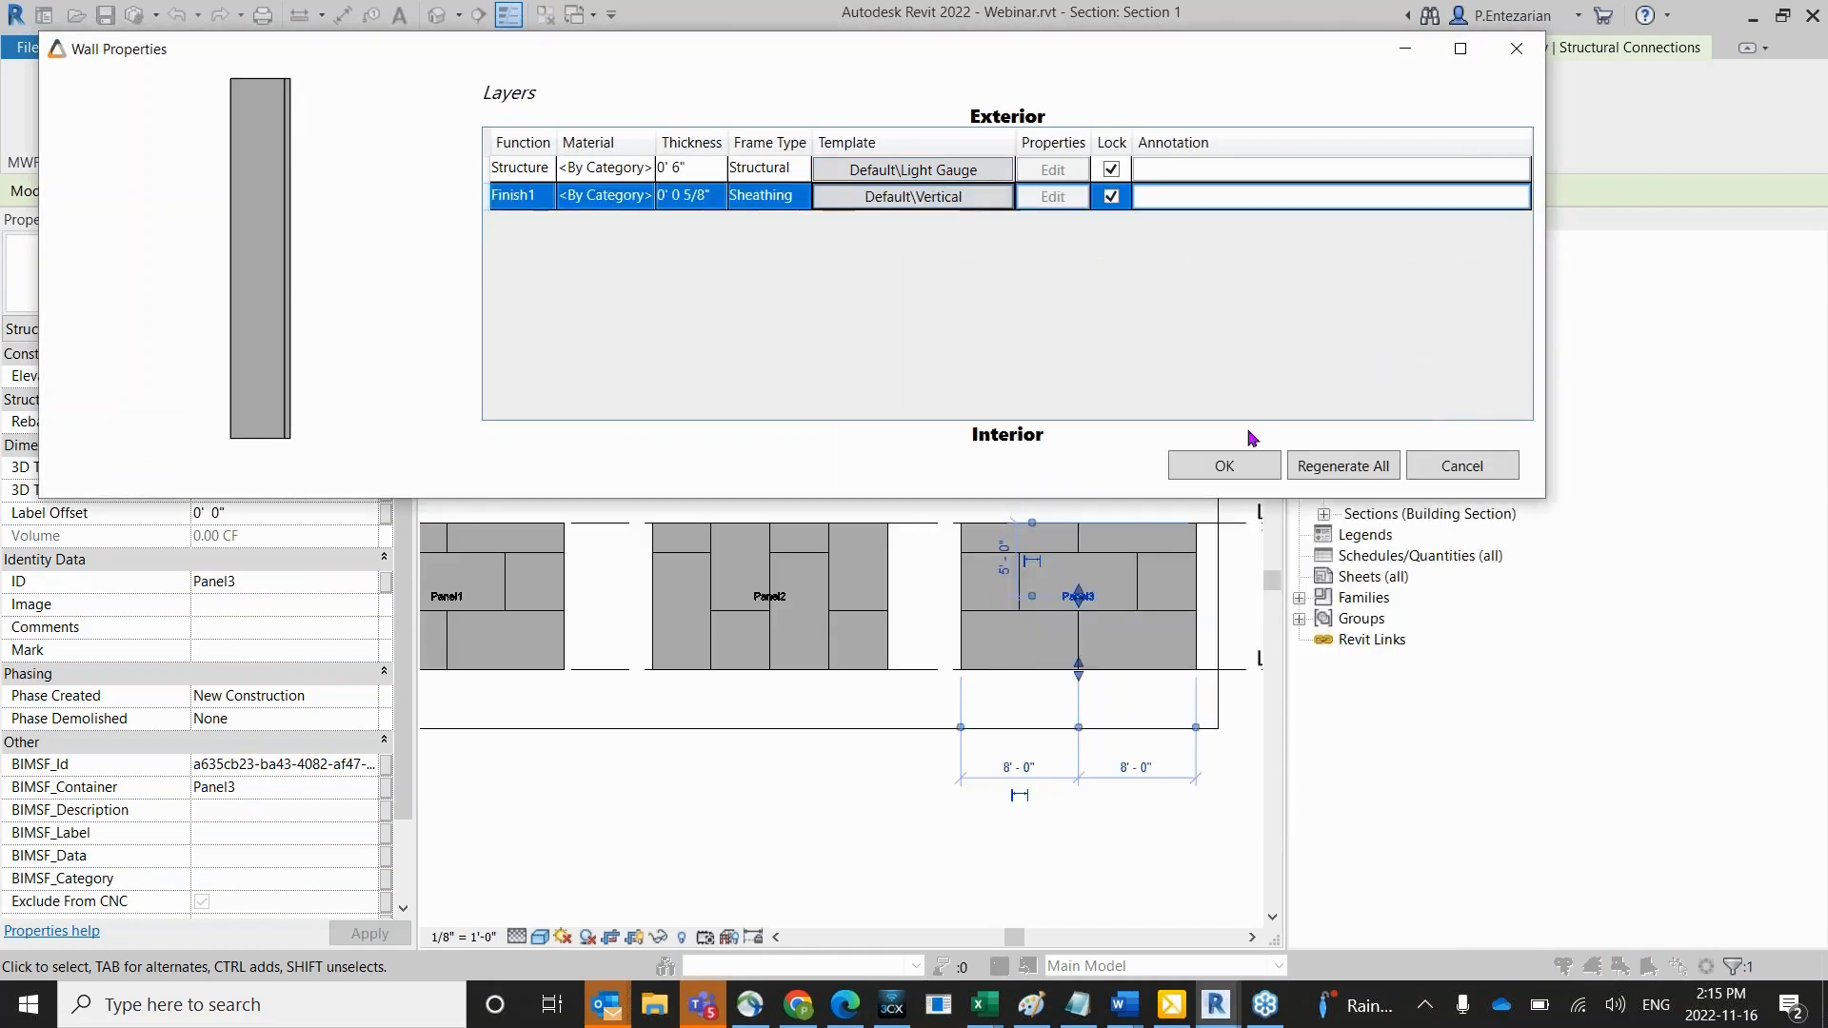
click(1224, 465)
click(1162, 702)
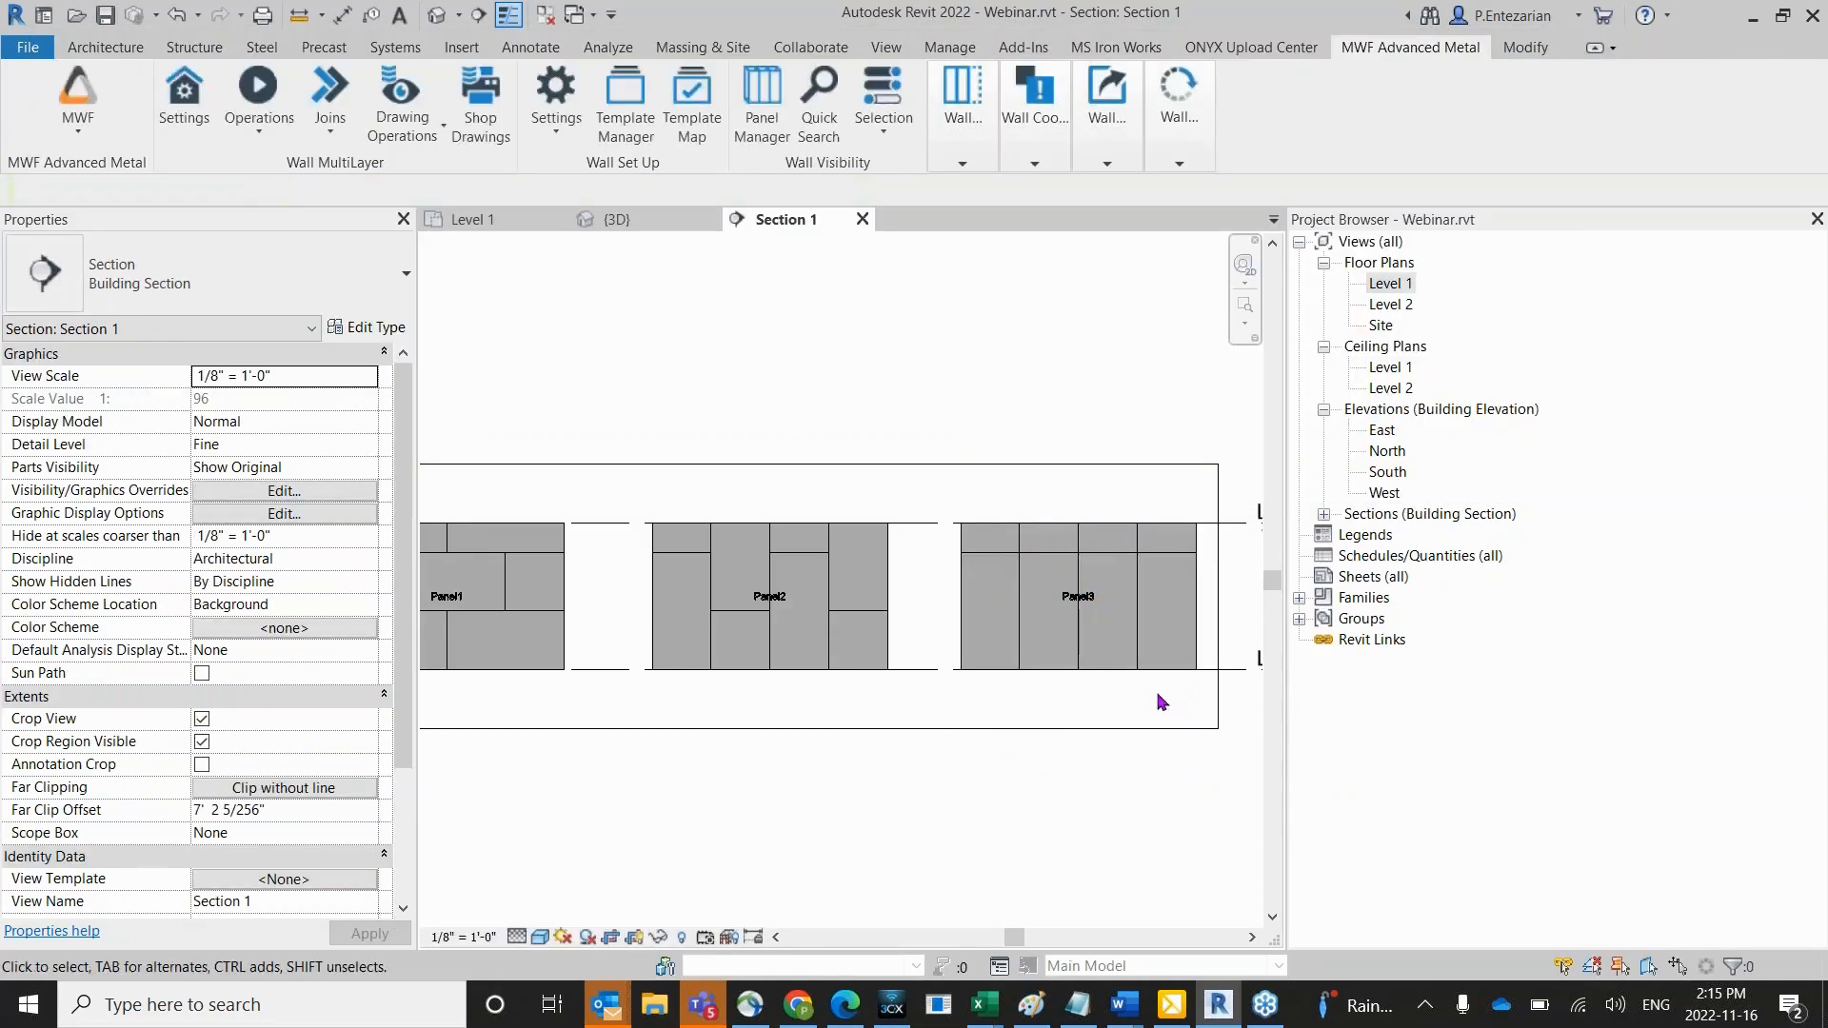
scroll(1157, 695, down, 1)
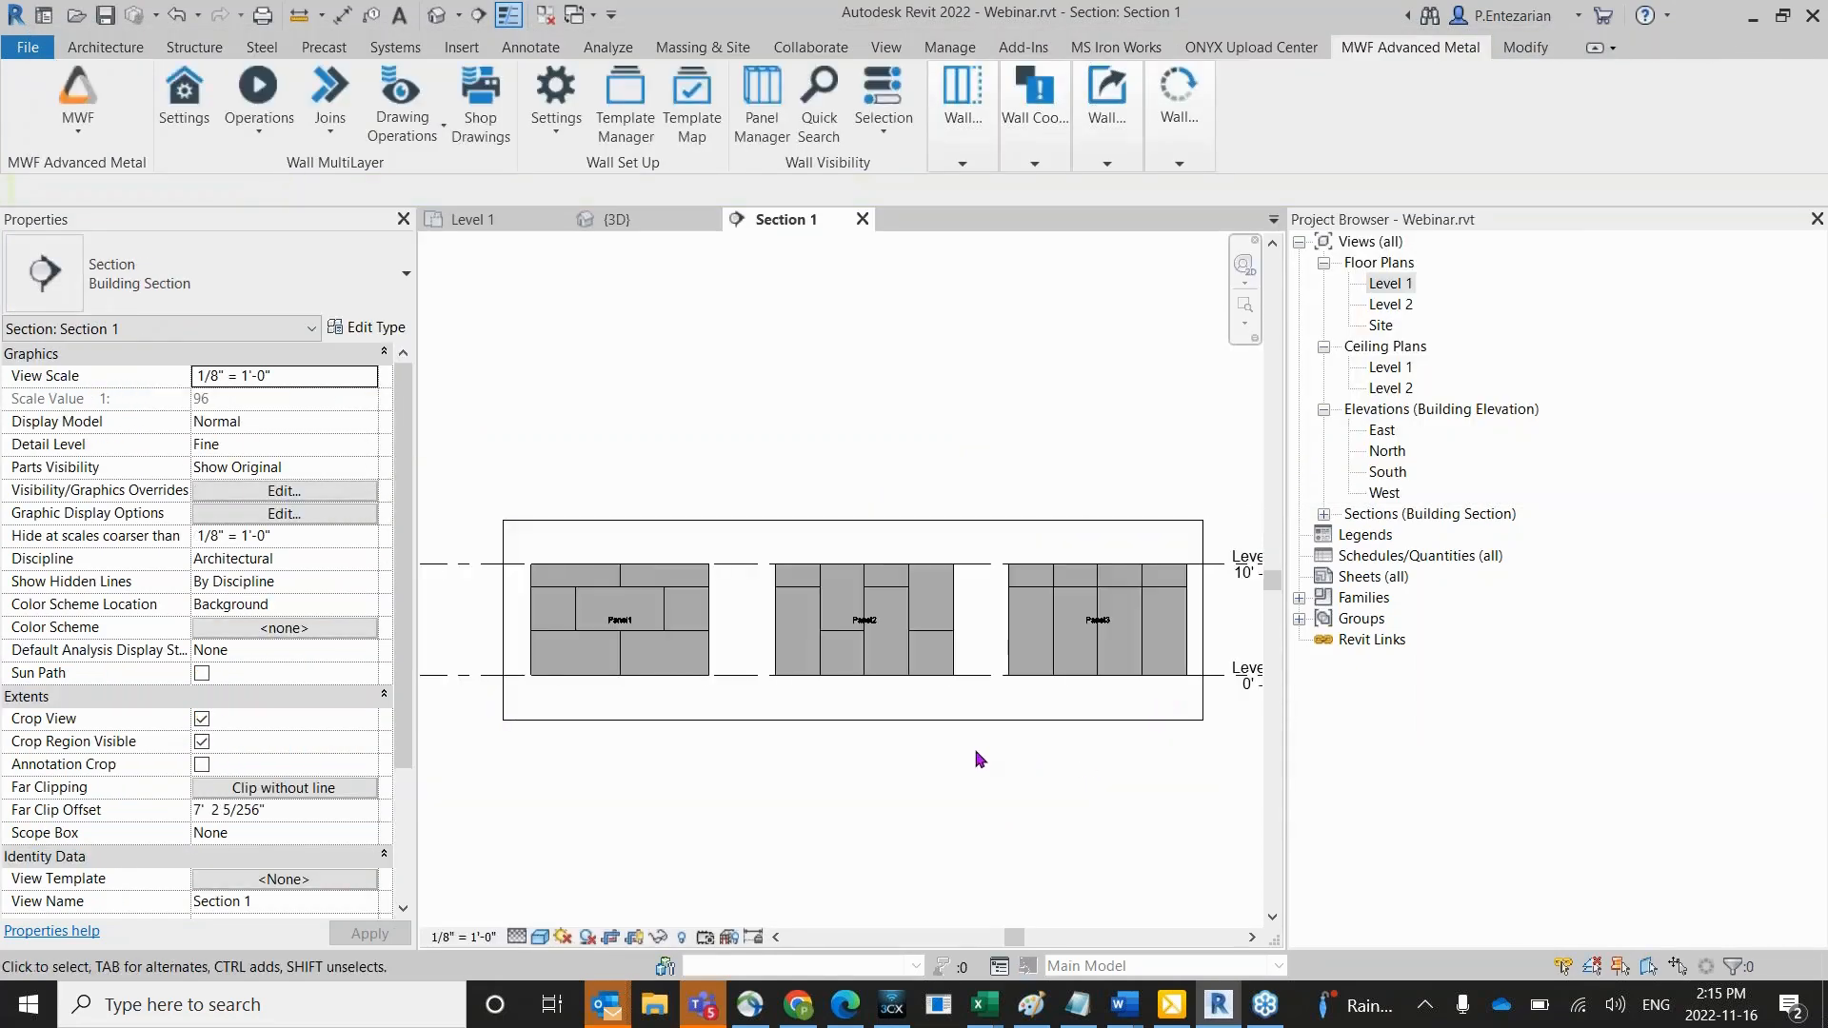
Examine the identity and label properties of the lower-left sheathing piece in Panel1.
click(591, 684)
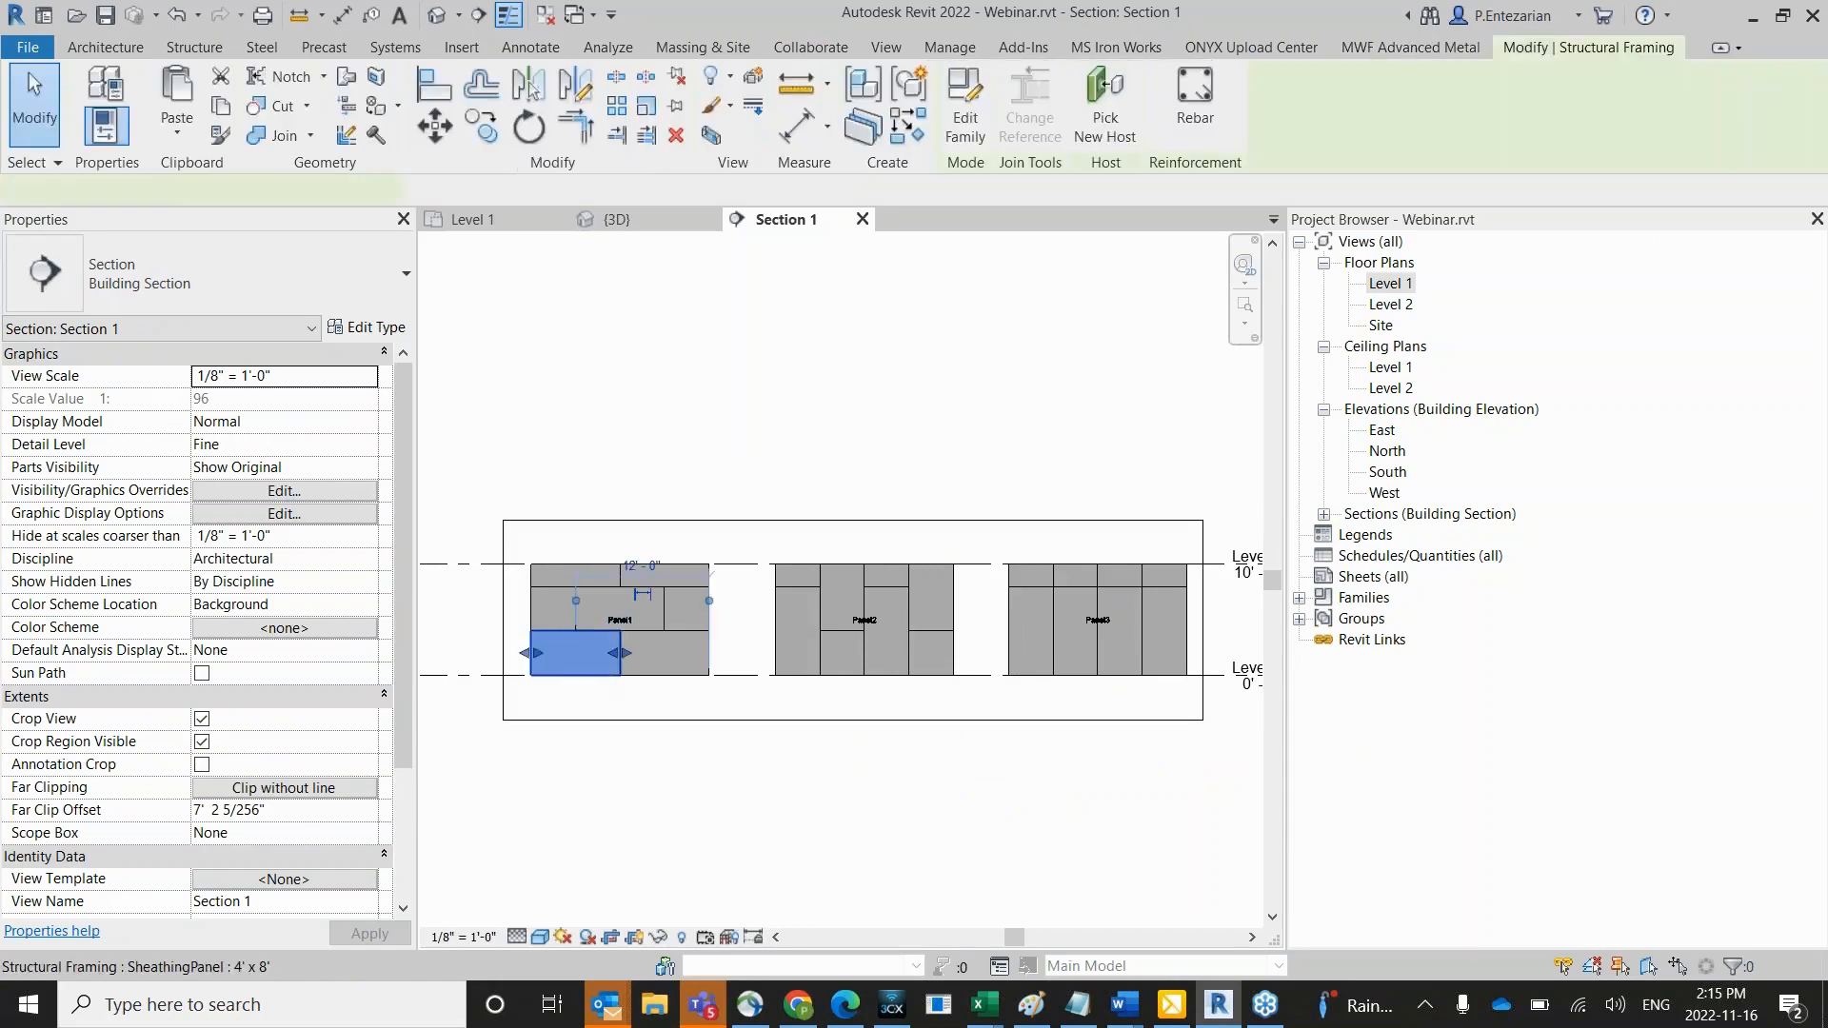
scroll(306, 733, down, 5)
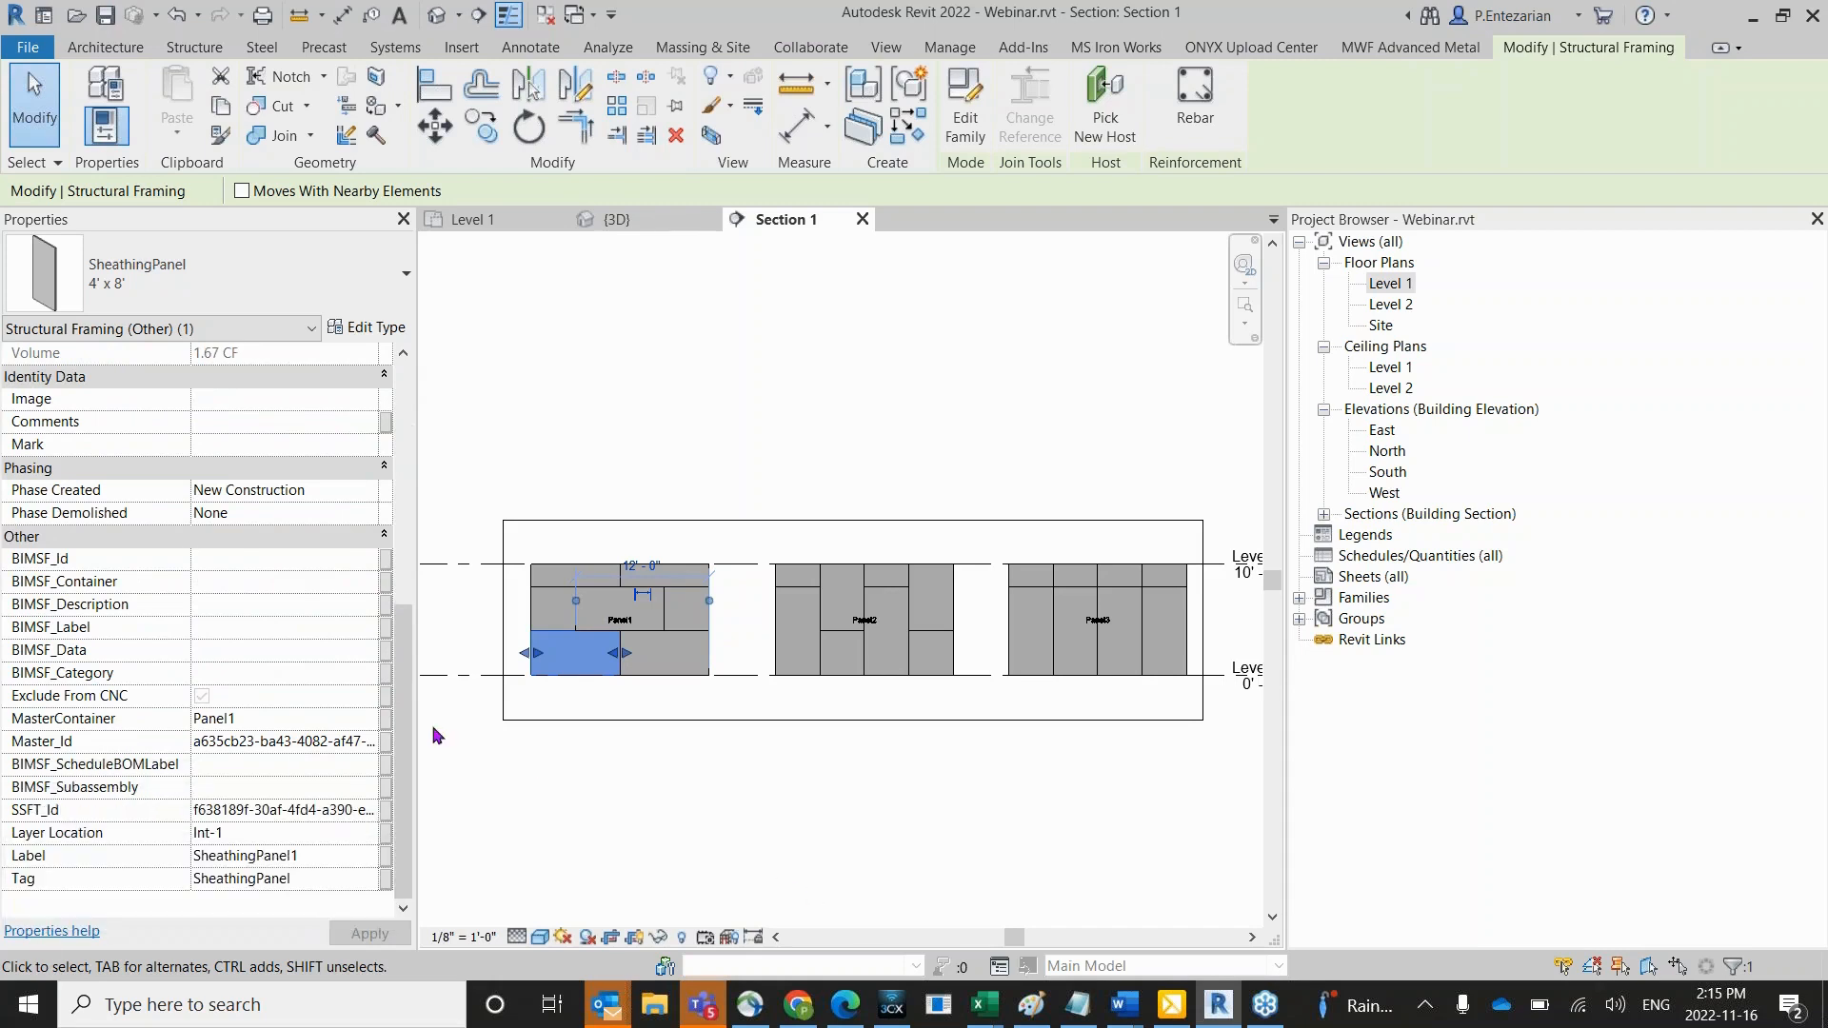
scroll(436, 734, down, 1)
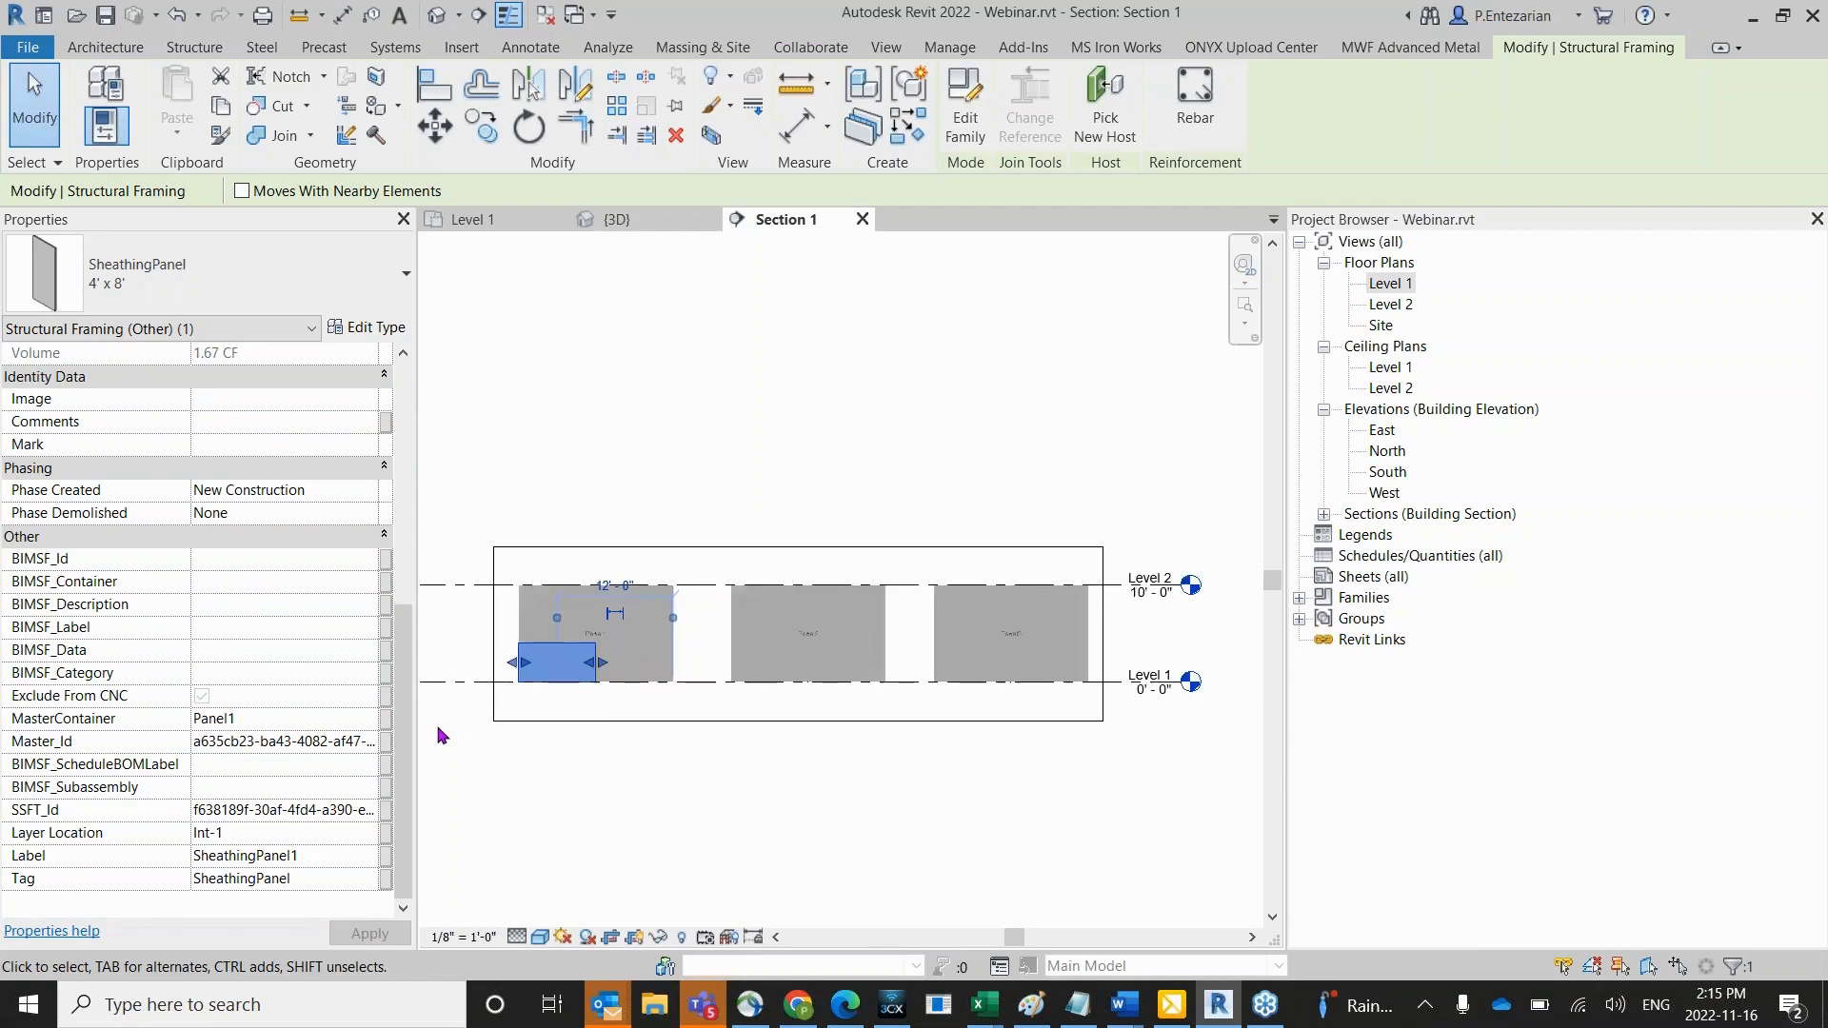
click(695, 787)
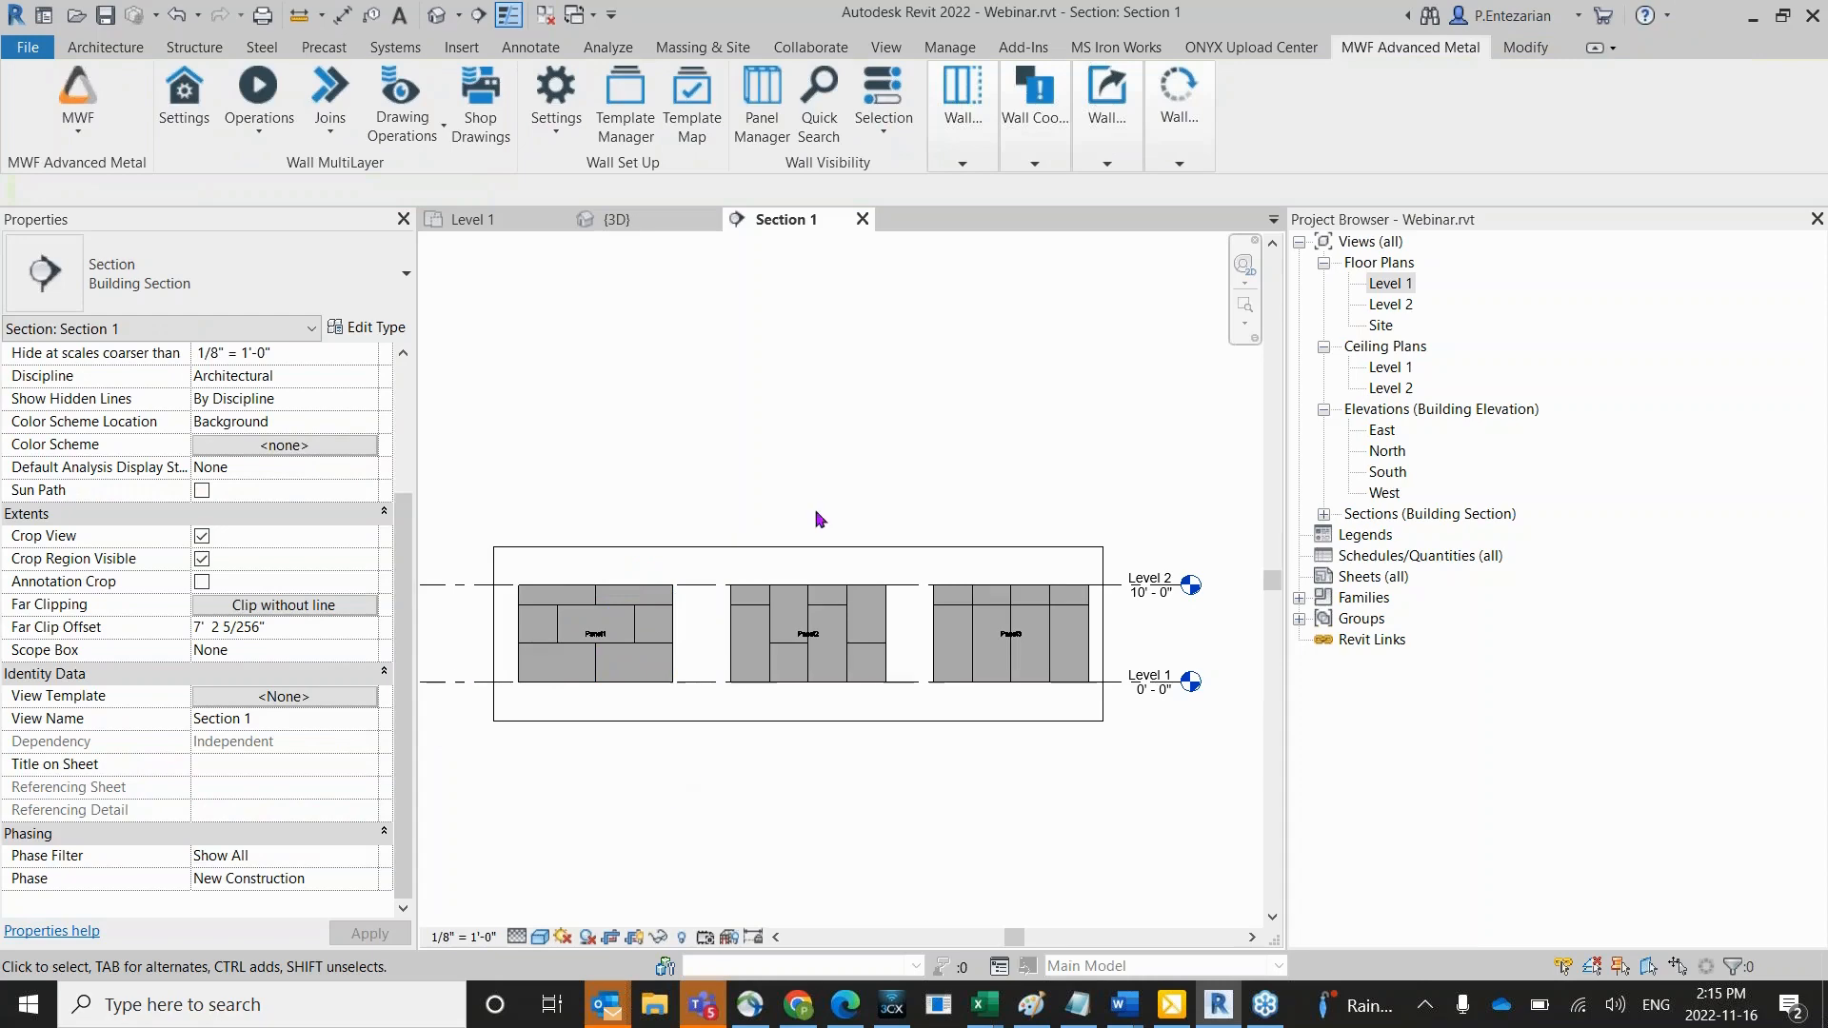
click(800, 730)
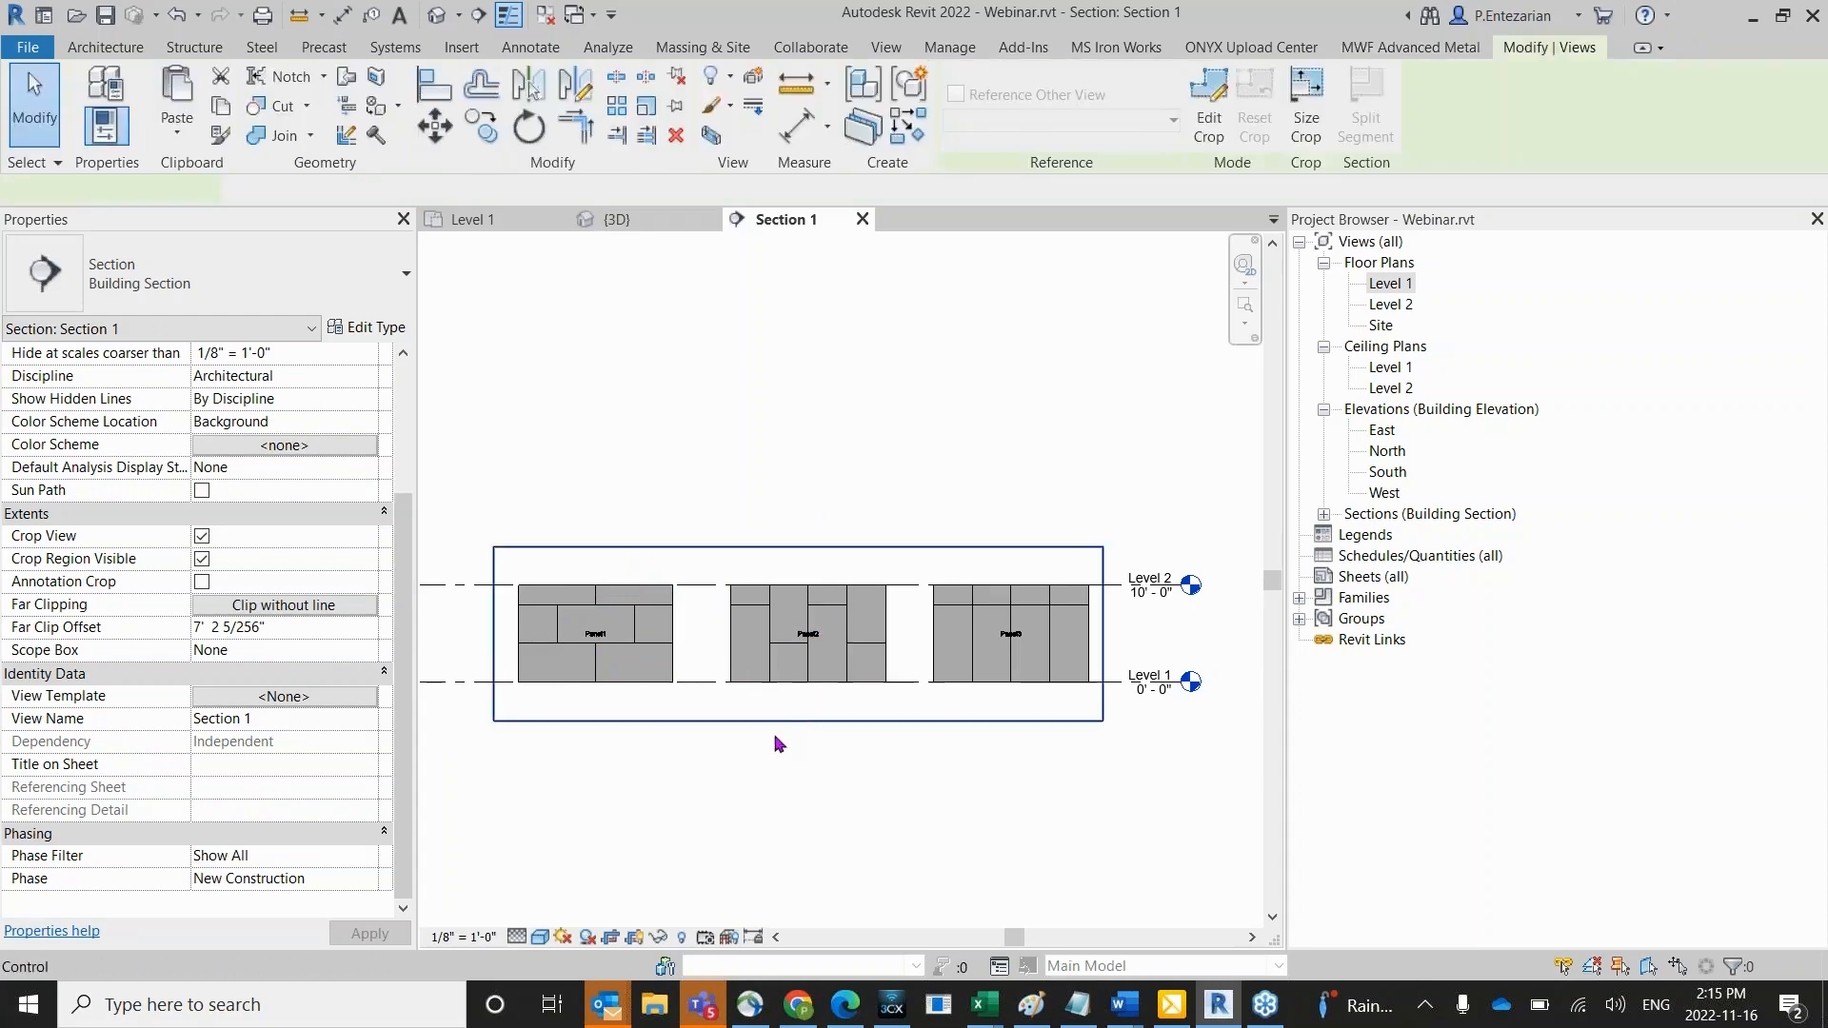
click(727, 775)
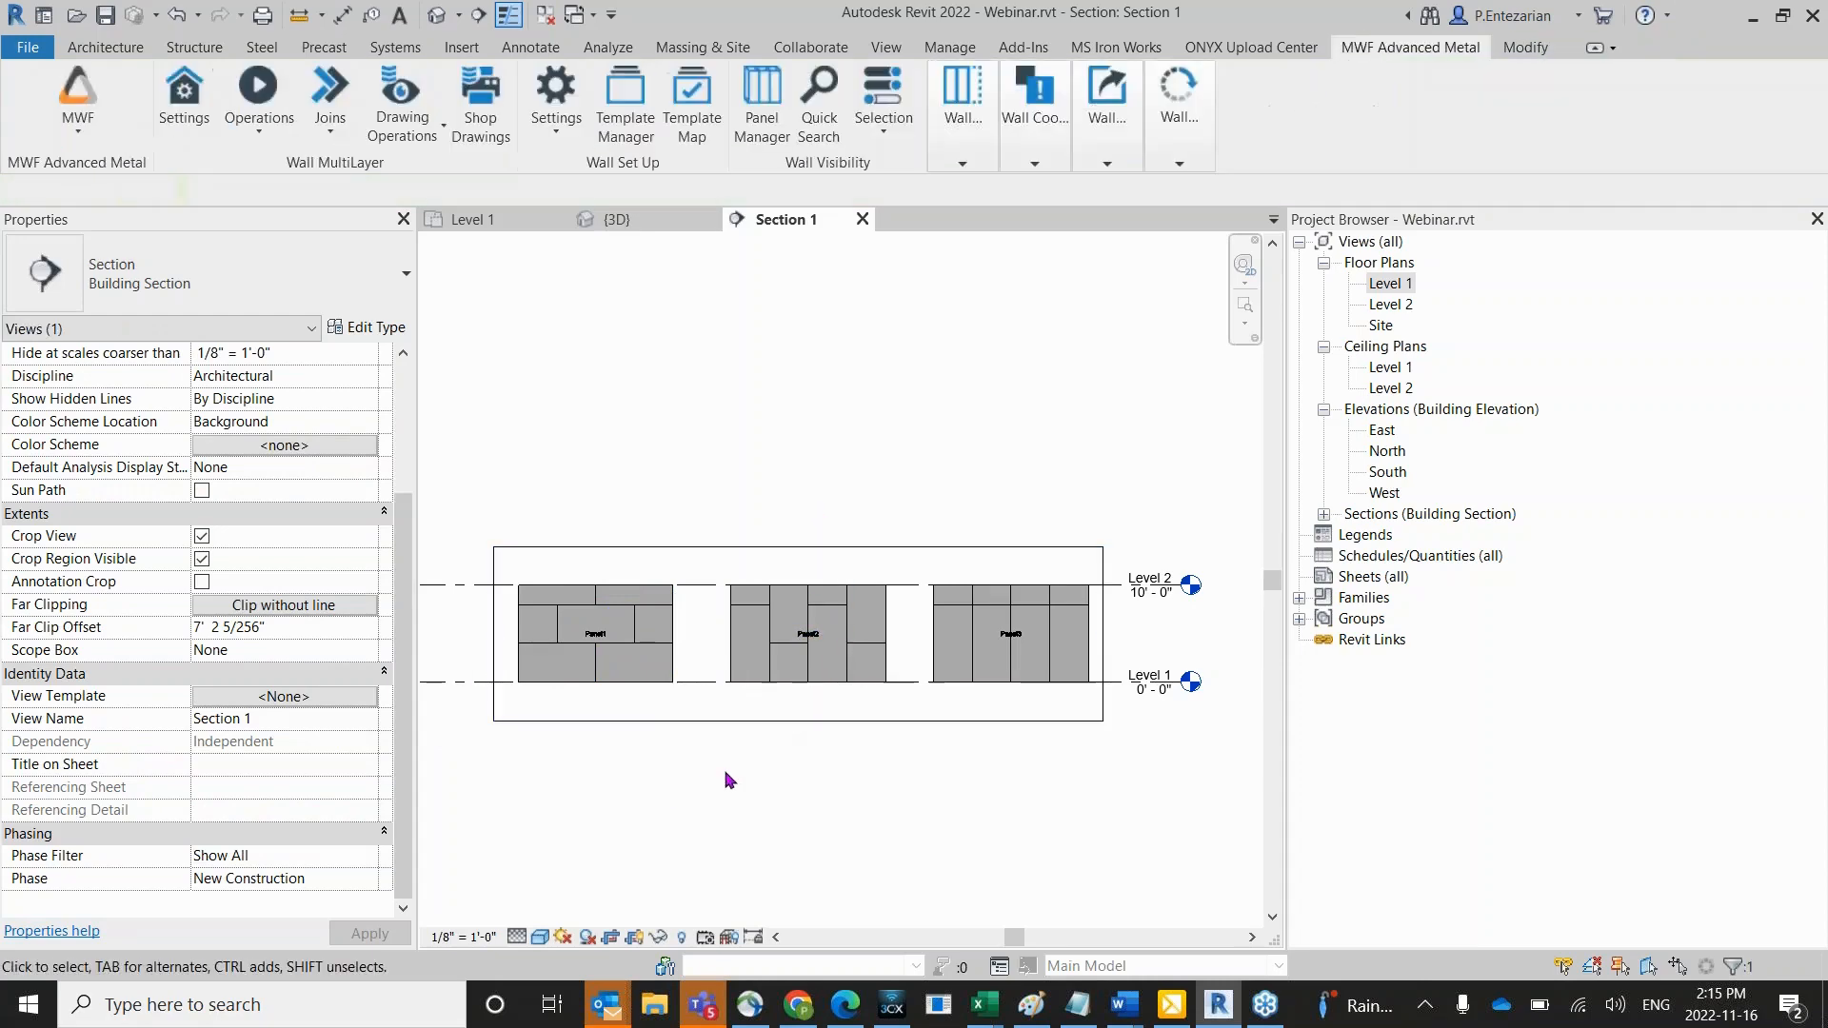
Add member distribution labels to Panel1, Panel2 and Panel3 together, using Distribution Strategy Type A.
click(600, 642)
ctrl+click(803, 636)
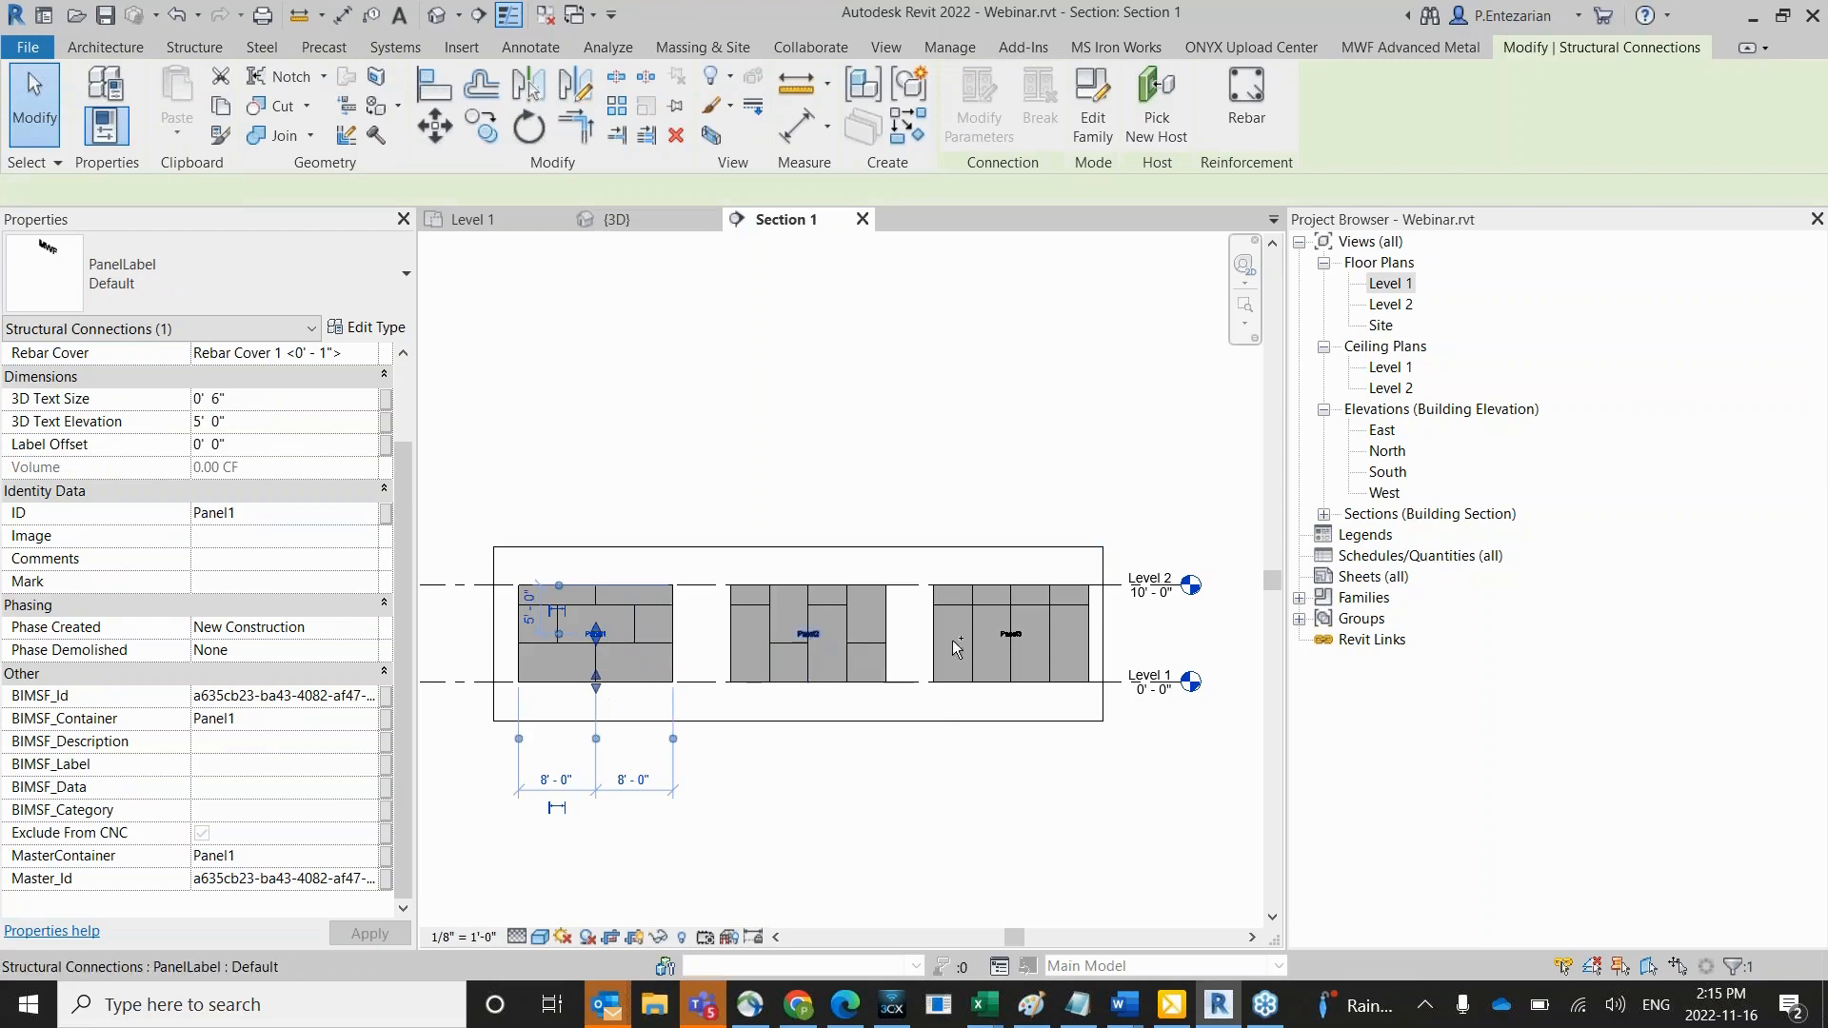
ctrl+click(1009, 635)
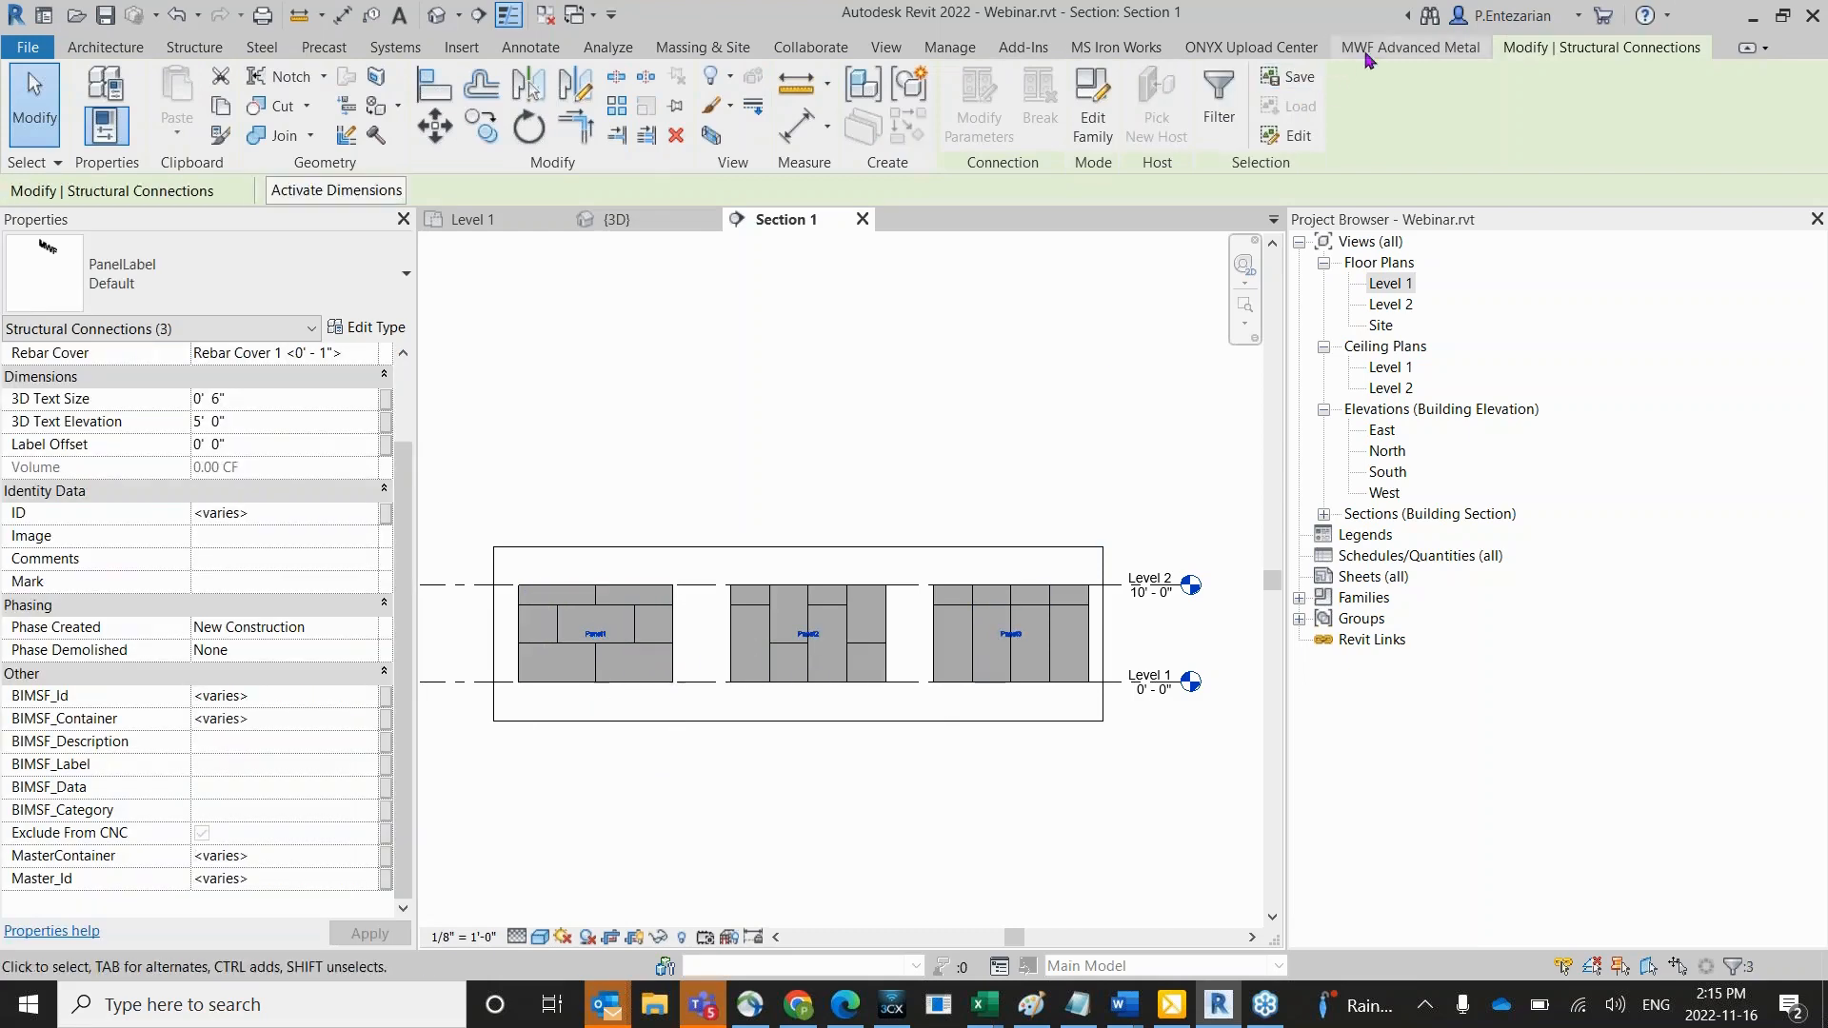
click(1409, 47)
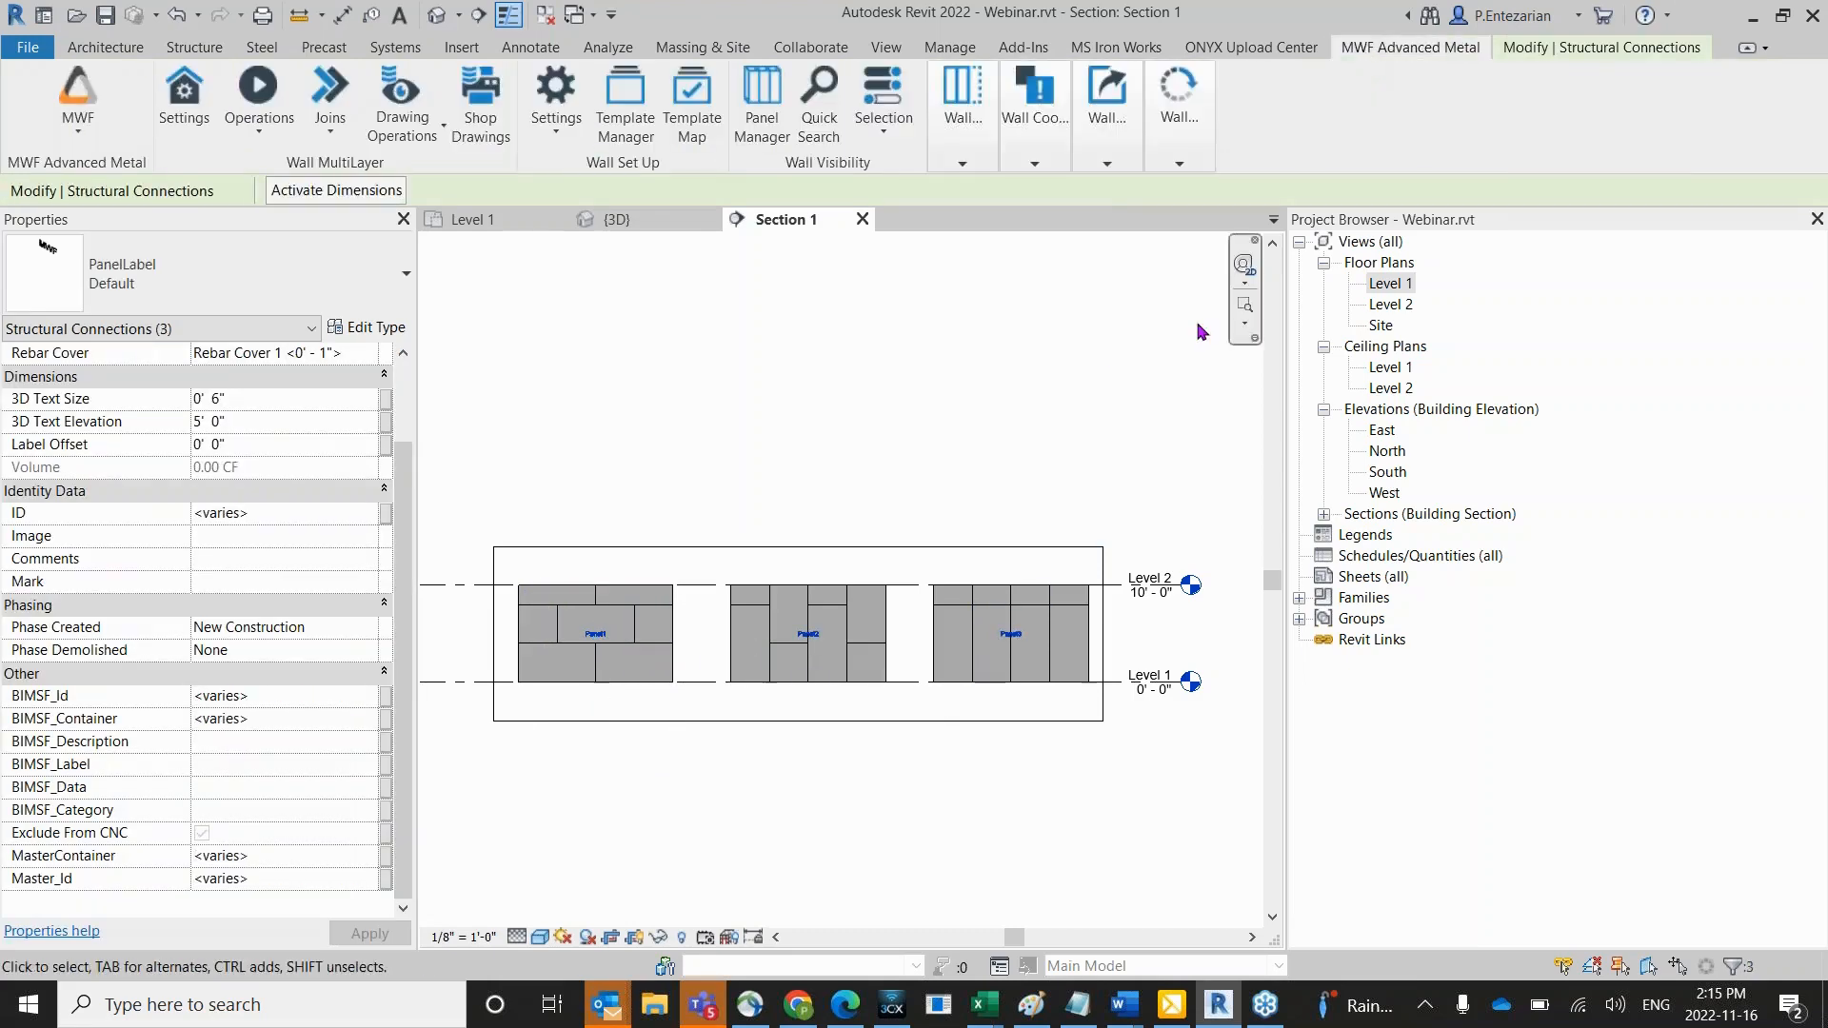
click(1106, 163)
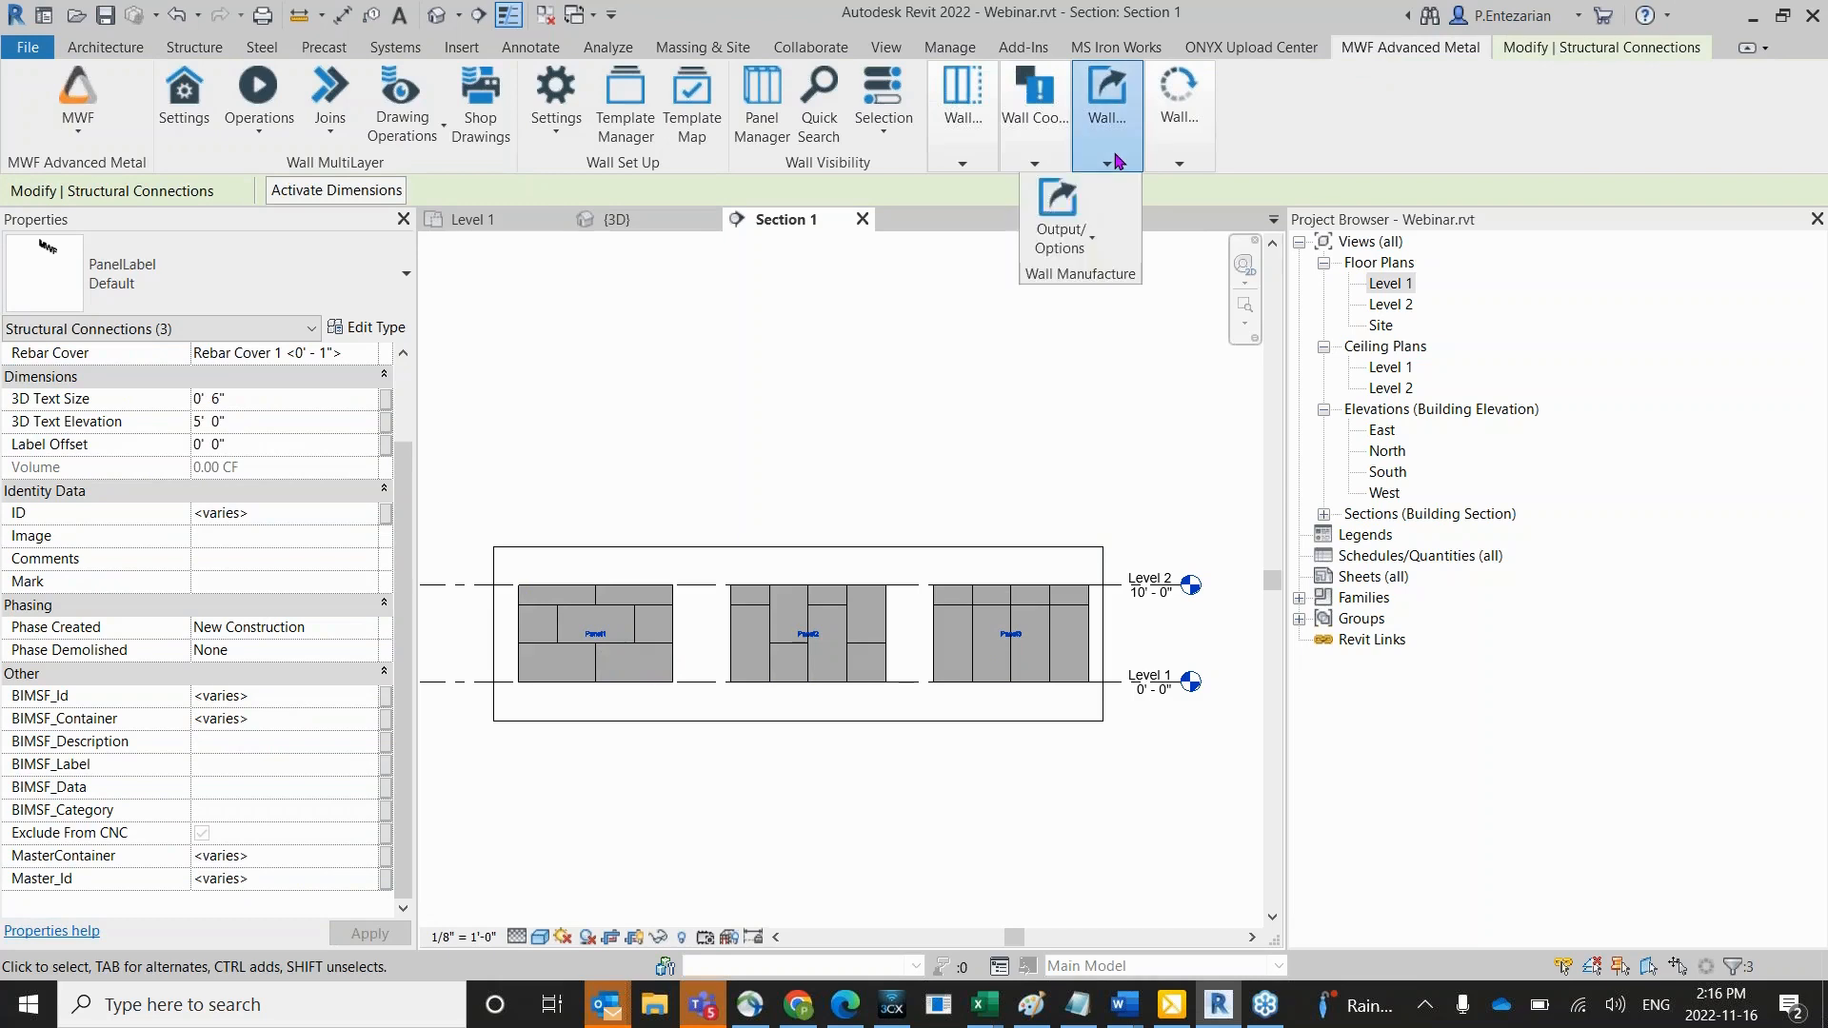
click(1090, 251)
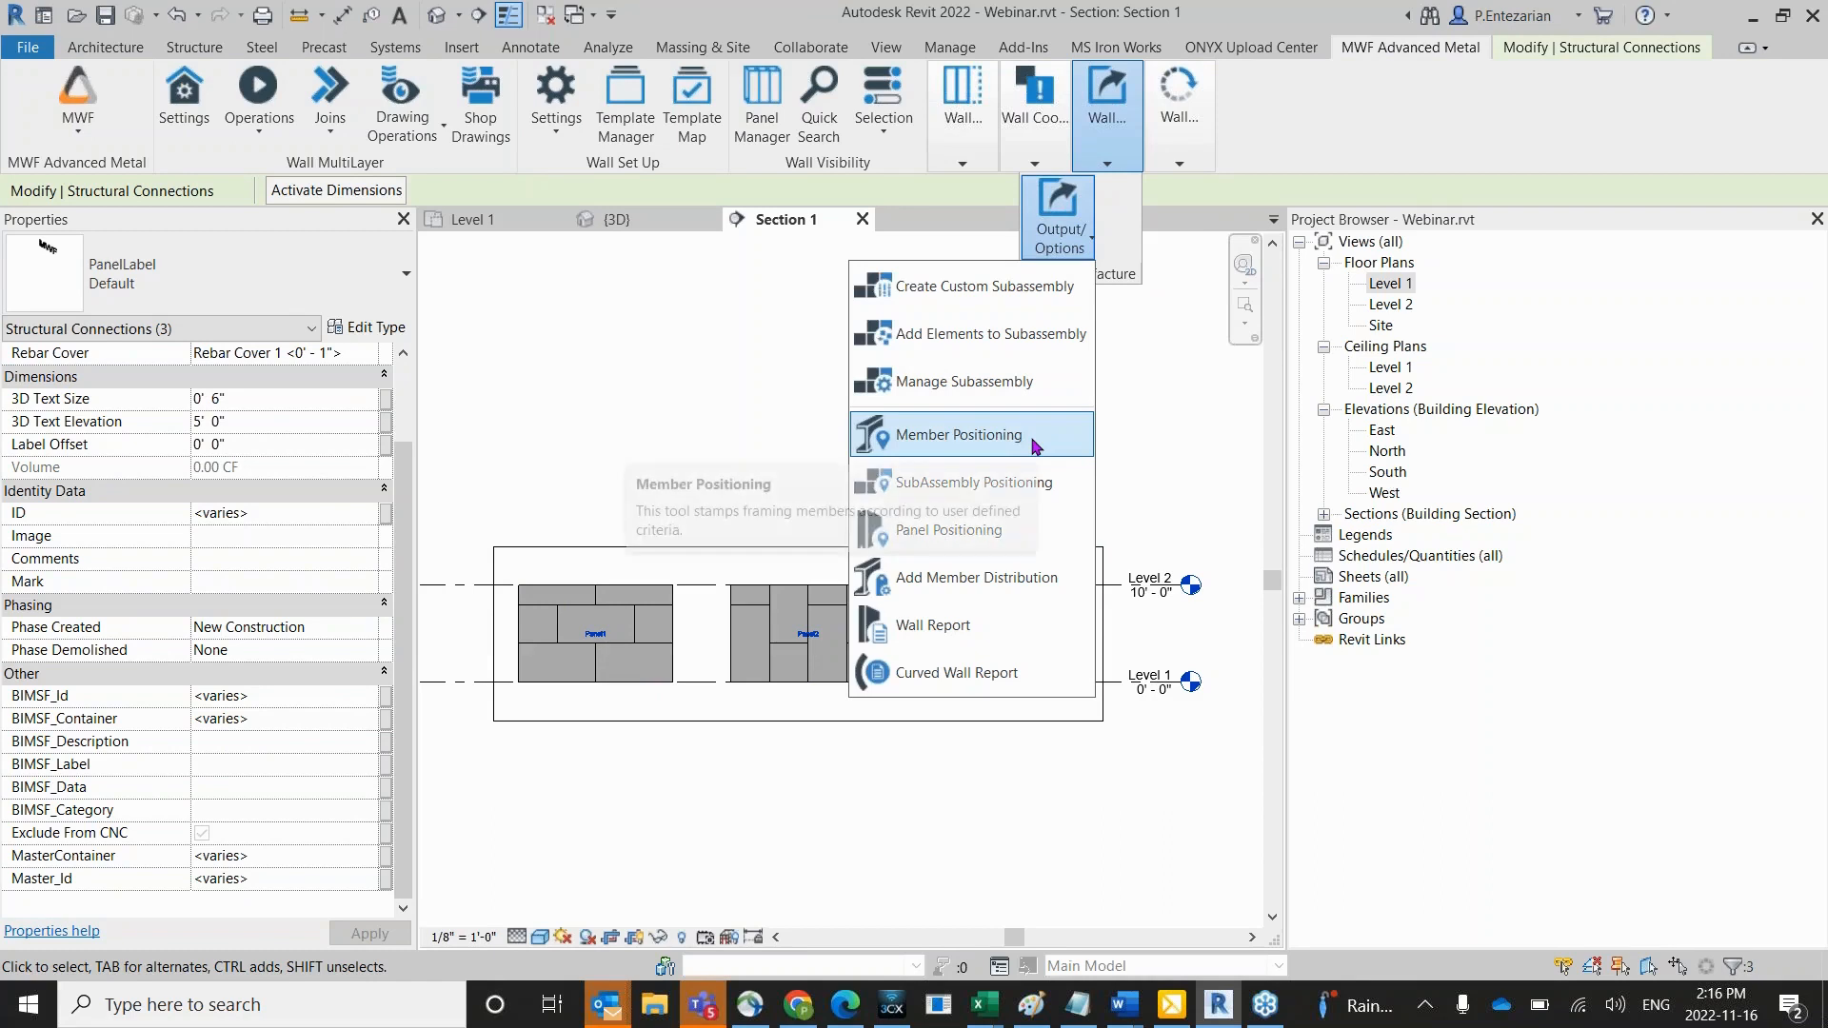
click(1018, 585)
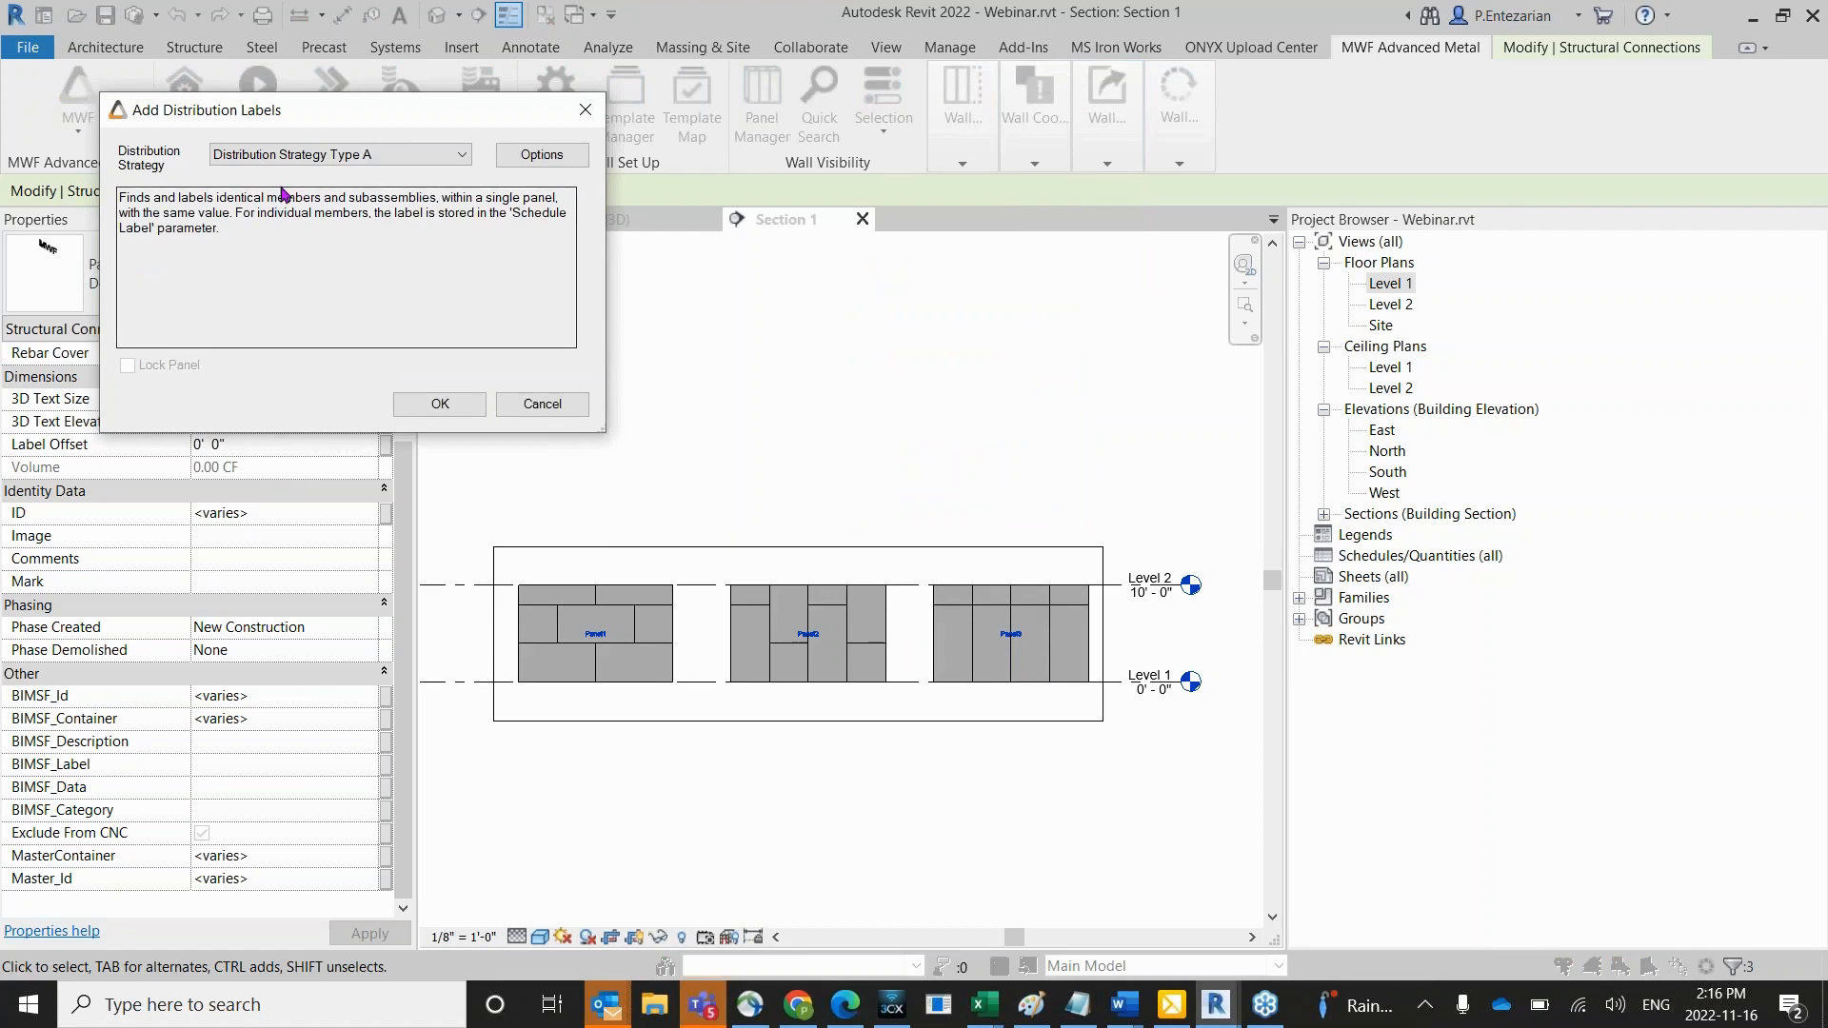
click(439, 403)
click(724, 395)
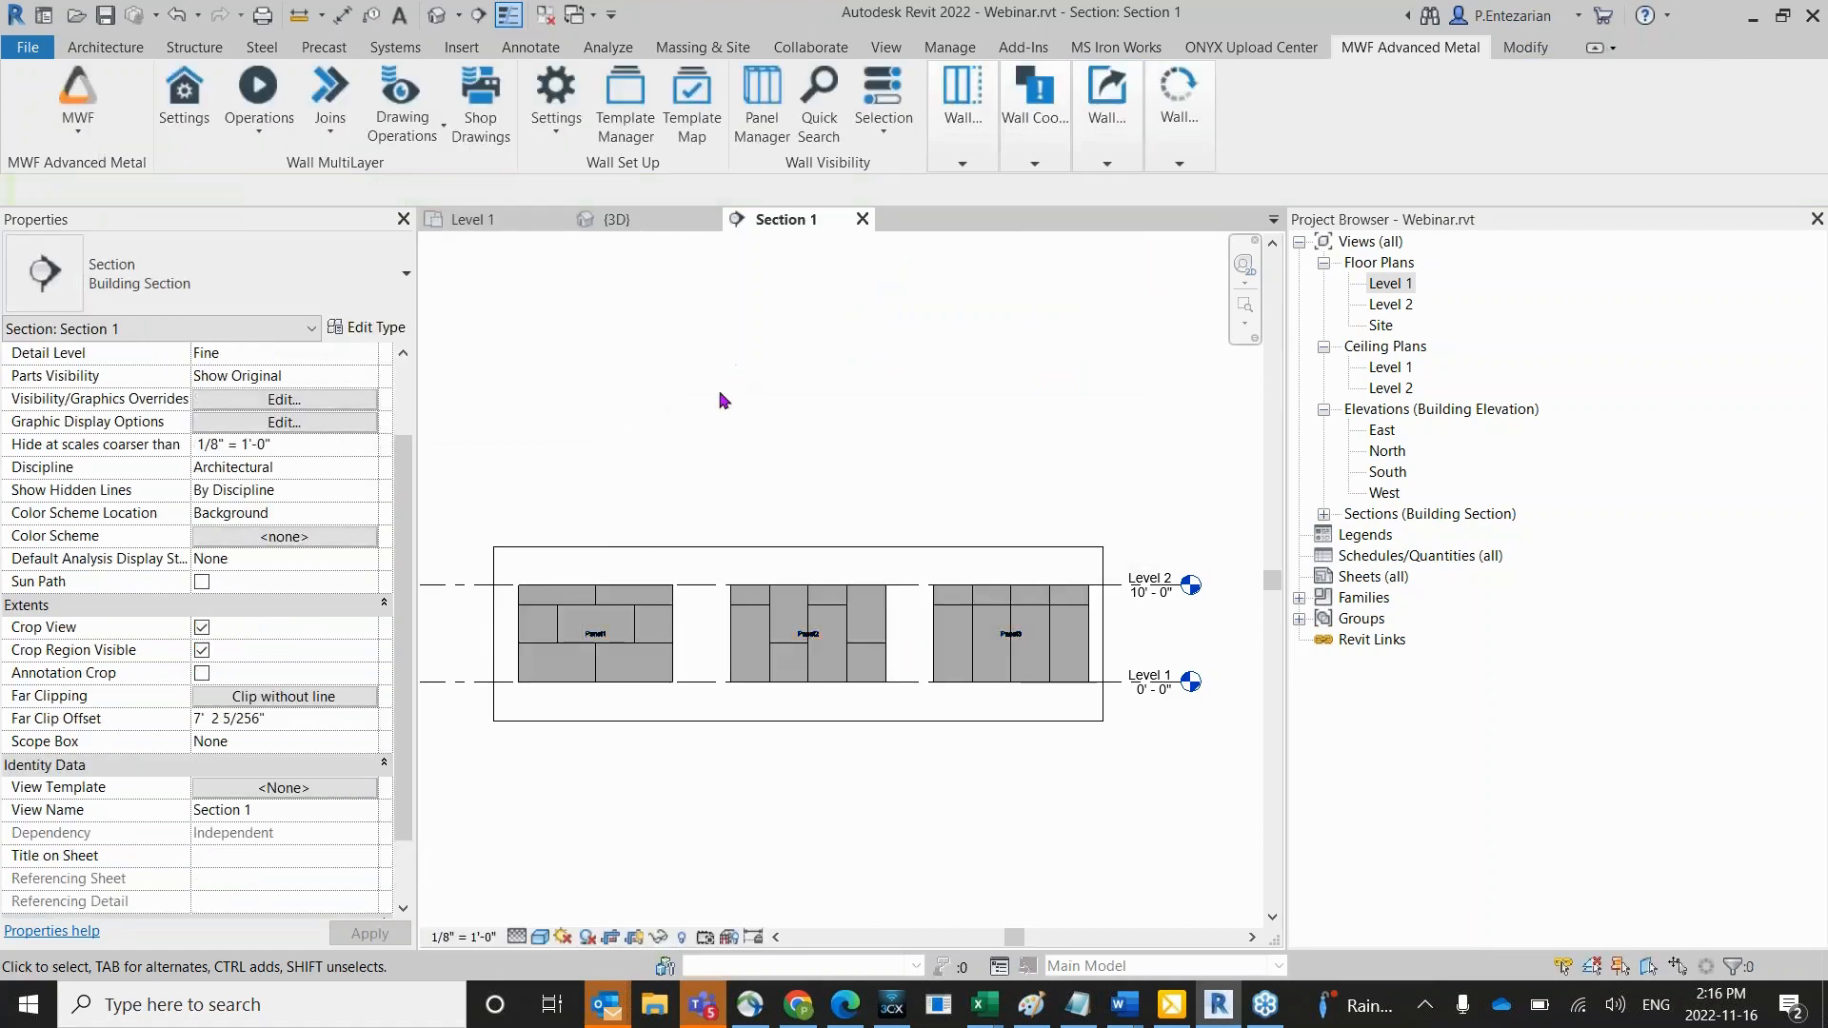
Check the schedule label properties of the lower-left sheathing piece in Panel1.
scroll(534, 647, up, 3)
click(575, 640)
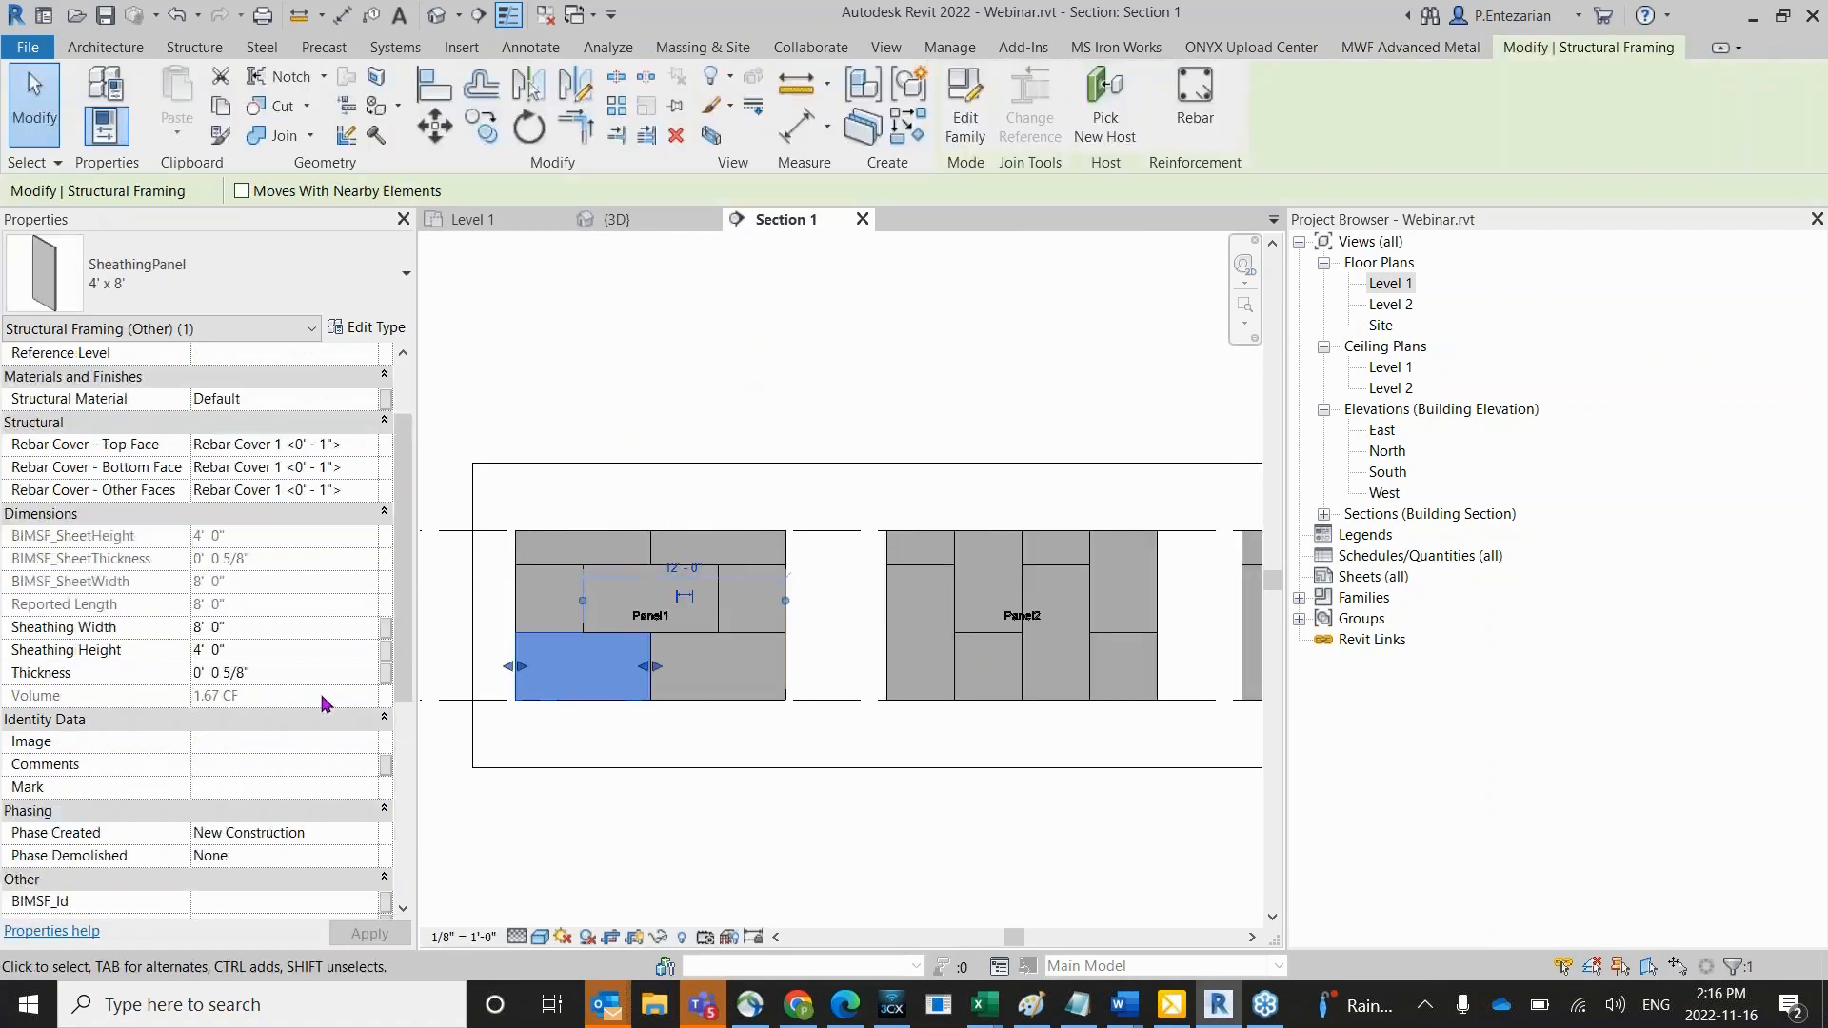
scroll(327, 704, down, 5)
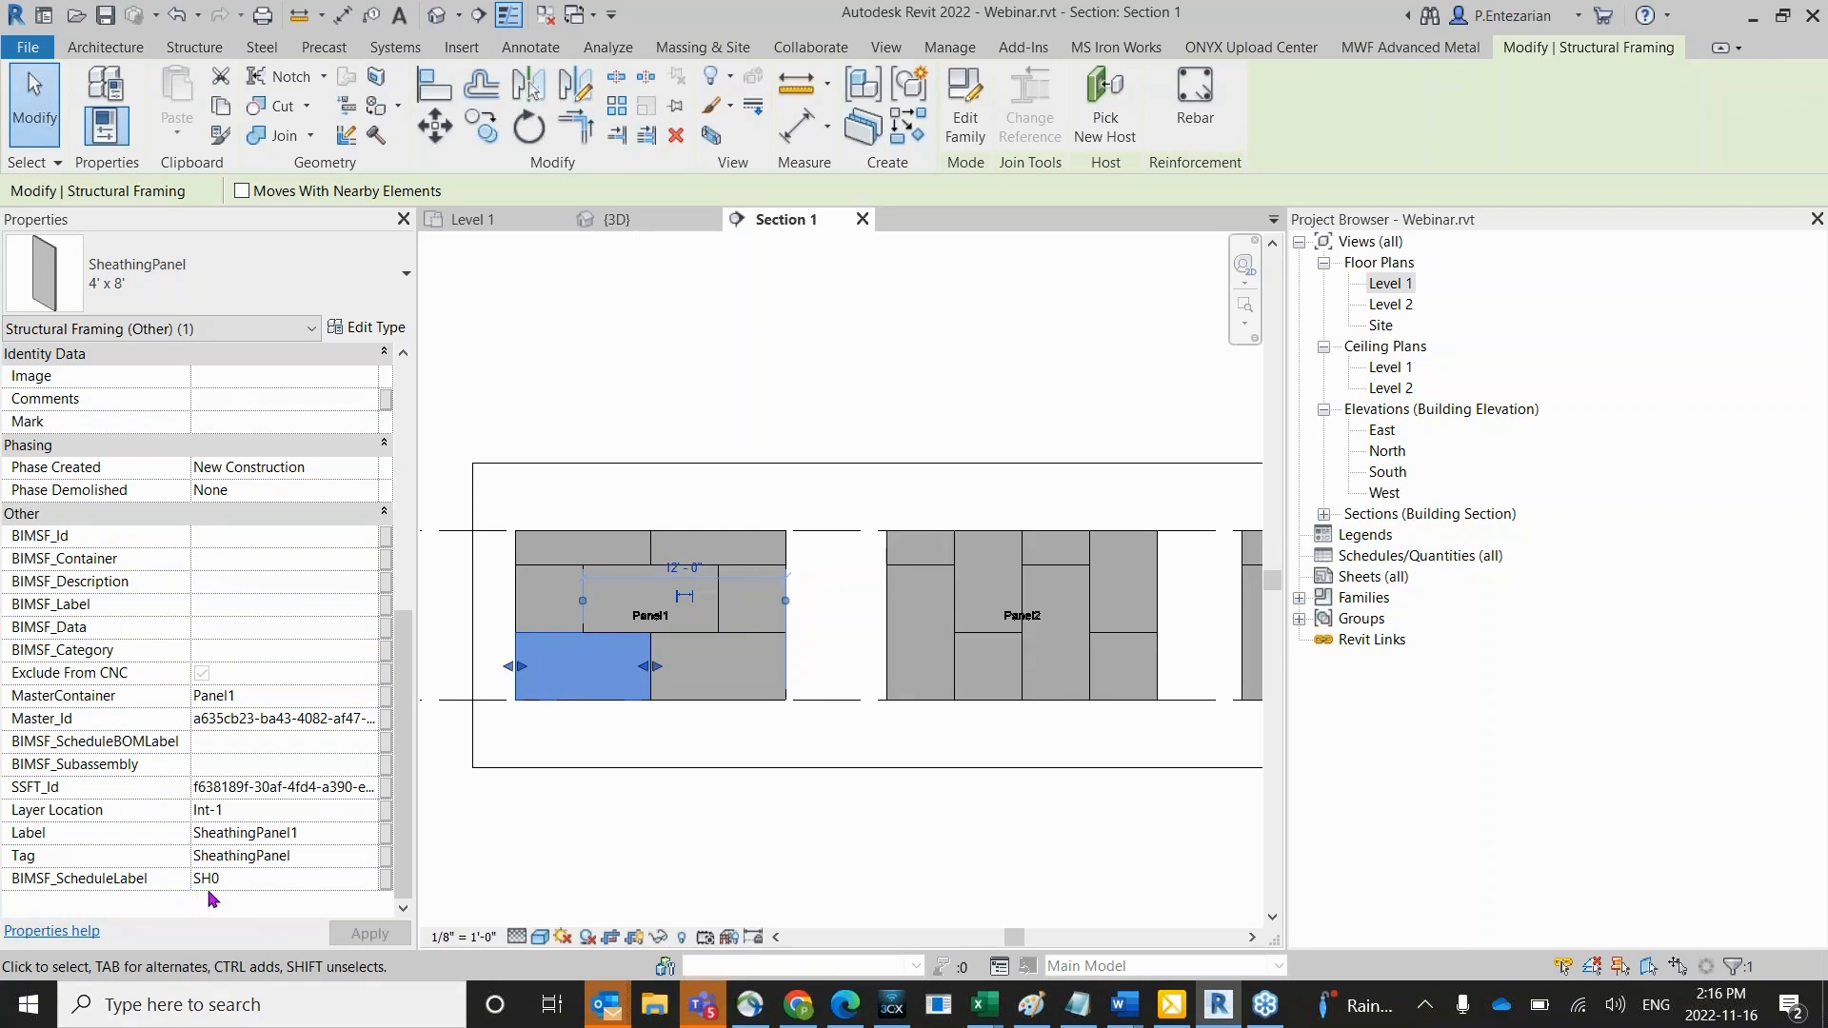
click(517, 860)
middle_click(517, 859)
middle_click(517, 860)
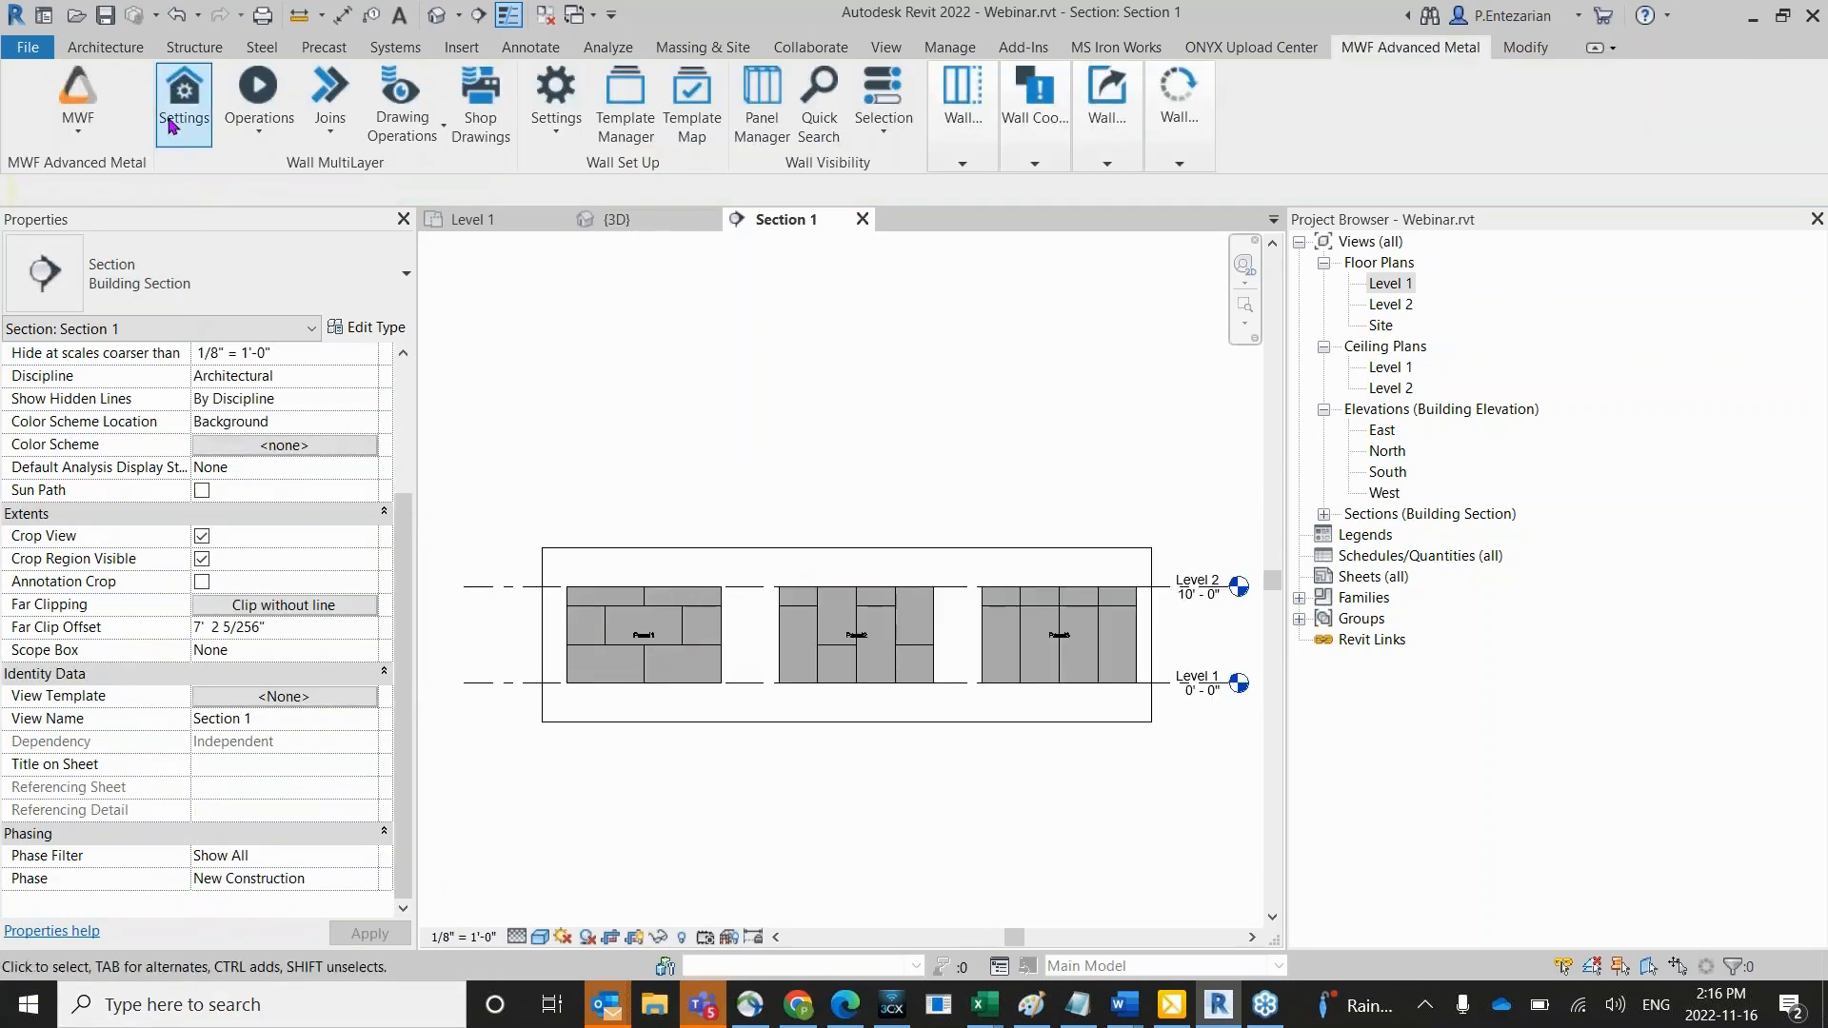
Review the general settings of the Horizontally Staggered sheathing template, including its label prefix, without changing them.
click(172, 124)
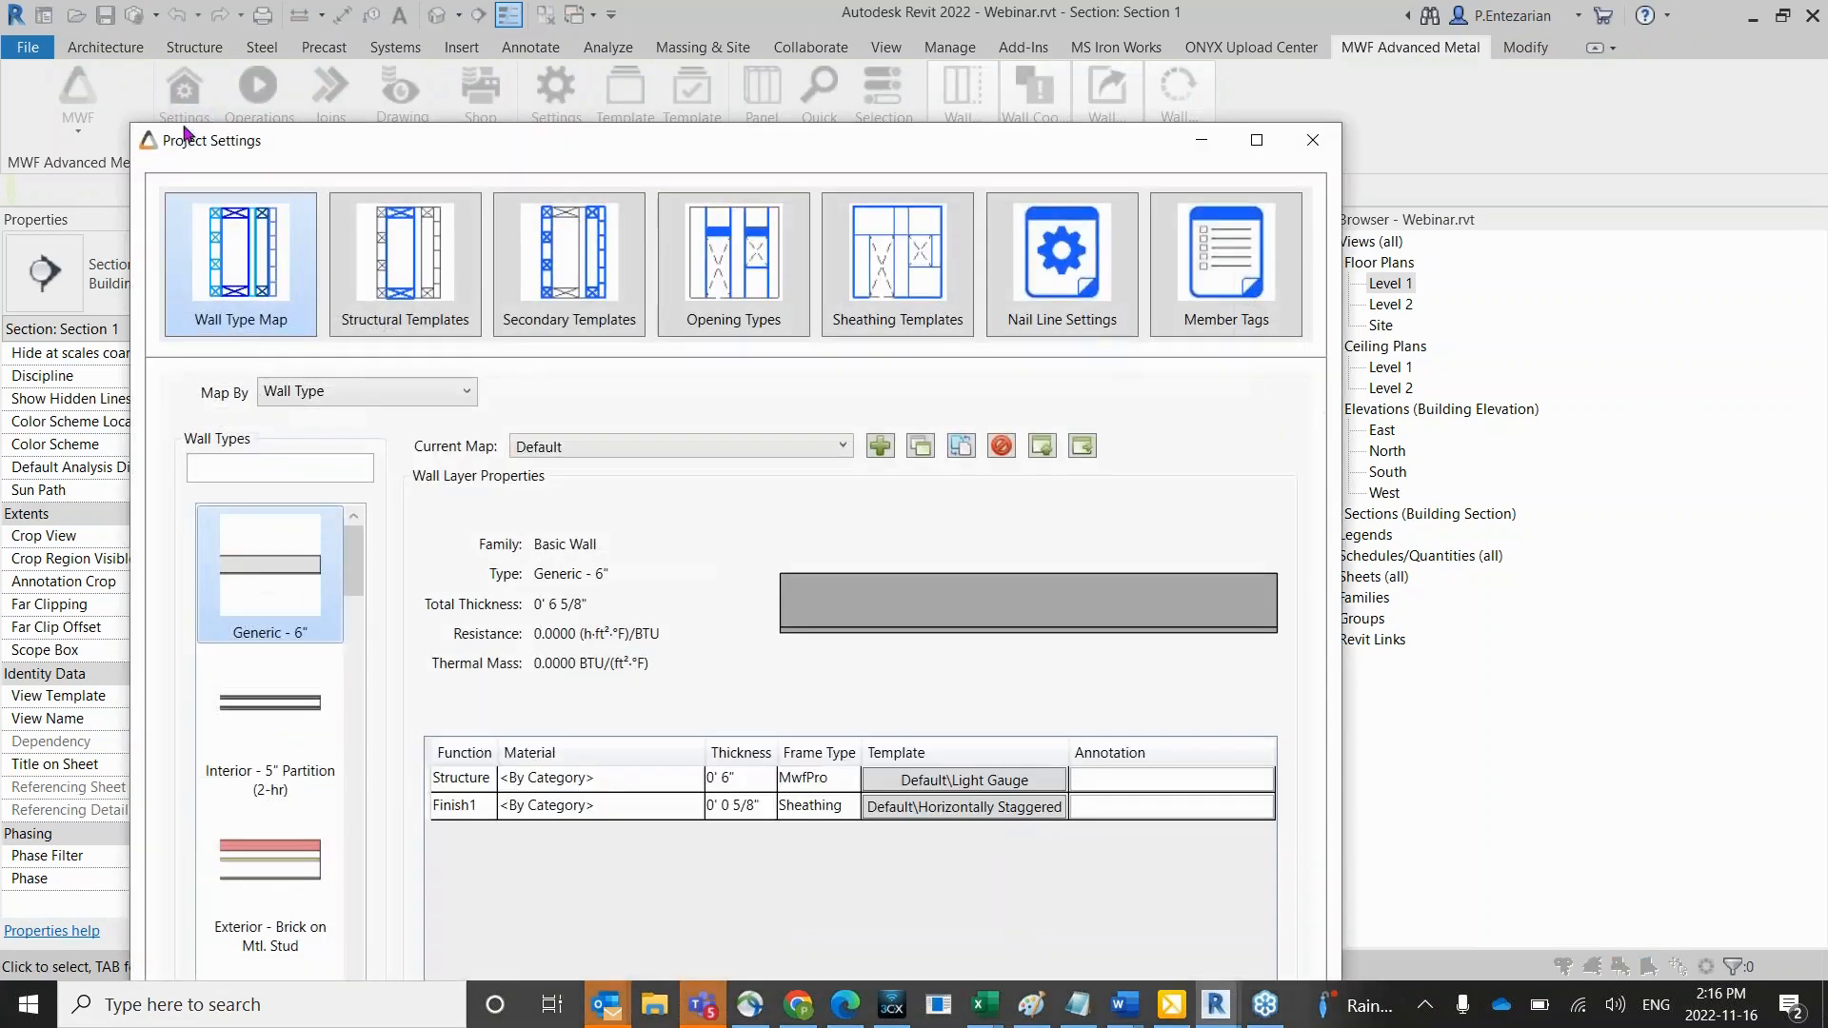
click(868, 261)
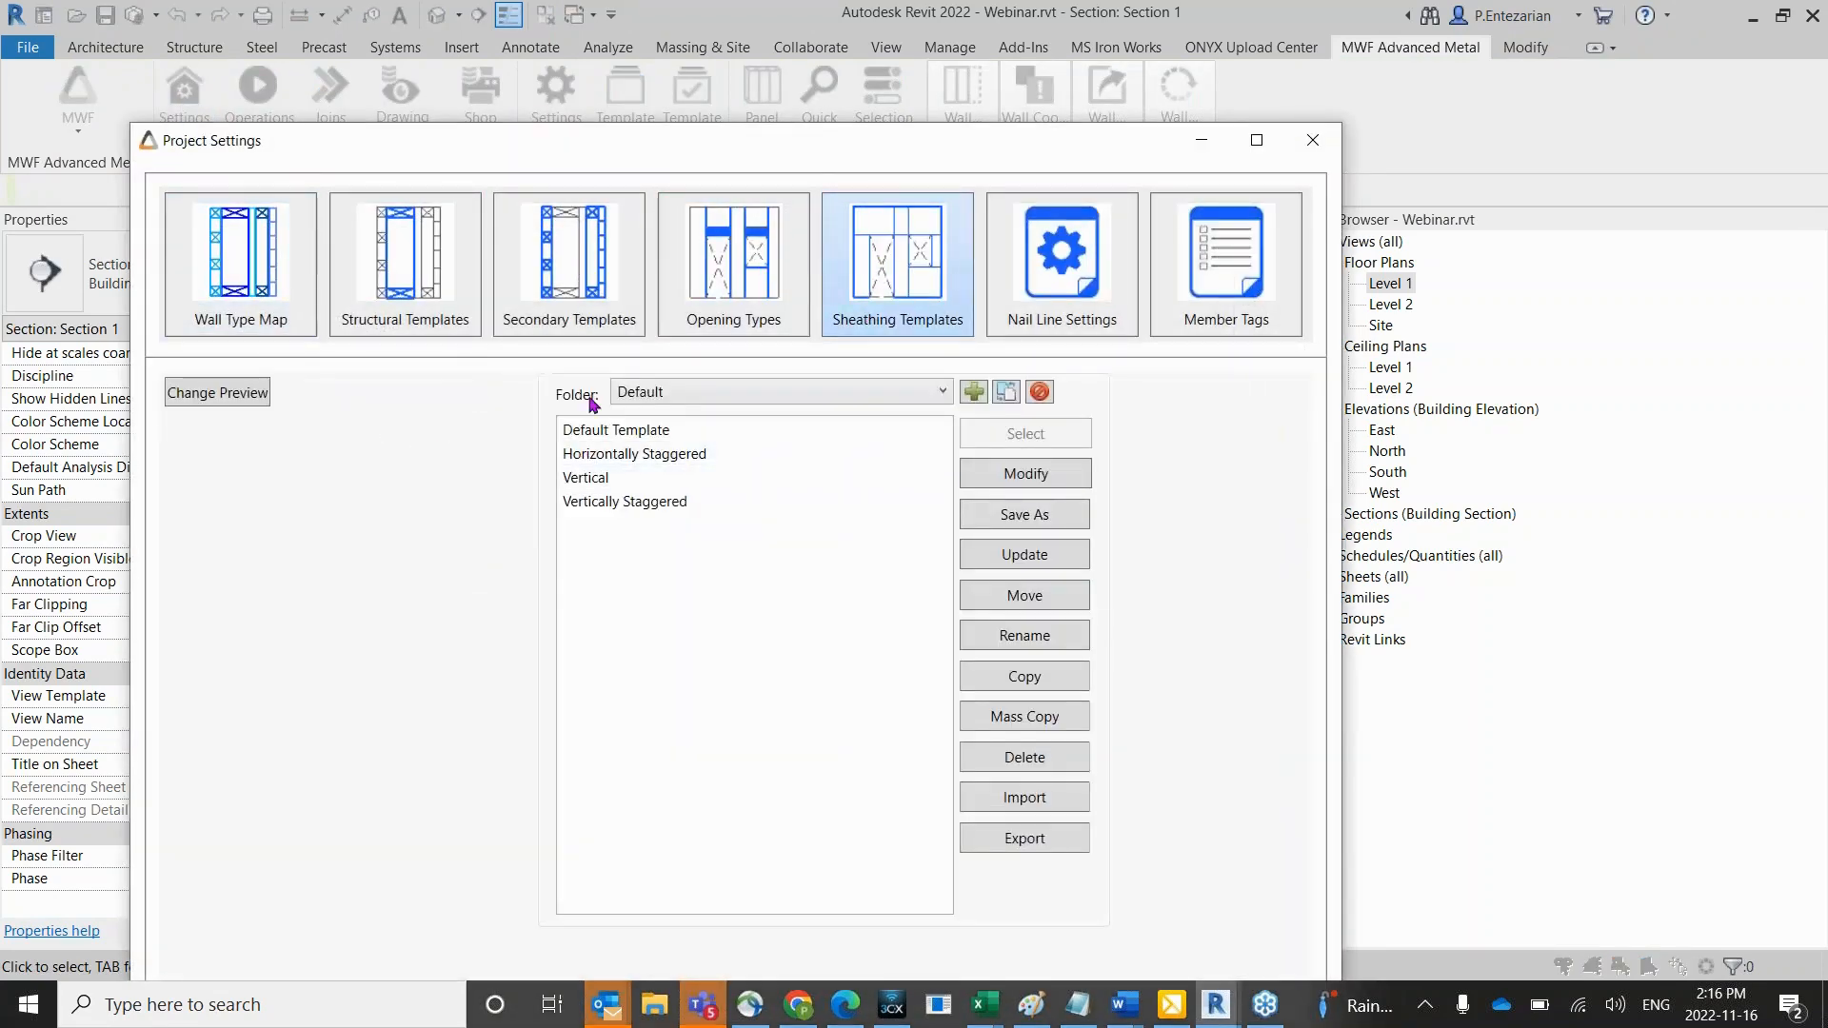
click(599, 455)
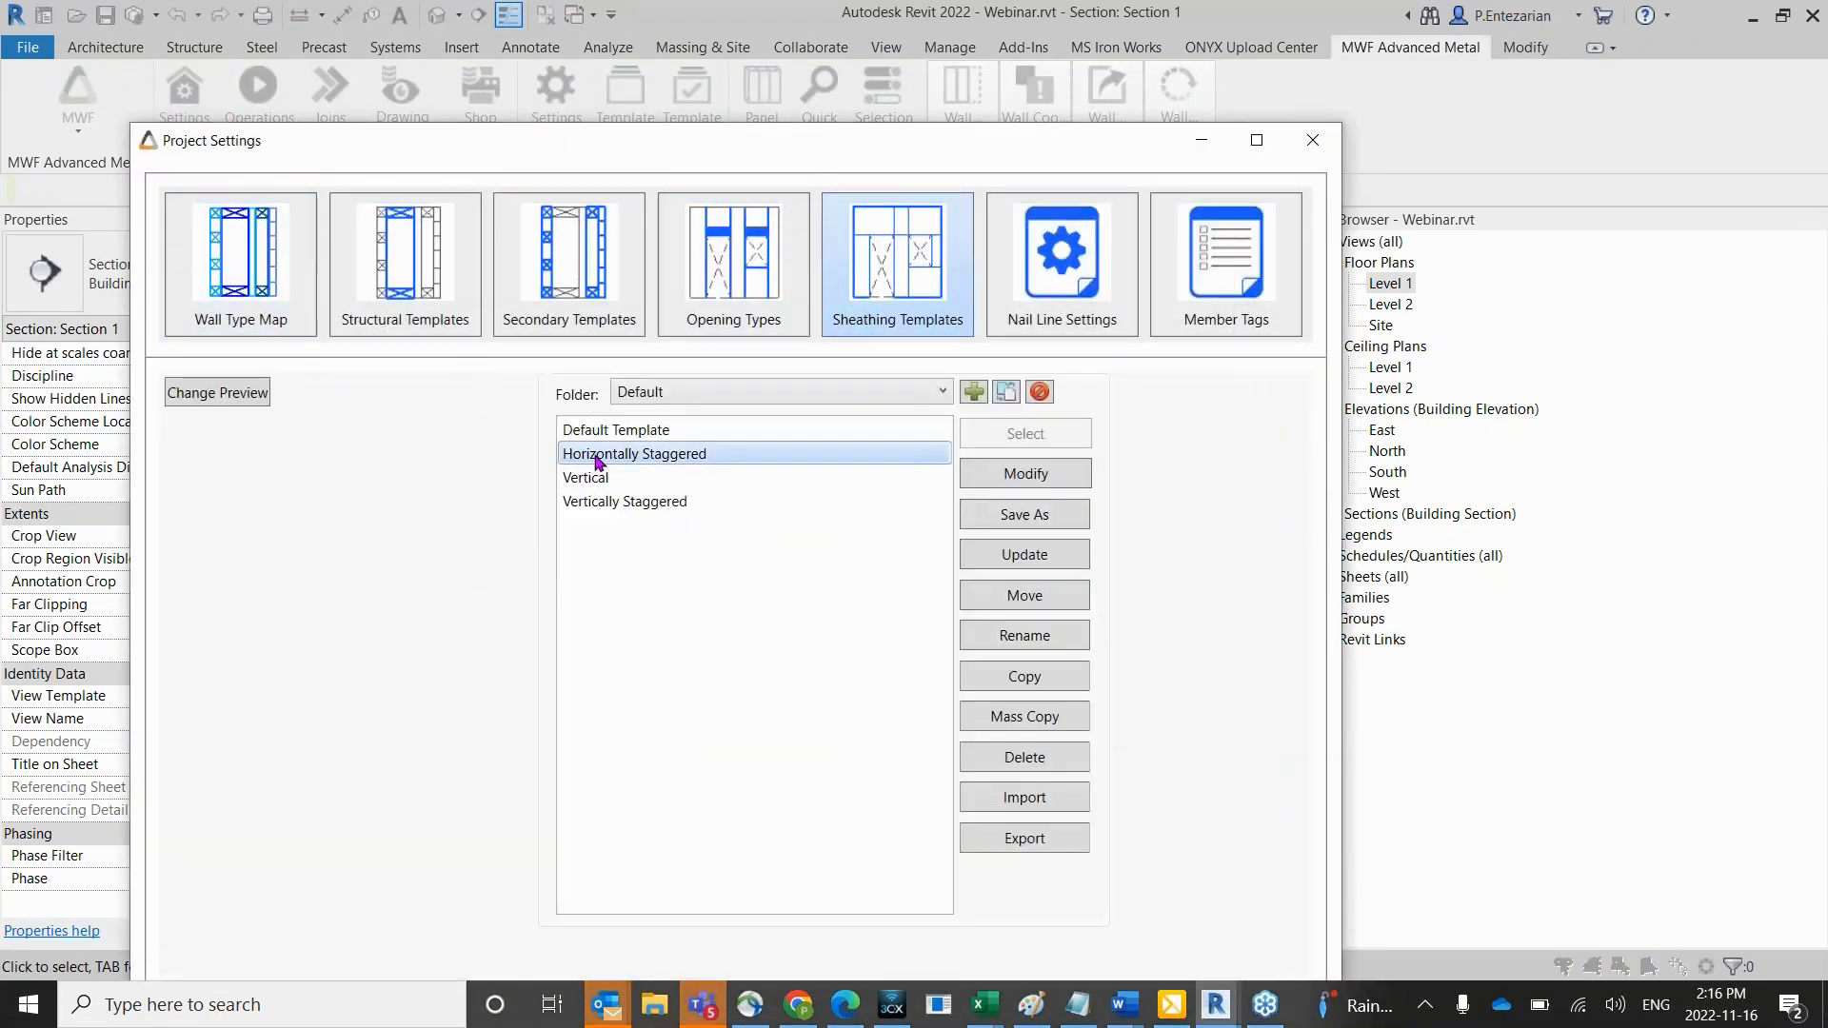
click(1015, 476)
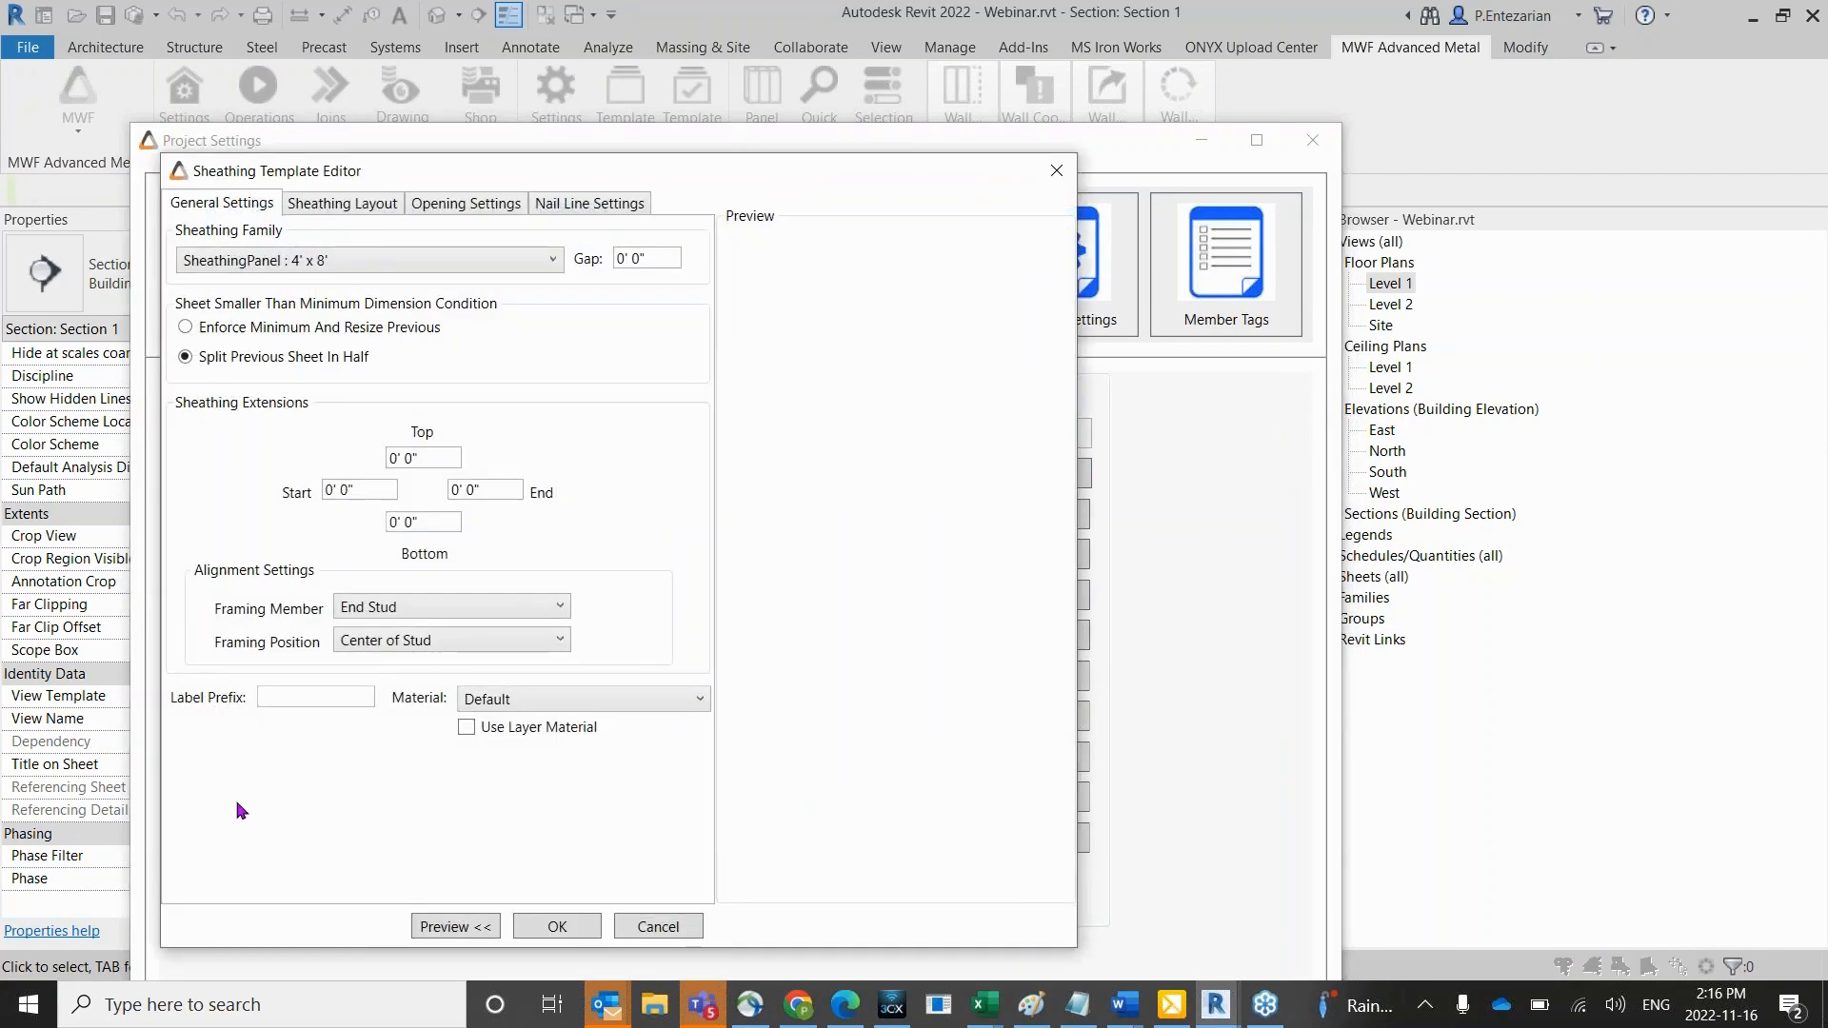
click(658, 926)
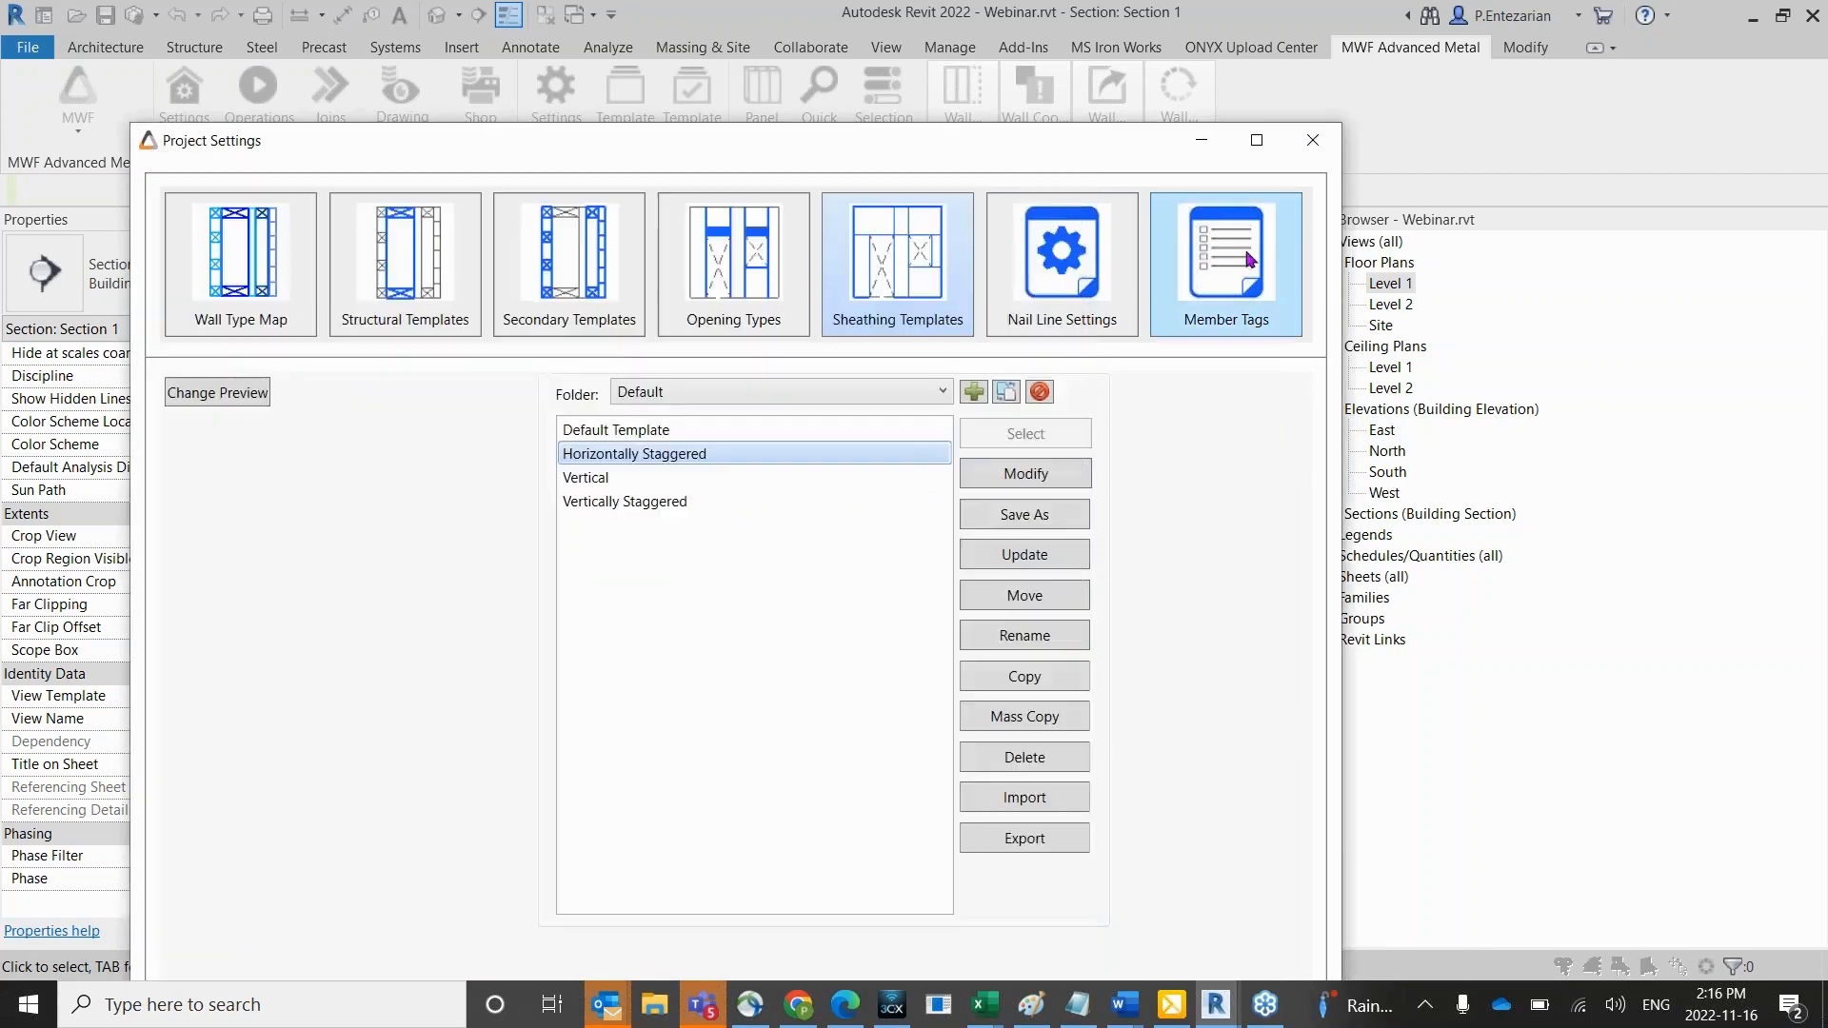
click(1312, 140)
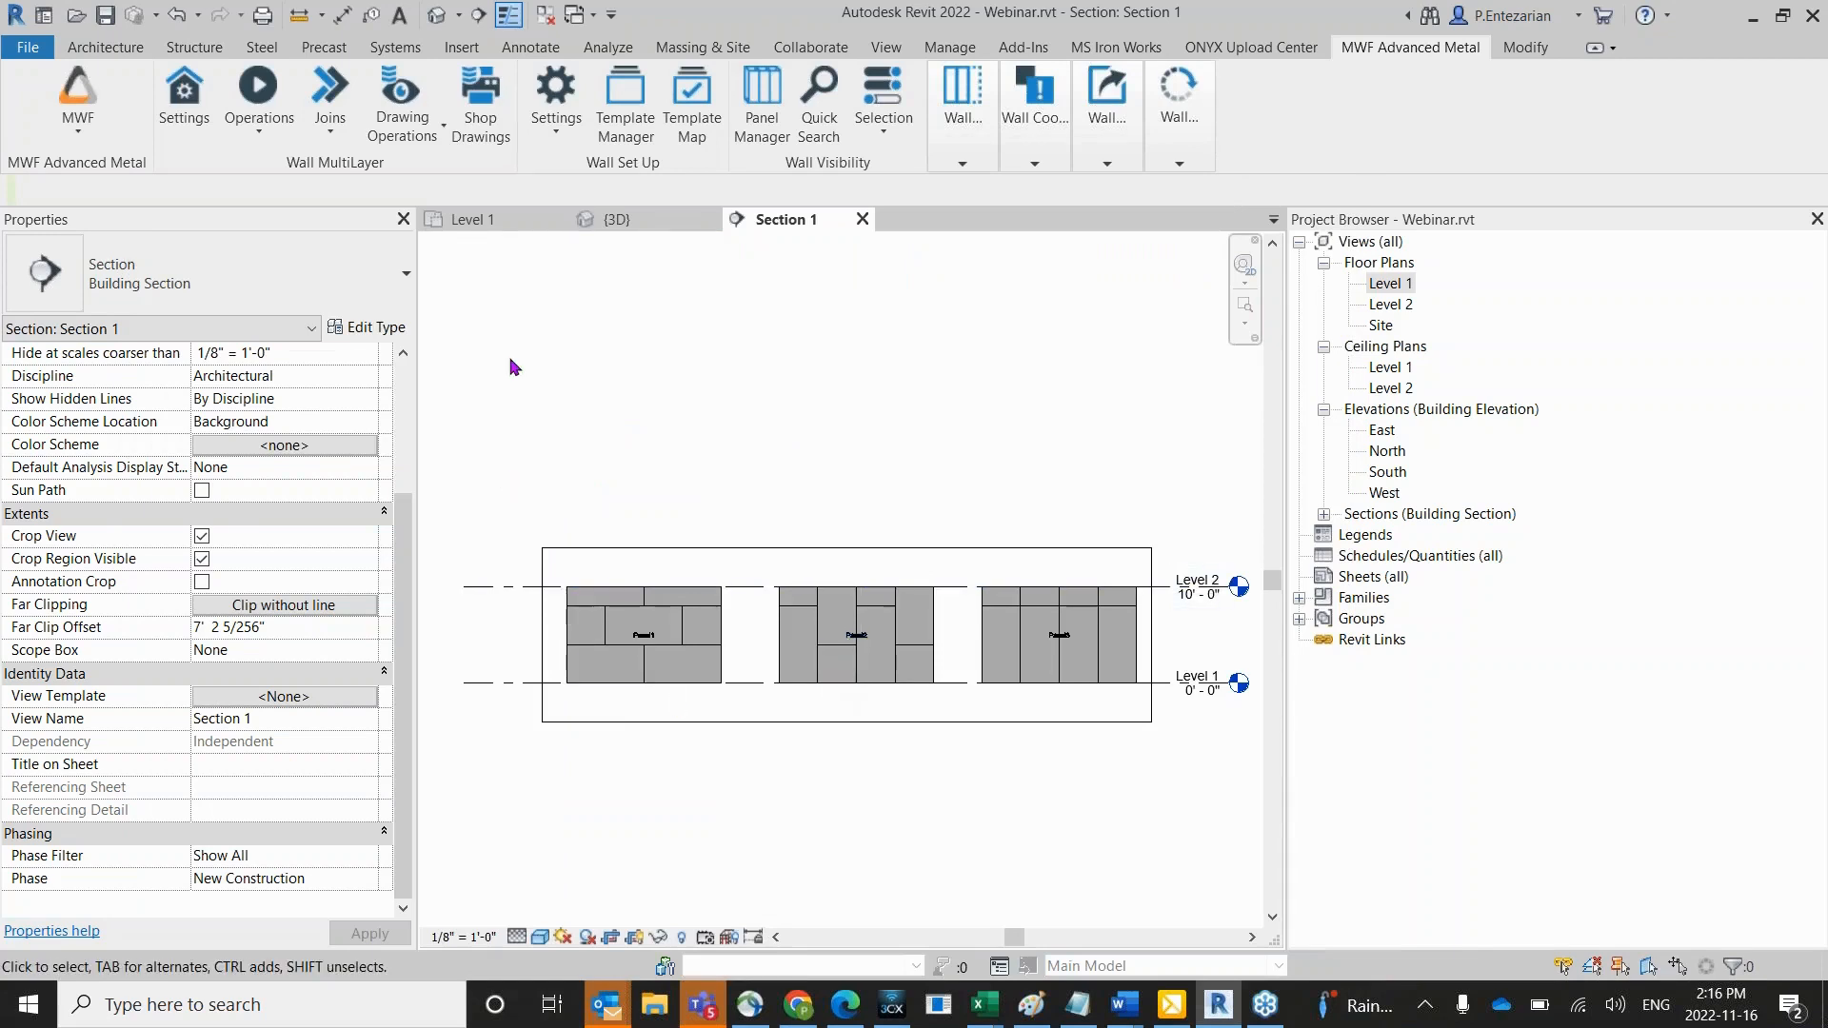
Create the default shop drawing settings for the wall drawings.
click(419, 136)
click(400, 171)
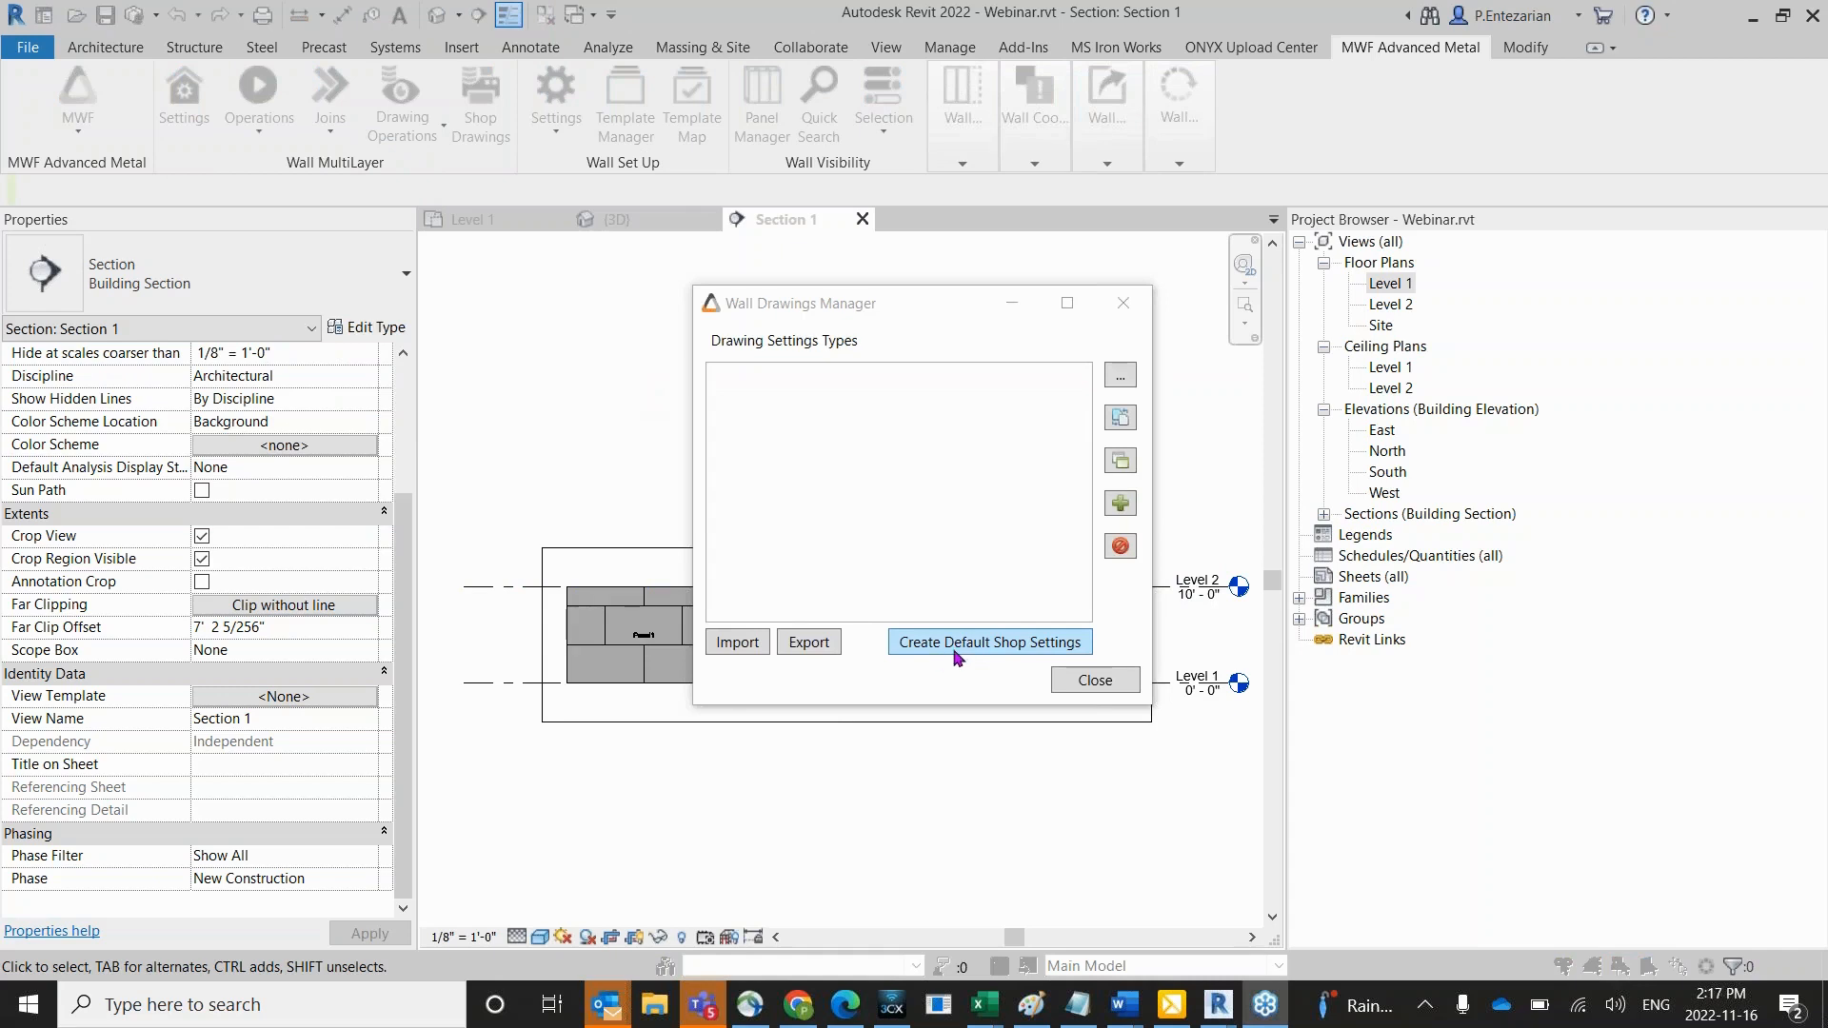
click(956, 655)
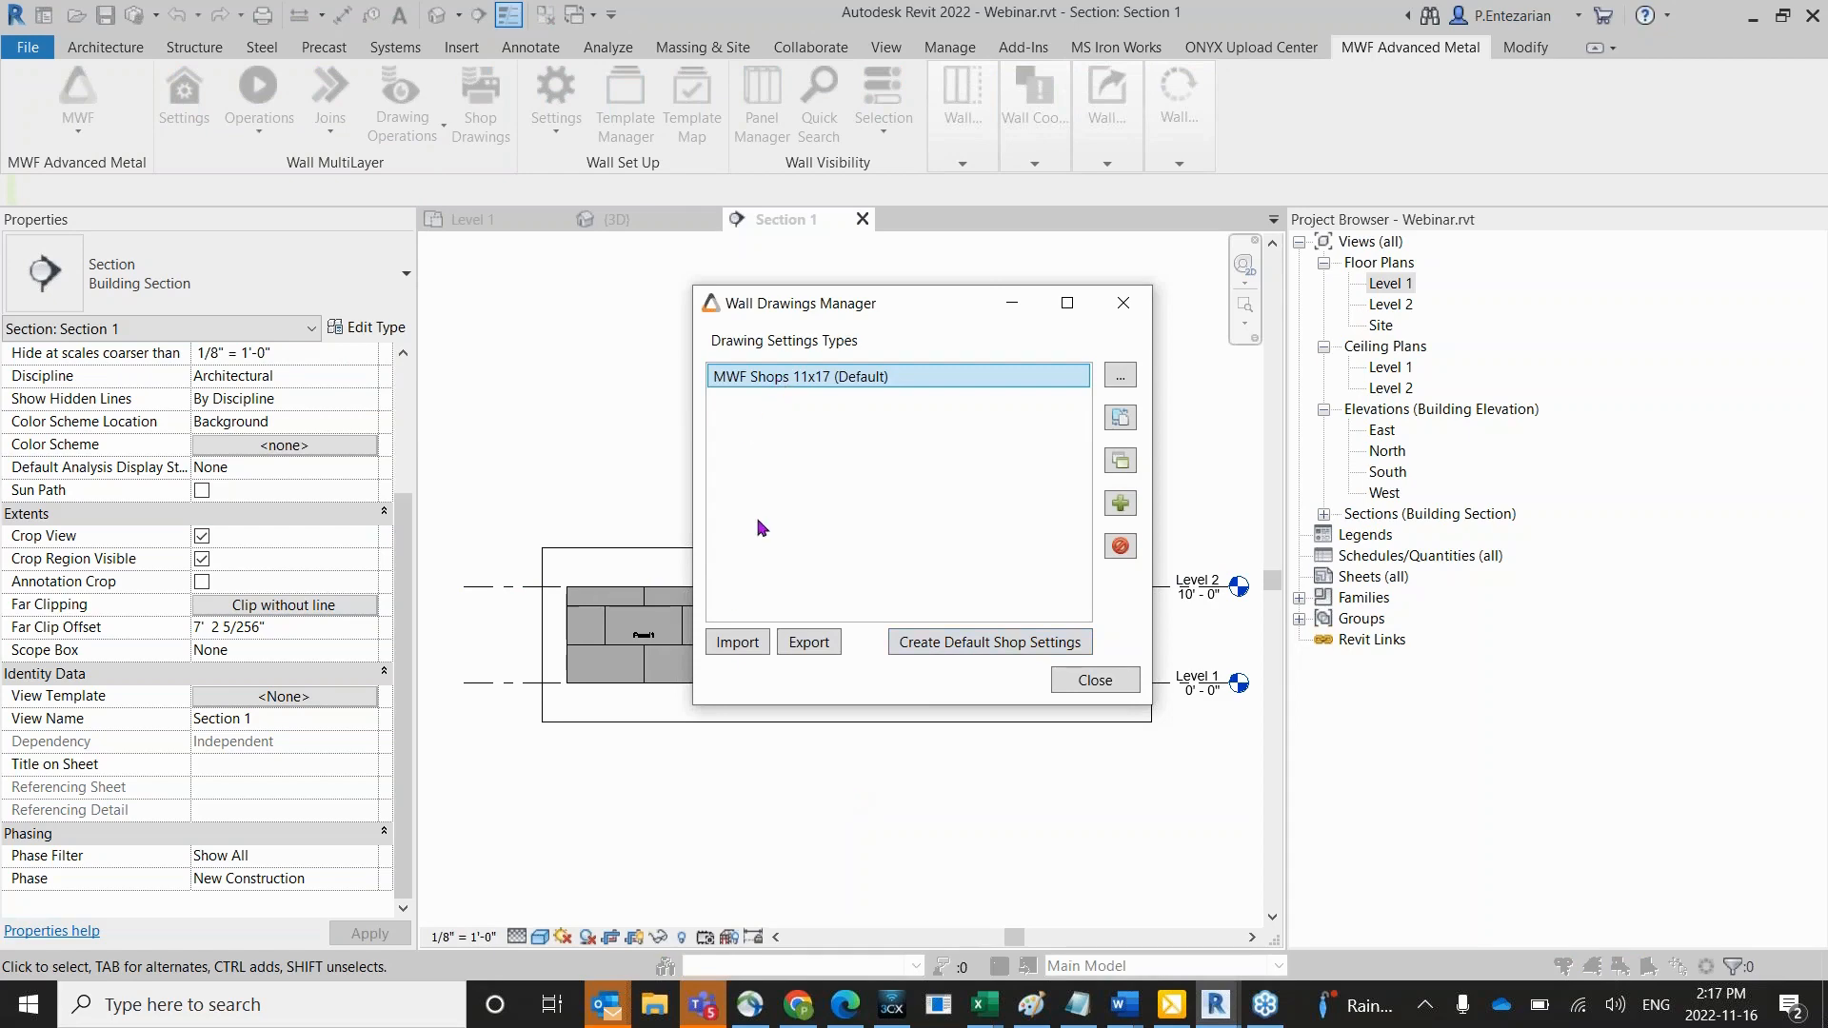
Examine the Multilayer and Standard sheet layouts in the MWF Shops 11x17 wall drawing settings.
click(1120, 375)
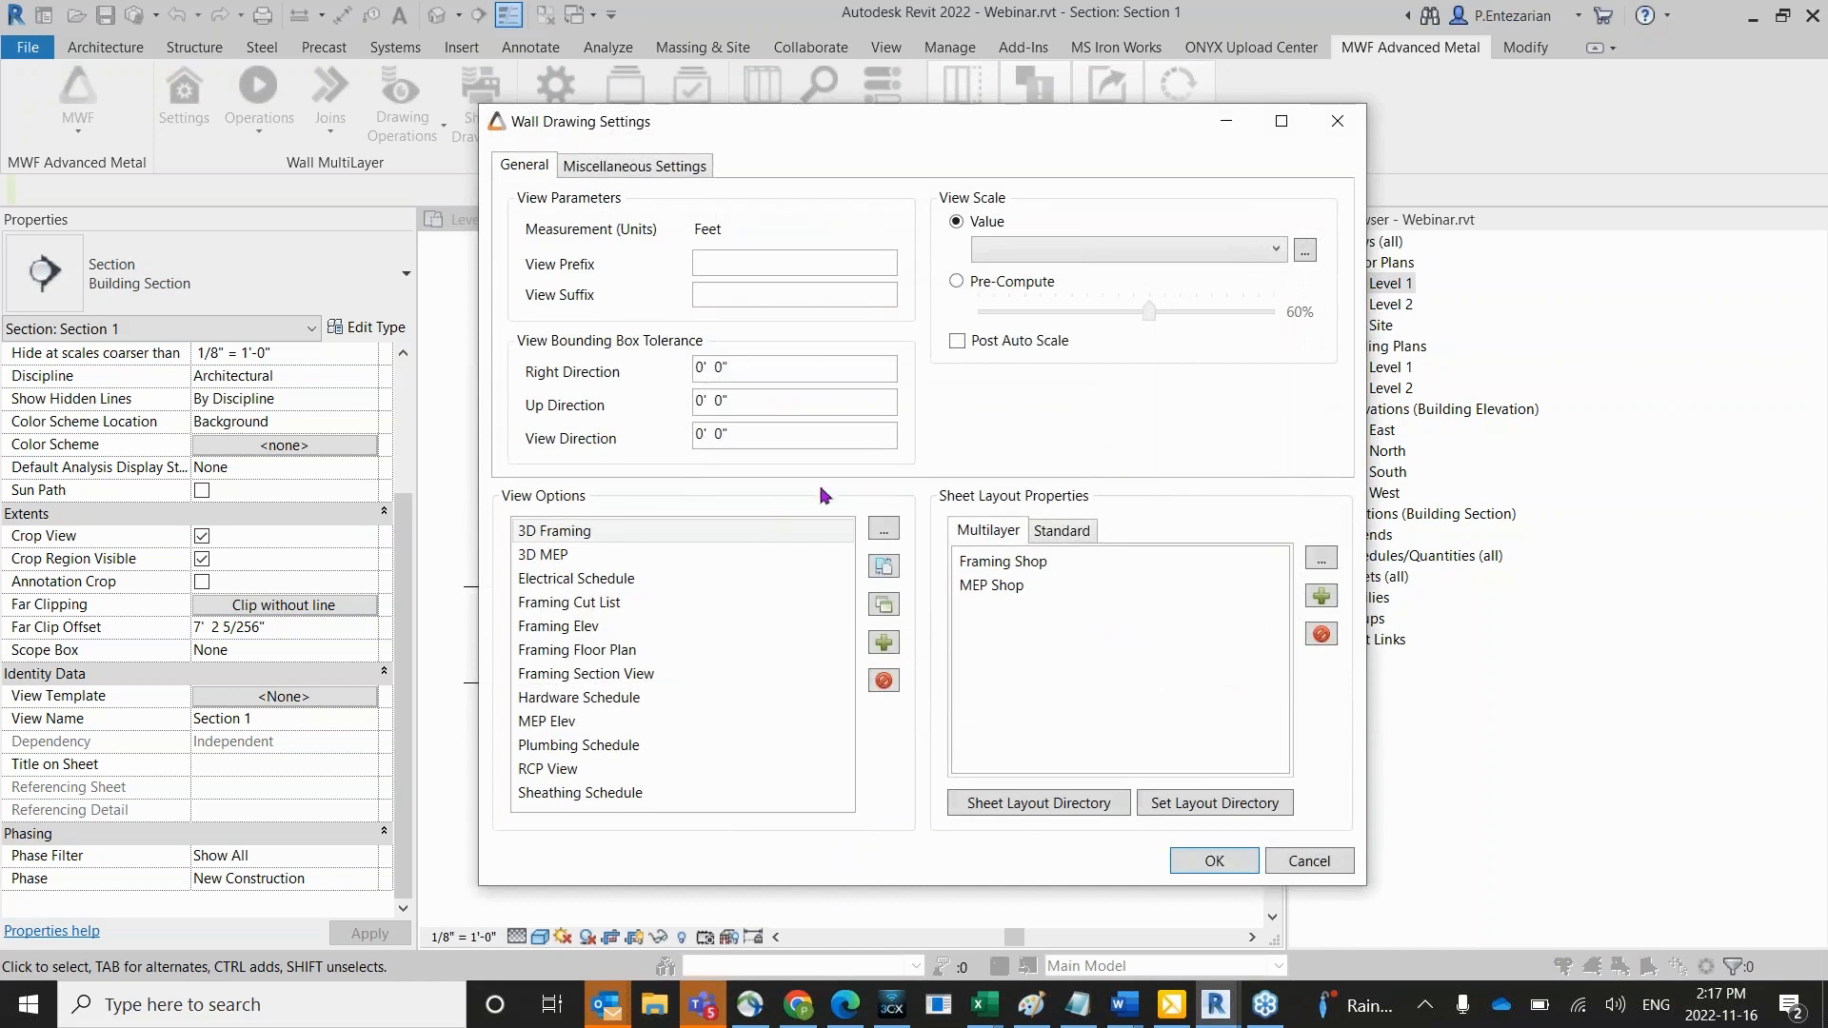
click(1079, 536)
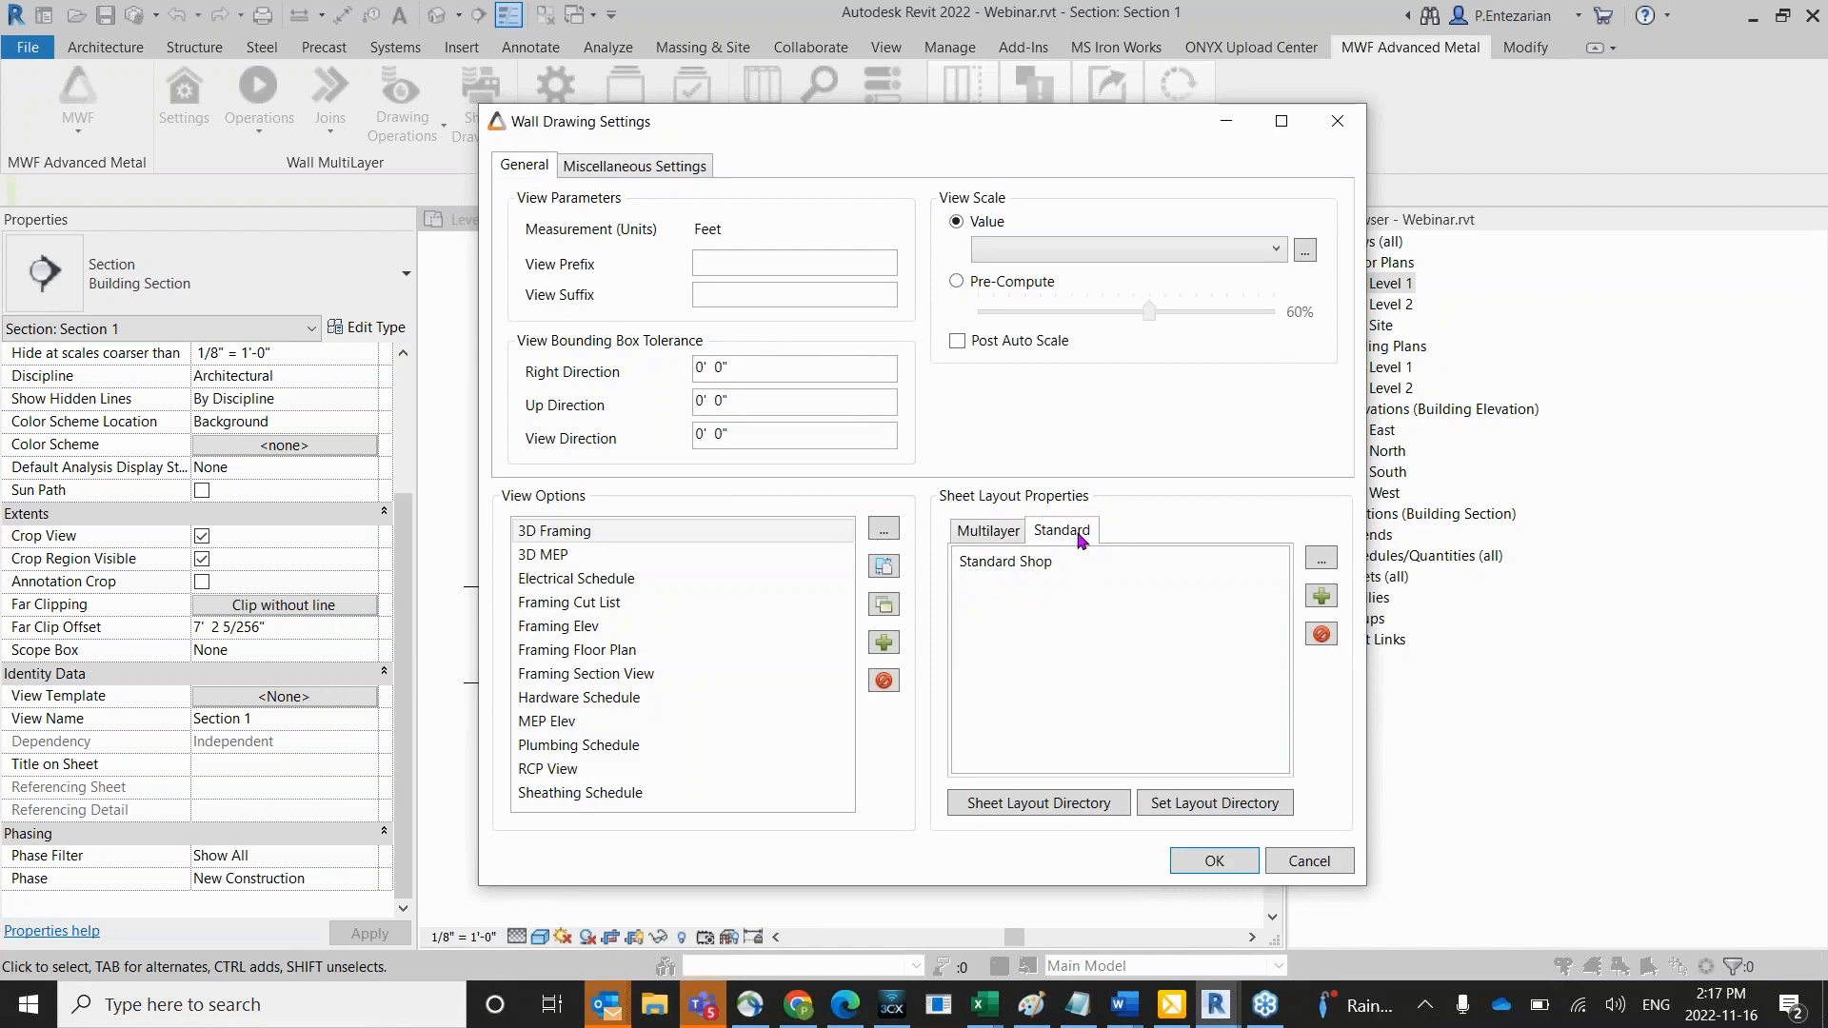
click(1077, 564)
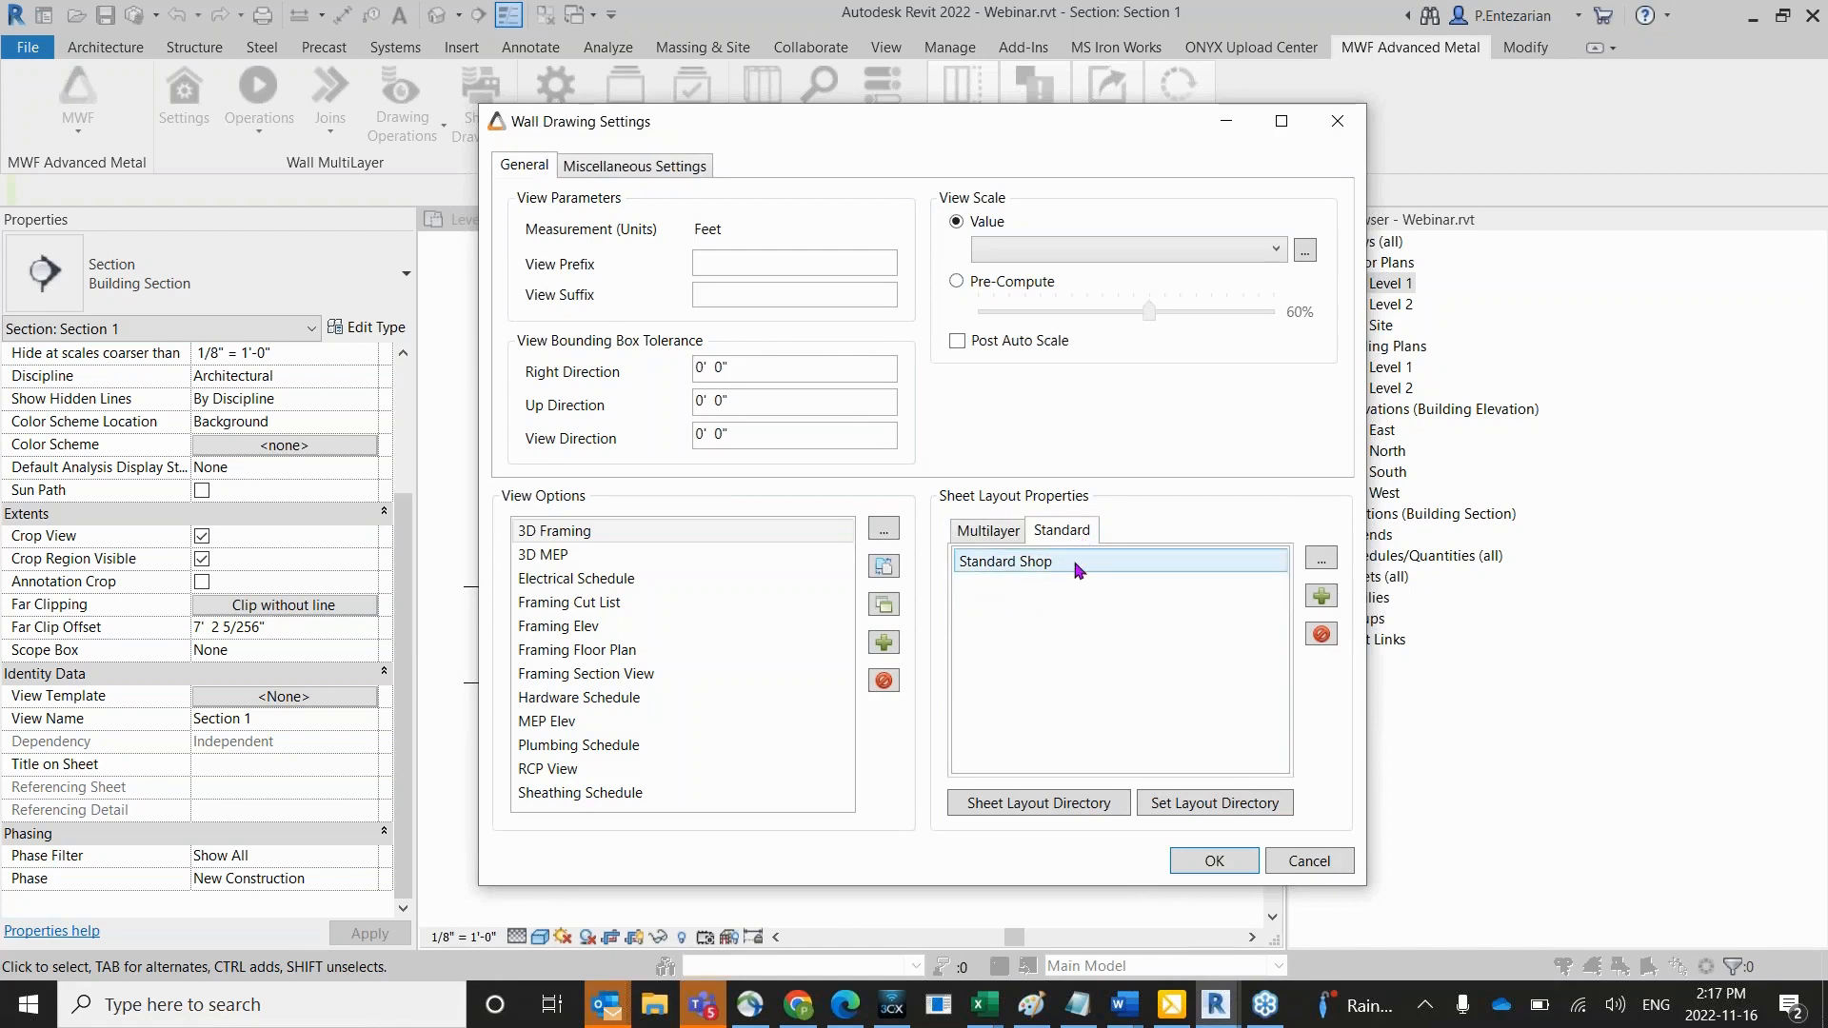
click(1006, 533)
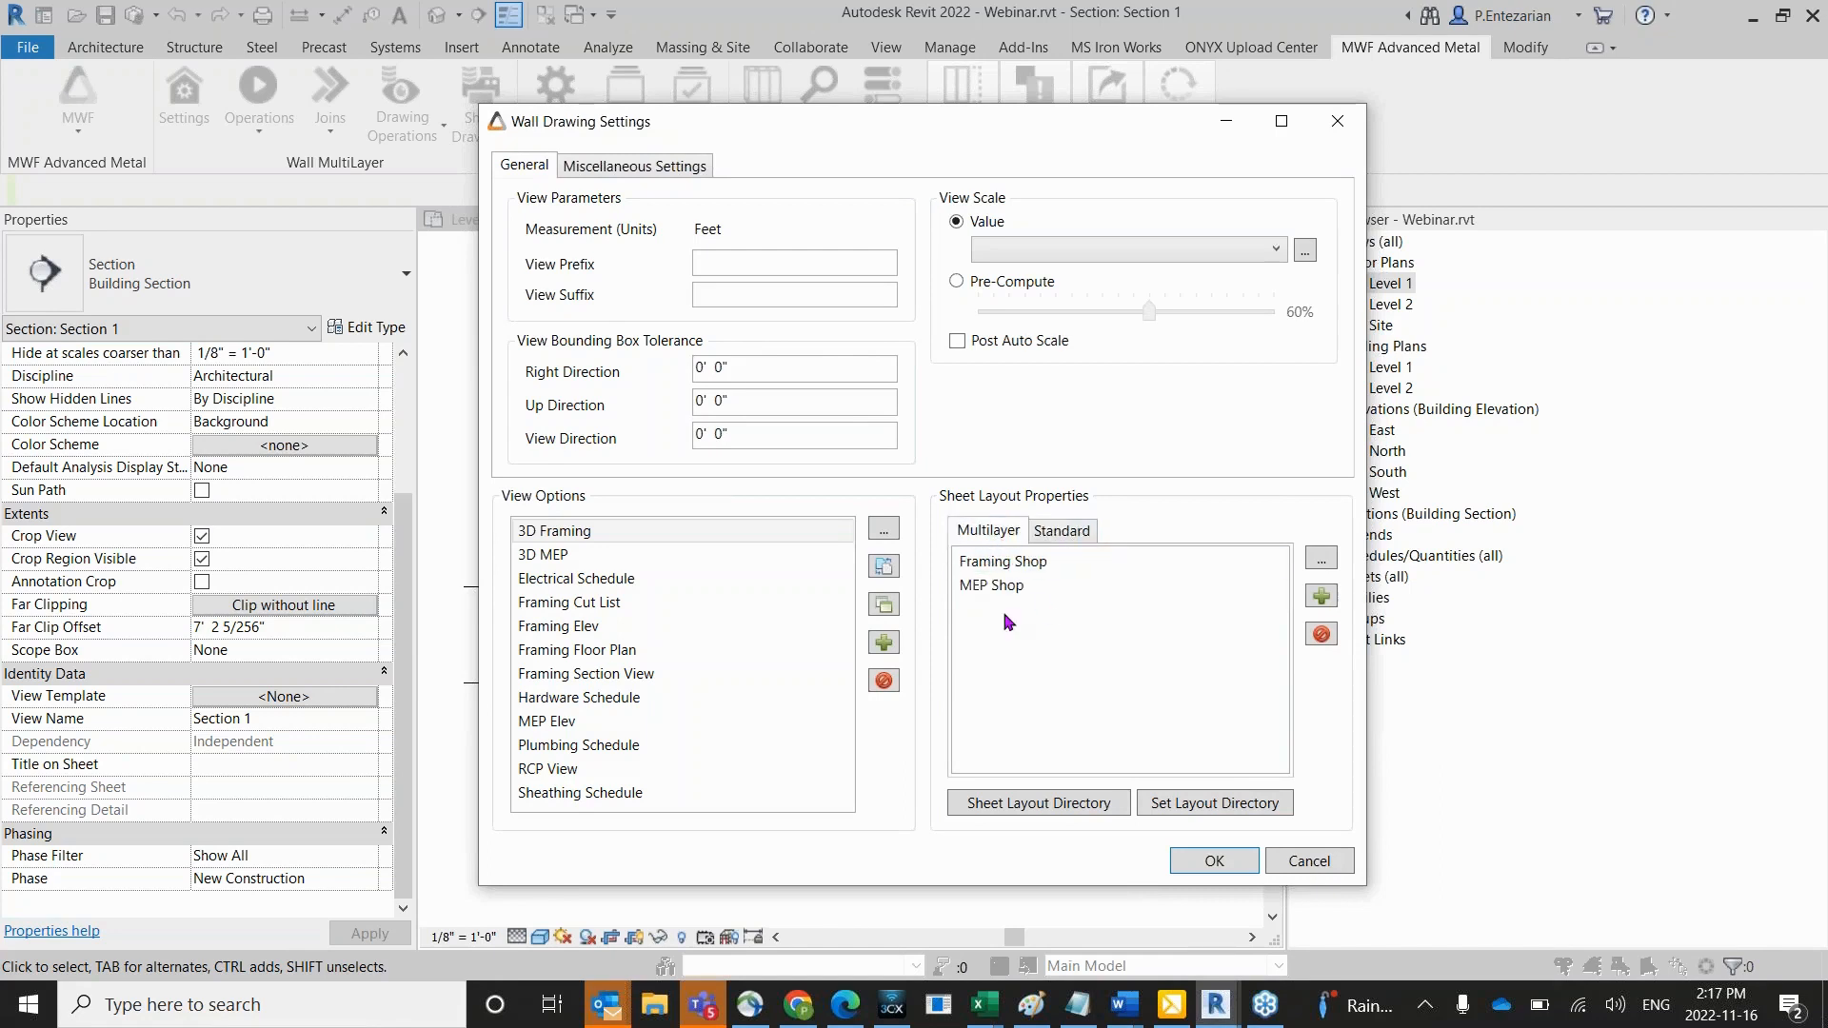
click(996, 586)
click(1059, 531)
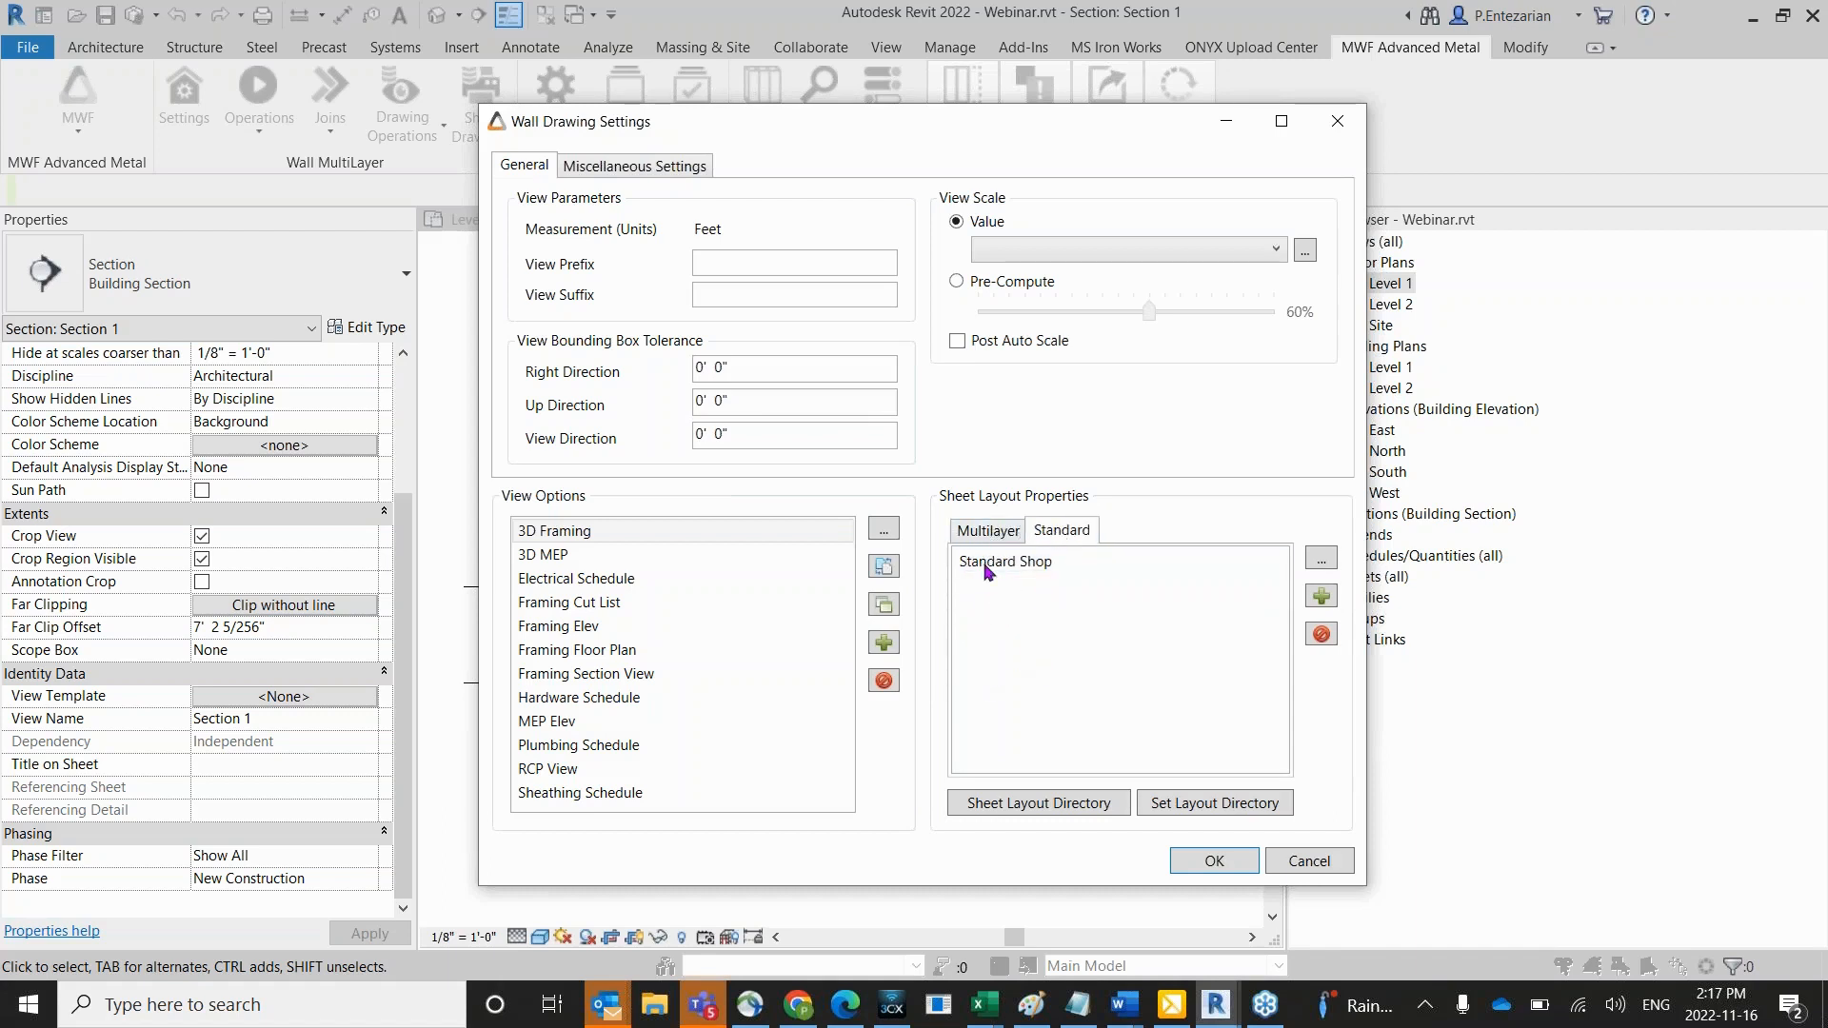
click(989, 530)
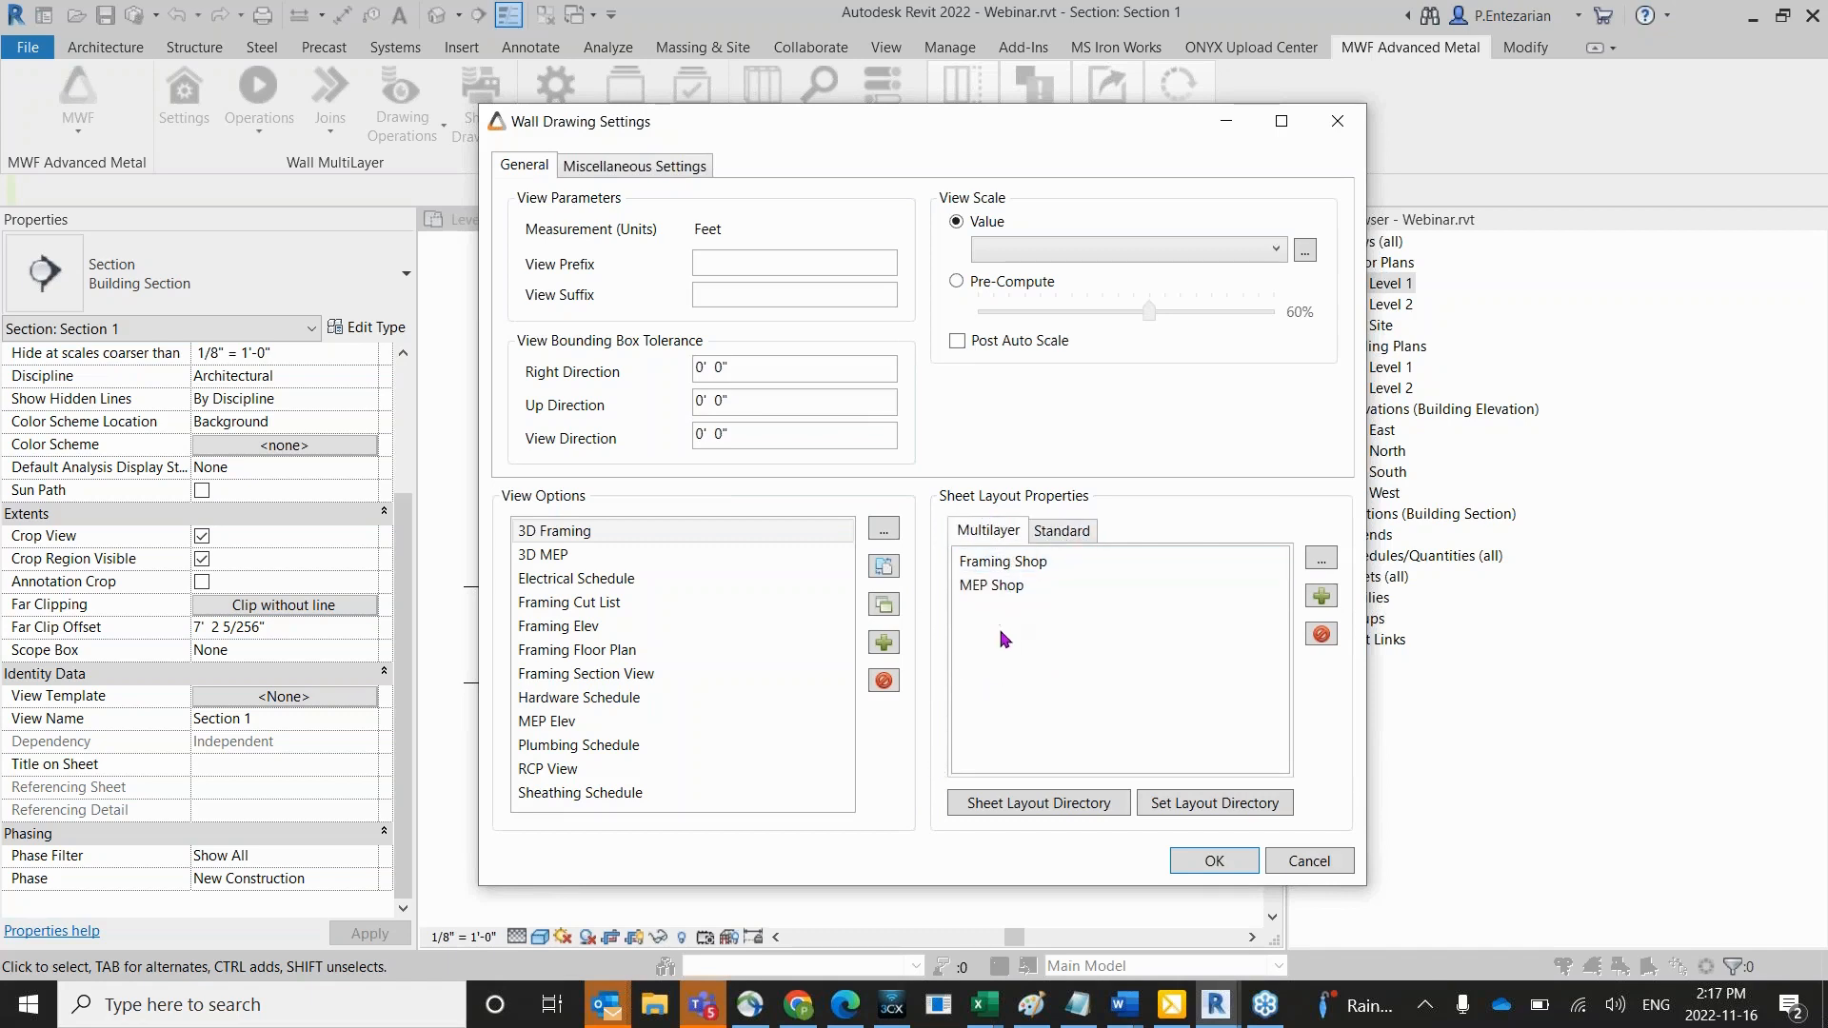
In the Sheathing Schedule options, select the Finish 1 layer instead of Substrate by function assignment.
double_click(583, 794)
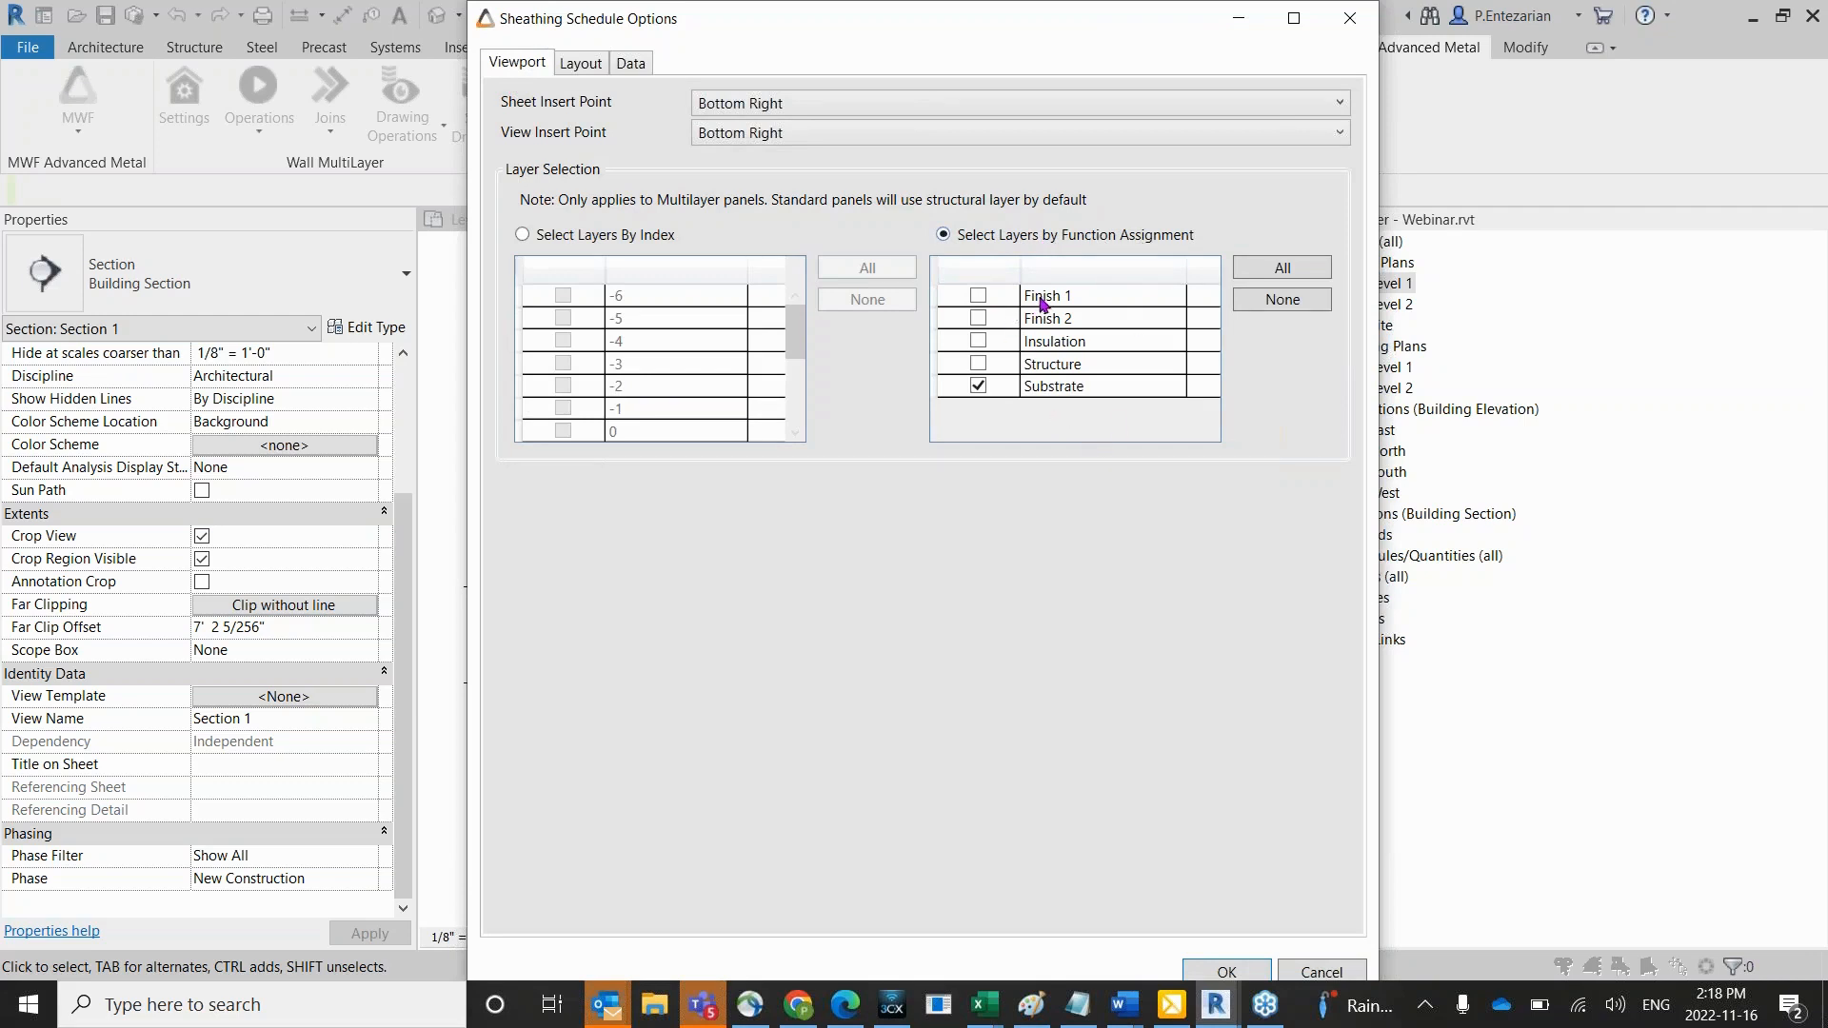
click(979, 387)
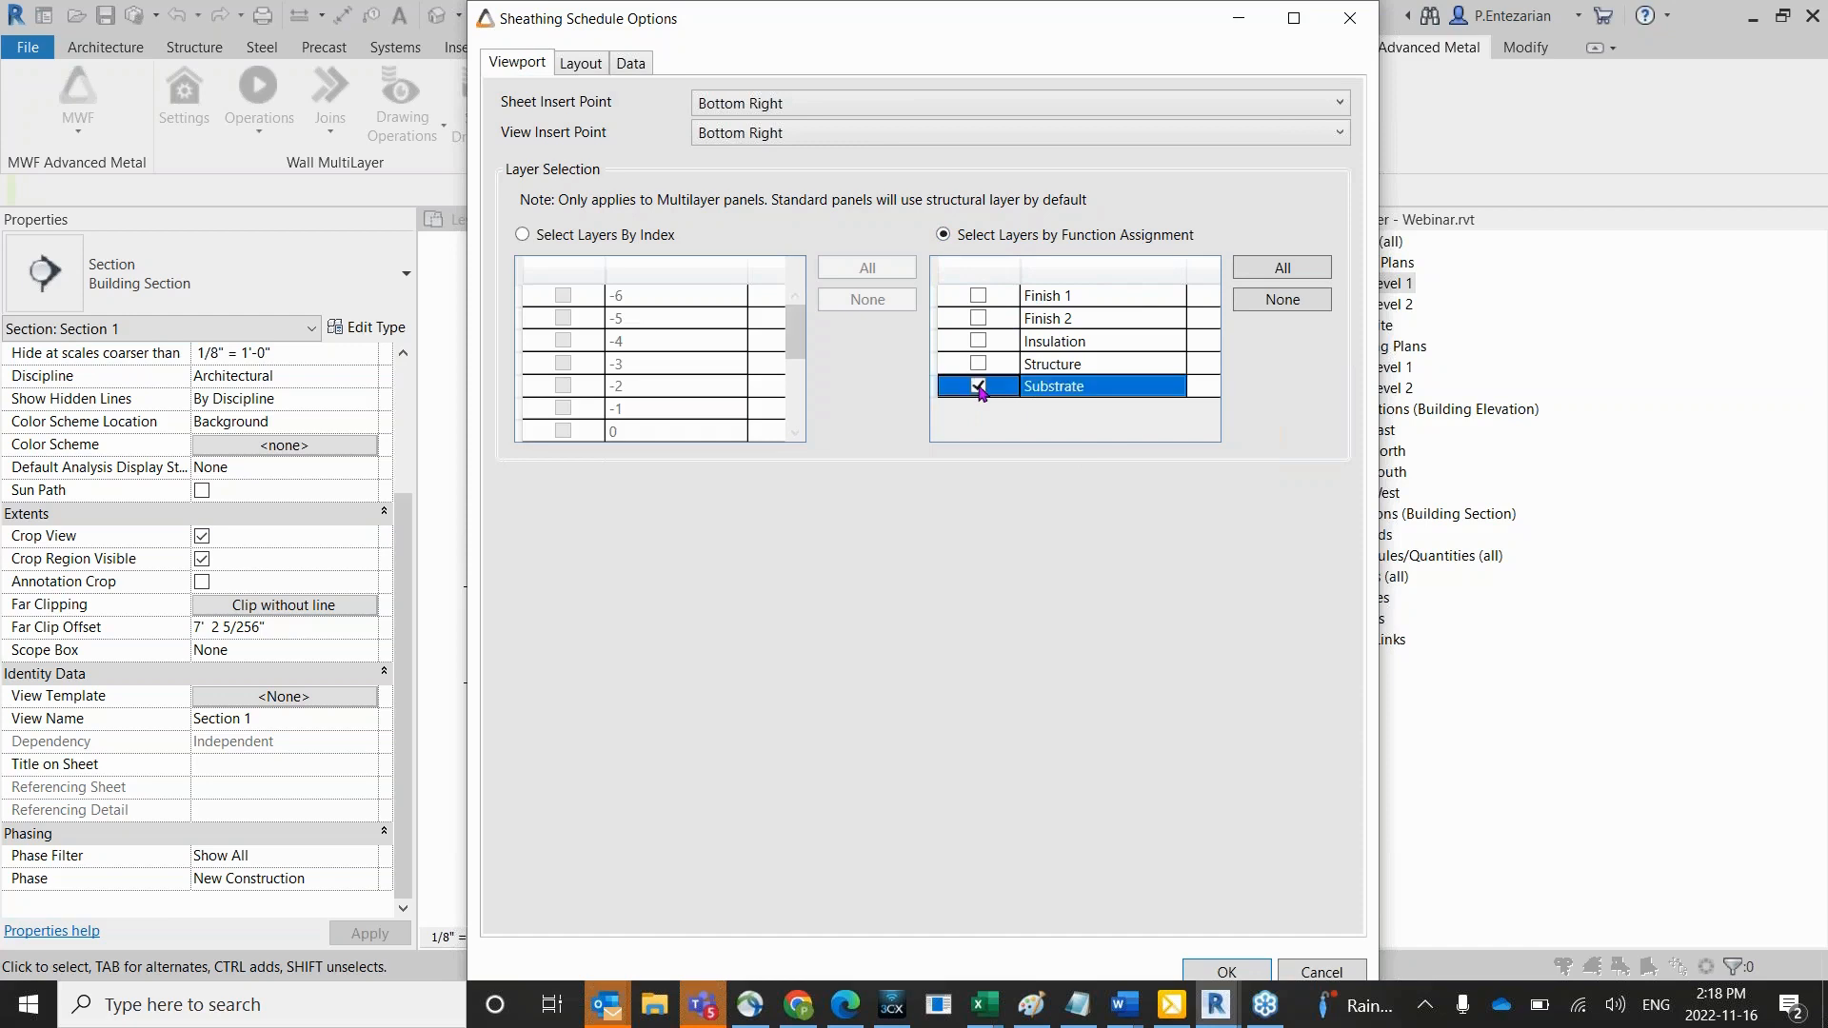
click(978, 296)
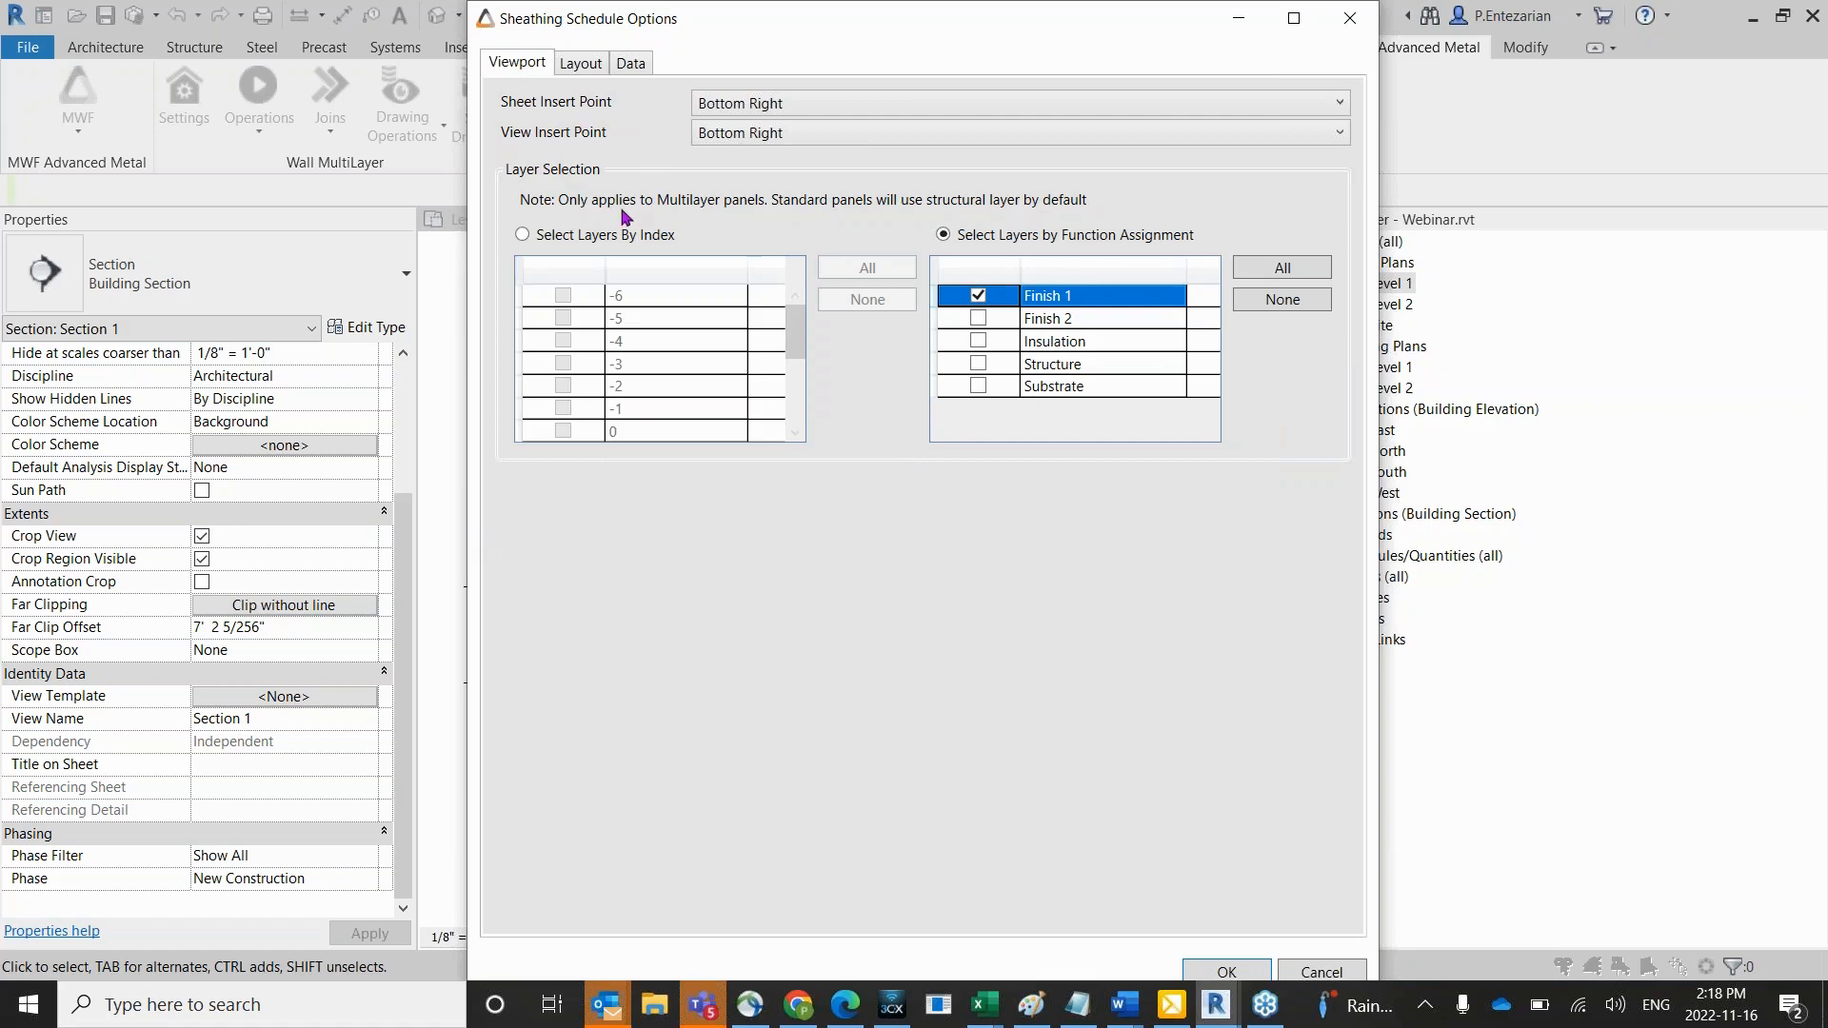
Set the schedule's sheet and view insert points to Mid Center and turn off Itemize Every Instance.
click(805, 103)
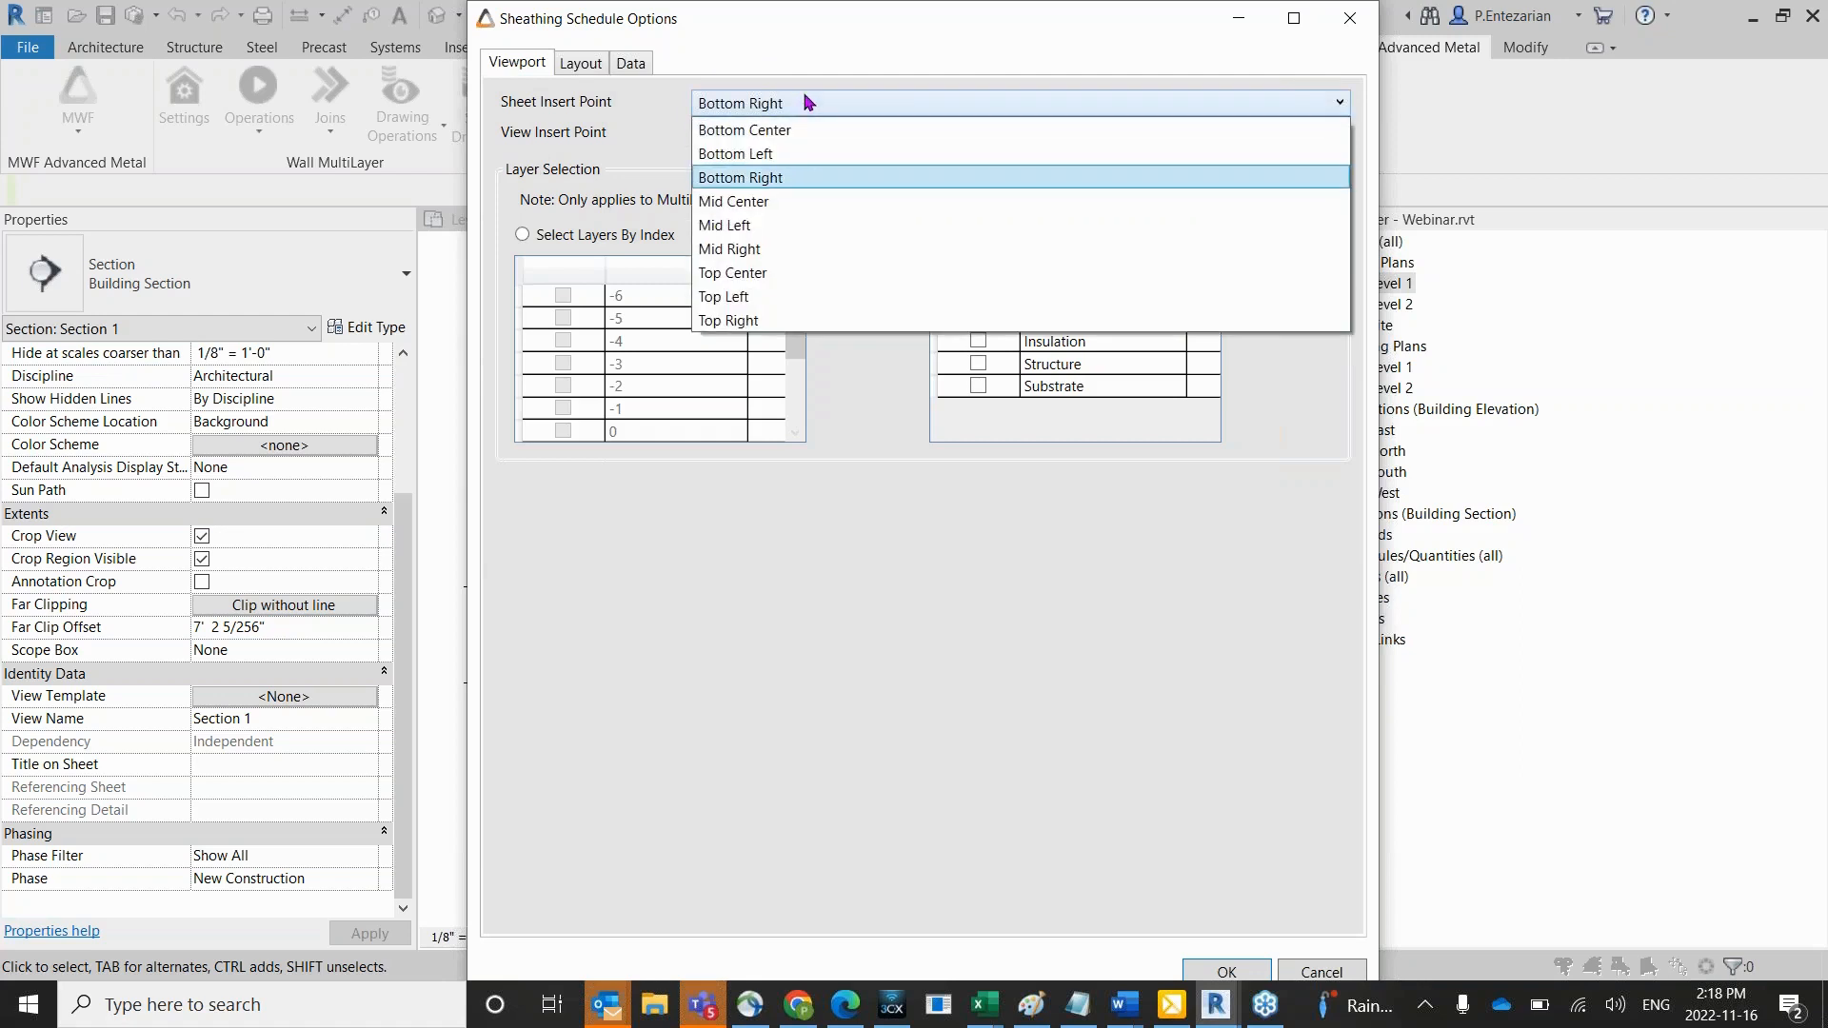
click(796, 201)
click(803, 133)
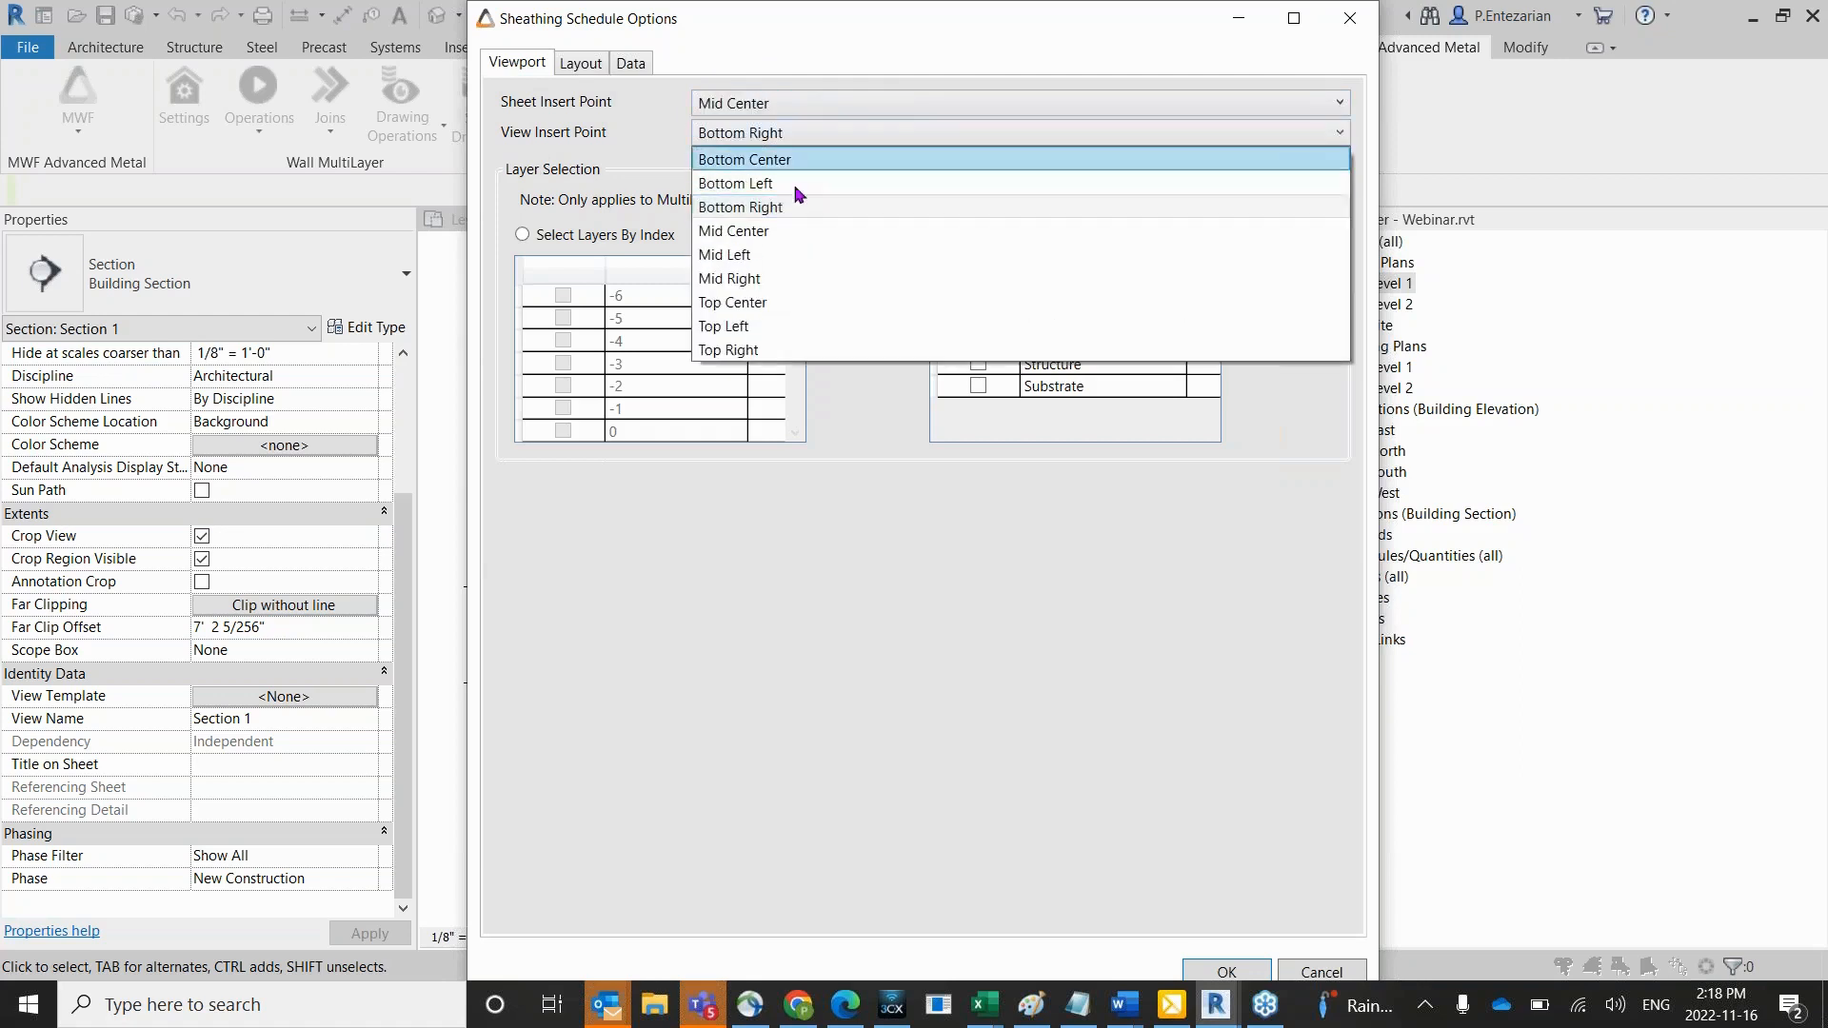
click(788, 230)
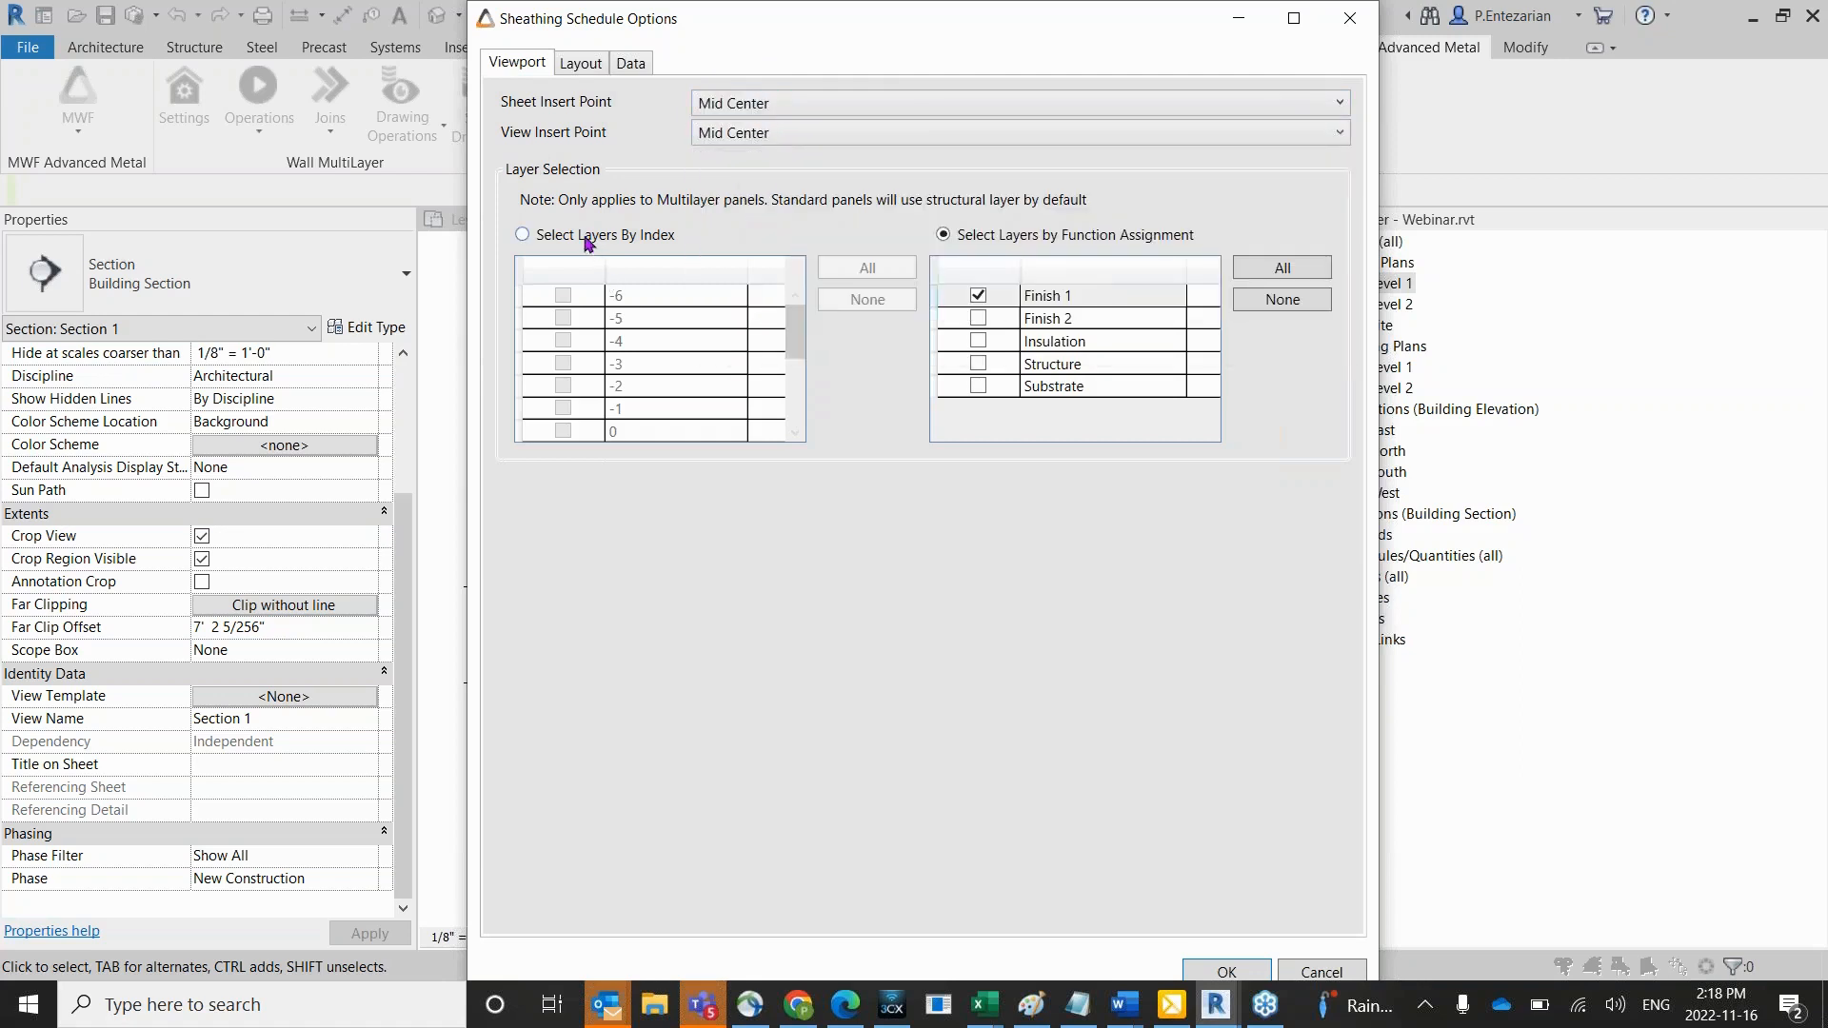
click(579, 67)
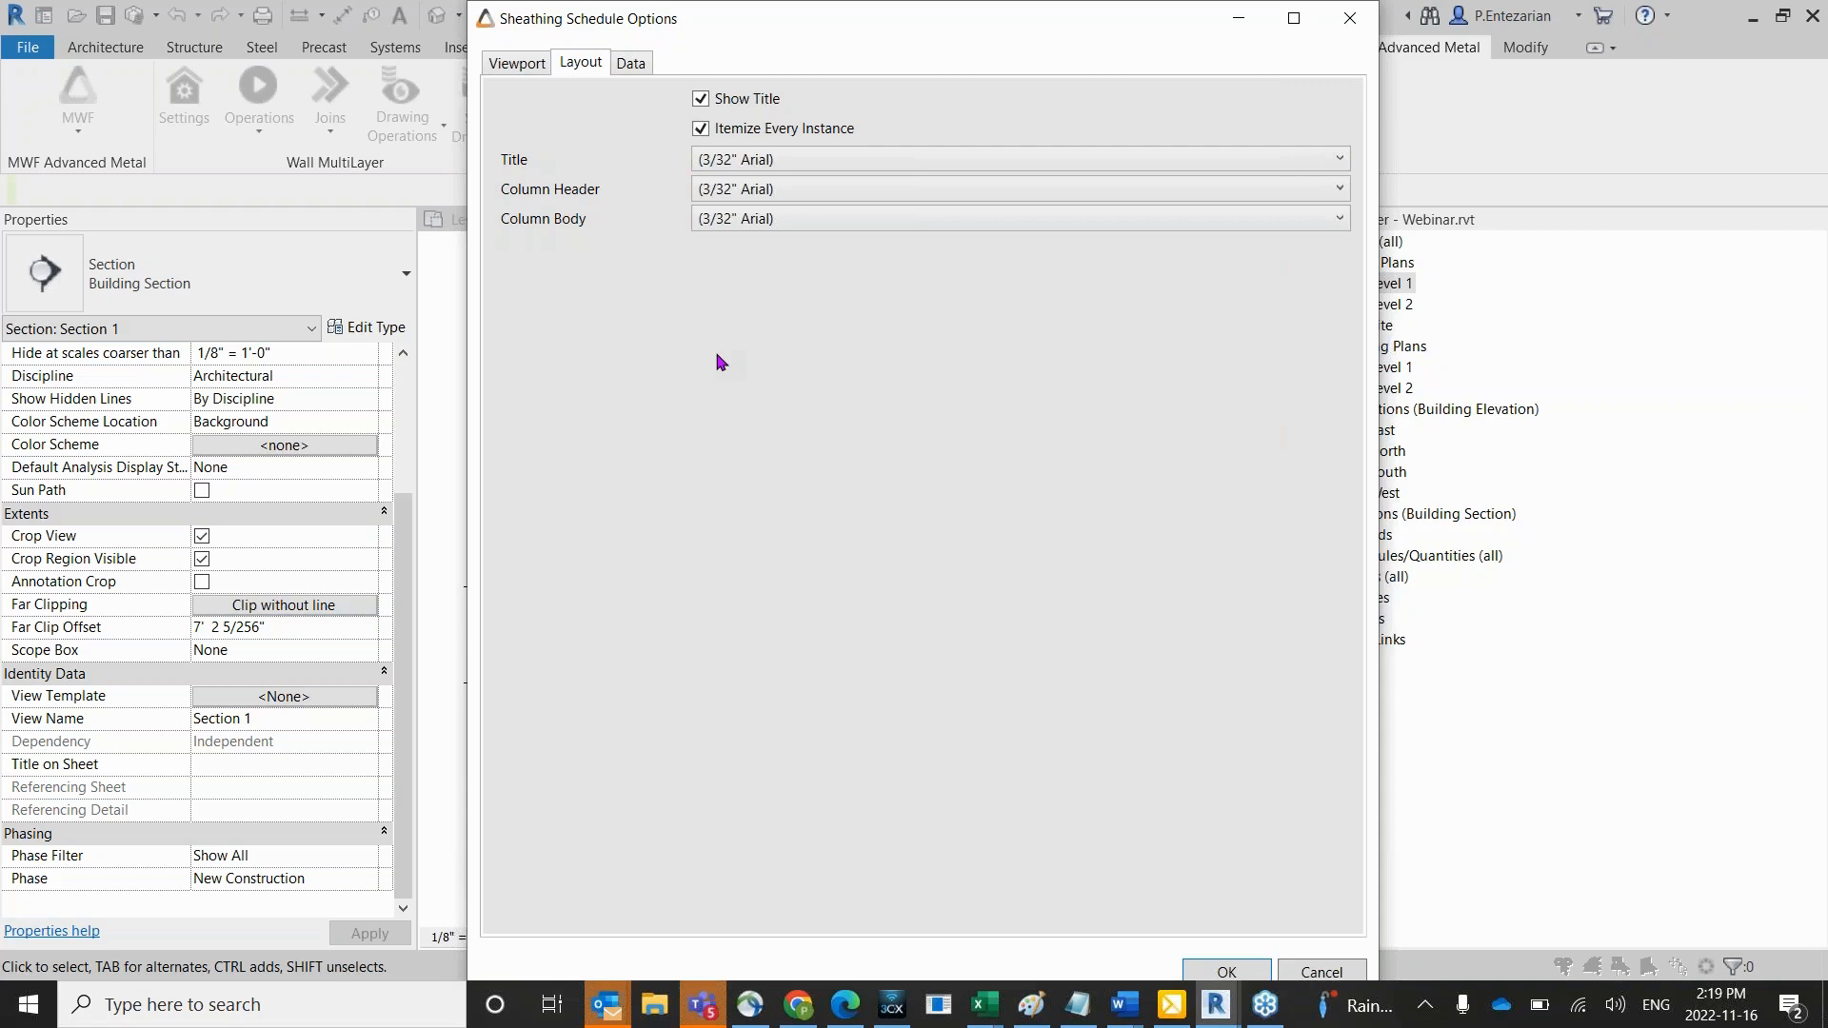
click(701, 130)
In the sheathing schedule's data fields, delete the Mark field and add BIMSF_ScheduleLabel.
click(630, 63)
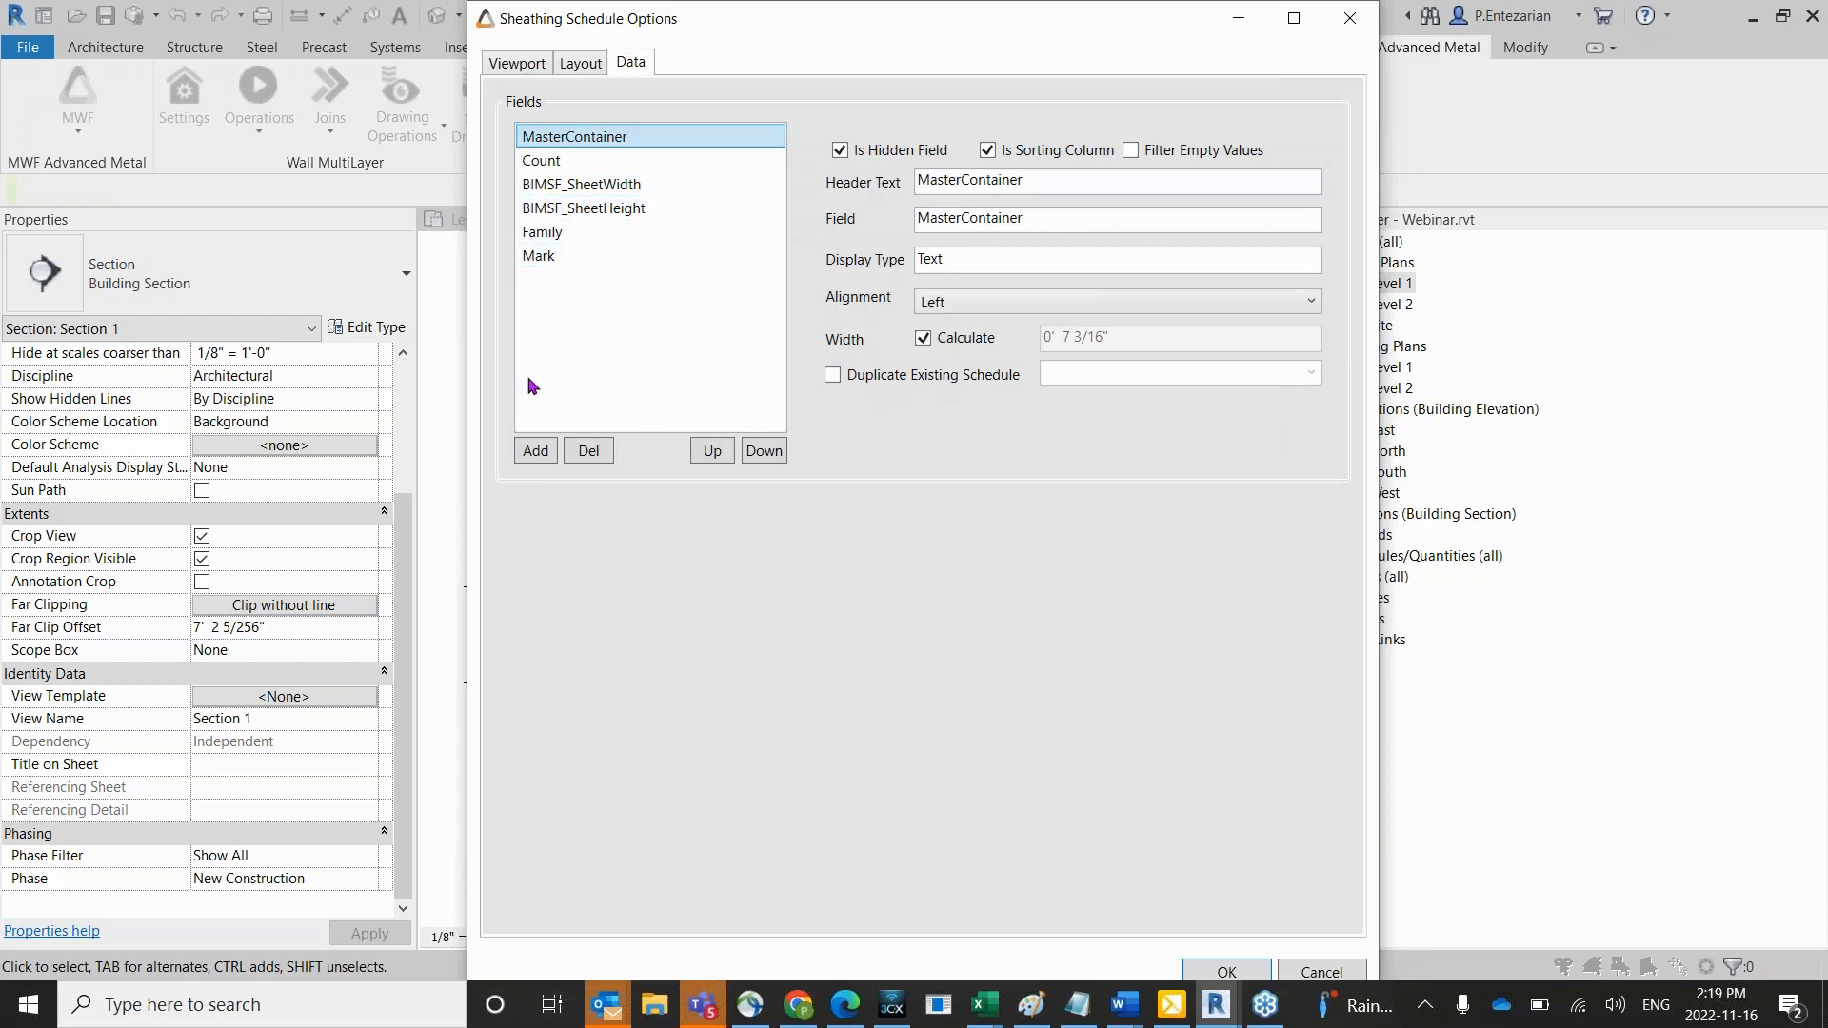
click(538, 257)
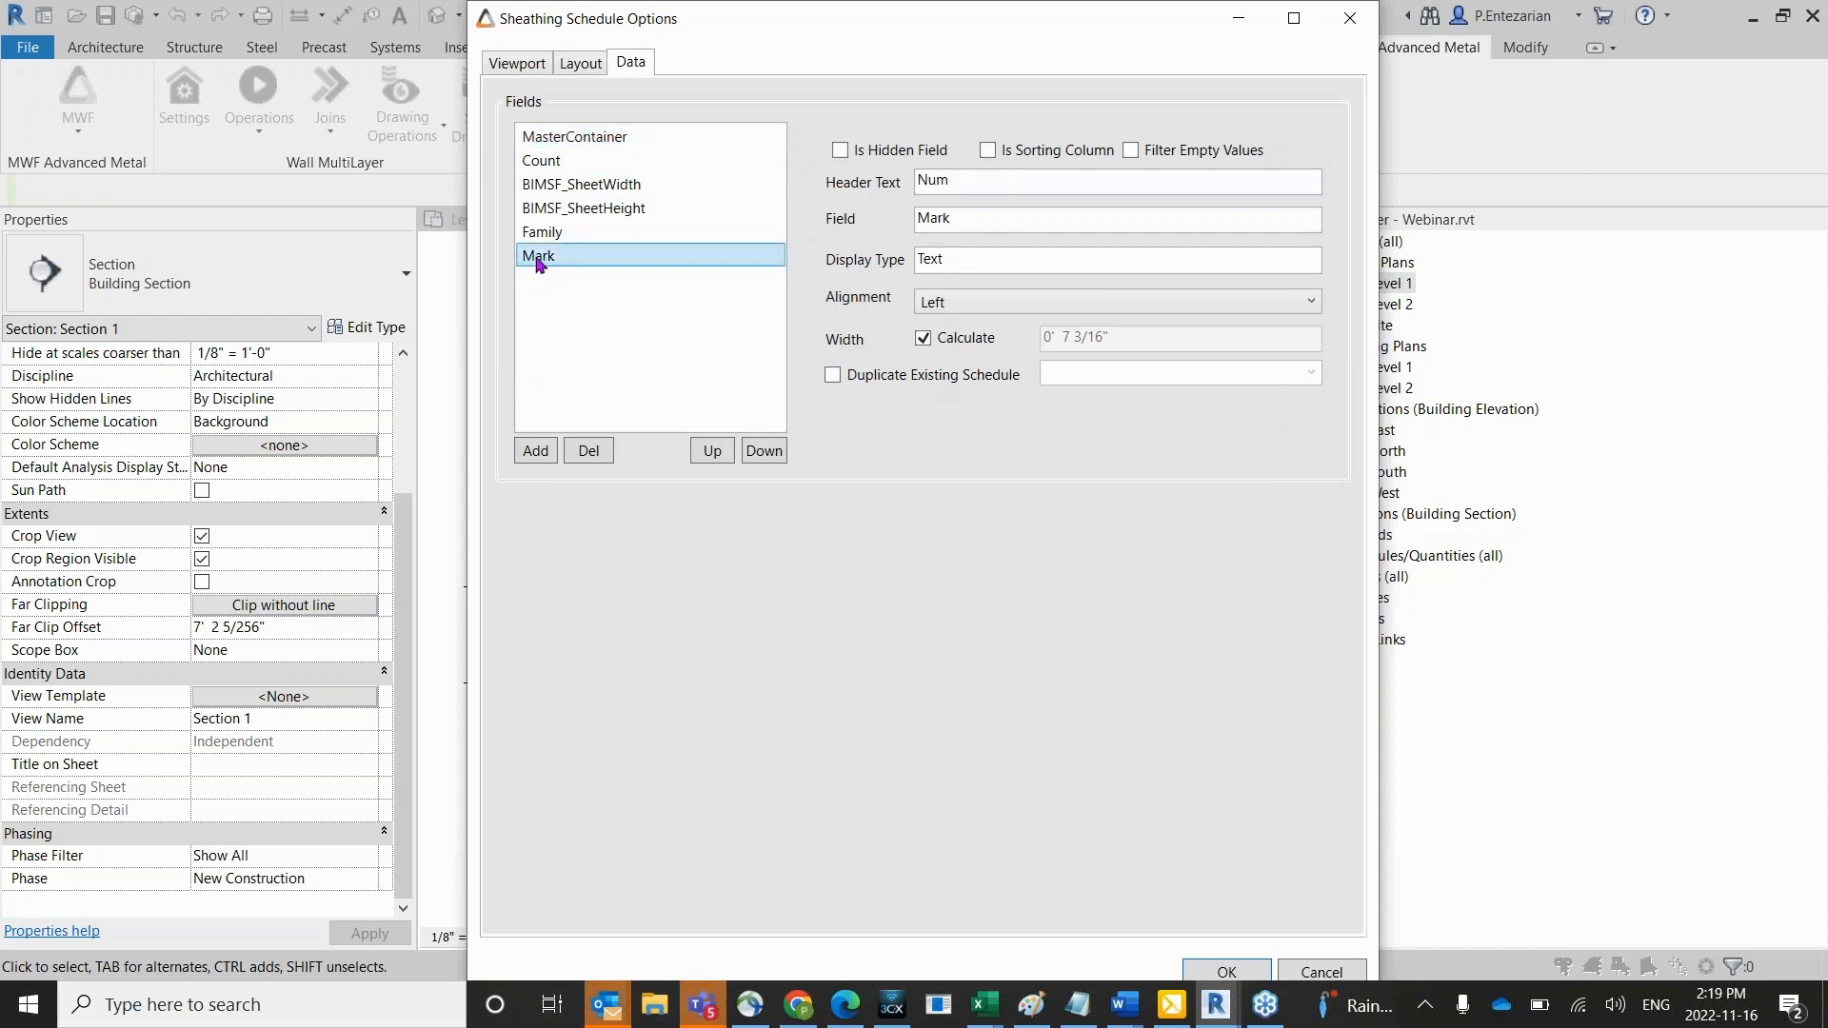
click(581, 453)
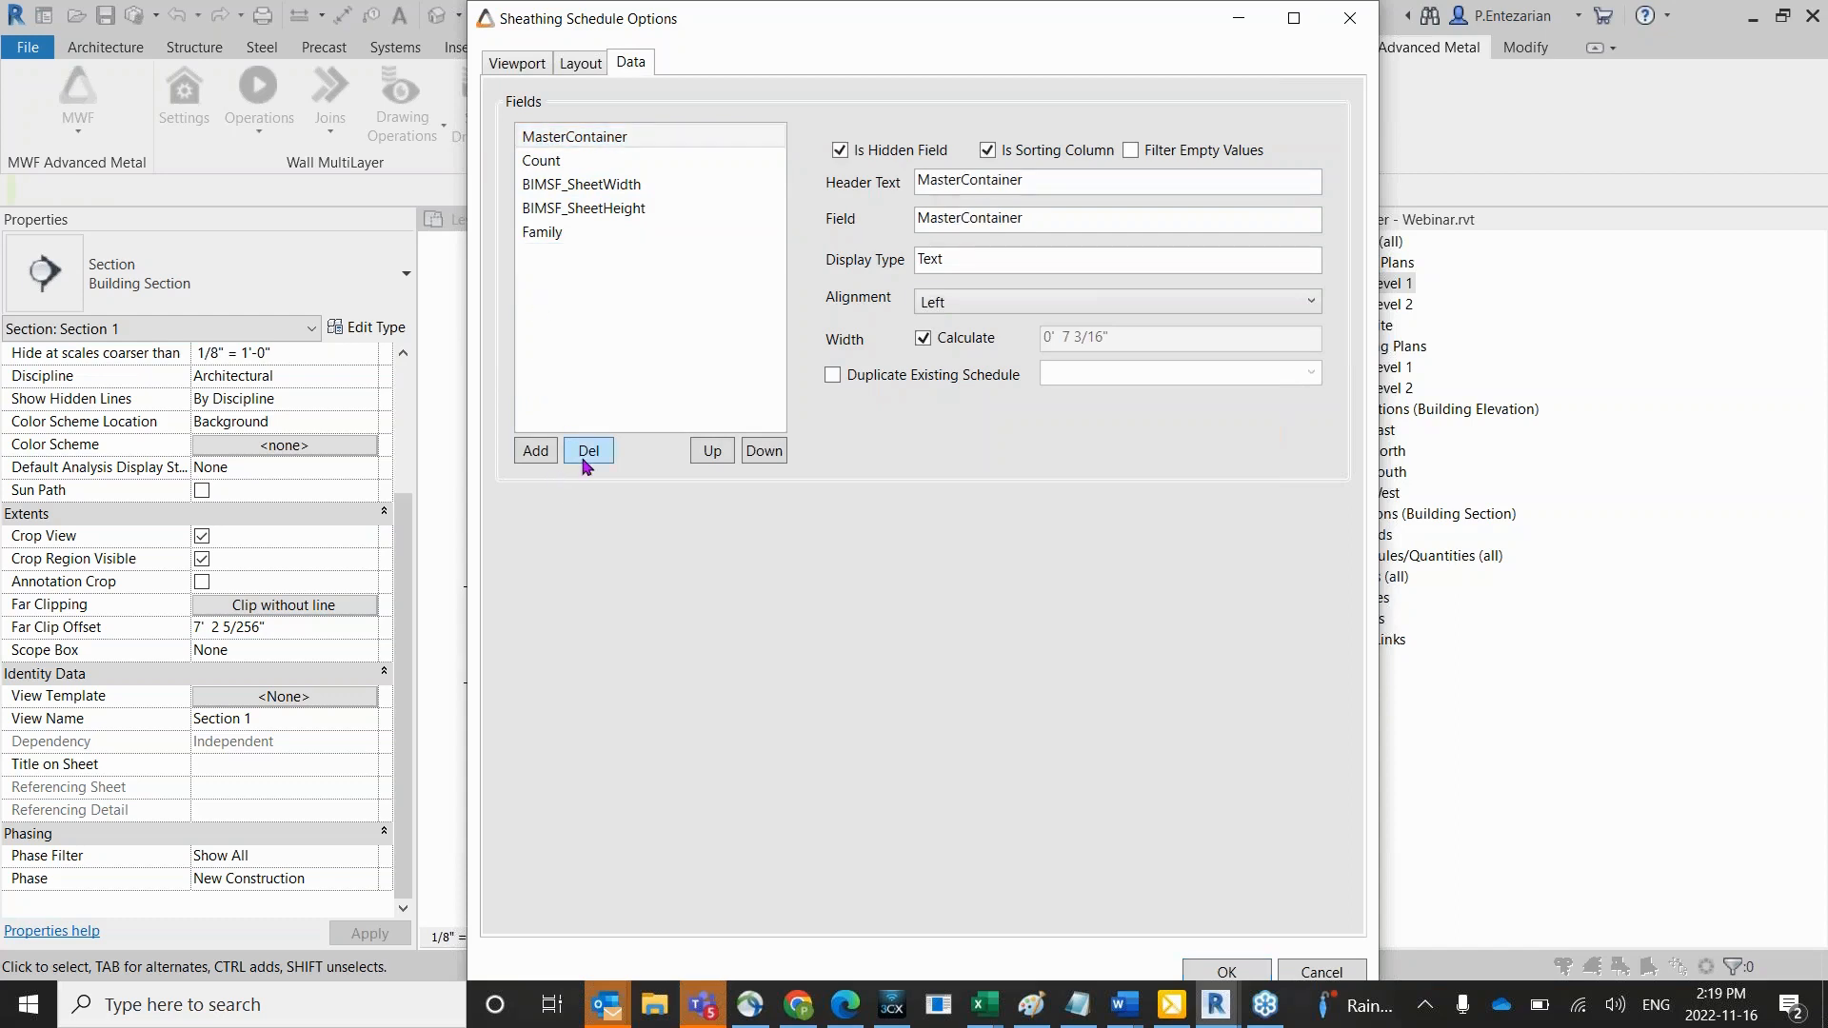
click(539, 458)
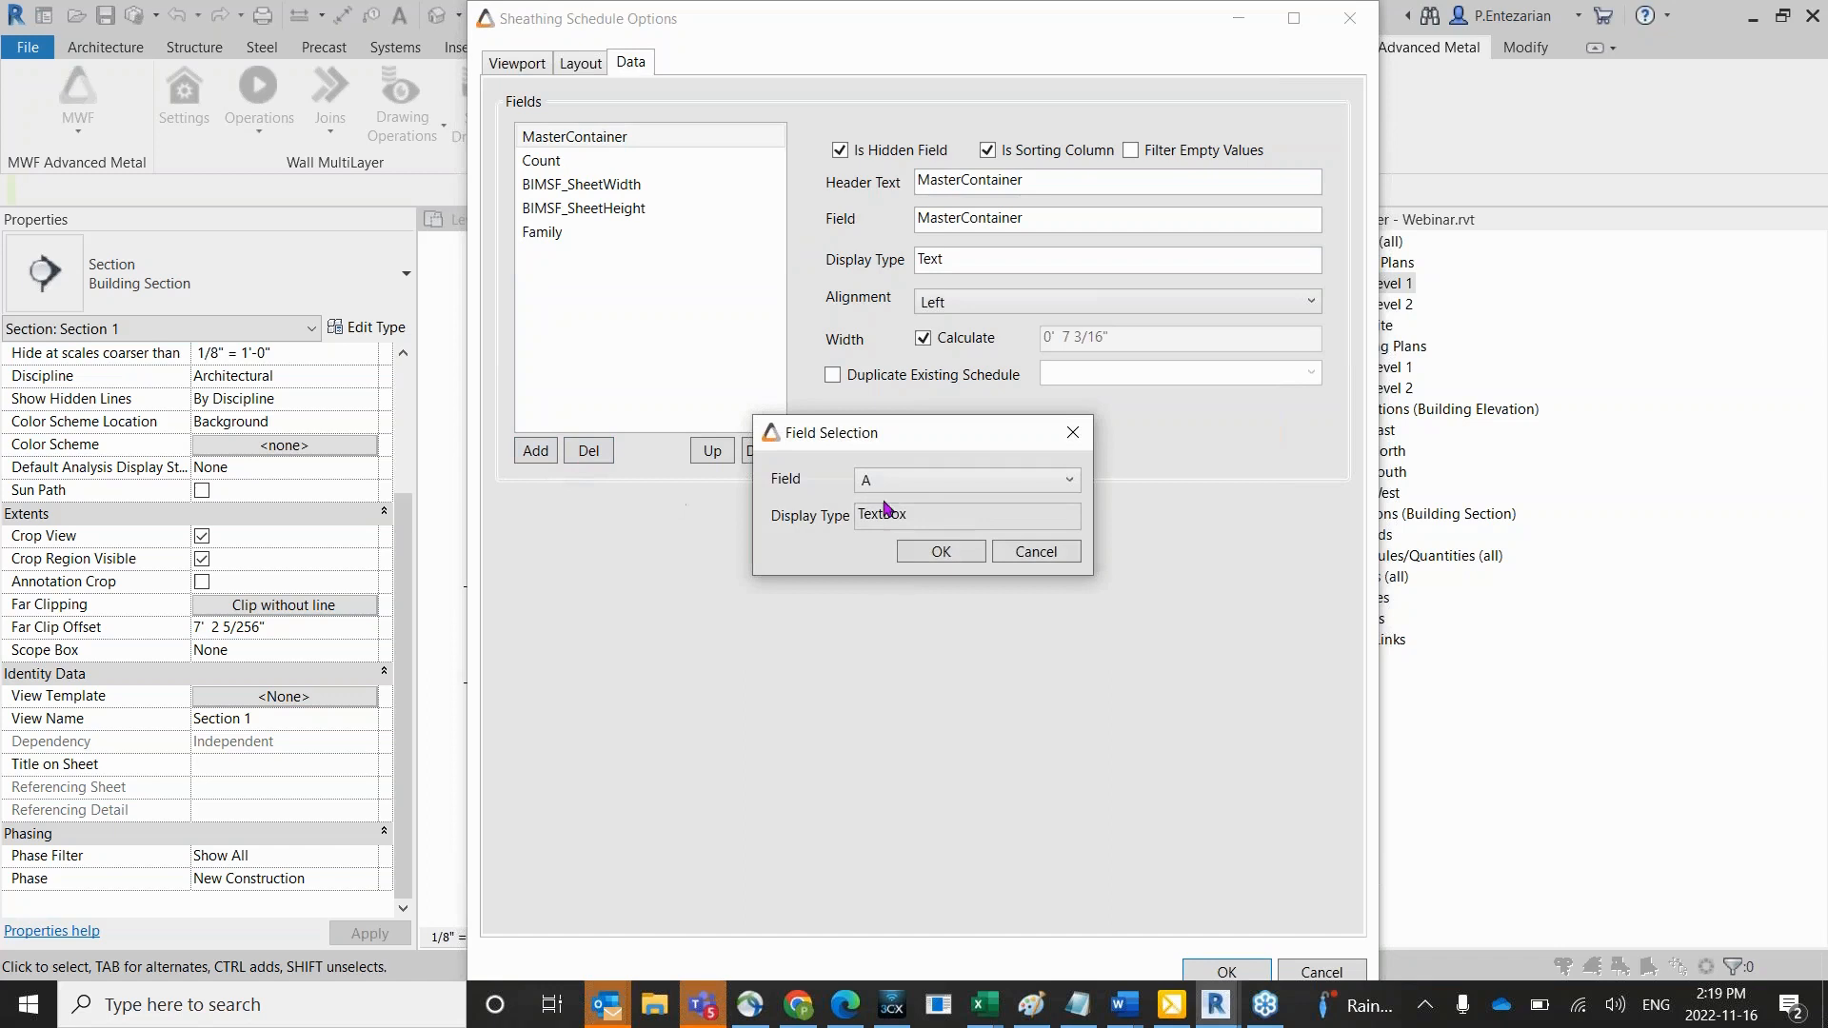
click(958, 488)
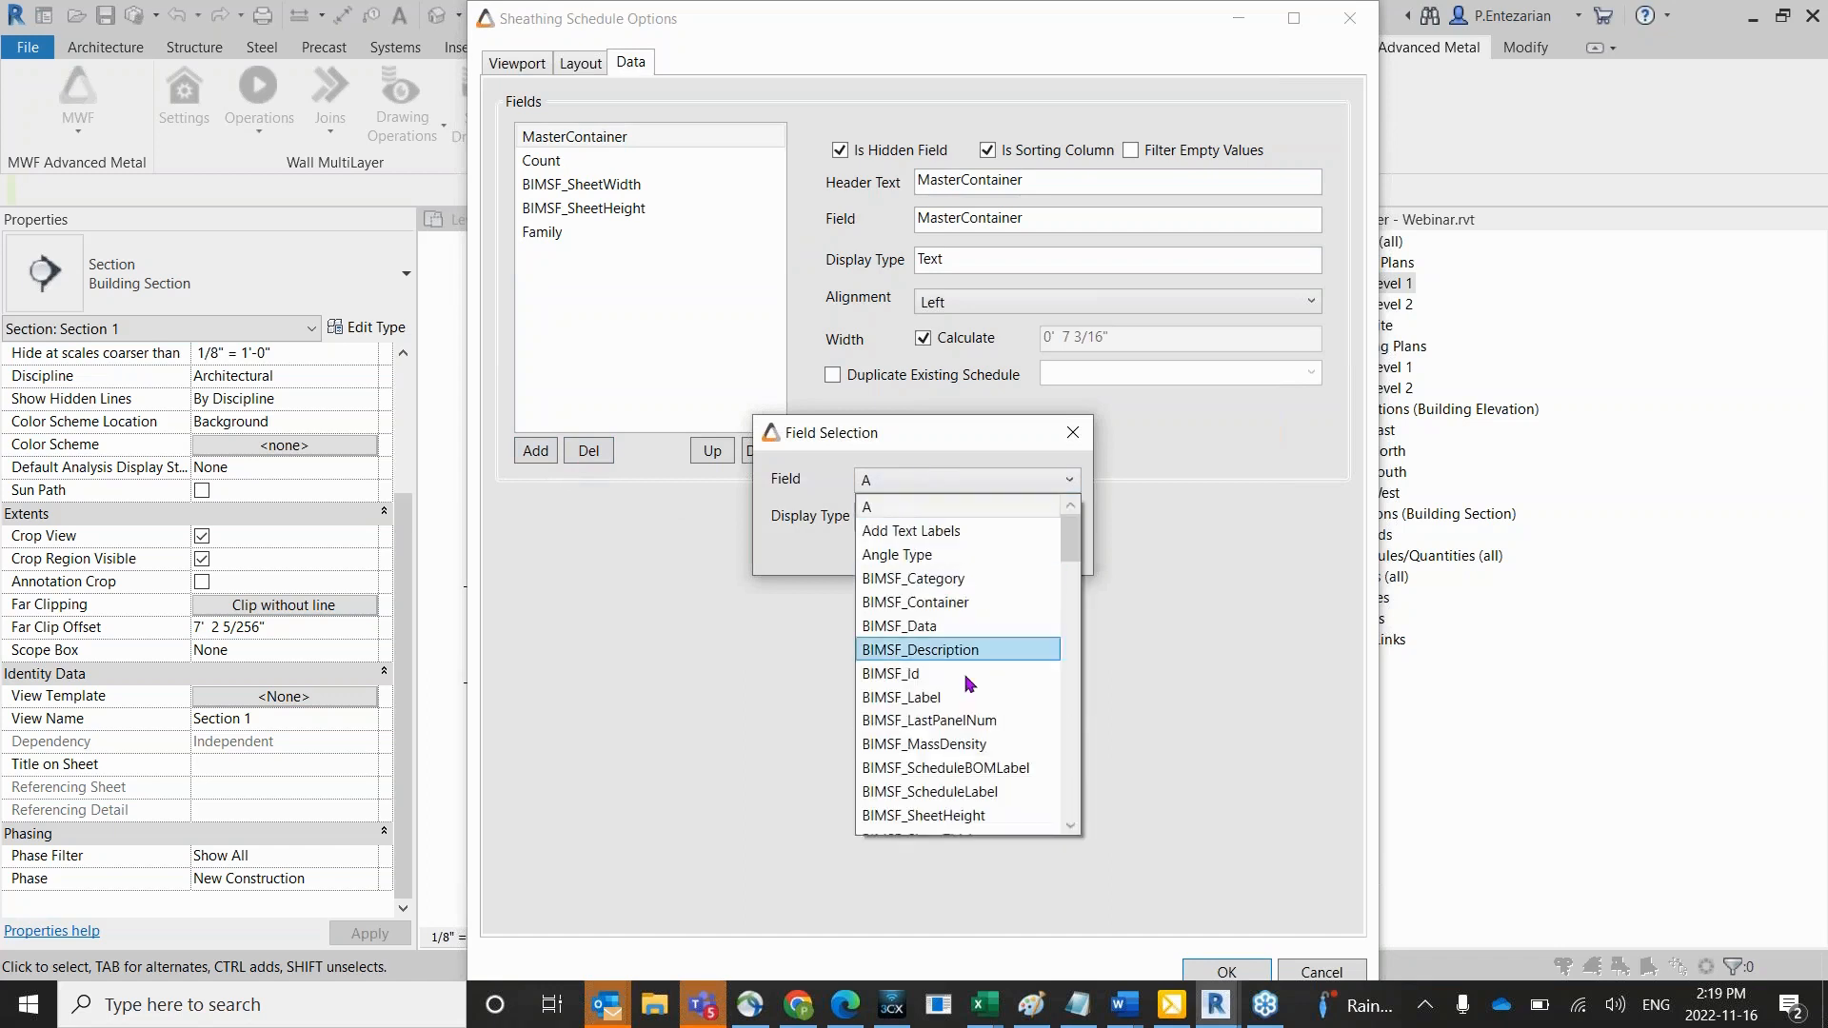
click(946, 792)
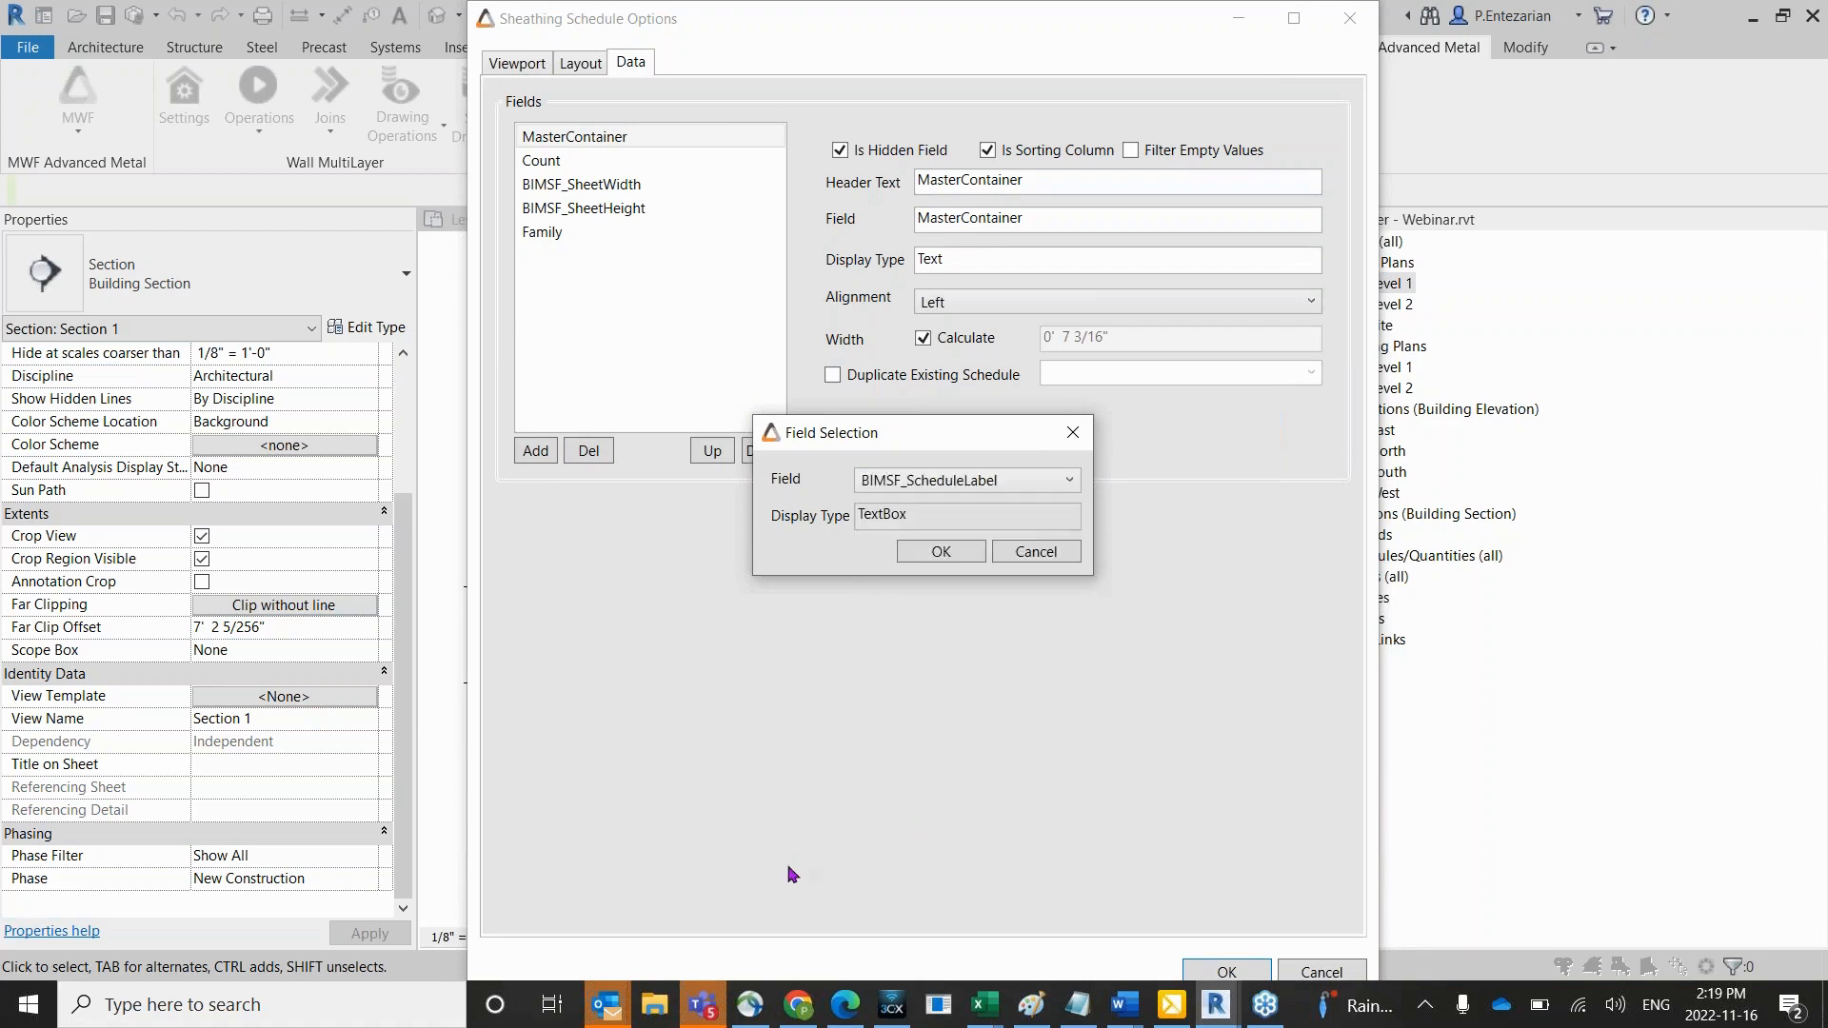
click(928, 550)
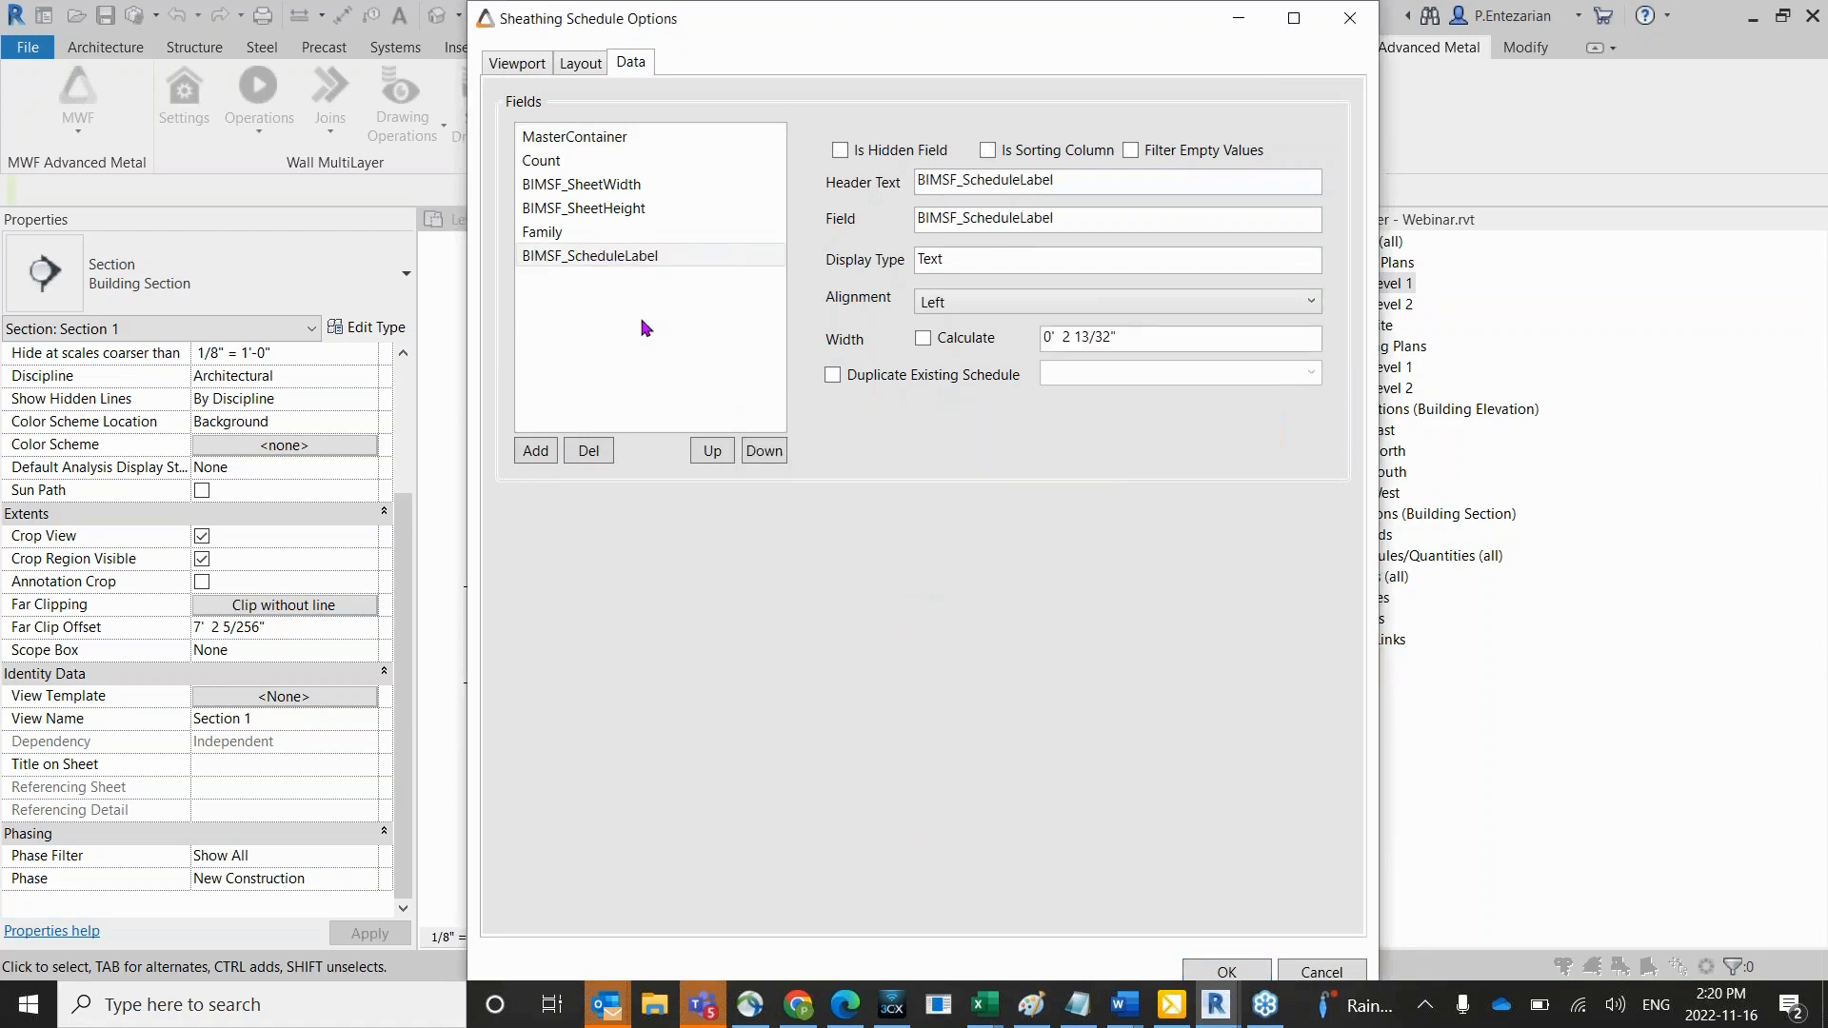
Reorder the schedule fields so BIMSF_ScheduleLabel follows MasterContainer and Count comes after BIMSF_SheetHeight.
click(607, 257)
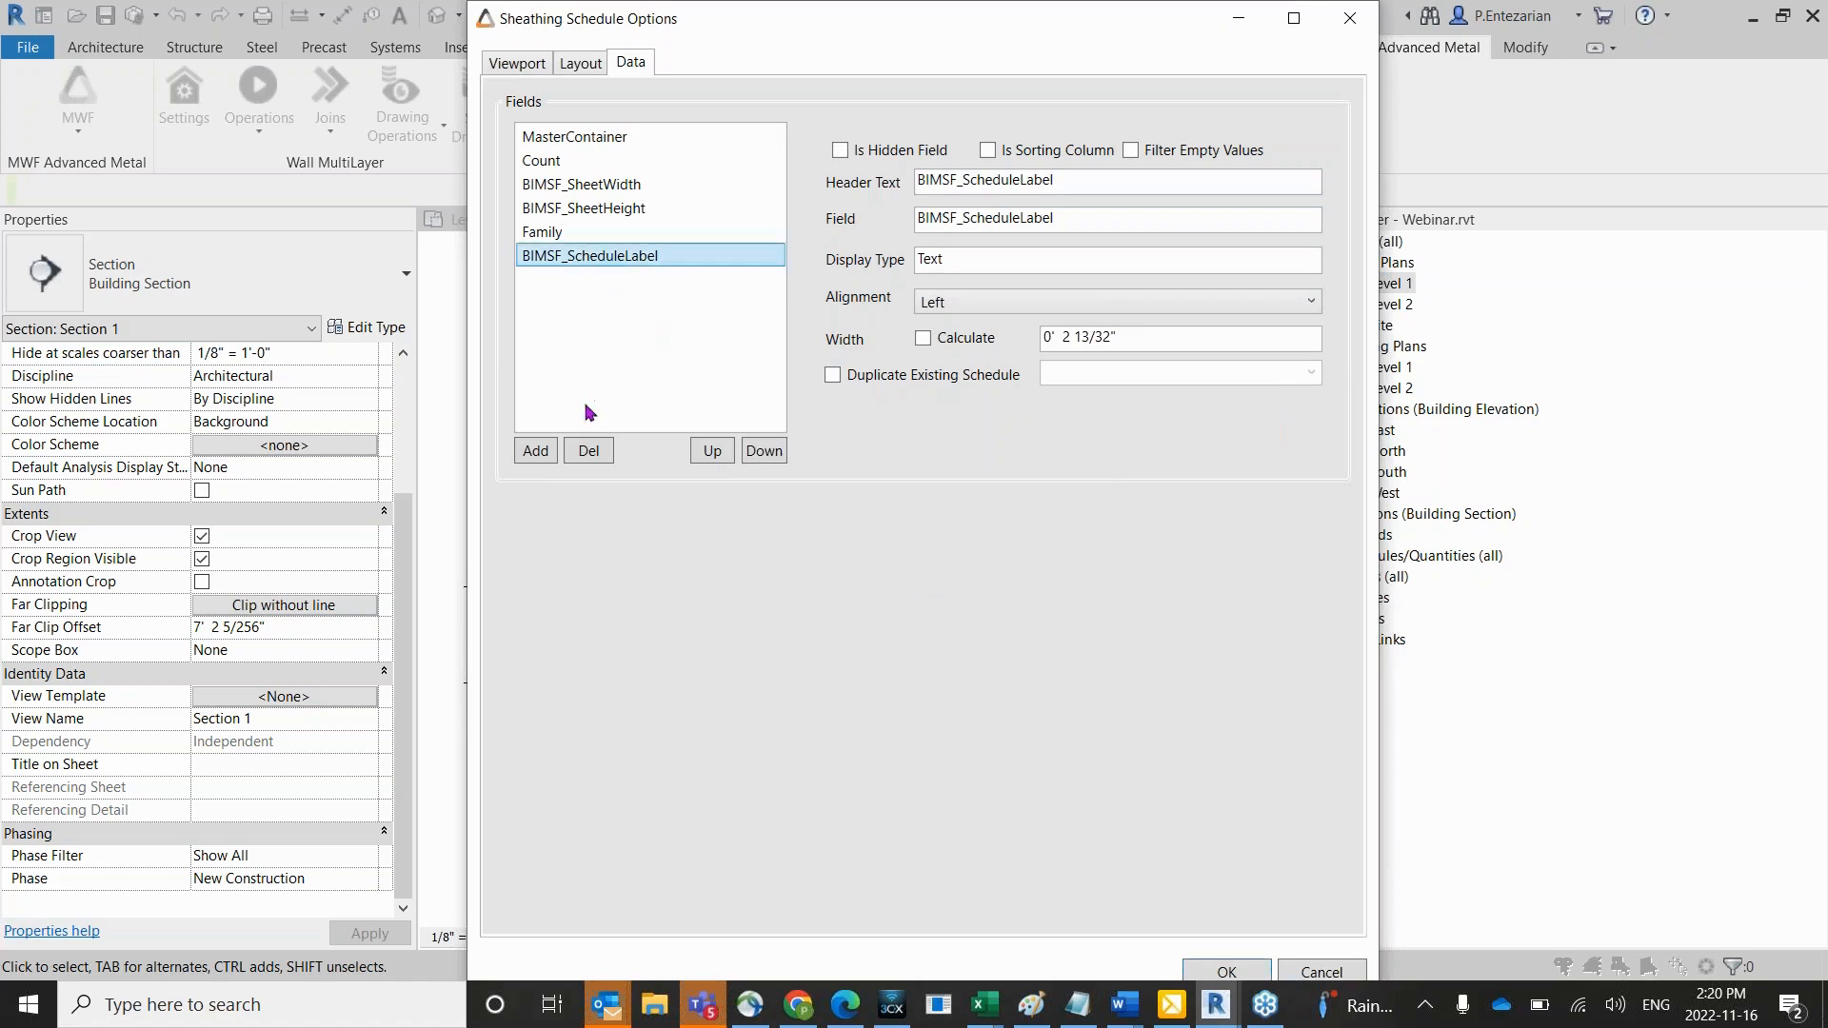
click(708, 451)
click(707, 451)
click(707, 451)
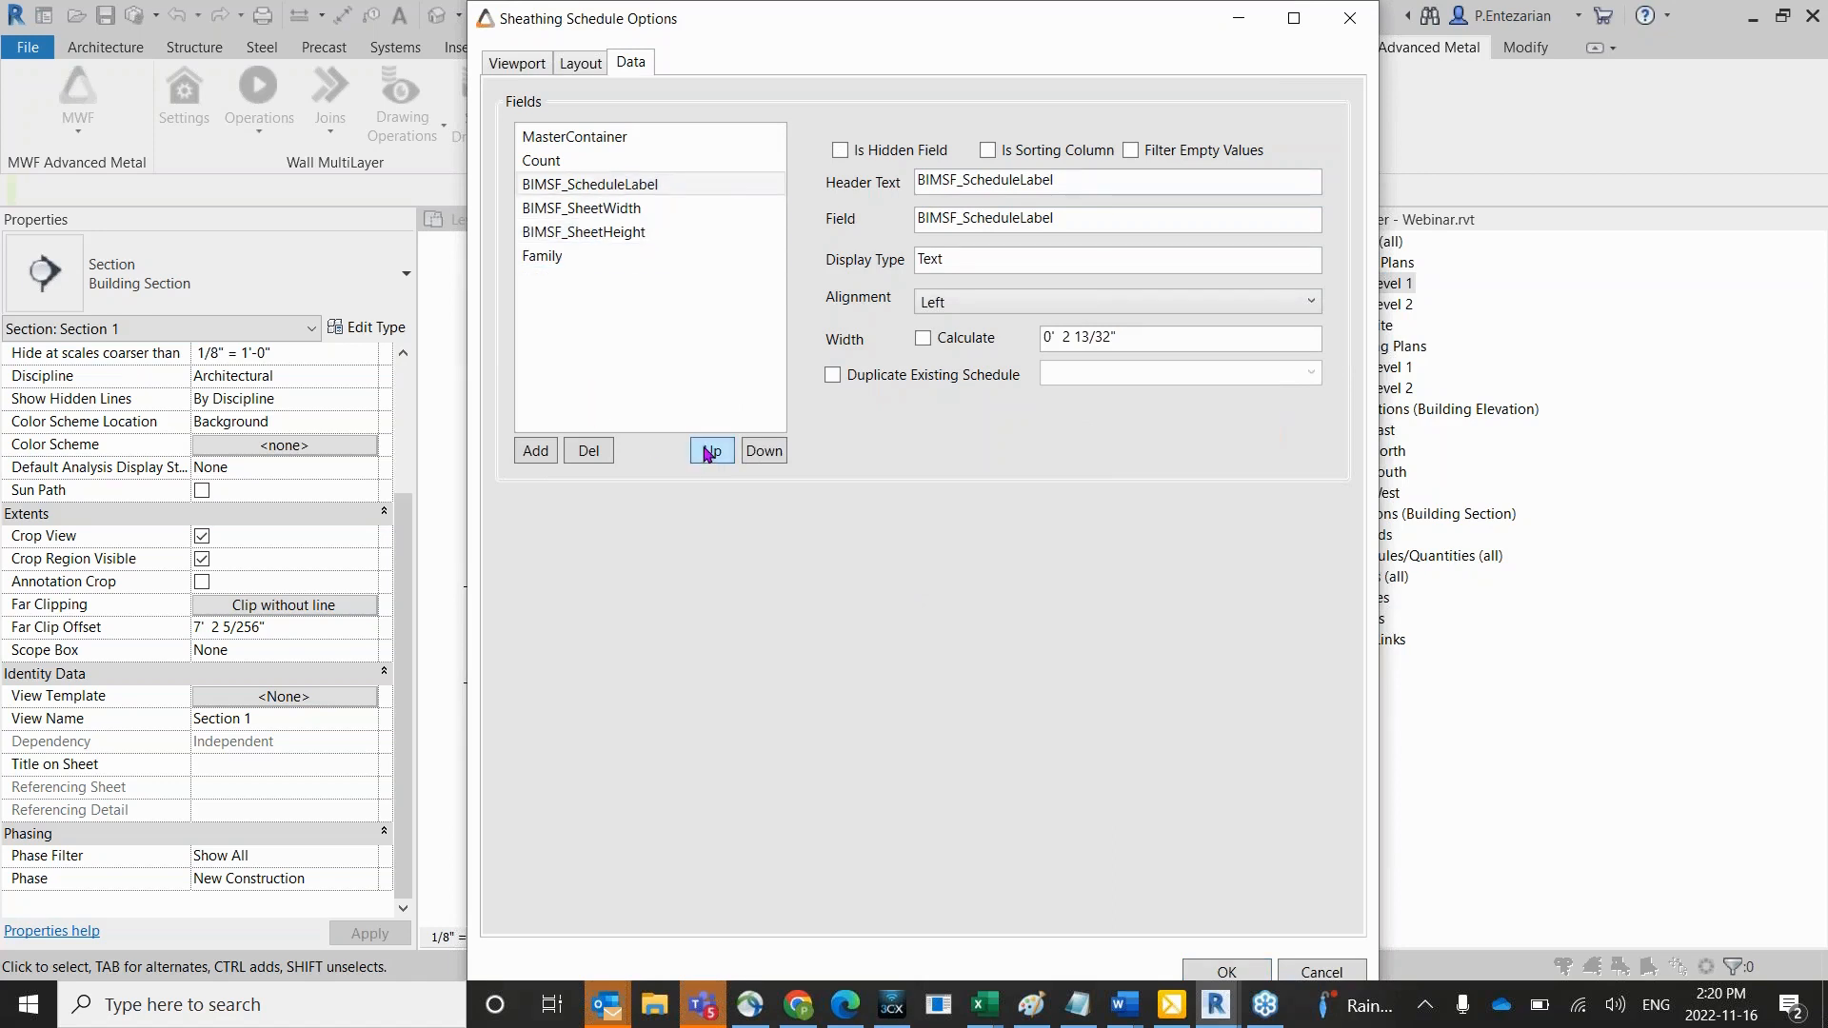
click(708, 451)
click(533, 184)
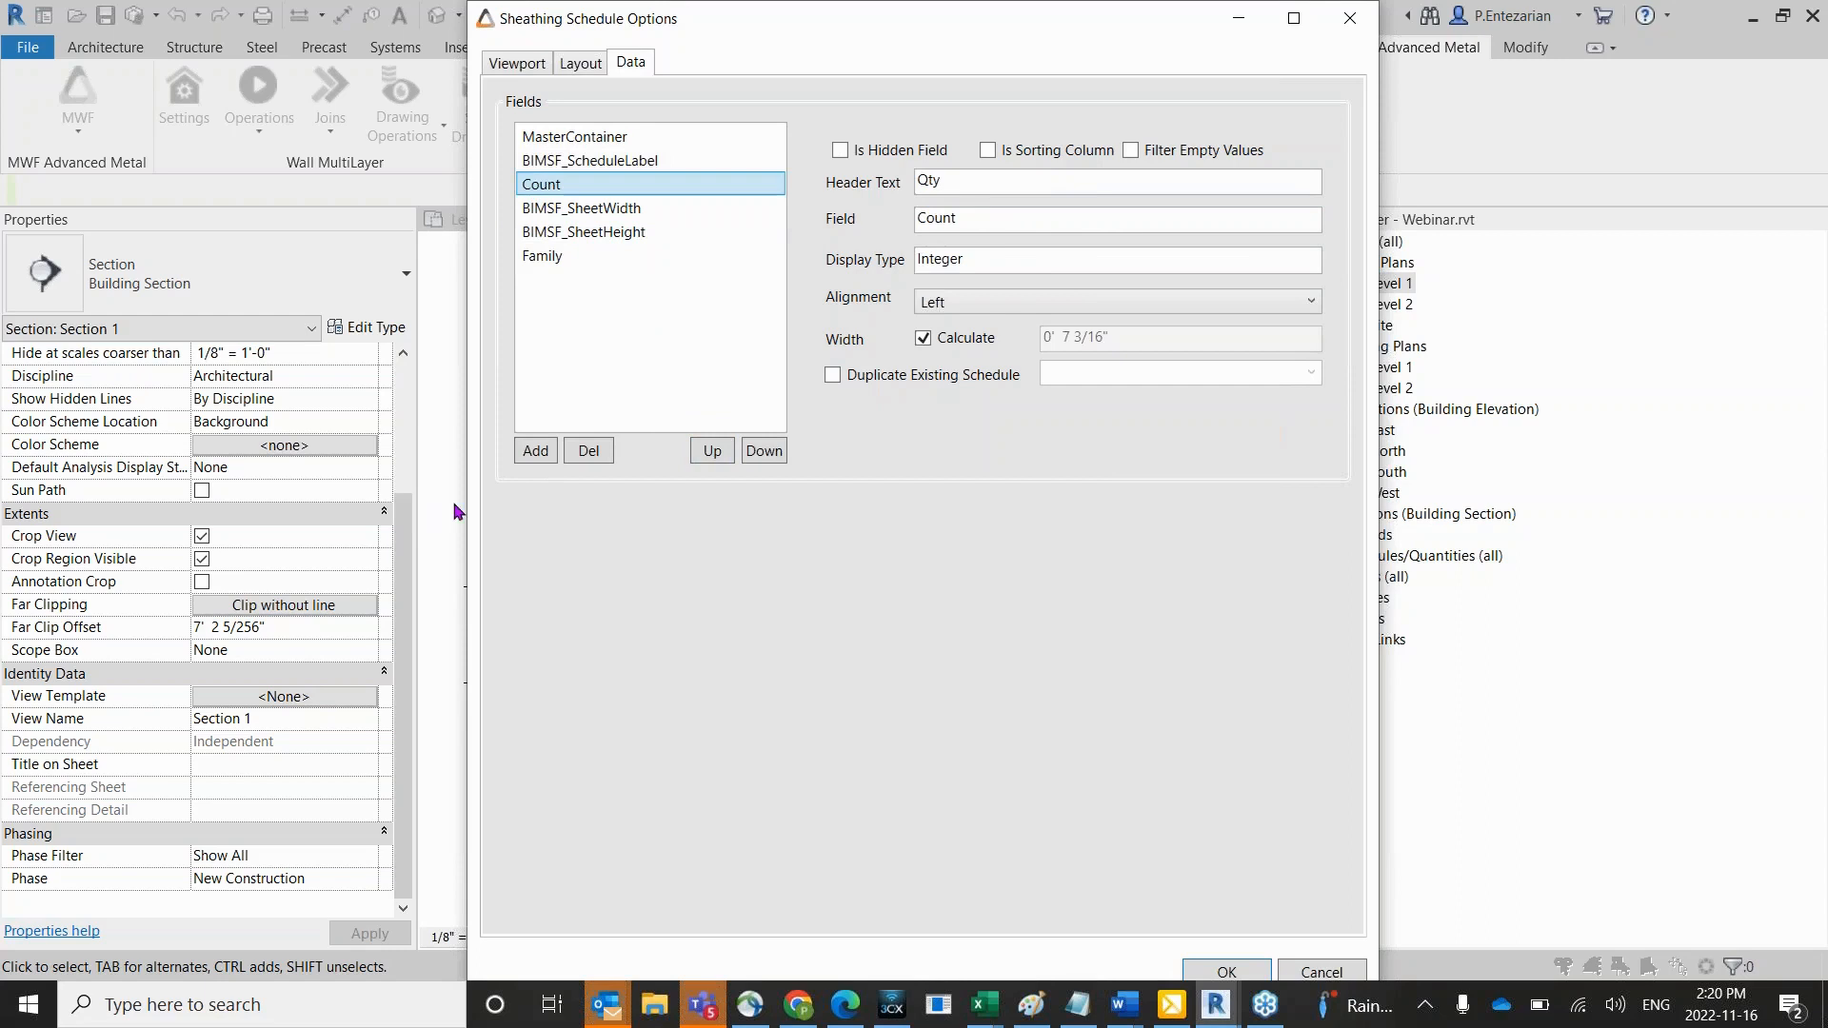
click(764, 451)
click(764, 451)
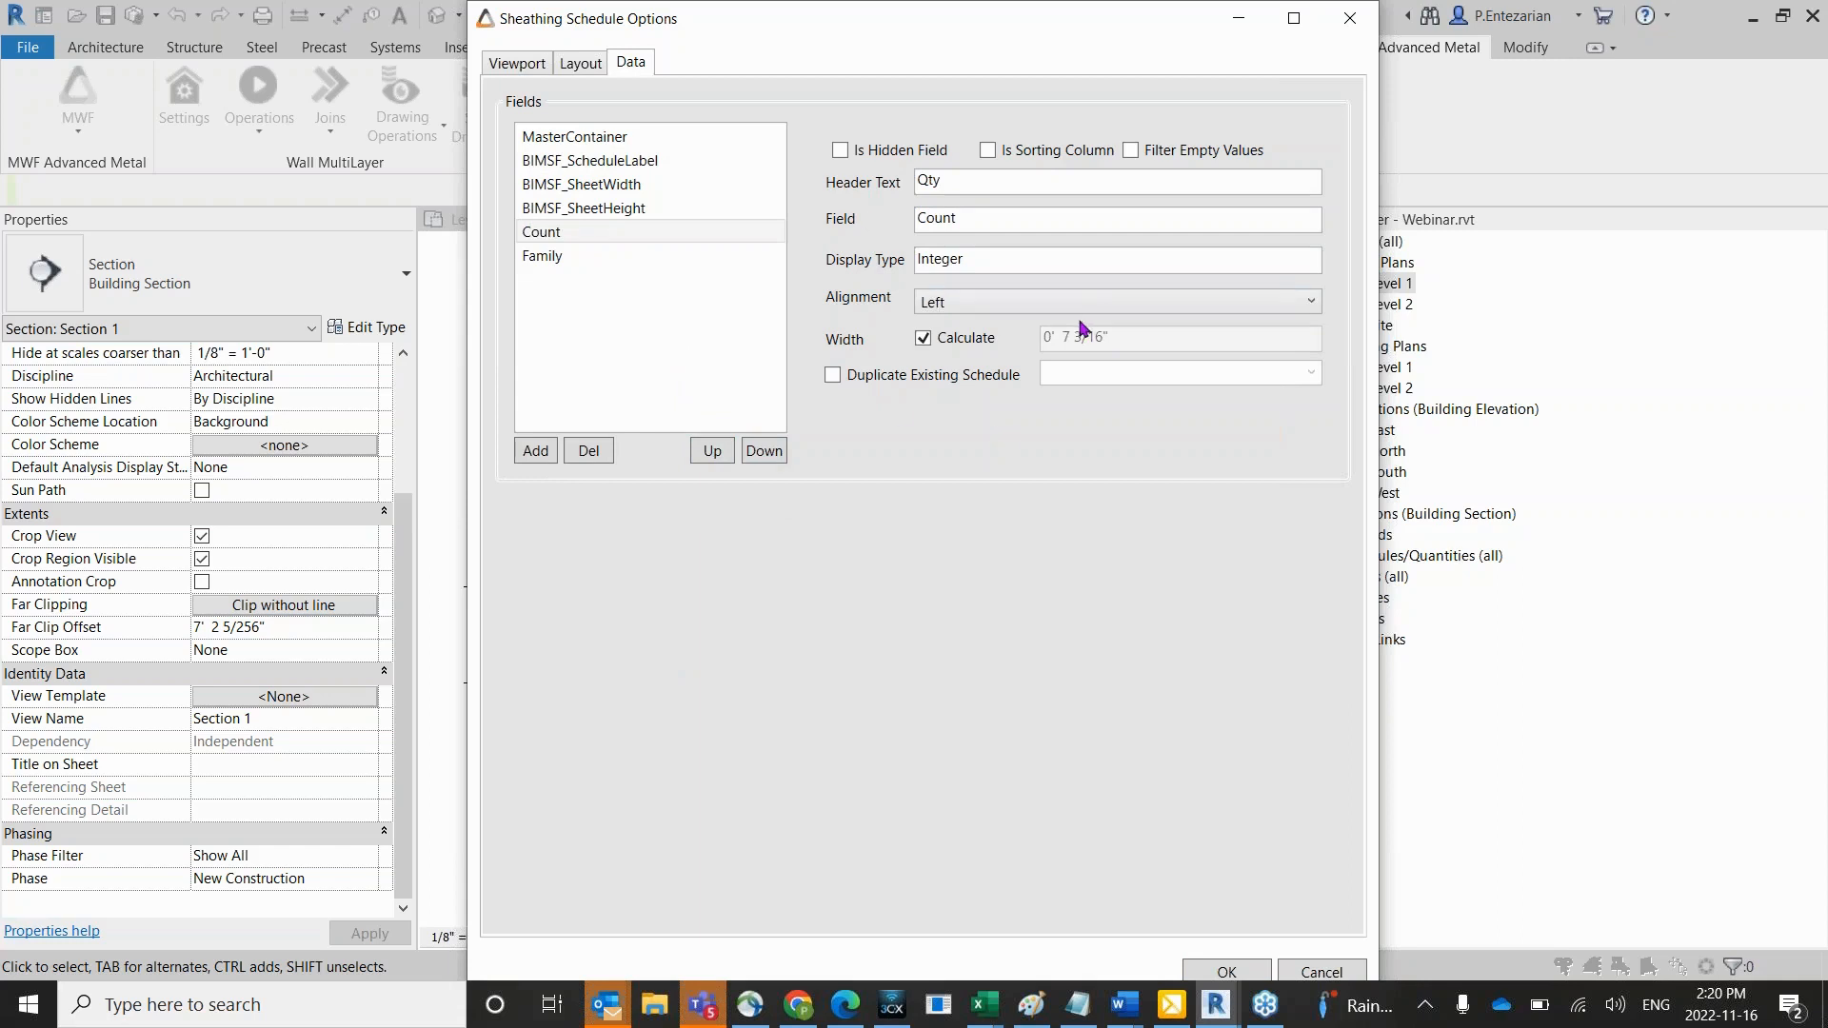
click(590, 137)
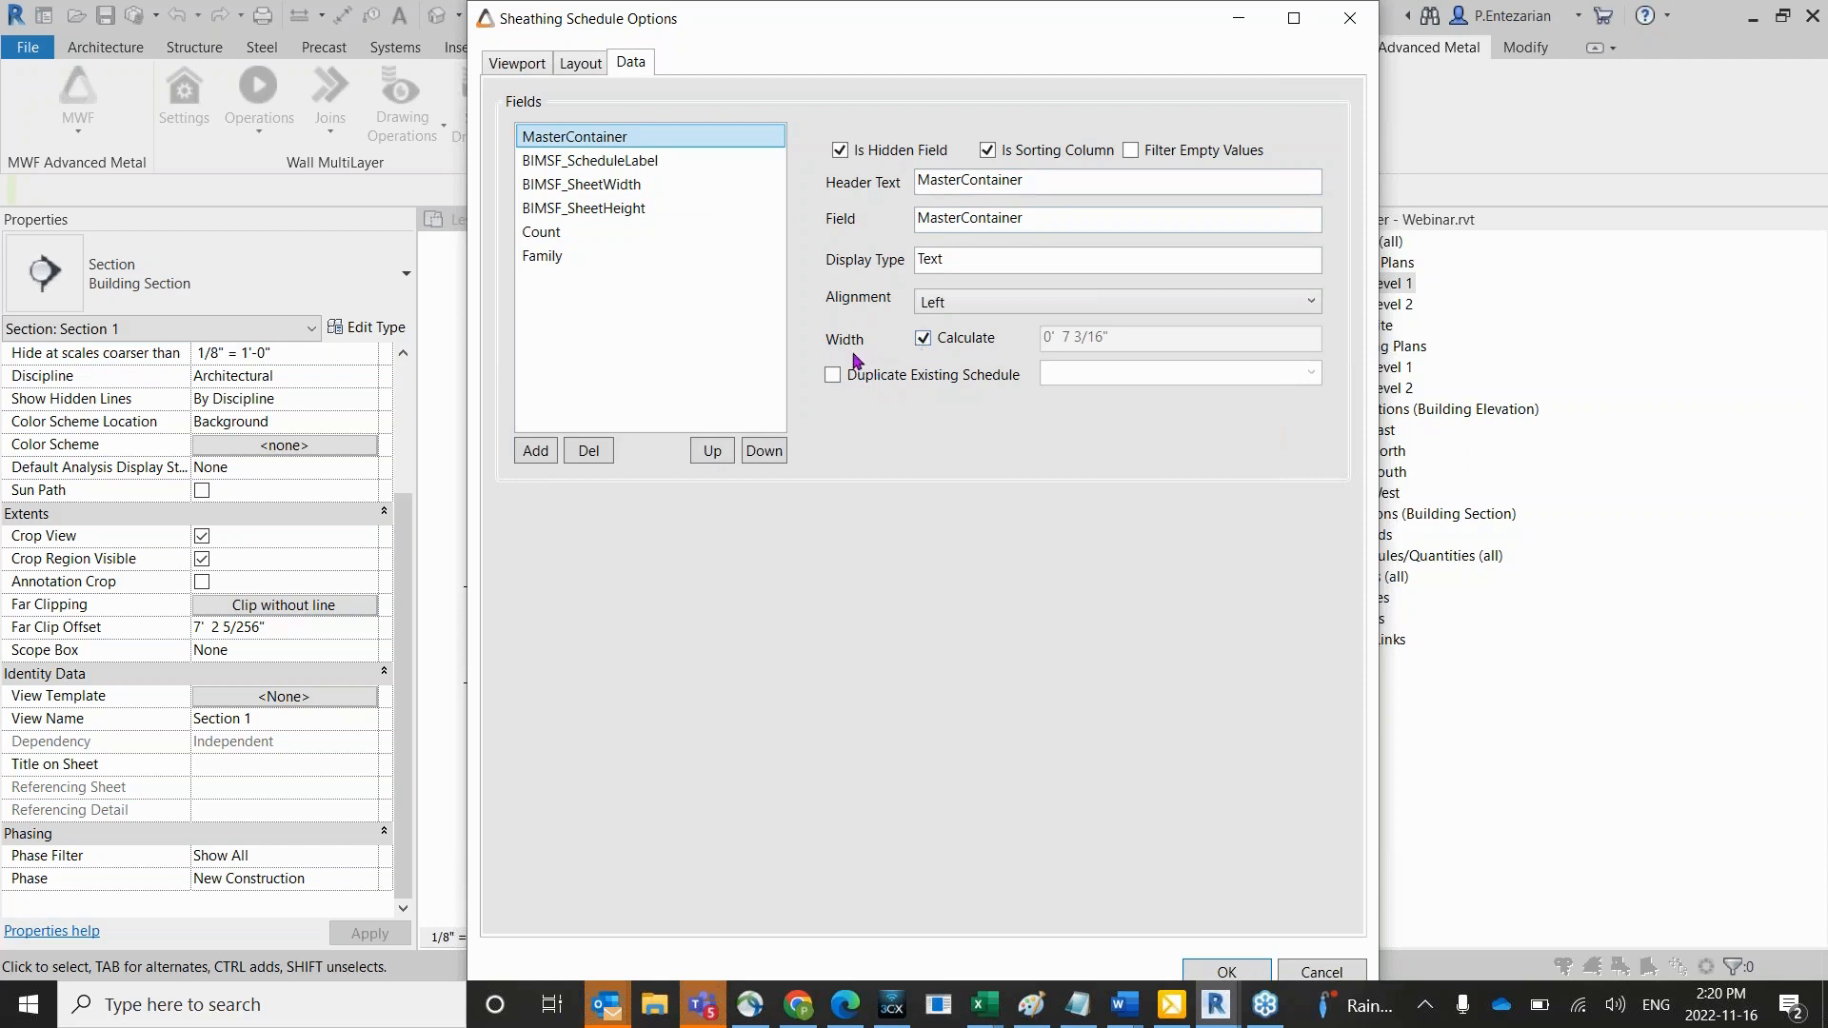
click(922, 338)
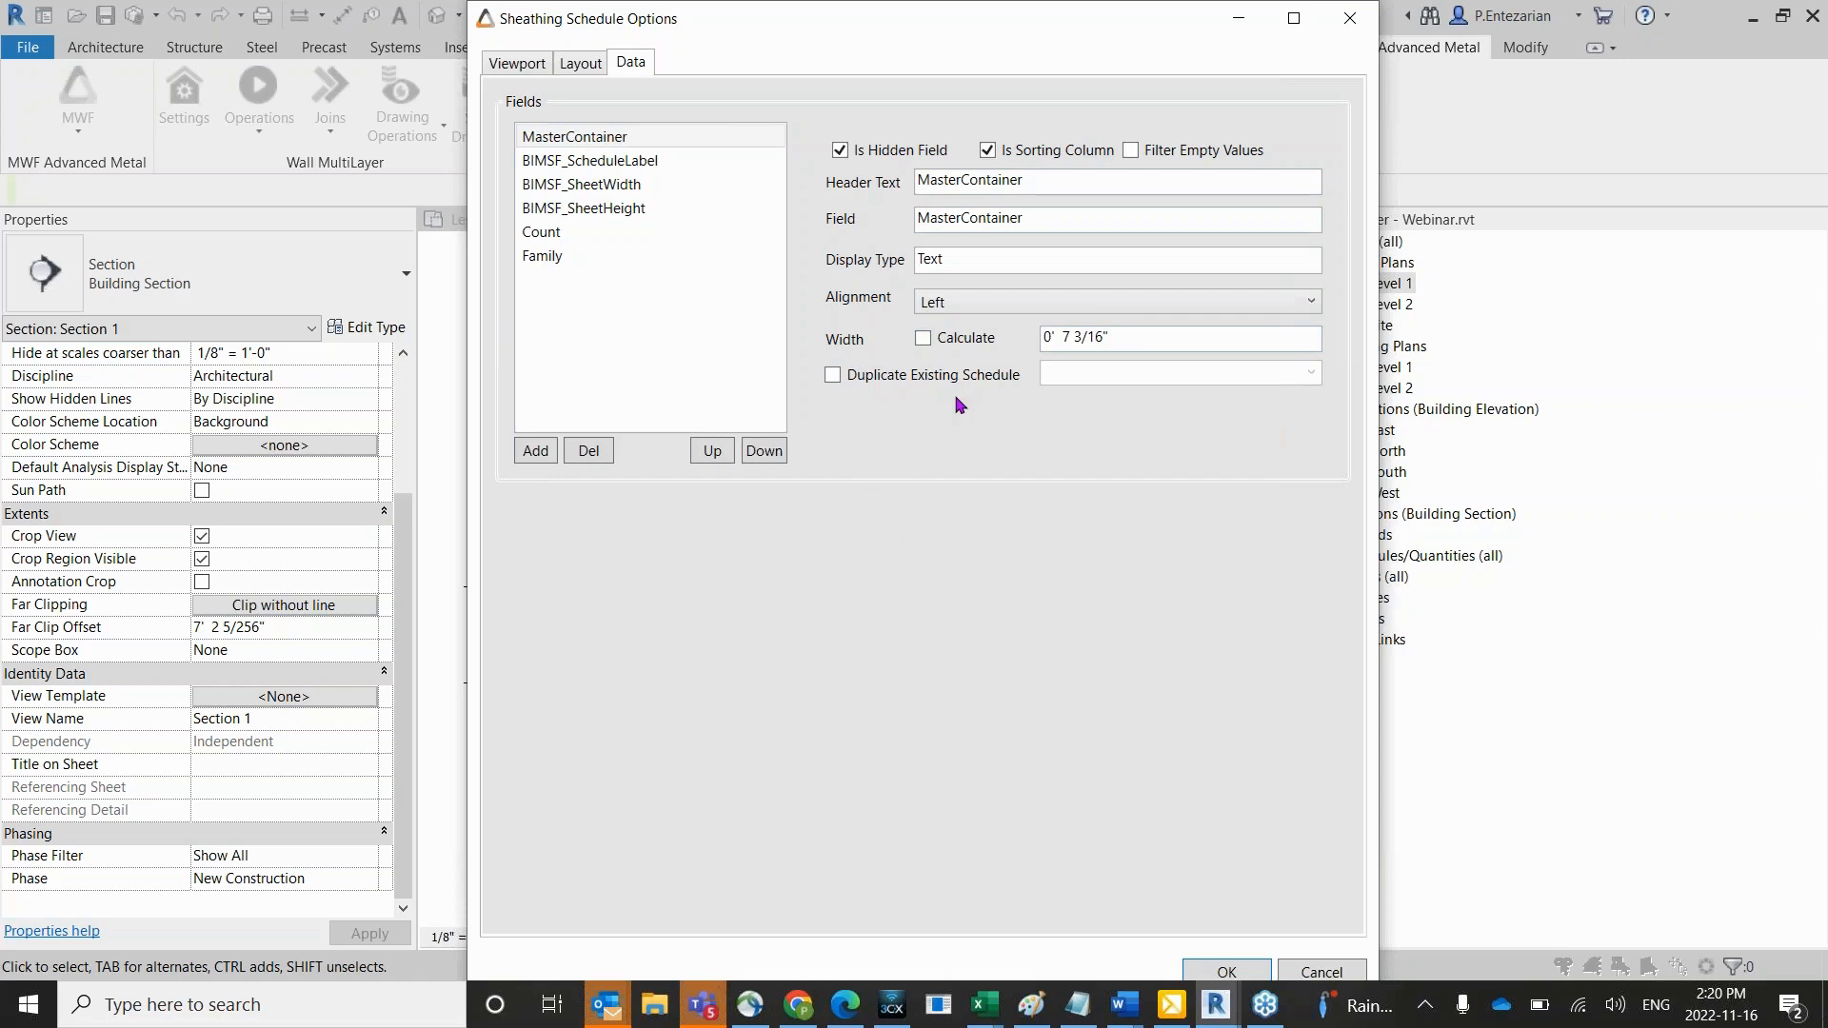
click(923, 338)
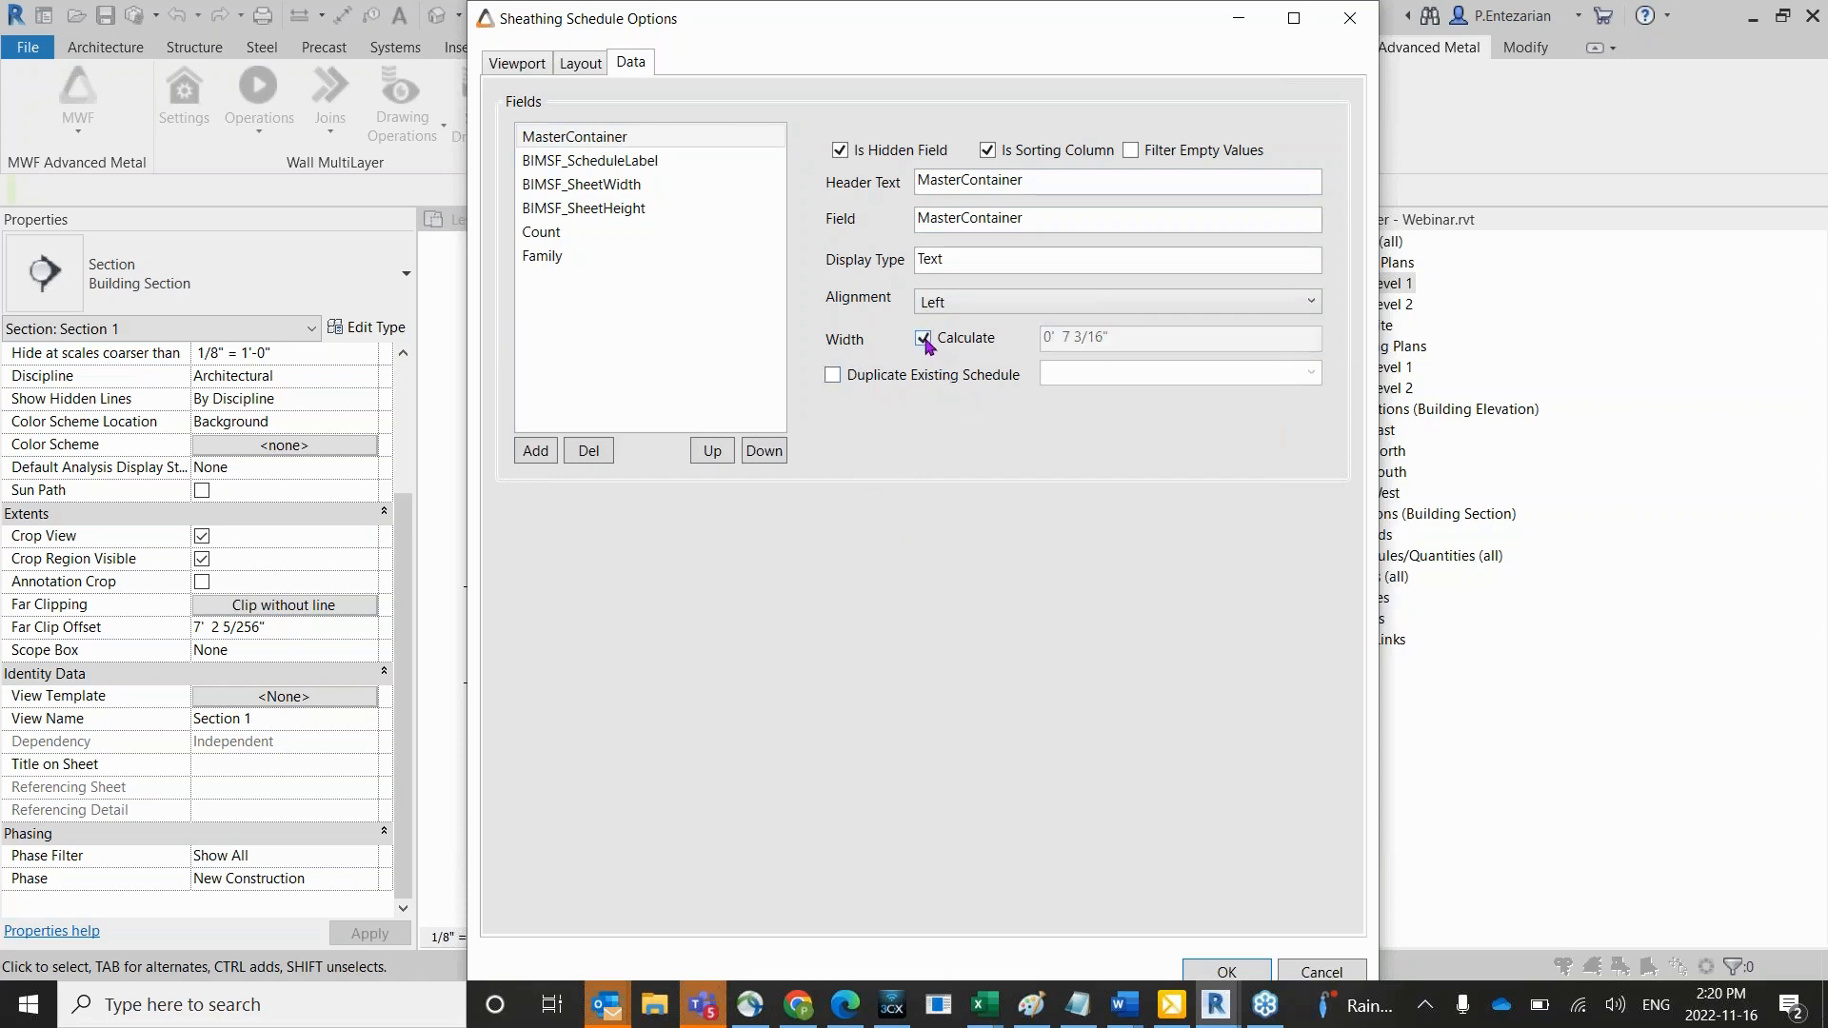
Make BIMSF_SheetHeight a sorting column, review the remaining fields, and accept the sheathing schedule options.
click(586, 162)
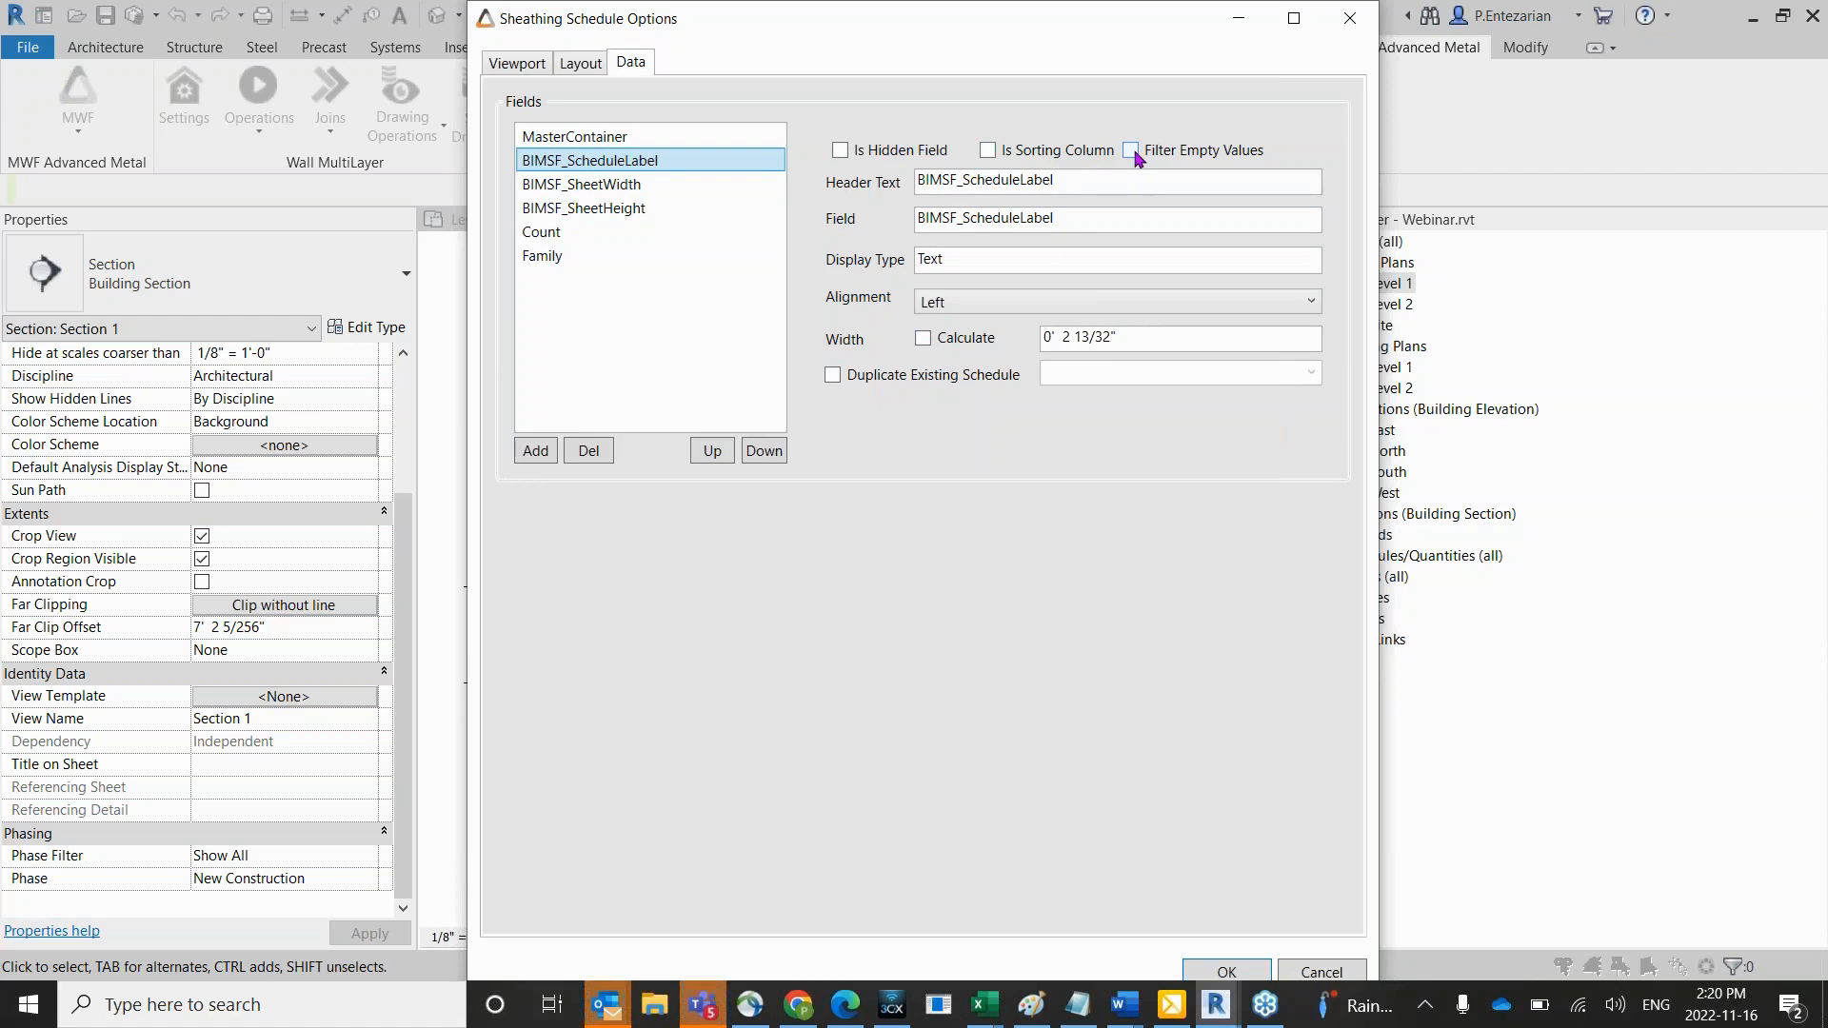
click(595, 190)
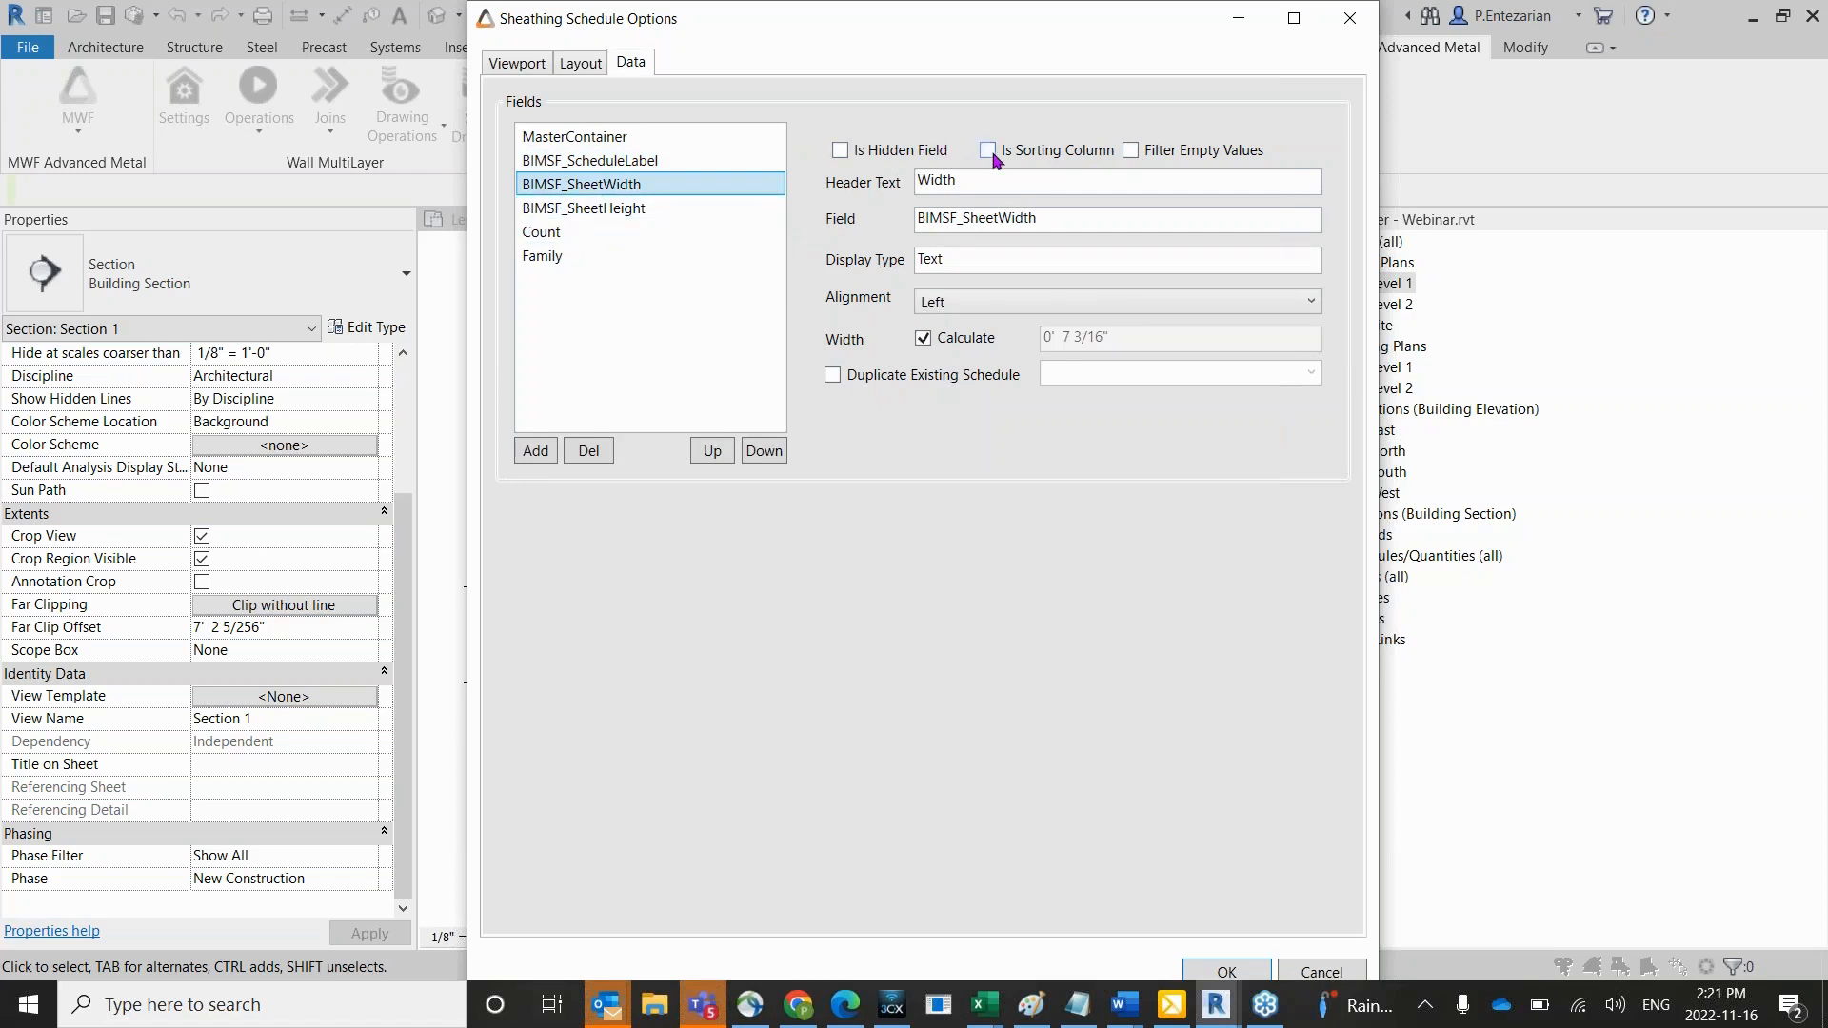
click(655, 208)
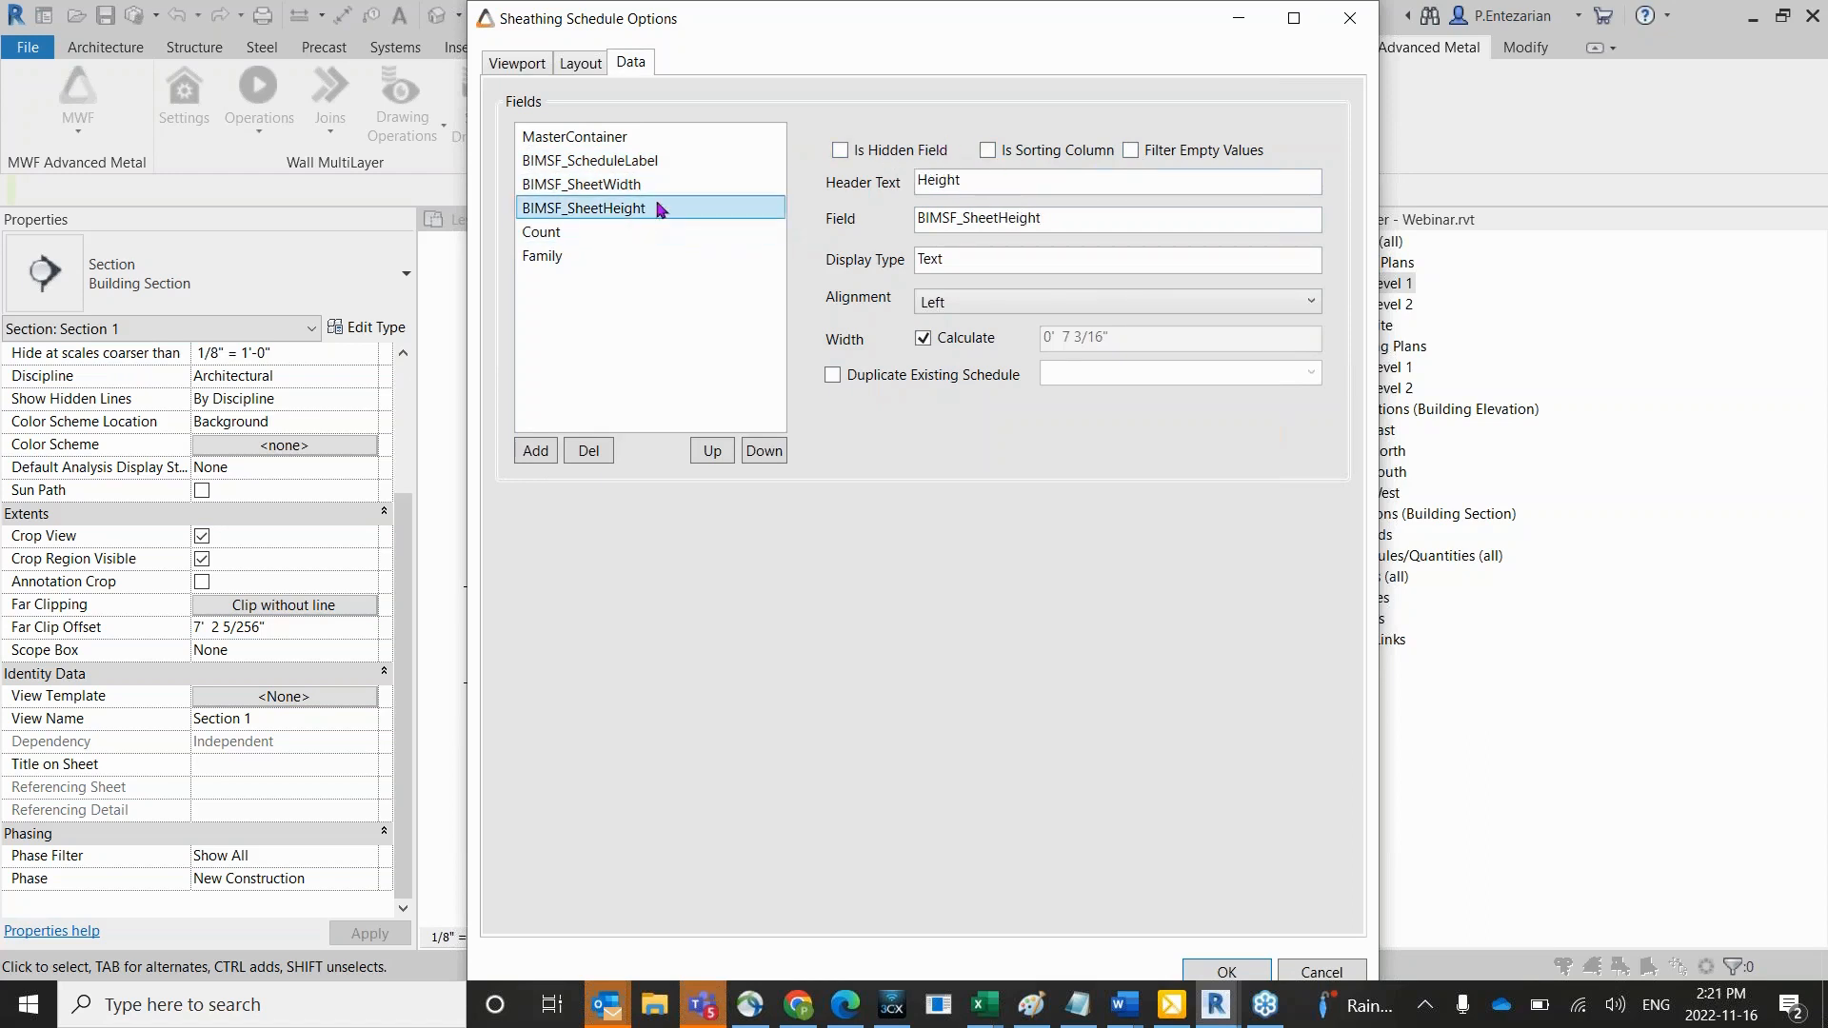
click(988, 149)
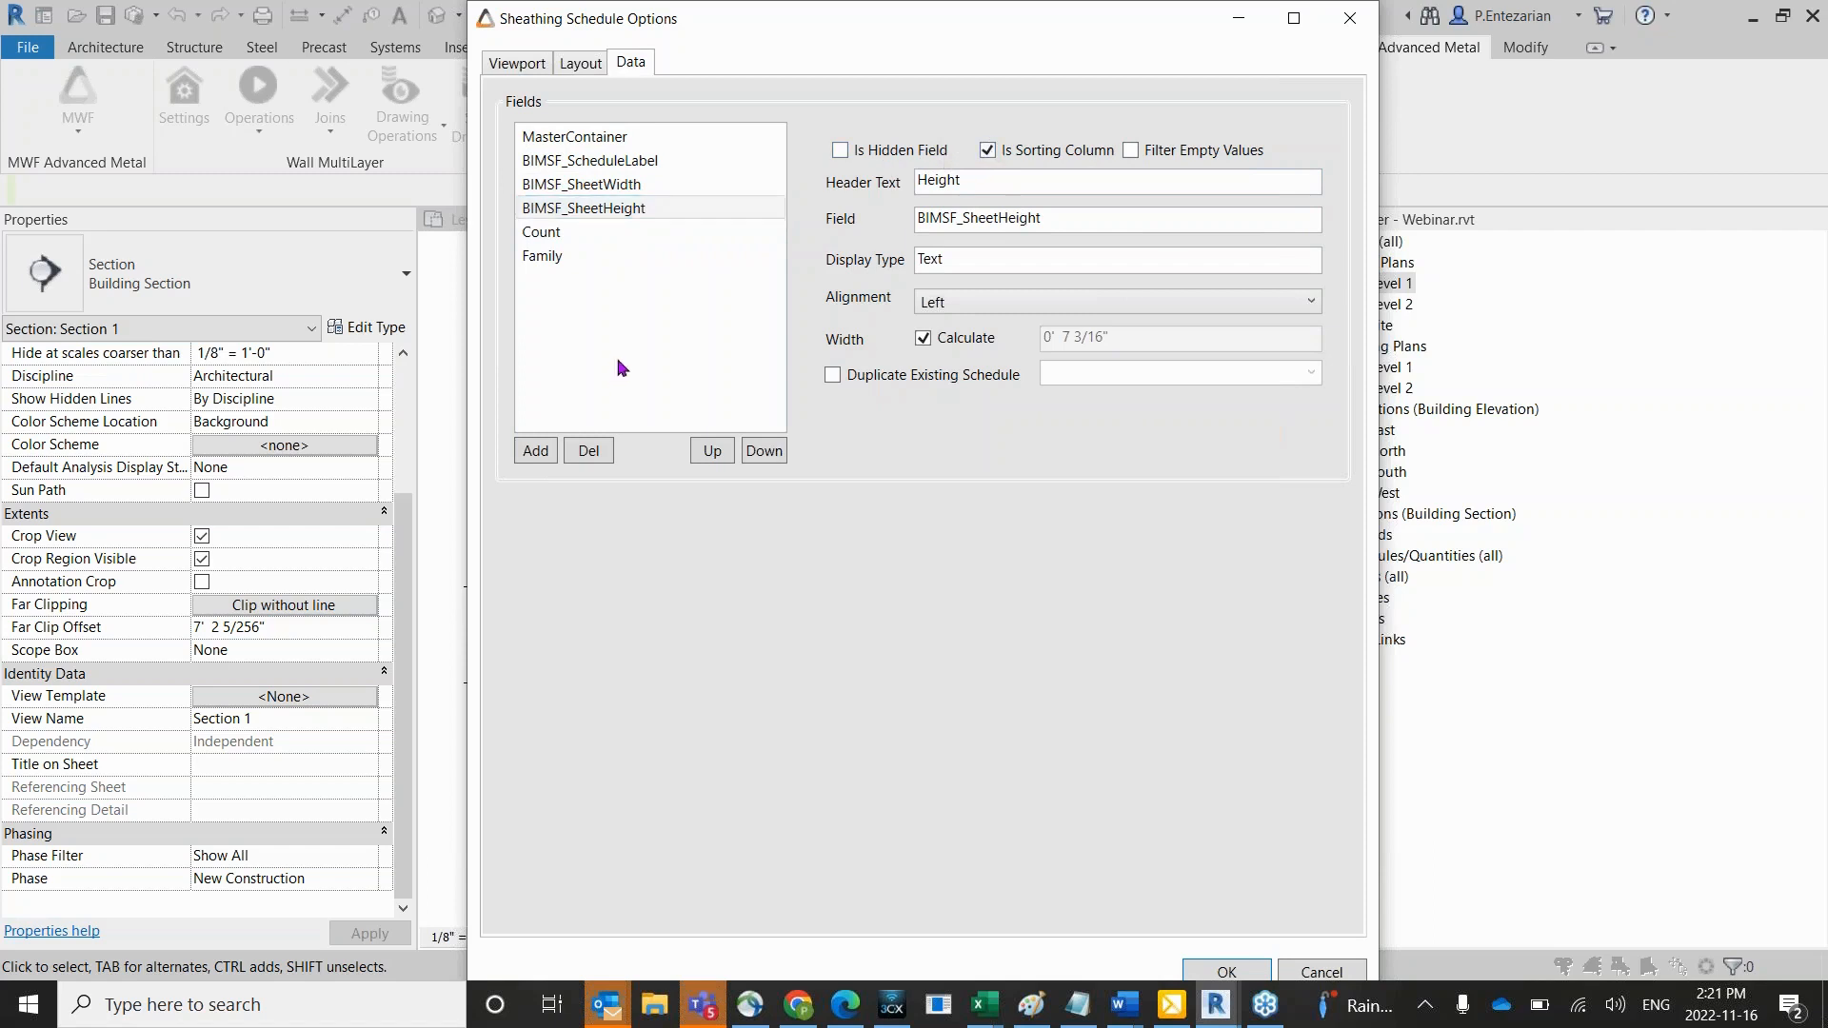
click(557, 233)
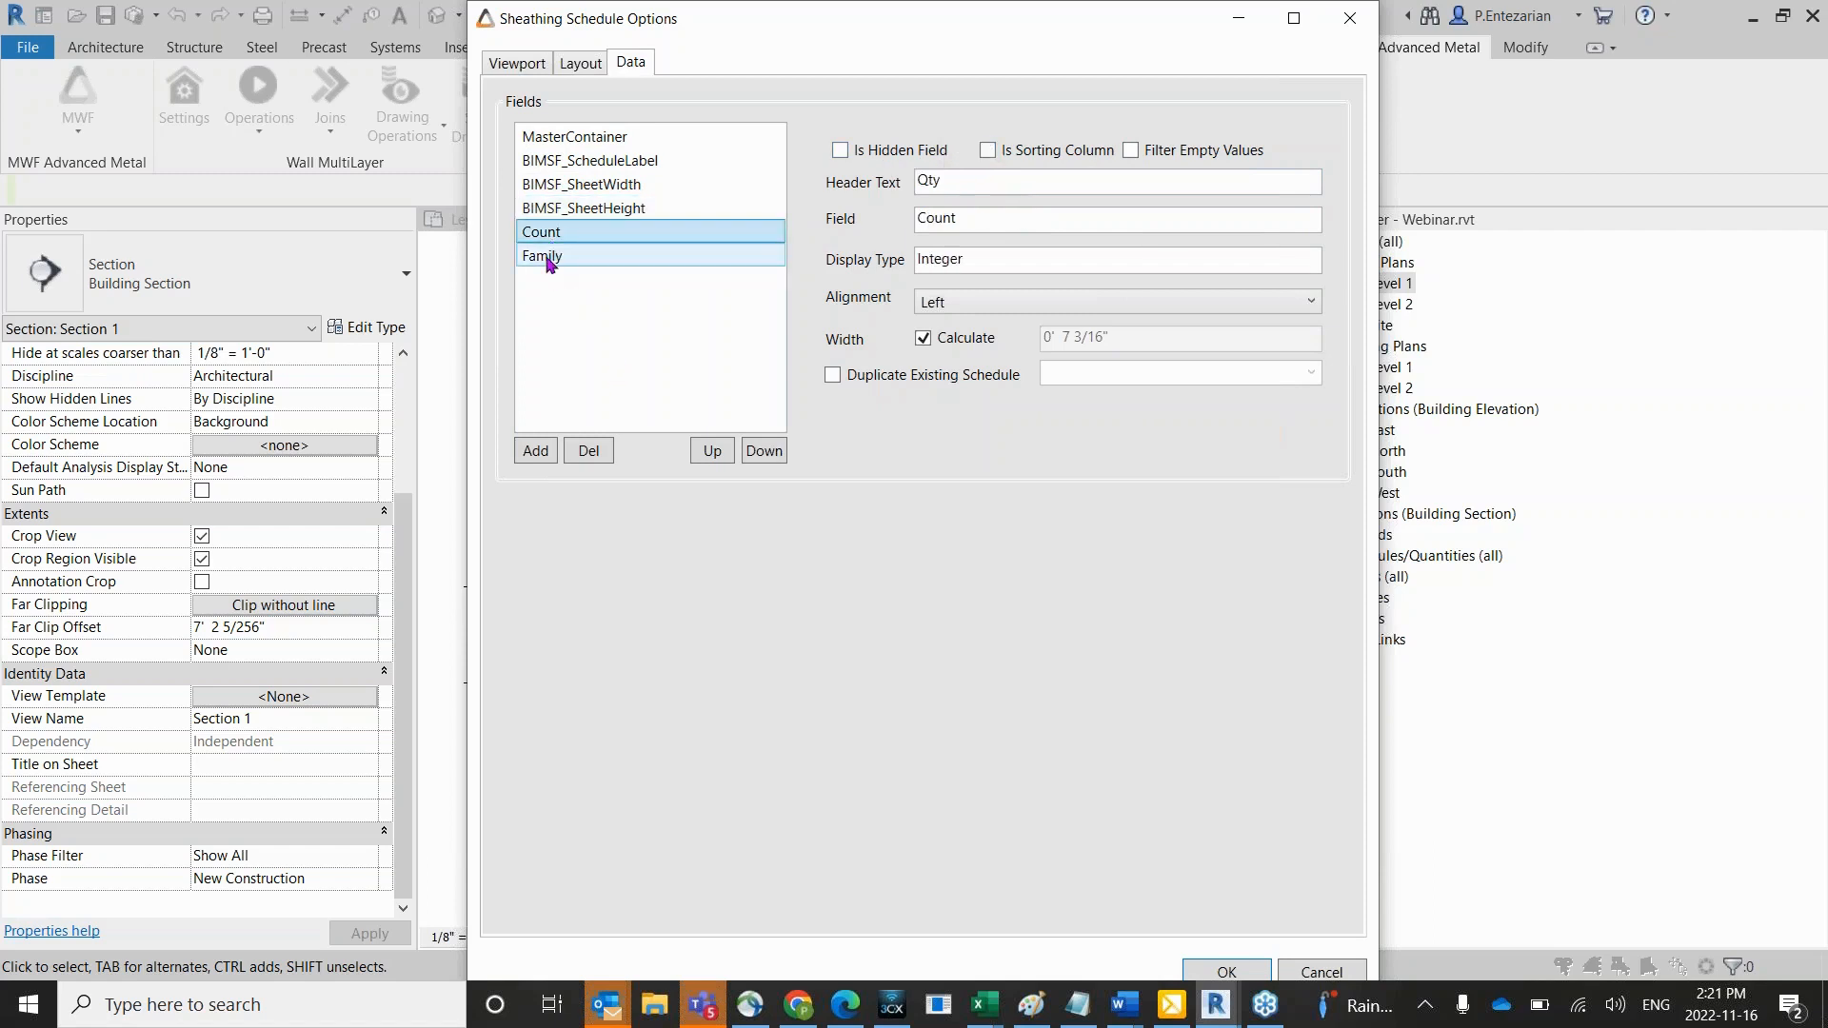
click(550, 257)
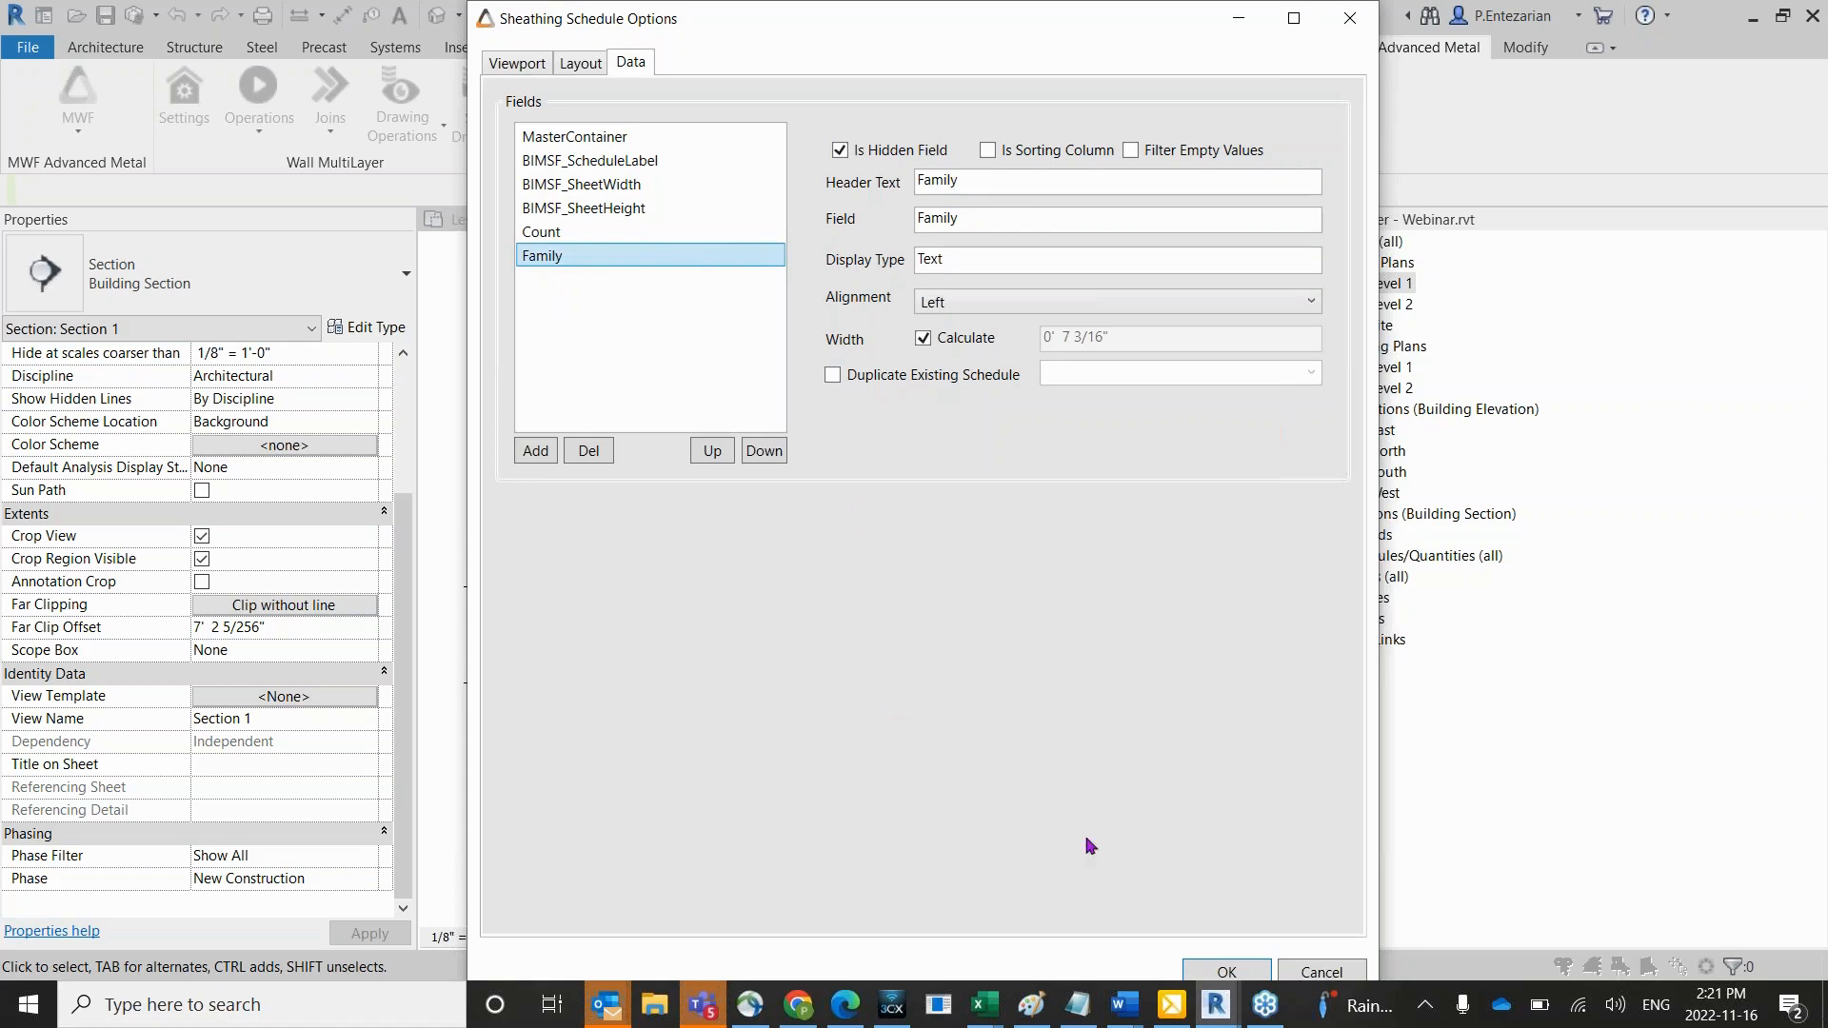
click(1226, 971)
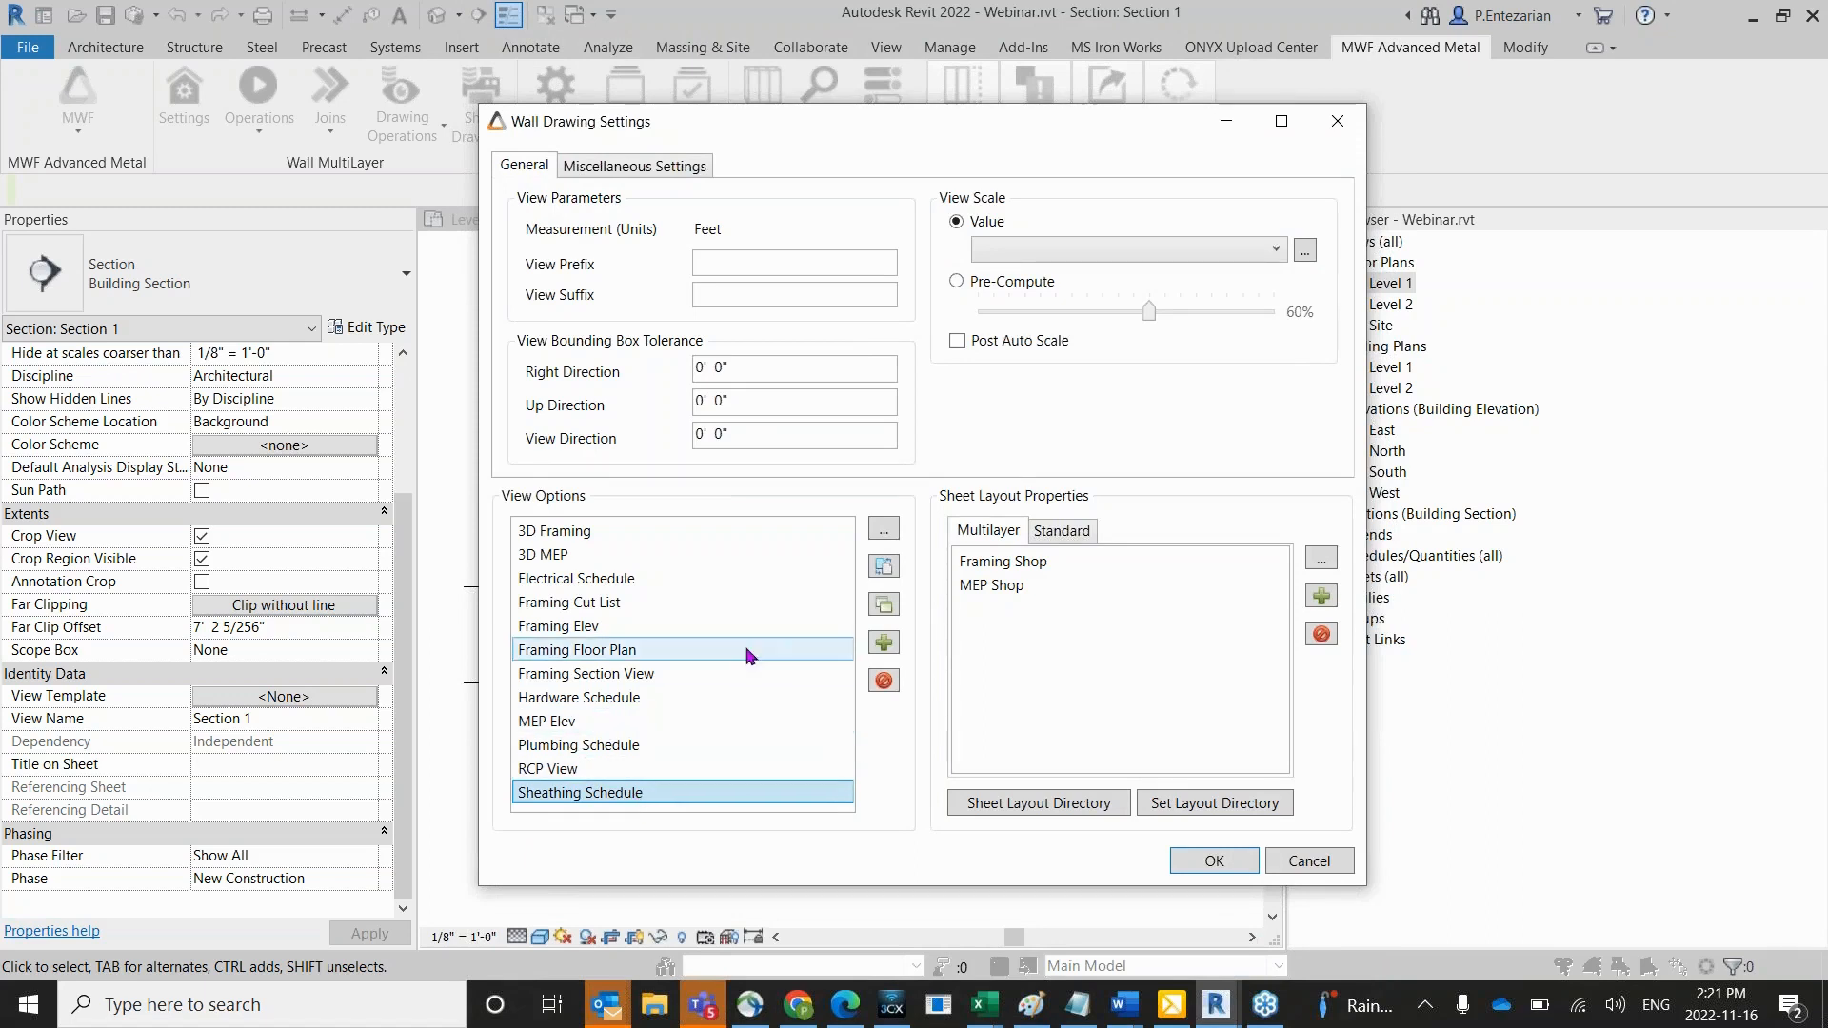
Add an Elevation View template to the wall drawing view options and name it Sheathing Elevation View.
click(883, 643)
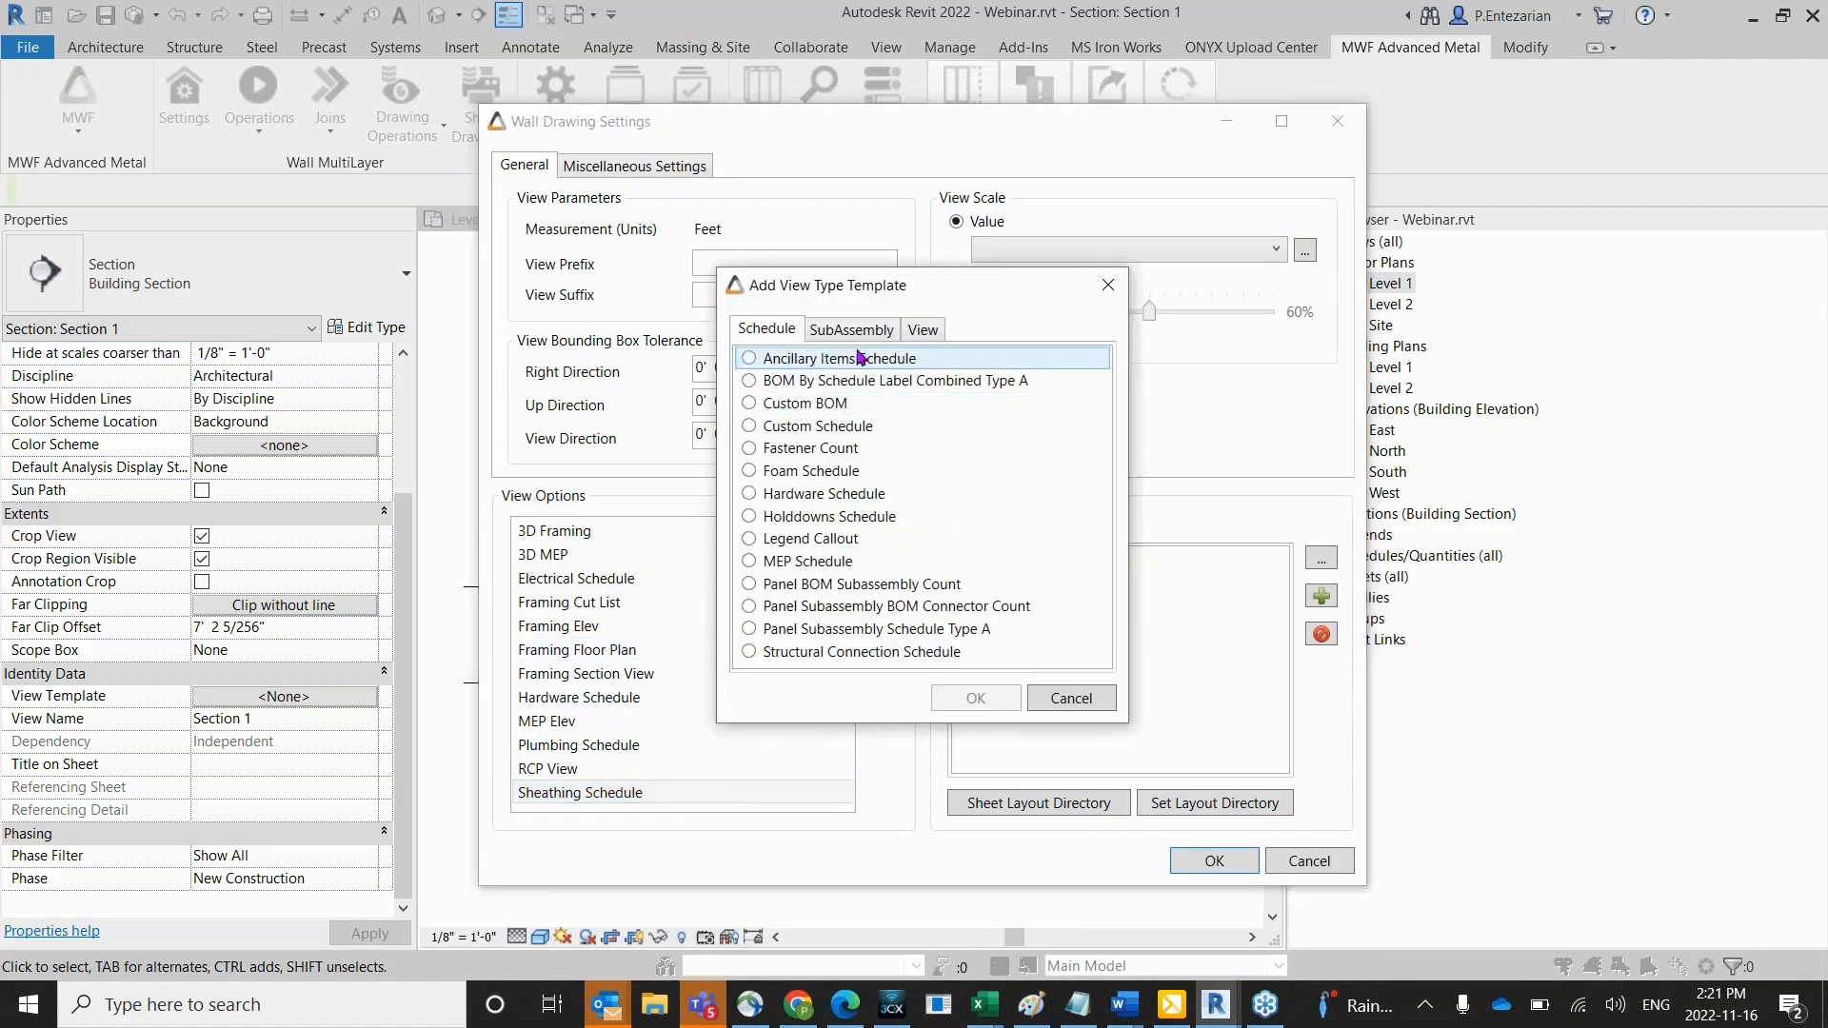
click(922, 329)
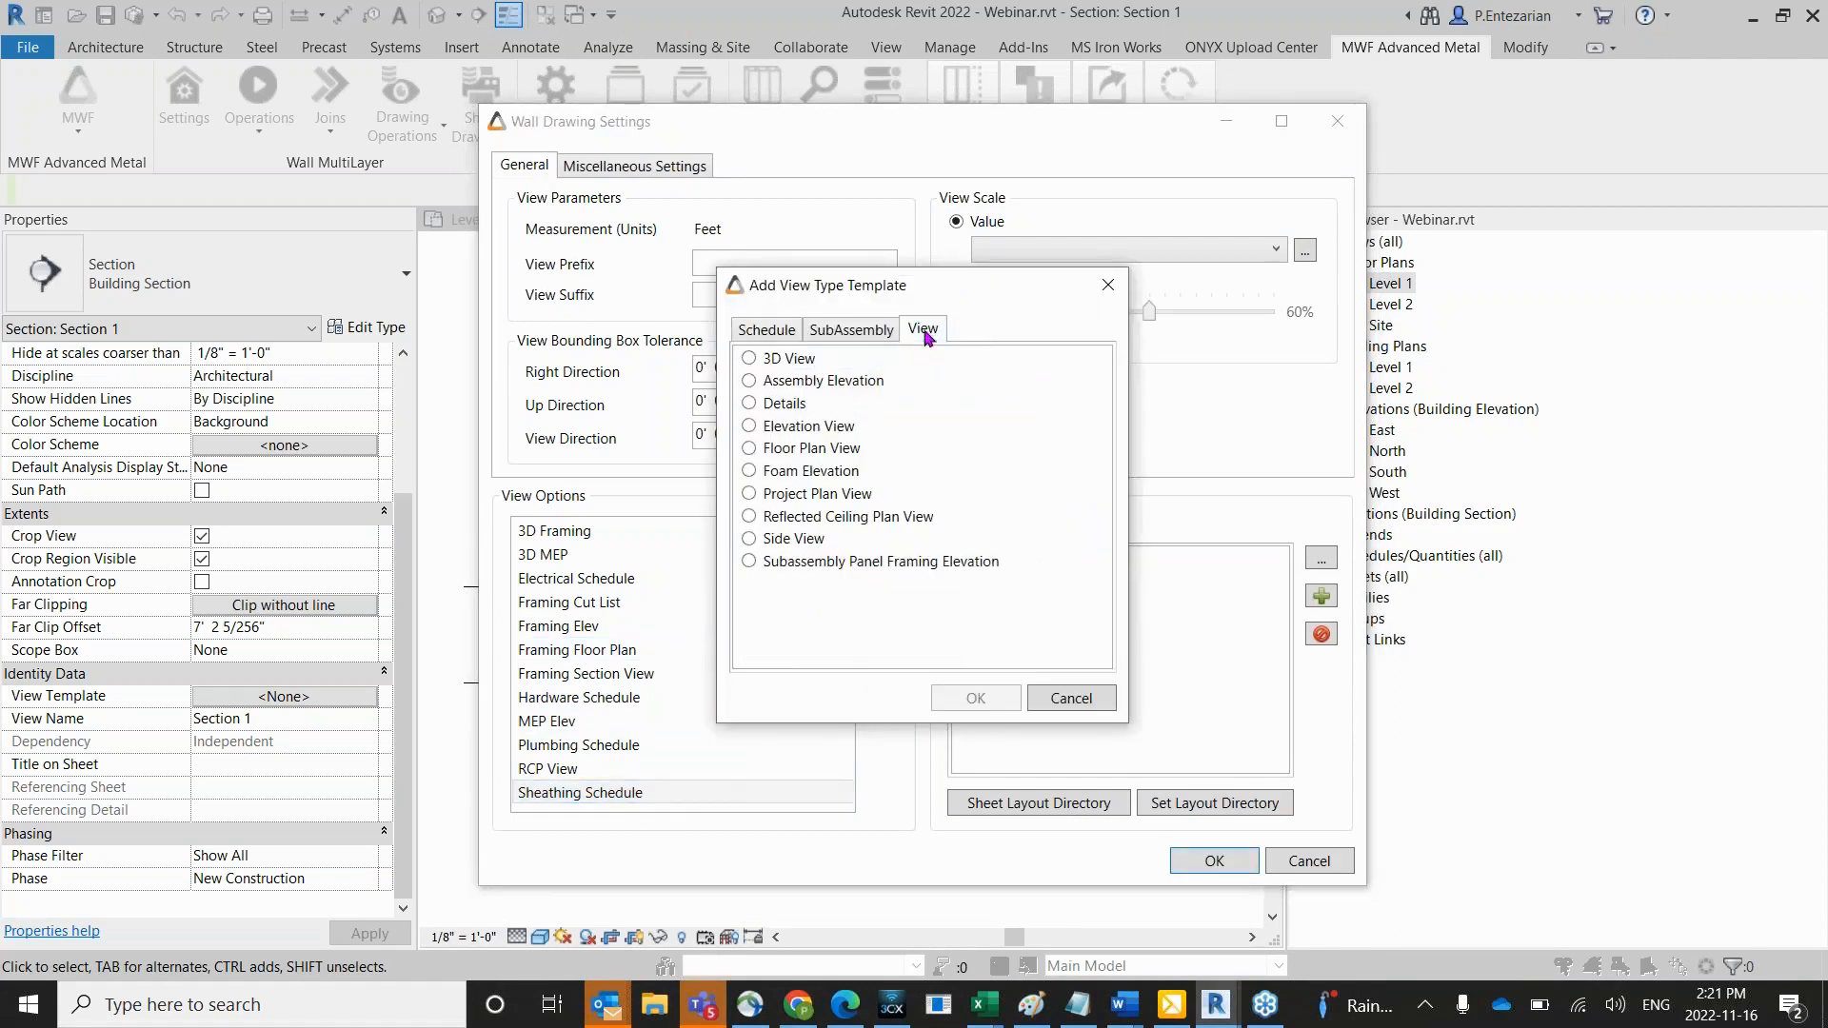
click(750, 426)
click(966, 700)
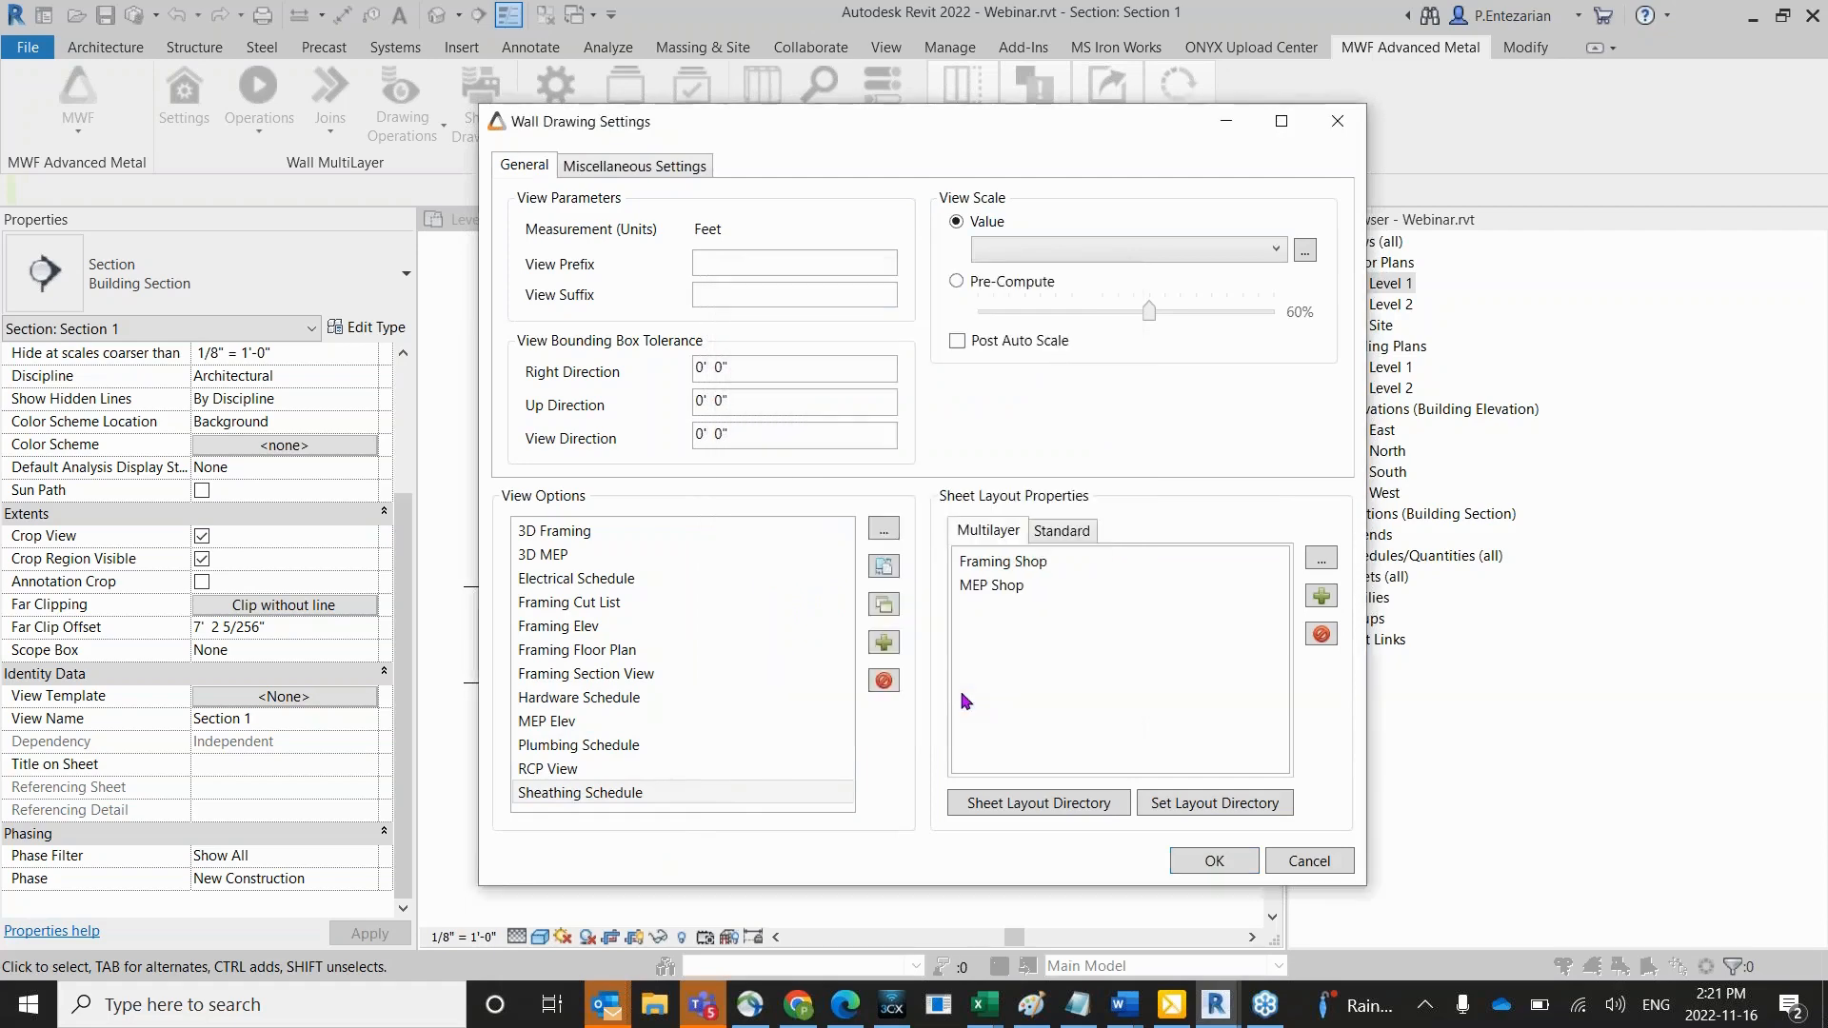
click(757, 109)
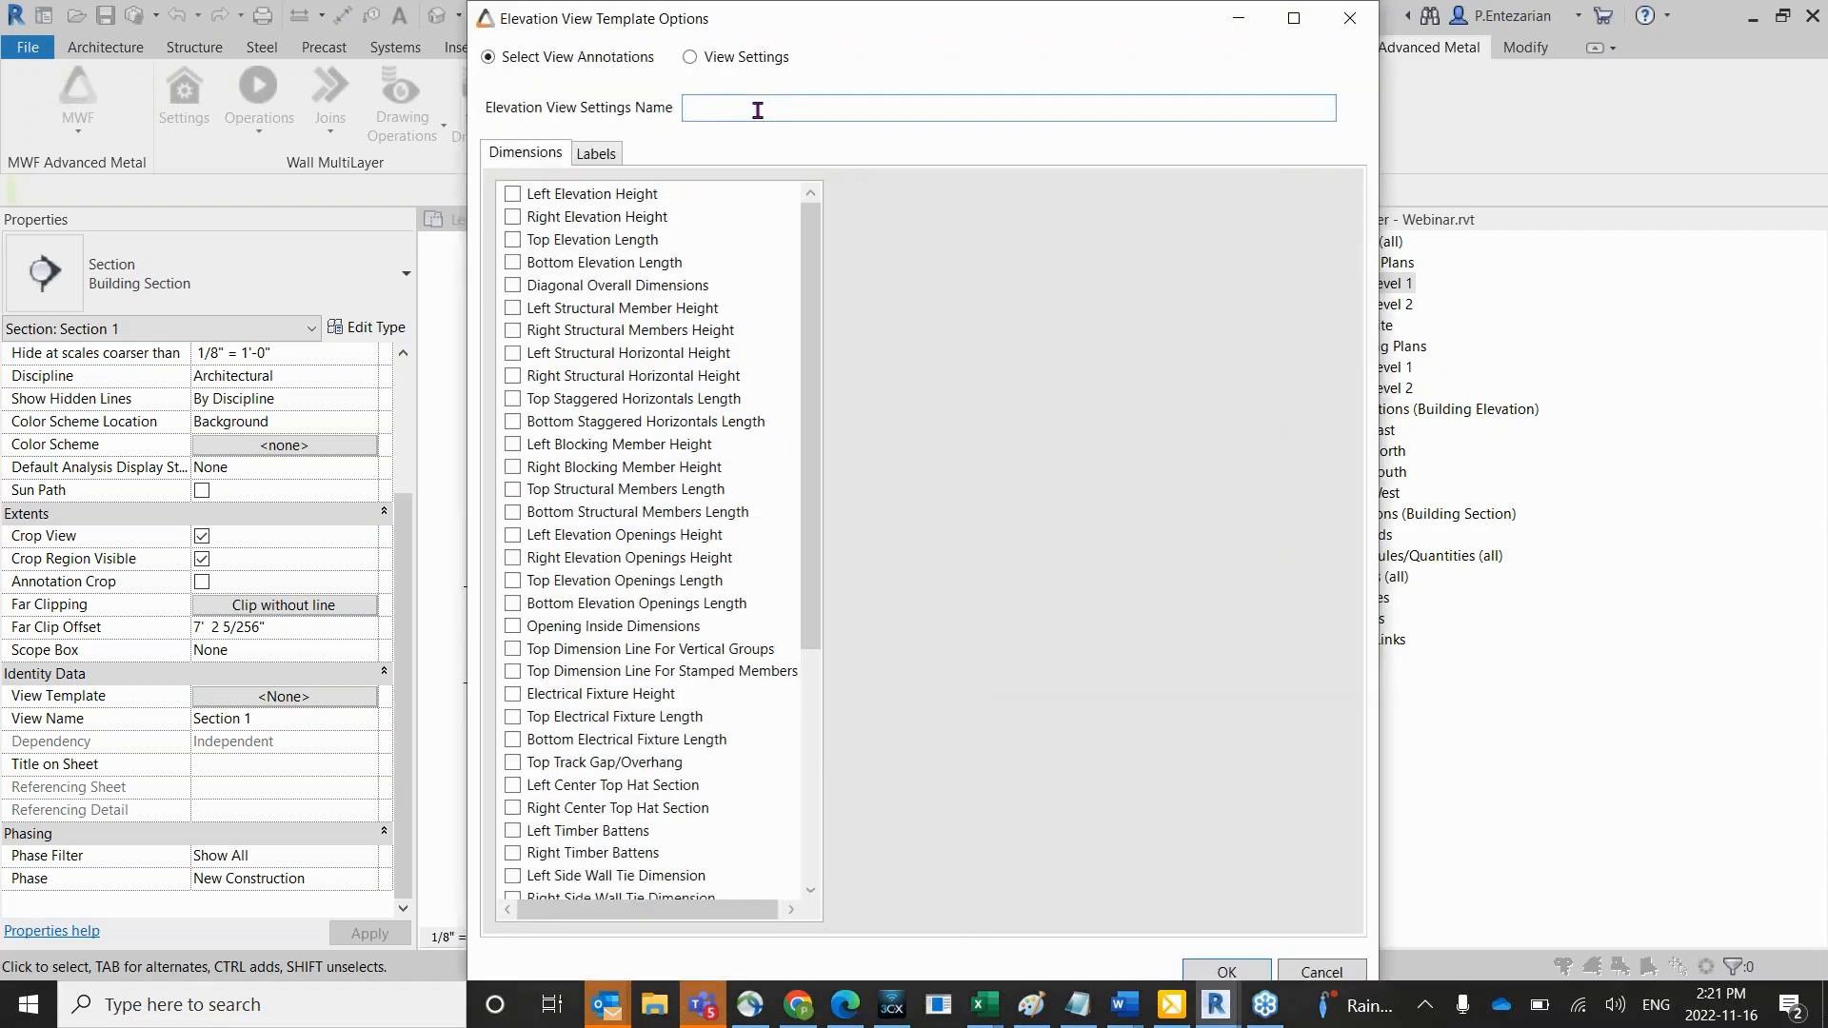
text(heathing Elevation View)
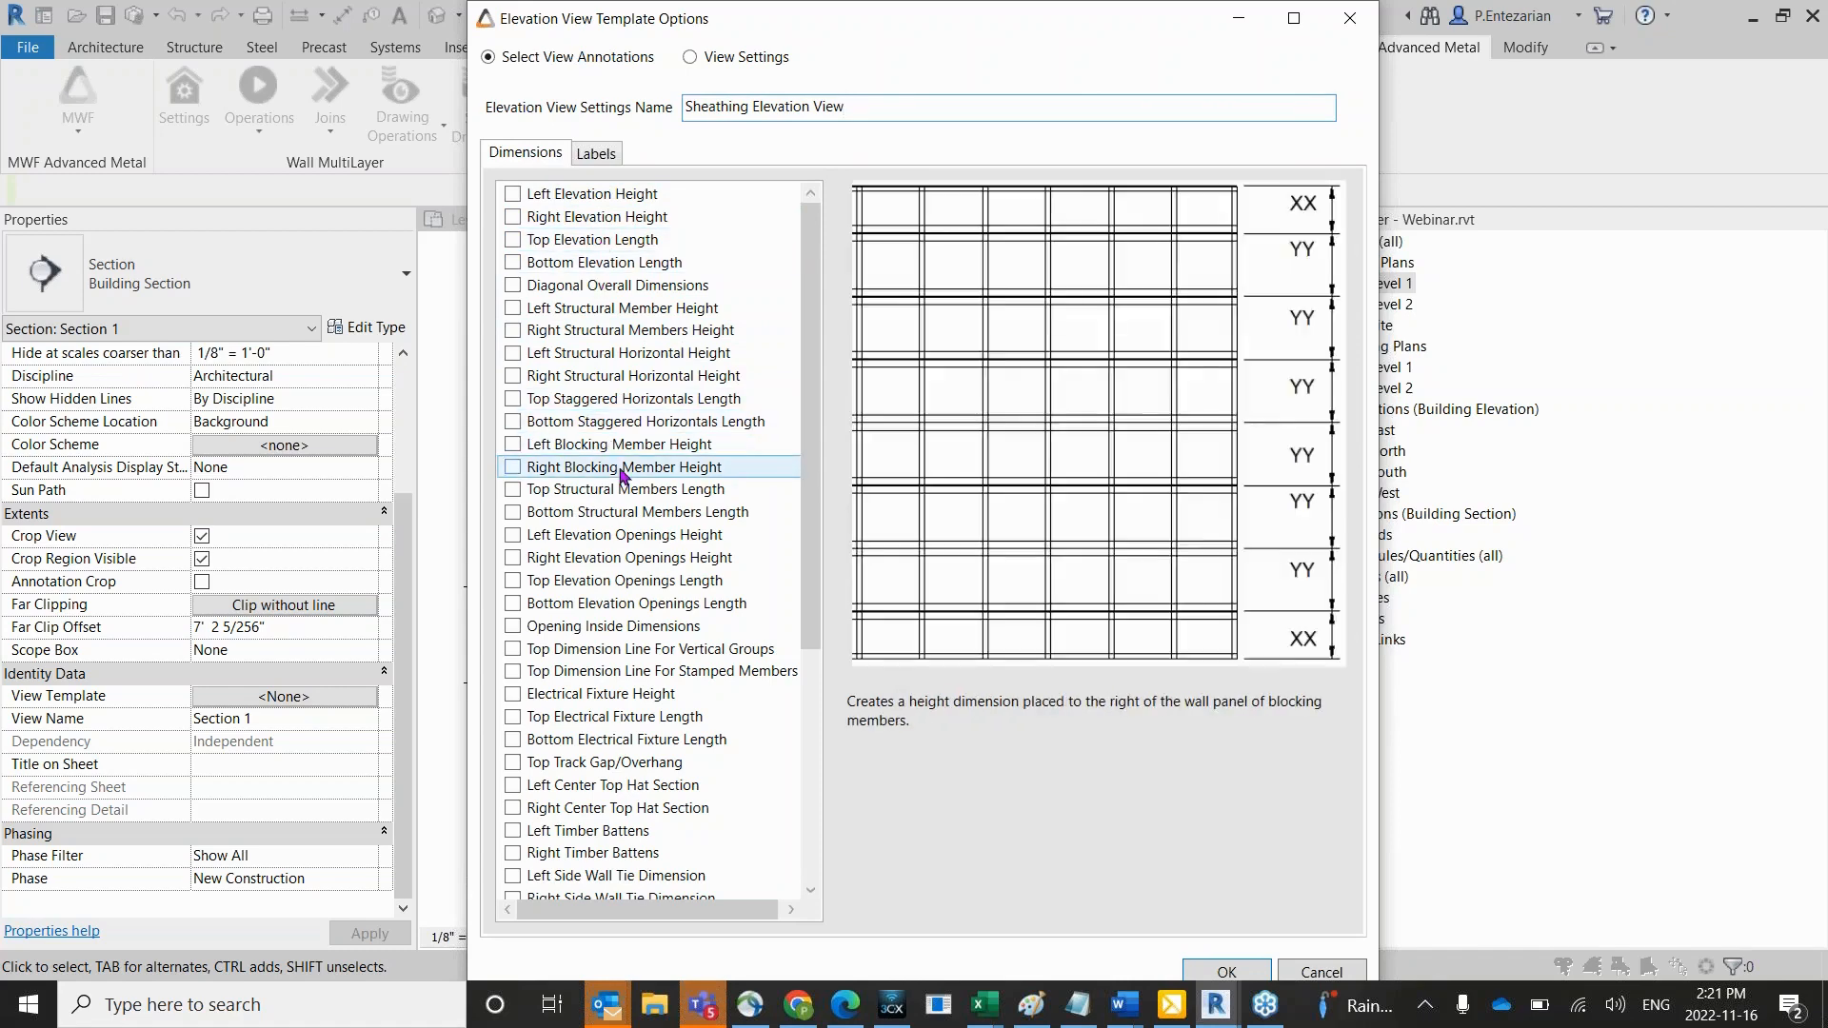
Enable the Left Sheathing Heights Joints and Top Sheathing Opening dimensions and the Label Sheathing annotation for the elevation view.
scroll(620, 473, down, 1)
scroll(621, 473, down, 3)
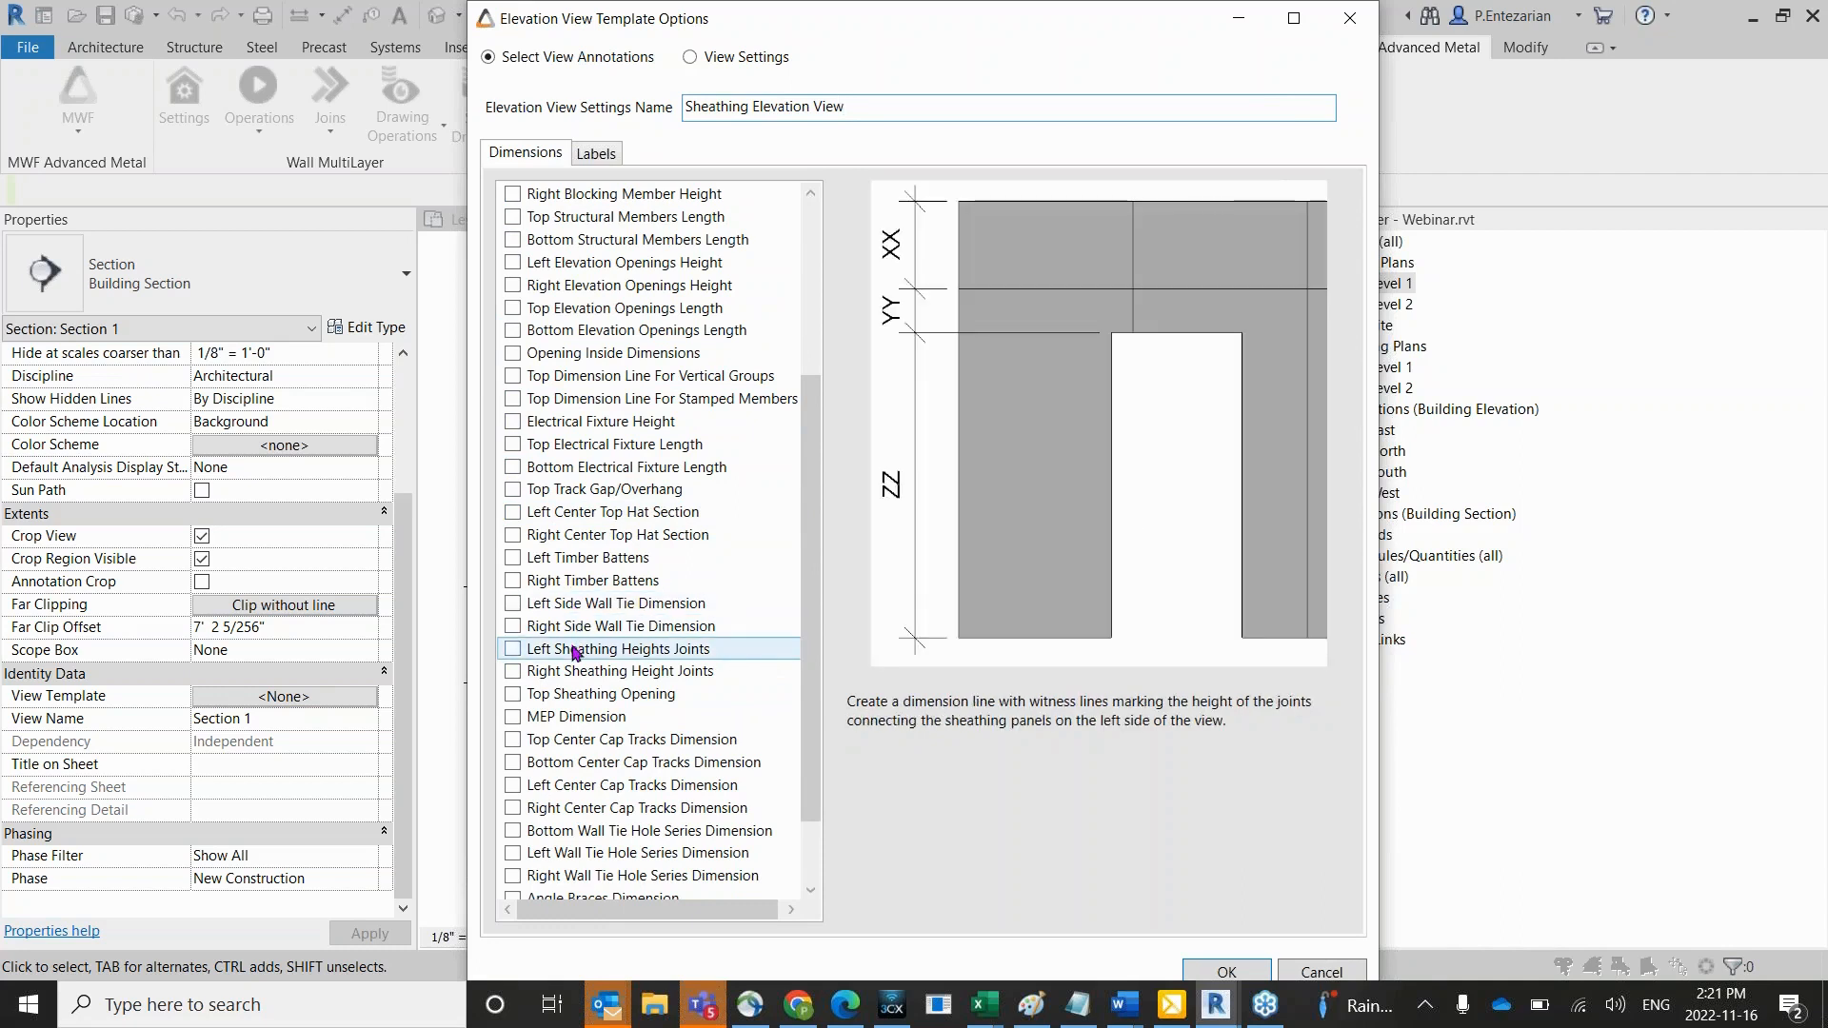
click(512, 648)
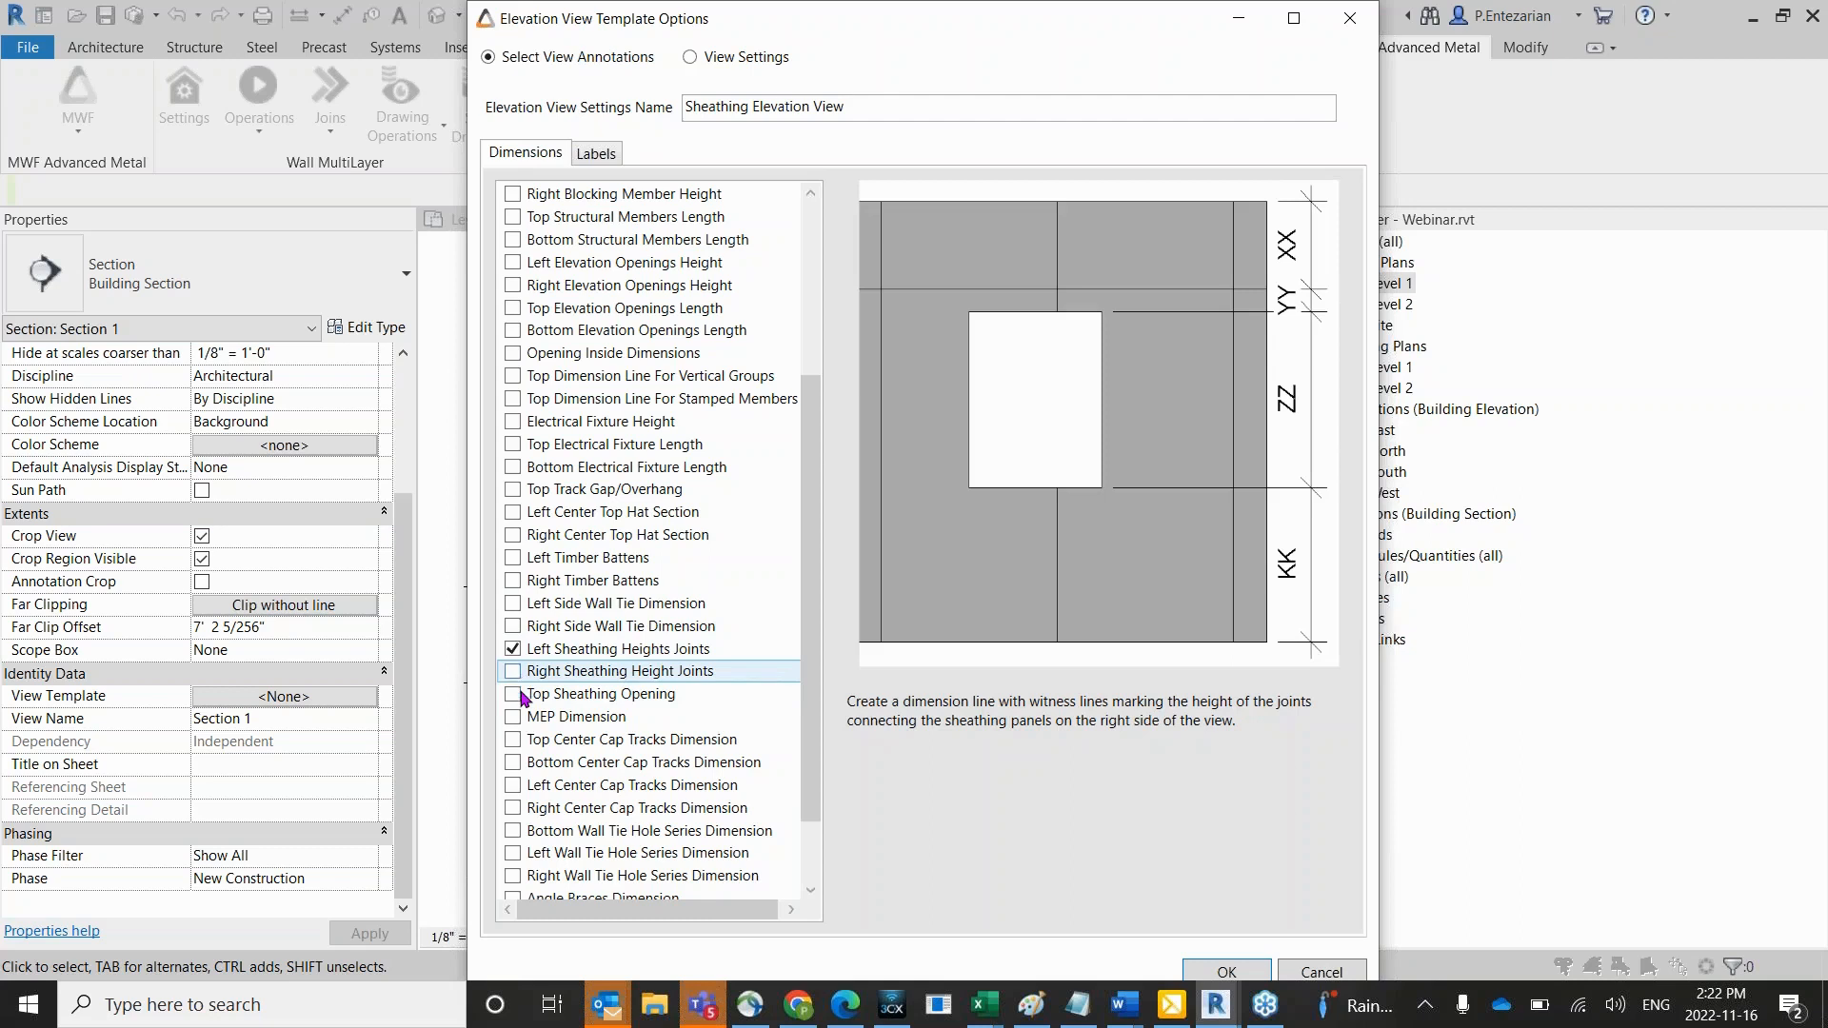
click(521, 699)
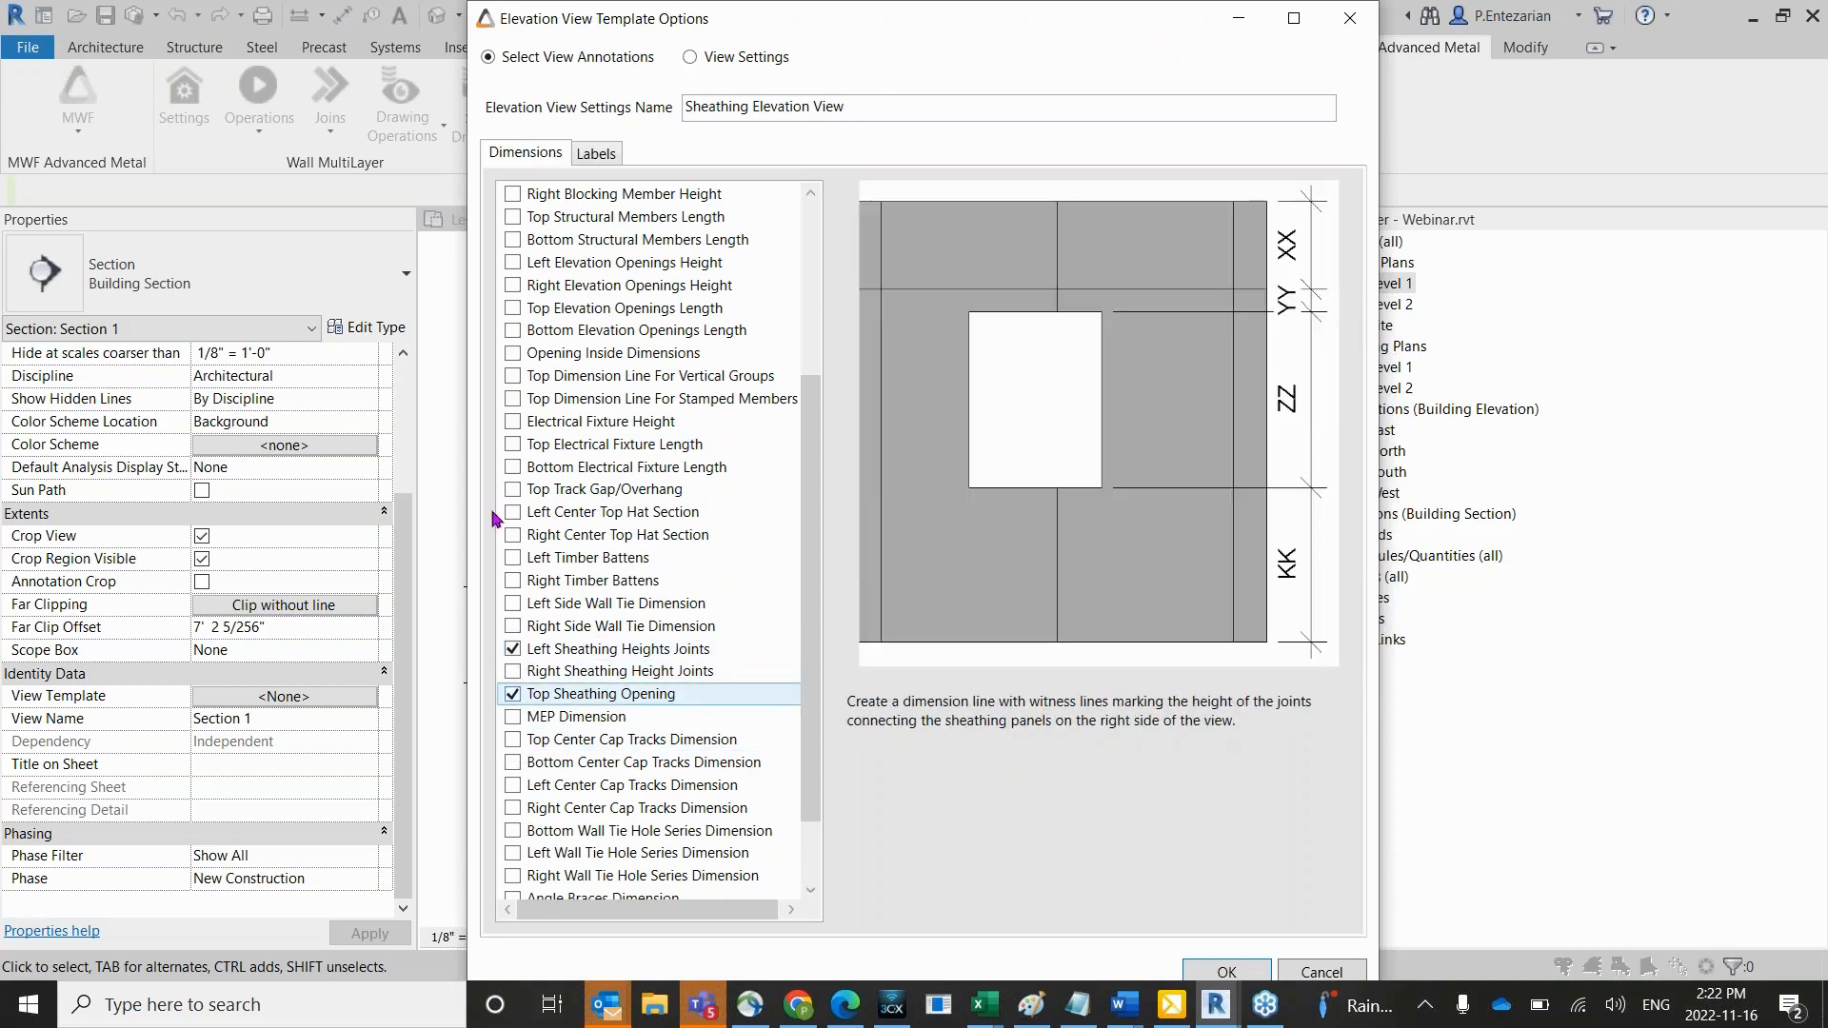
click(610, 152)
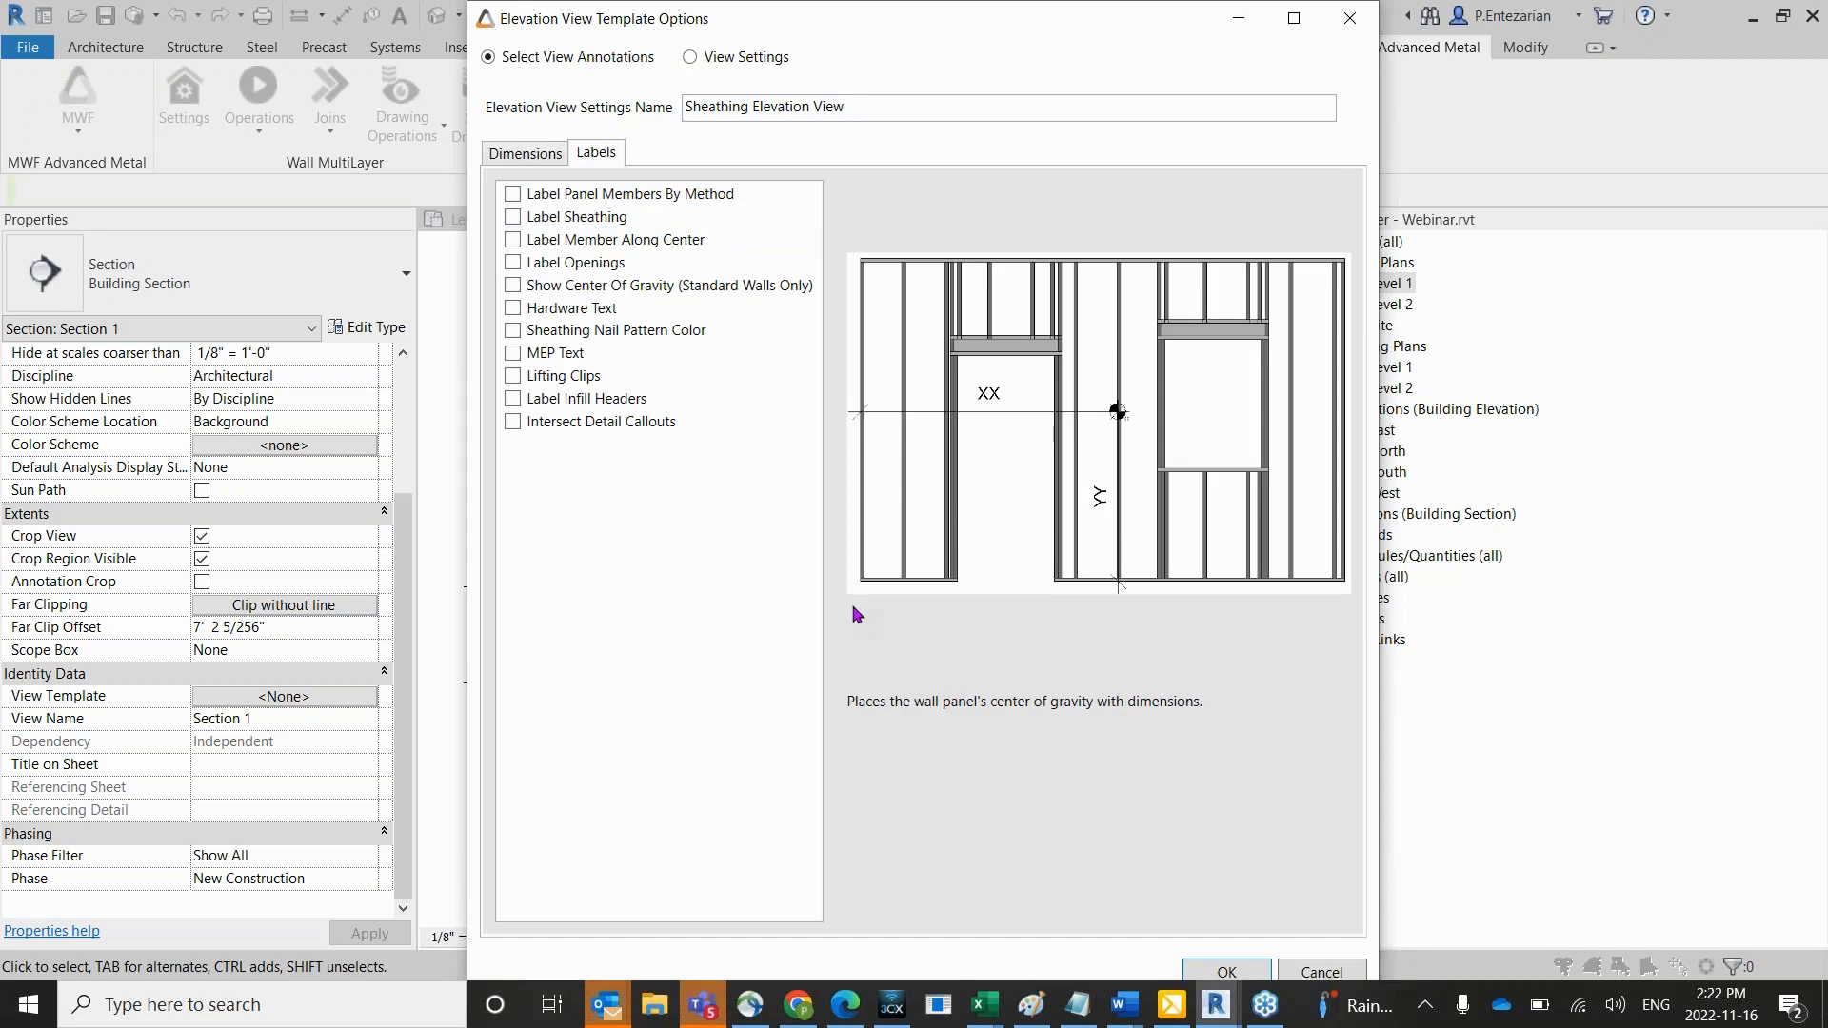
click(512, 217)
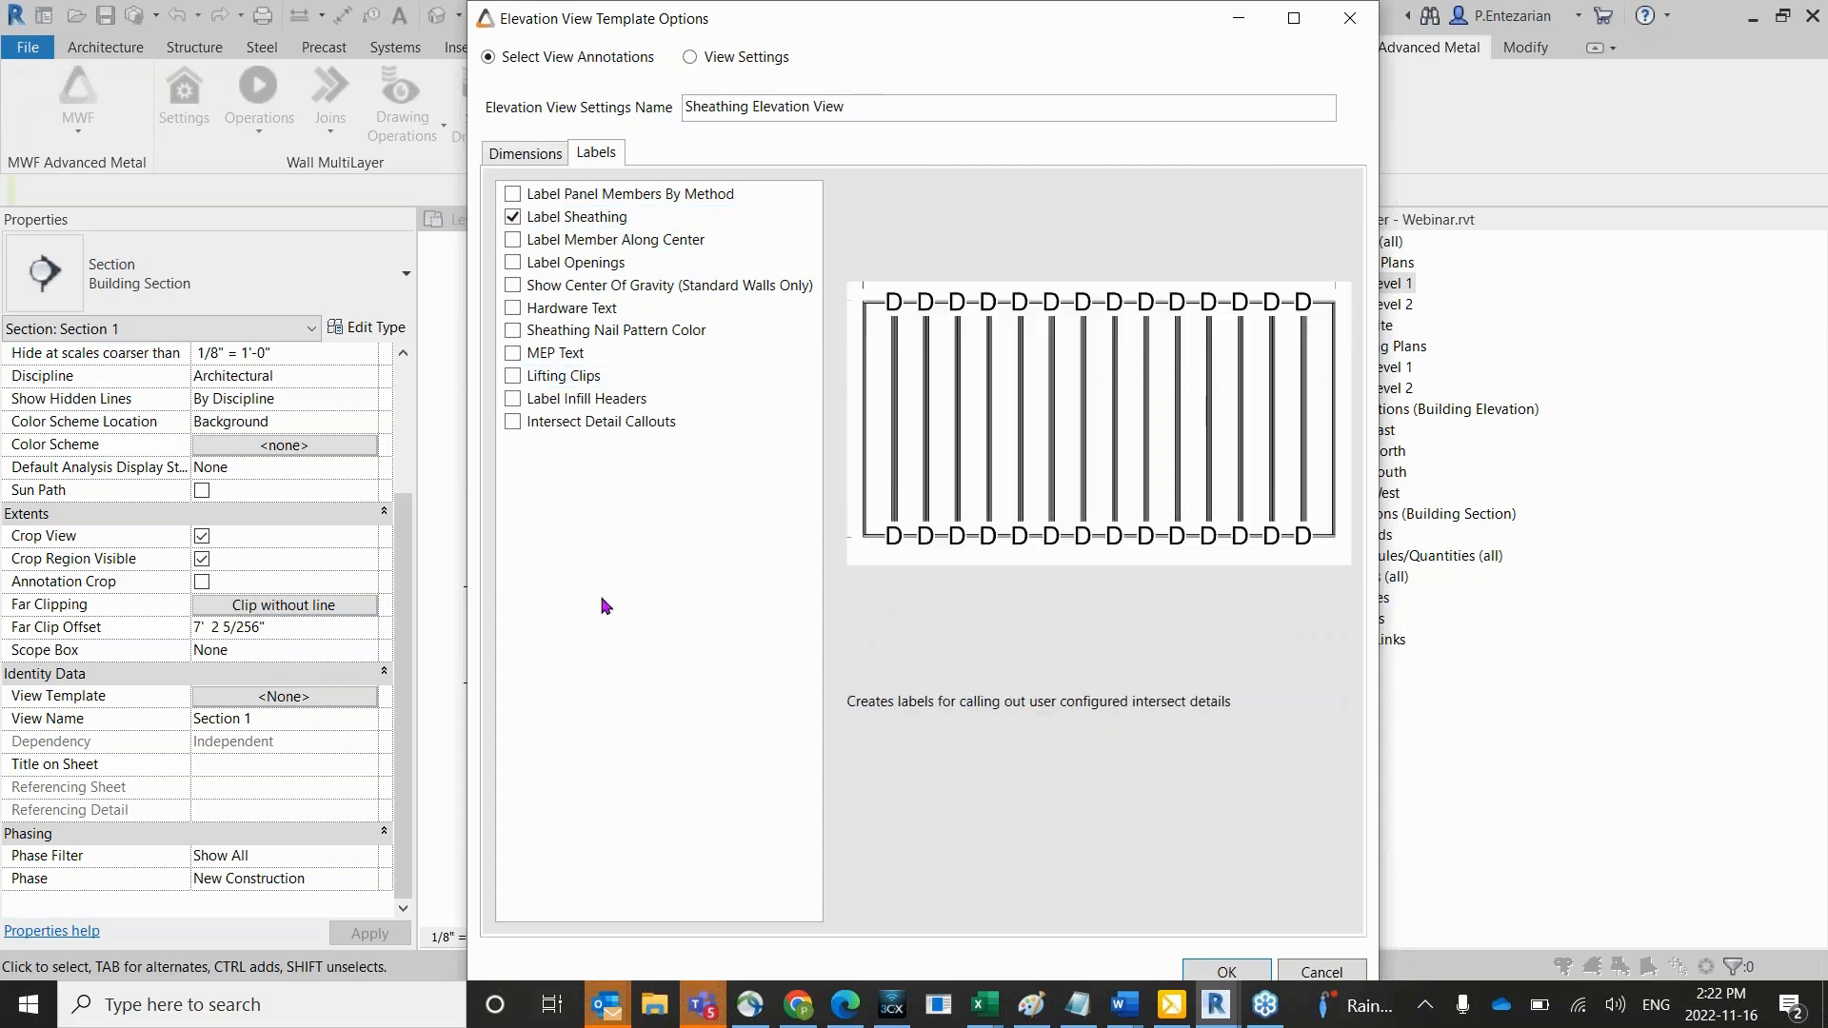
In the elevation view settings, set the sheet and view insert points to Mid Center and the viewport type to Viewport 1.
click(690, 58)
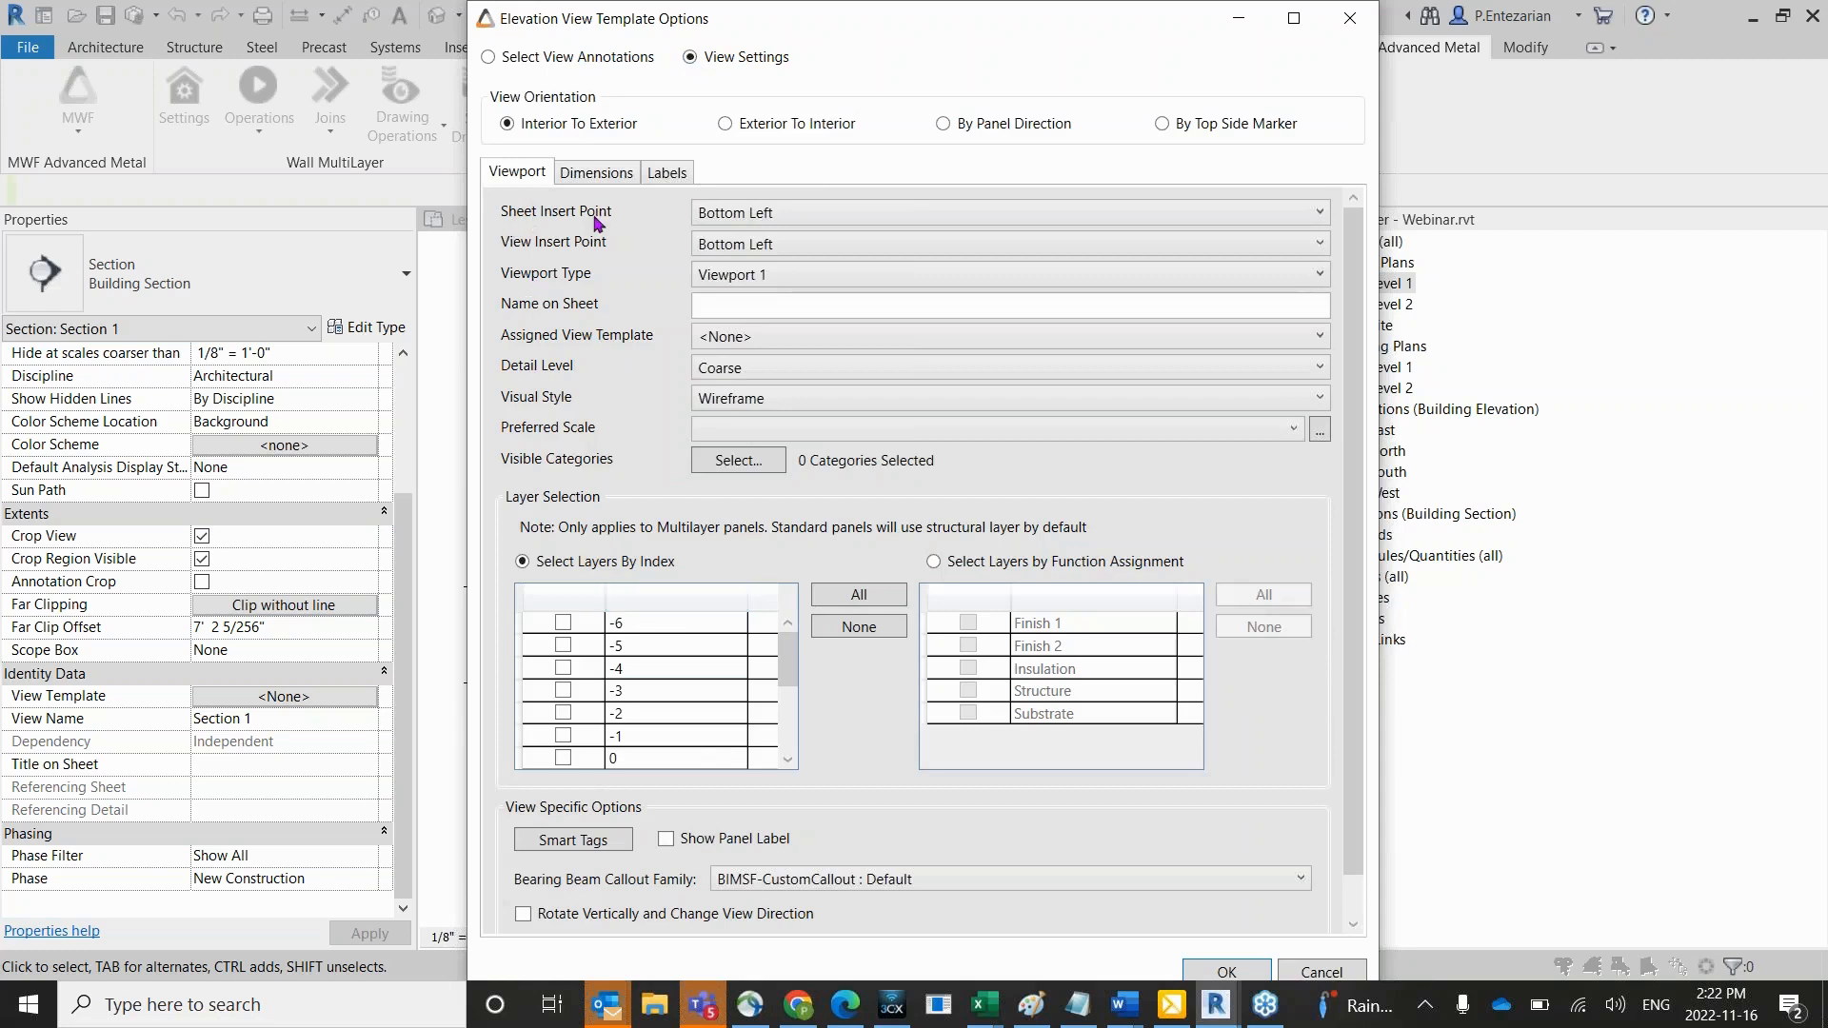
click(773, 219)
click(752, 311)
click(787, 244)
click(752, 341)
click(799, 278)
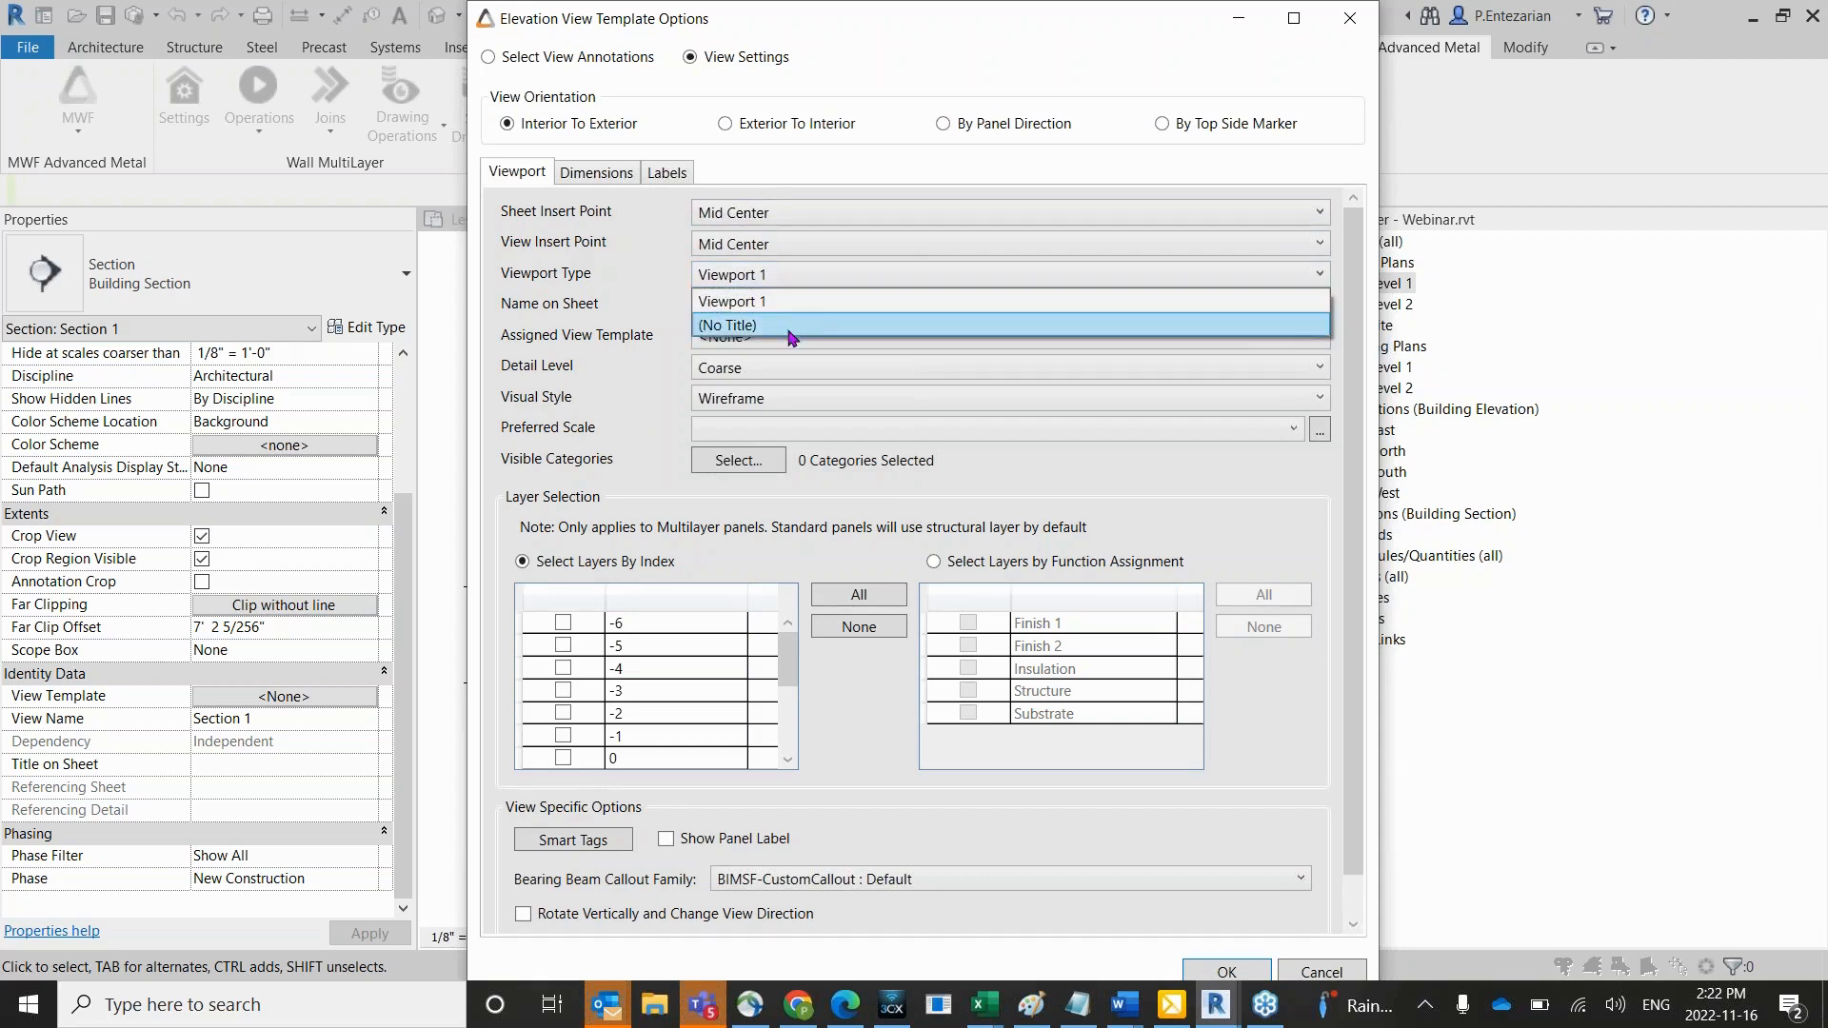
click(795, 301)
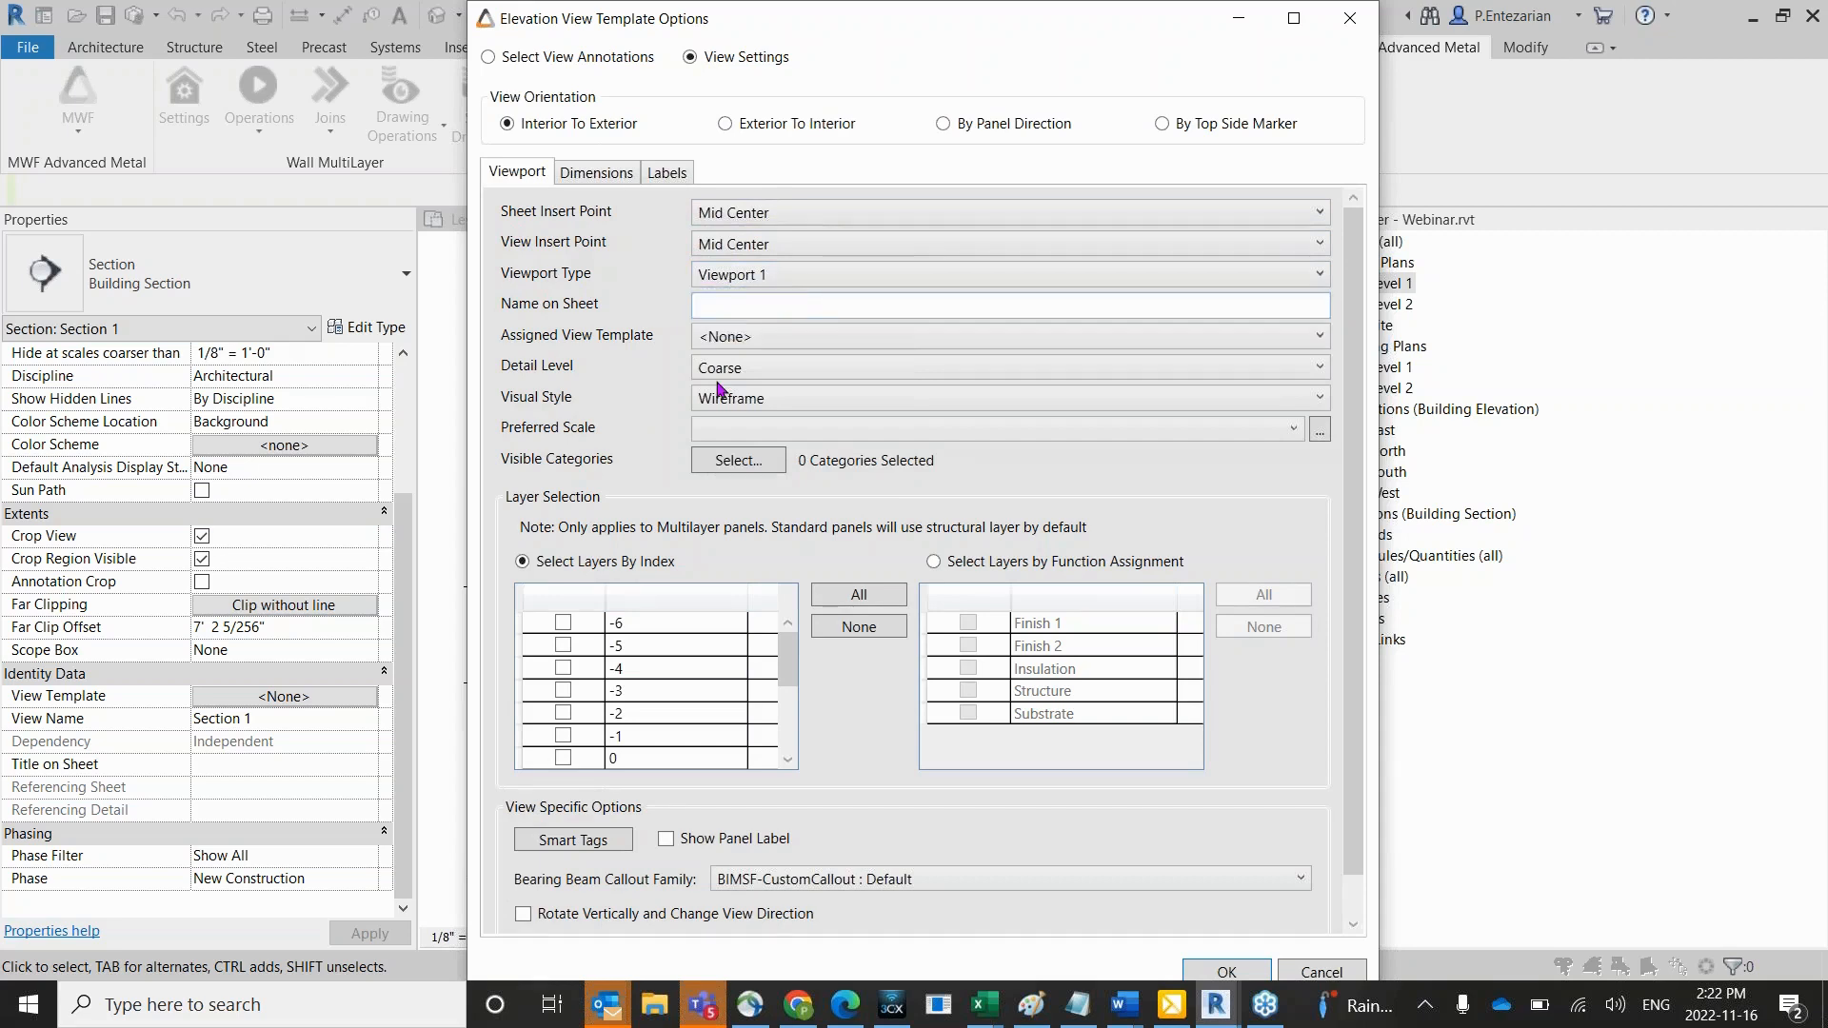
Set the elevation view's name on sheet to SHEATHING ELEVATION VIEW.
click(744, 303)
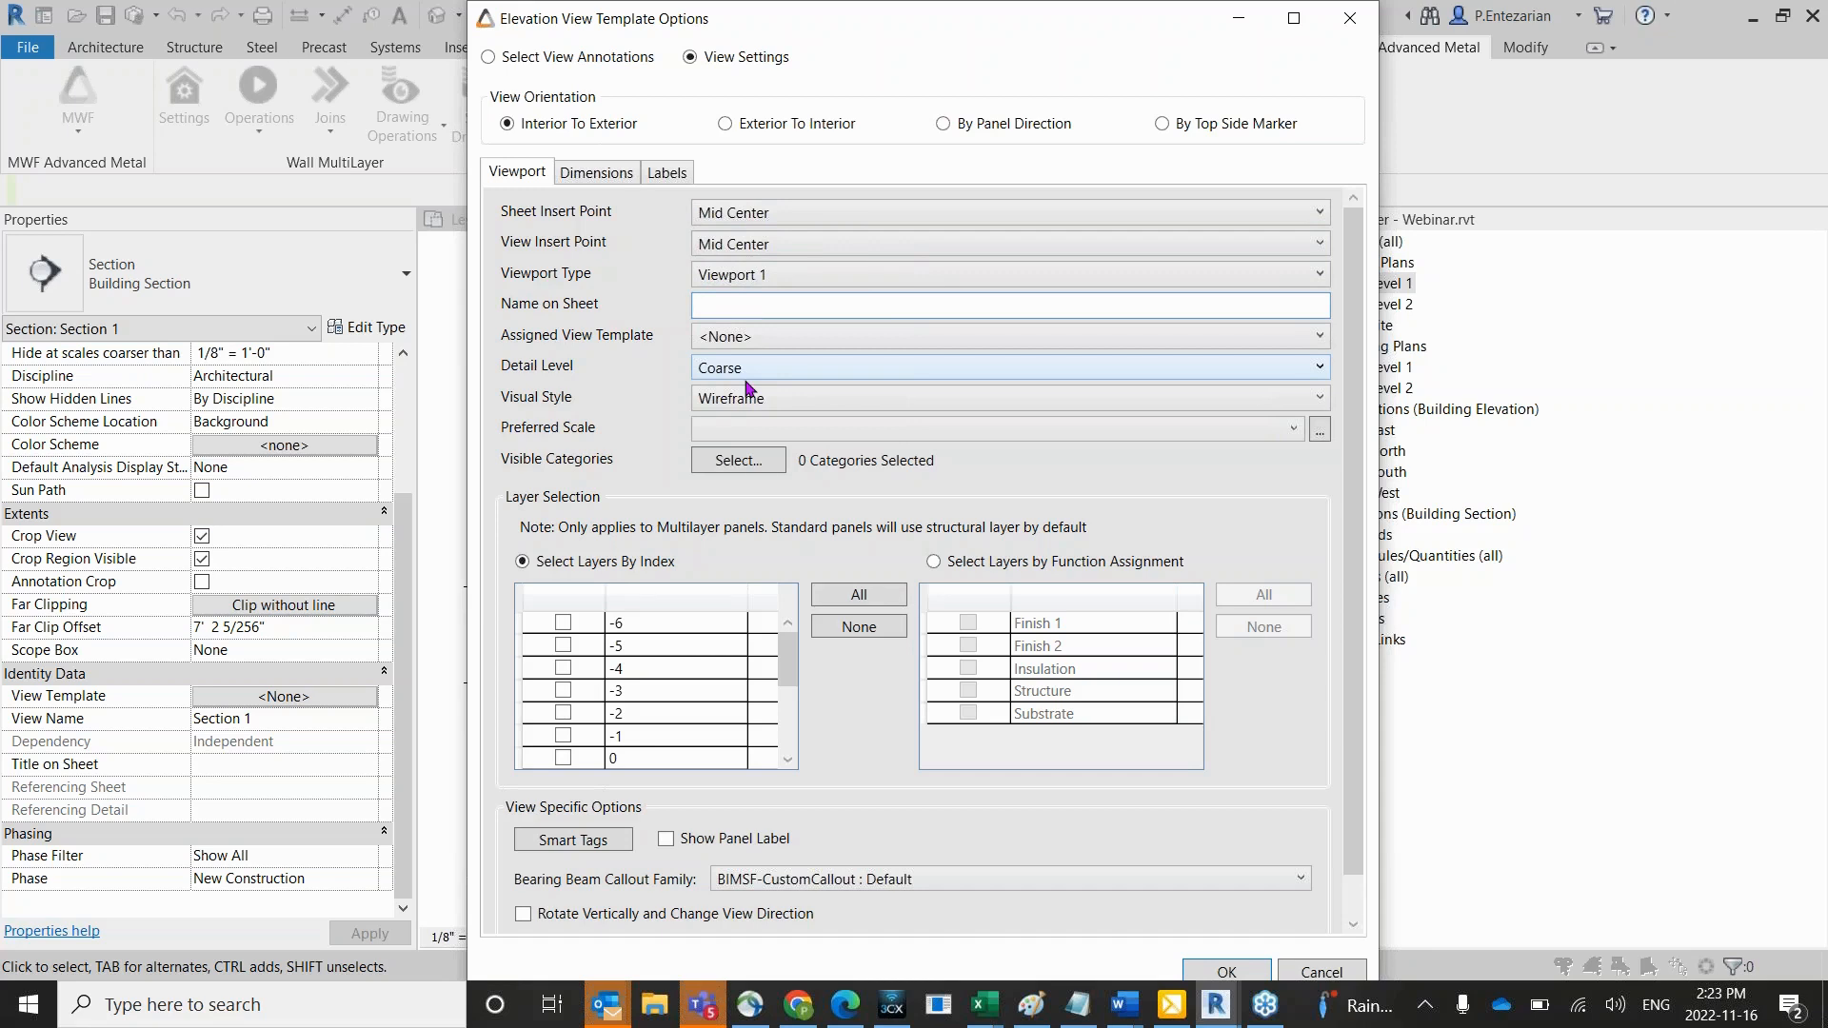
text(E)
key(BackSpace)
text(SHEATHING ELEVATION VIEW)
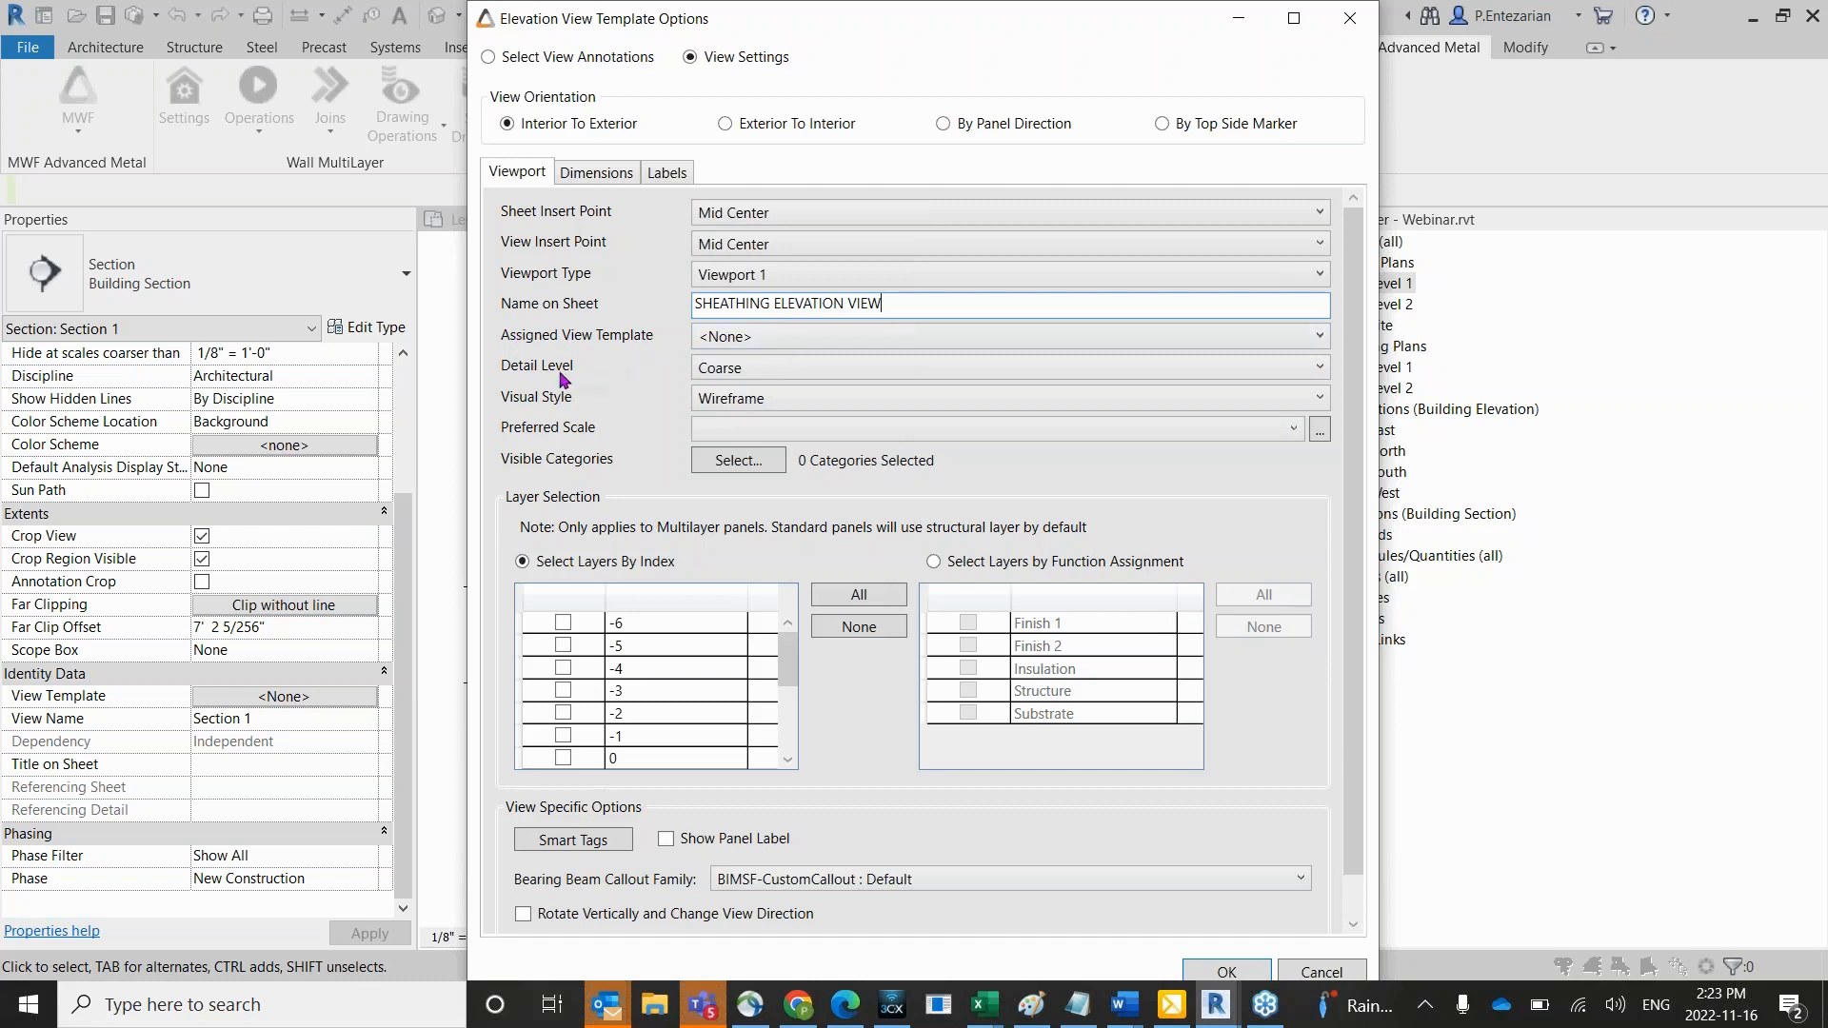
Set the elevation view's detail level to Fine, visual style to ShadingWithEdges, and preferred scale to 3/8" = 1'-0".
click(721, 376)
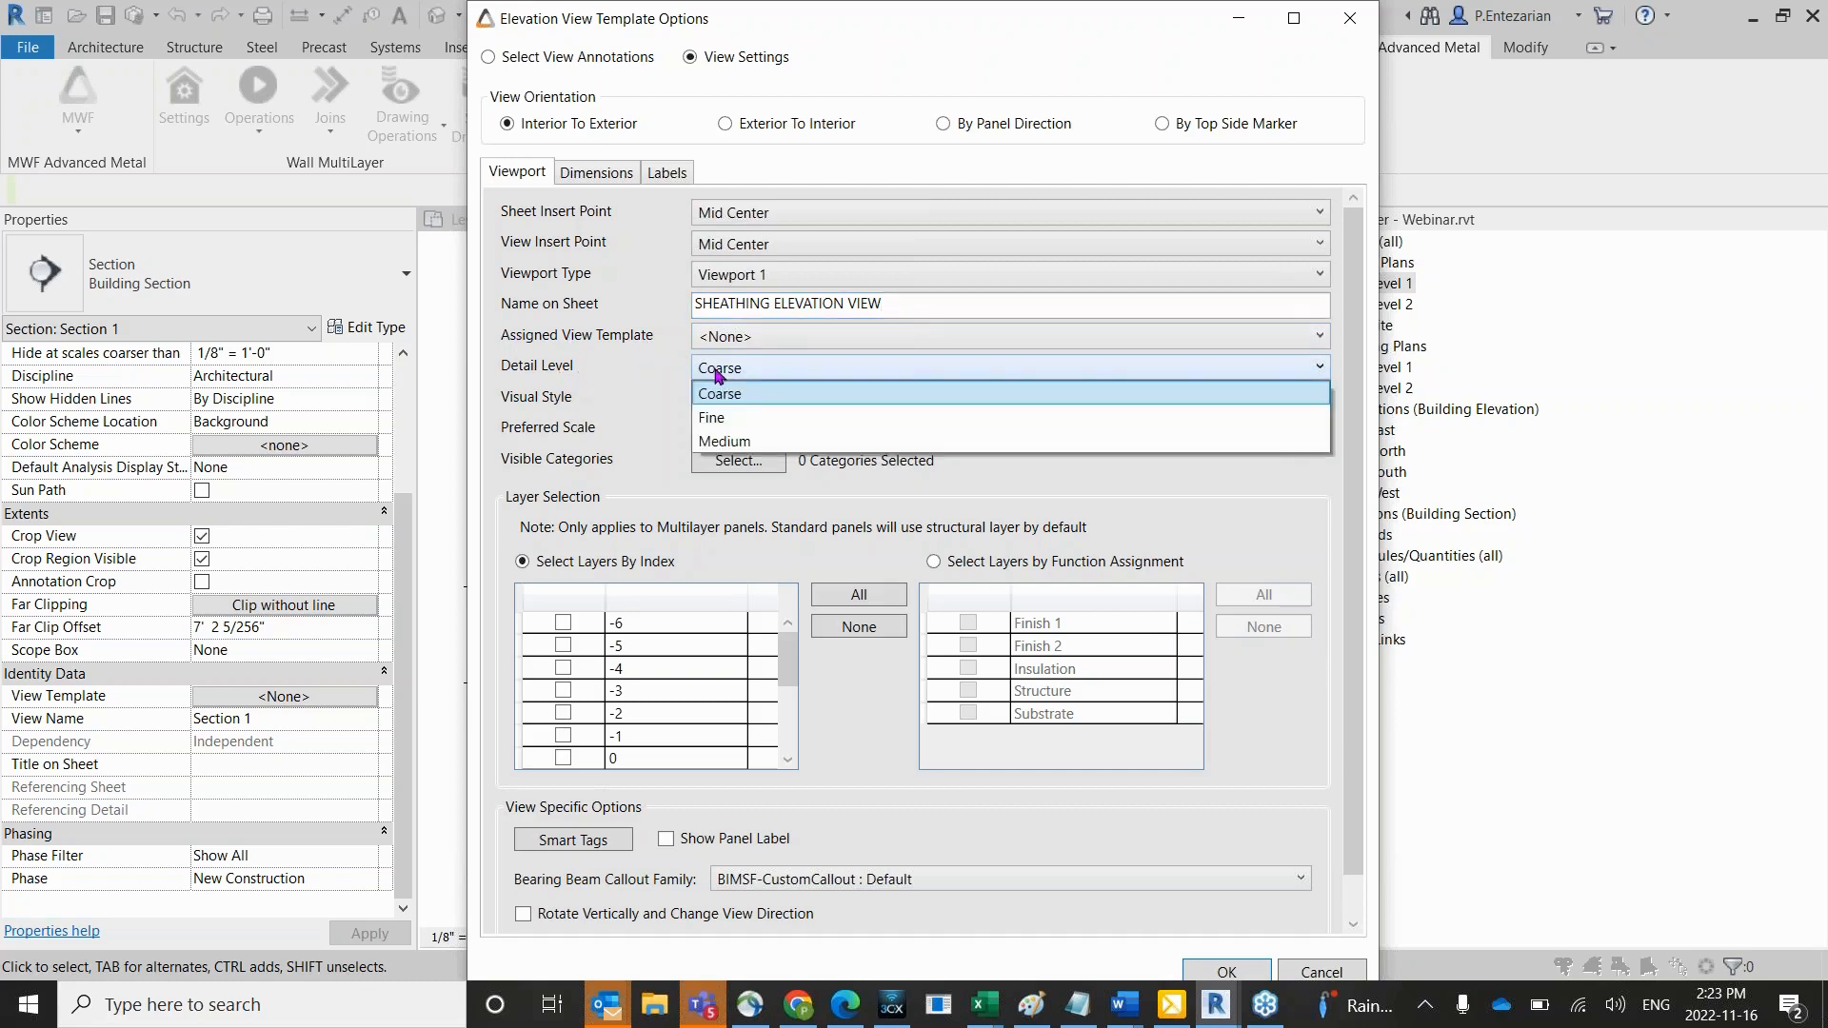
click(721, 419)
click(769, 404)
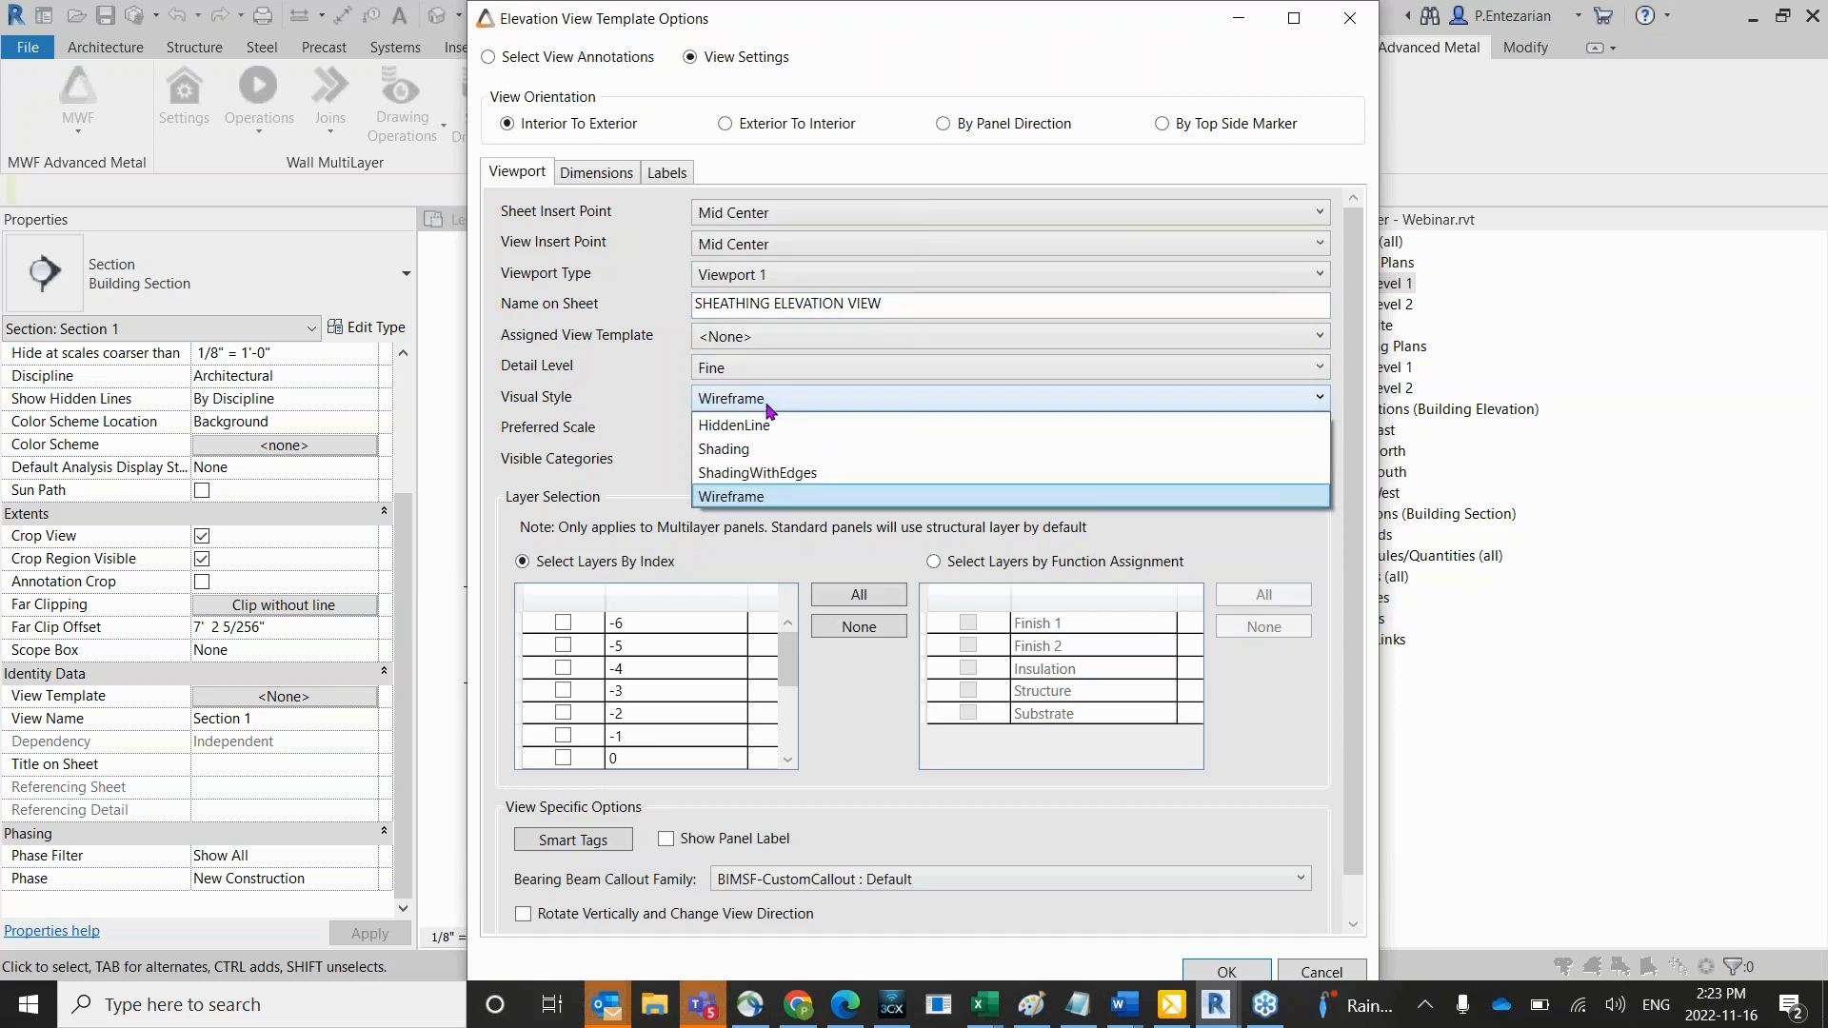
click(763, 473)
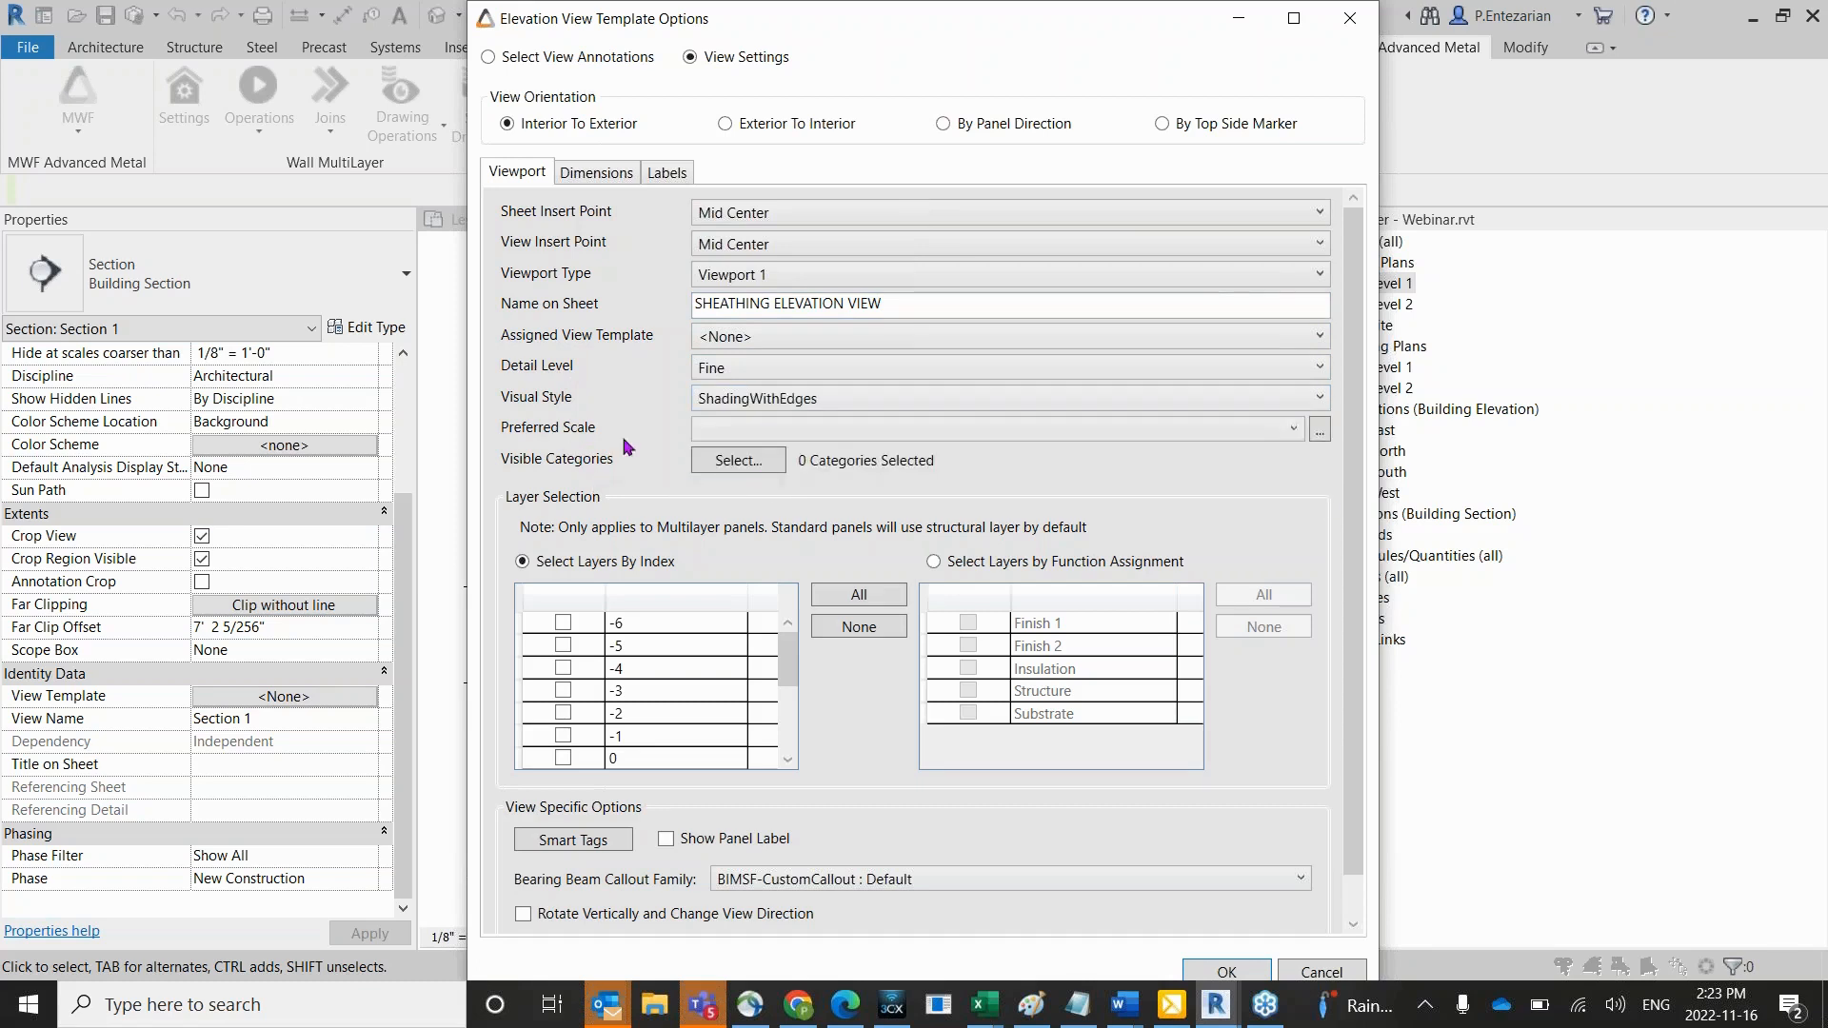
click(744, 431)
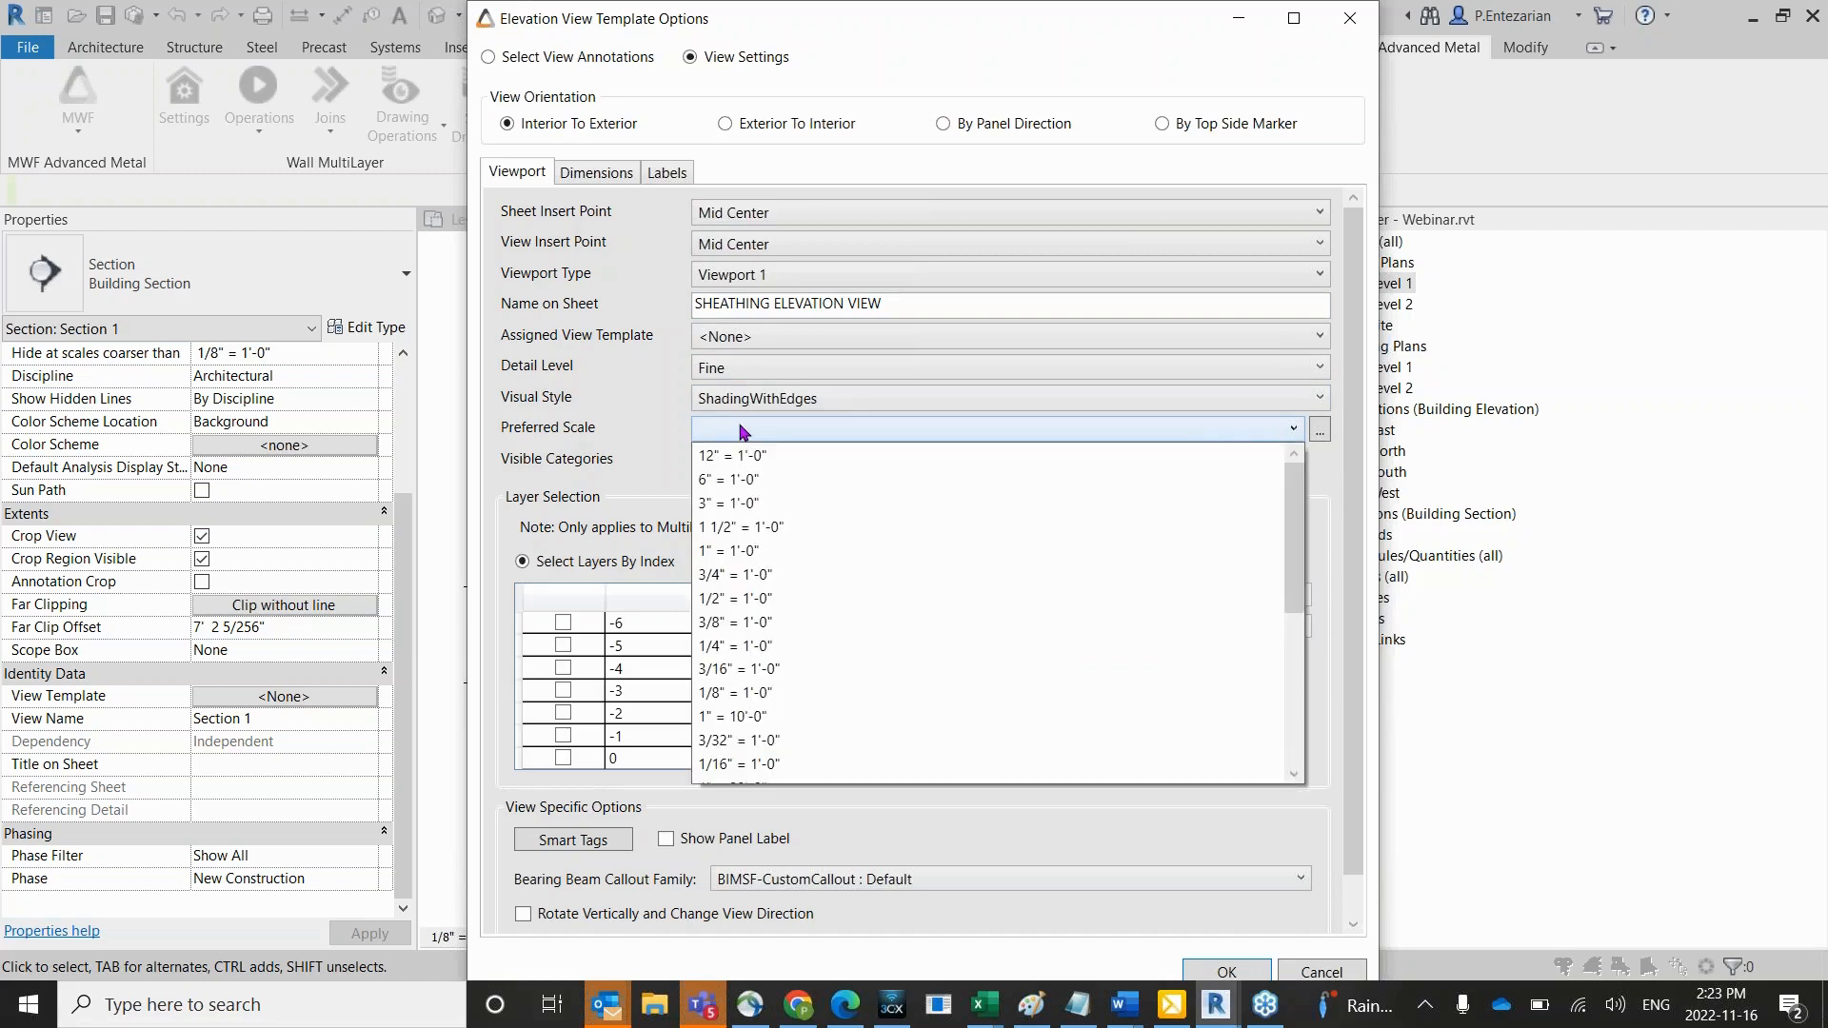
click(705, 623)
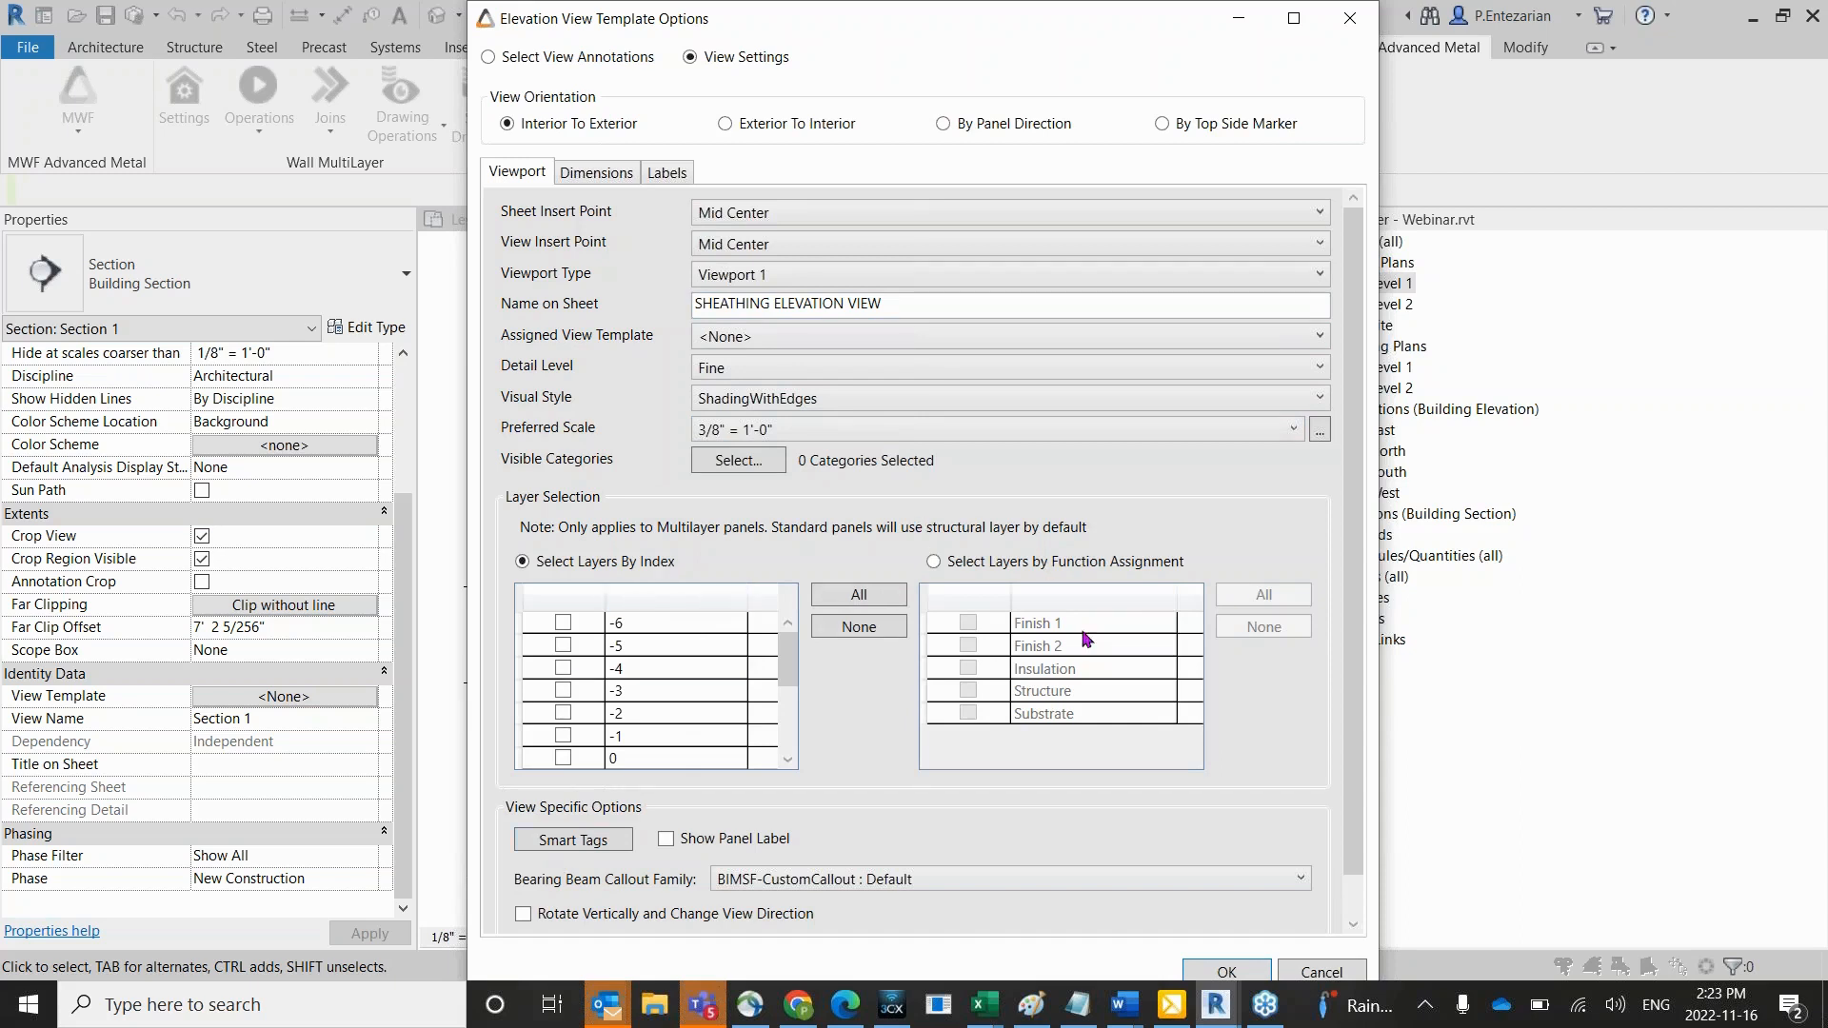
Select the Finish 1 layer by function assignment, set the sheathing label method to By Schedule Label, and accept the elevation view template.
click(933, 562)
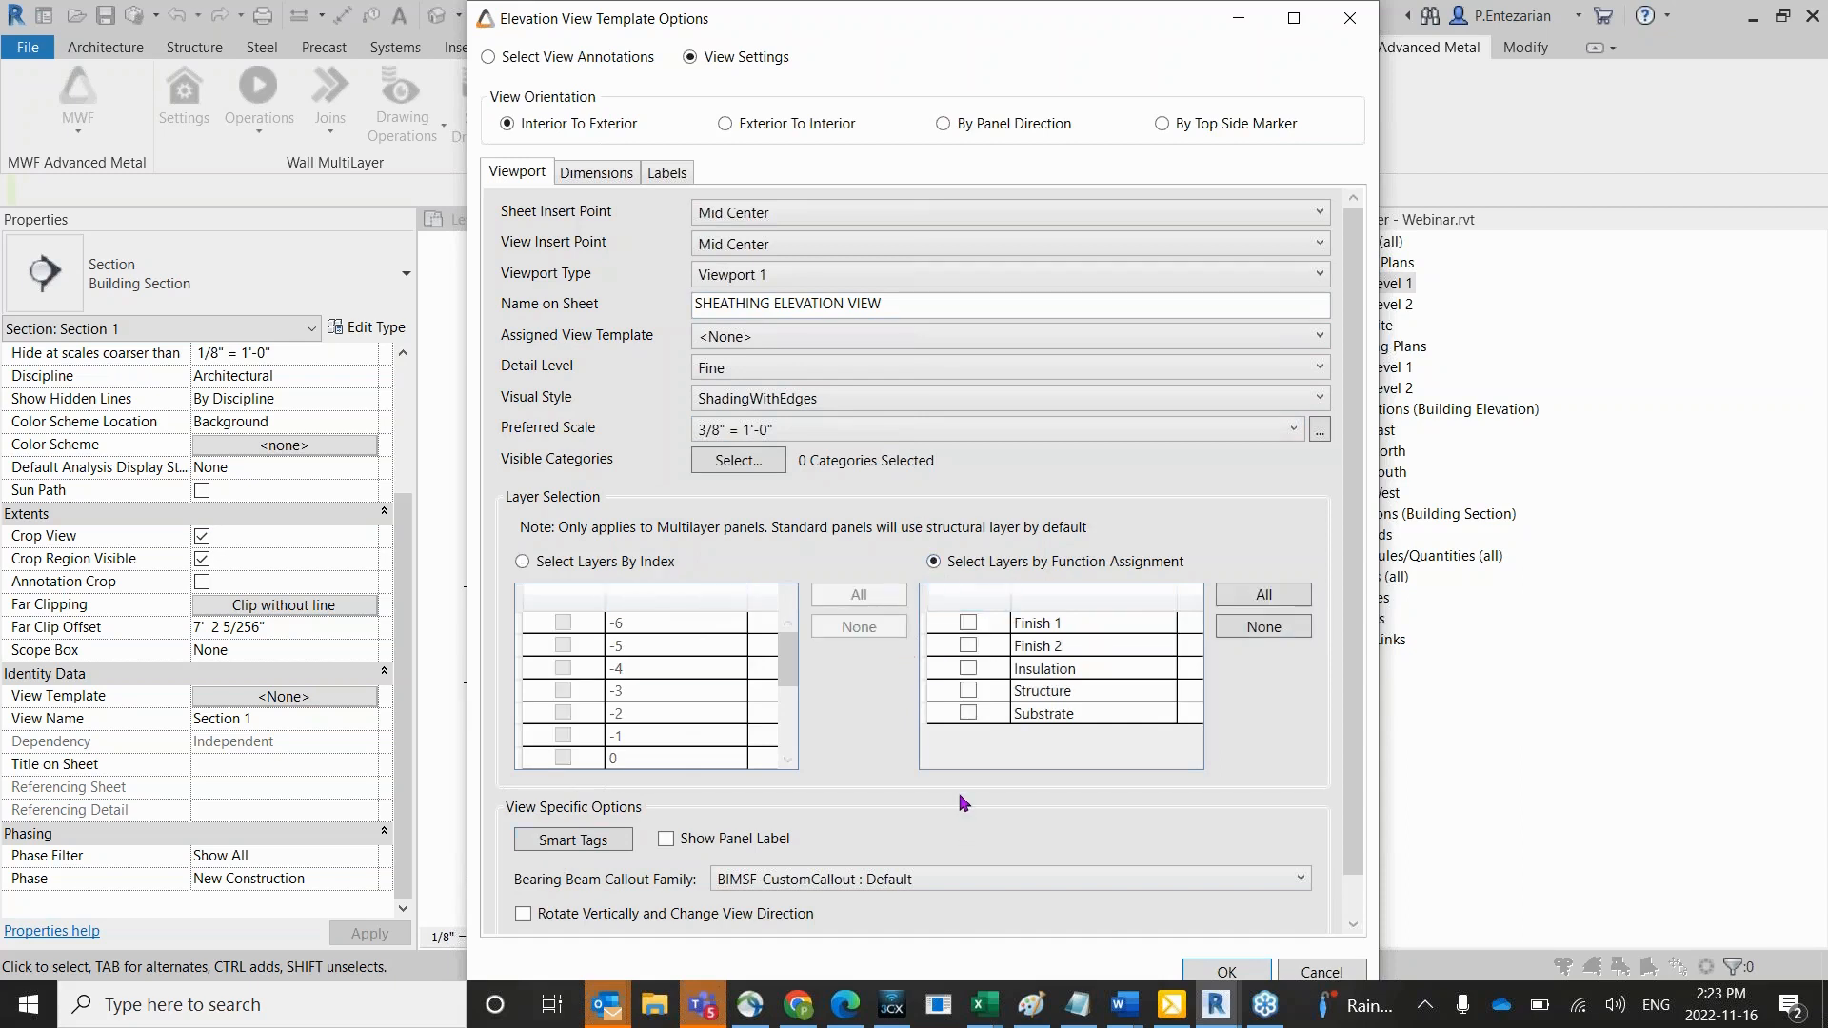
click(968, 623)
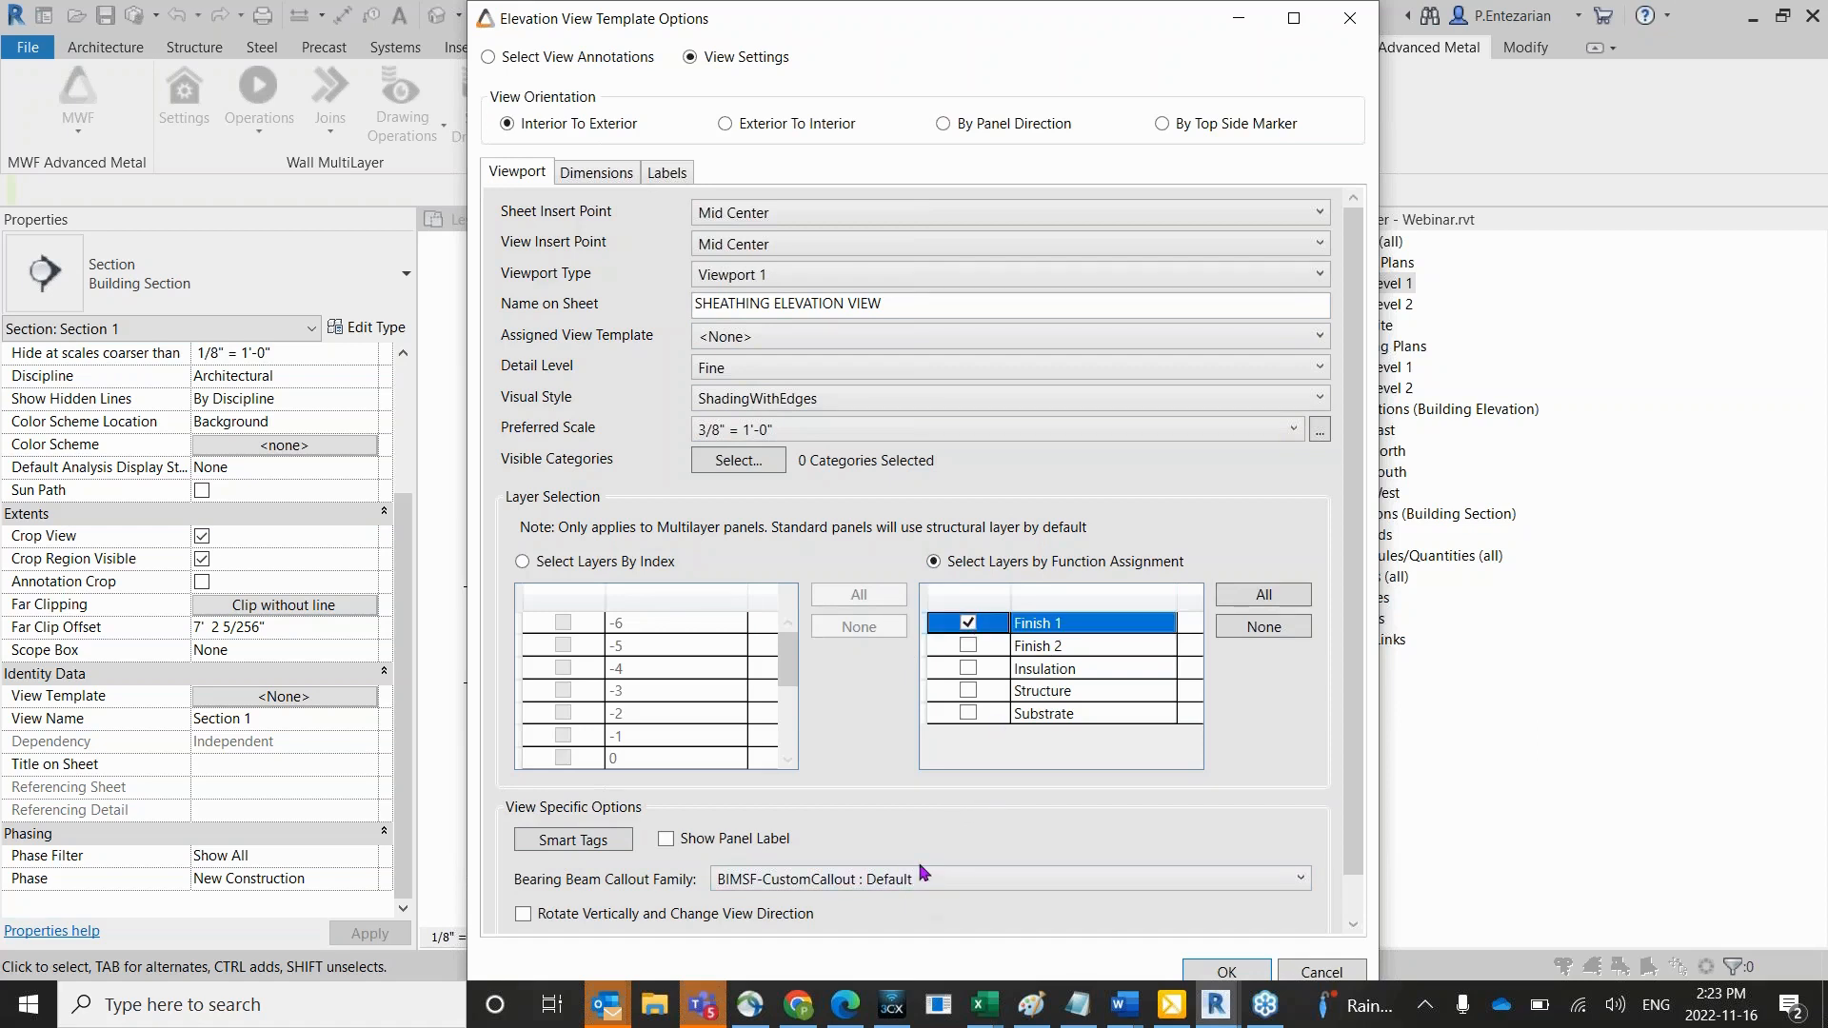
click(593, 183)
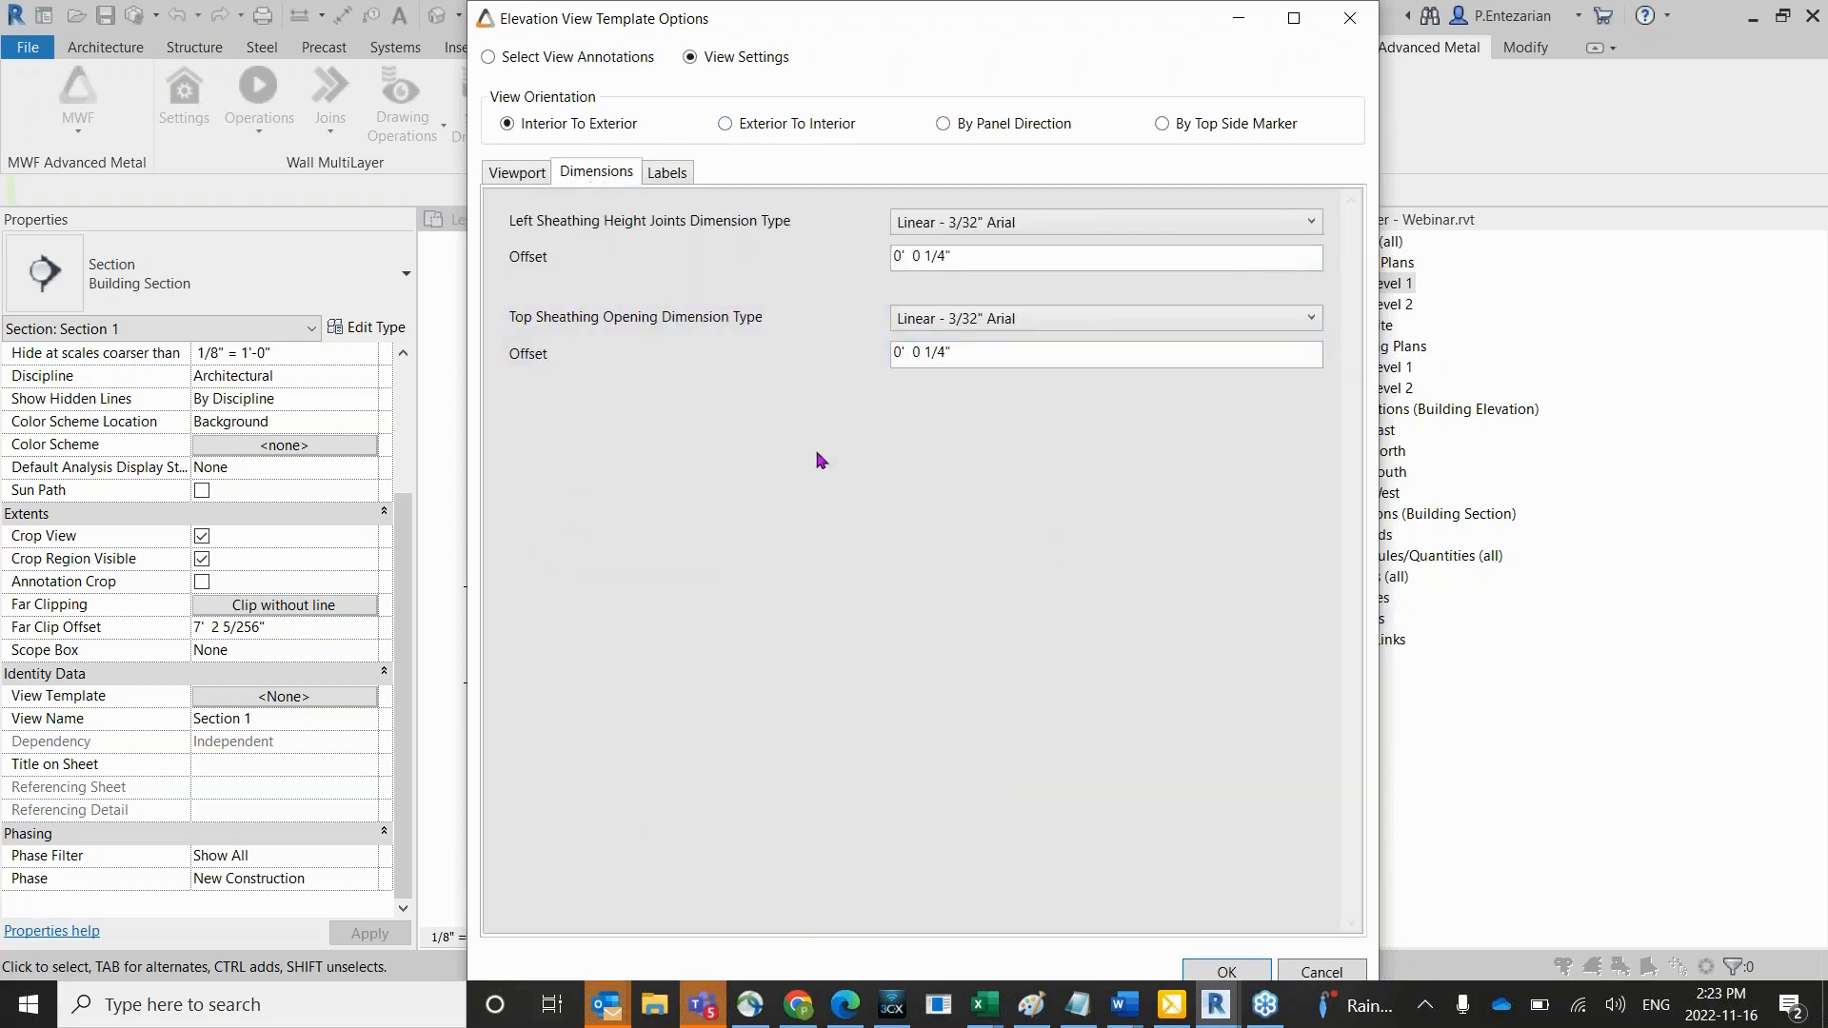
click(667, 174)
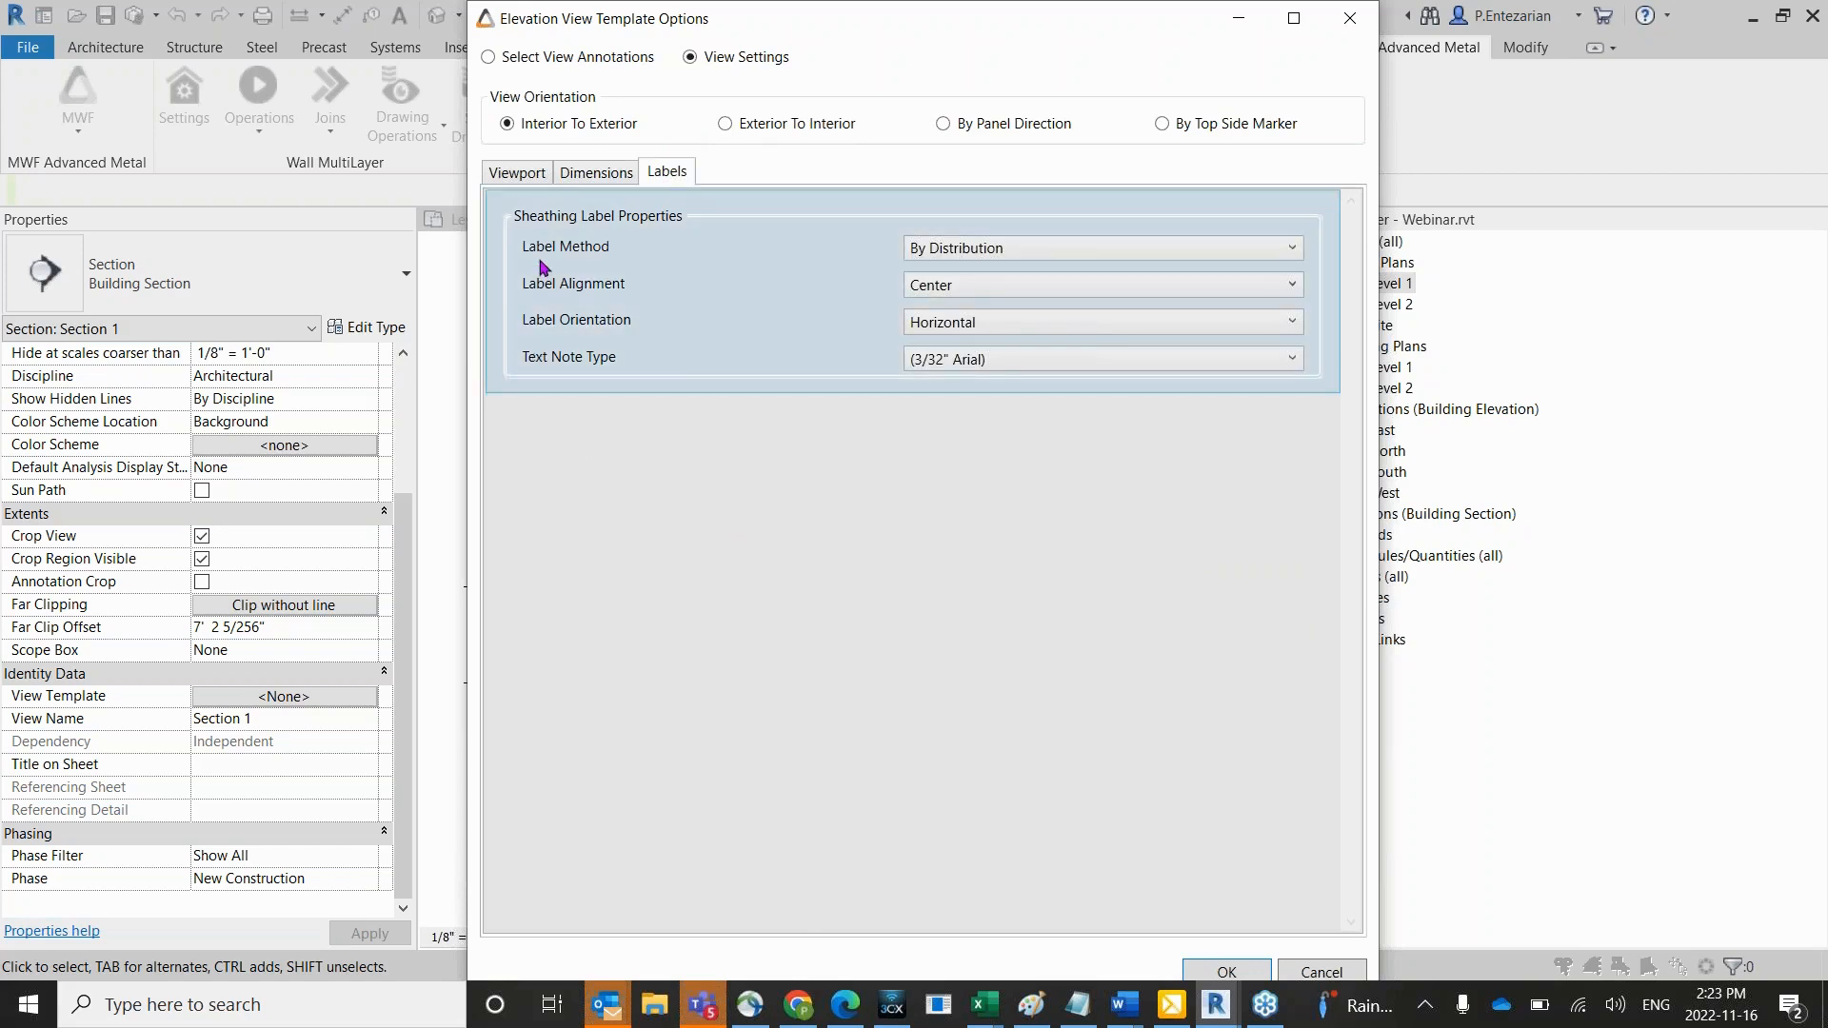
click(1252, 249)
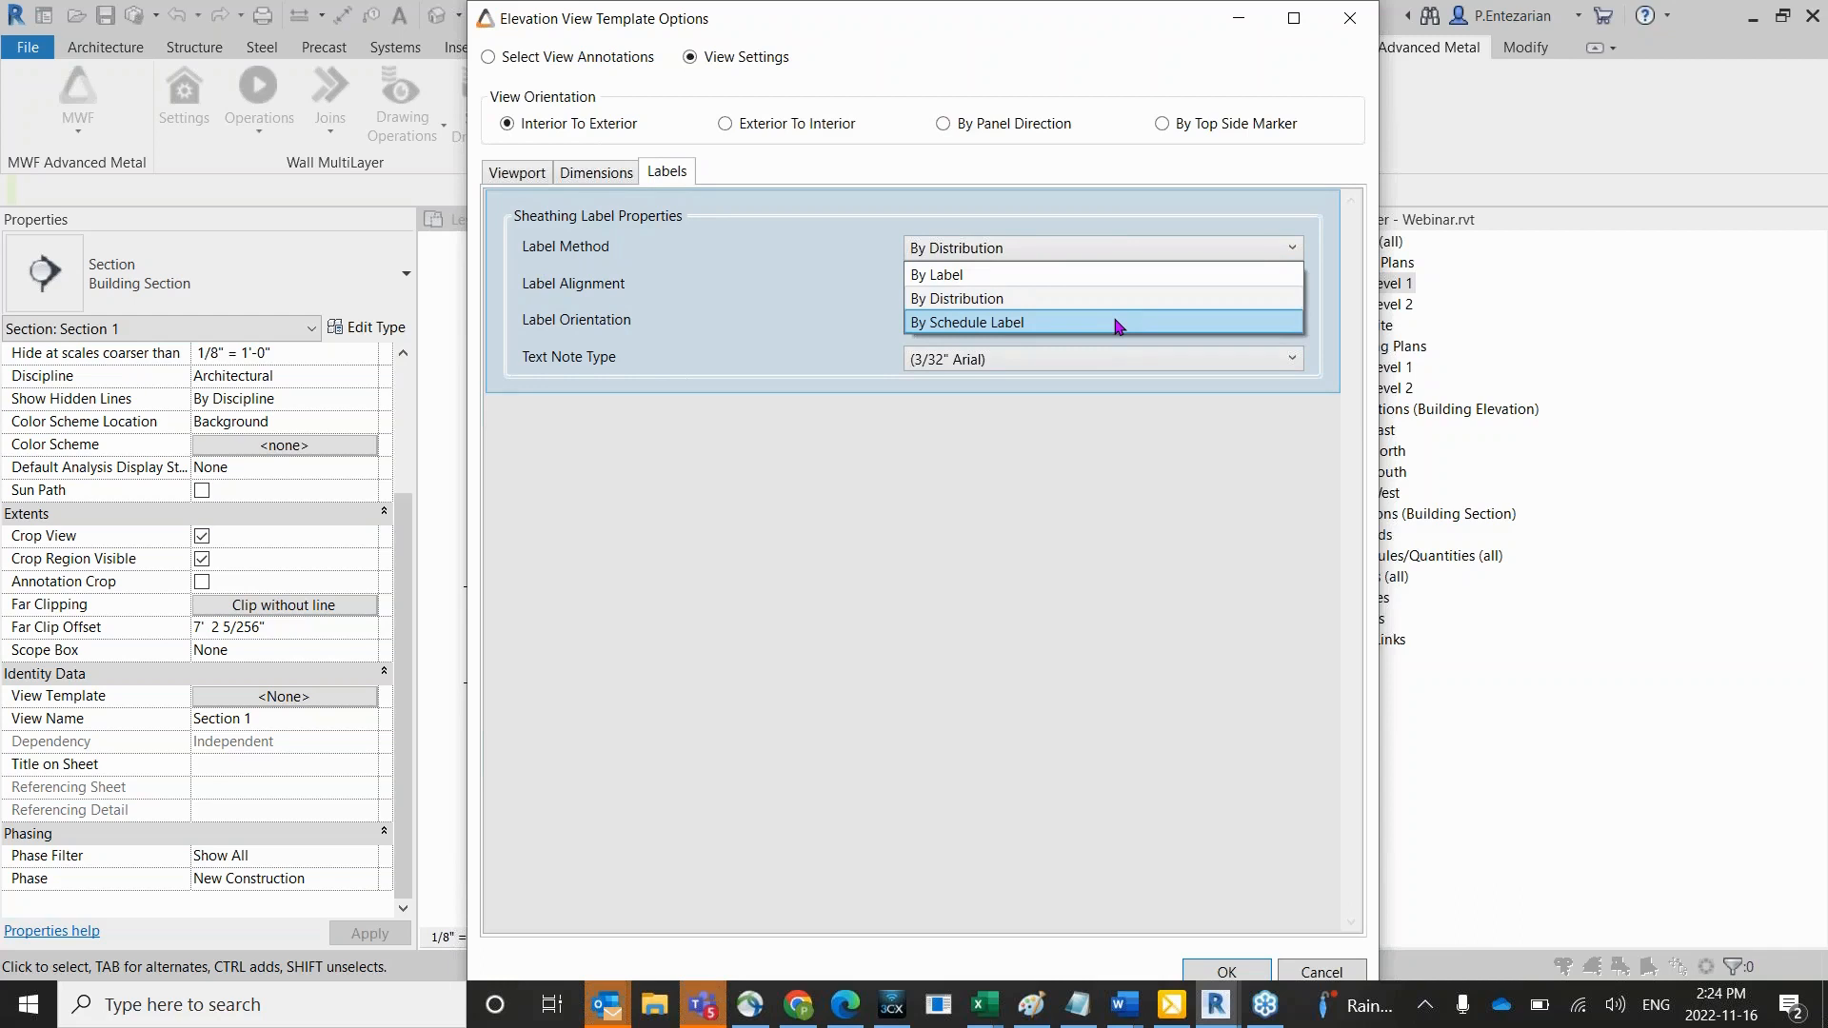
click(1039, 329)
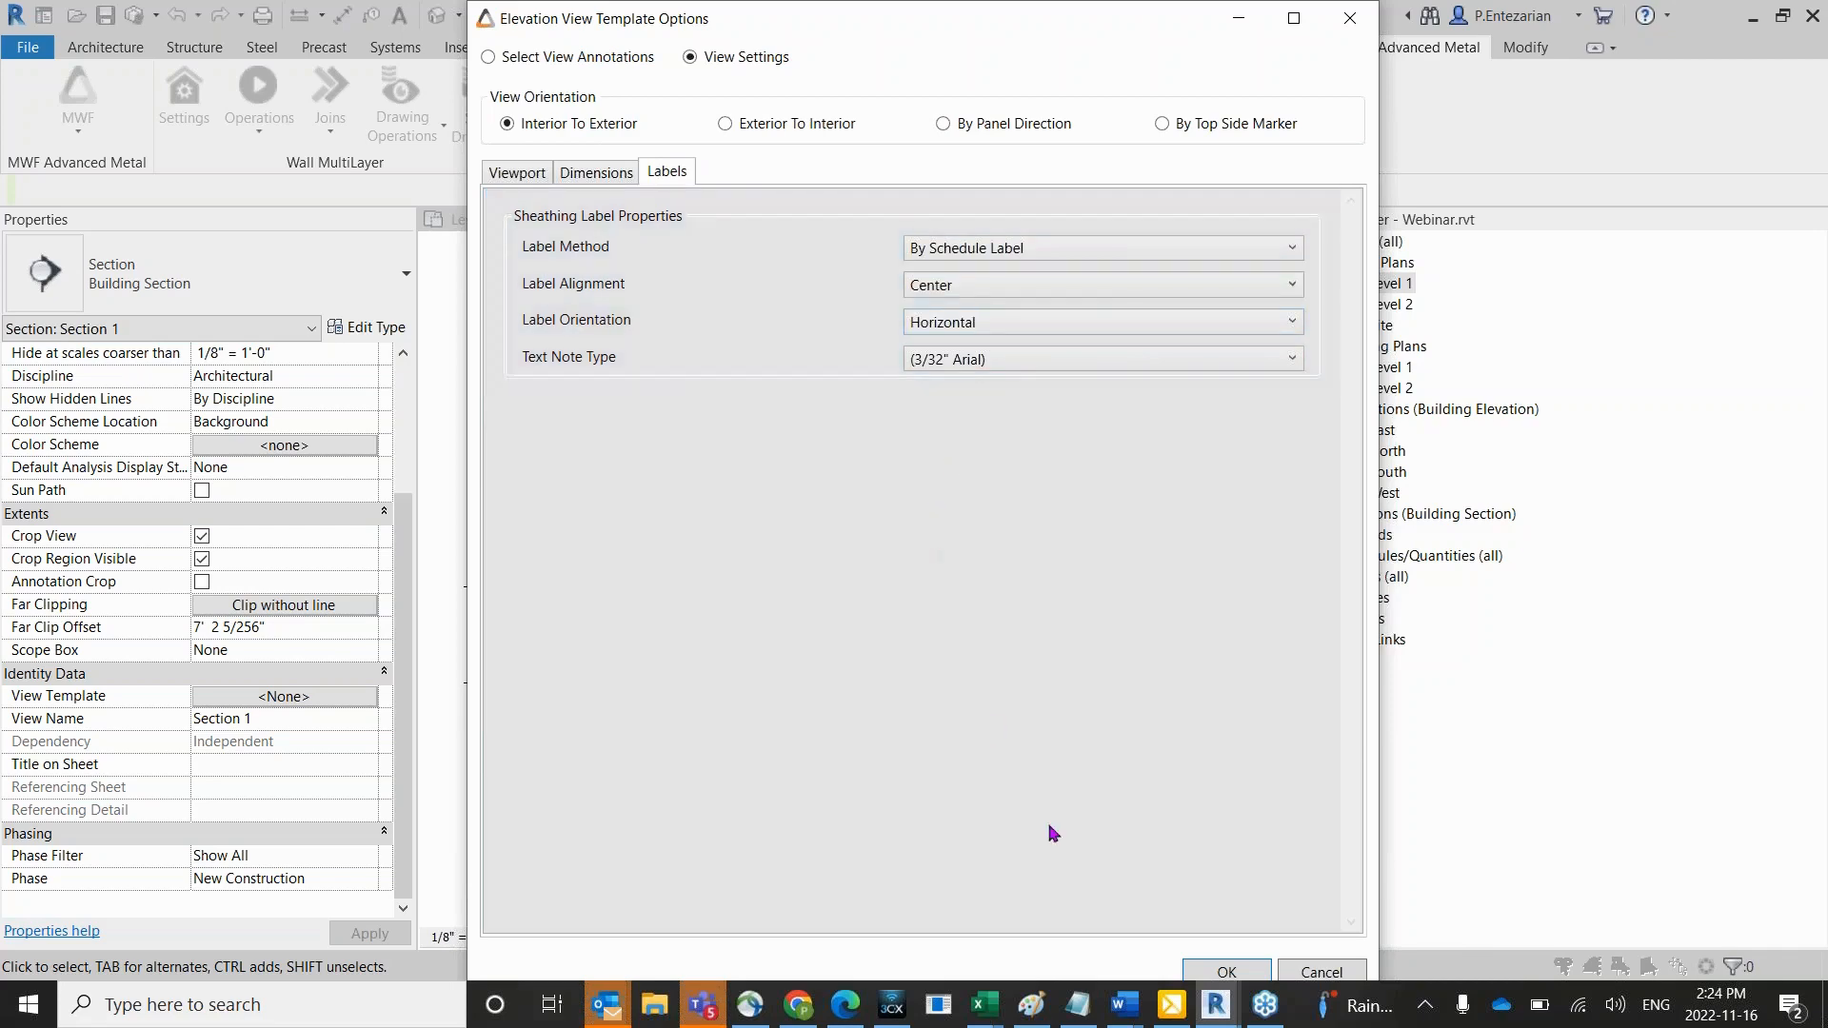
click(1222, 969)
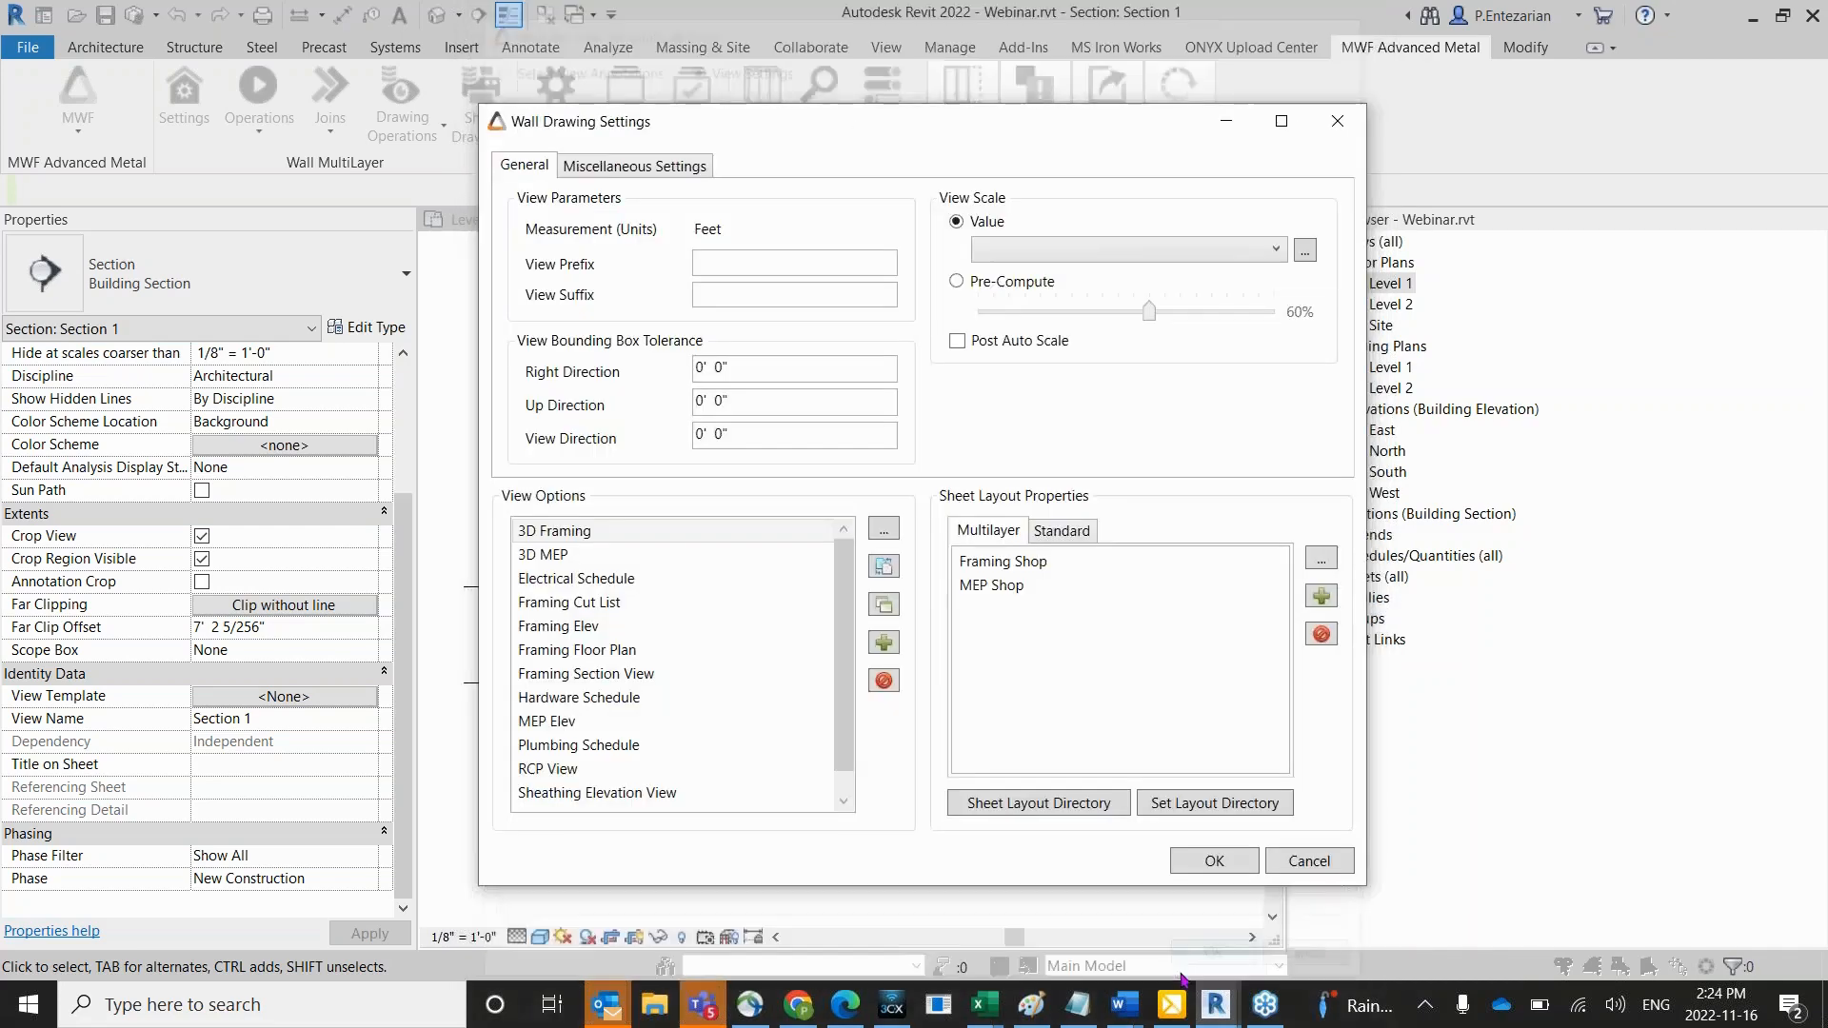
Delete the MEP Shop sheet from the multilayer sheet layouts.
scroll(686, 725, down, 1)
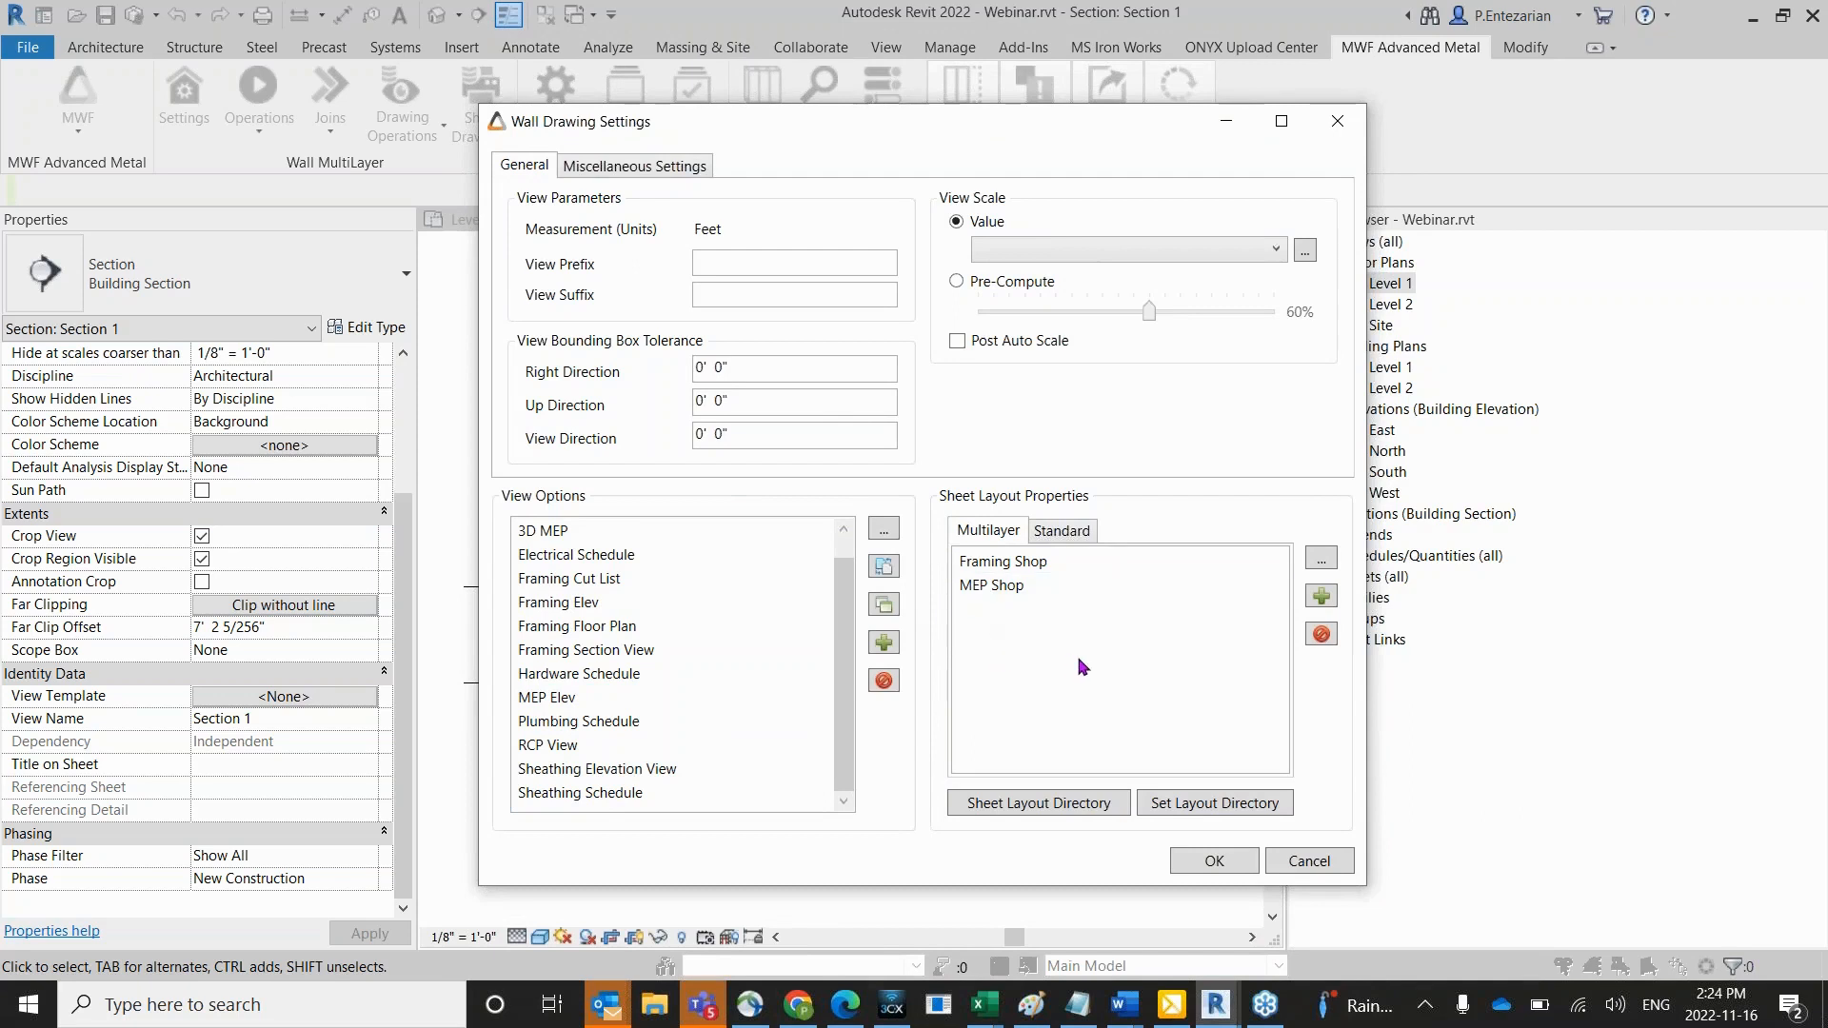
click(1007, 588)
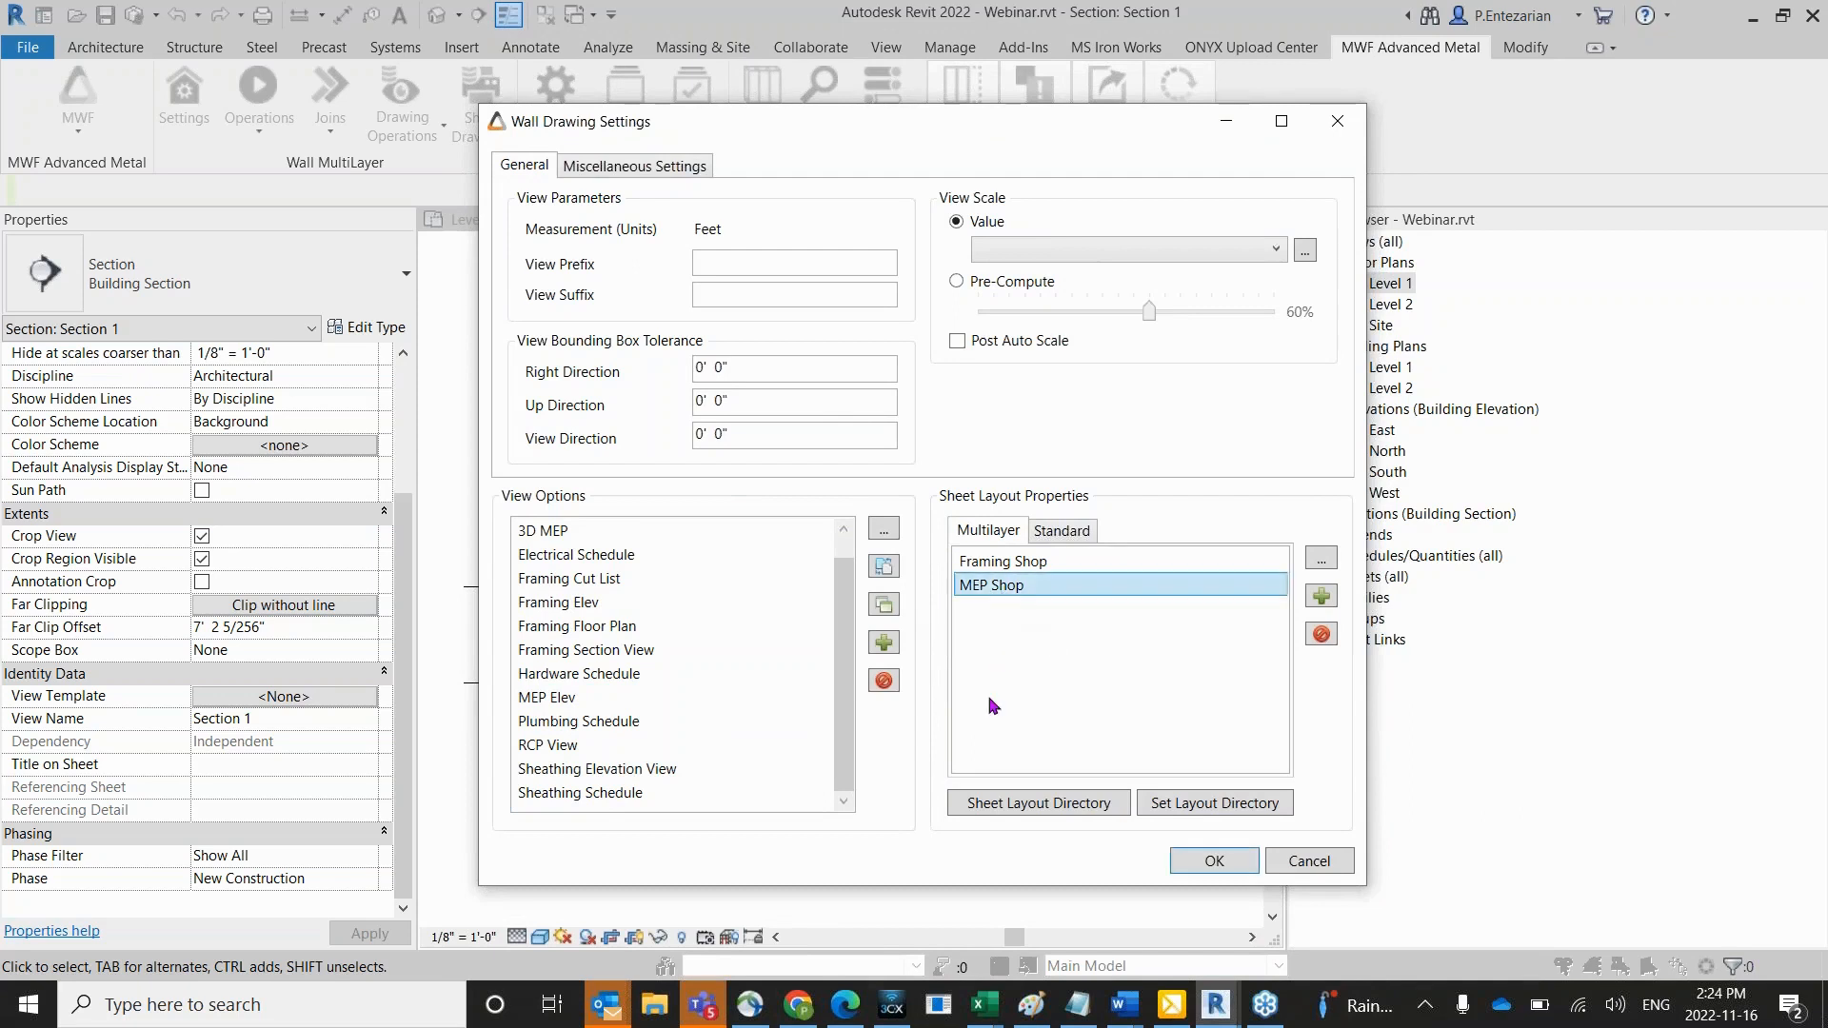
click(1321, 636)
Create a multilayer sheet layout named Sheathing Shop.
click(1321, 596)
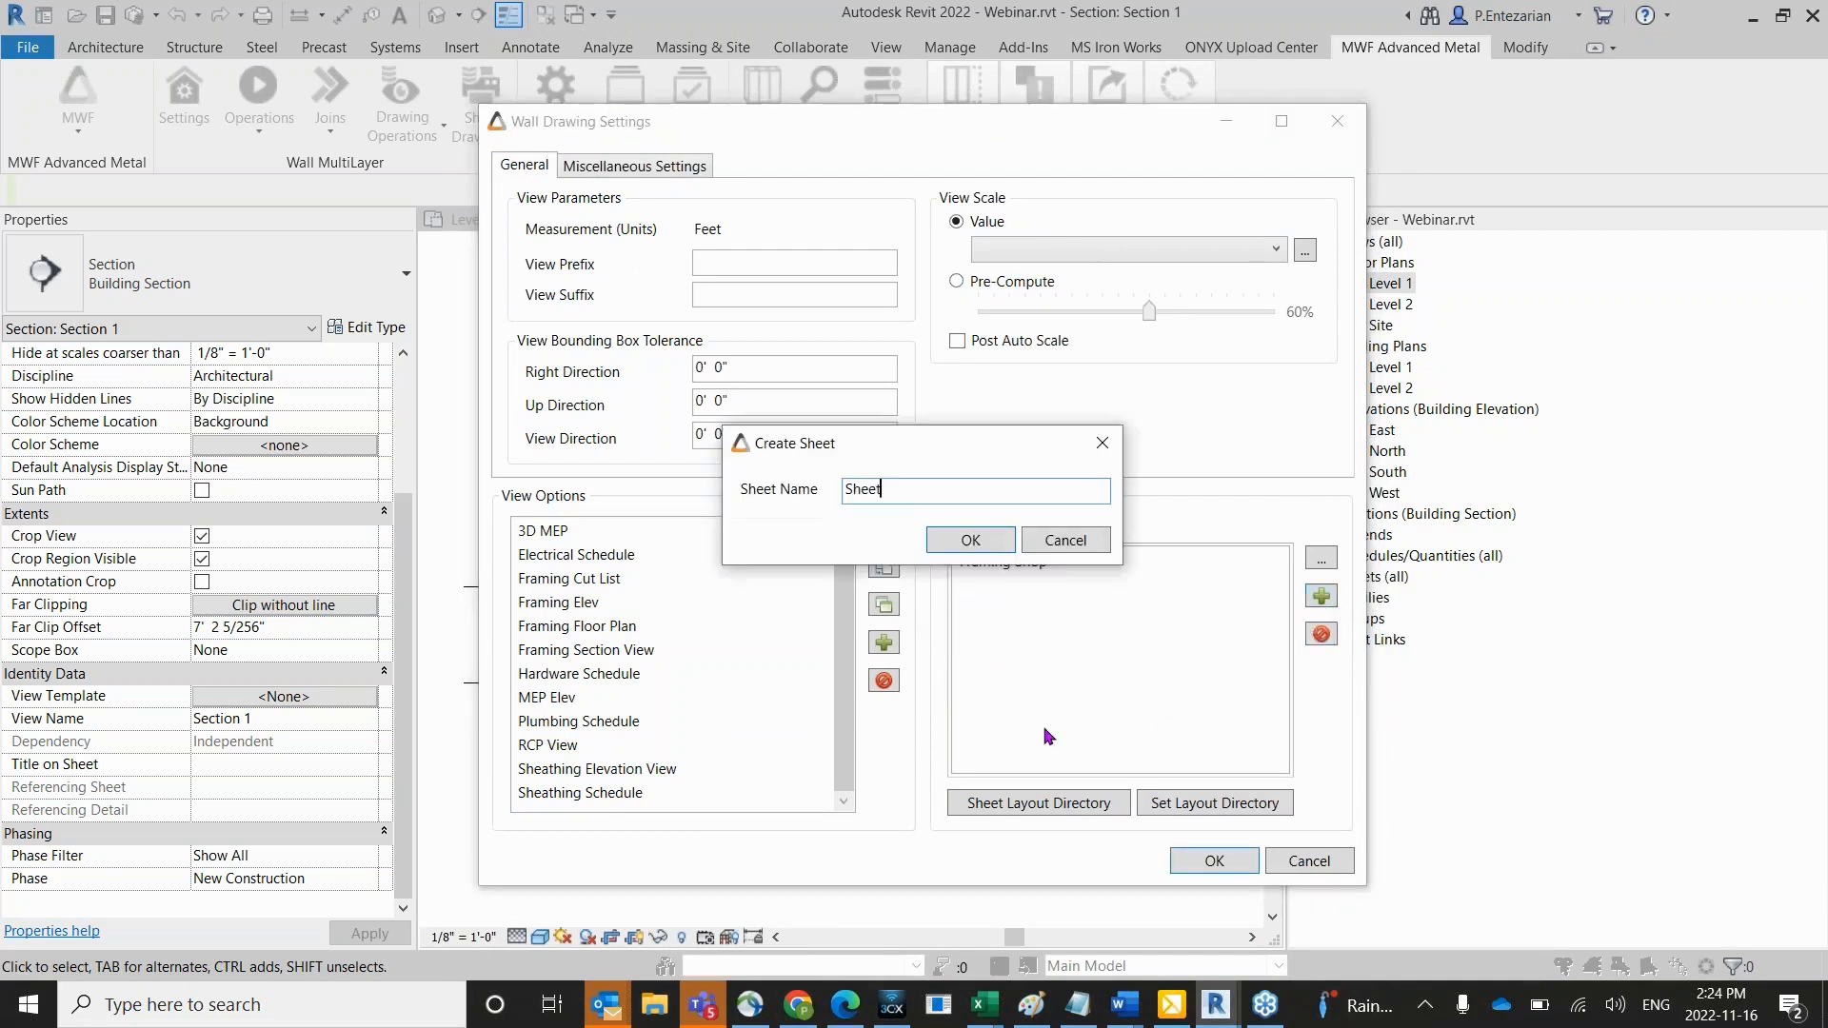
double_click(866, 488)
key(BackSpace)
text(Sheathing SHop)
key(BackSpace)
key(BackSpace)
key(BackSpace)
text(hop)
click(970, 540)
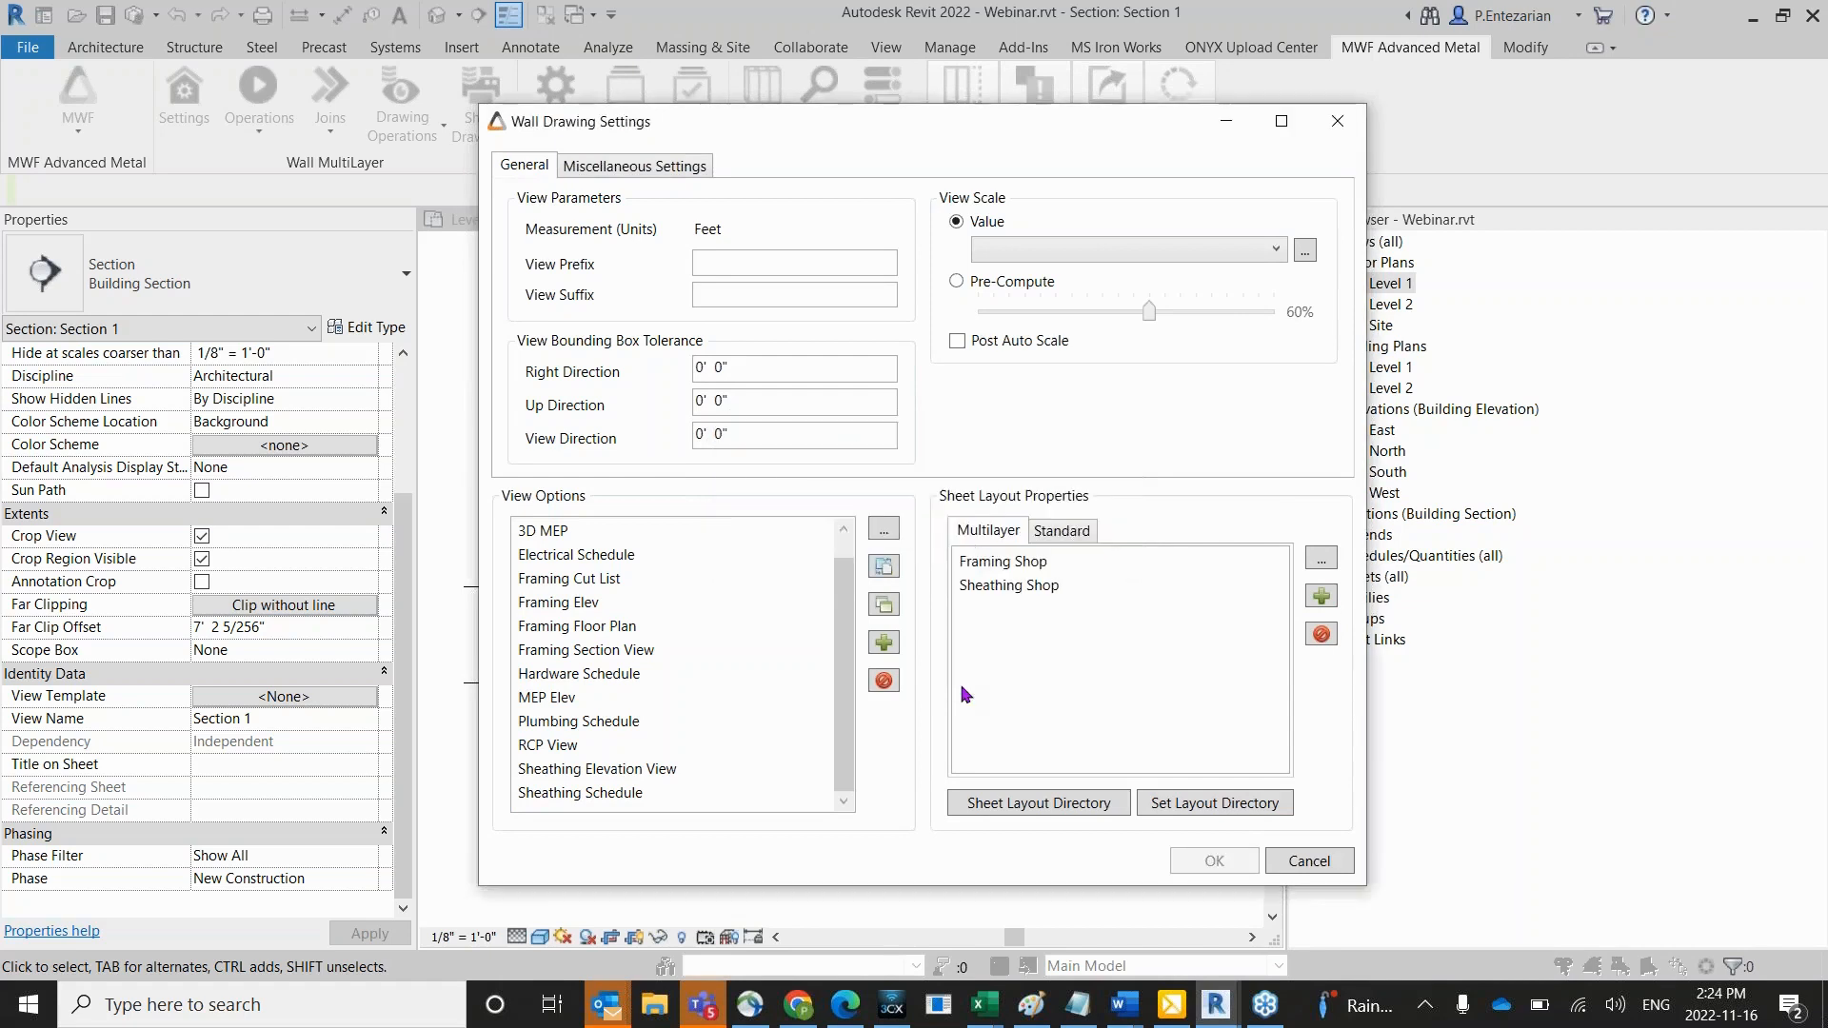
Open the Sheathing Shop sheet properties and set the layout to MWF_Sheet_11x17.
double_click(1005, 586)
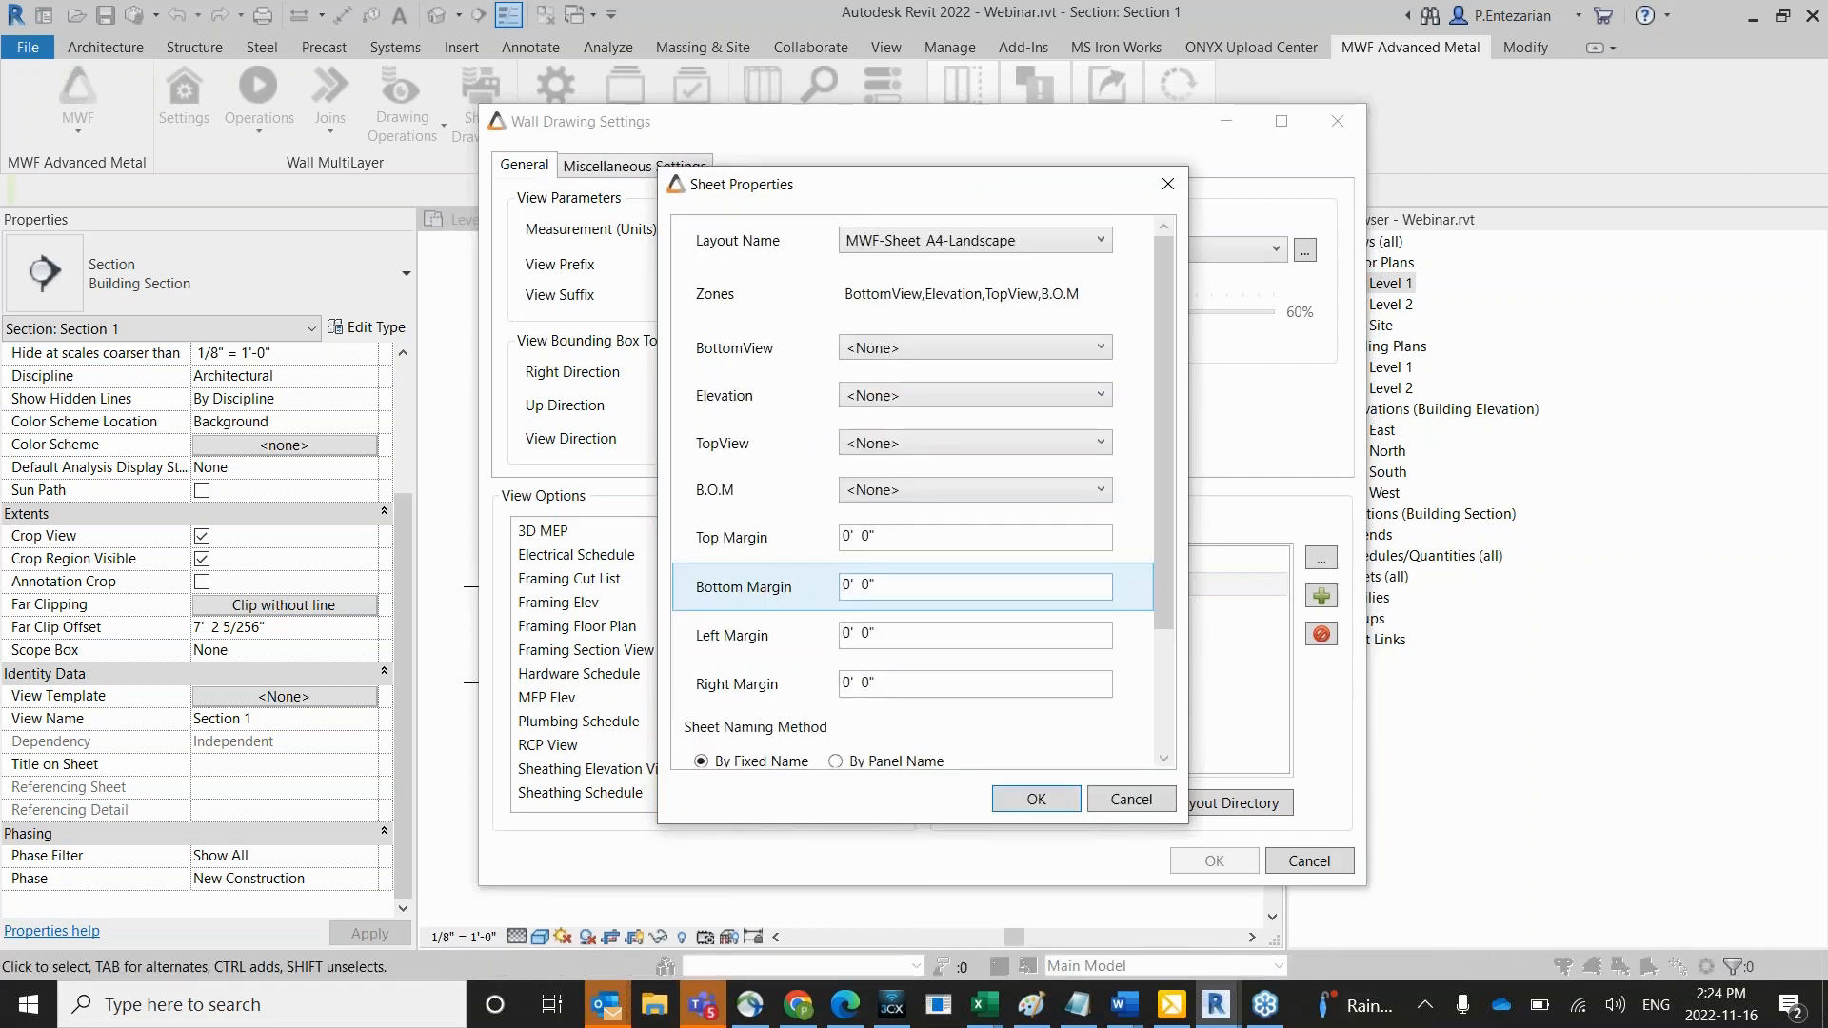
click(1038, 242)
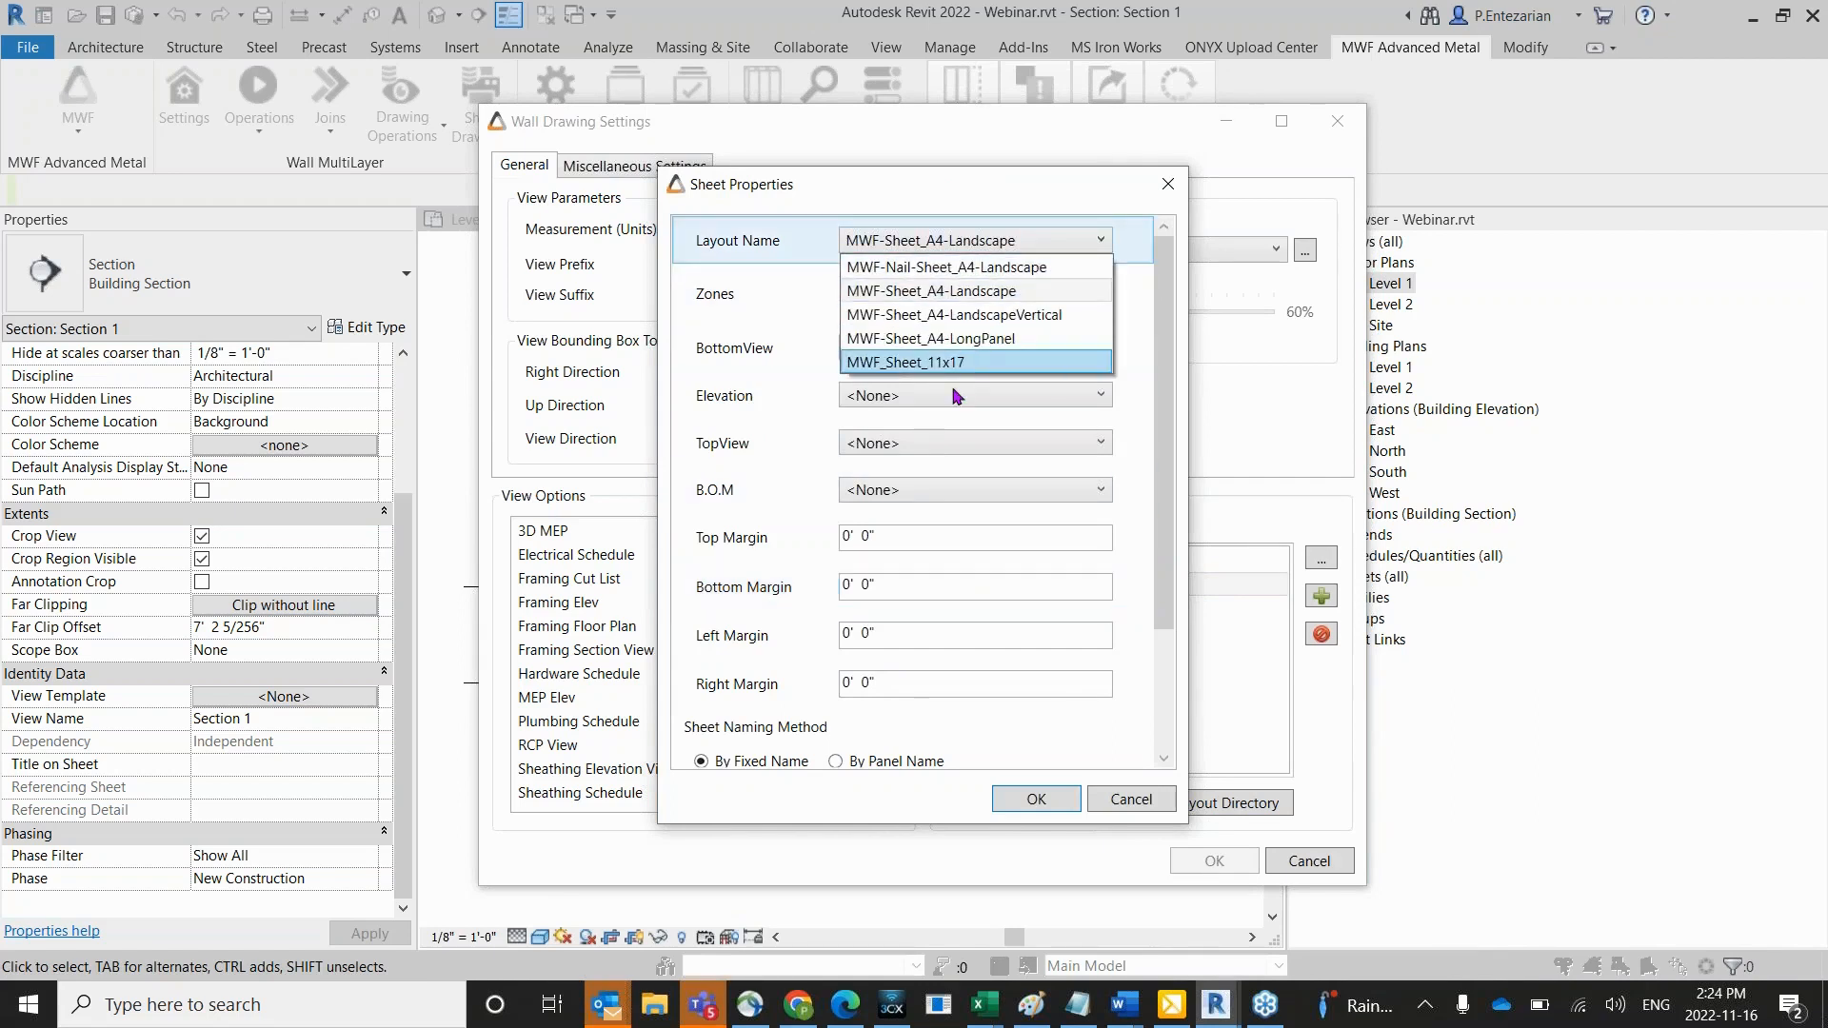
click(983, 361)
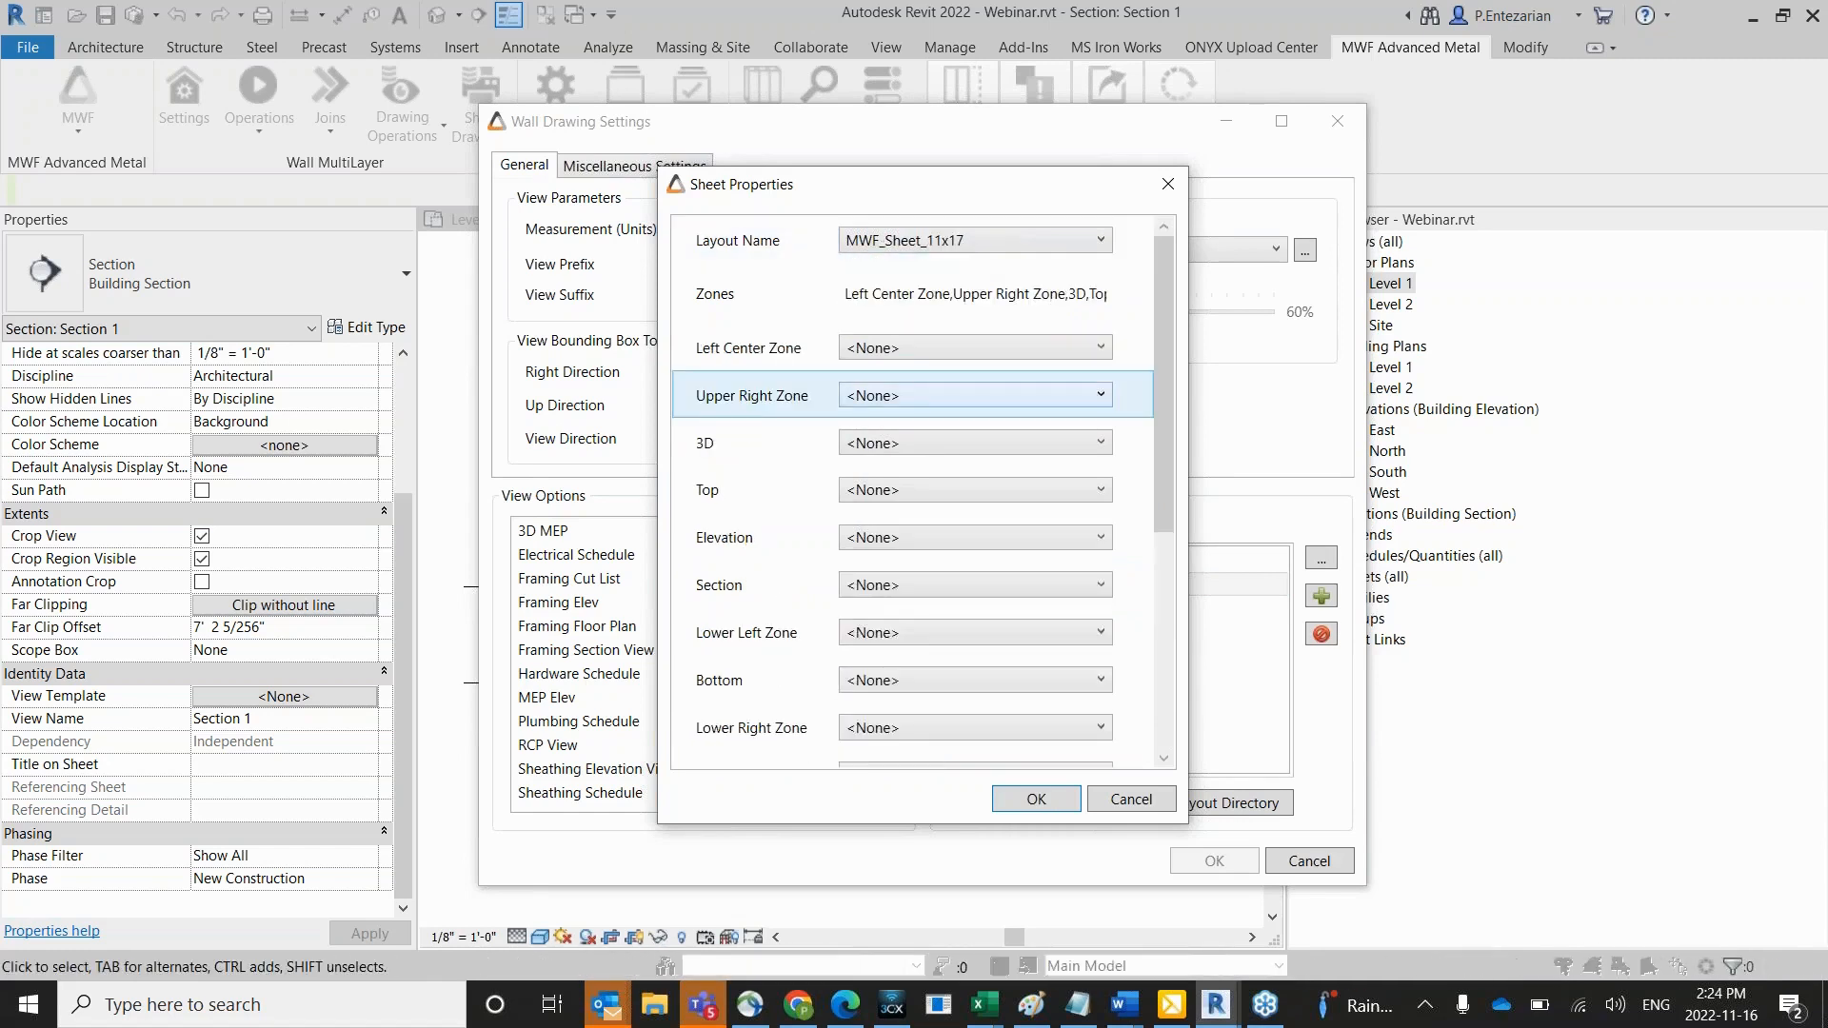
Assign Sheathing Elevation View to the Elevation zone and Sheathing Schedule to the Upper Left Zone, and accept the sheet properties.
scroll(946, 407, down, 3)
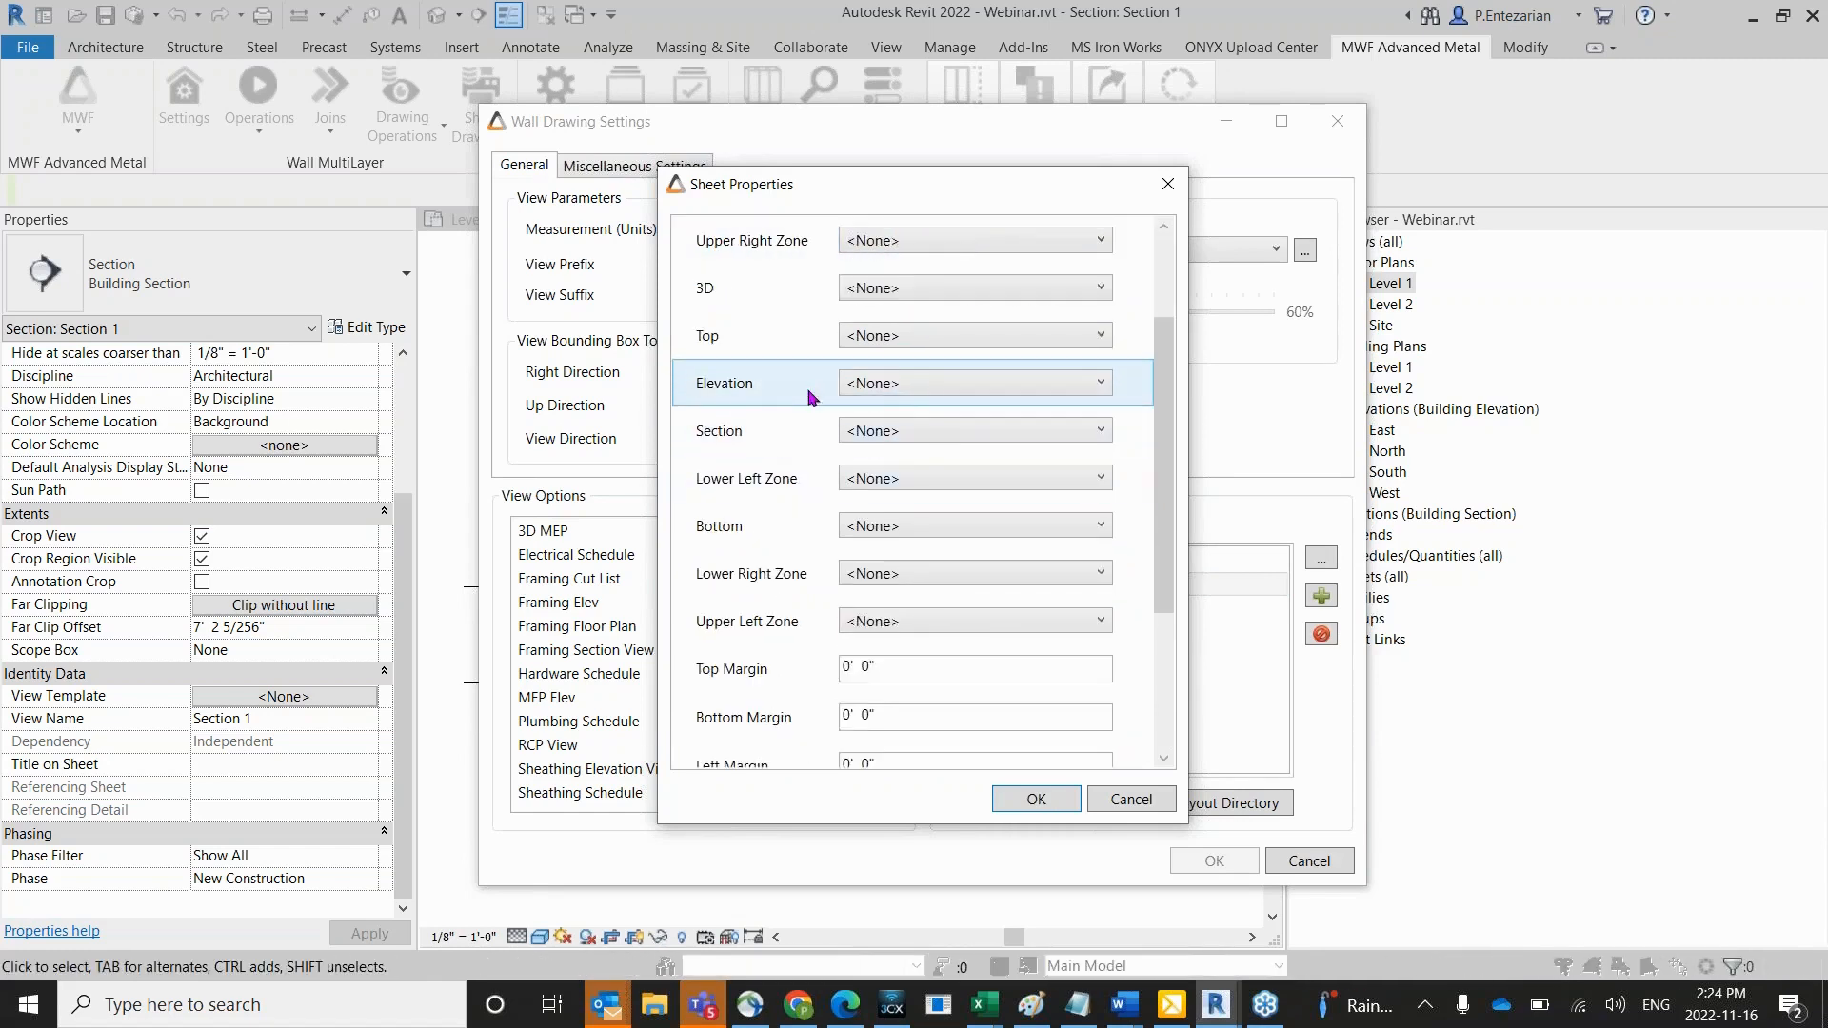
click(947, 390)
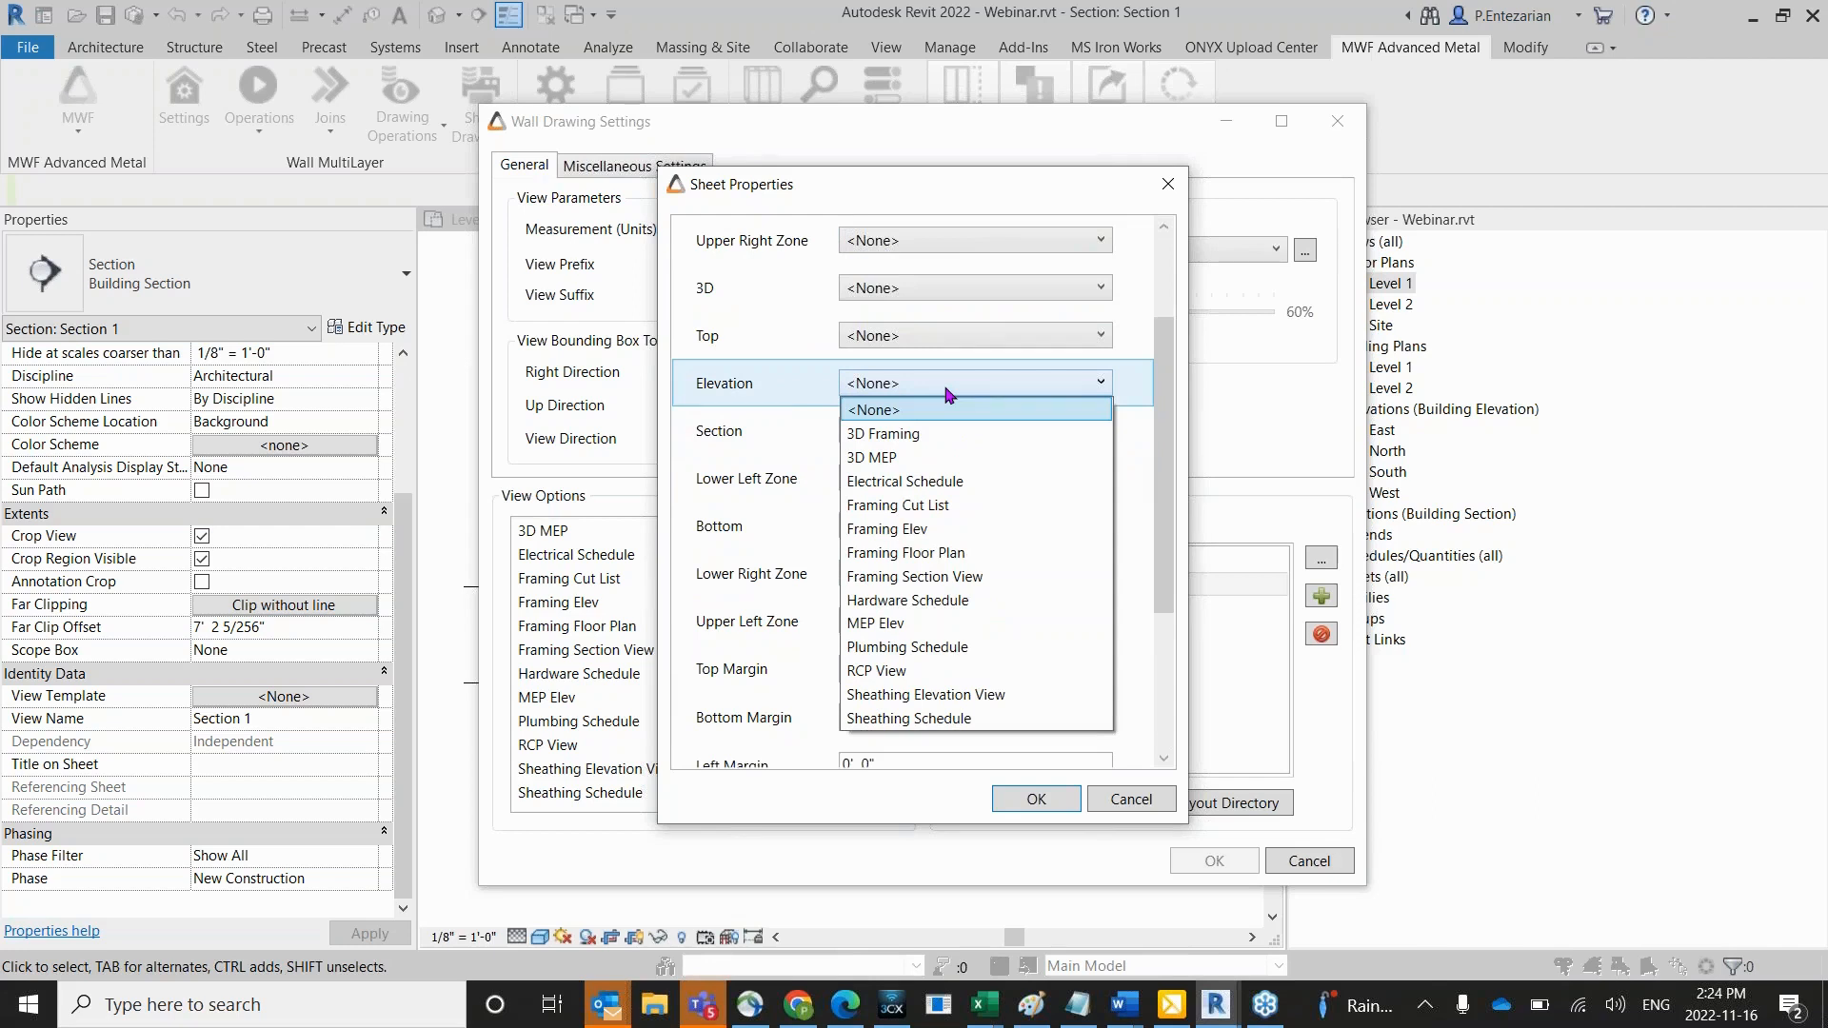
click(947, 694)
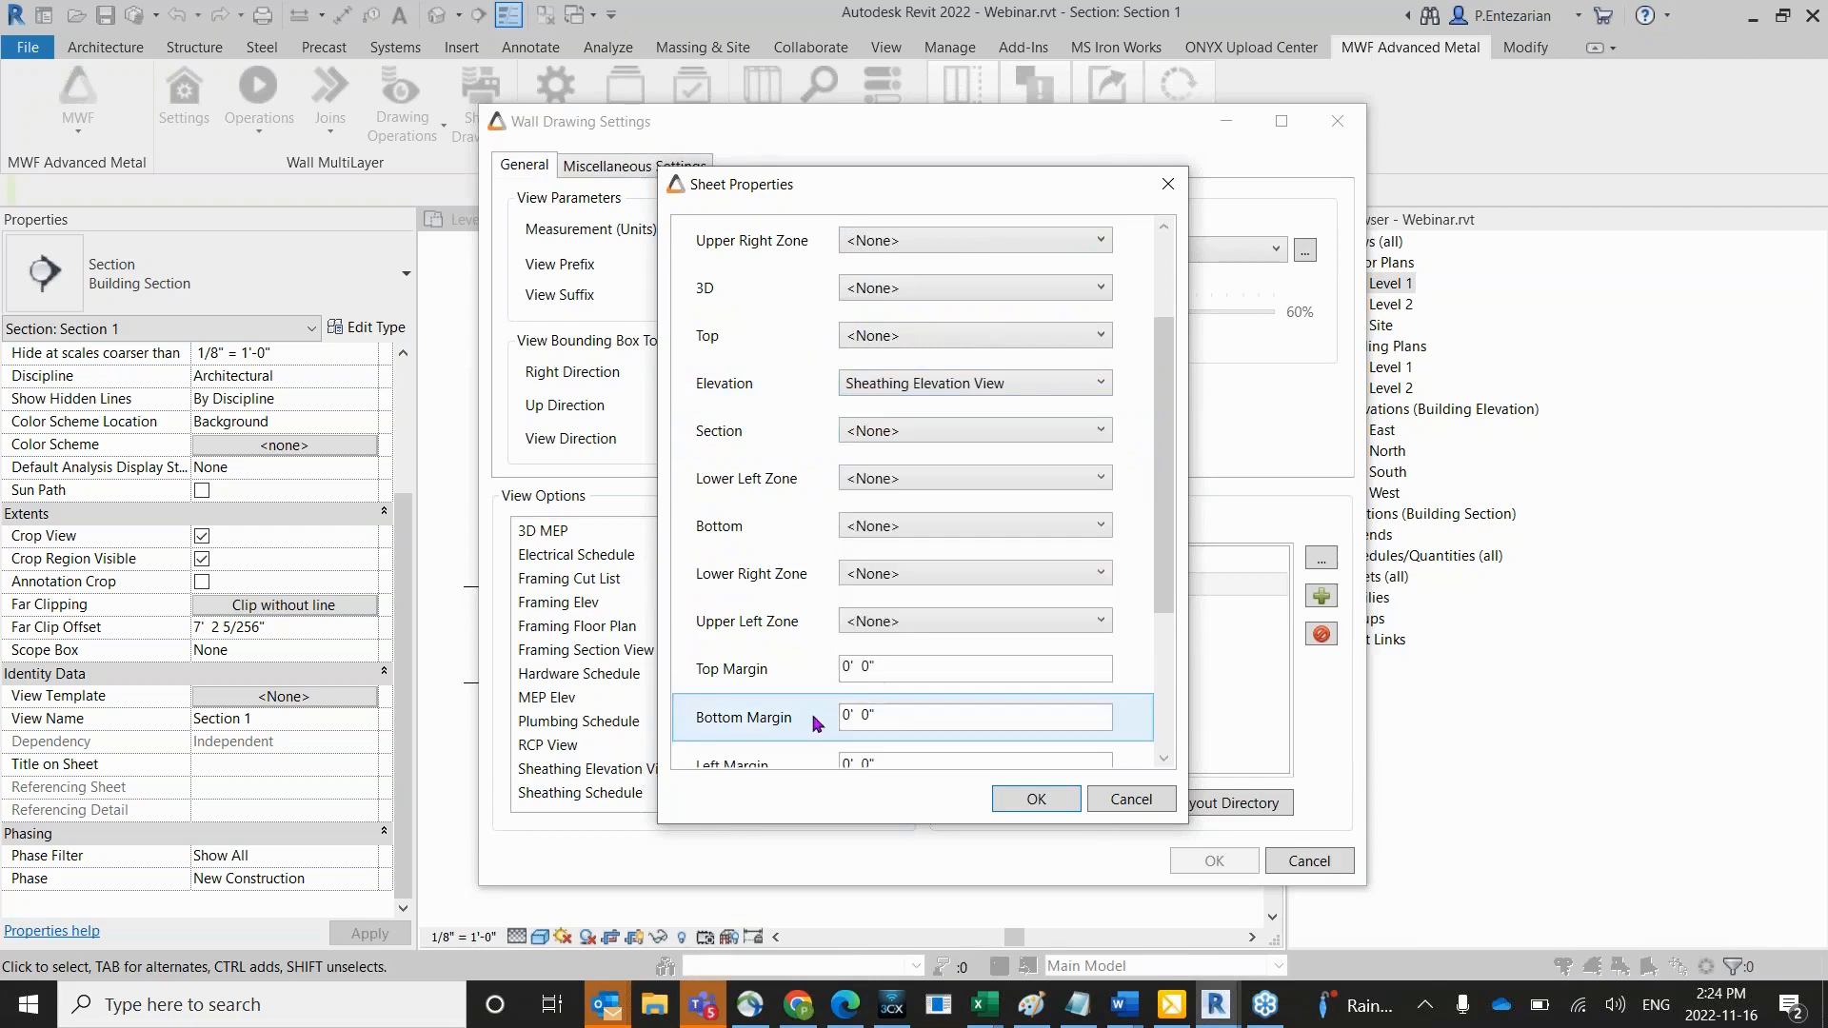
click(928, 625)
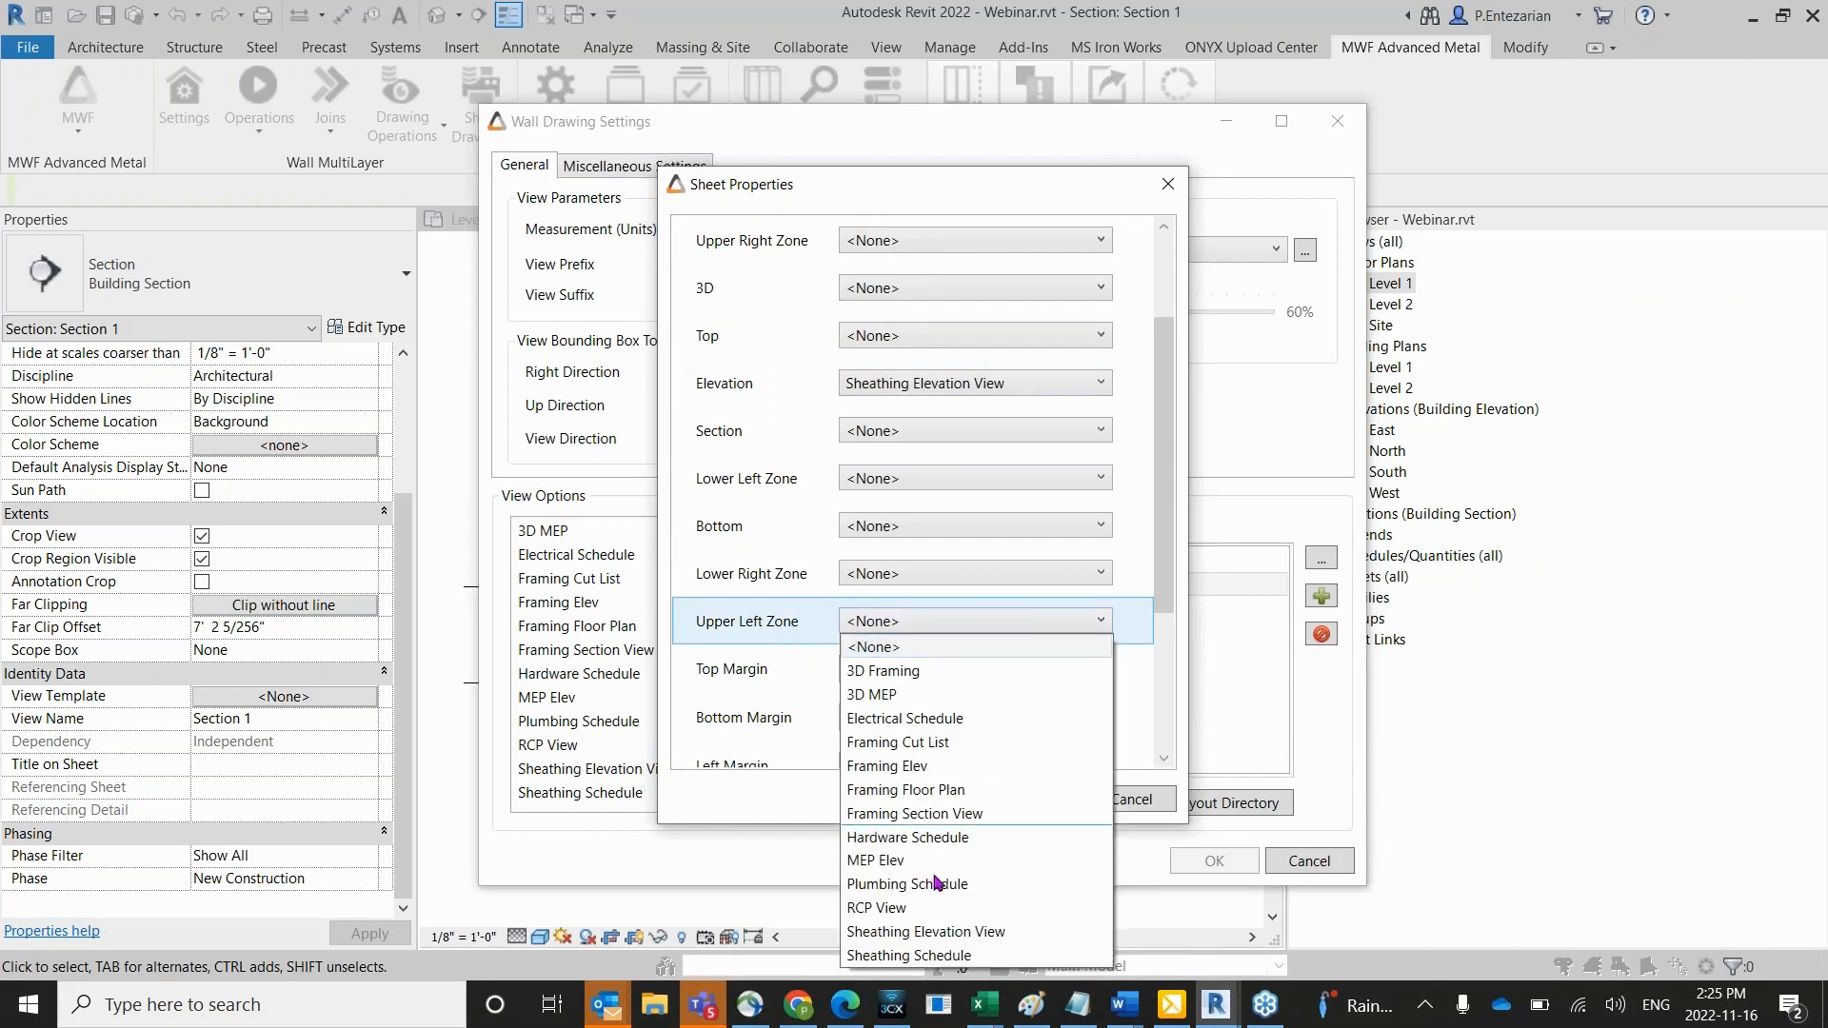
click(914, 954)
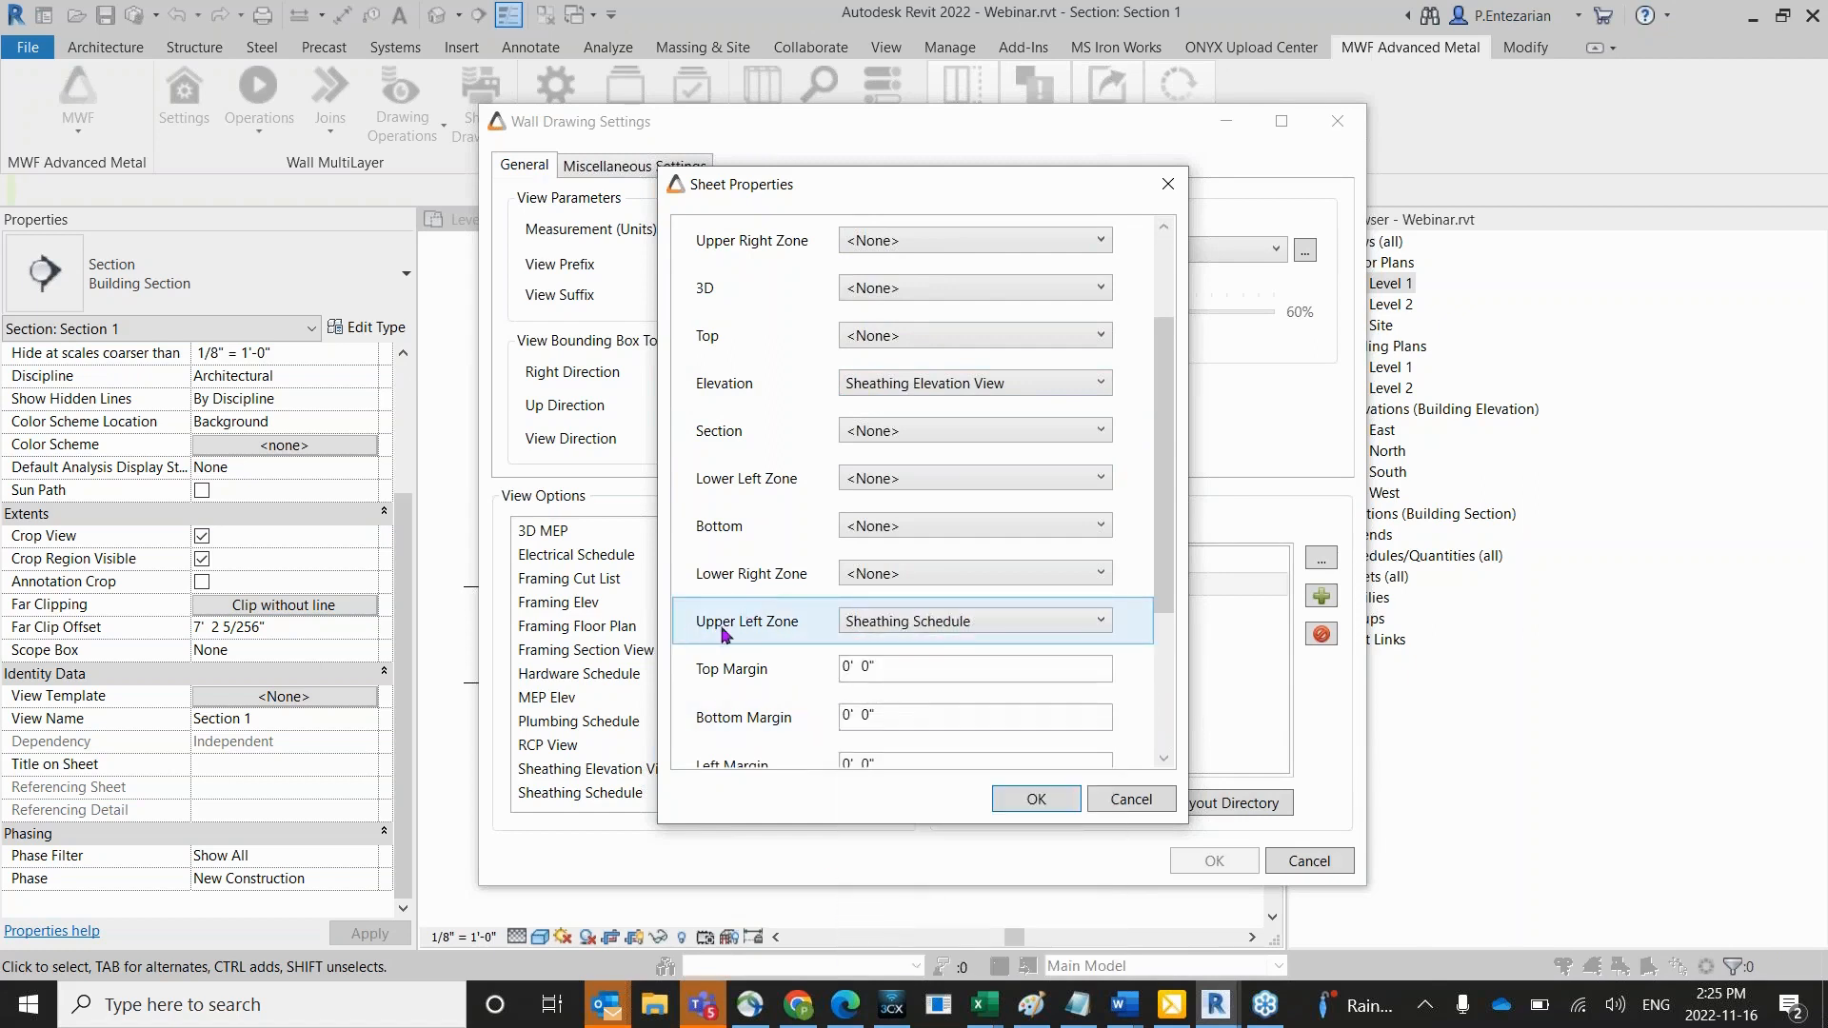
click(1036, 800)
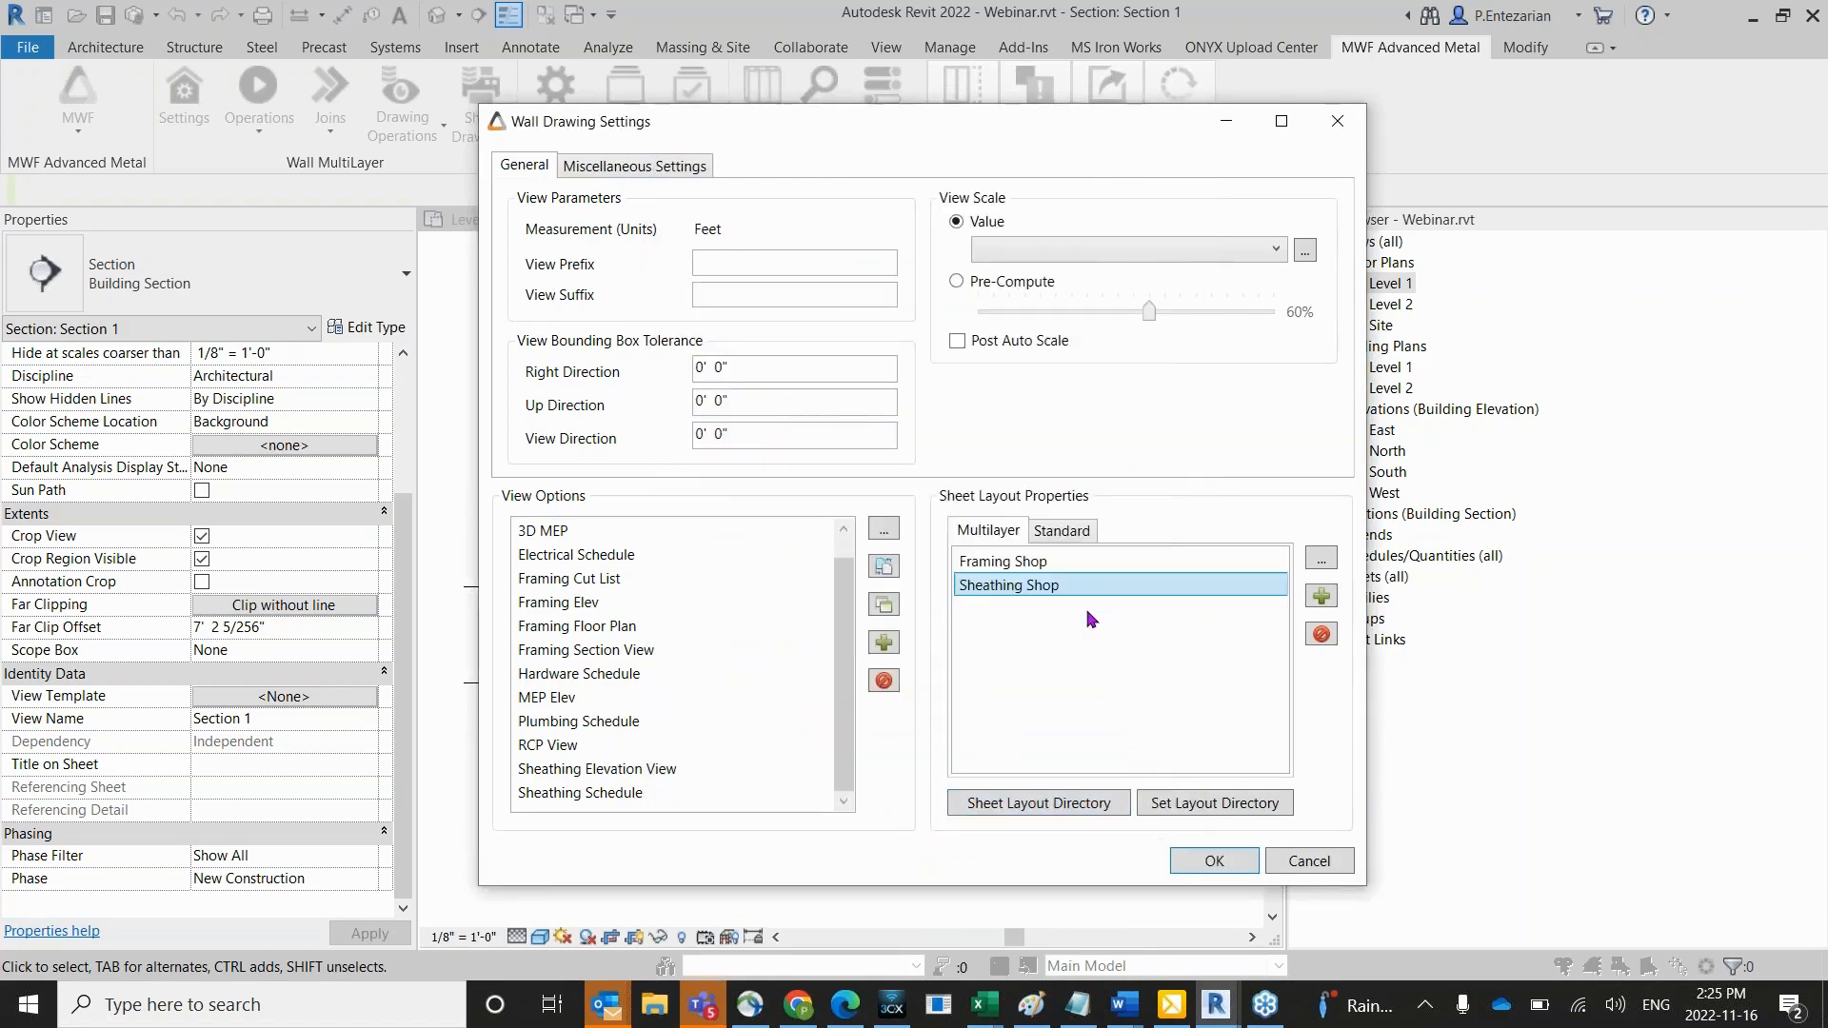
Open the Framing Shop sheet properties and set the Upper Right Zone and 3D zone to <None>.
double_click(1016, 568)
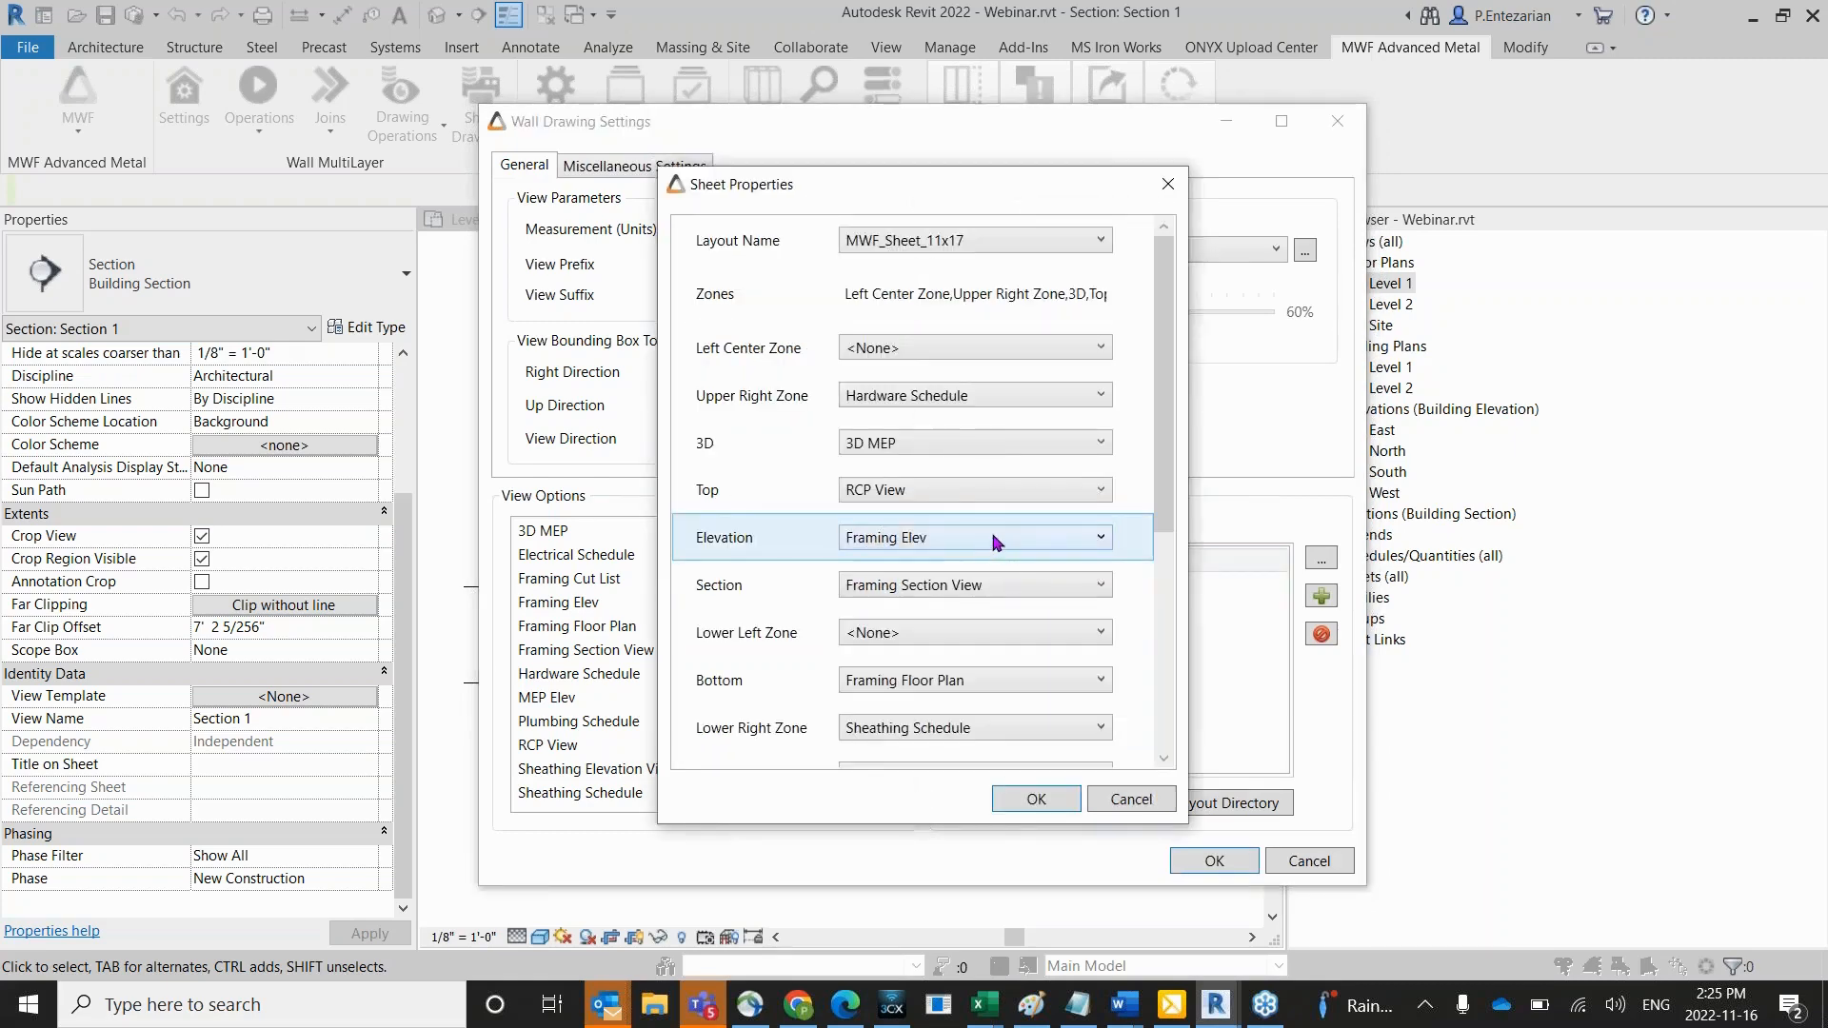
click(894, 395)
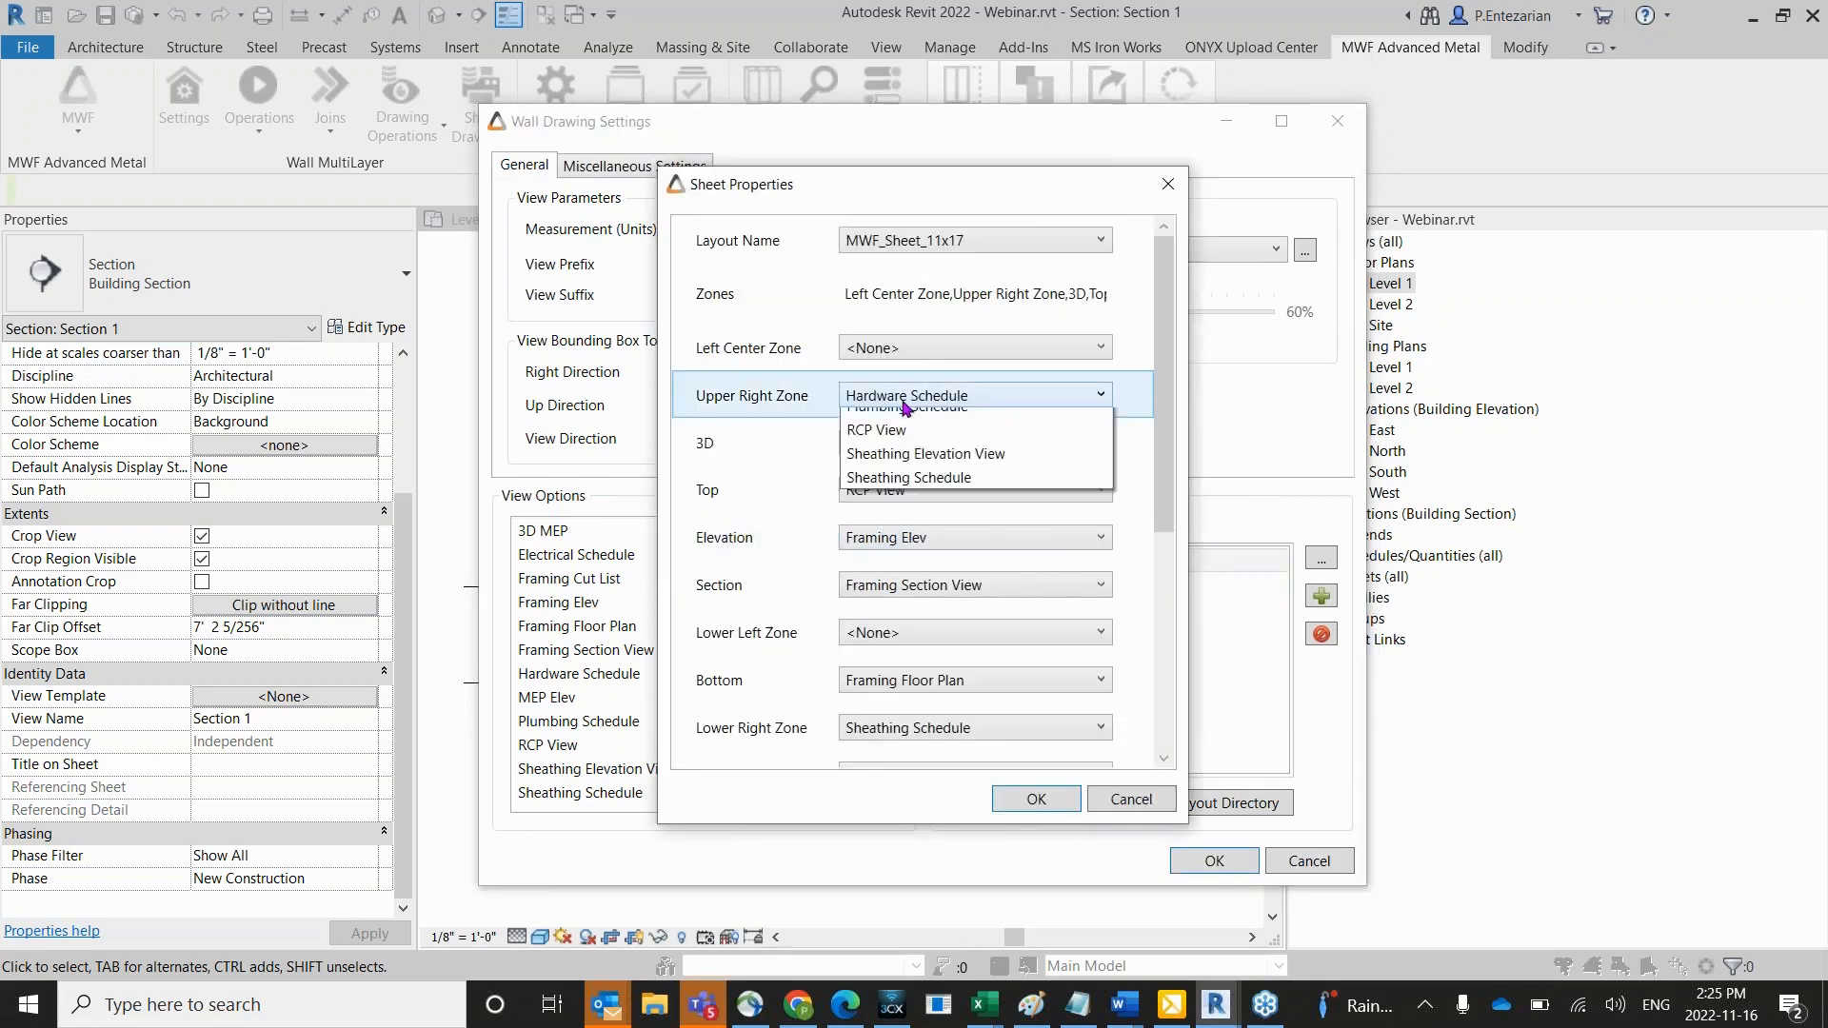
click(894, 419)
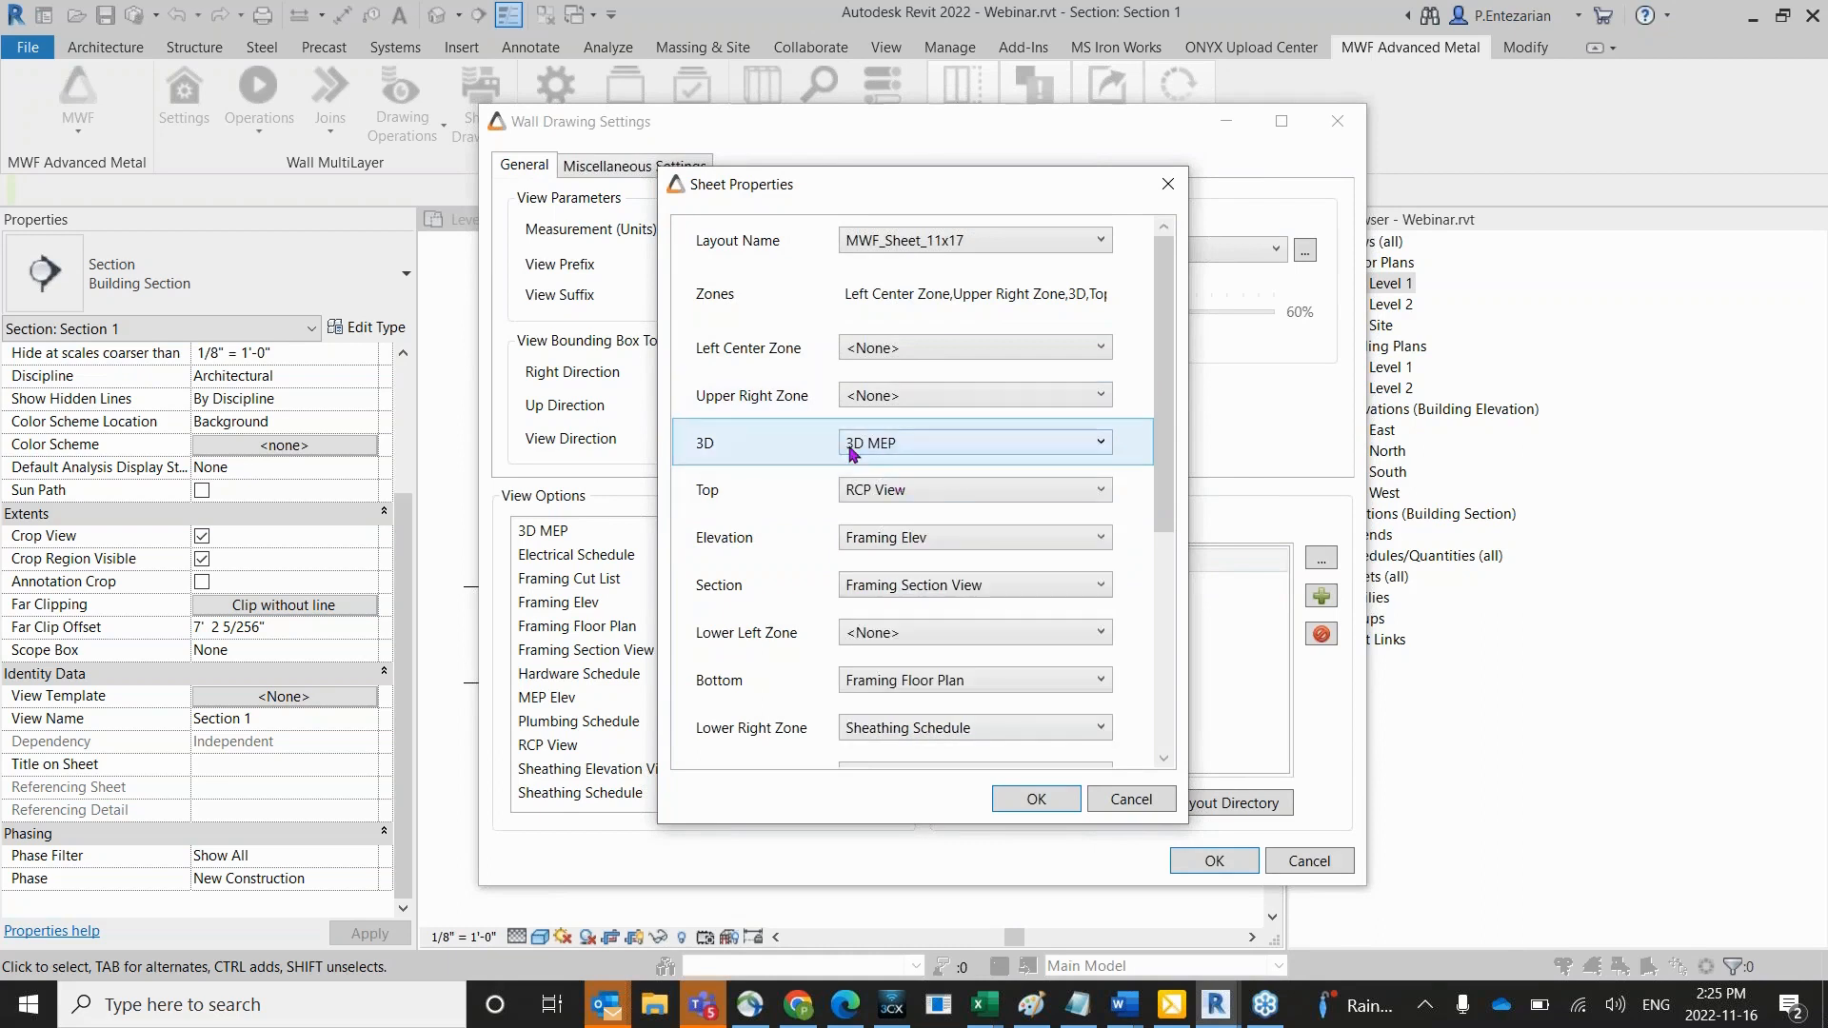
click(907, 446)
scroll(907, 448, up, 1)
click(910, 469)
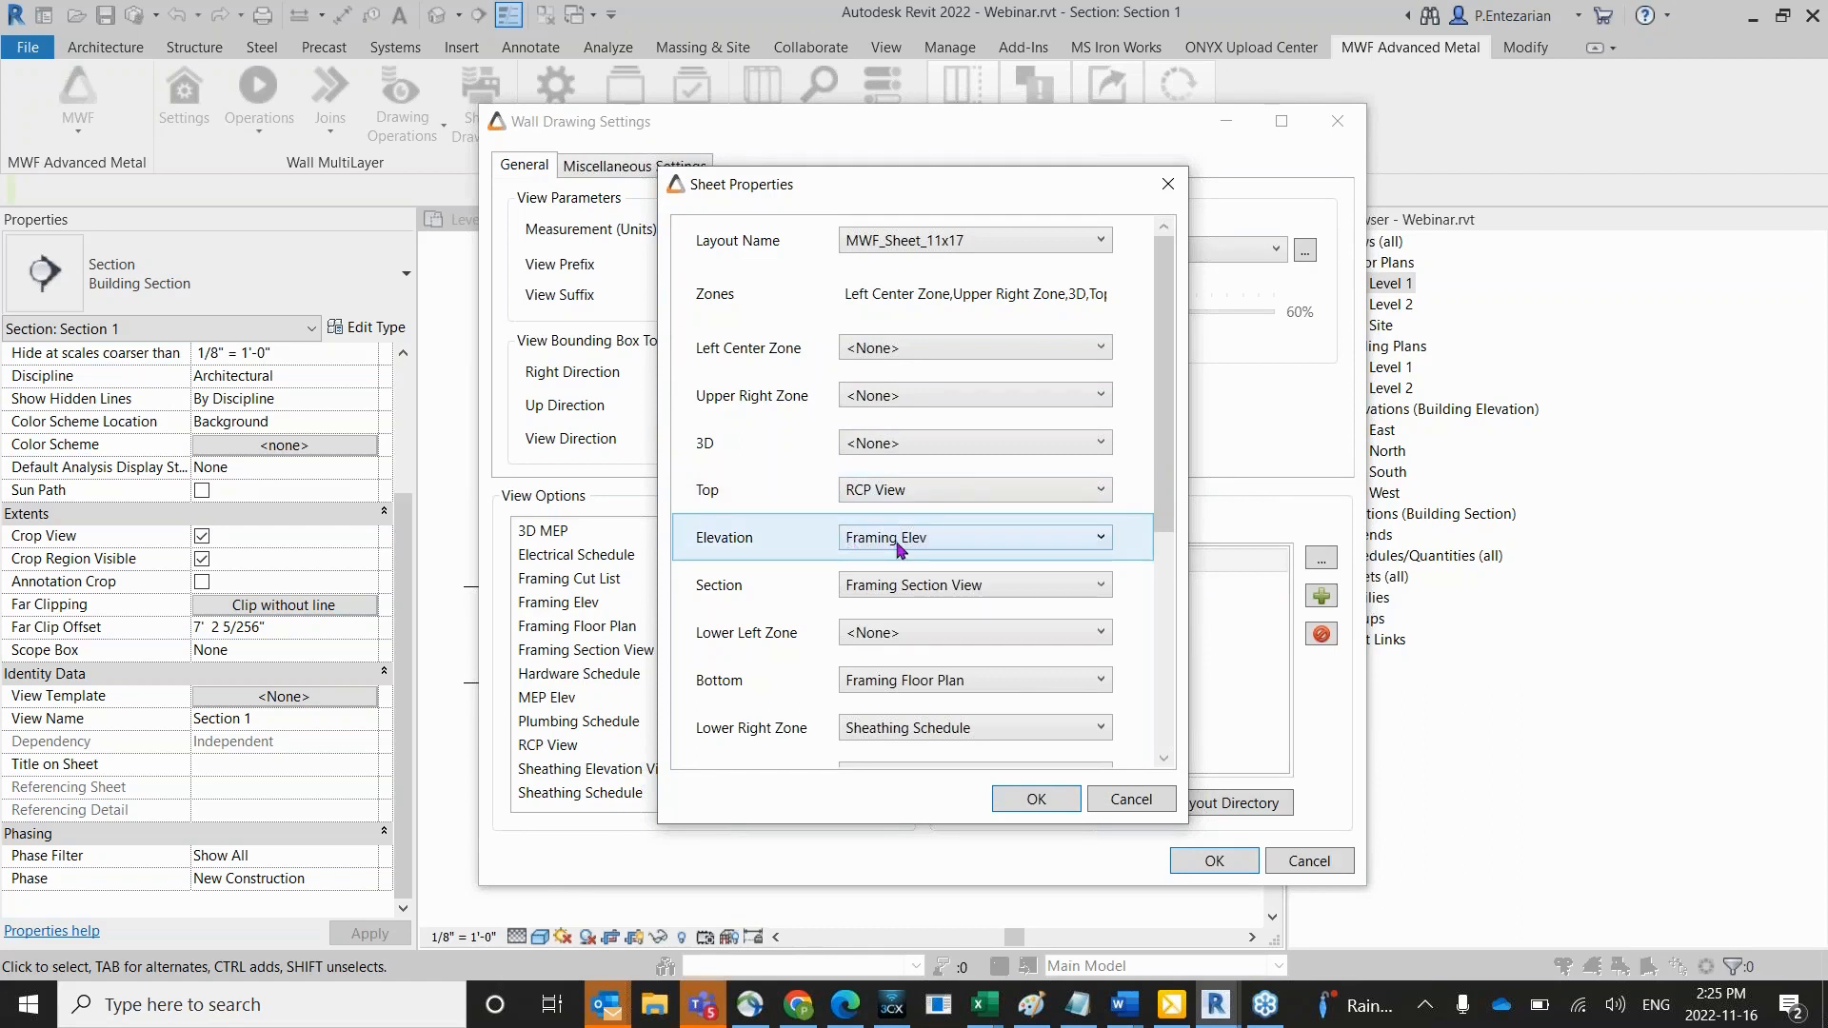
Set the Section zone and Lower Right Zone of the Framing Shop sheet to <None> and accept the sheet properties.
click(967, 586)
click(967, 611)
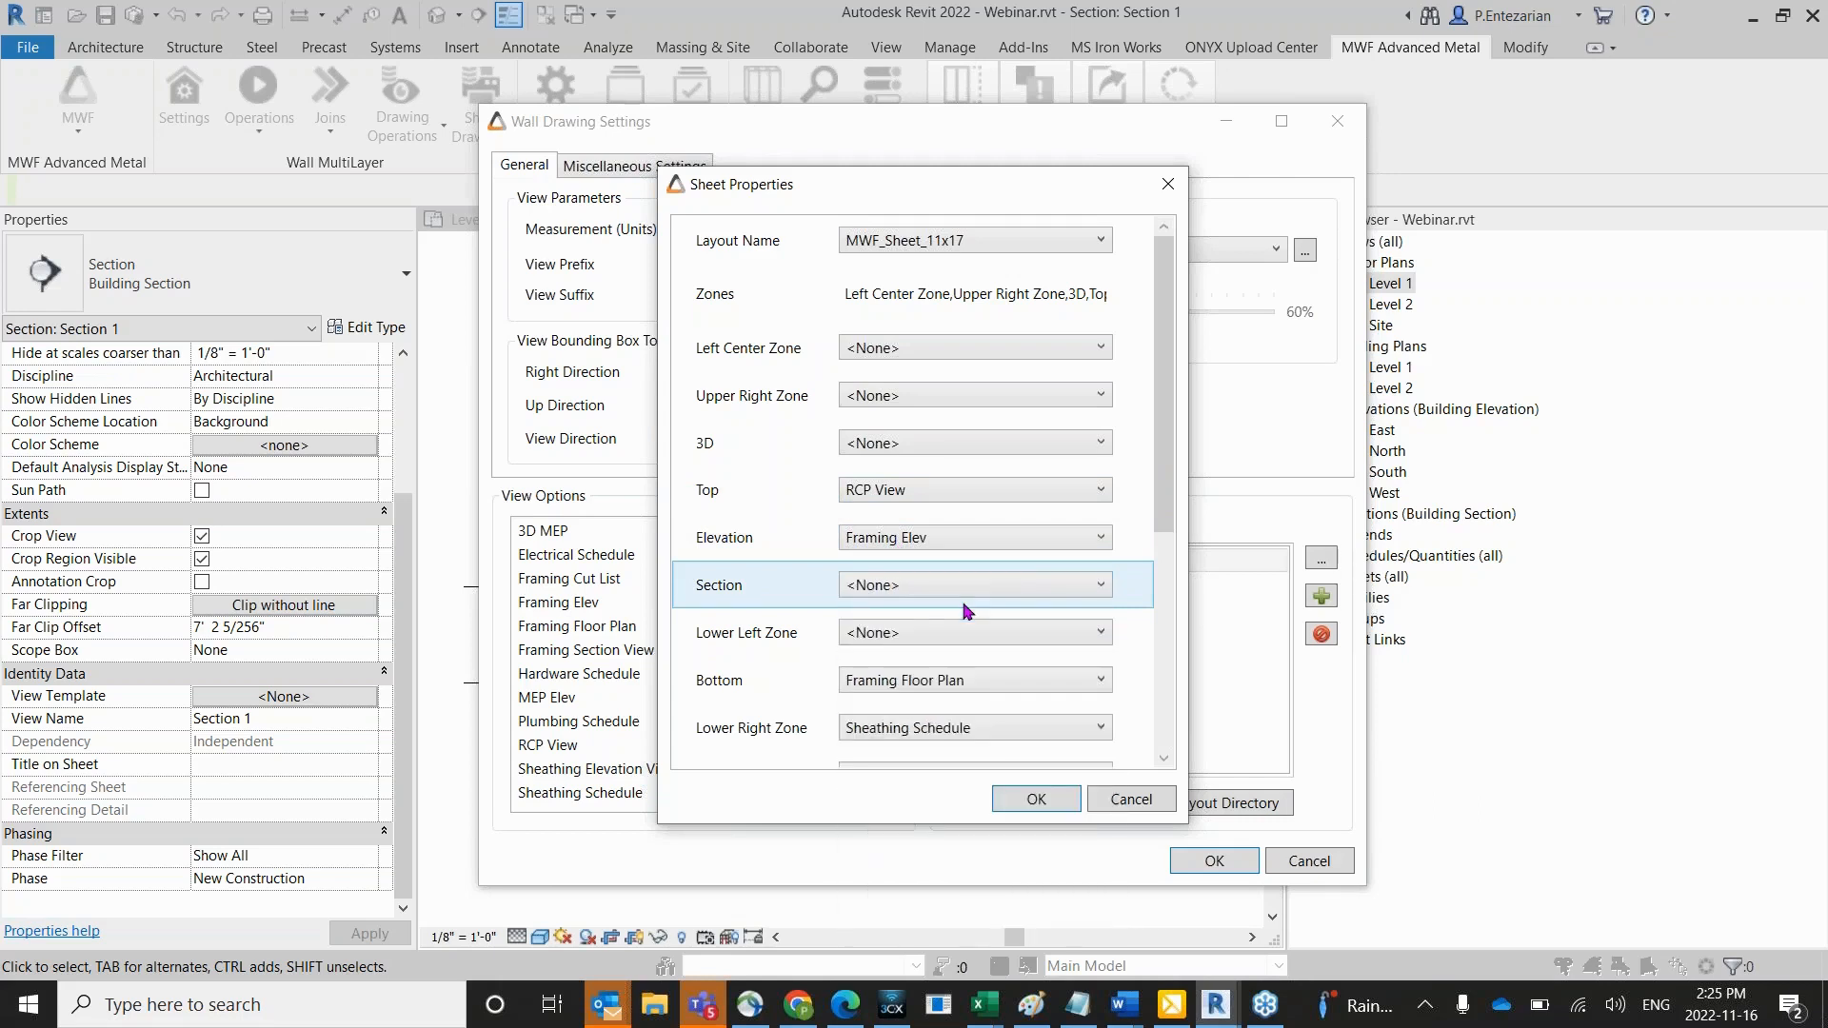
scroll(951, 614, down, 2)
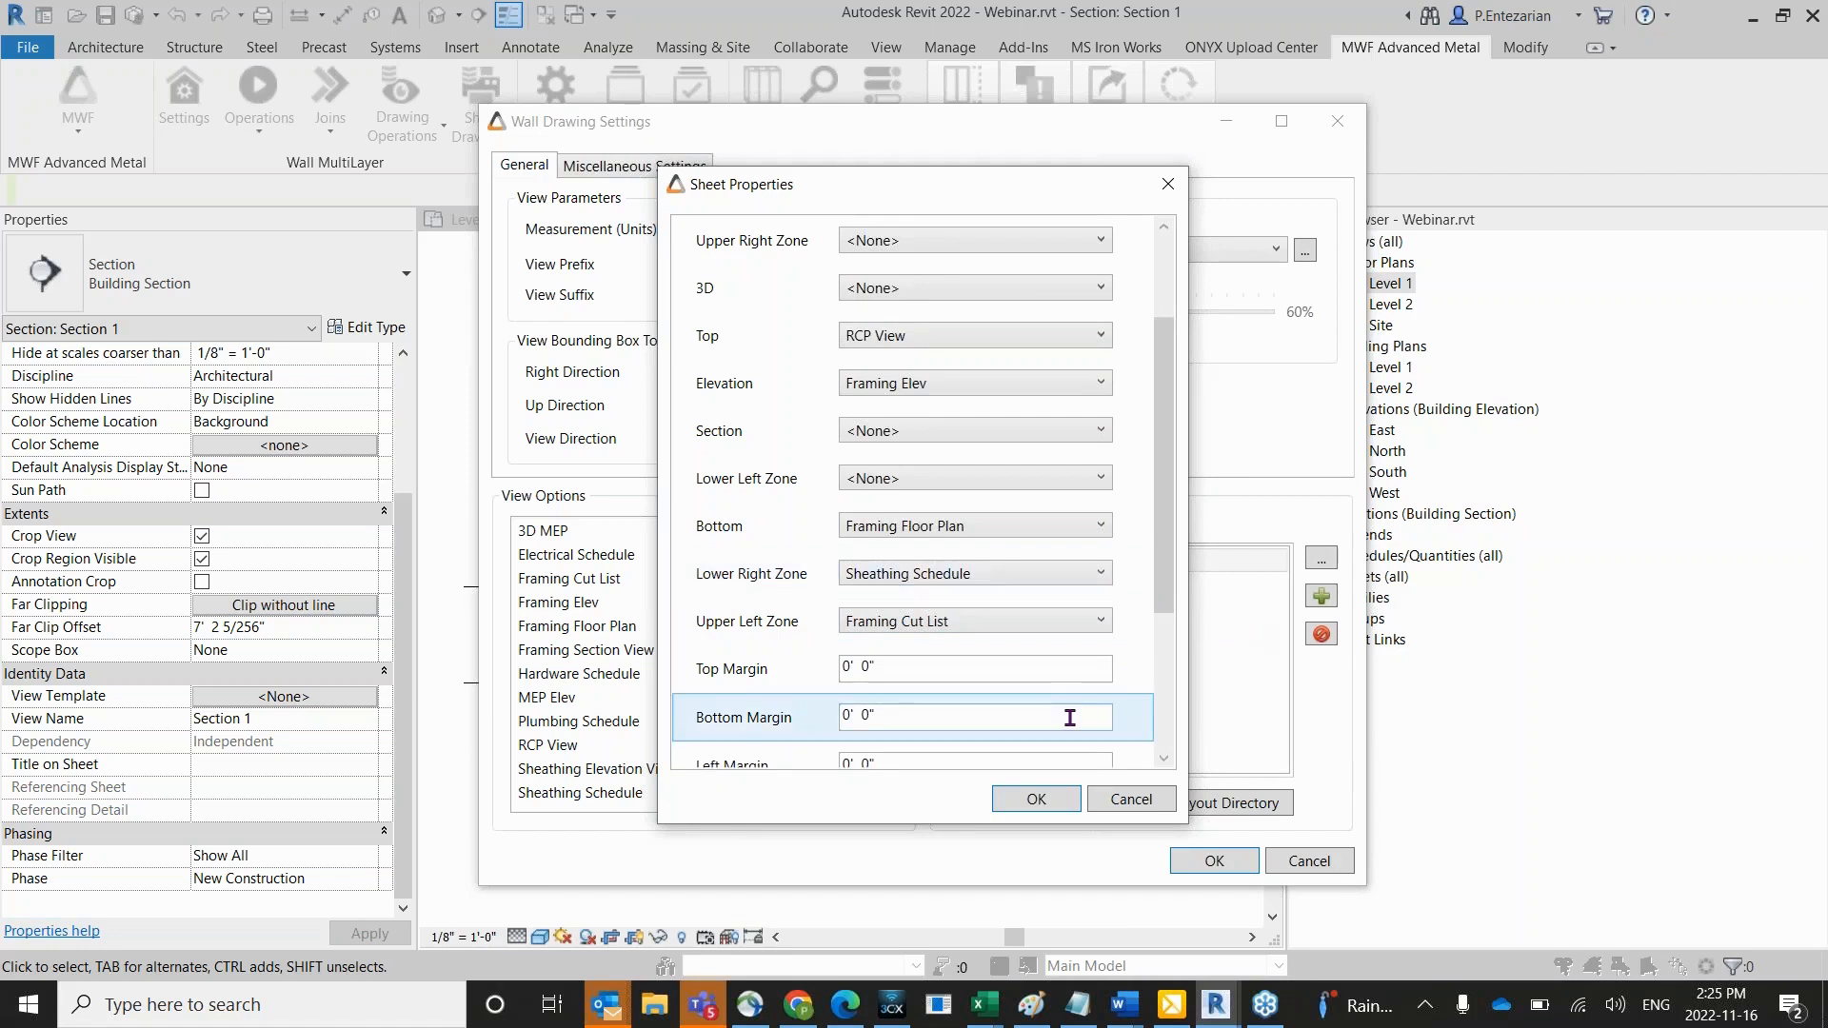
click(967, 574)
scroll(962, 667, up, 3)
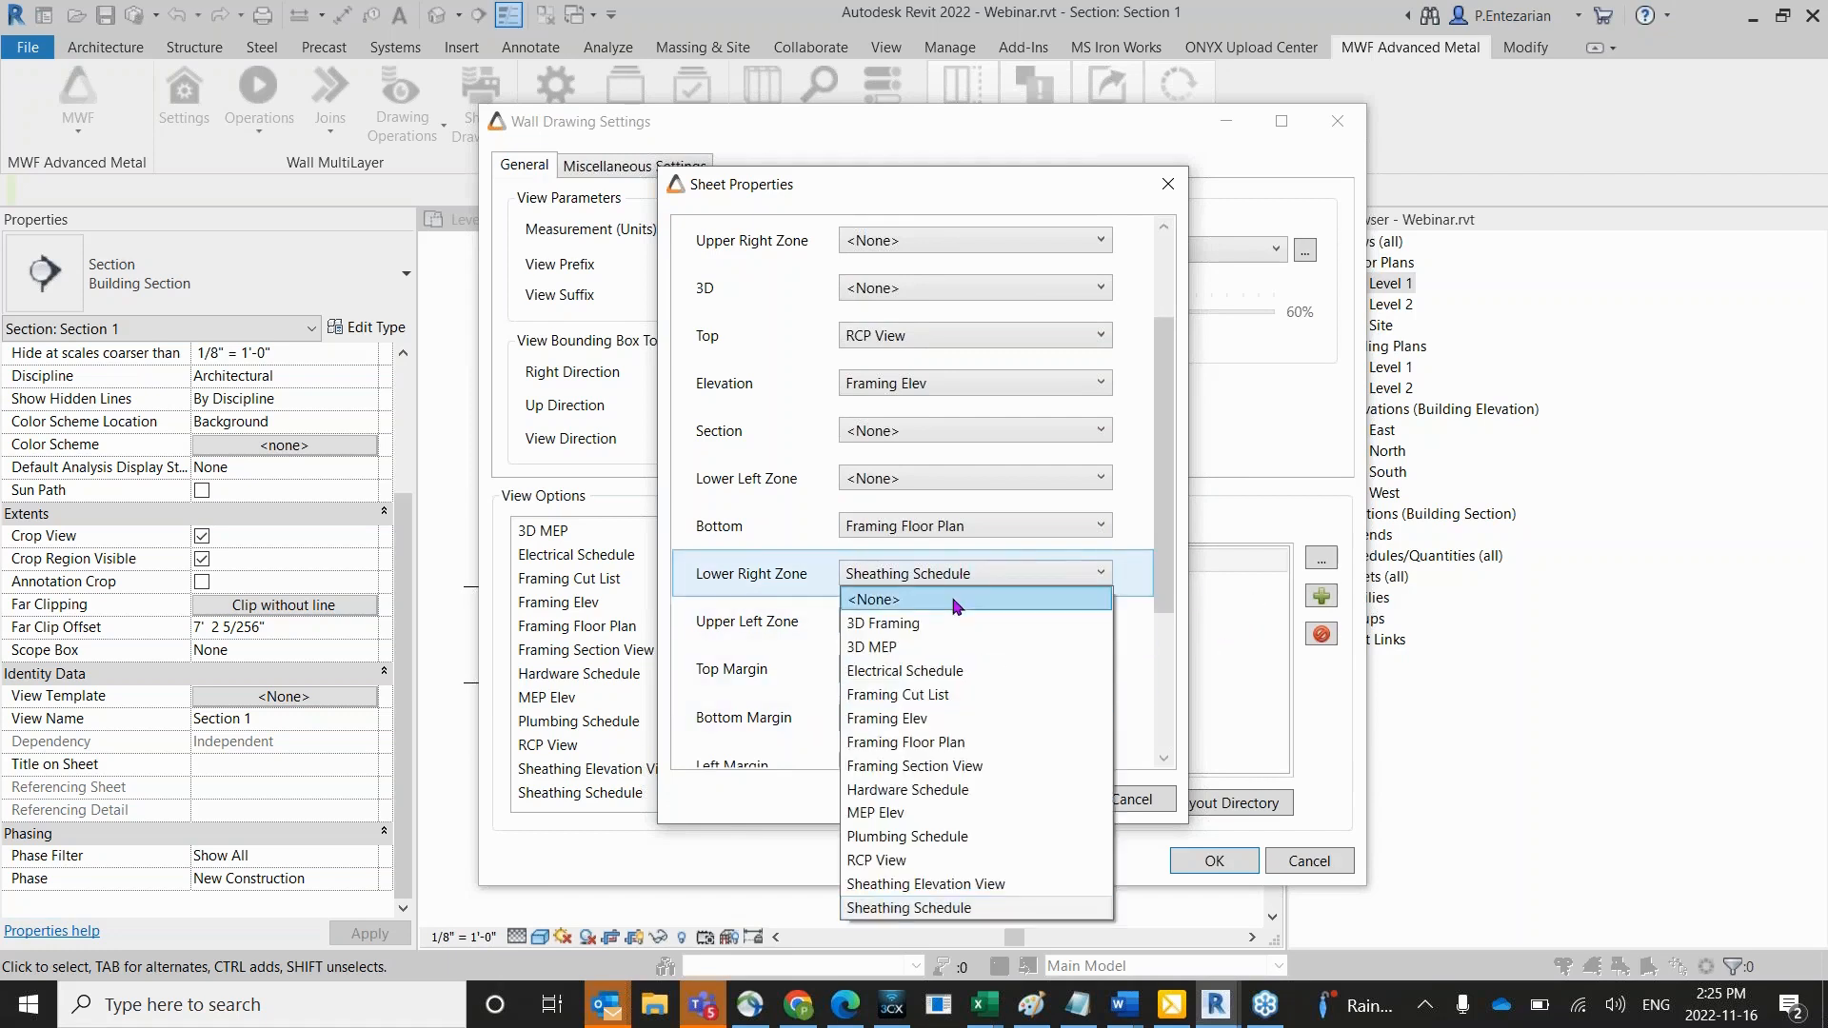
click(952, 604)
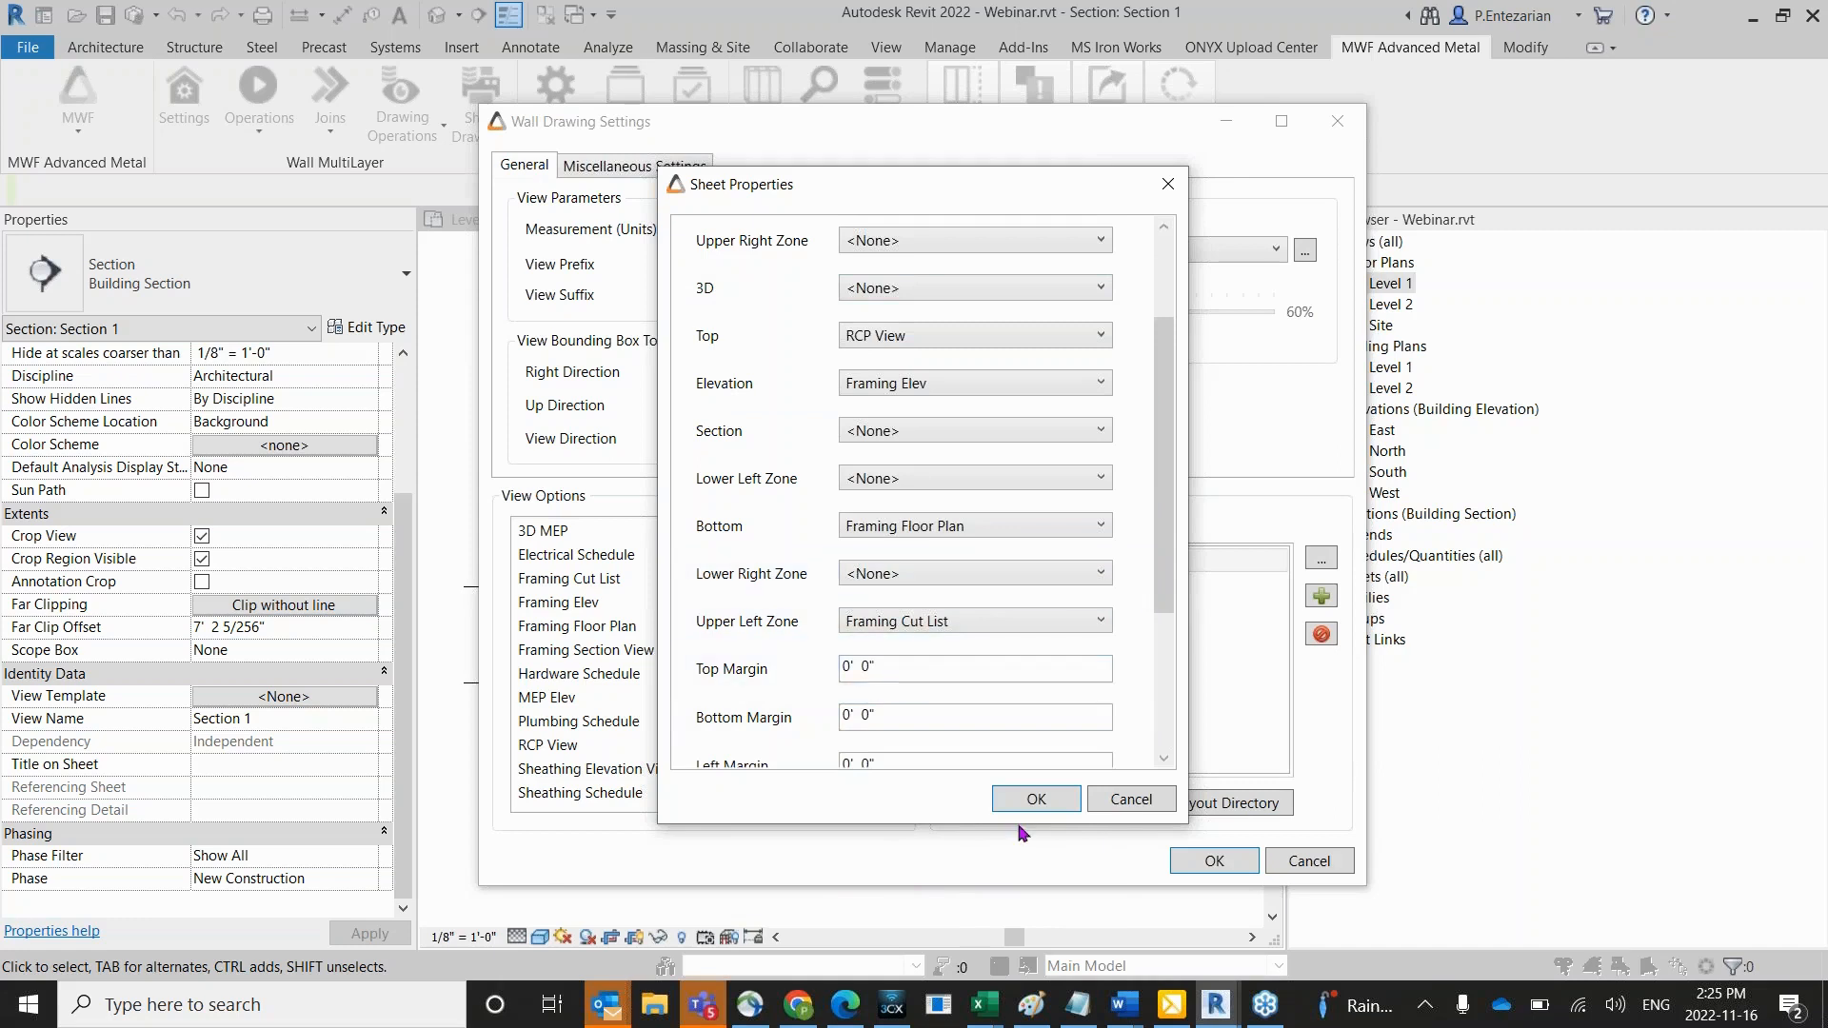
click(1035, 799)
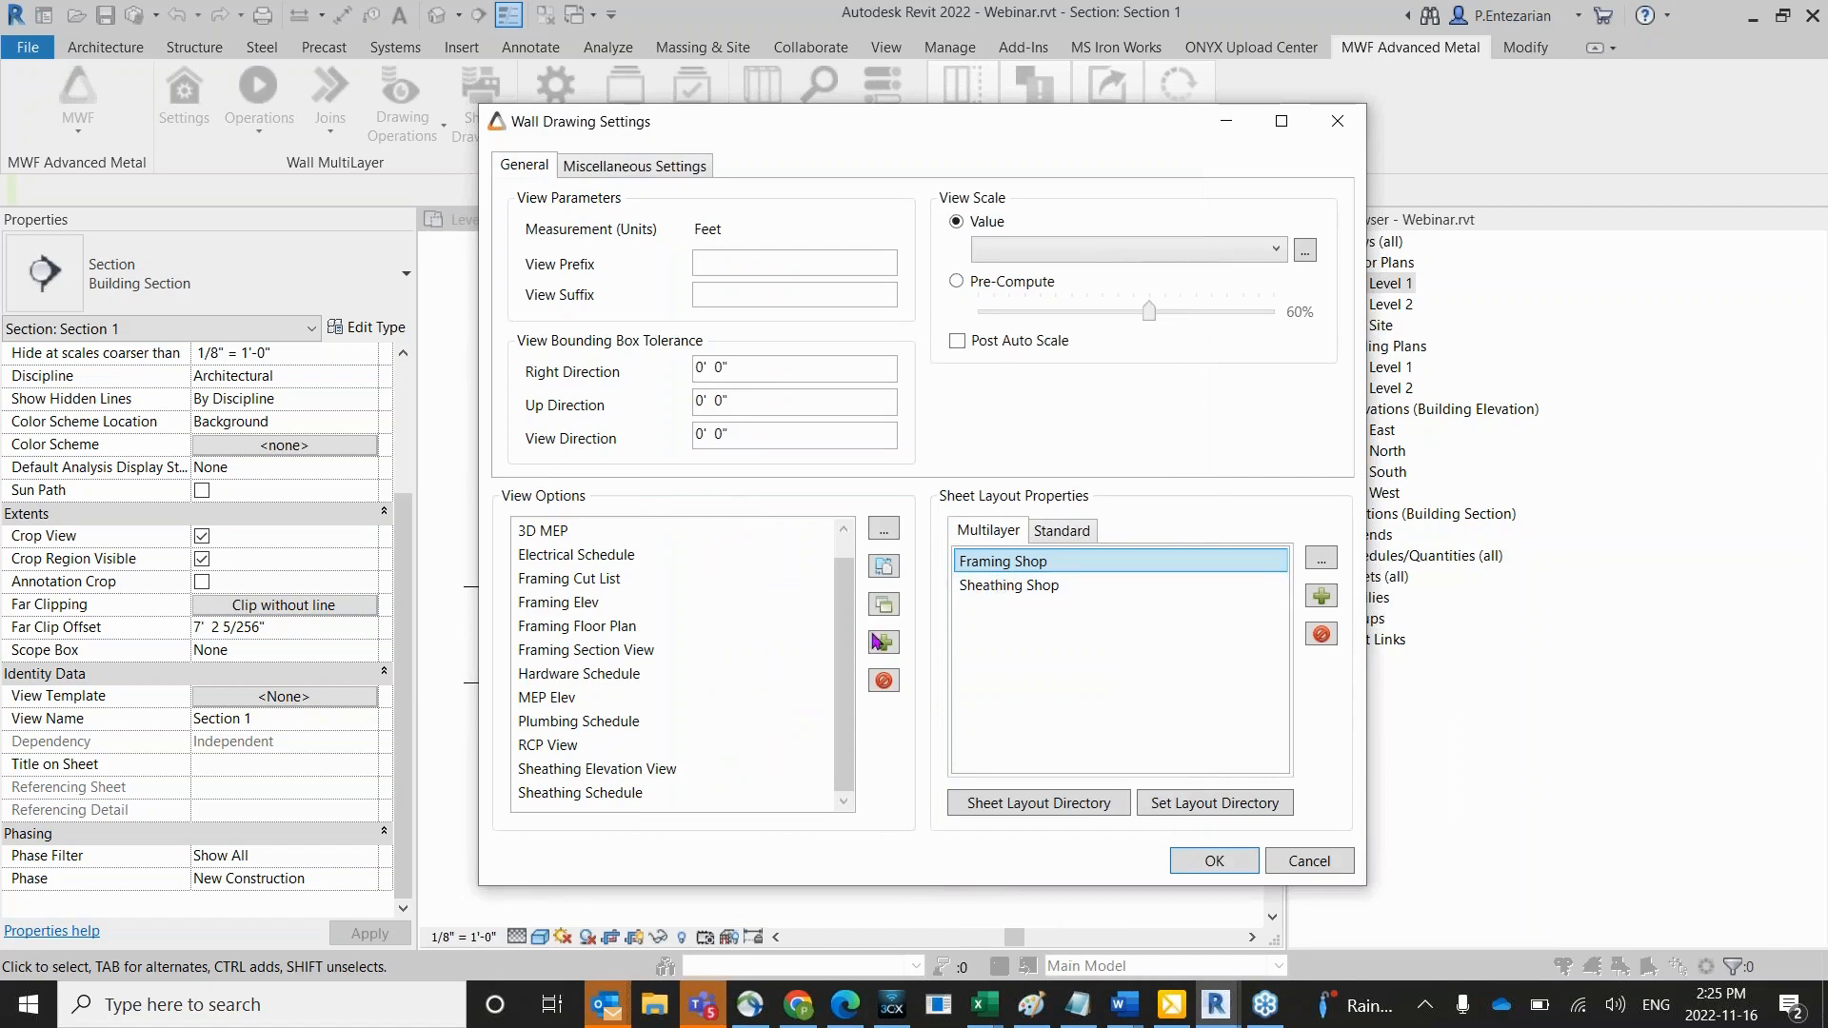
Review the Framing Floor Plan view options, including its layer selection and cut plane, and close them.
double_click(607, 633)
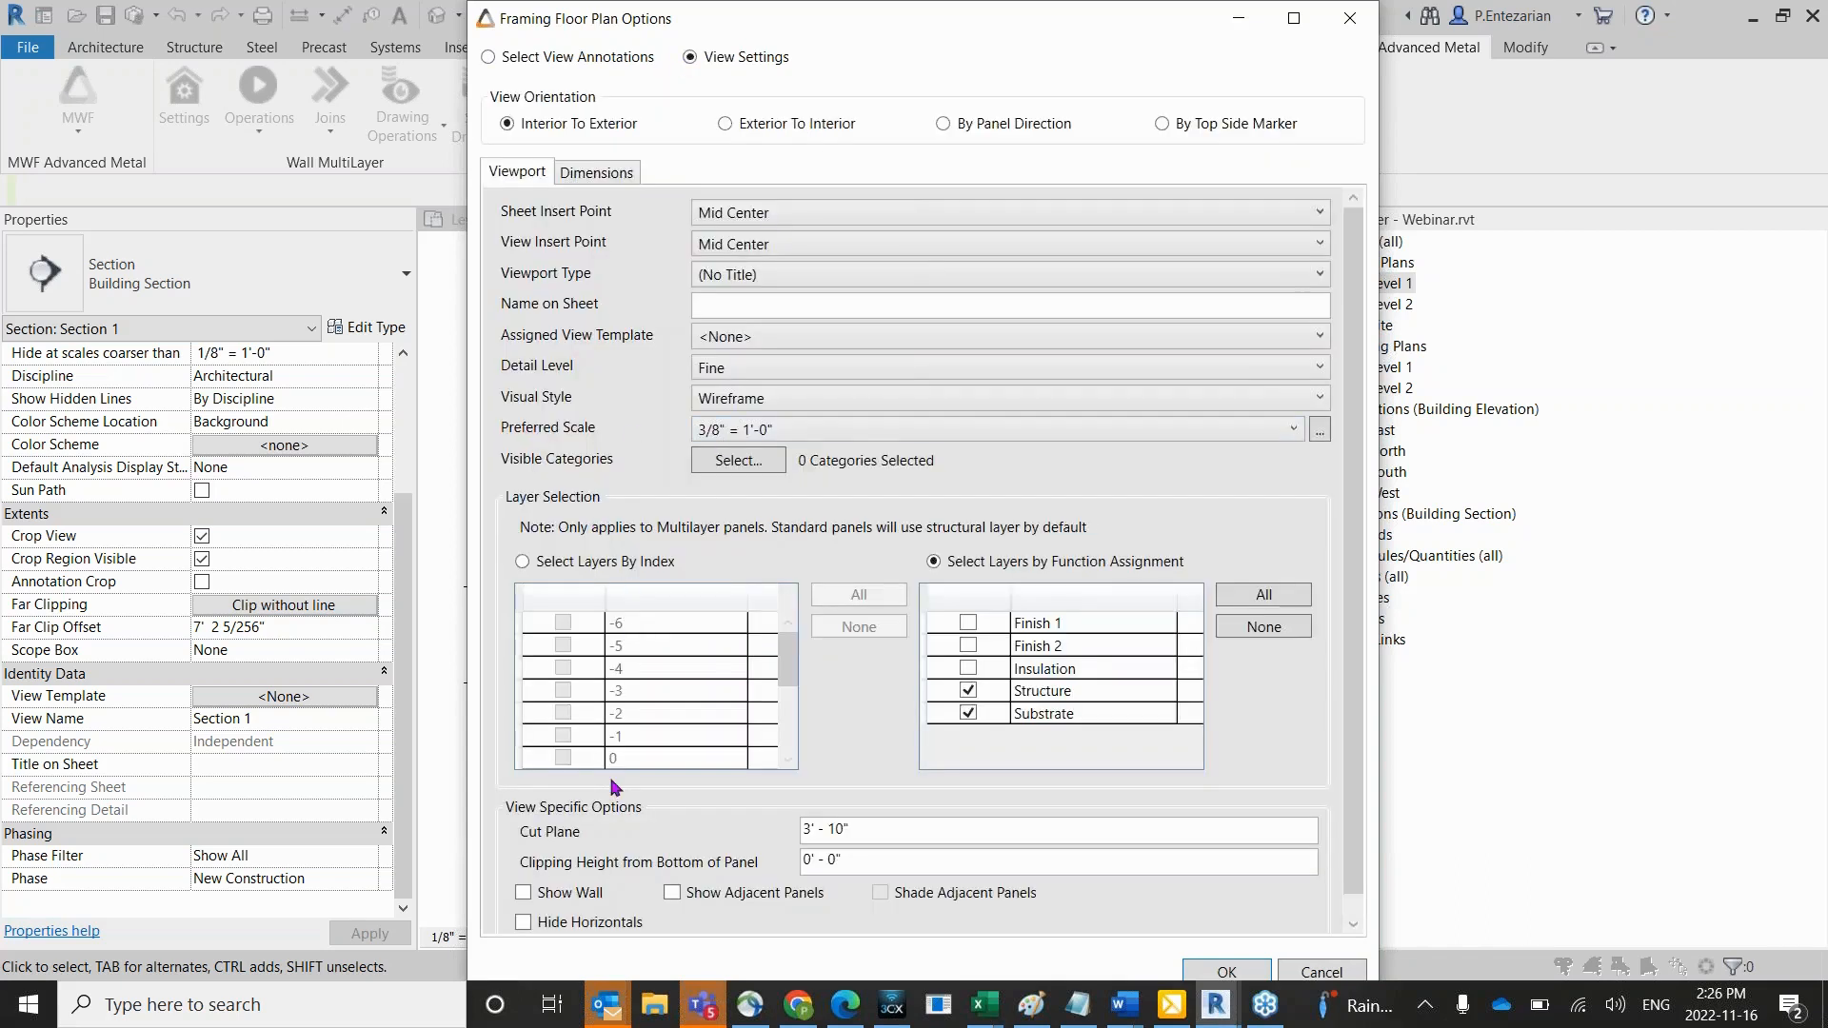
click(1227, 972)
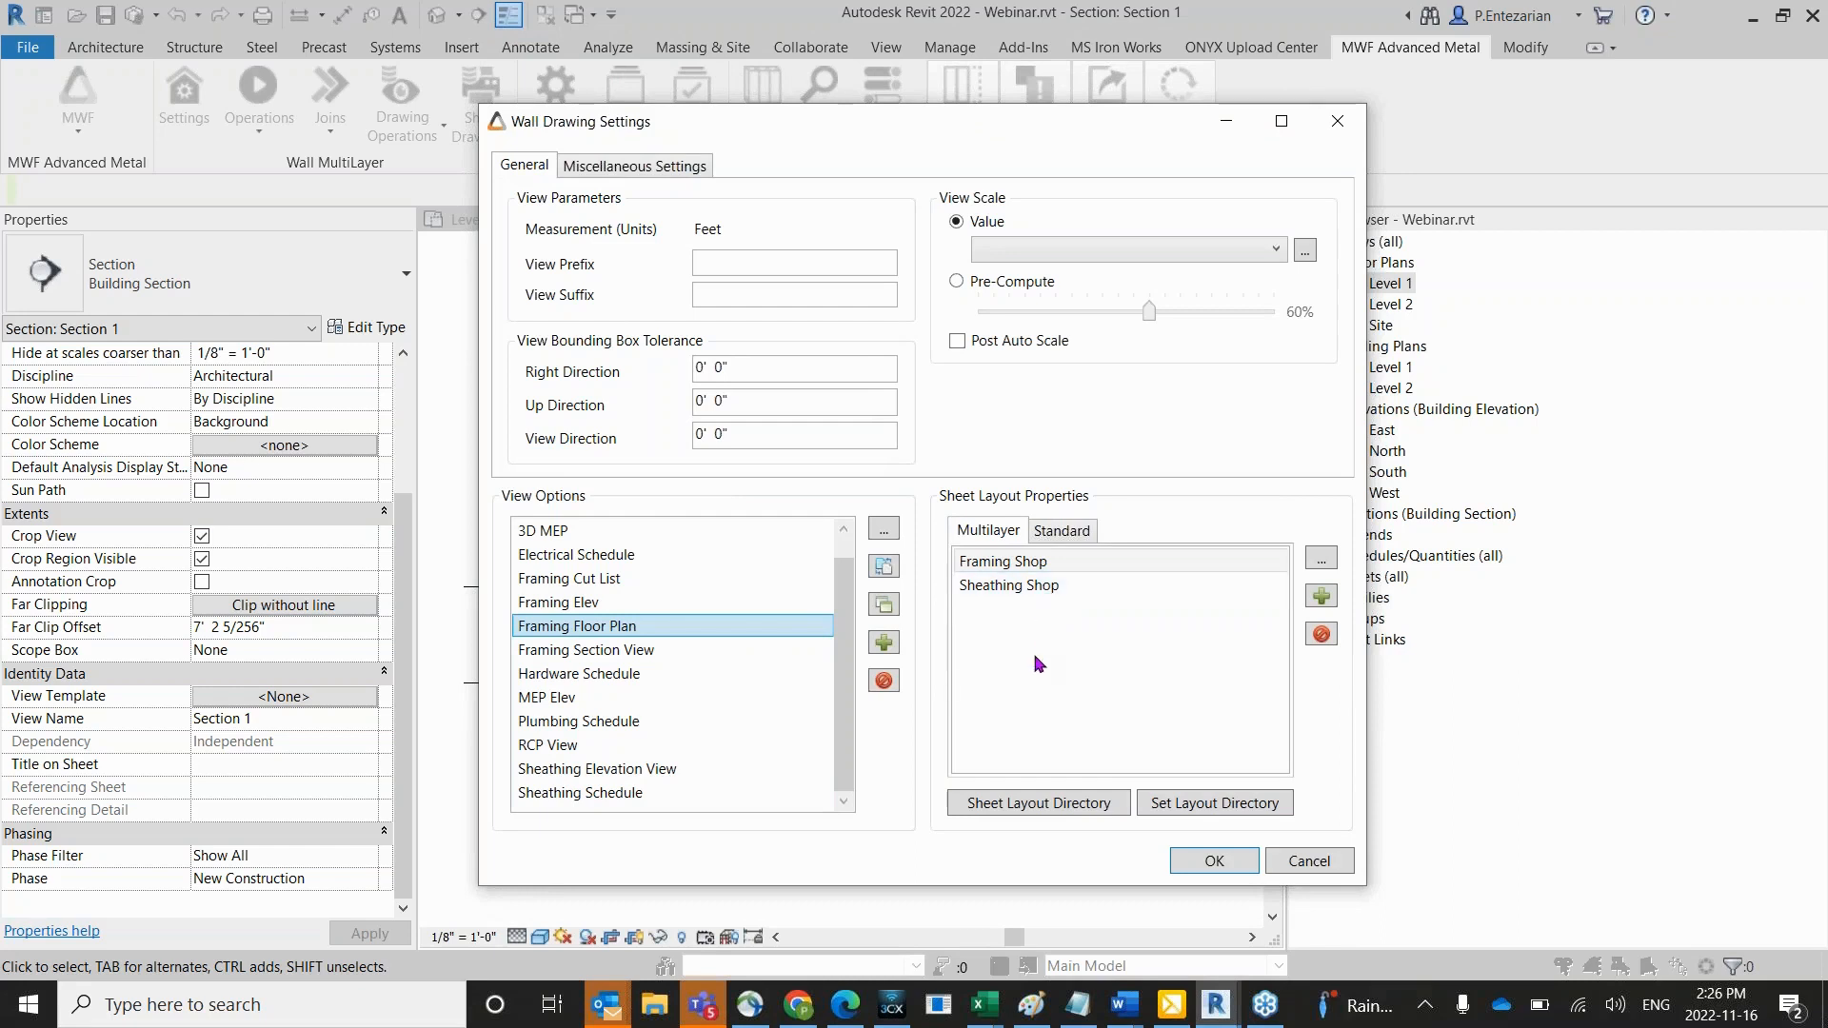
Enable running Distribution Strategy Type A before drawing generation and accept the wall drawing settings.
click(636, 165)
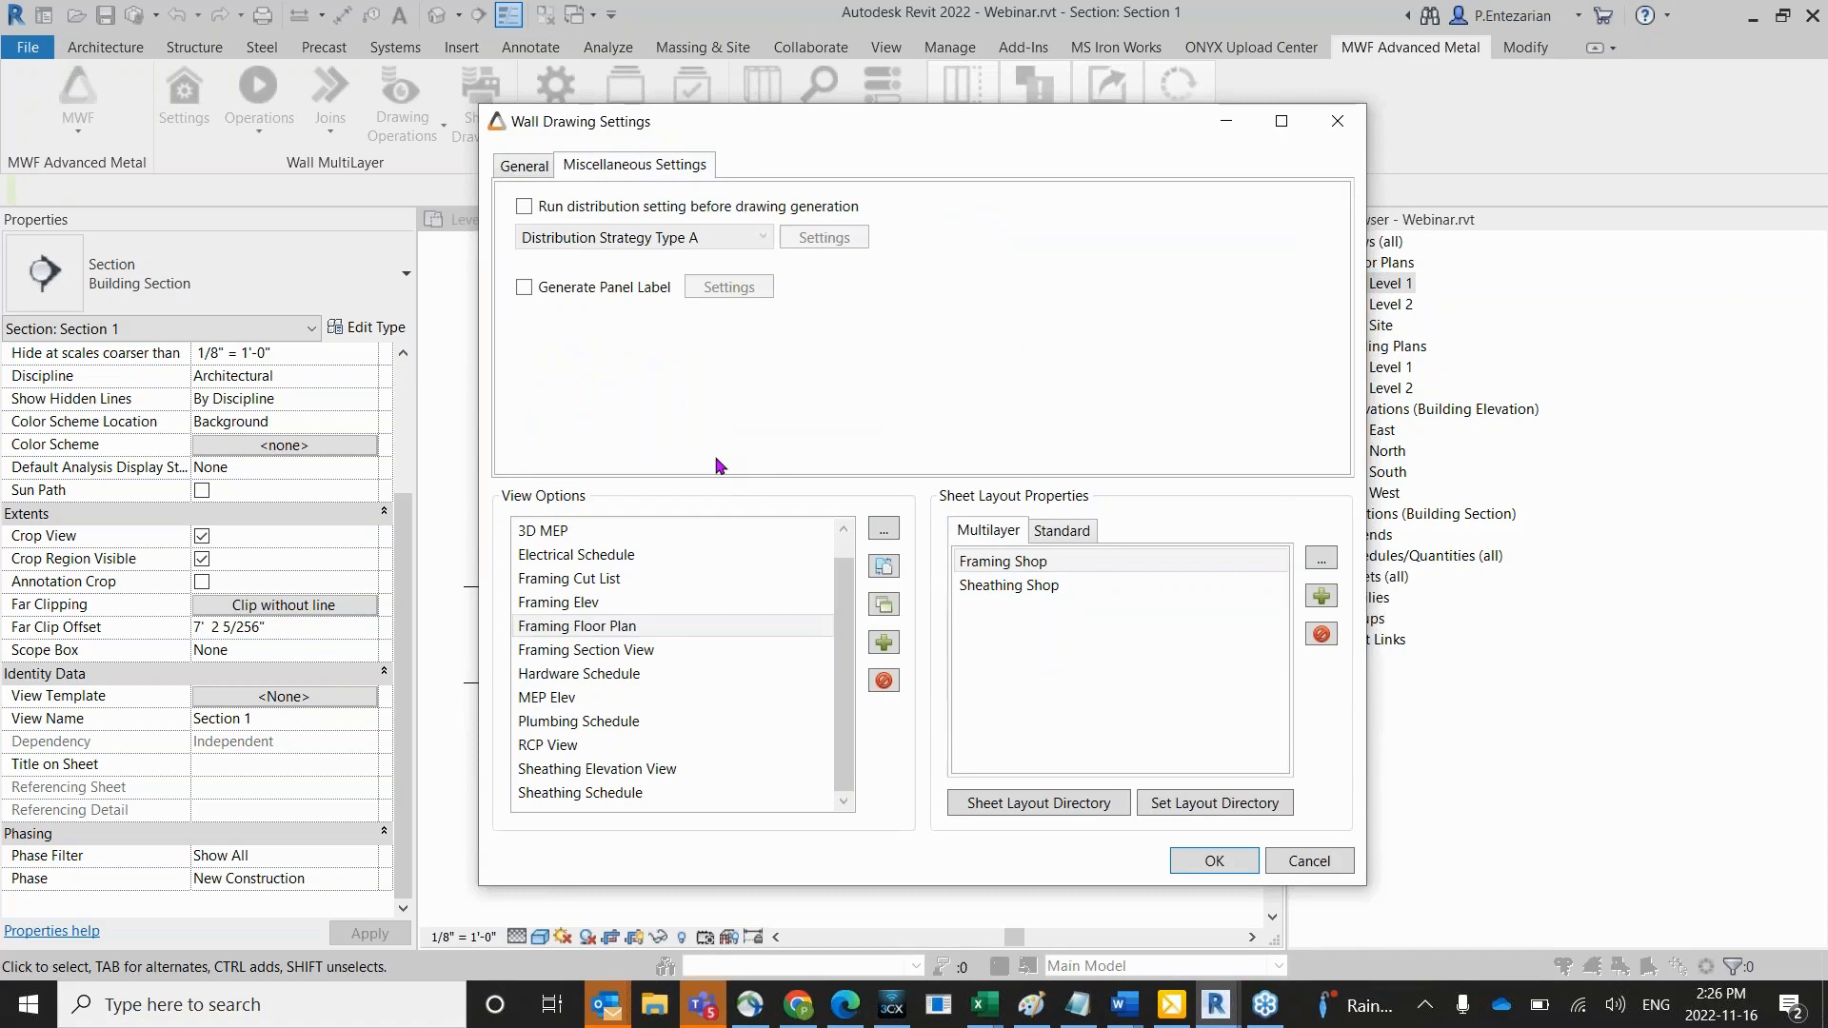
drag(882, 130, 839, 255)
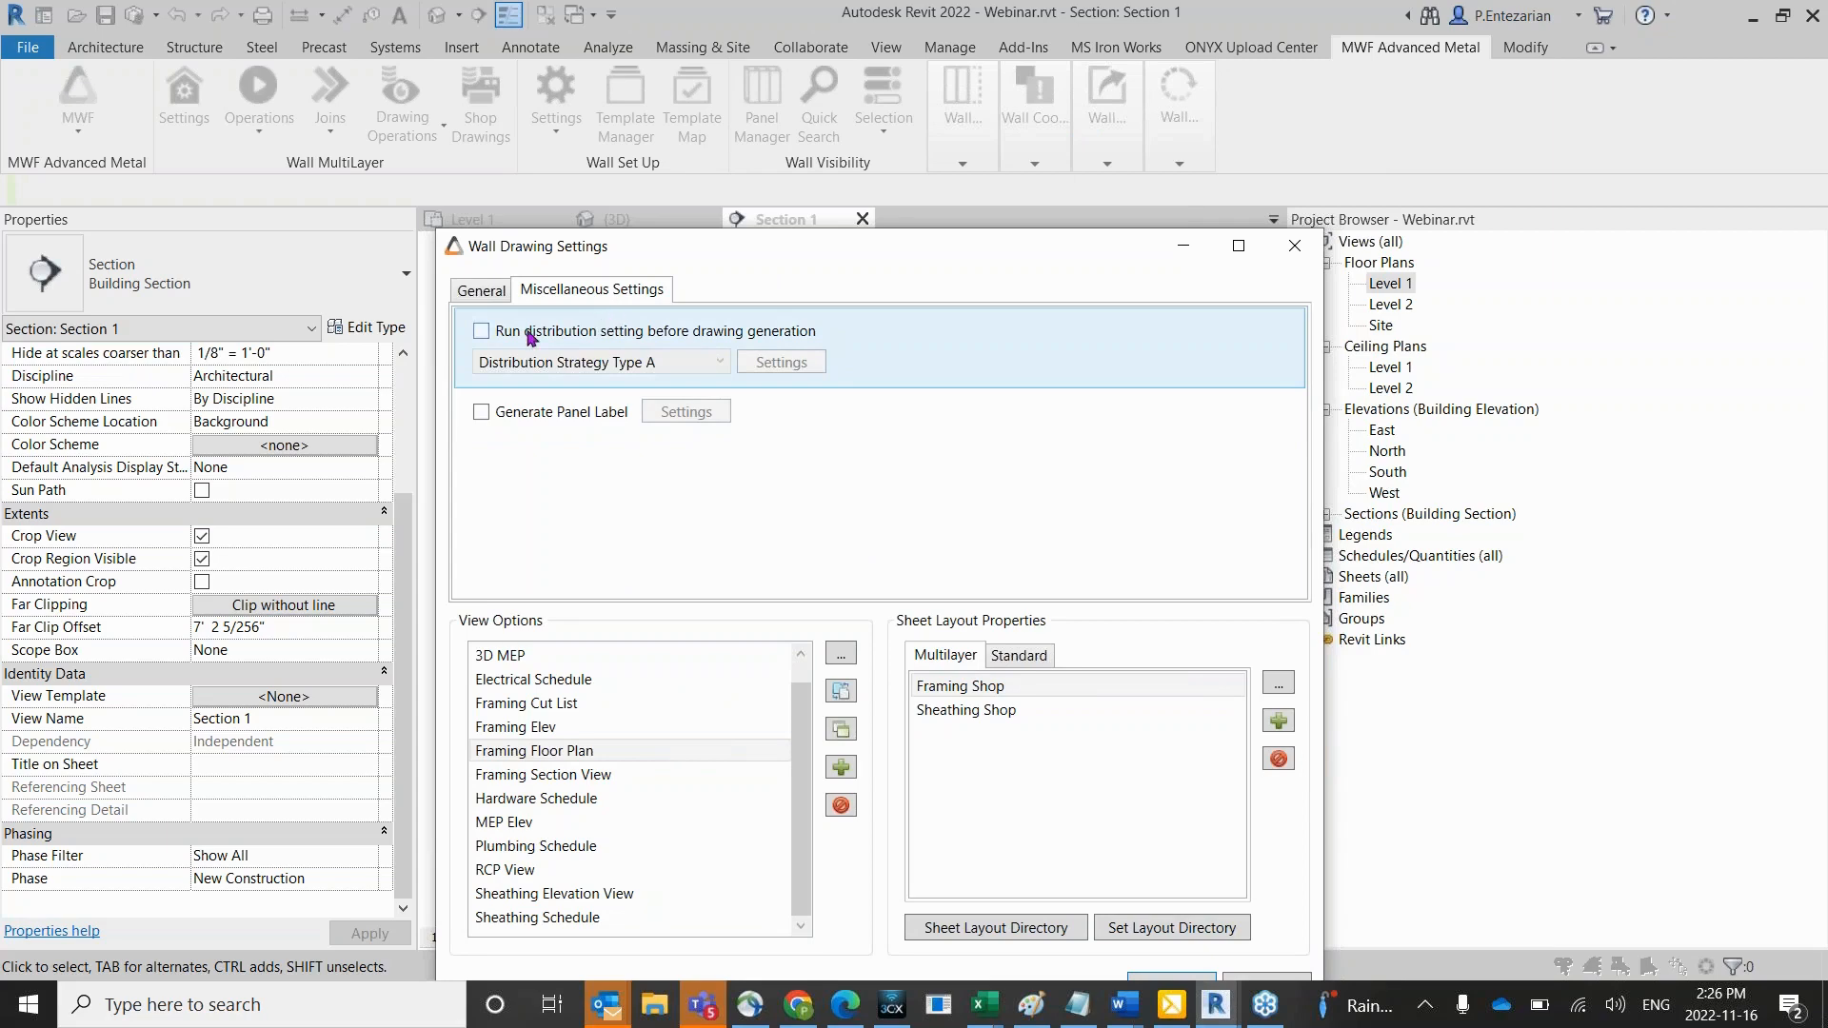
click(480, 330)
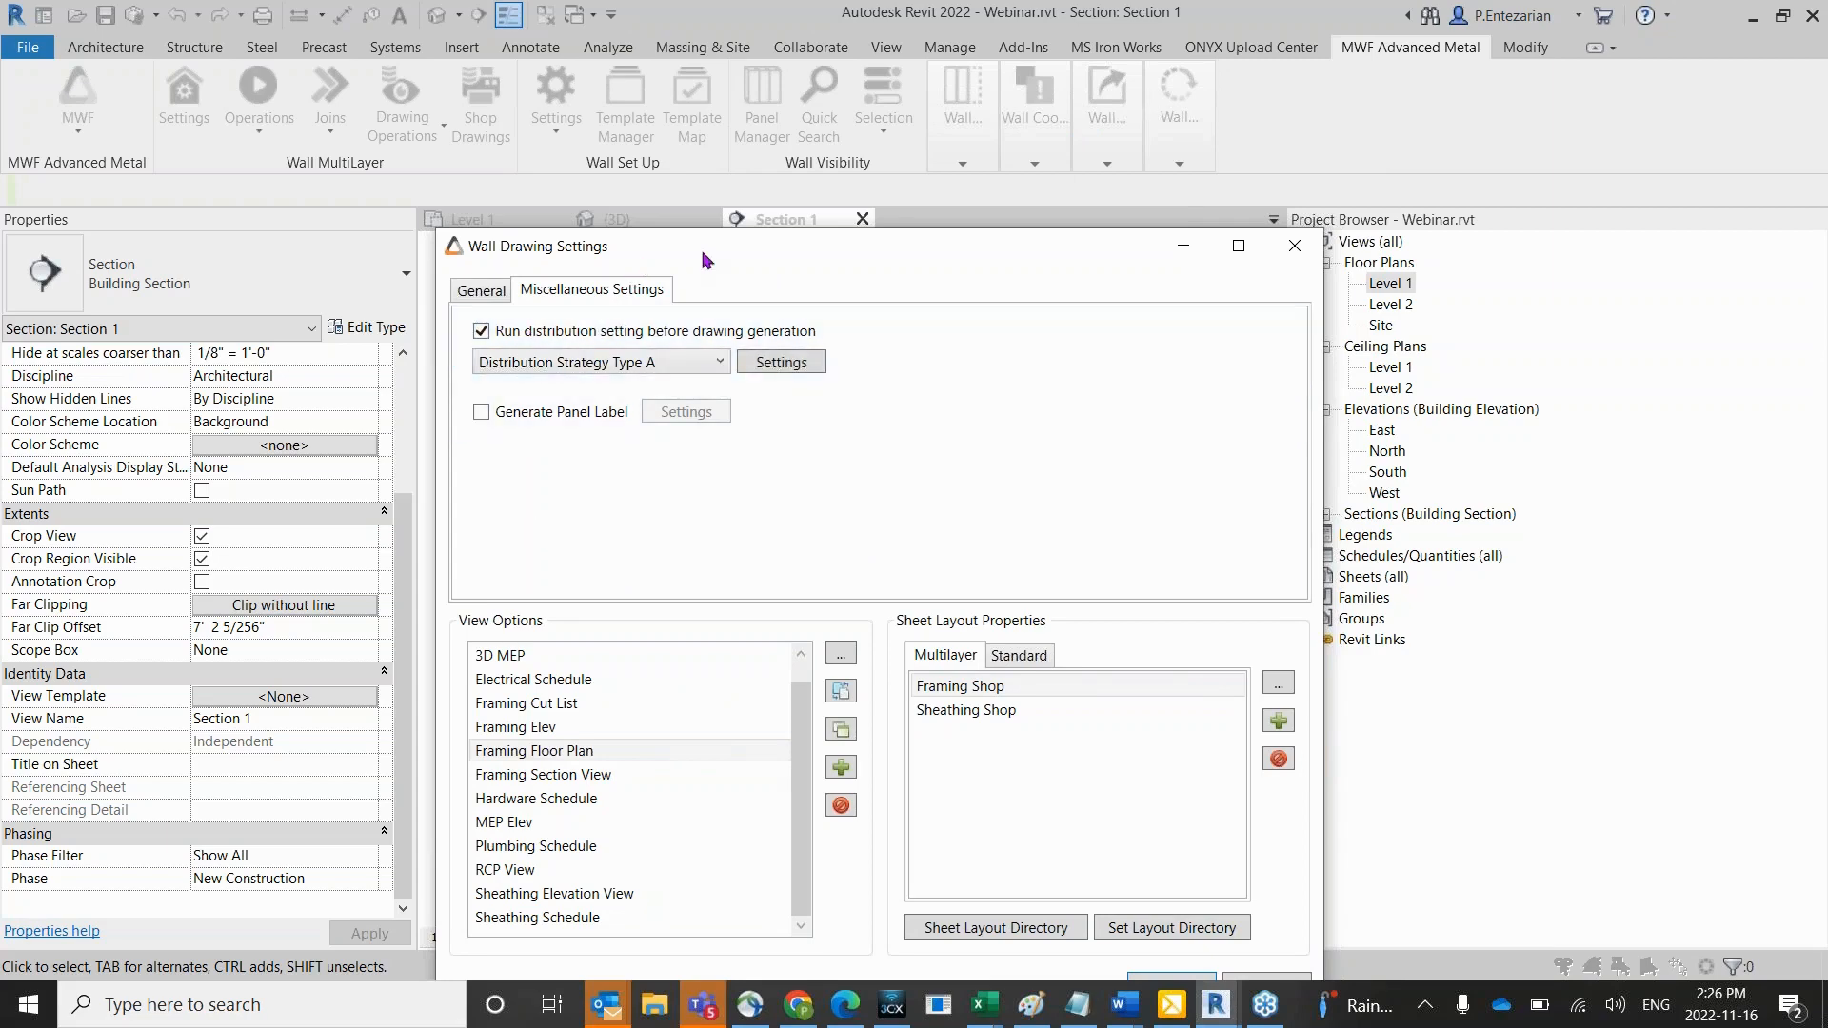
drag(706, 257, 700, 104)
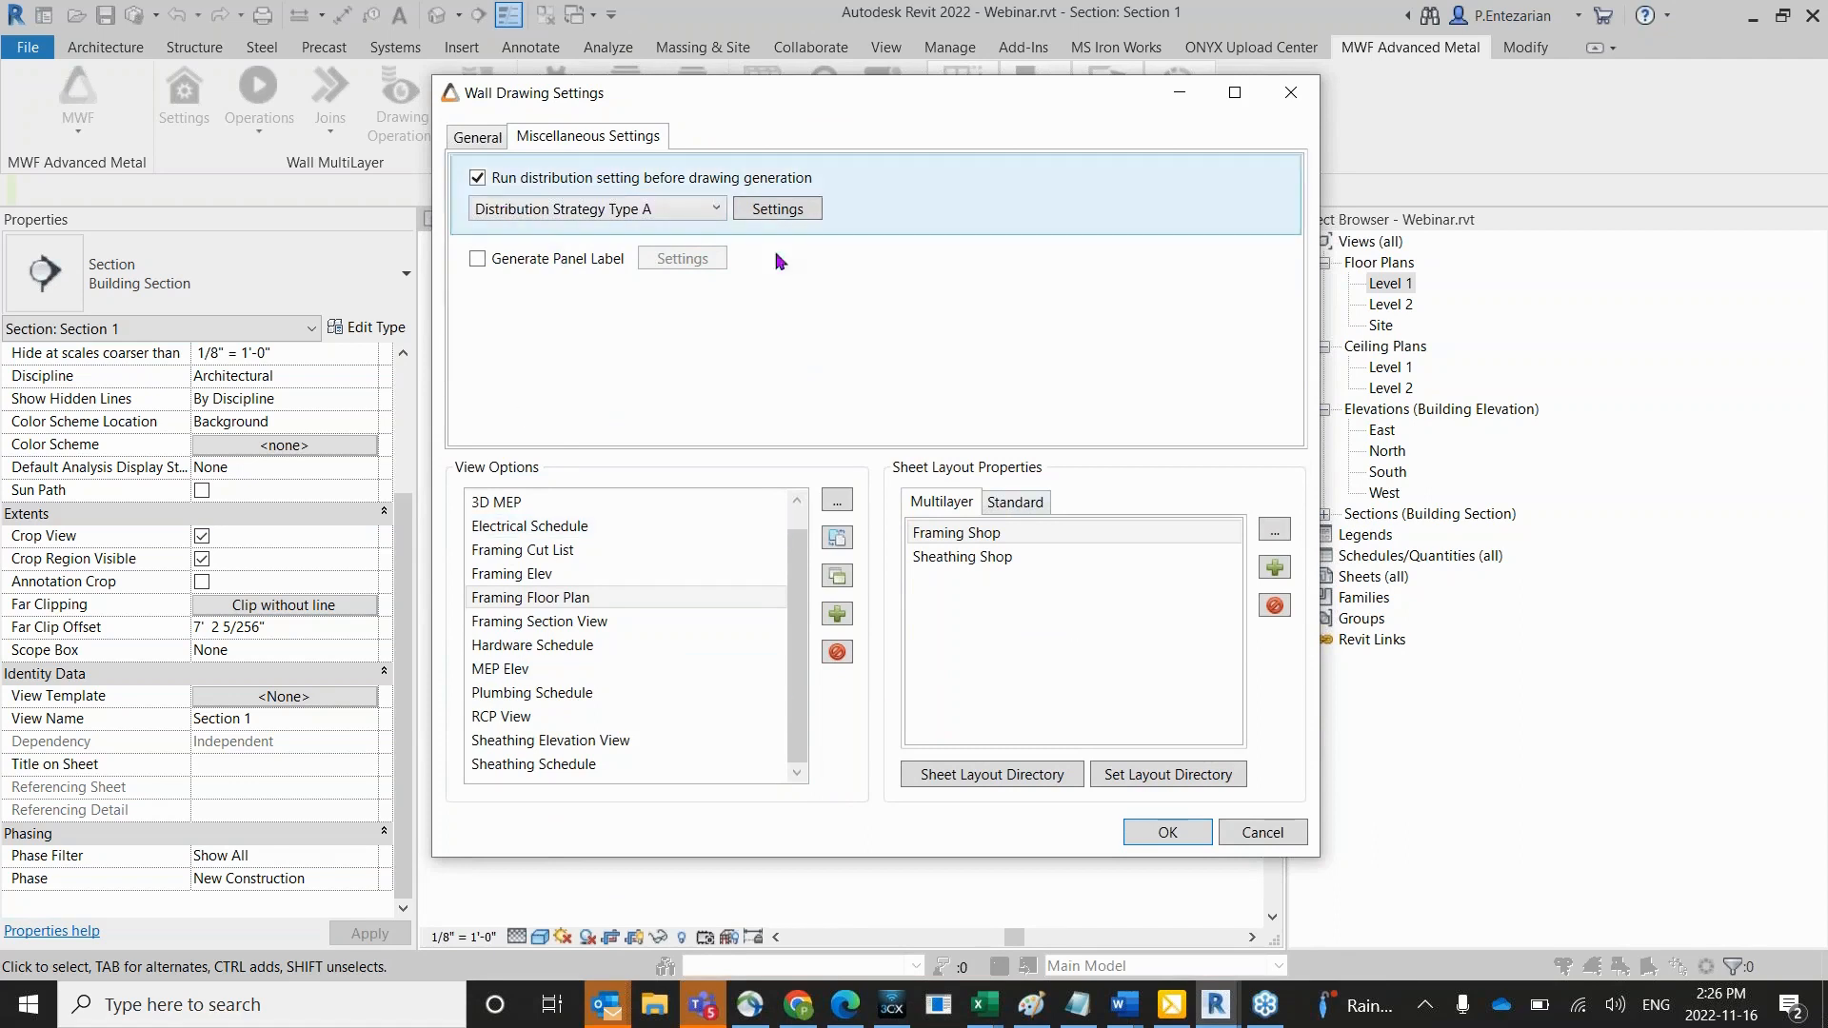
click(1167, 831)
click(1094, 682)
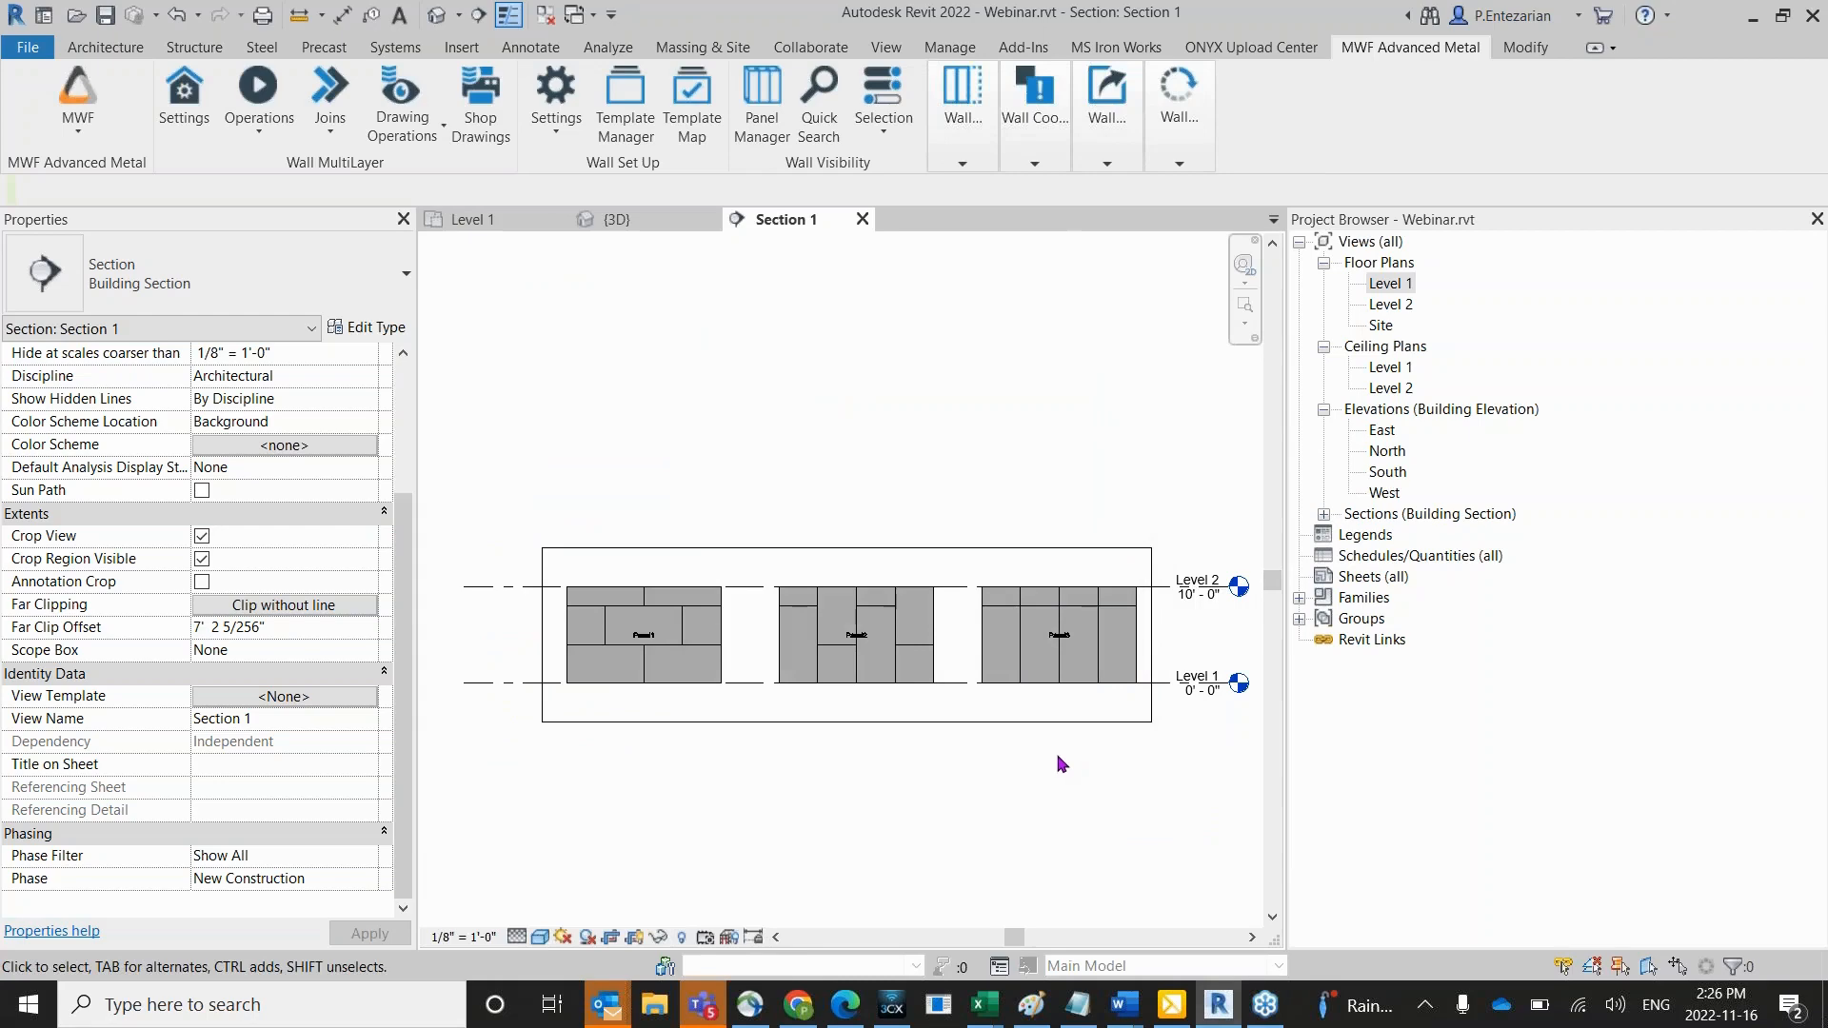
Generate shop drawings for the three labelled wall panels with the MWF Shops 11x17 (Default) settings, overriding existing ones.
click(1063, 640)
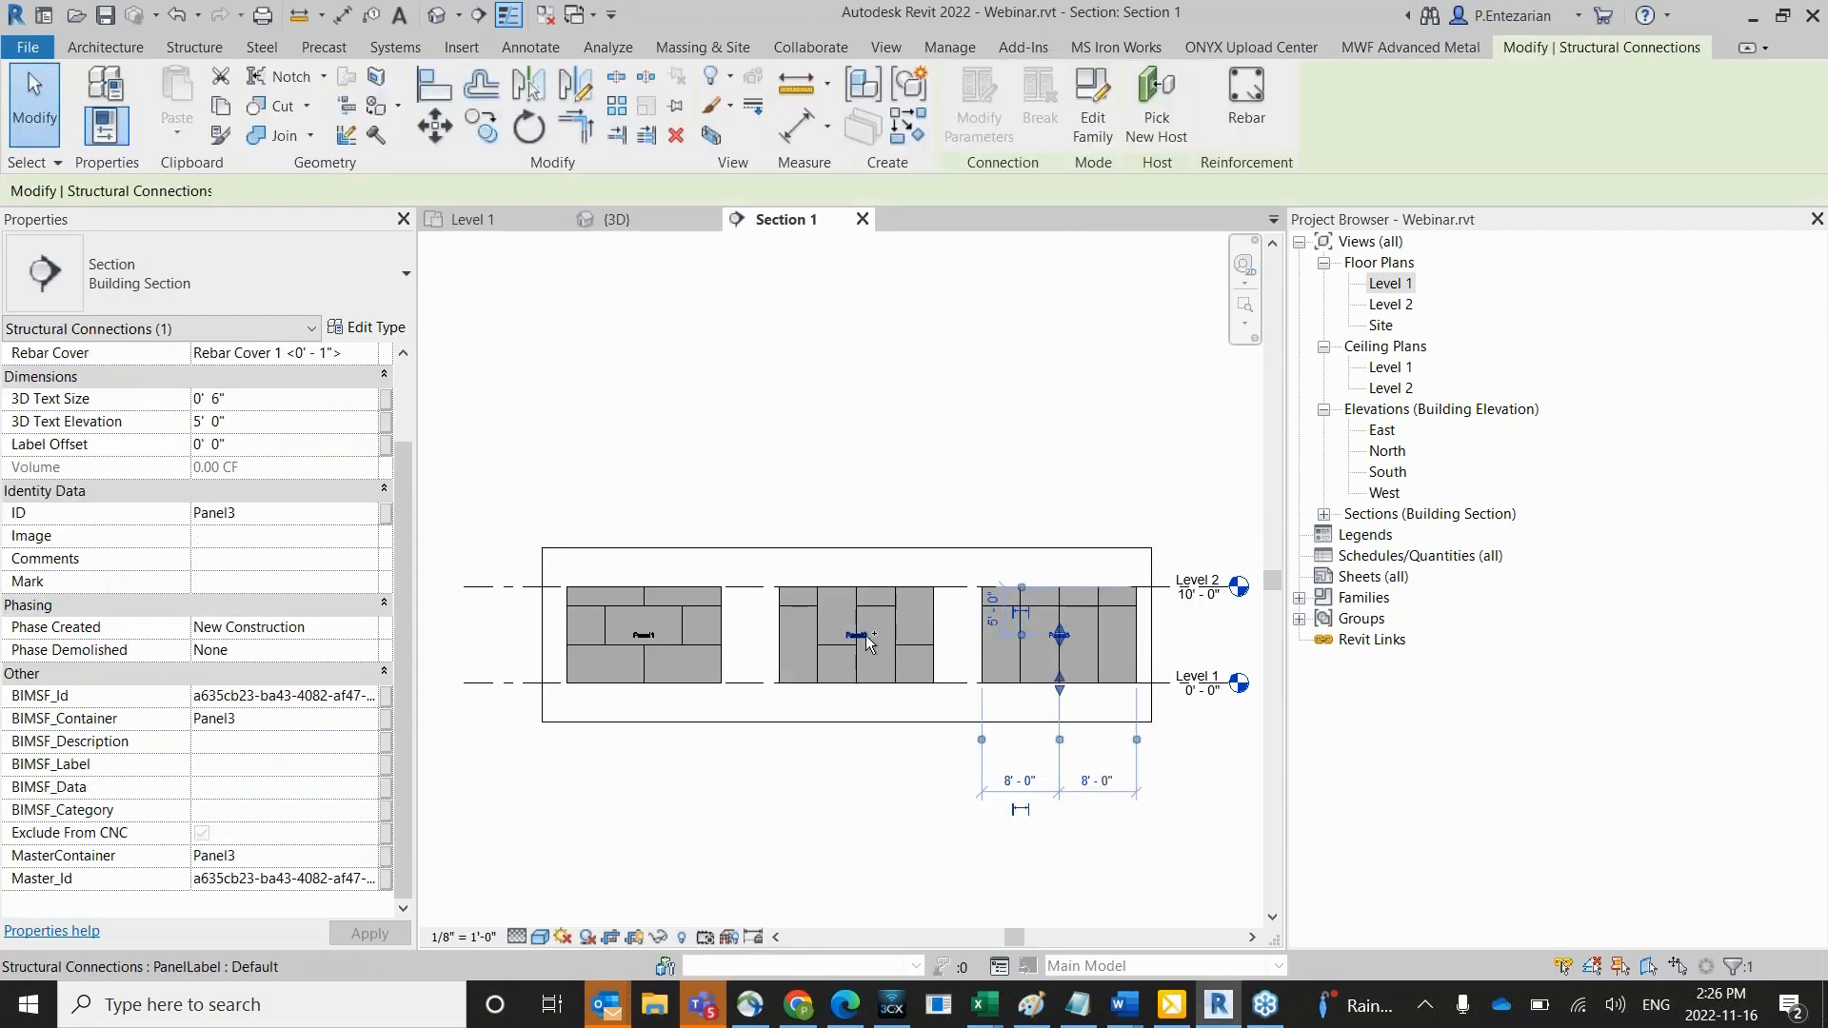
ctrl+click(862, 636)
ctrl+click(648, 630)
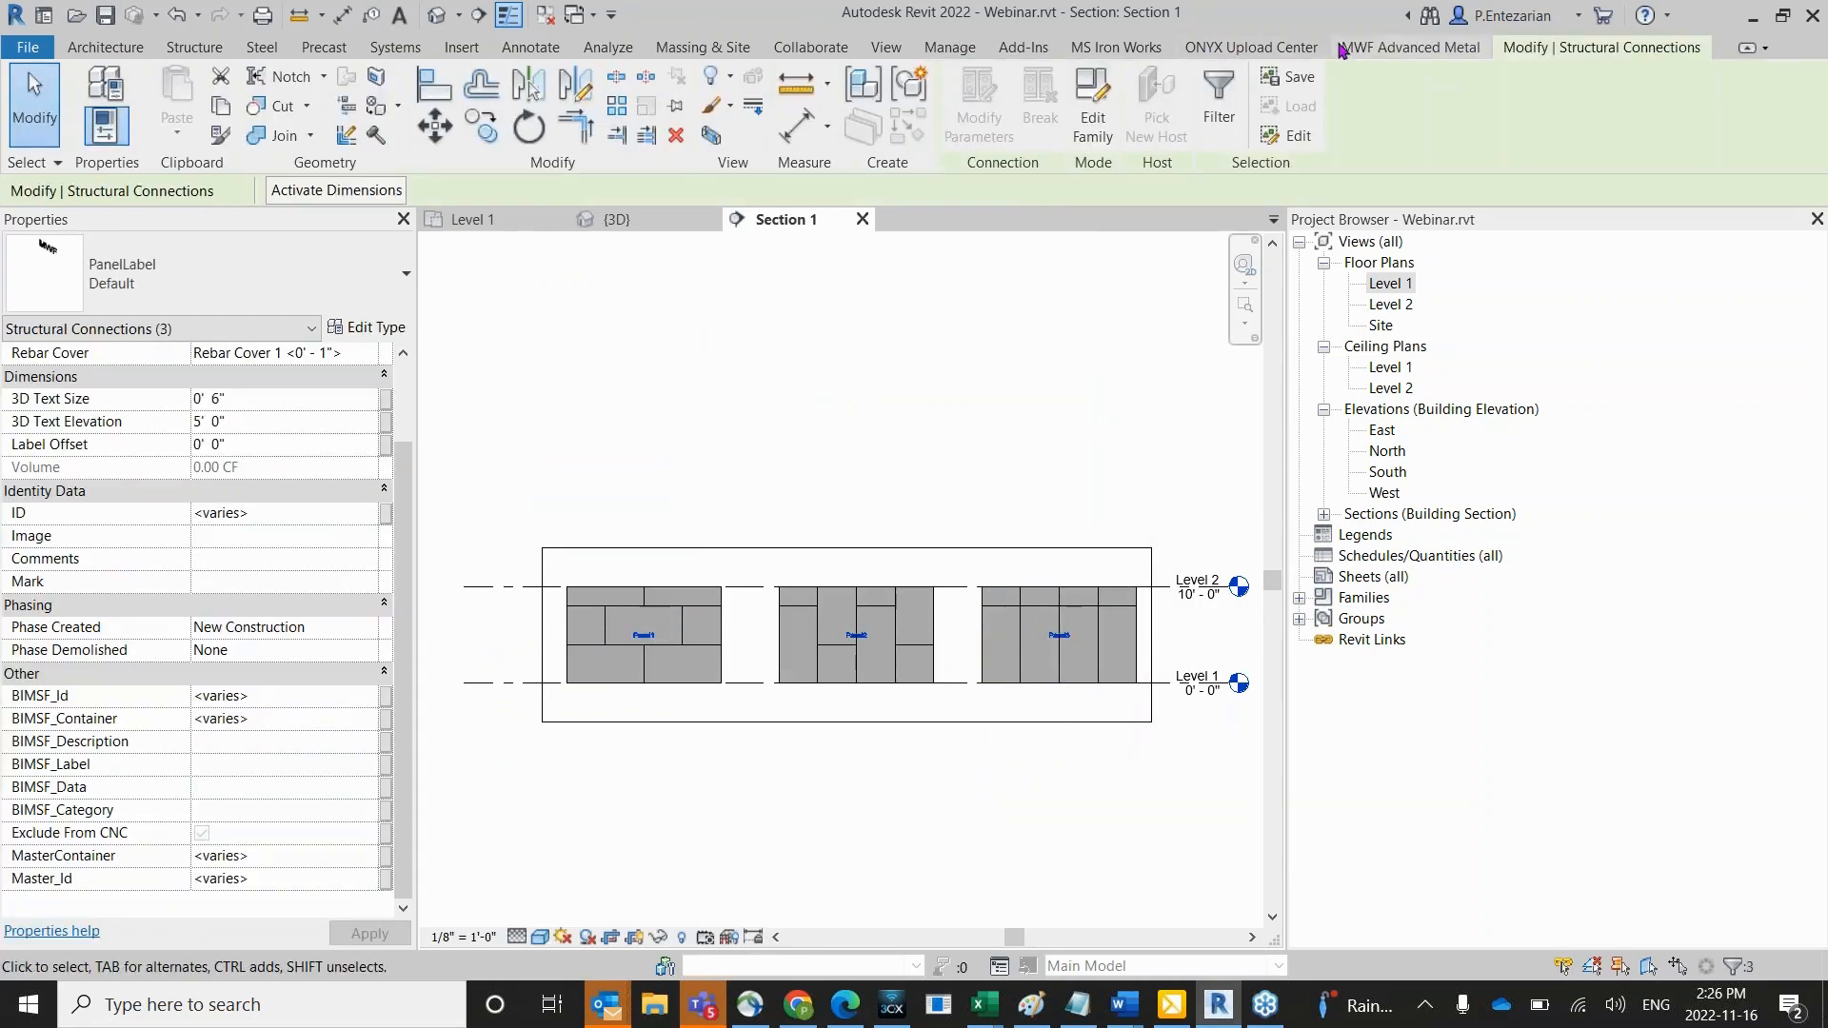
click(1394, 50)
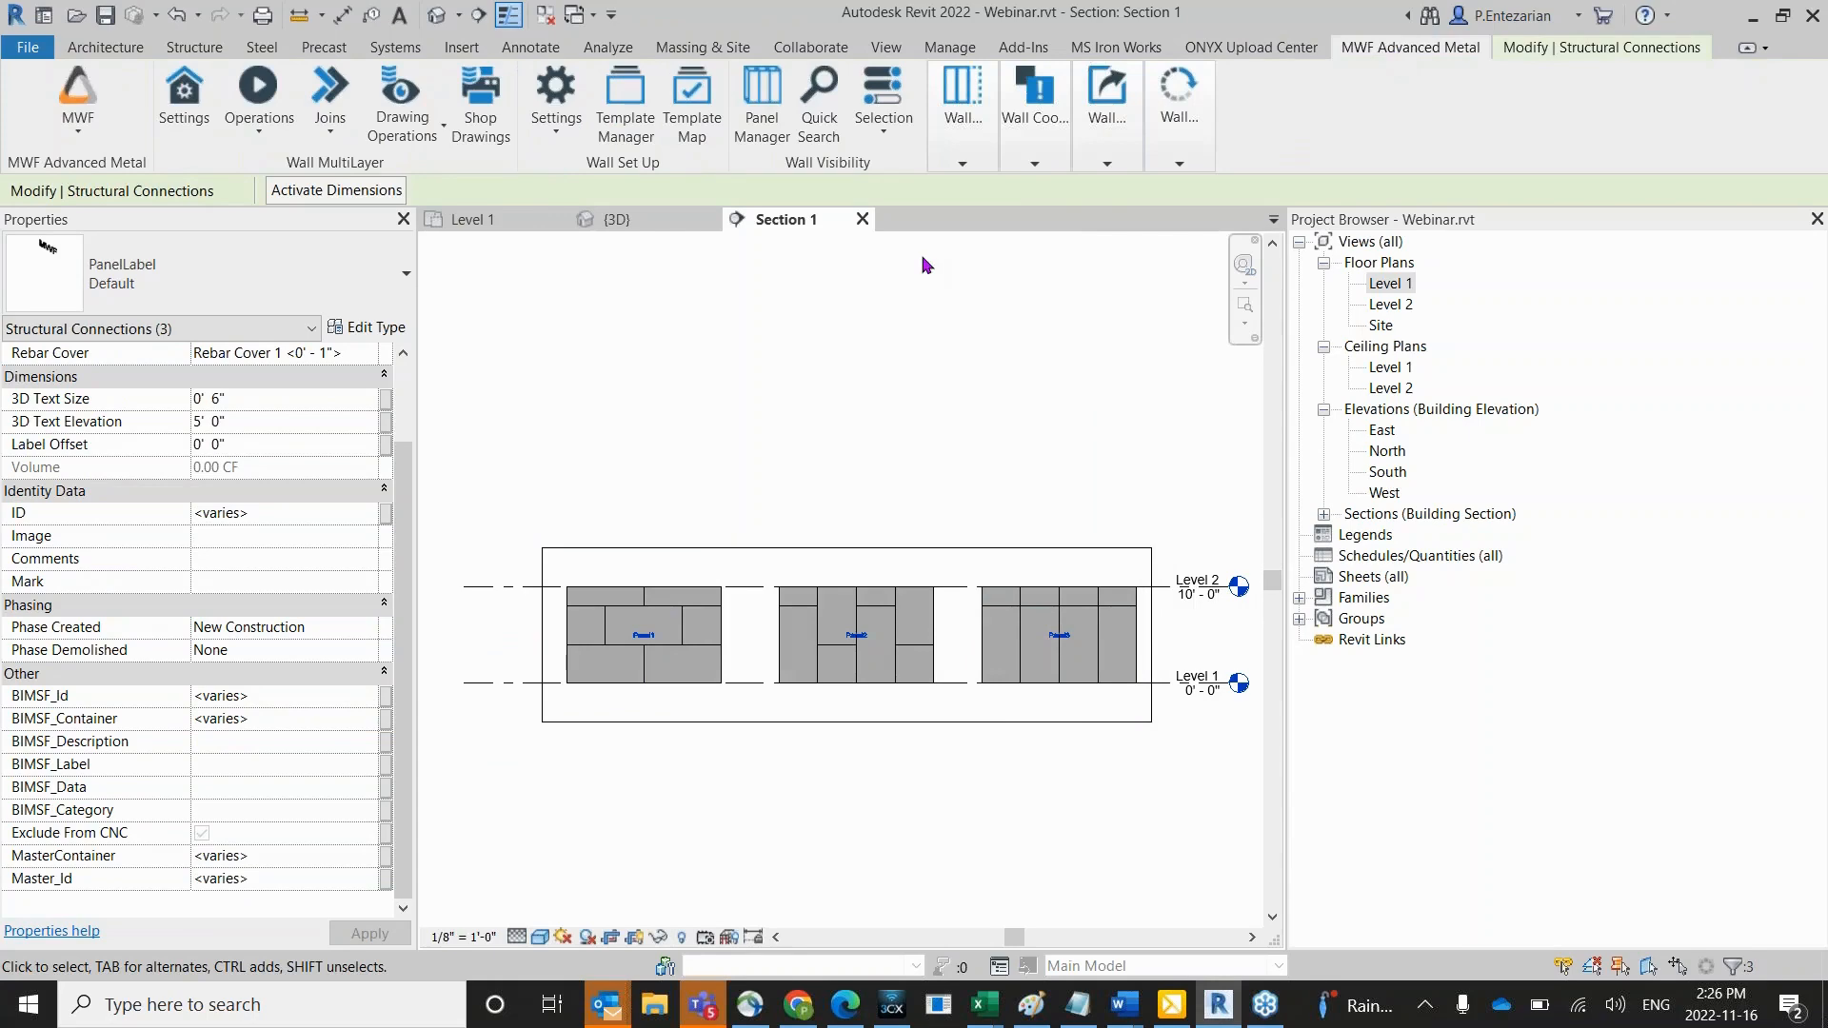
click(488, 132)
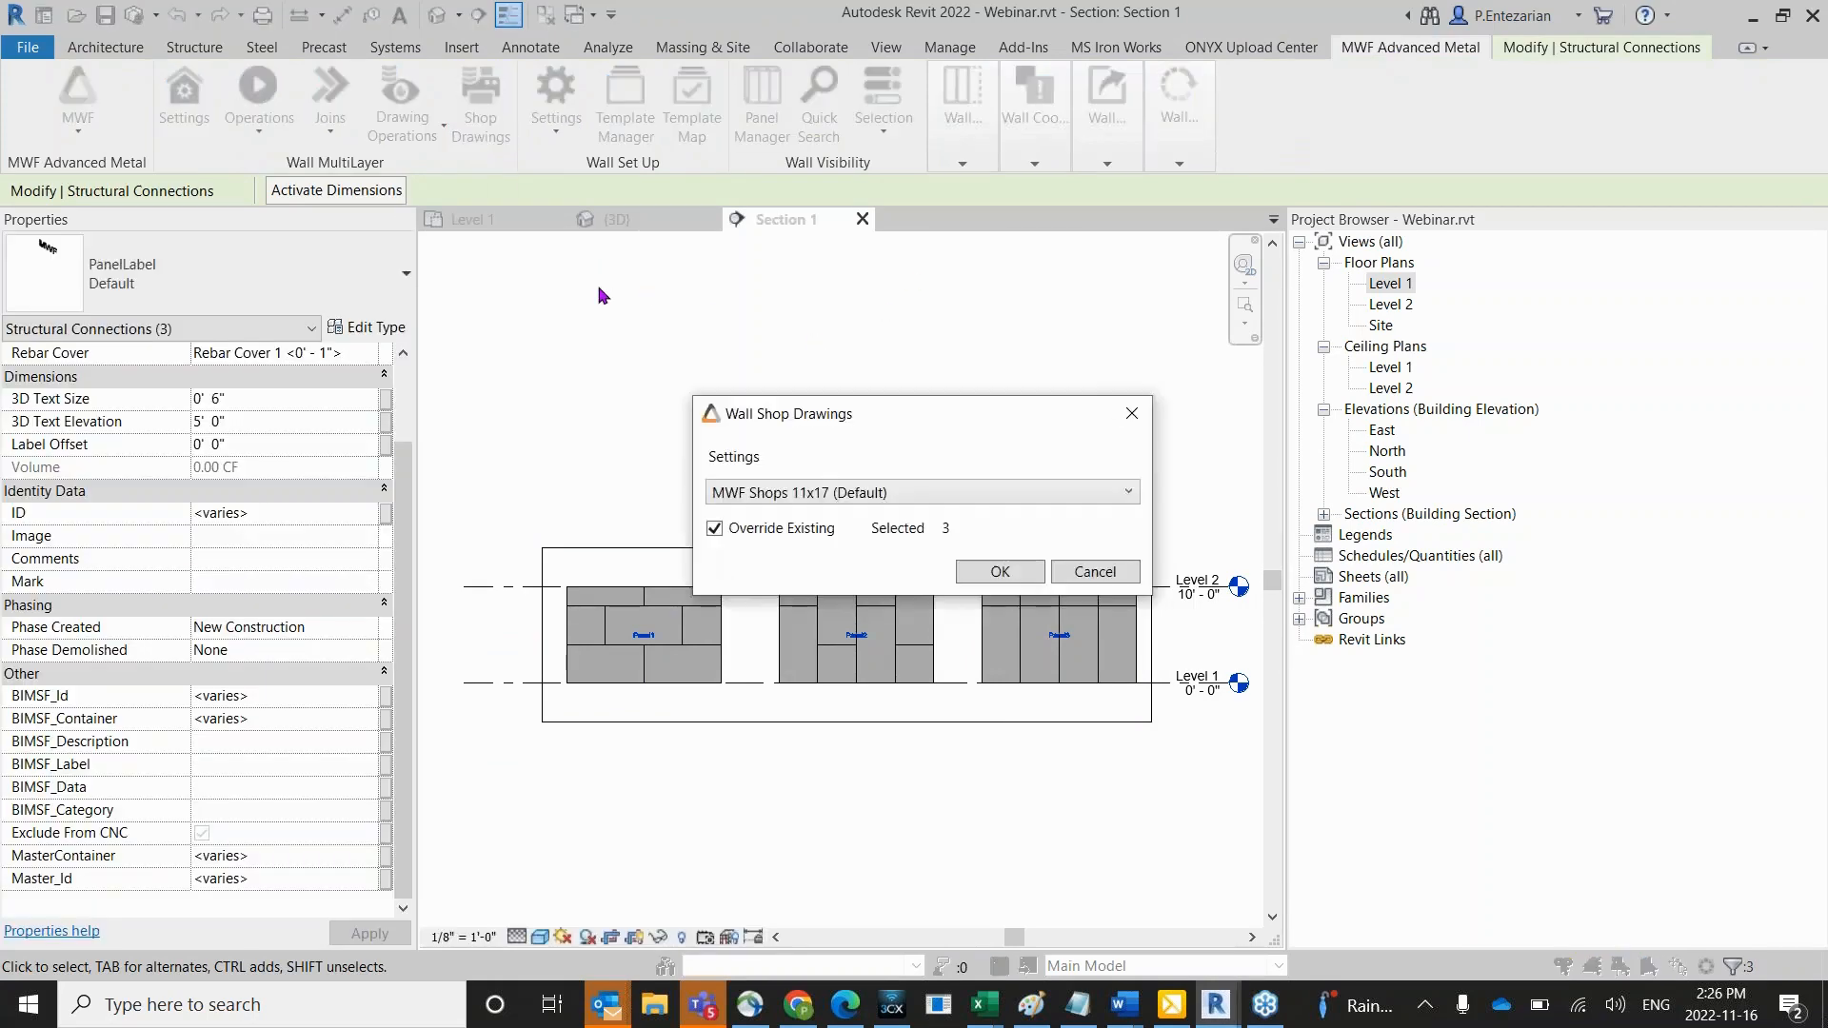
click(1000, 572)
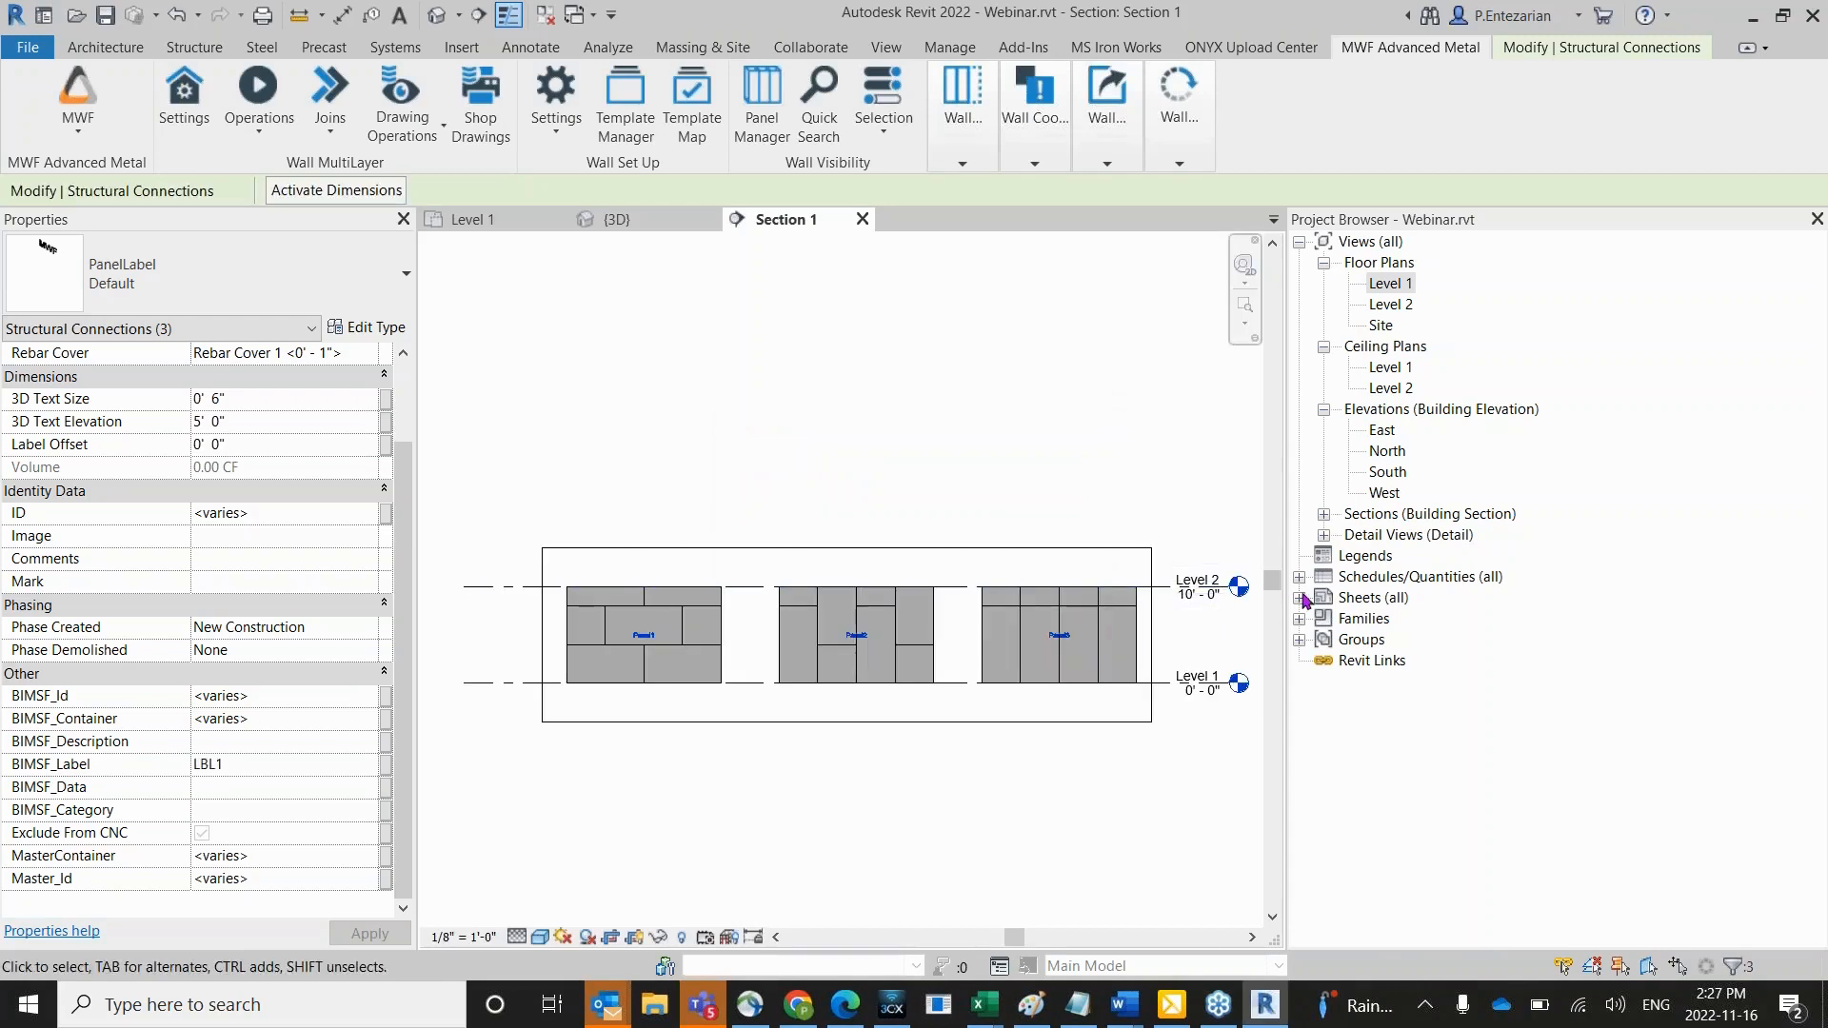
Expand the project's sheets and open the Panel1_1 sheet.
click(1300, 599)
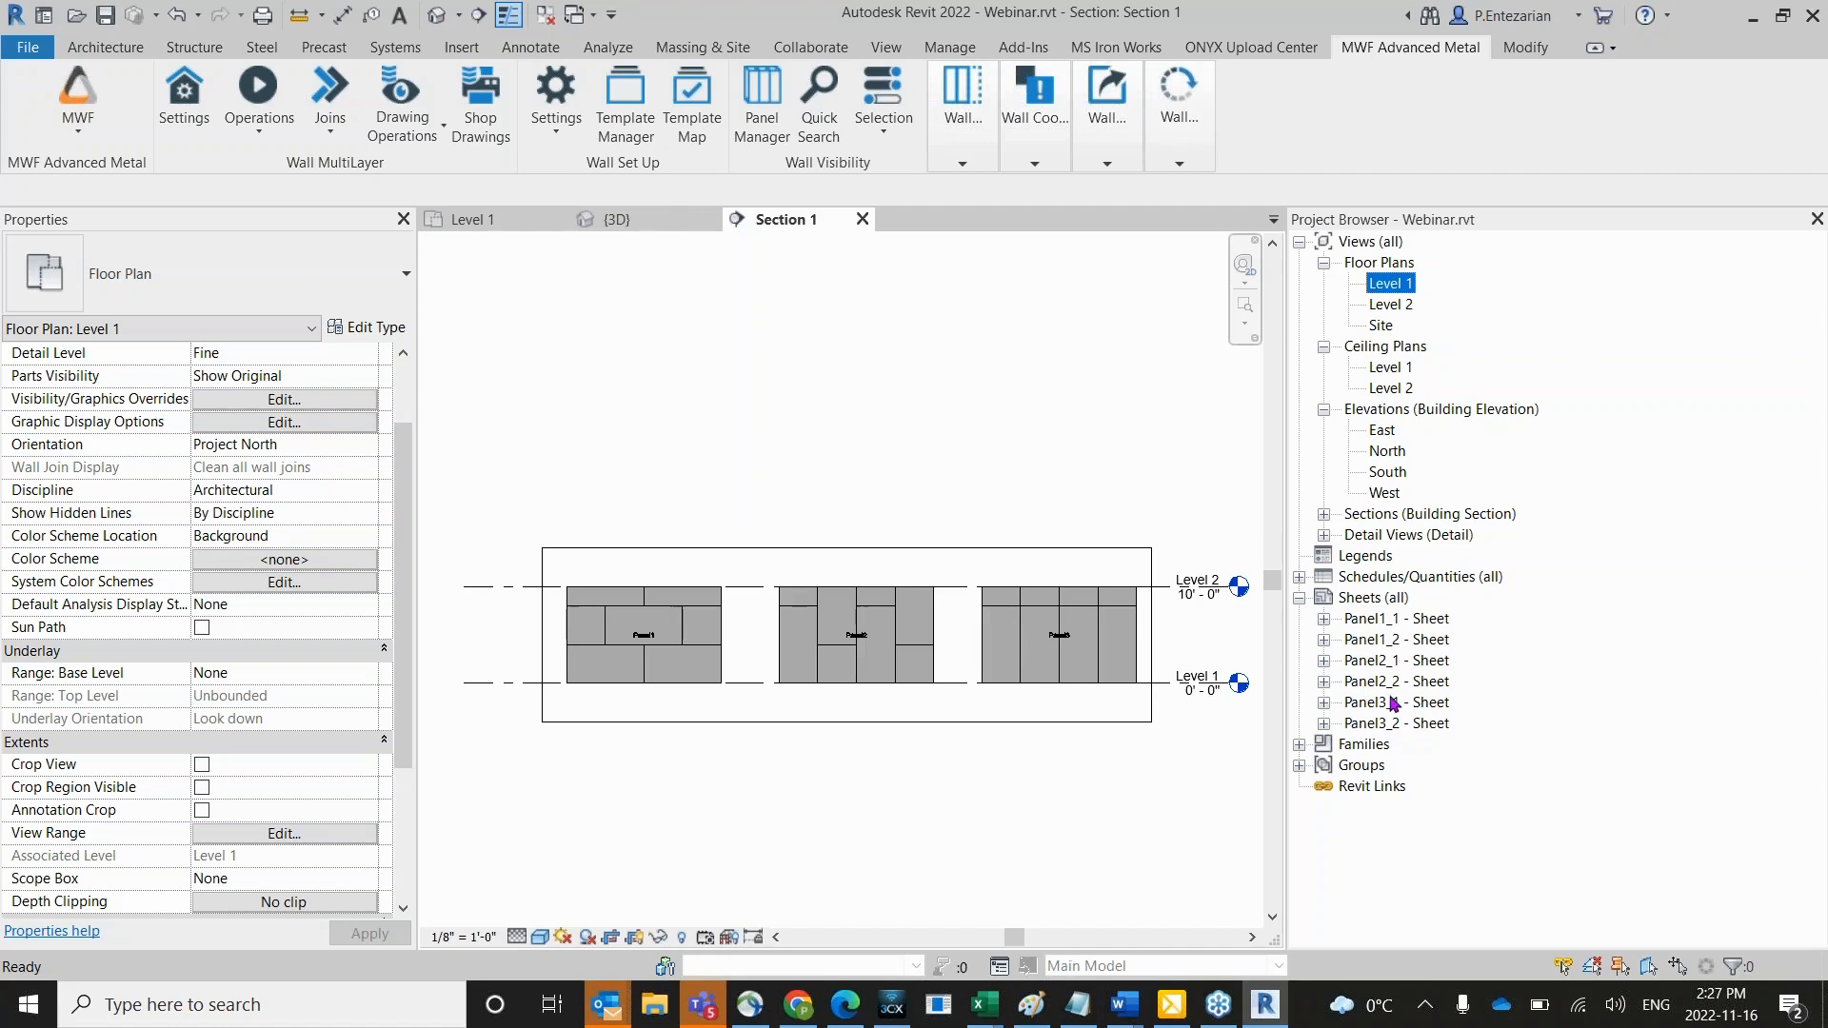
click(1367, 620)
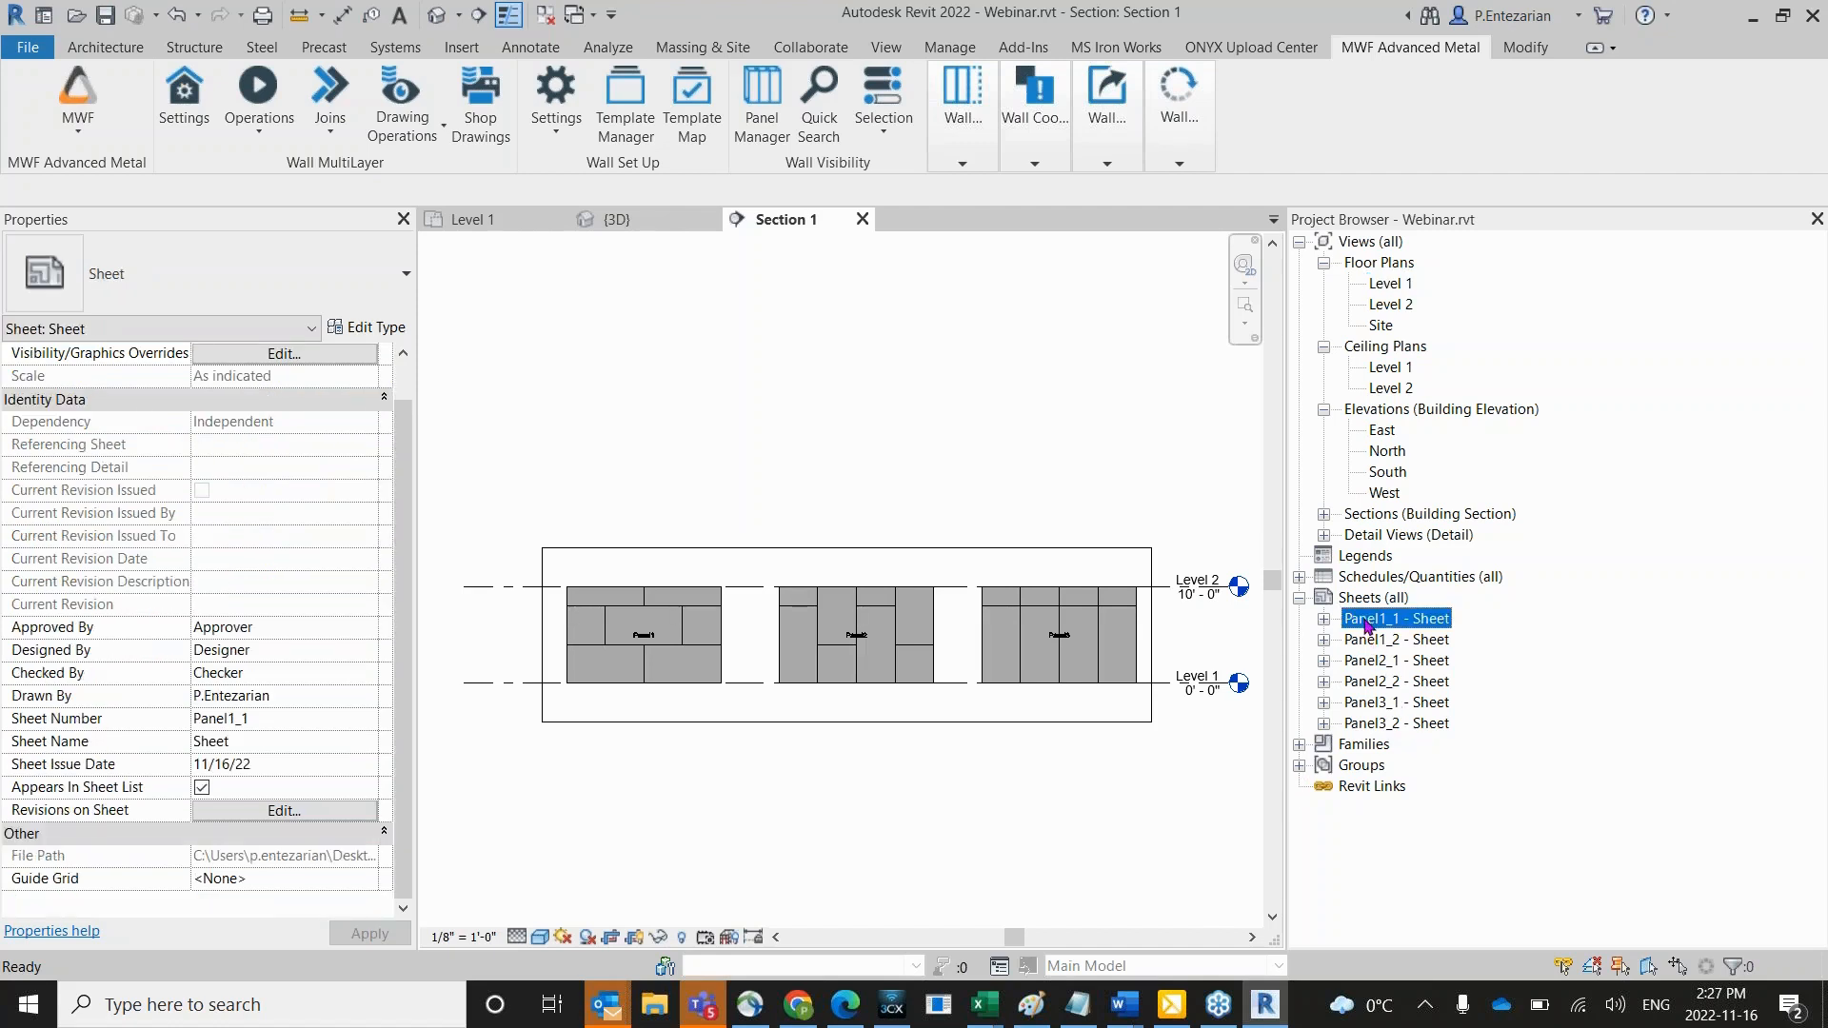
double_click(1367, 621)
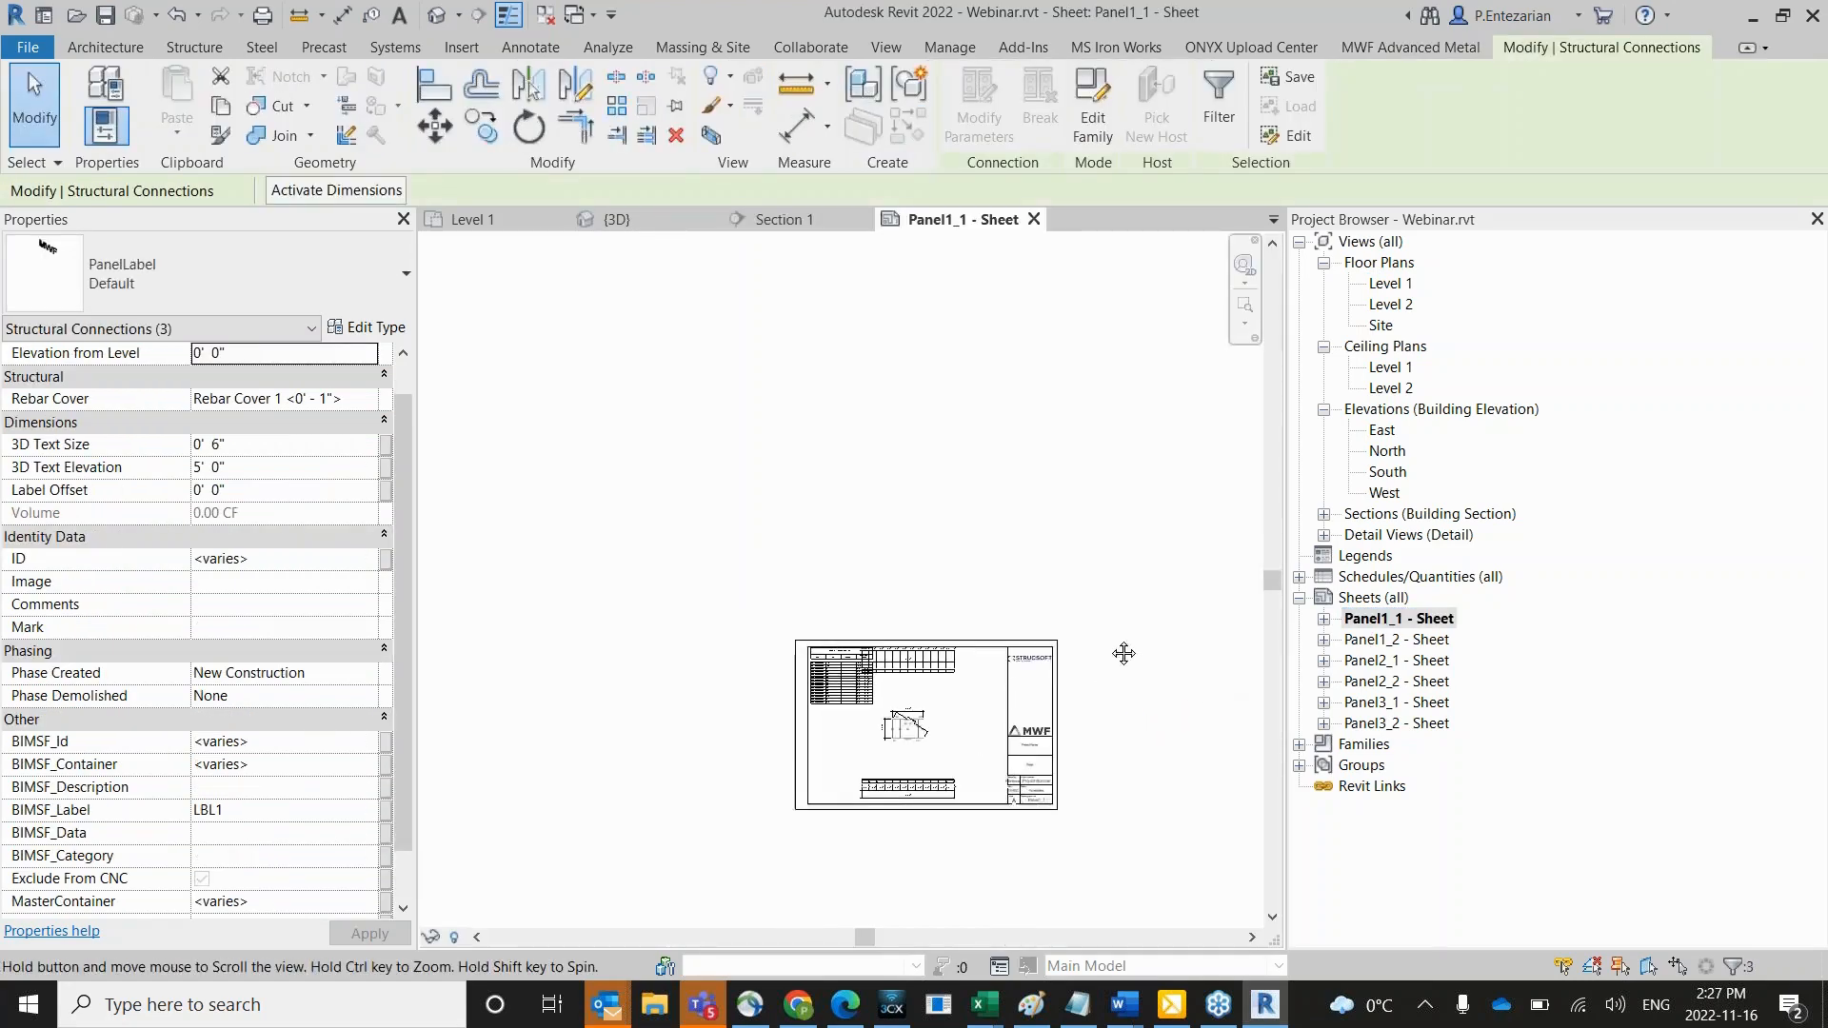
Set the view scale of the framing elevation viewport on the Panel1_1 sheet to 3/8" = 1'-0".
scroll(1013, 640, up, 5)
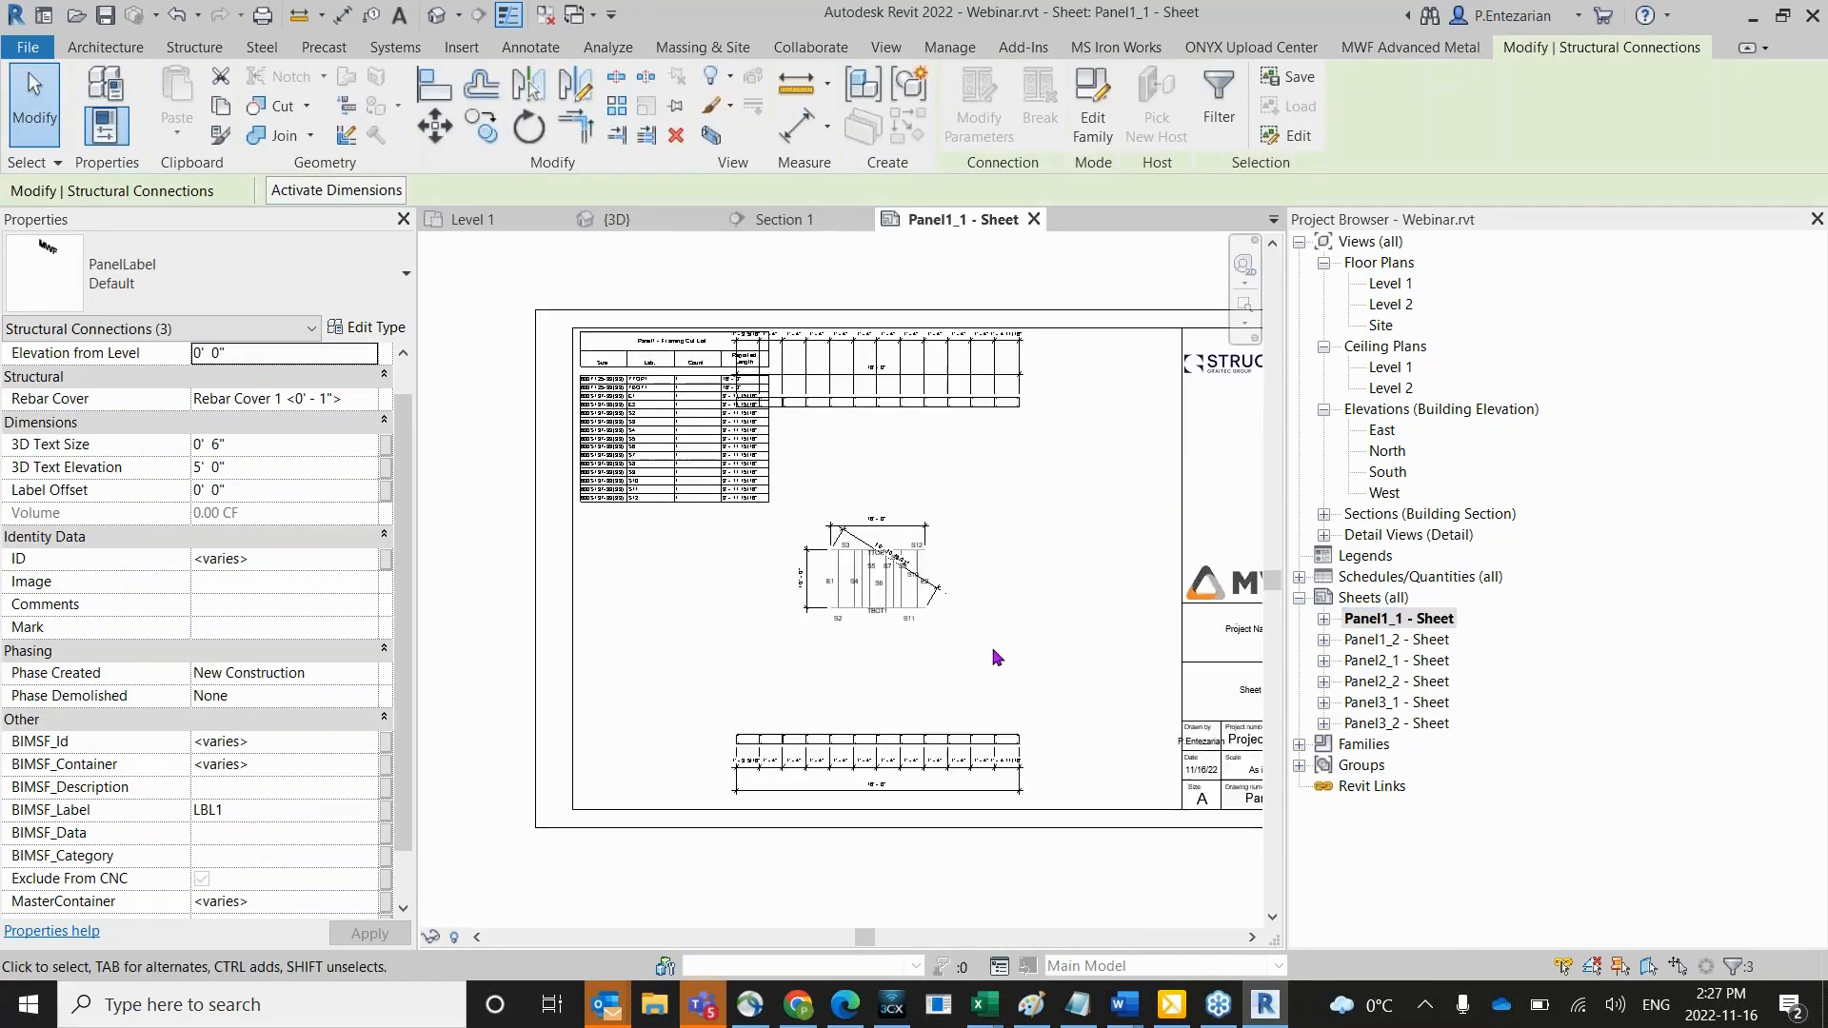
scroll(886, 631, up, 2)
click(796, 552)
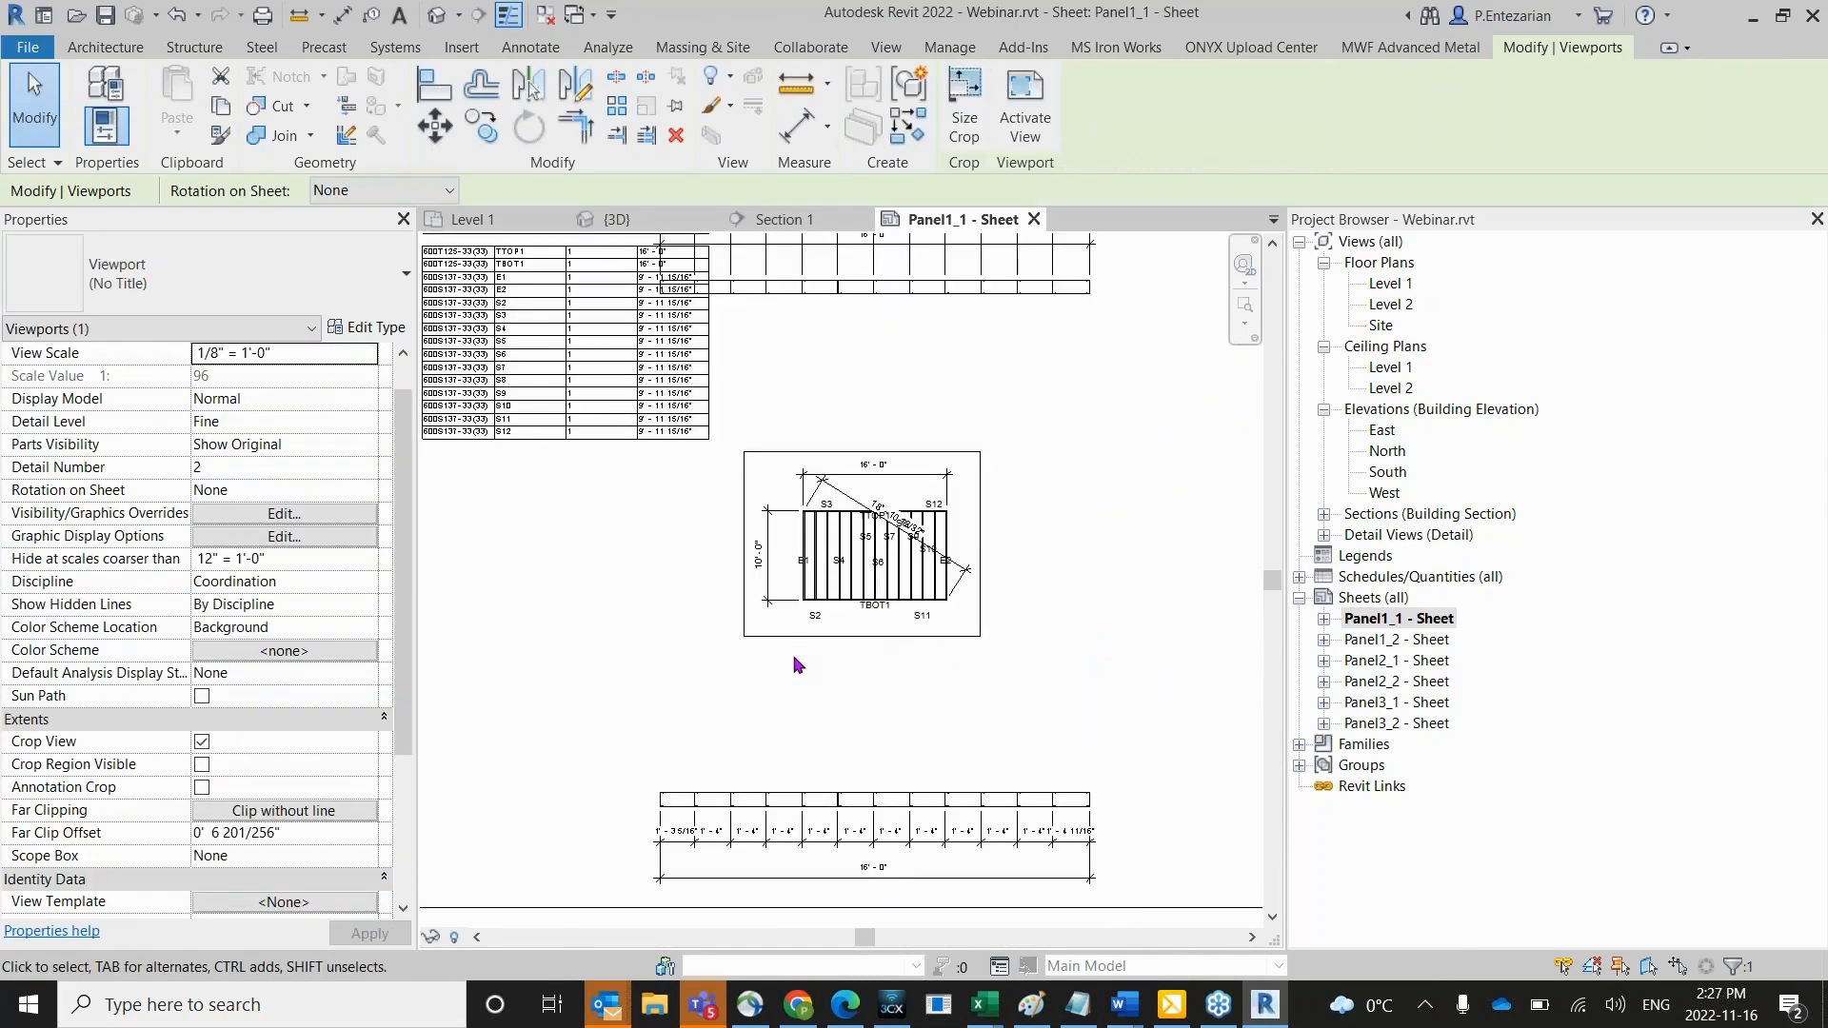
scroll(800, 578, down, 1)
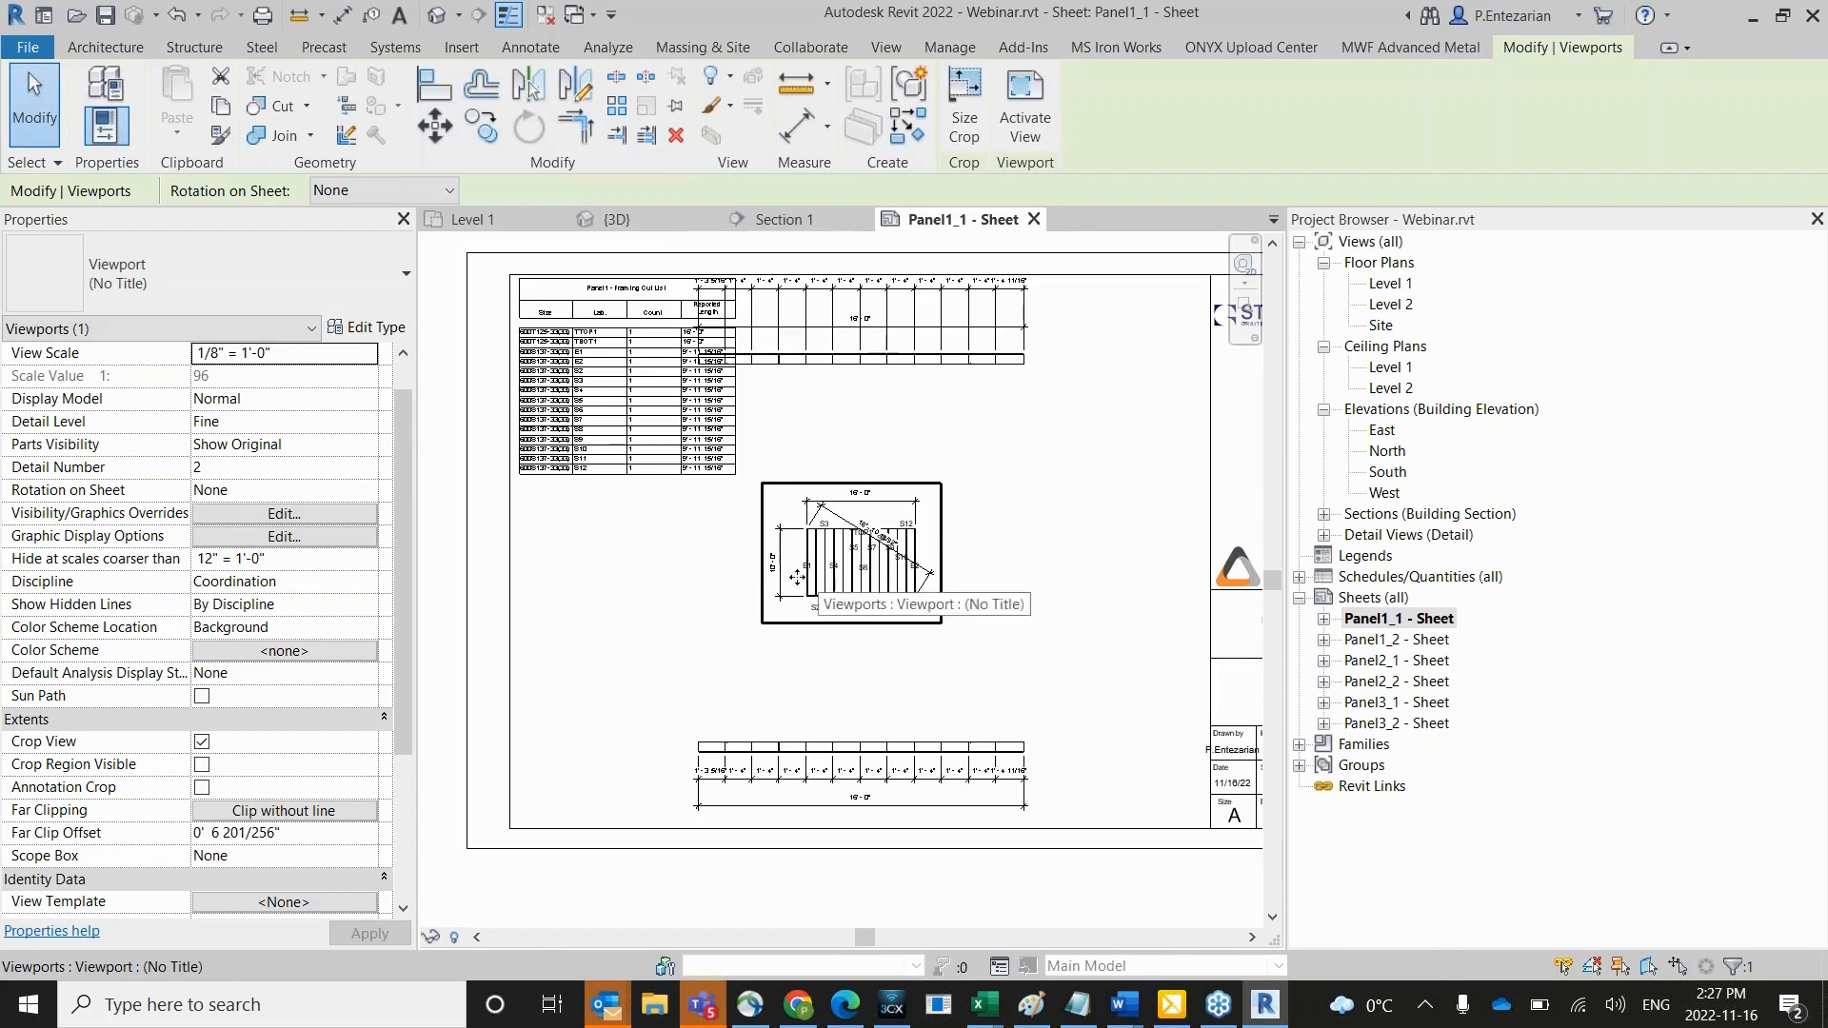
click(370, 354)
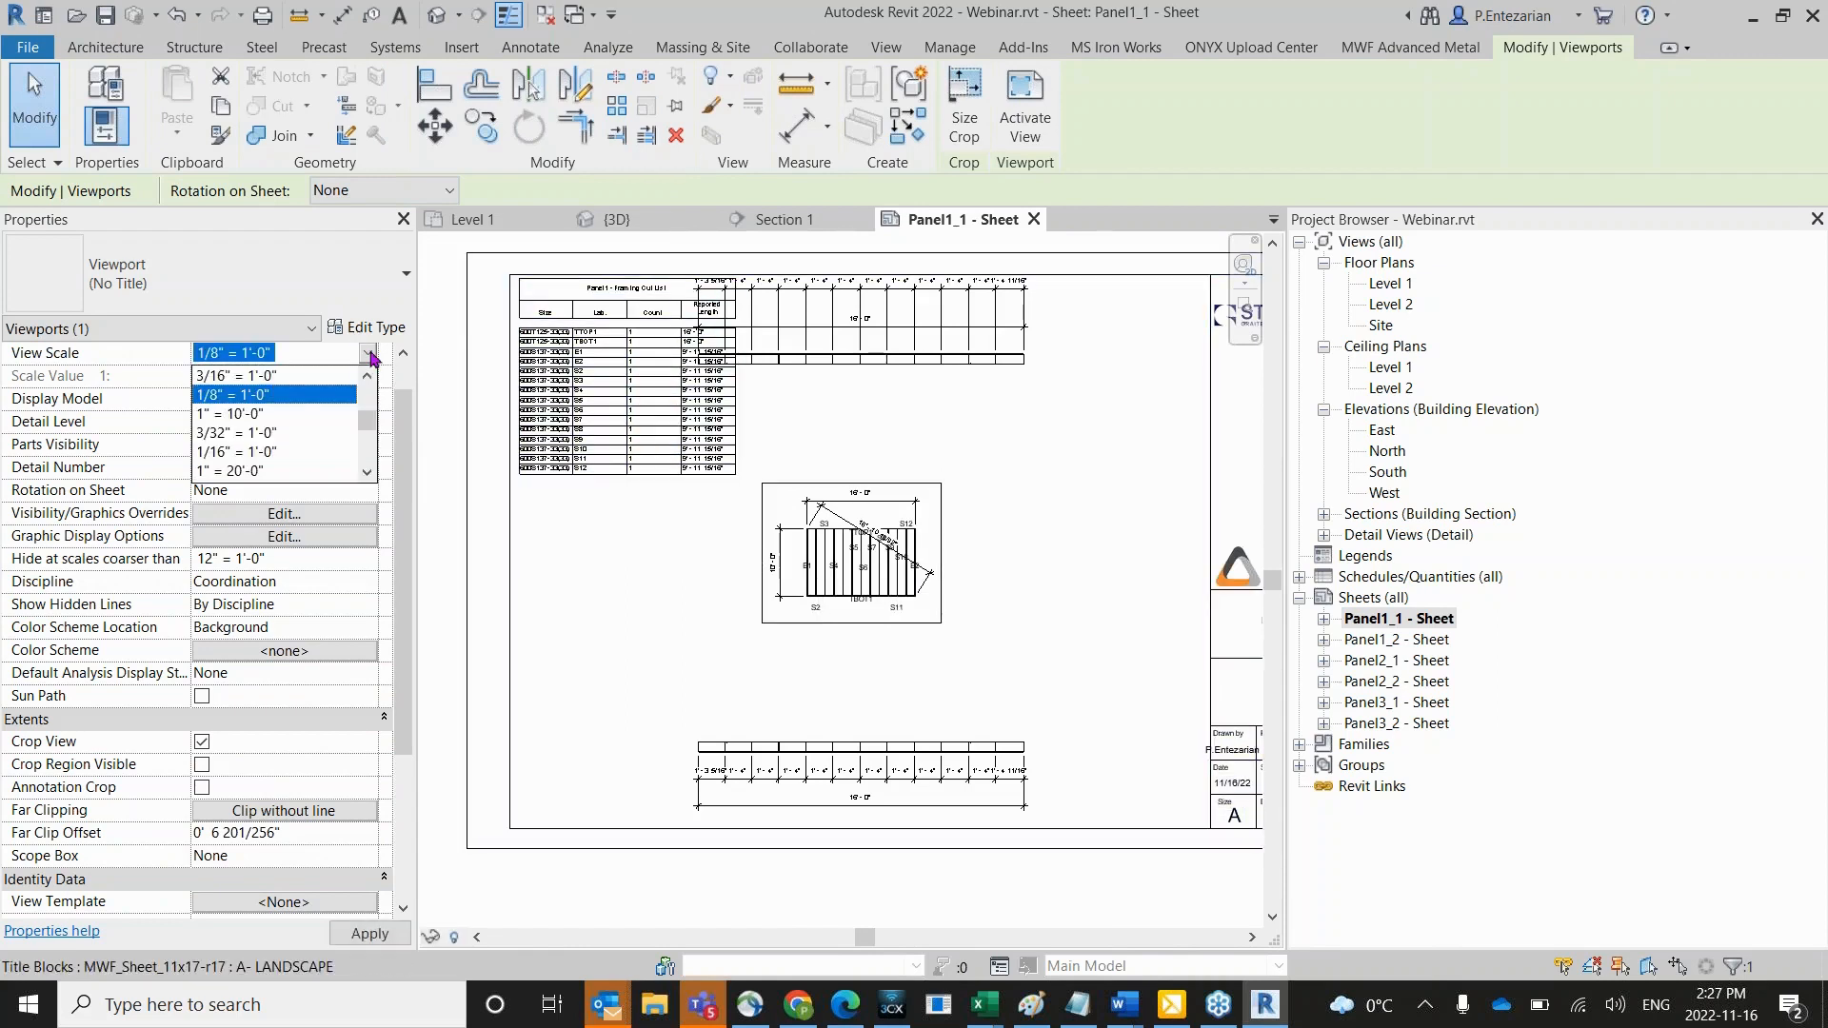
scroll(304, 405, up, 1)
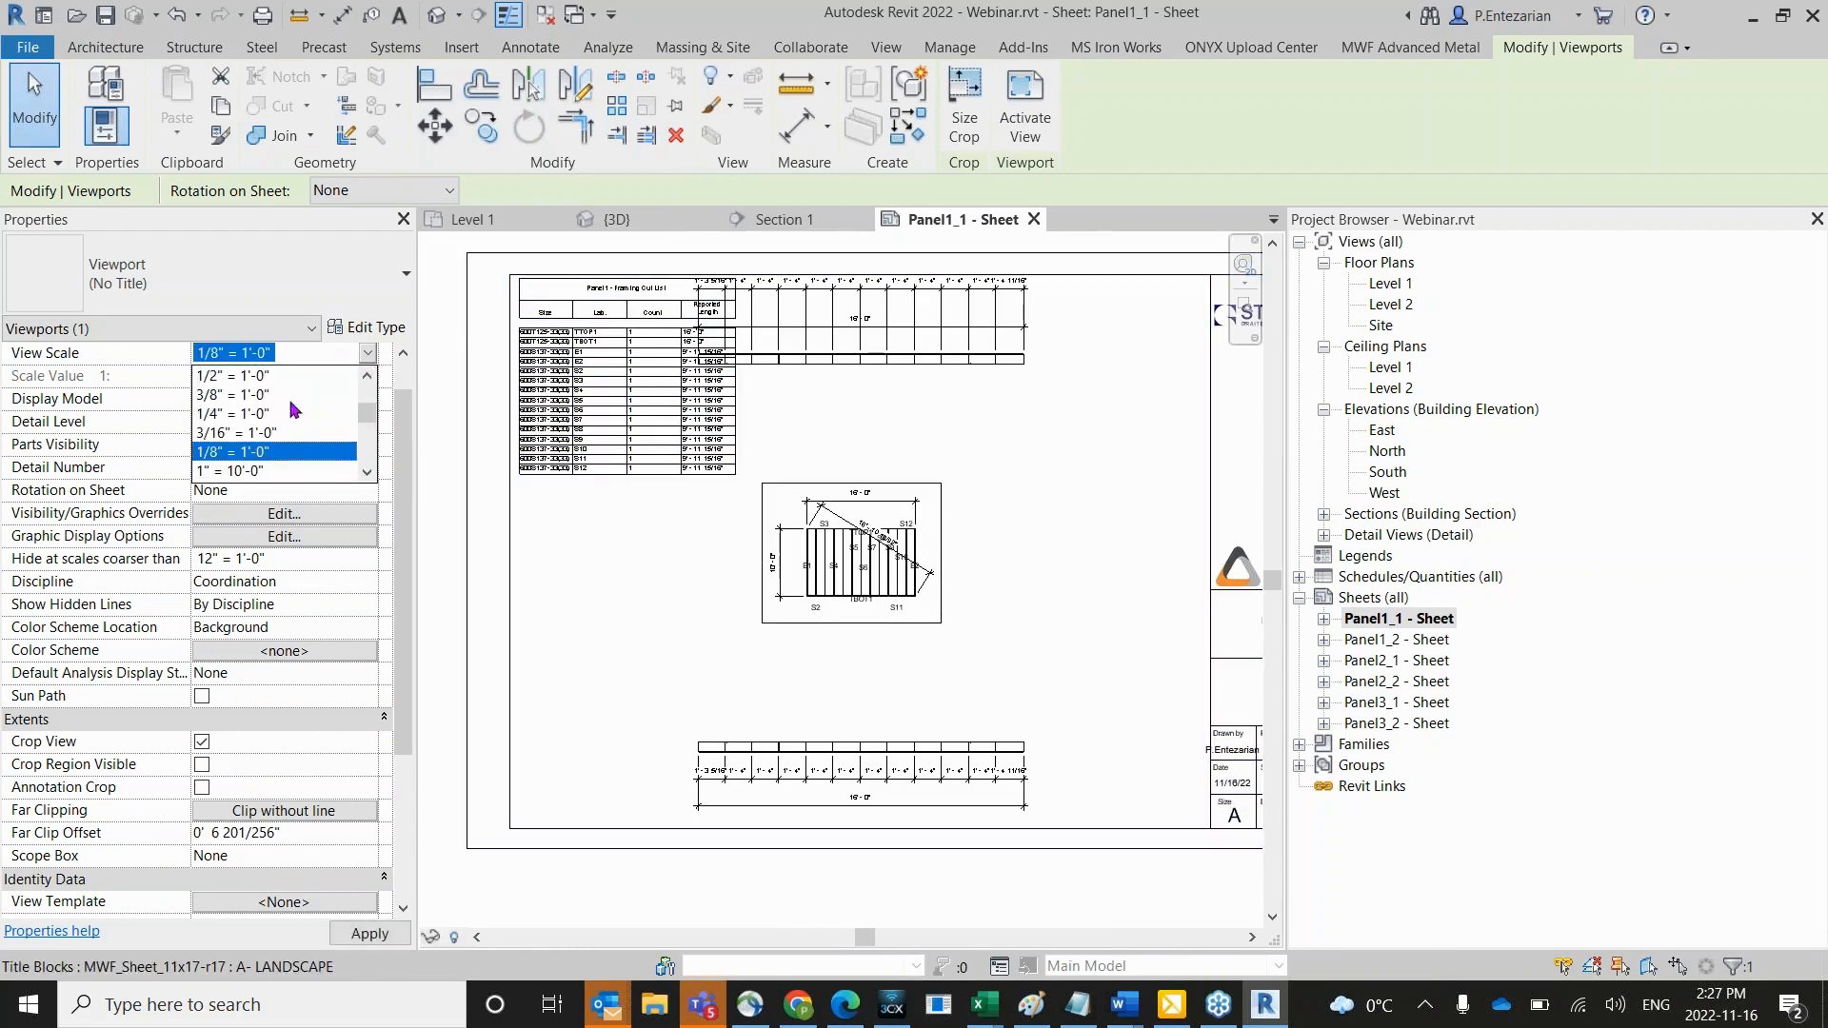
click(269, 395)
click(680, 495)
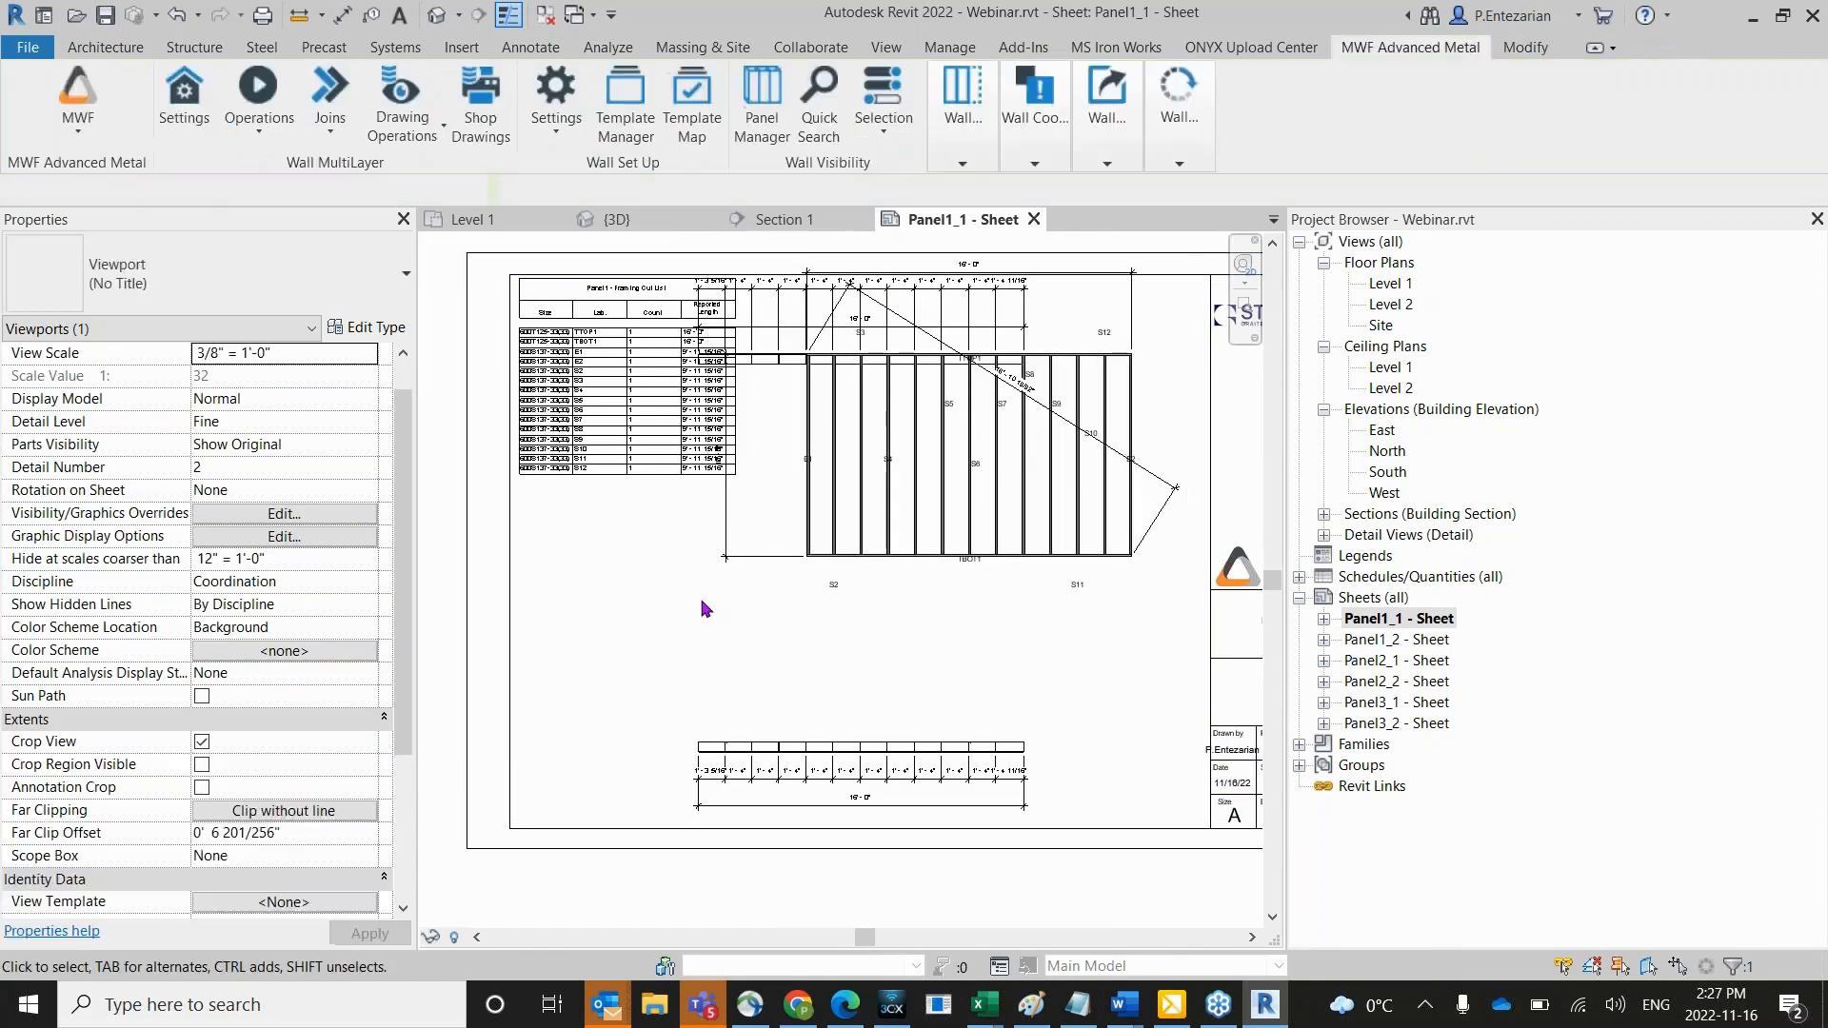
Move the framing elevation viewport between the upper and lower plan views, aligned with them.
drag(791, 508, 704, 610)
scroll(724, 610, up, 2)
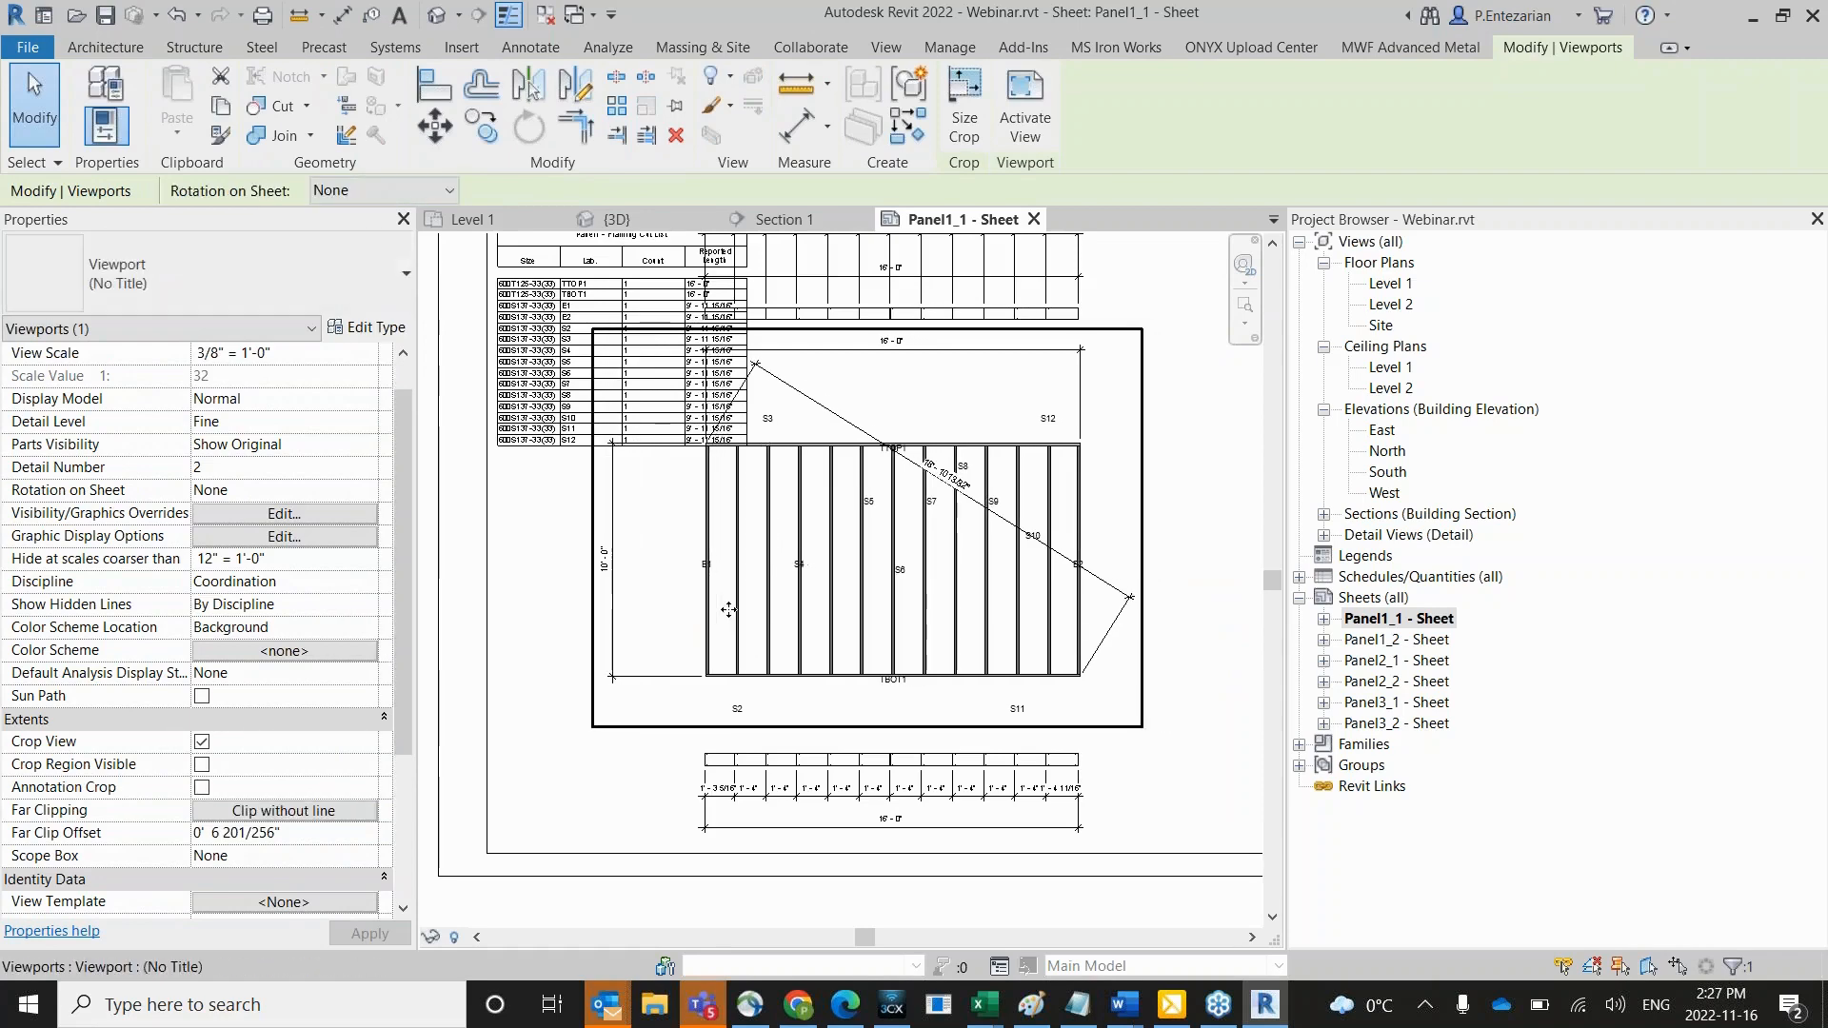
mouse_move(921, 554)
mouse_down()
mouse_move(998, 550)
mouse_move(919, 550)
mouse_up()
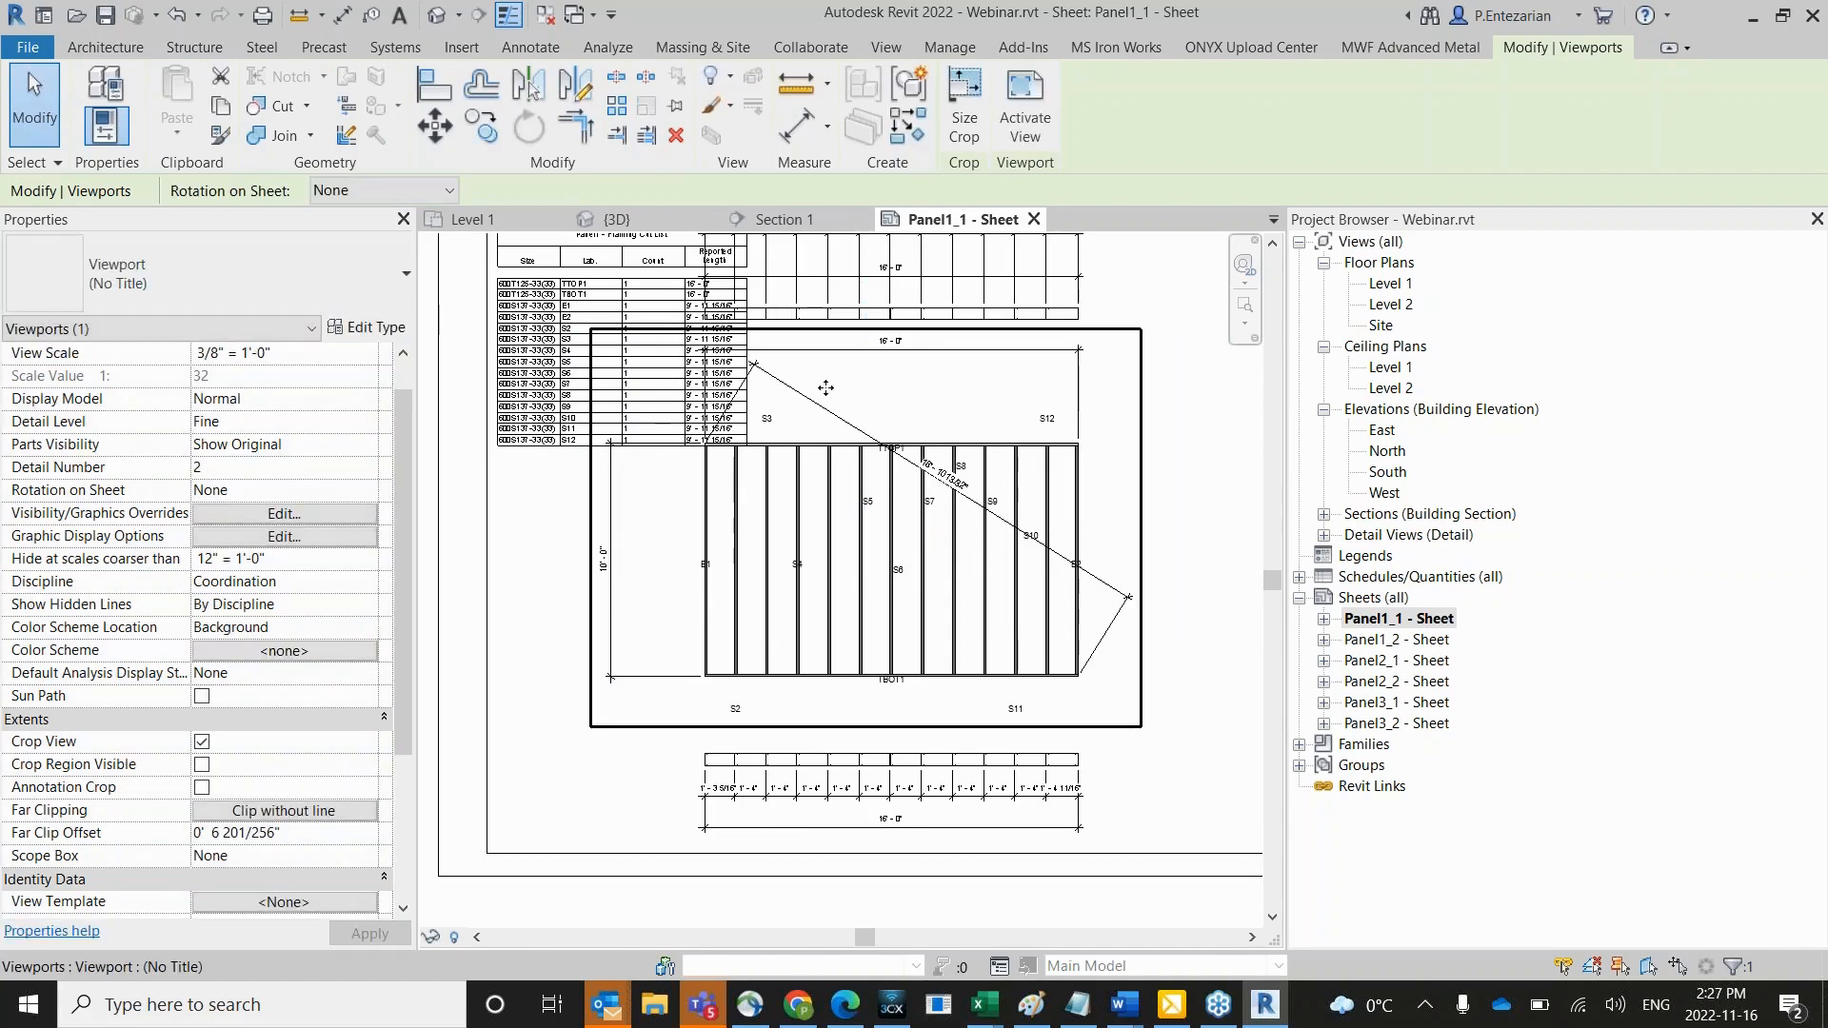
scroll(798, 547, down, 2)
click(1019, 405)
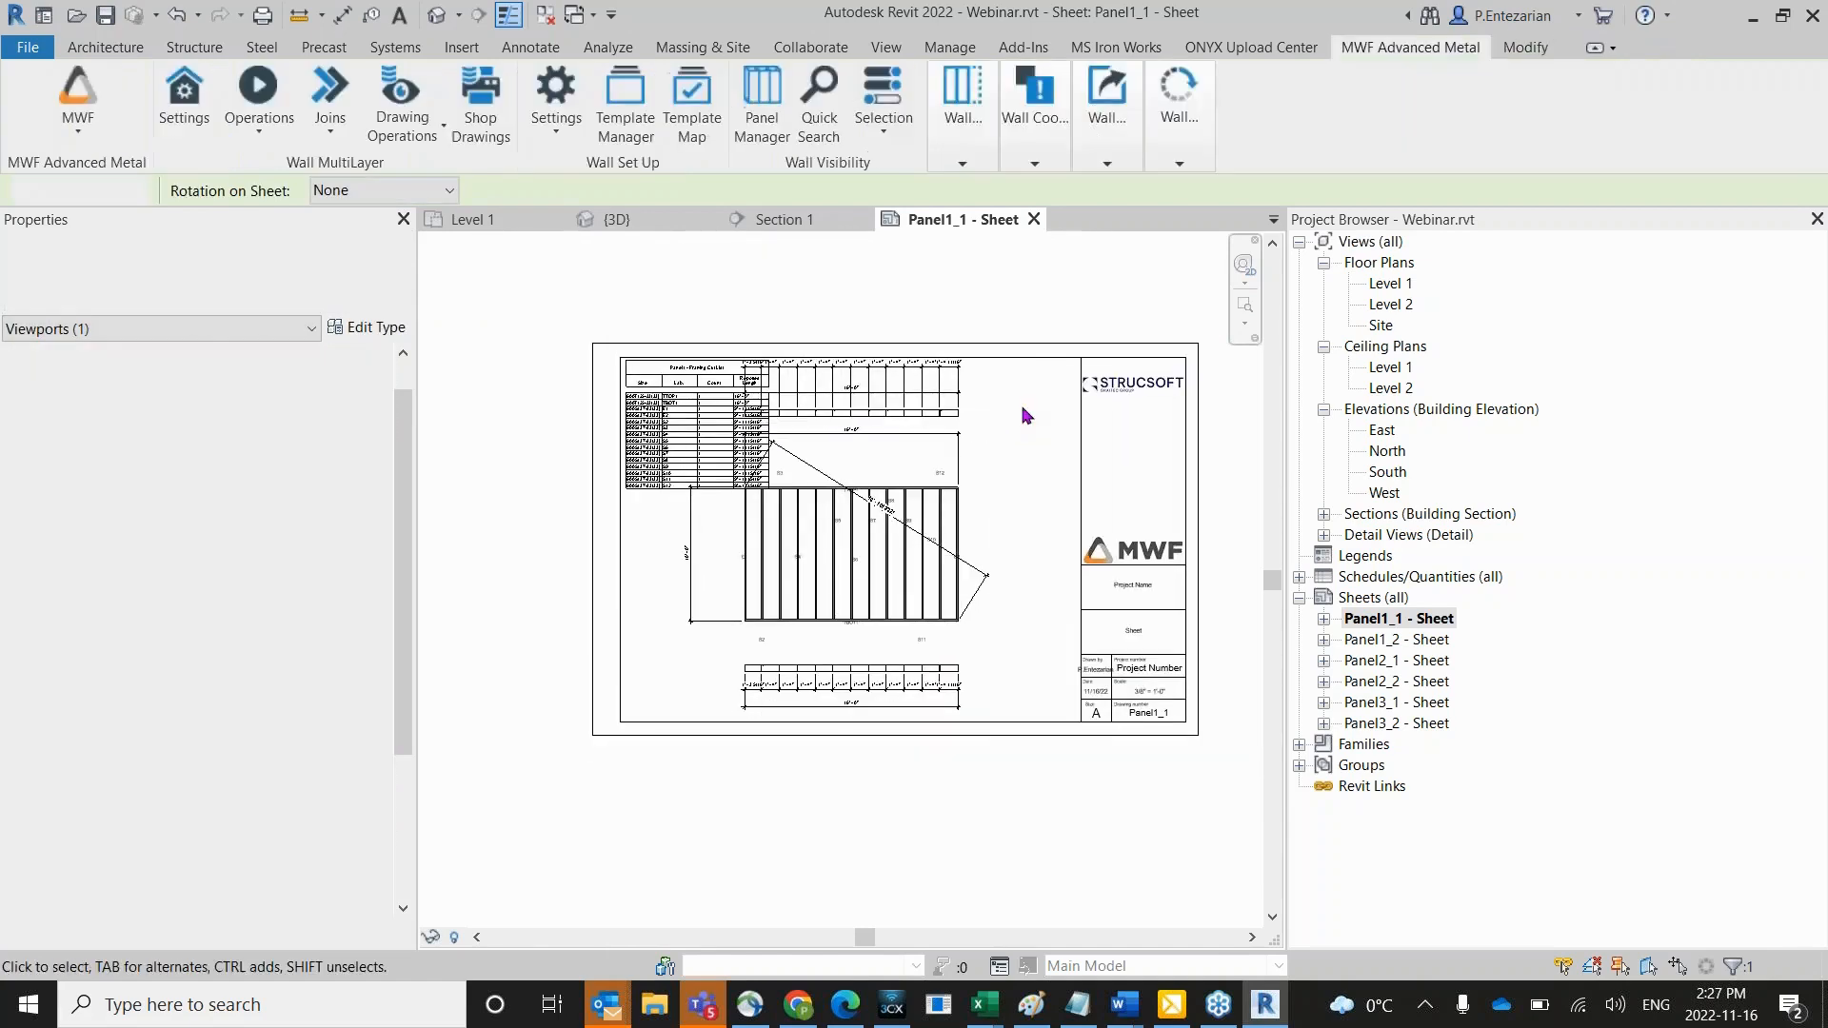
Select the elevation and both plan viewports together and nudge them right, clear of the framing cut list.
drag(1003, 380, 892, 678)
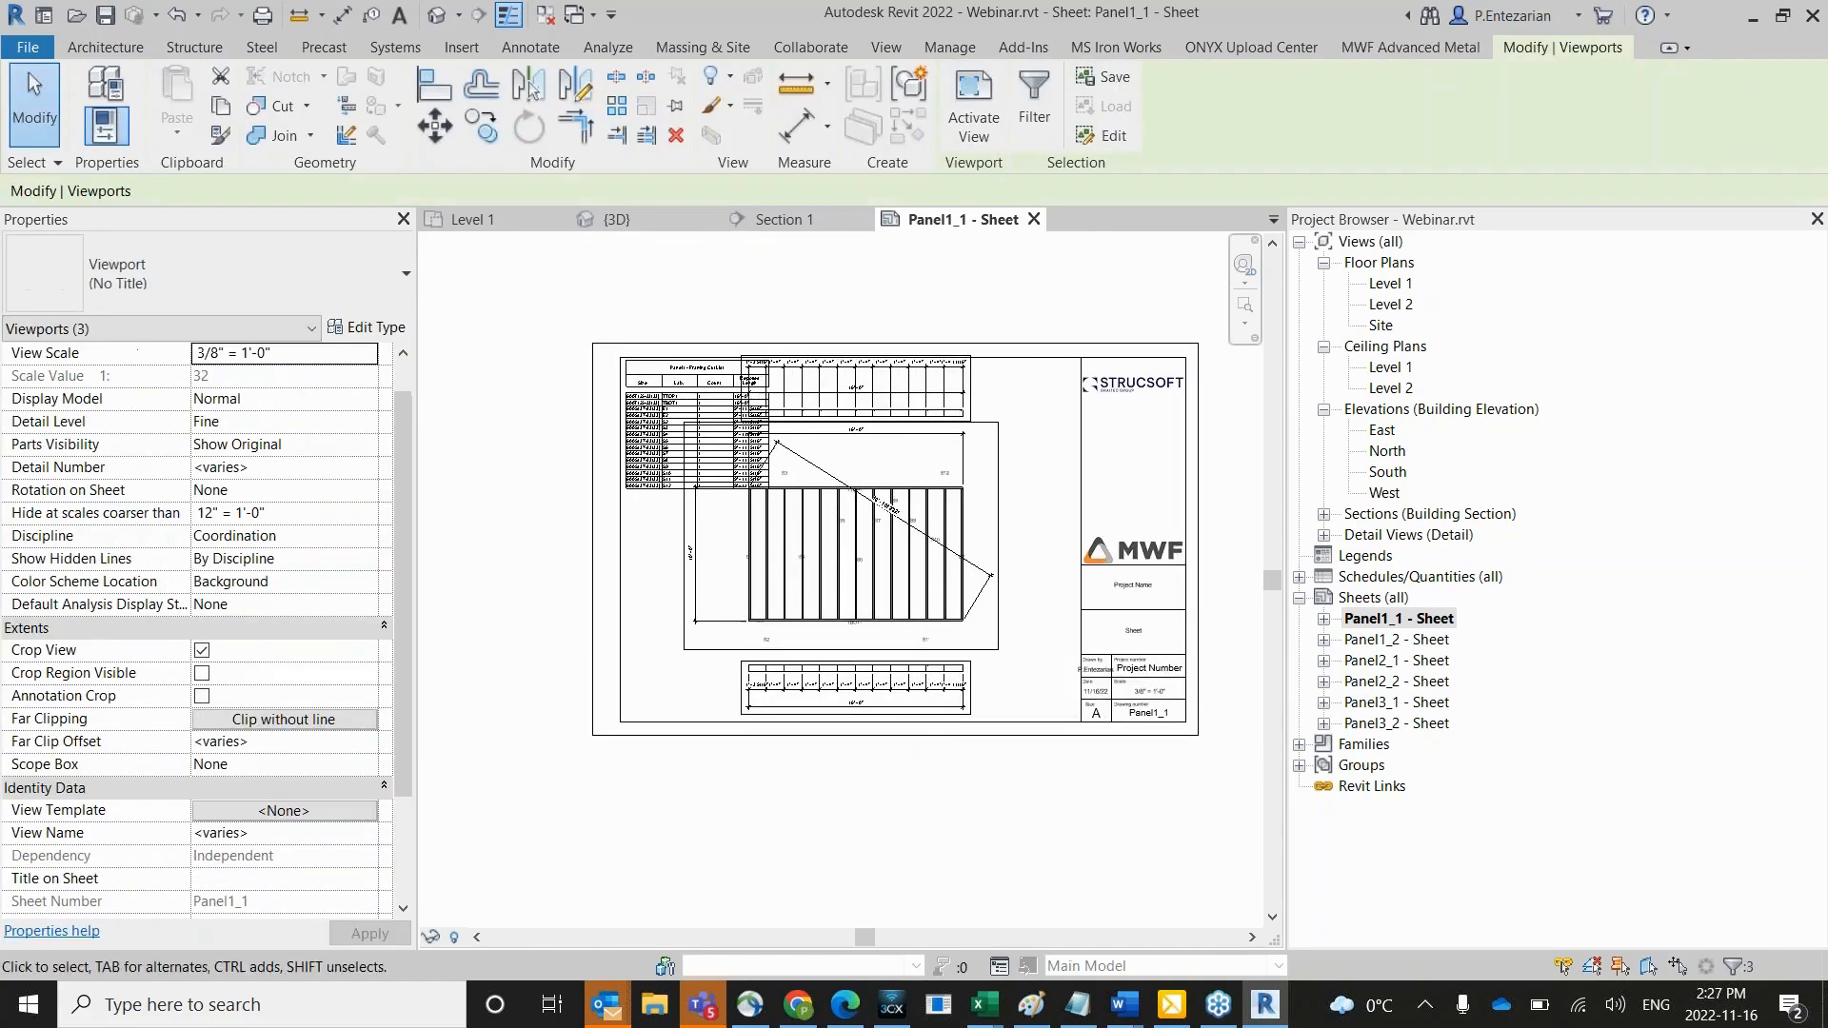
key(Right)
key(Right)
key(Right)
key(Right)
key(Right)
key(Right)
key(Right)
key(Right)
key(Right)
key(Right)
key(Right)
key(Right)
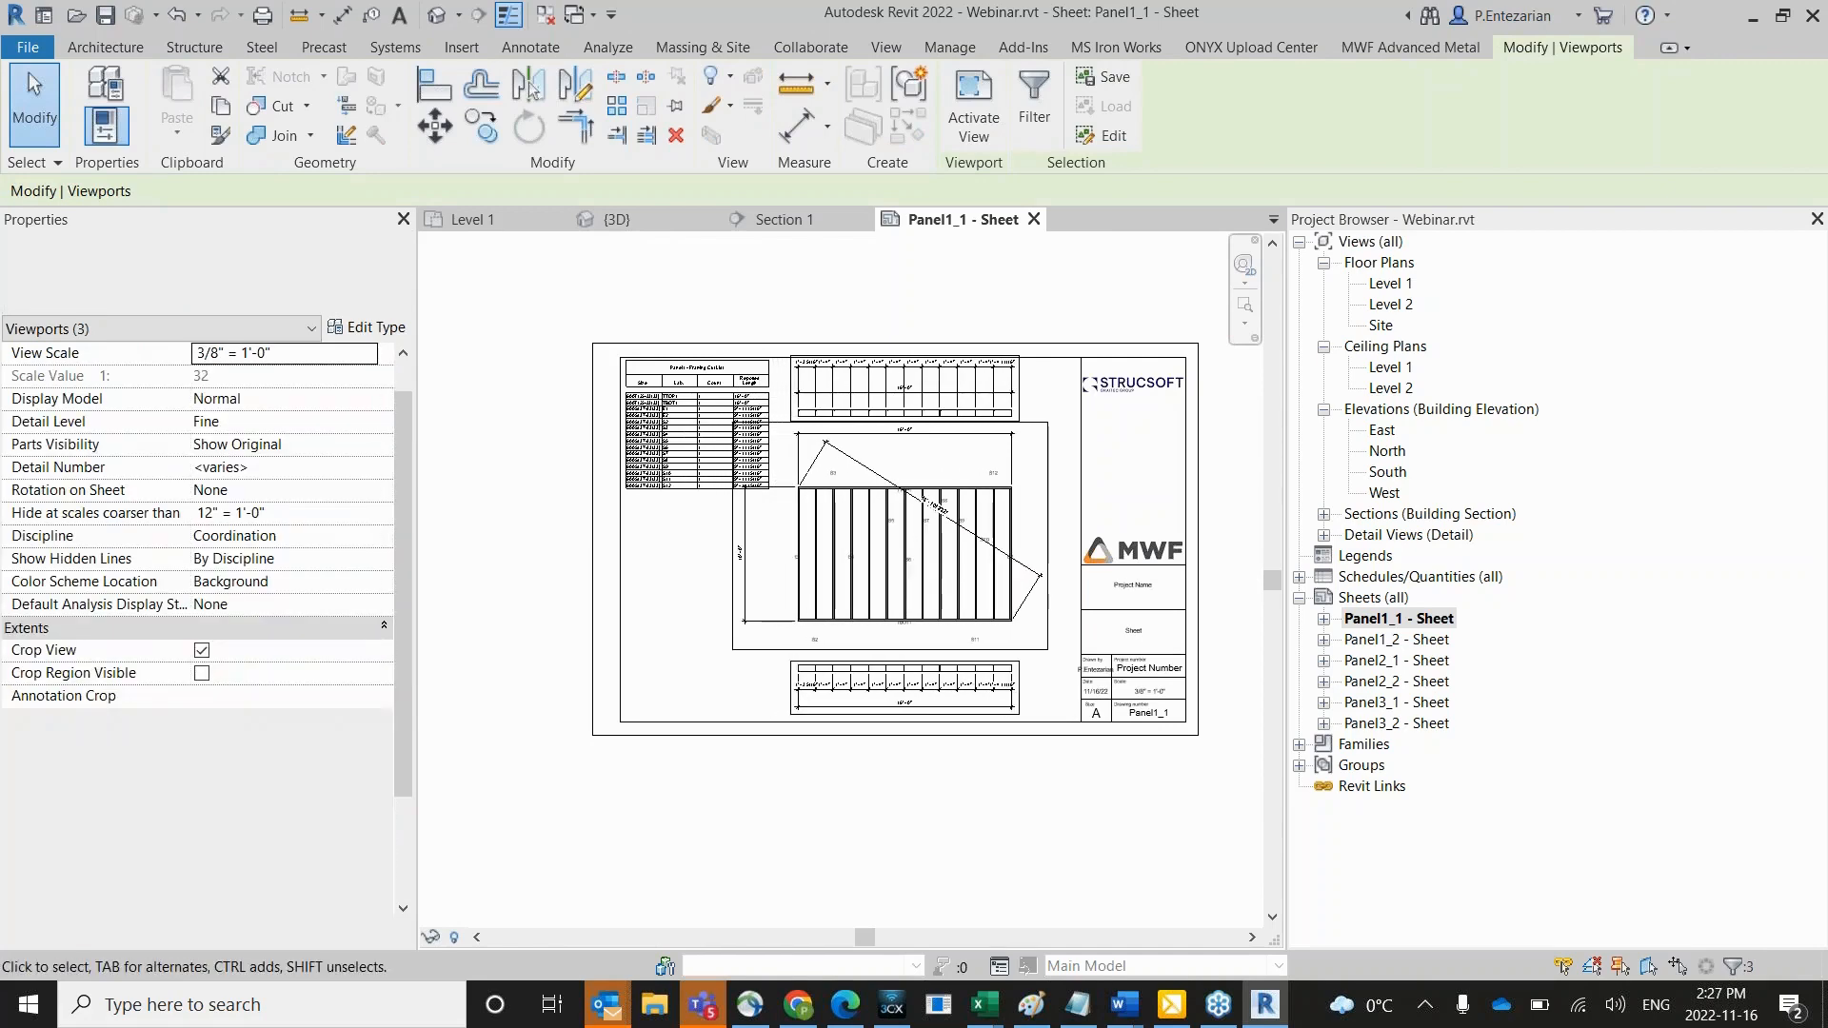
Shift the three selected viewports slightly further right on the Panel1_1 sheet and clear the selection.
key(Right)
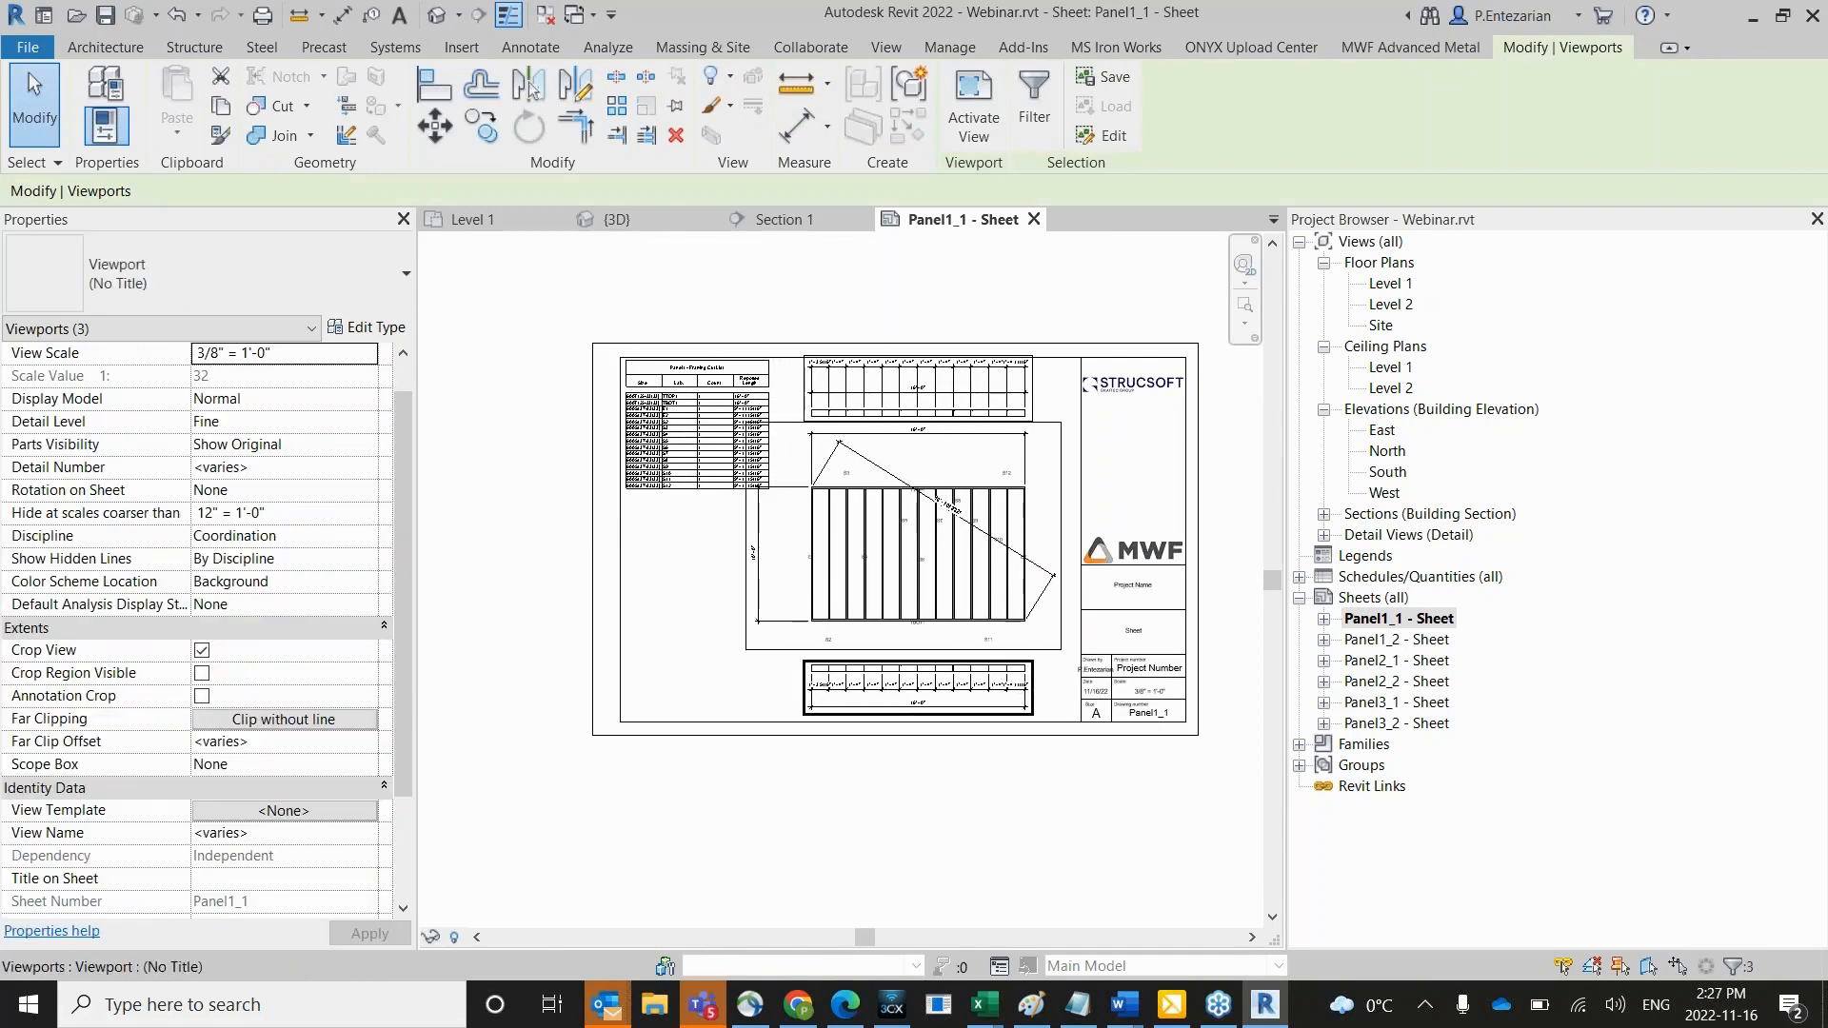
click(836, 815)
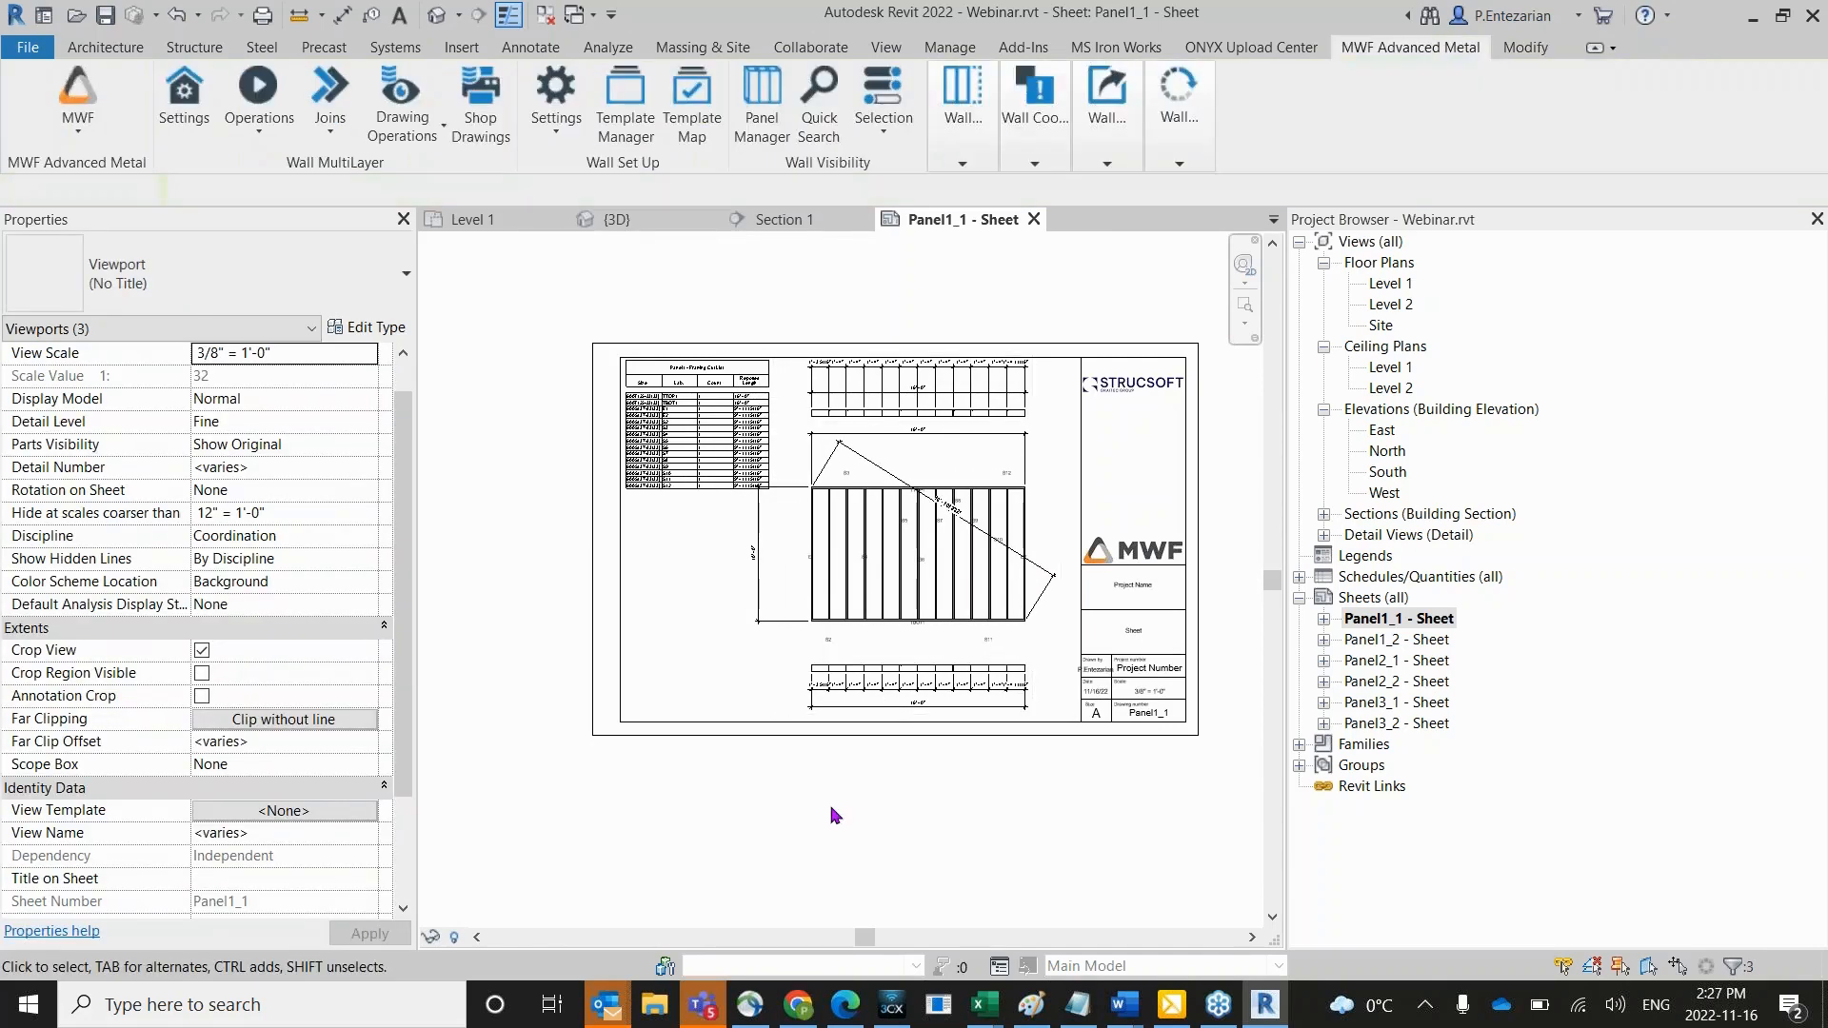
Open the Panel1_2 sheet and move the Panel1 sheathing schedule right so it sits inside the title block border.
double_click(1417, 640)
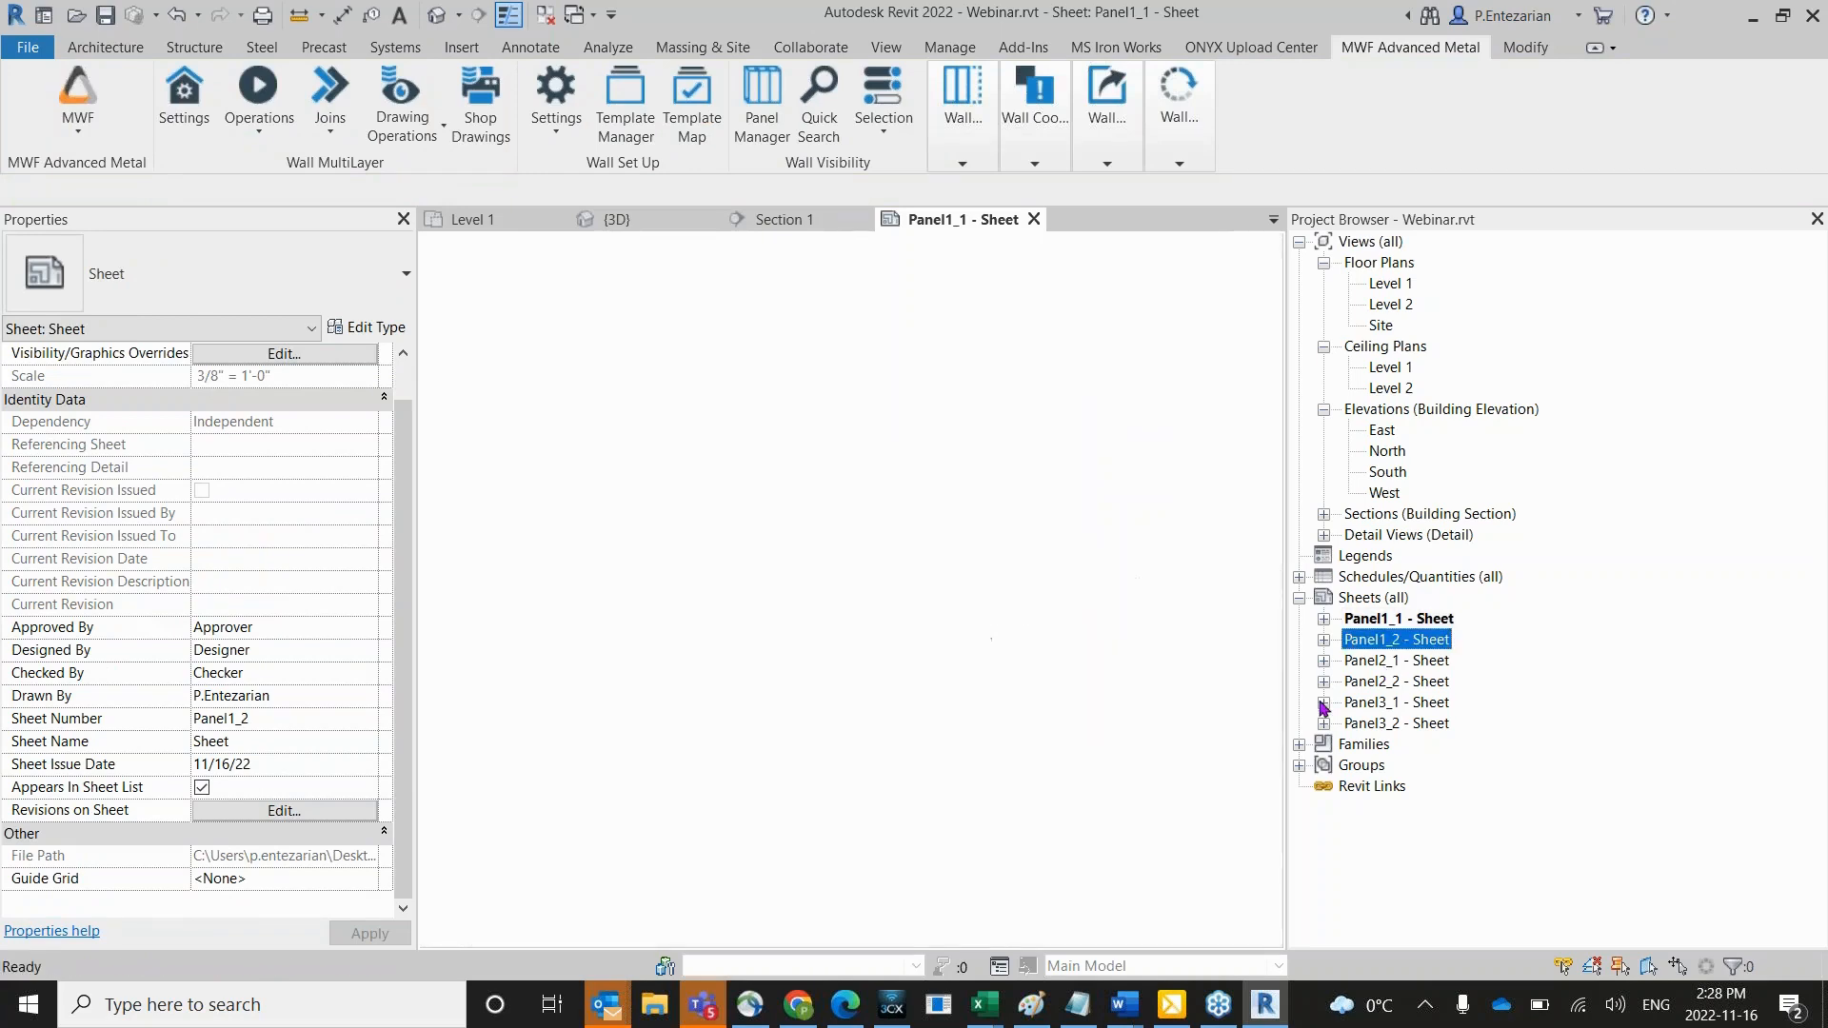
drag(769, 381, 649, 554)
drag(664, 428, 772, 428)
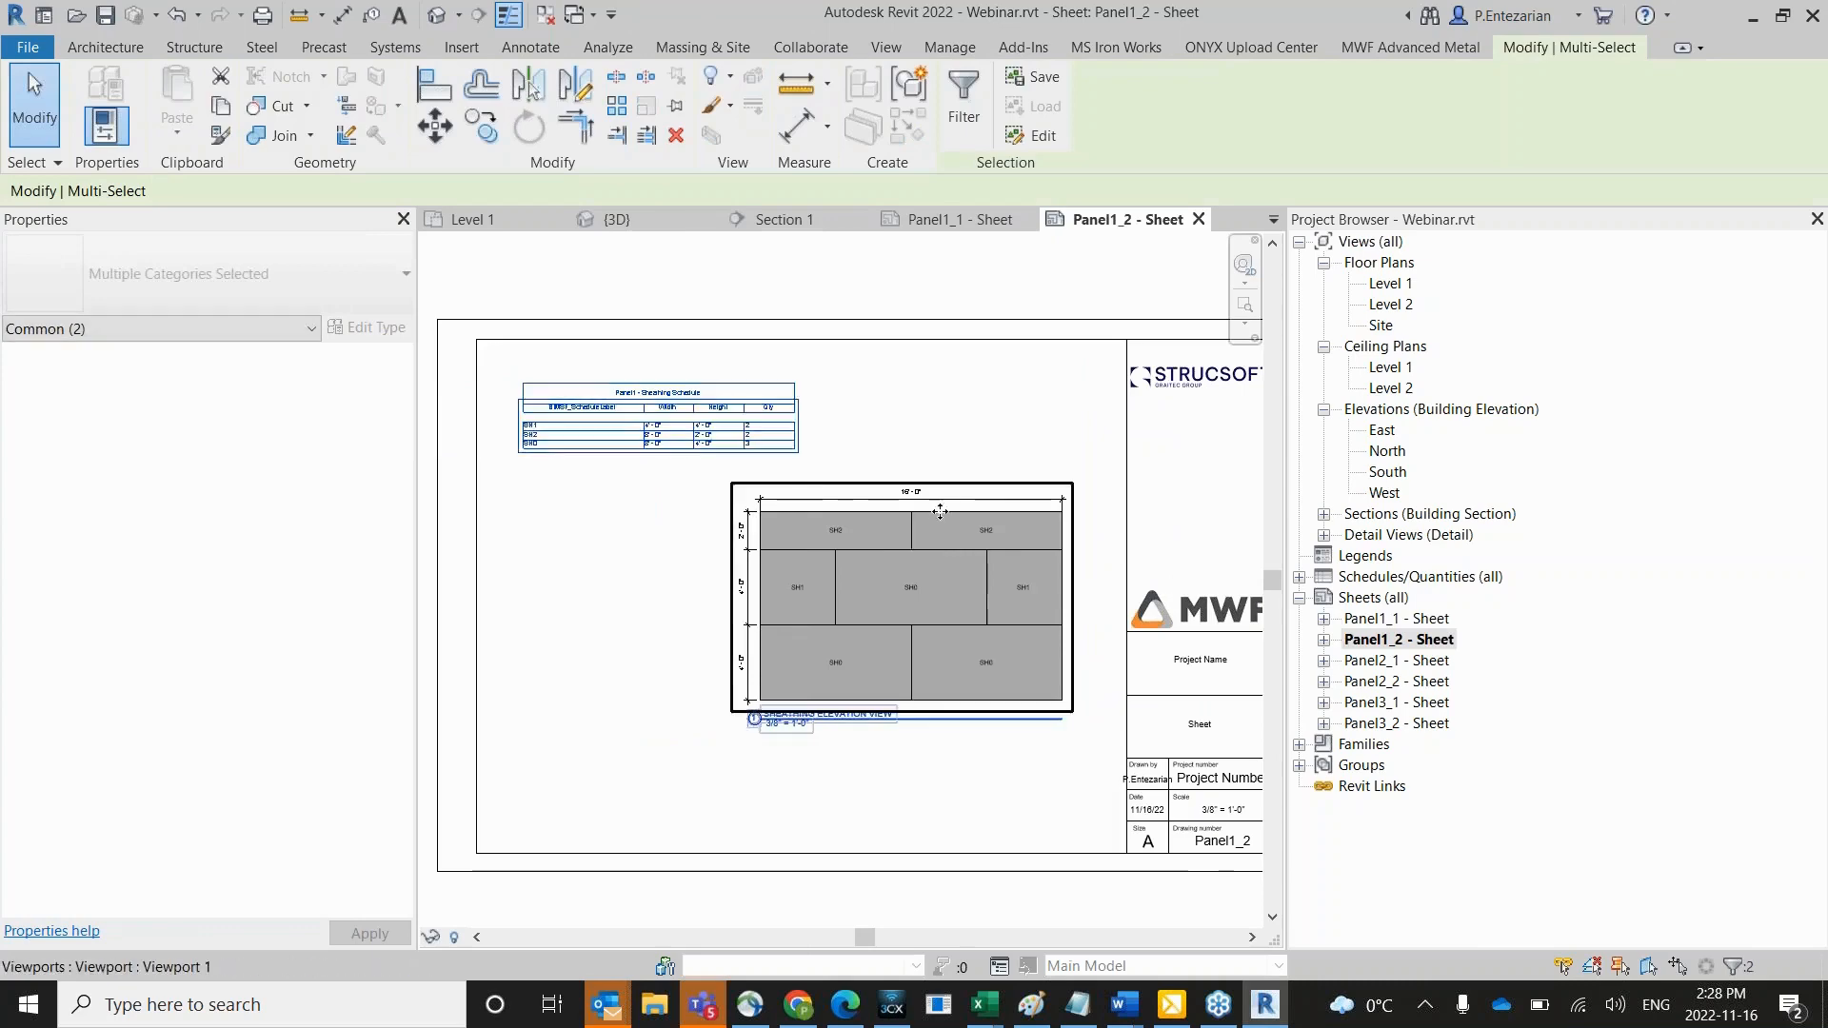
scroll(952, 457, up, 2)
click(958, 434)
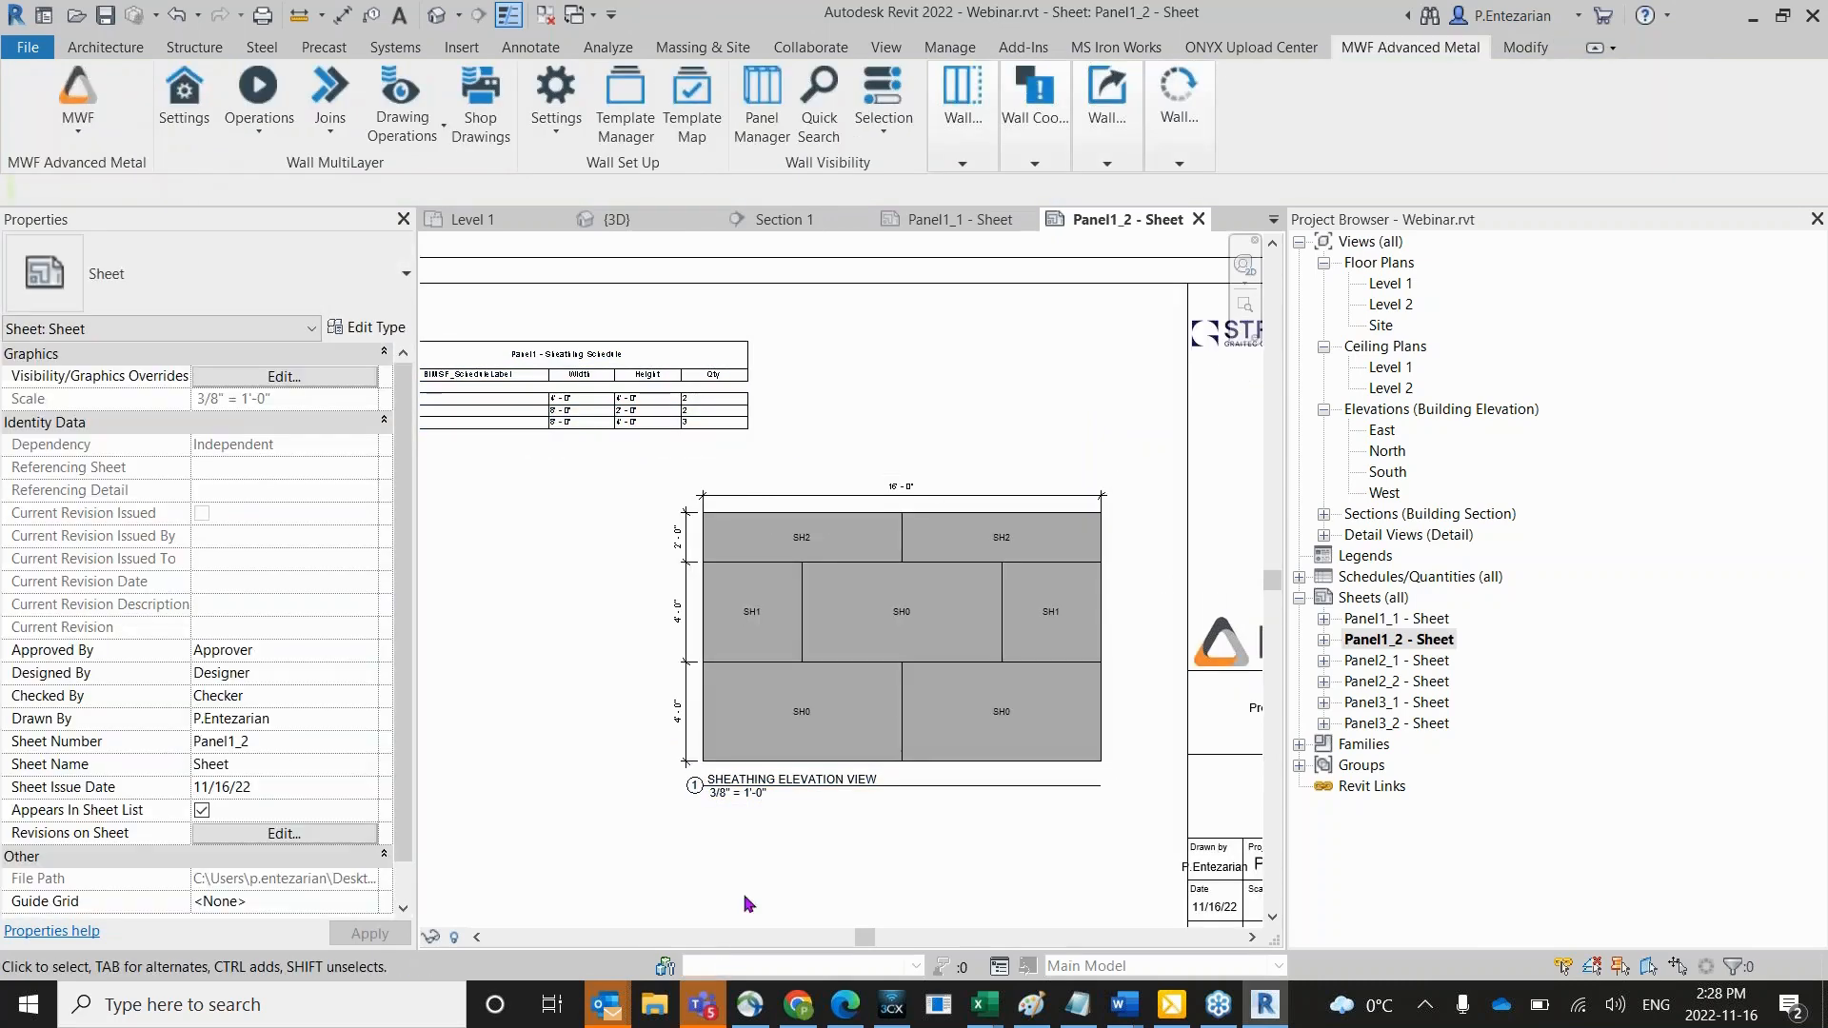
Examine the panel labels and dimensions in the sheathing elevation against the sheathing schedule, then review the whole Panel1_2 sheet.
scroll(771, 800, up, 3)
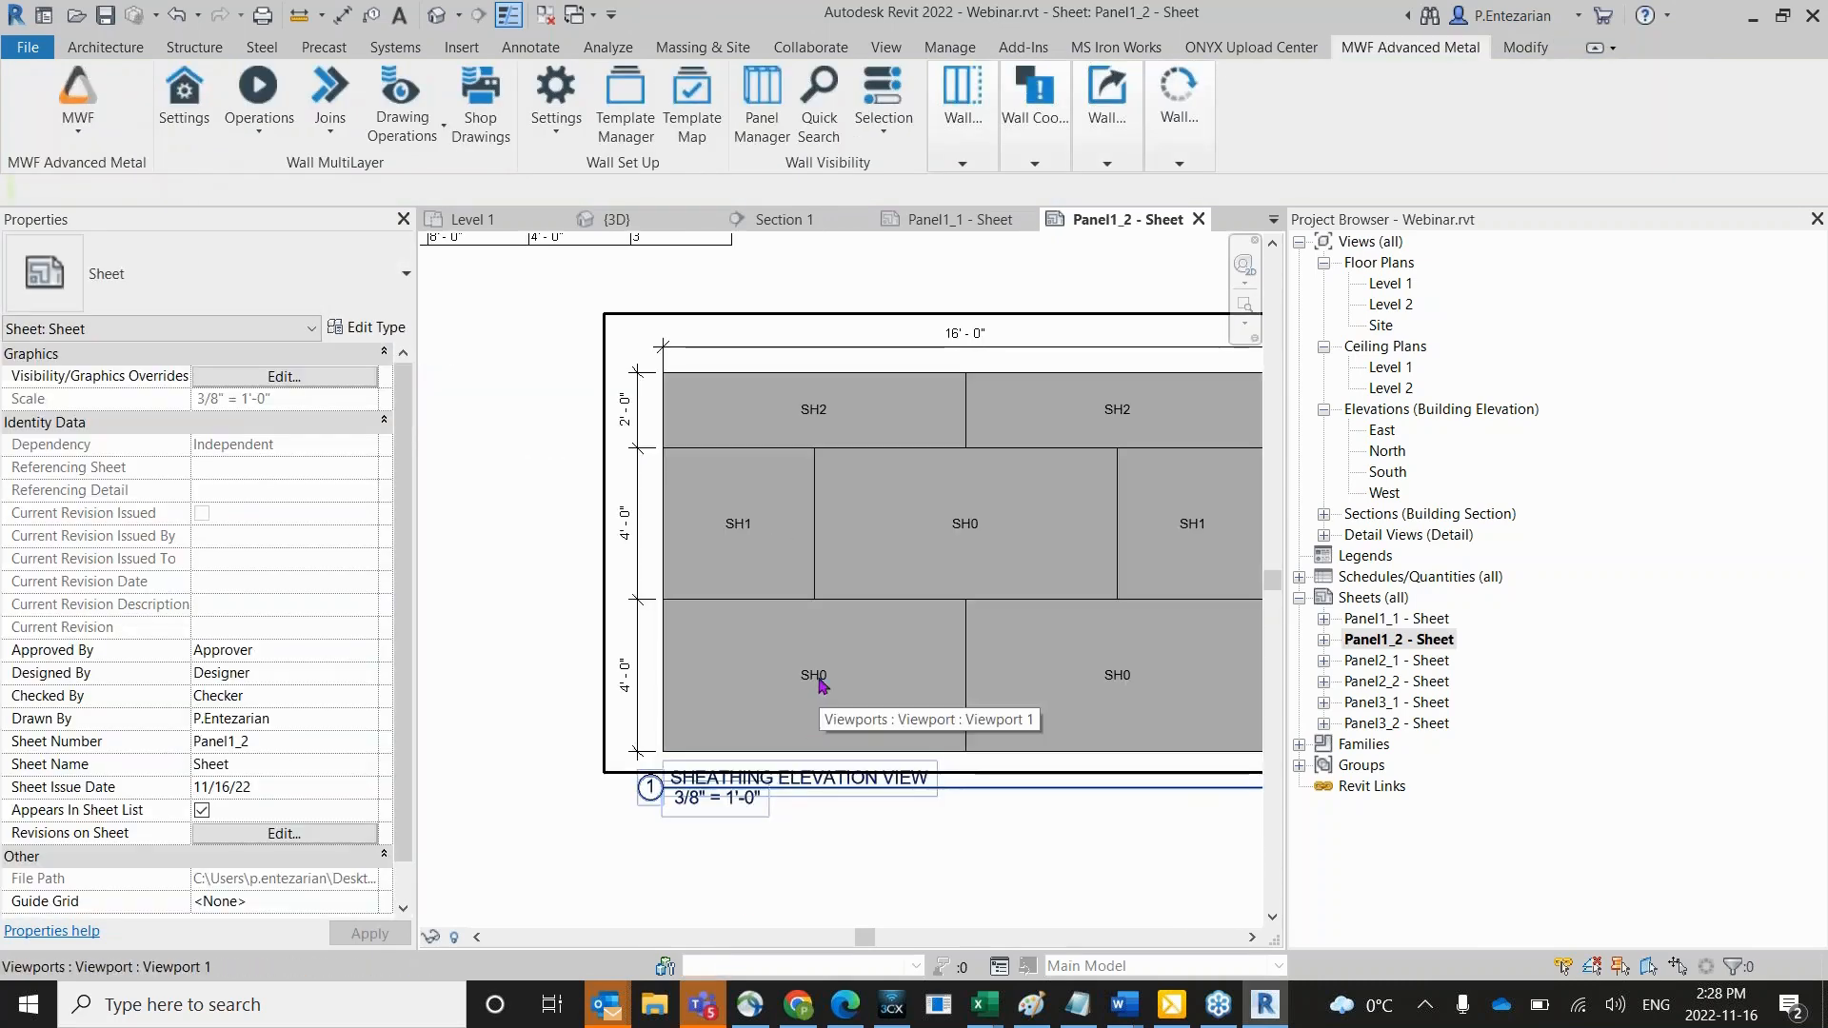
scroll(820, 684, down, 2)
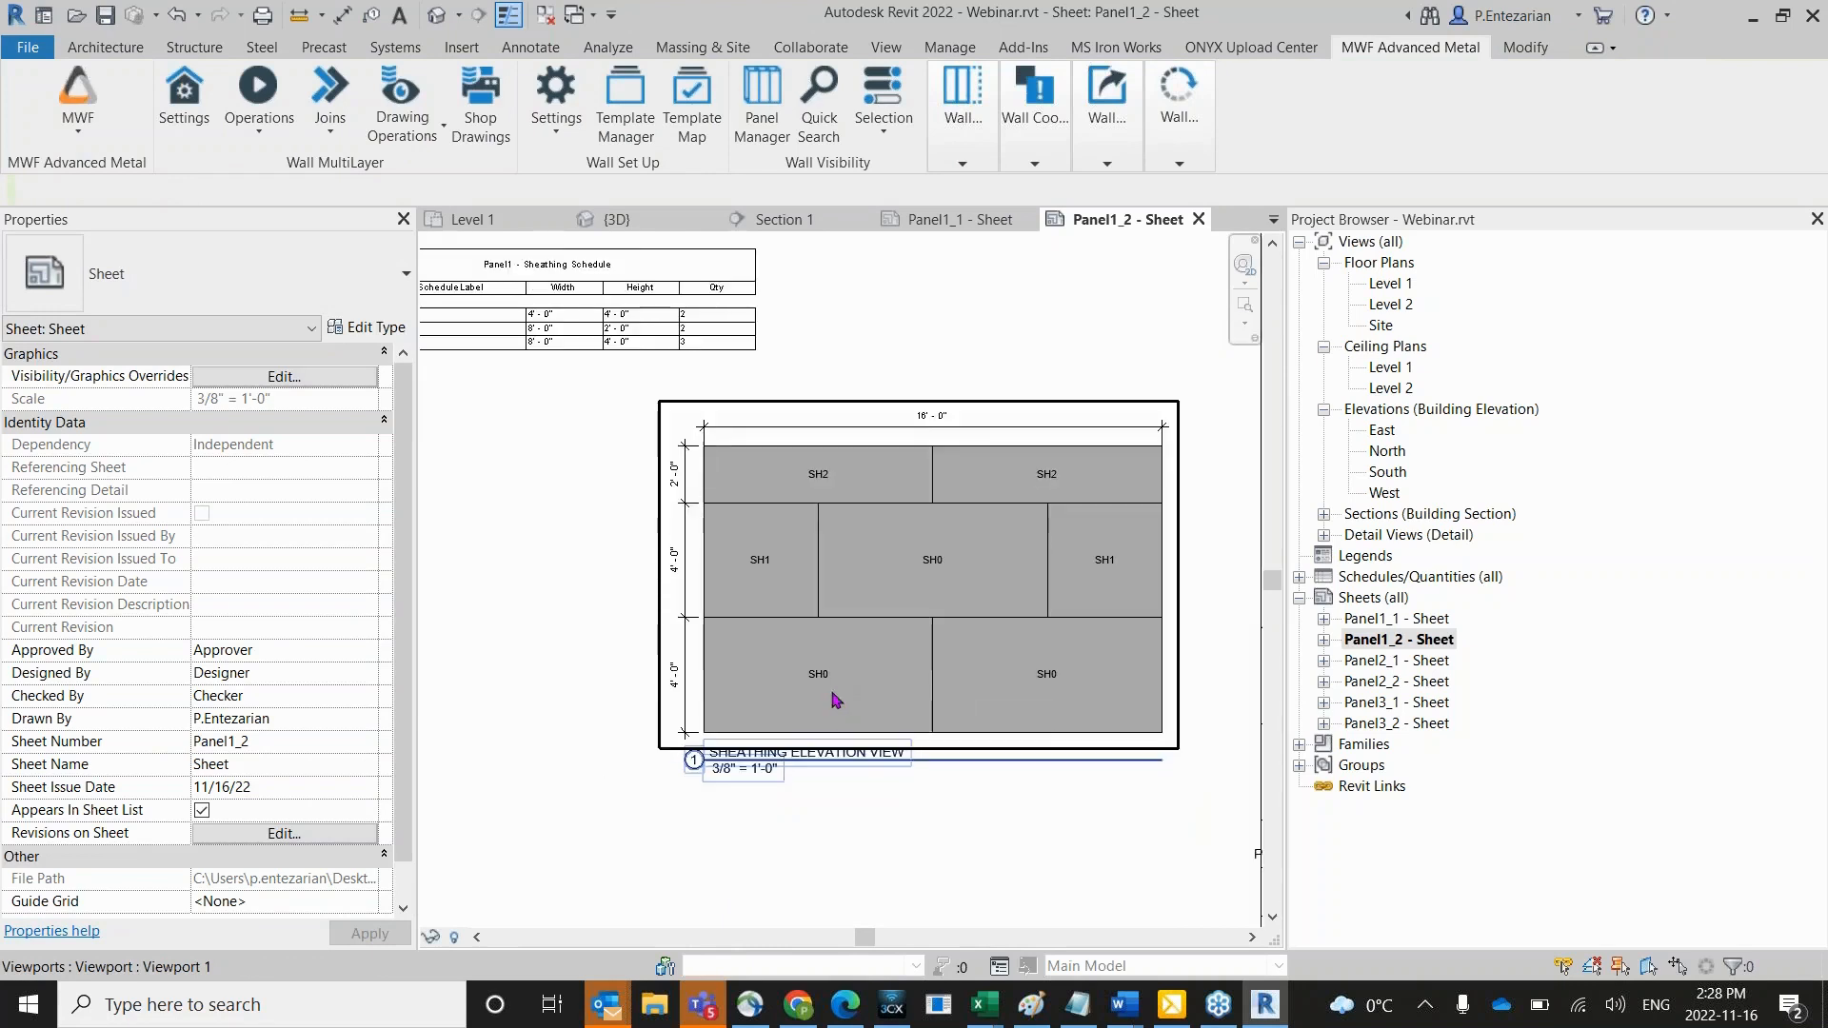
scroll(629, 481, up, 3)
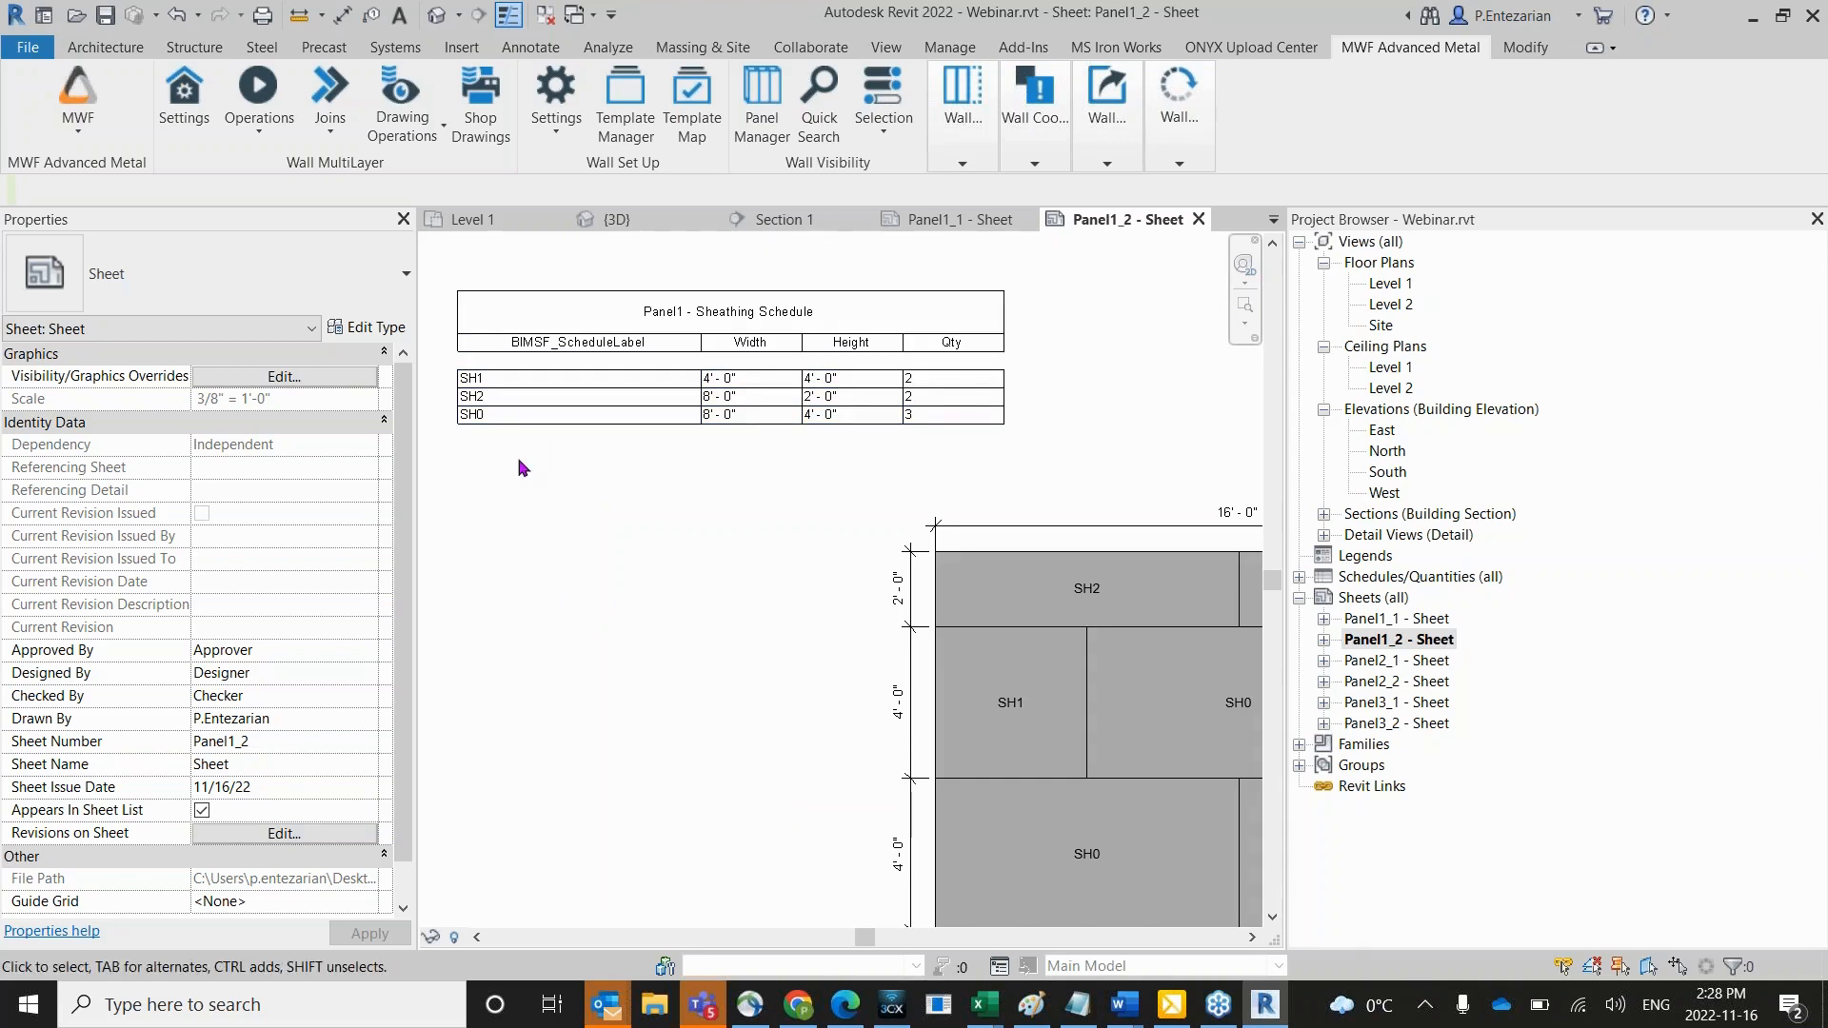
scroll(522, 467, down, 5)
middle_drag(574, 523, 629, 548)
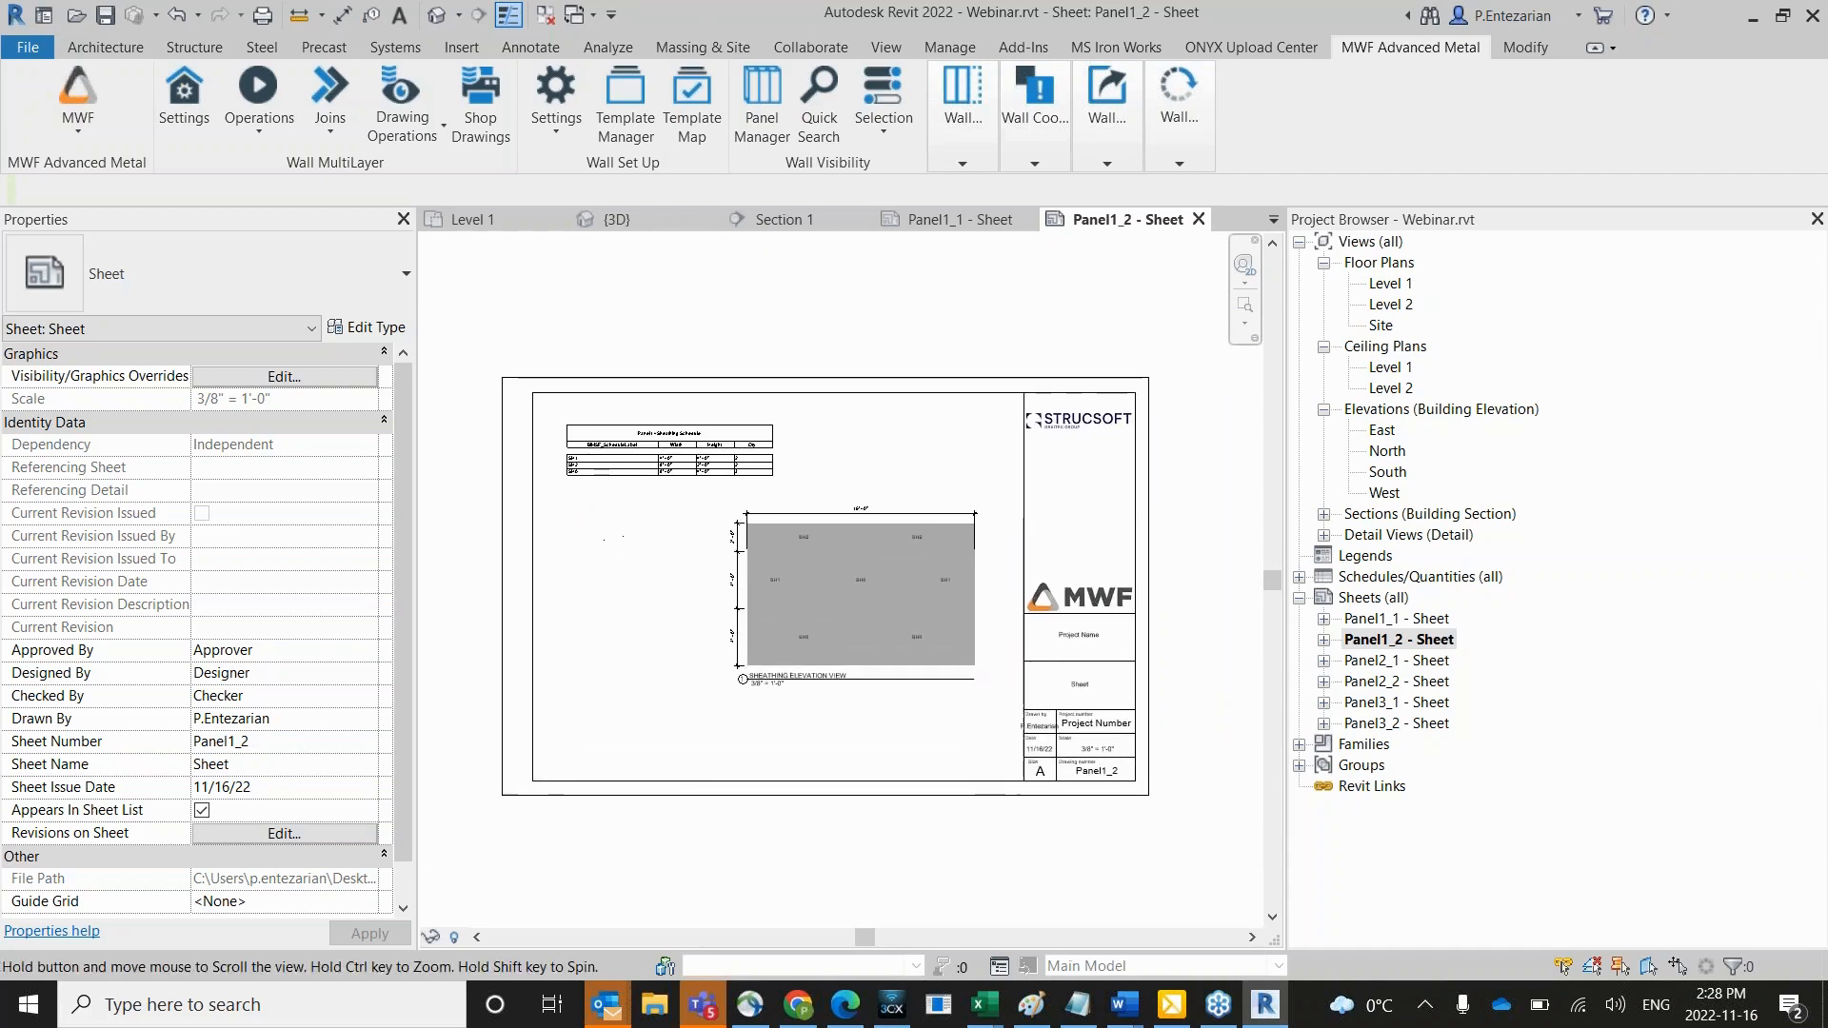
scroll(646, 568, up, 1)
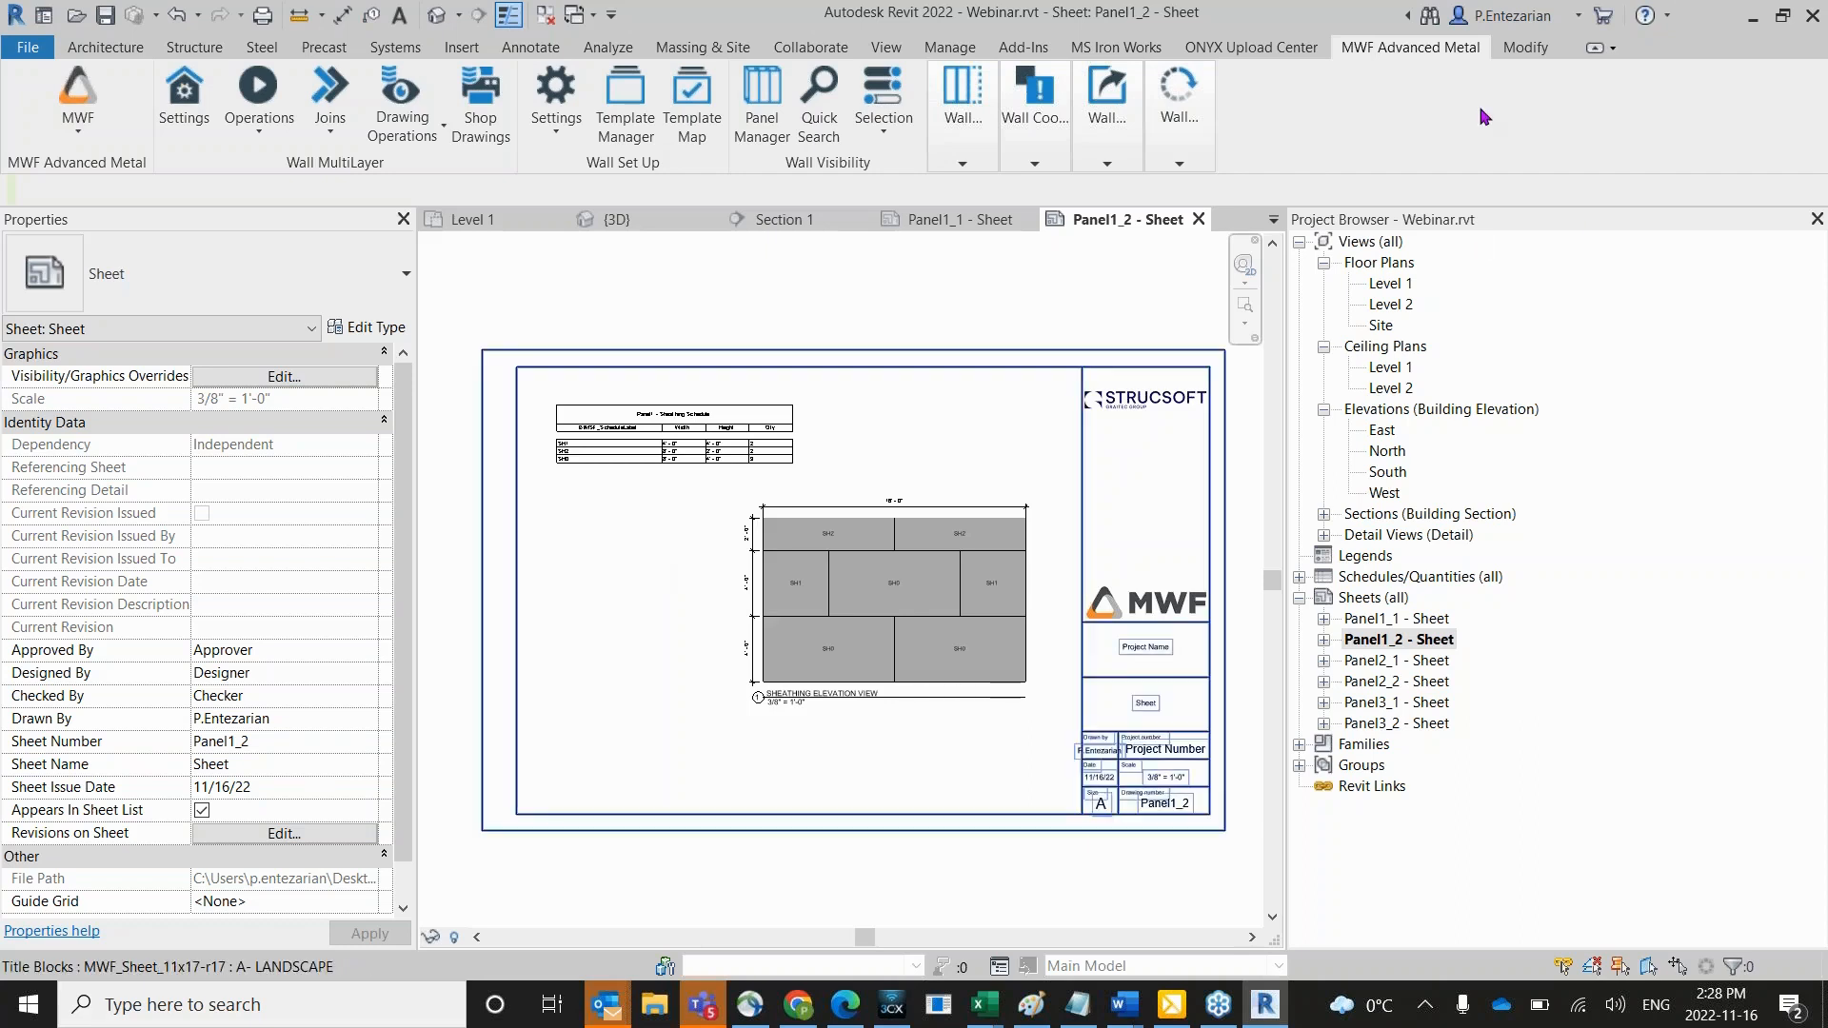
key(Escape)
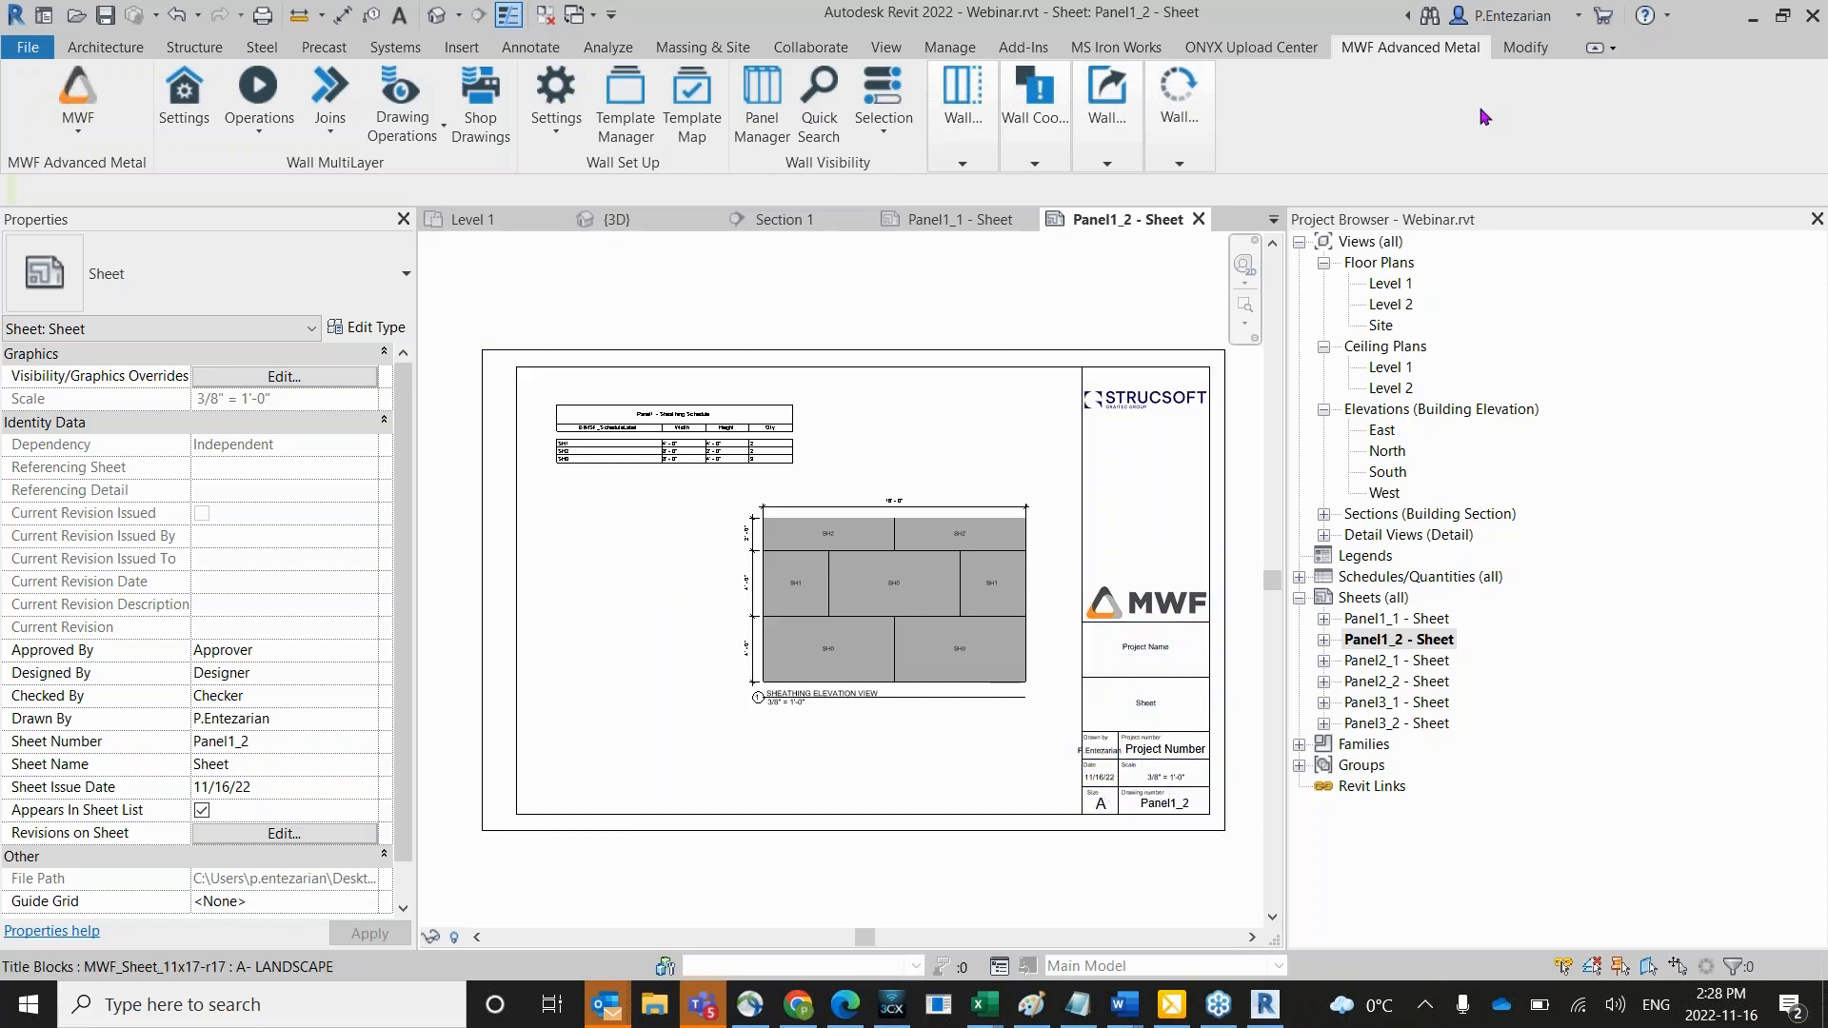